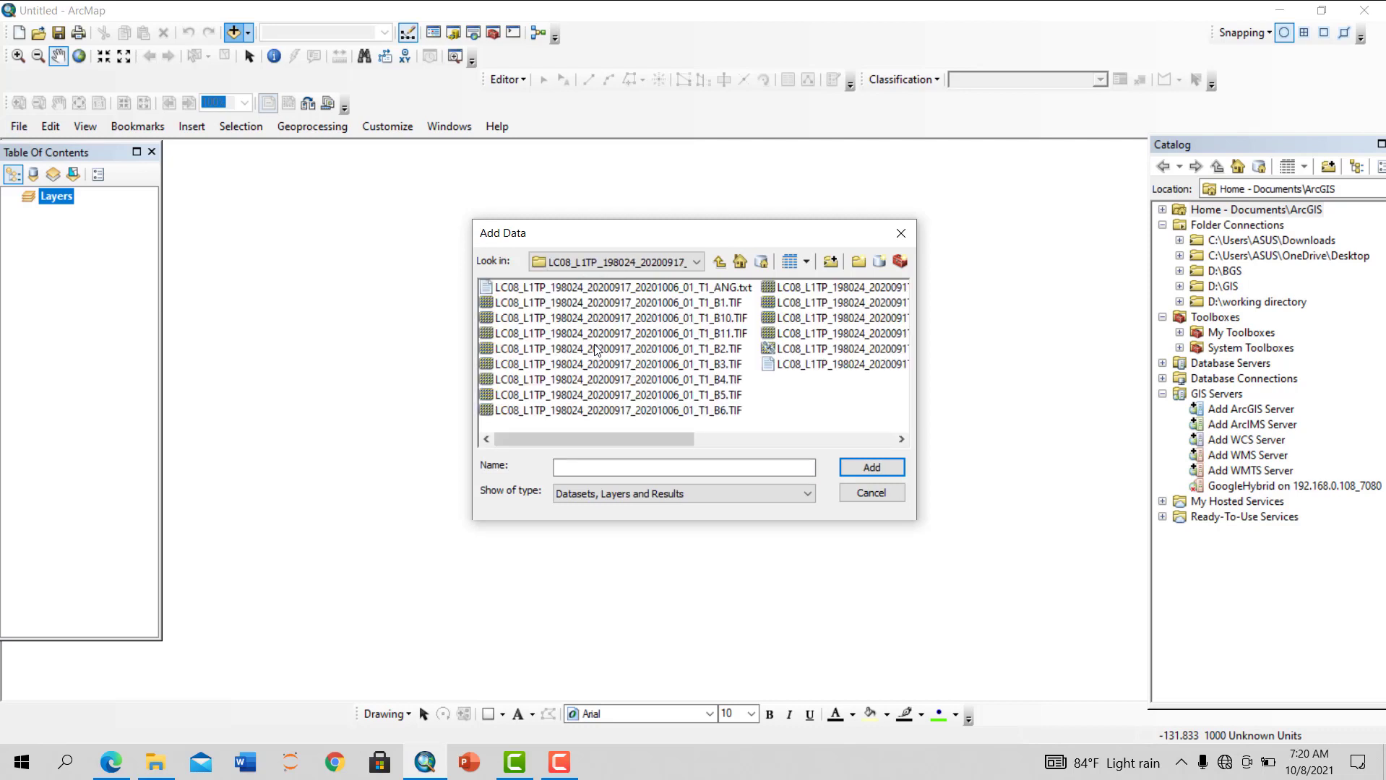
# Add the Landsat 8 band rasters B2 through B7 of the LC08_L1TP_198024_20200917 scene to the map
pyautogui.click(663, 351)
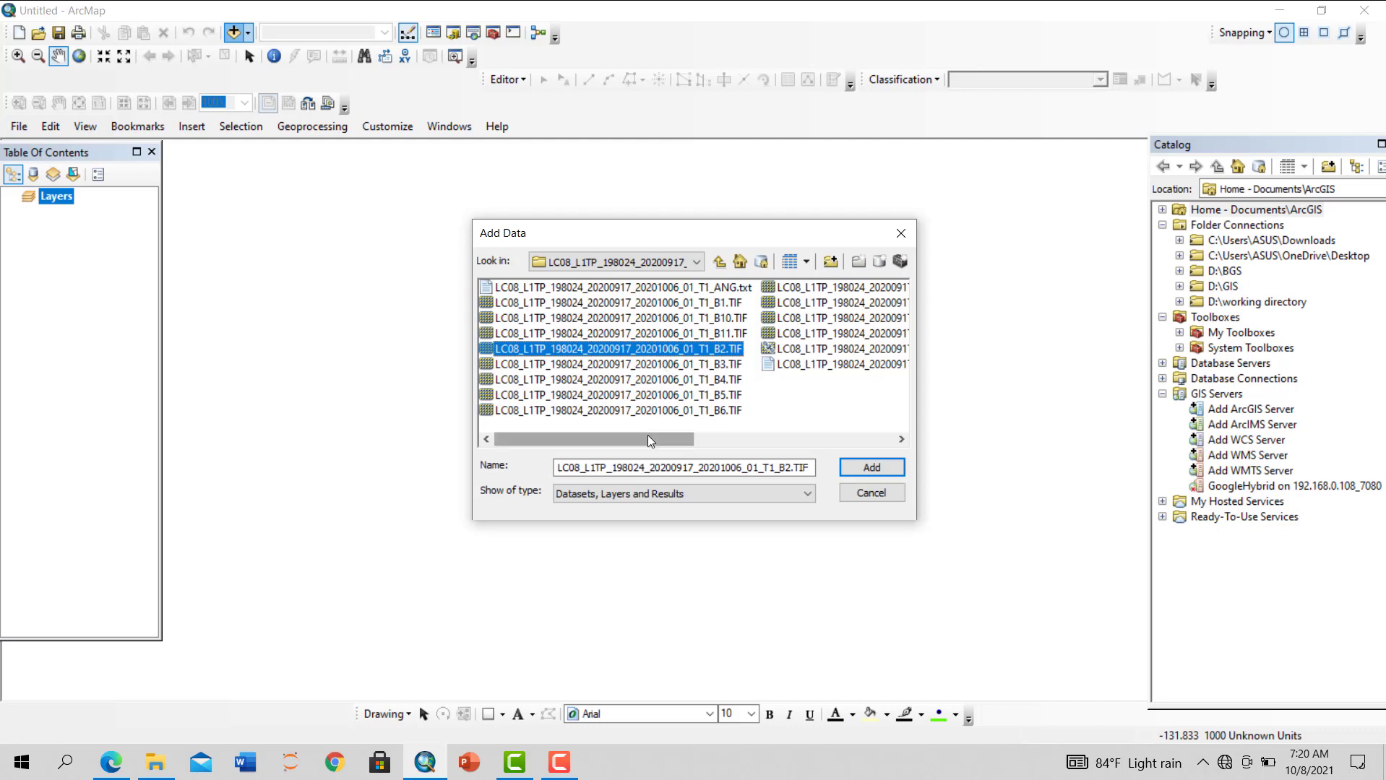
pyautogui.moveTo(648, 435); pyautogui.dragTo(781, 460)
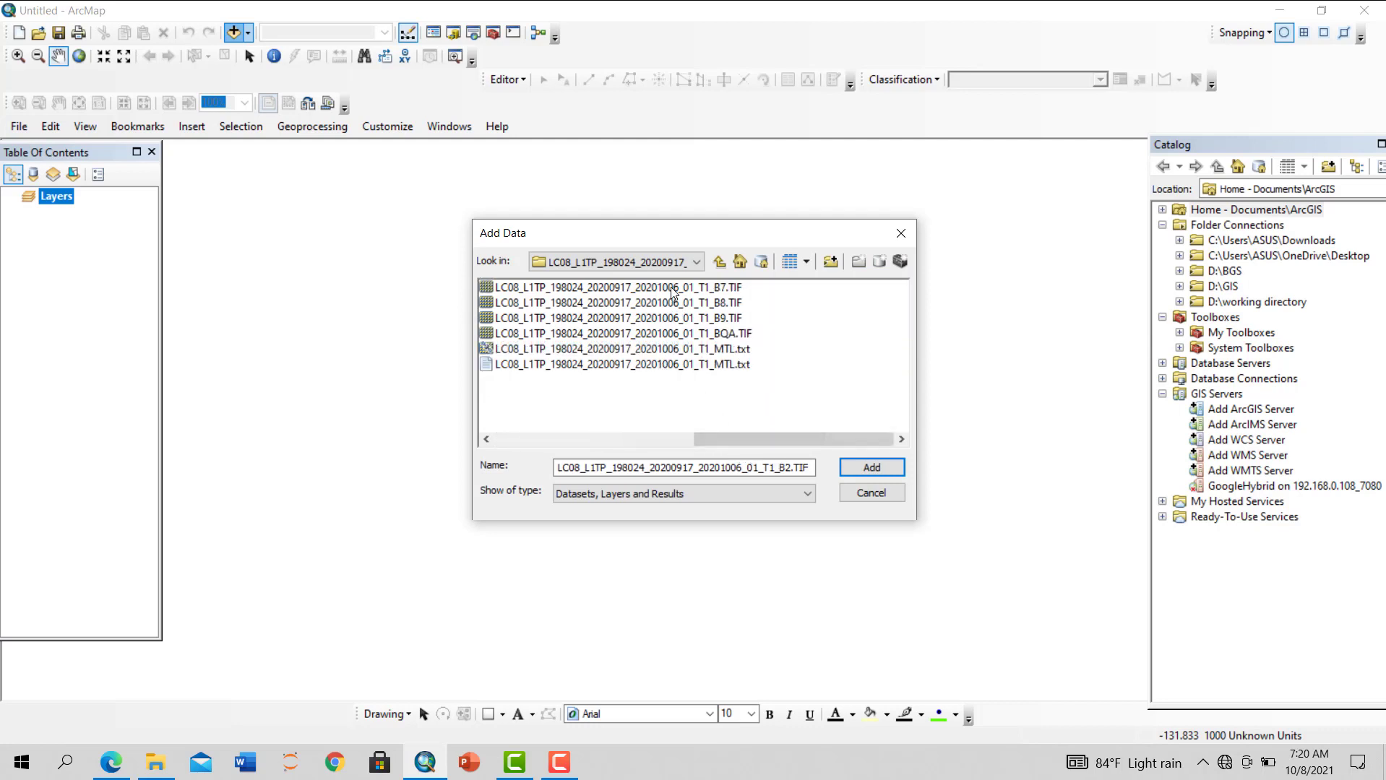
pyautogui.keyDown('shift'); pyautogui.click(671, 288); pyautogui.keyUp('shift')
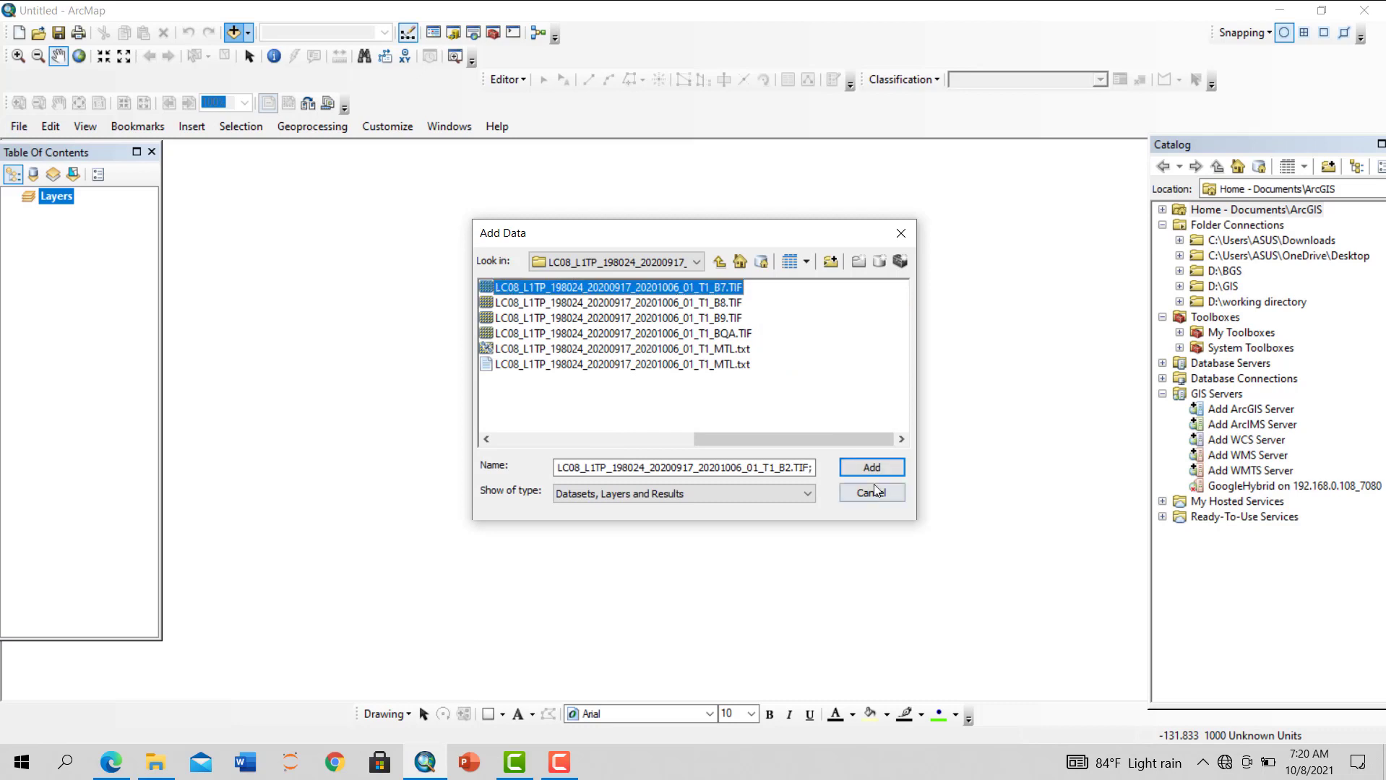
pyautogui.moveTo(822, 435); pyautogui.dragTo(673, 439)
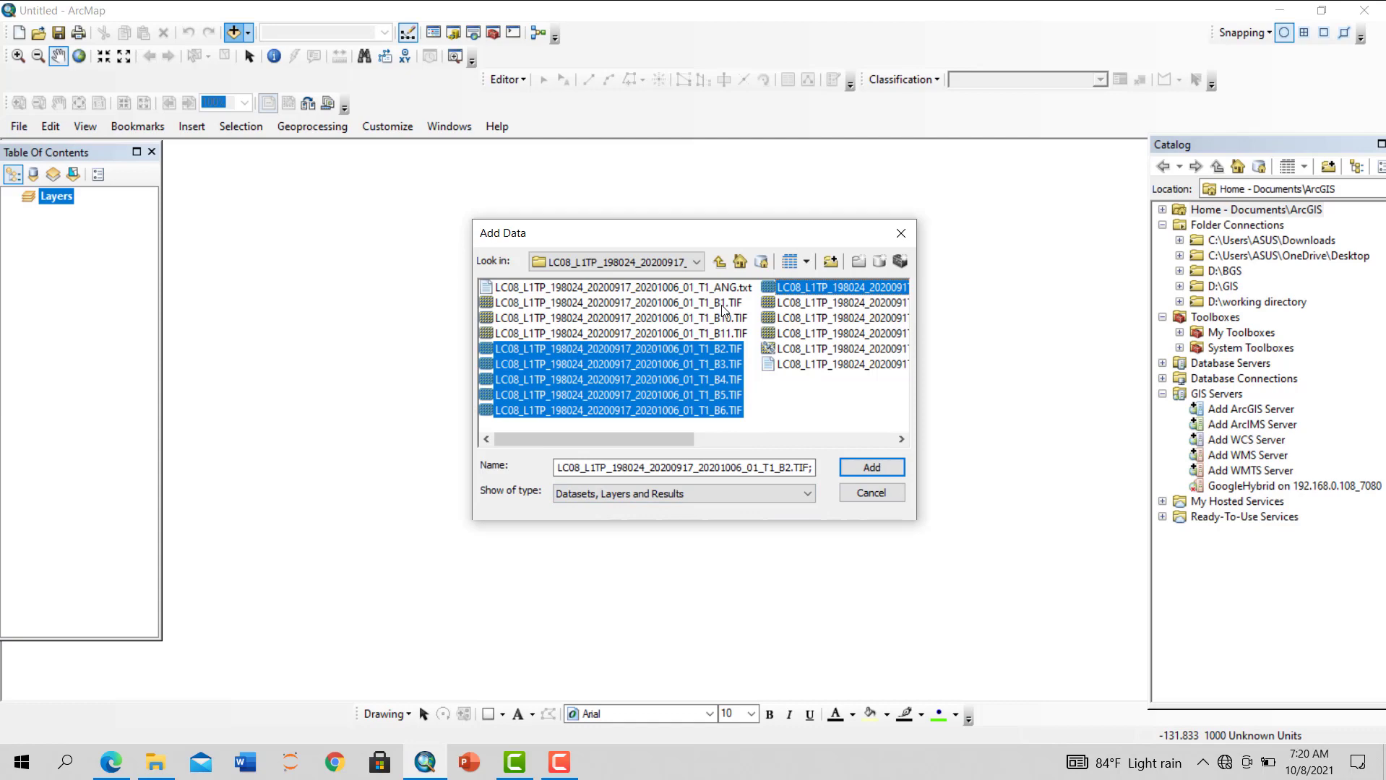
pyautogui.click(860, 469)
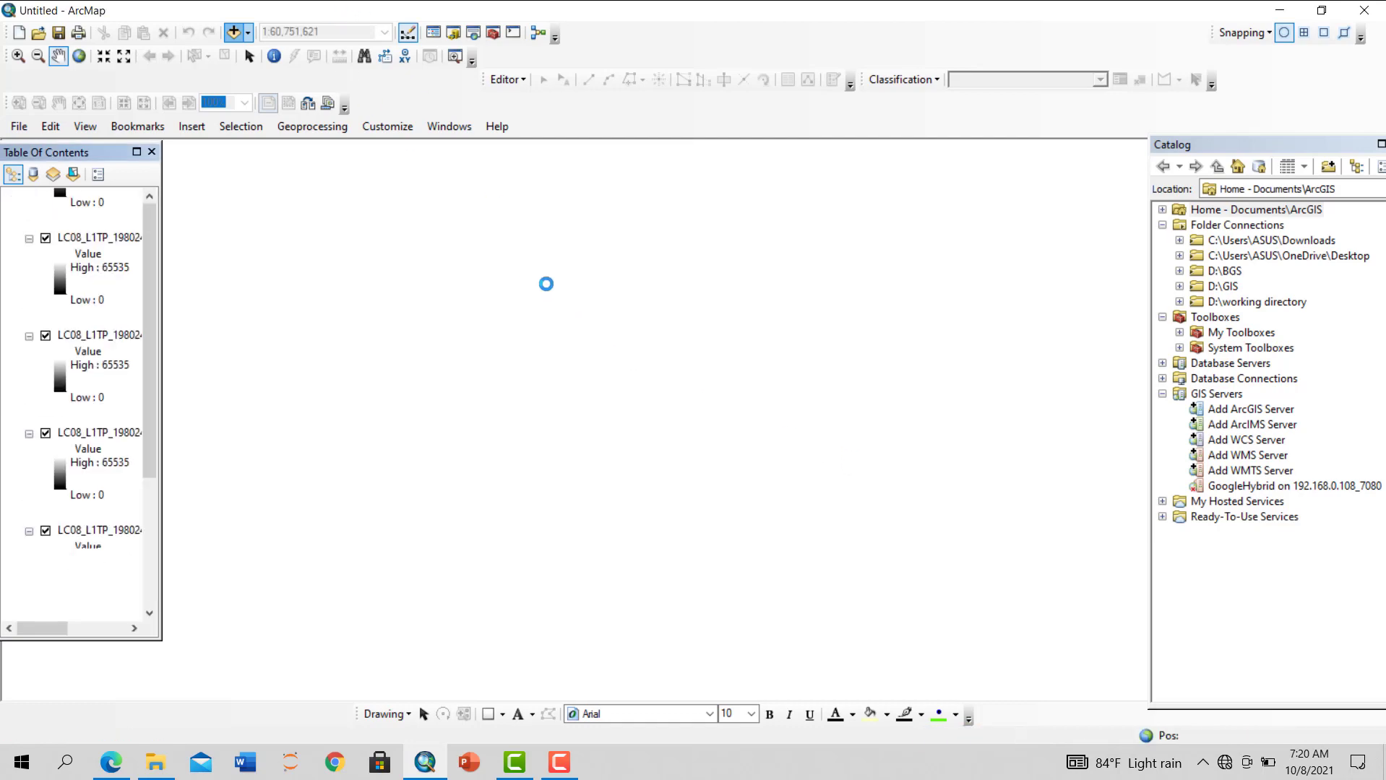
# Add the scene's B1.TIF band raster to the map and check the full names of the loaded band layers
pyautogui.click(232, 34)
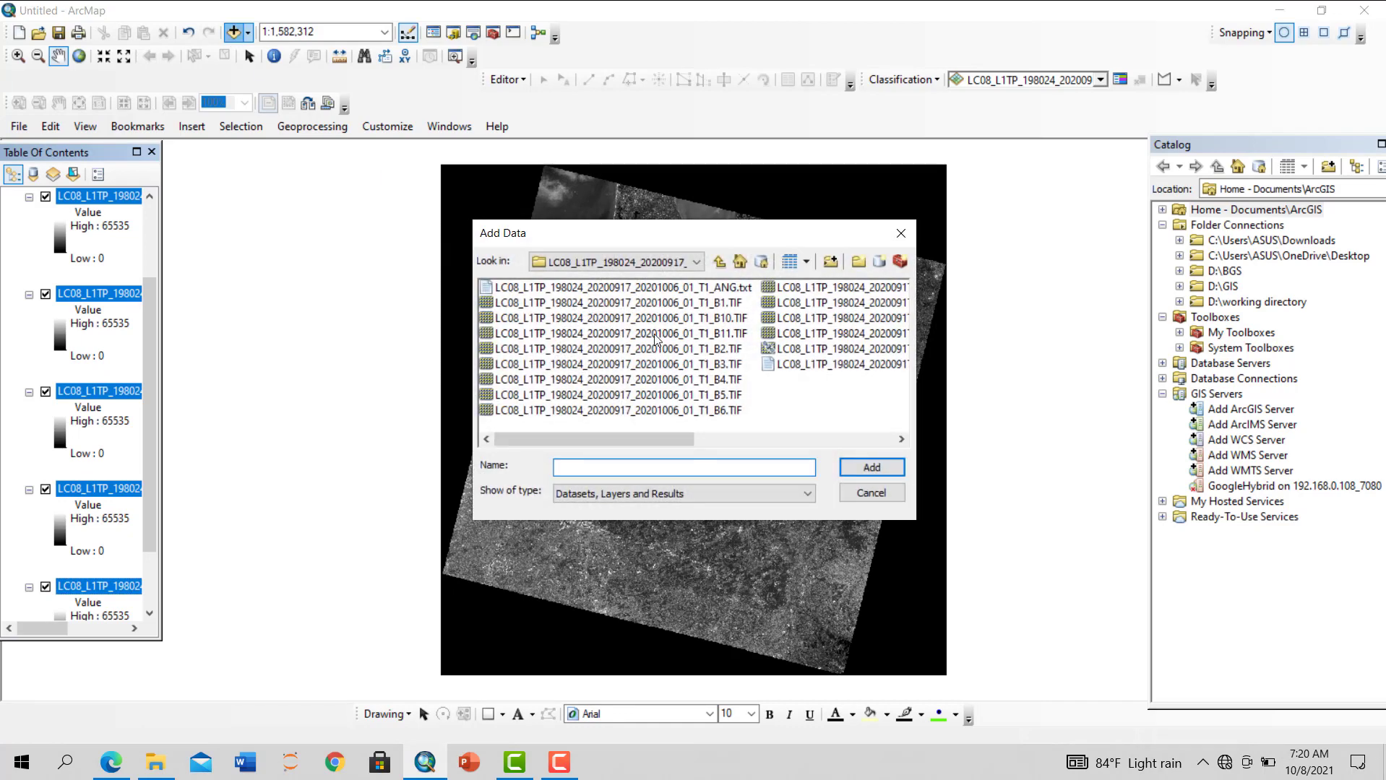
pyautogui.click(680, 304)
pyautogui.click(860, 470)
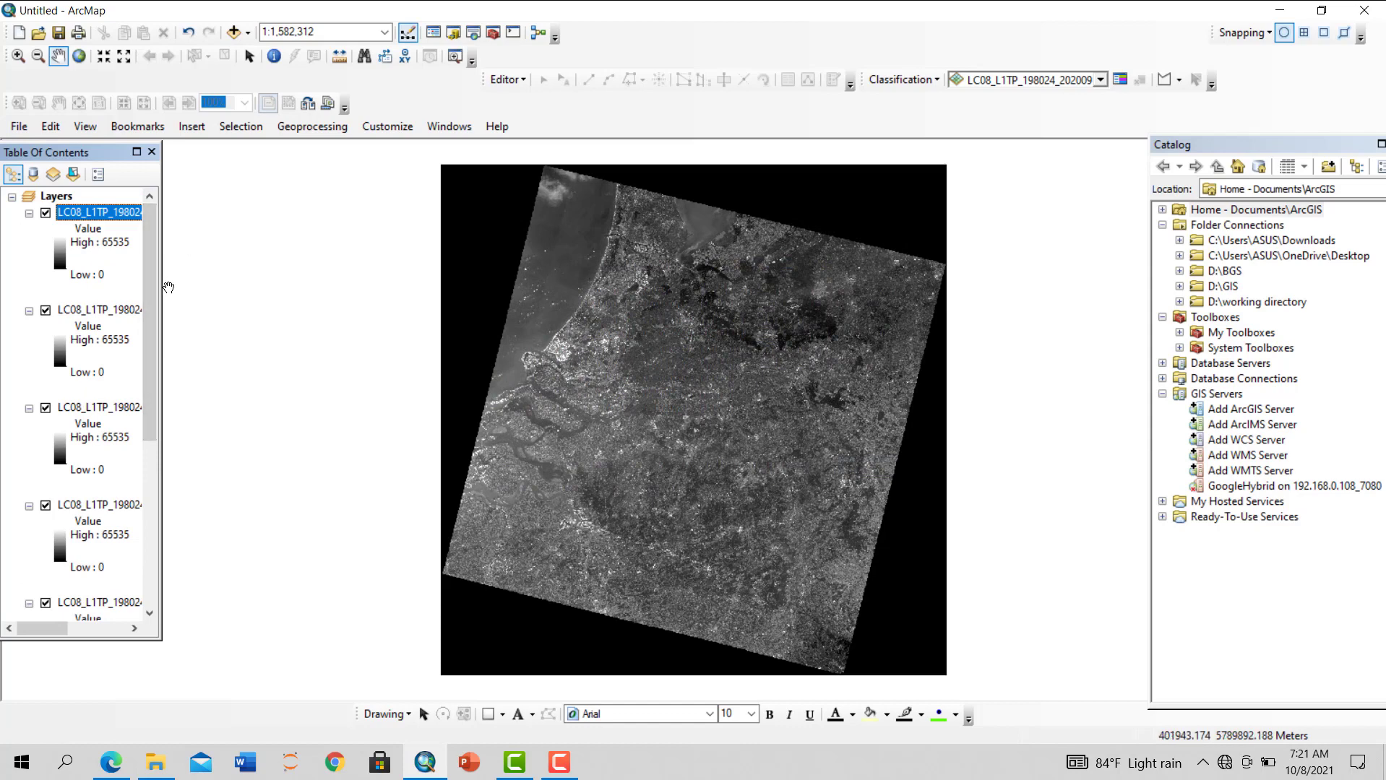
pyautogui.moveTo(164, 287); pyautogui.dragTo(580, 383)
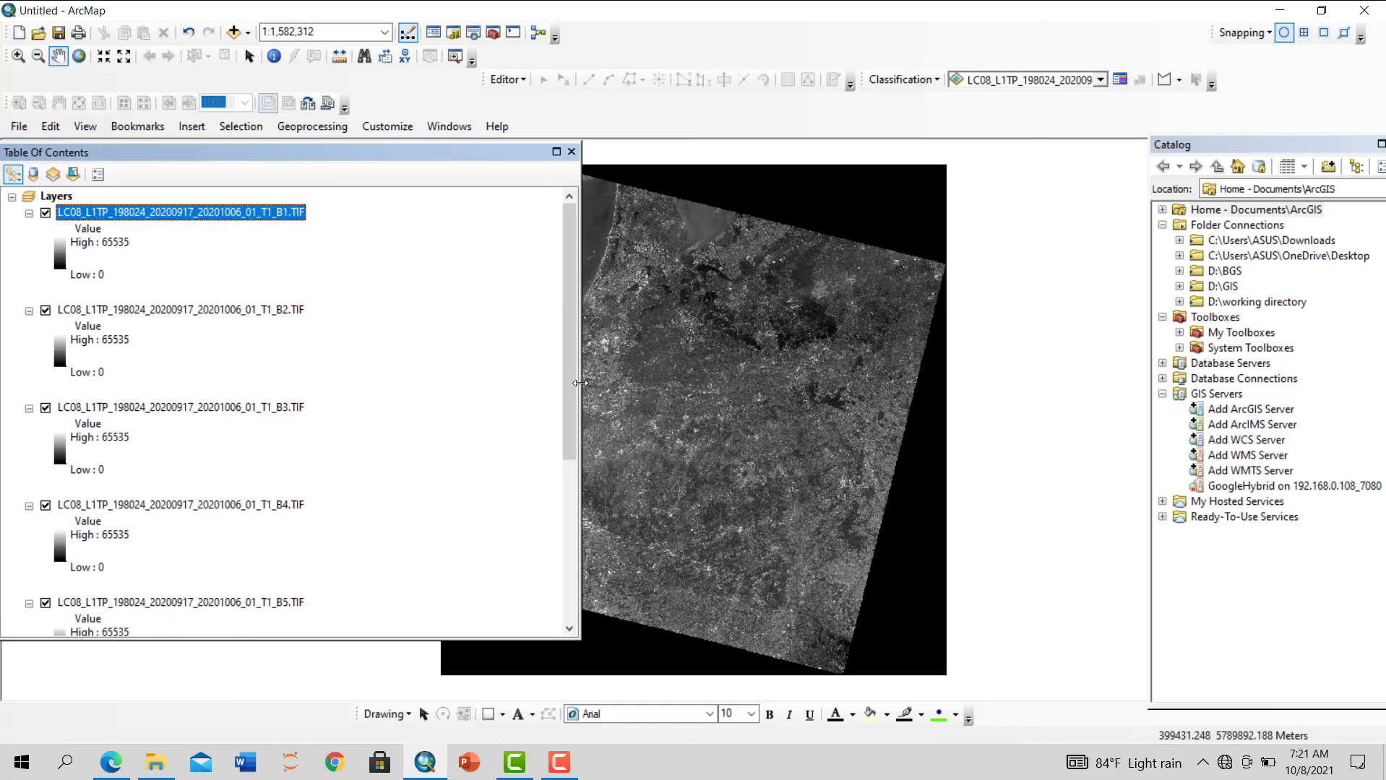
pyautogui.scroll(-5, 257, 416)
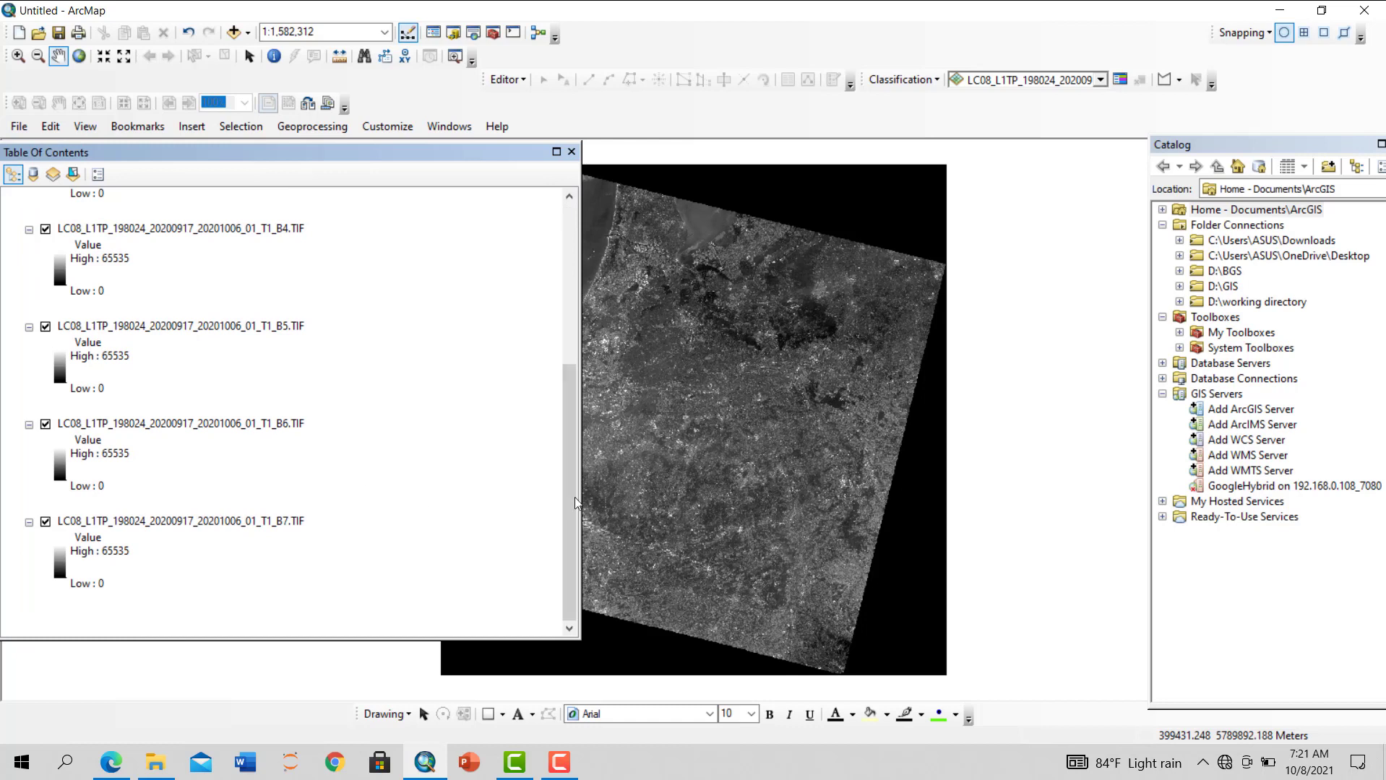
pyautogui.moveTo(577, 493); pyautogui.dragTo(216, 508)
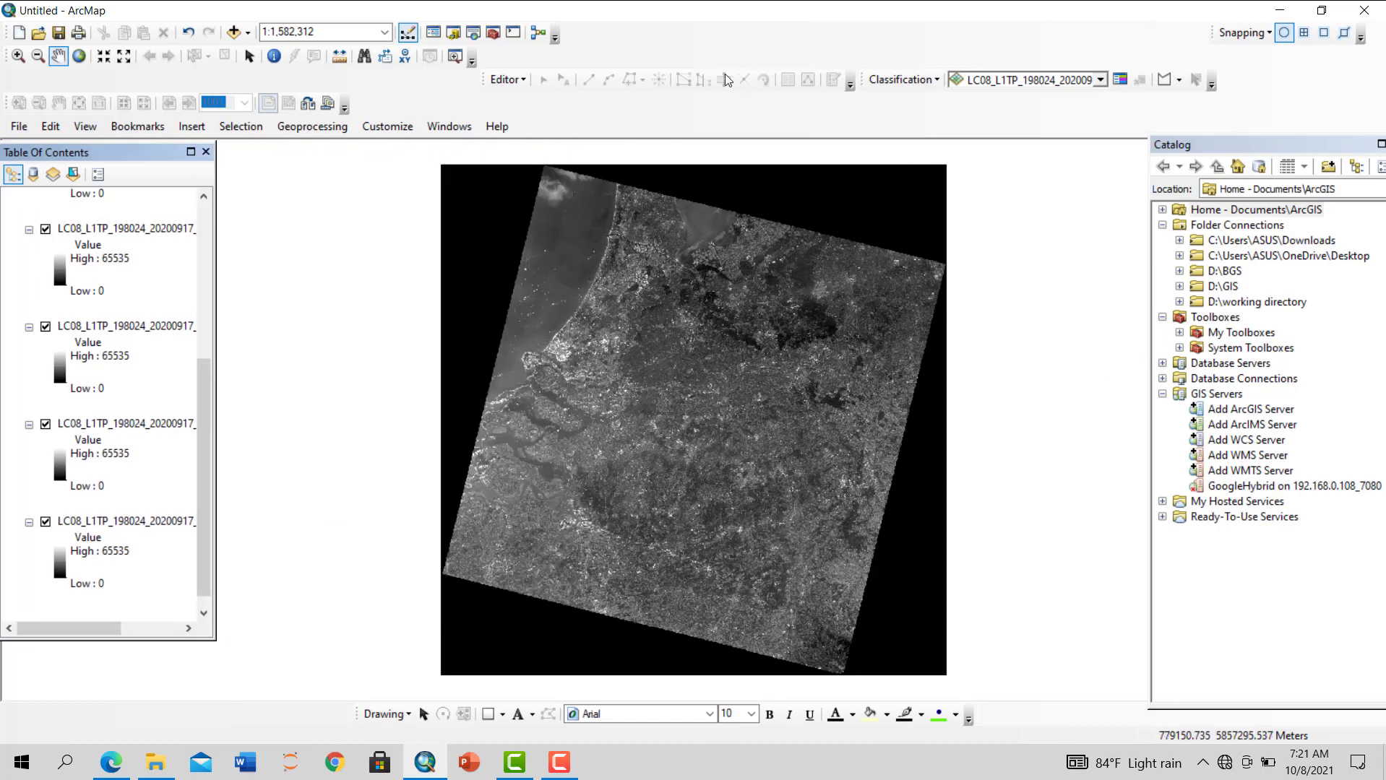
# Combine all seven band layers, B1 through B7, into one temporary multiband layer with Composite Bands in Image Analysis
pyautogui.click(460, 127)
pyautogui.click(502, 269)
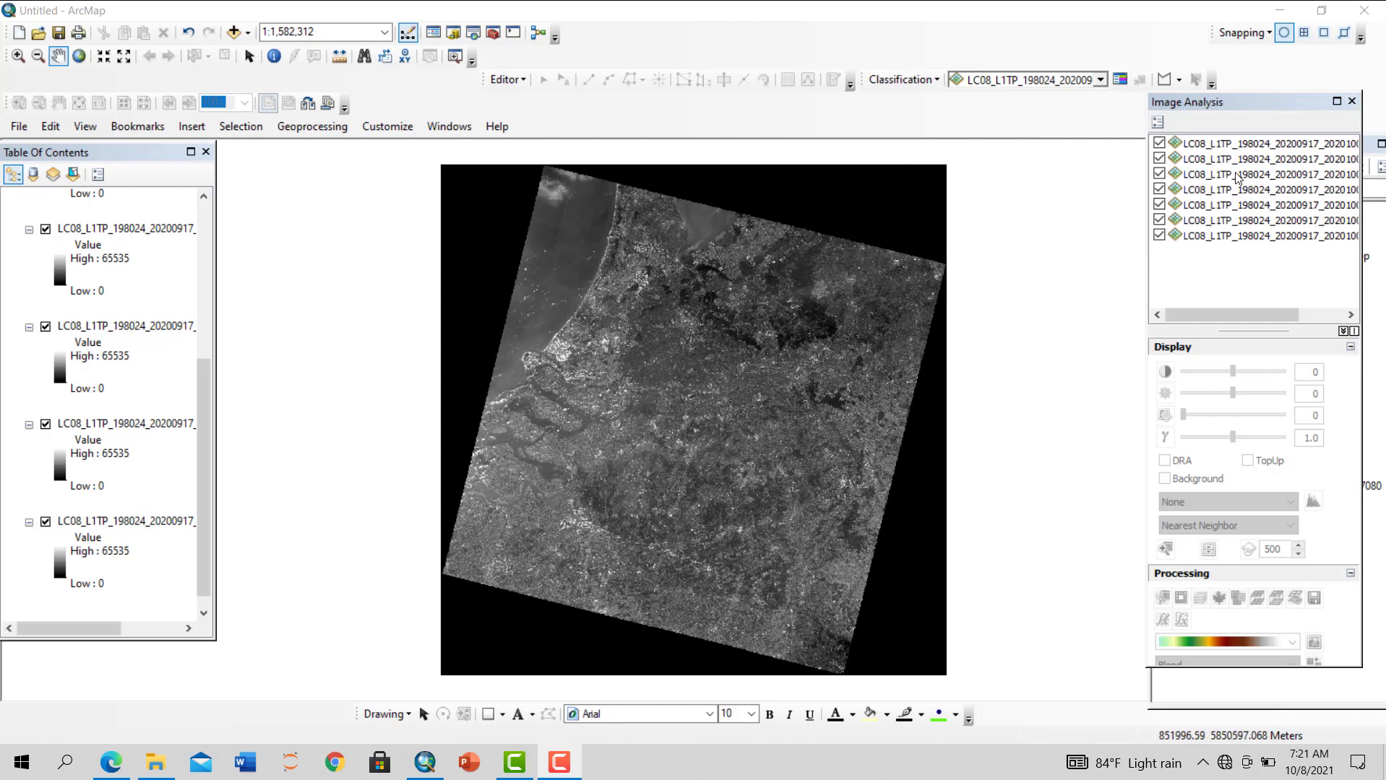
pyautogui.click(1272, 145)
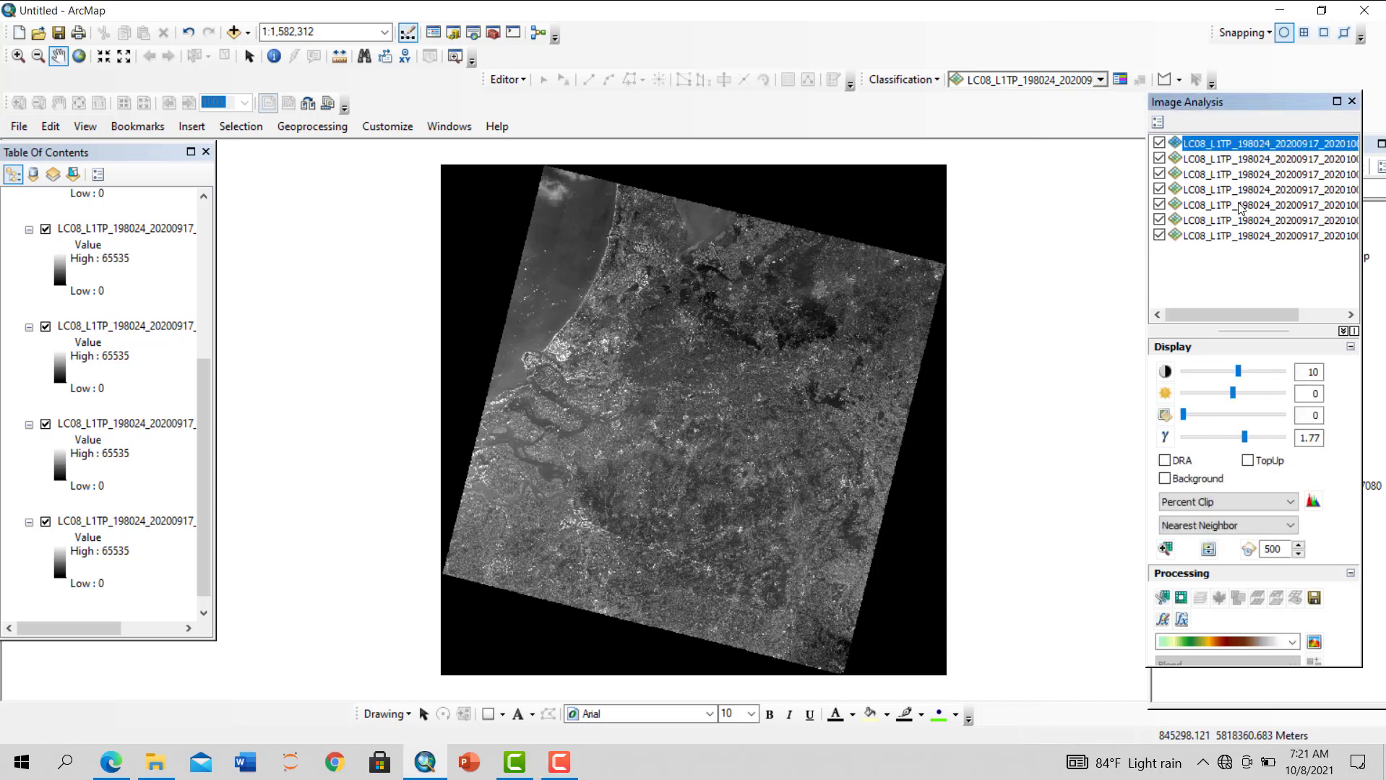
pyautogui.keyDown('shift'); pyautogui.click(1258, 237); pyautogui.keyUp('shift')
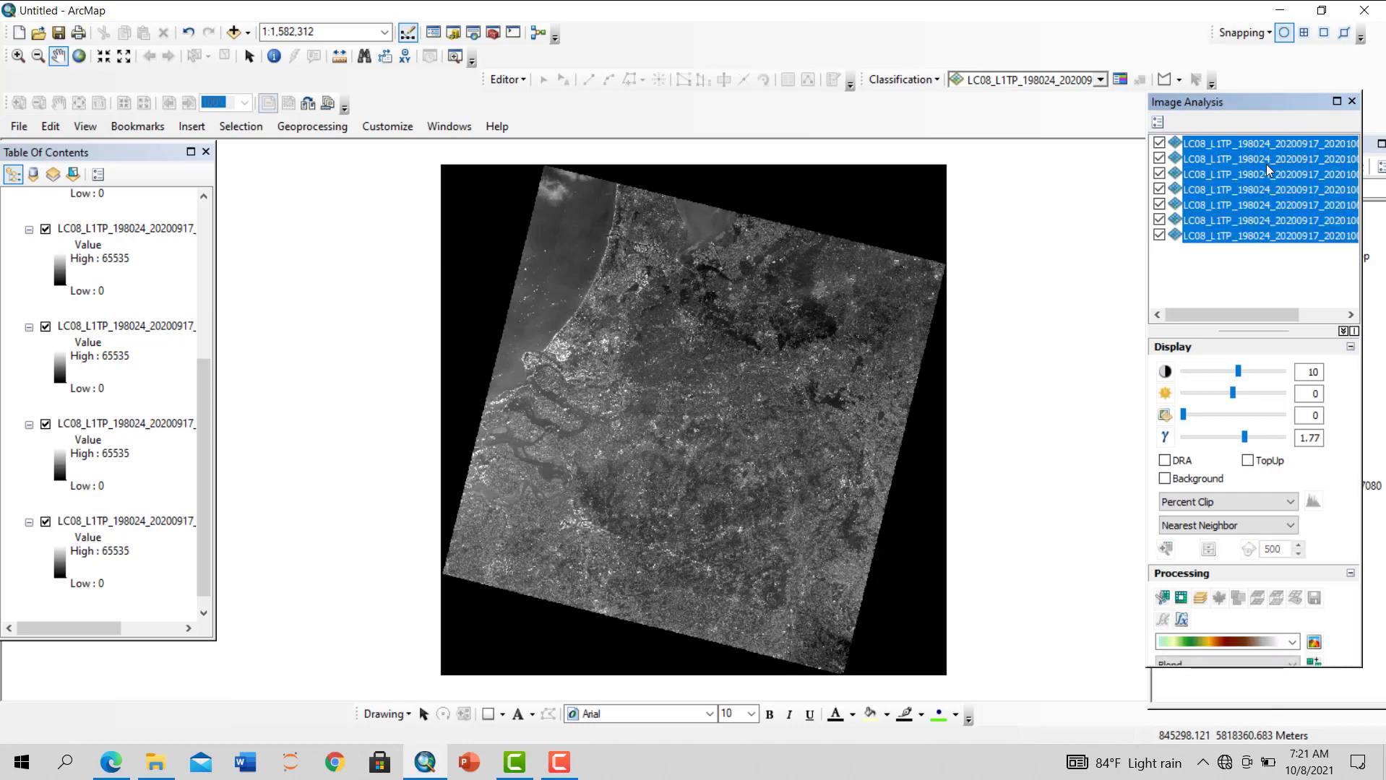
pyautogui.click(1200, 599)
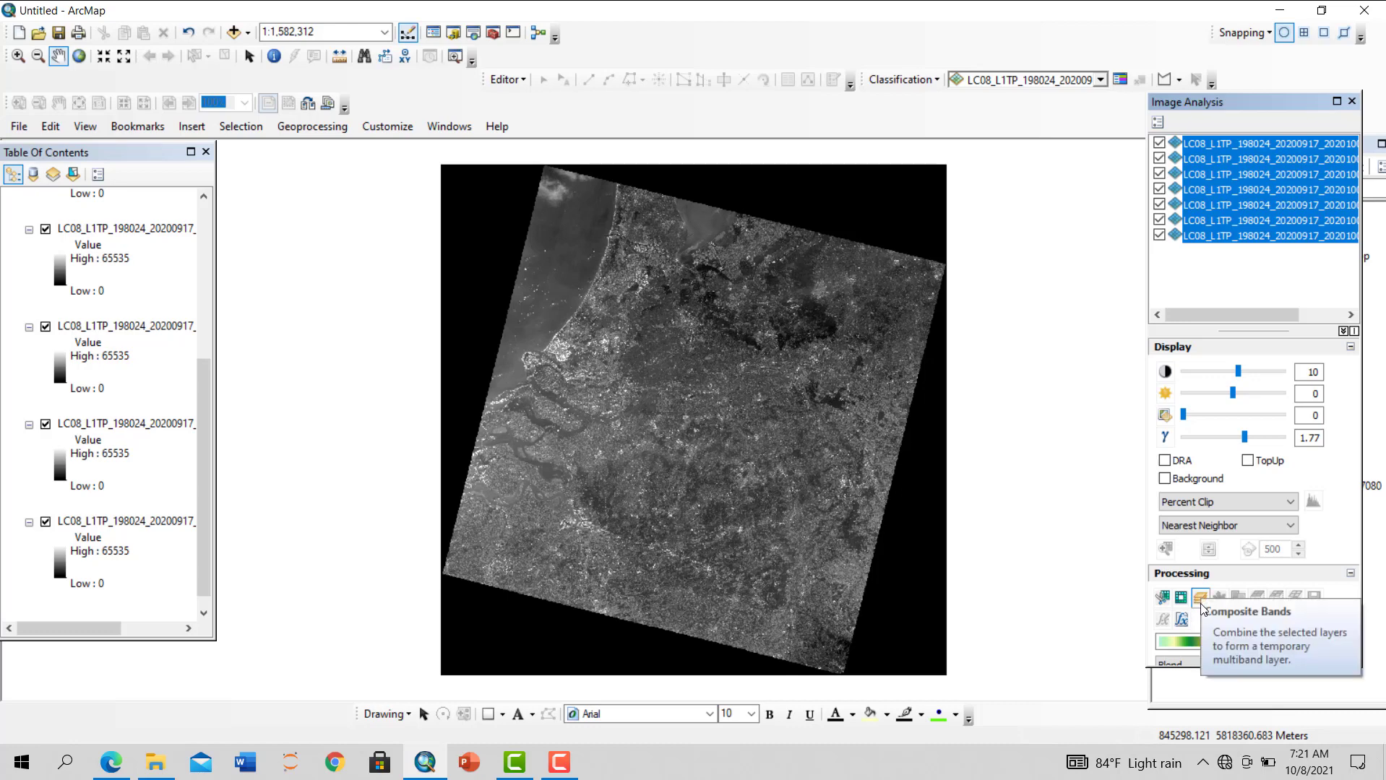
pyautogui.click(1201, 599)
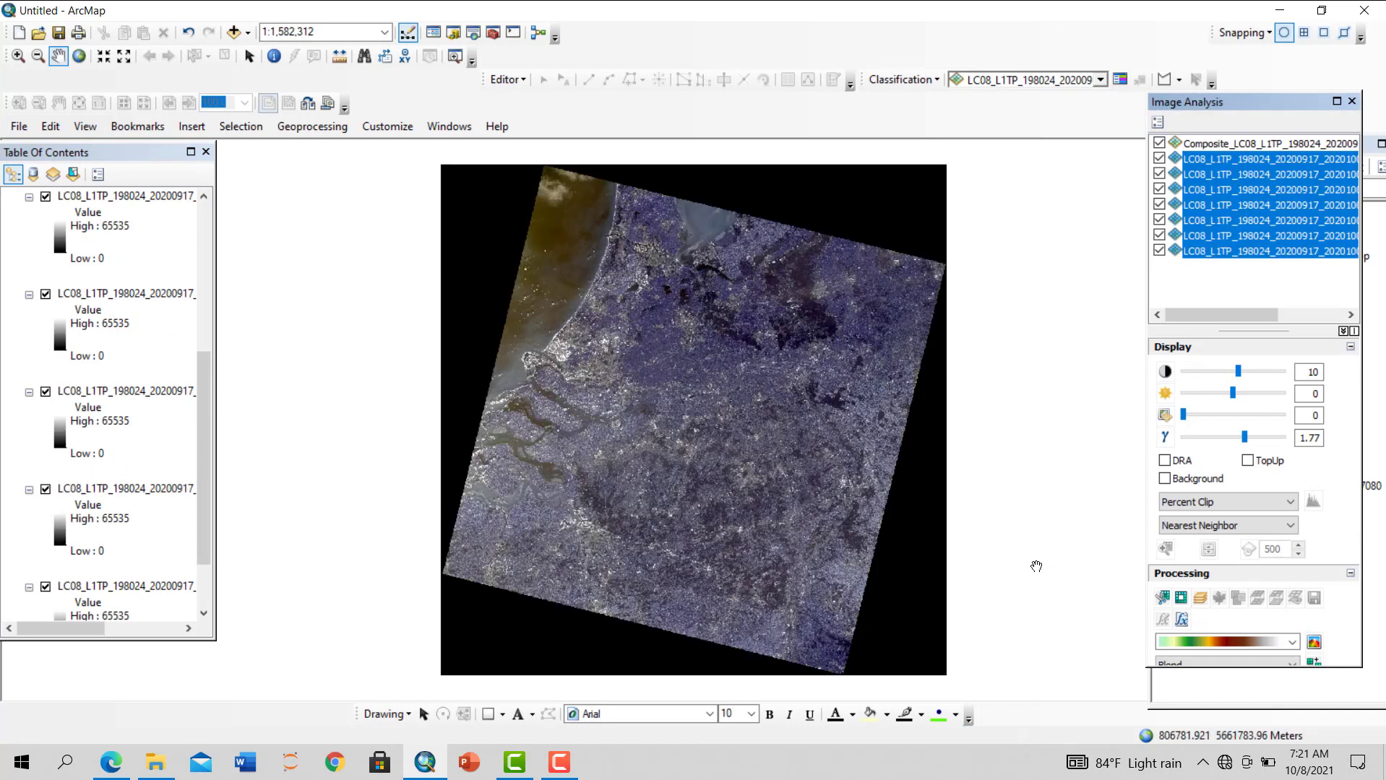
# Remove the seven single-band layers from the map, keeping only the composite layer
pyautogui.scroll(2, 123, 470)
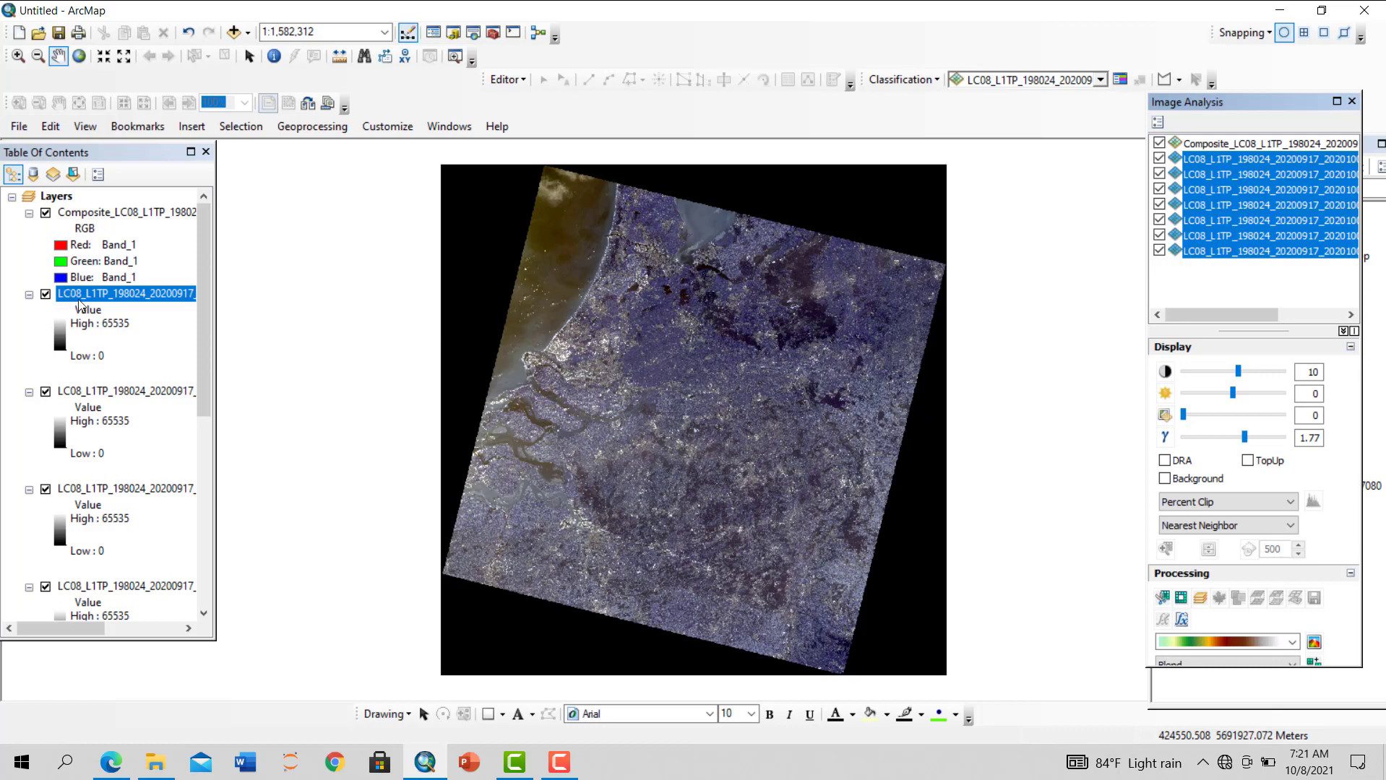
pyautogui.scroll(-5, 130, 405)
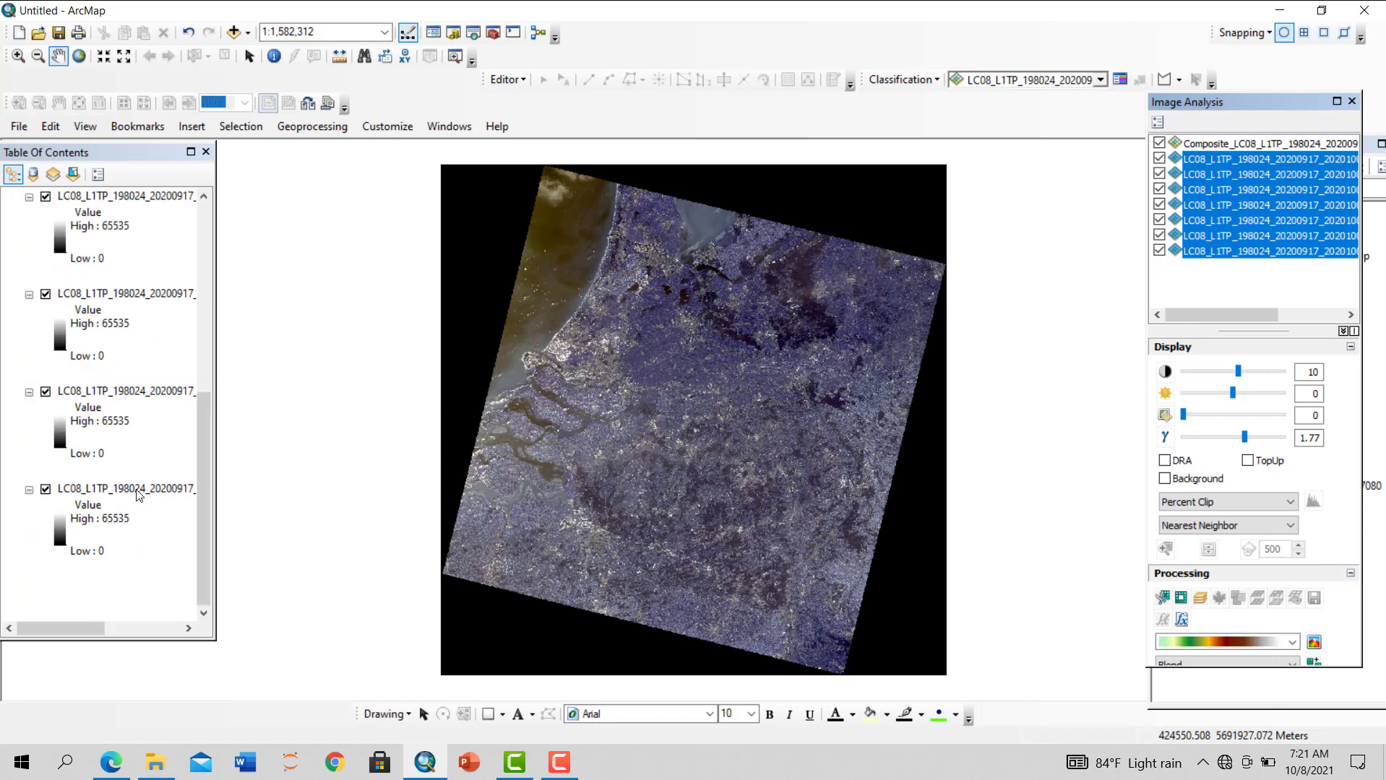
pyautogui.click(144, 489)
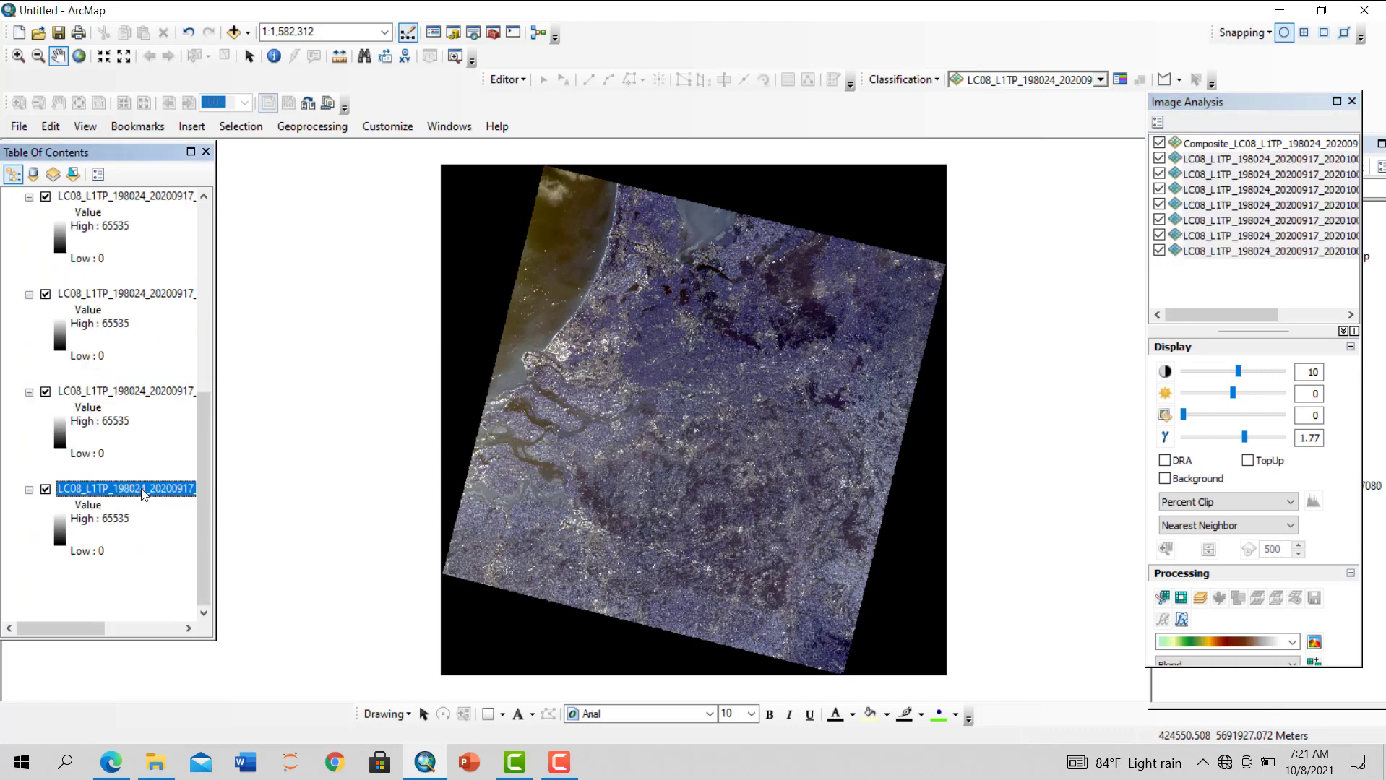
pyautogui.rightClick(165, 391)
pyautogui.click(180, 423)
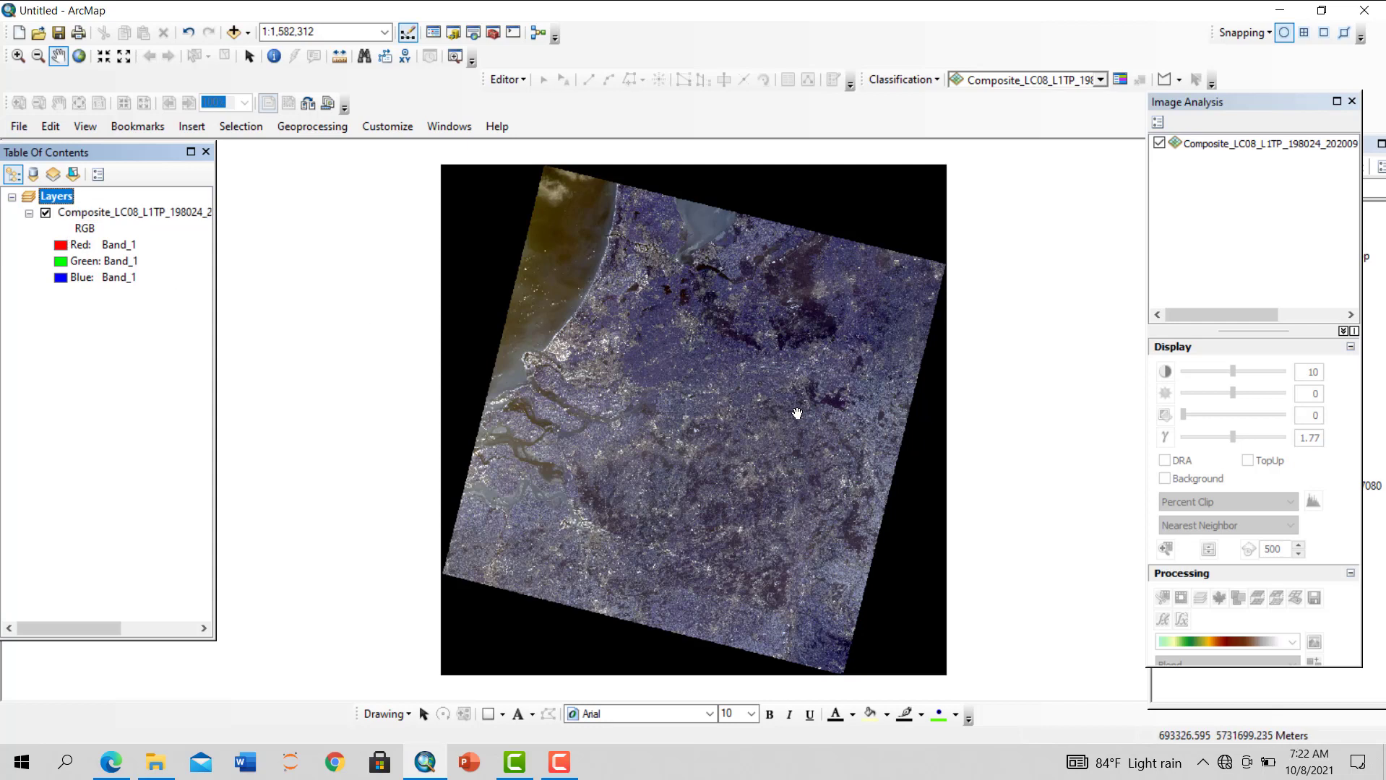
# Assign the composite's fourth listed band to red, the third to green and the second to blue
pyautogui.click(61, 246)
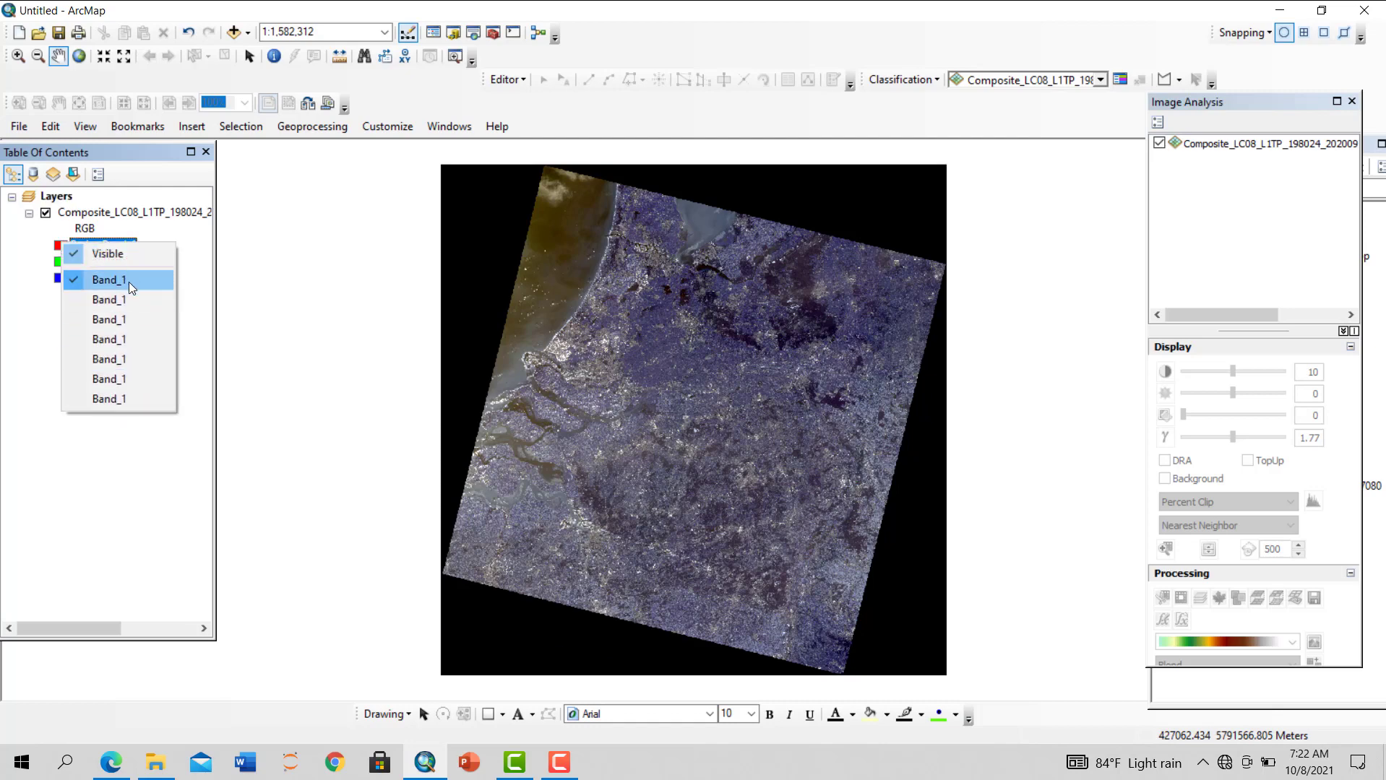
pyautogui.click(115, 336)
pyautogui.click(61, 261)
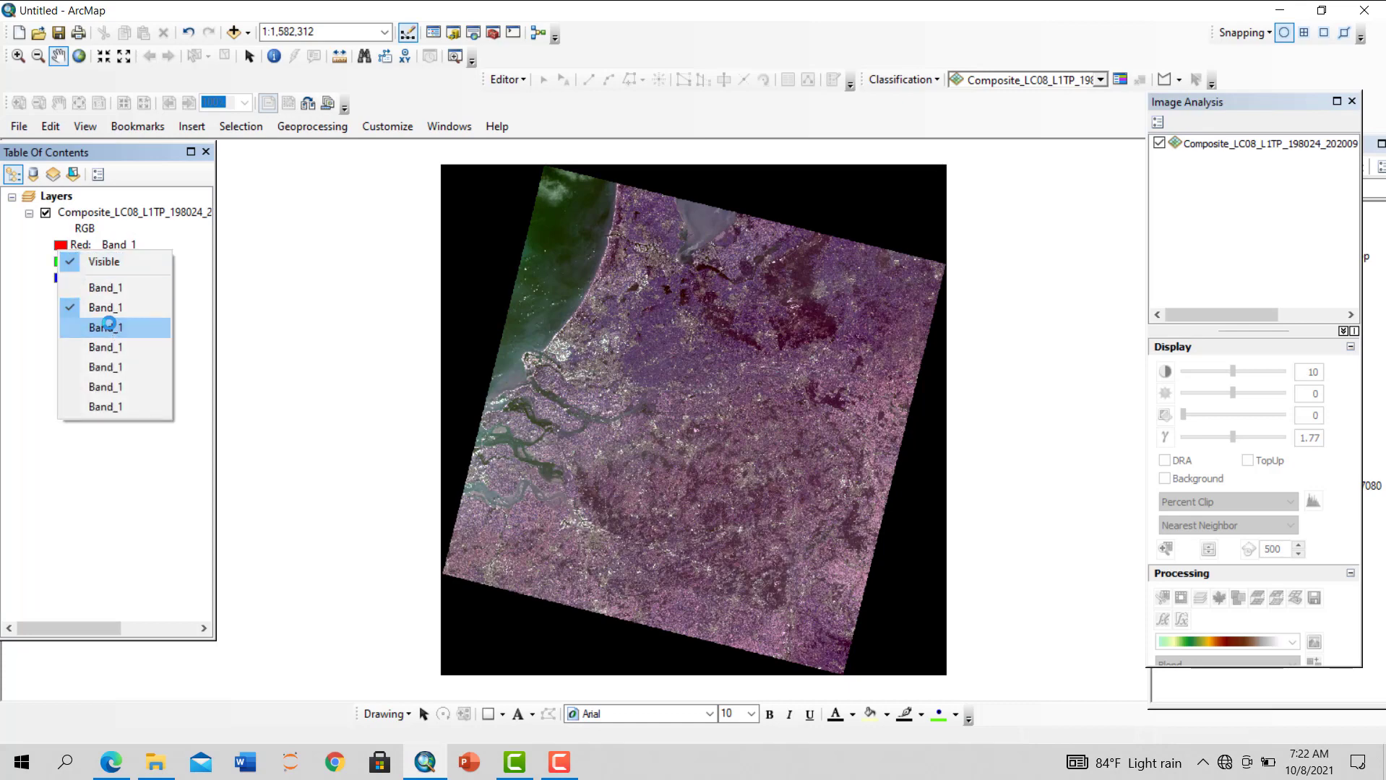
pyautogui.click(109, 330)
pyautogui.click(61, 277)
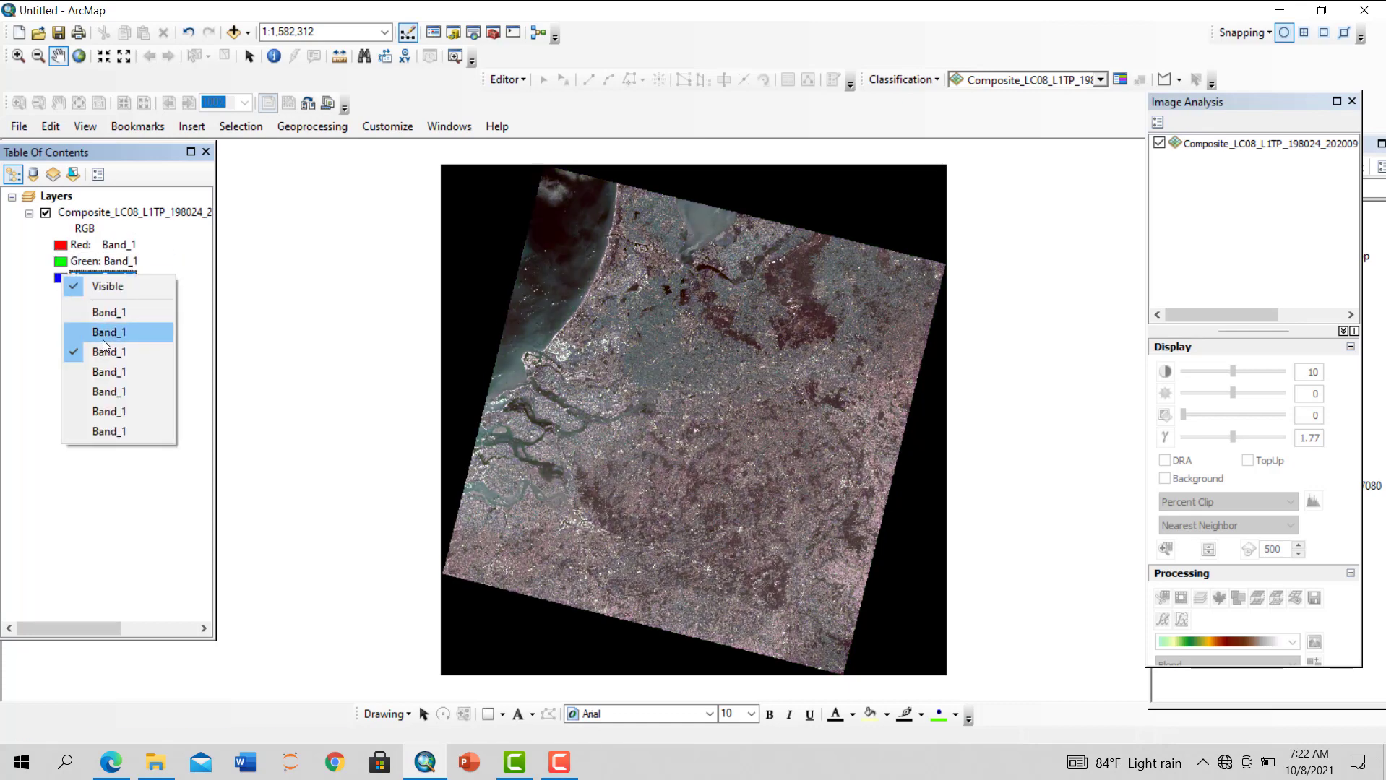
pyautogui.click(102, 338)
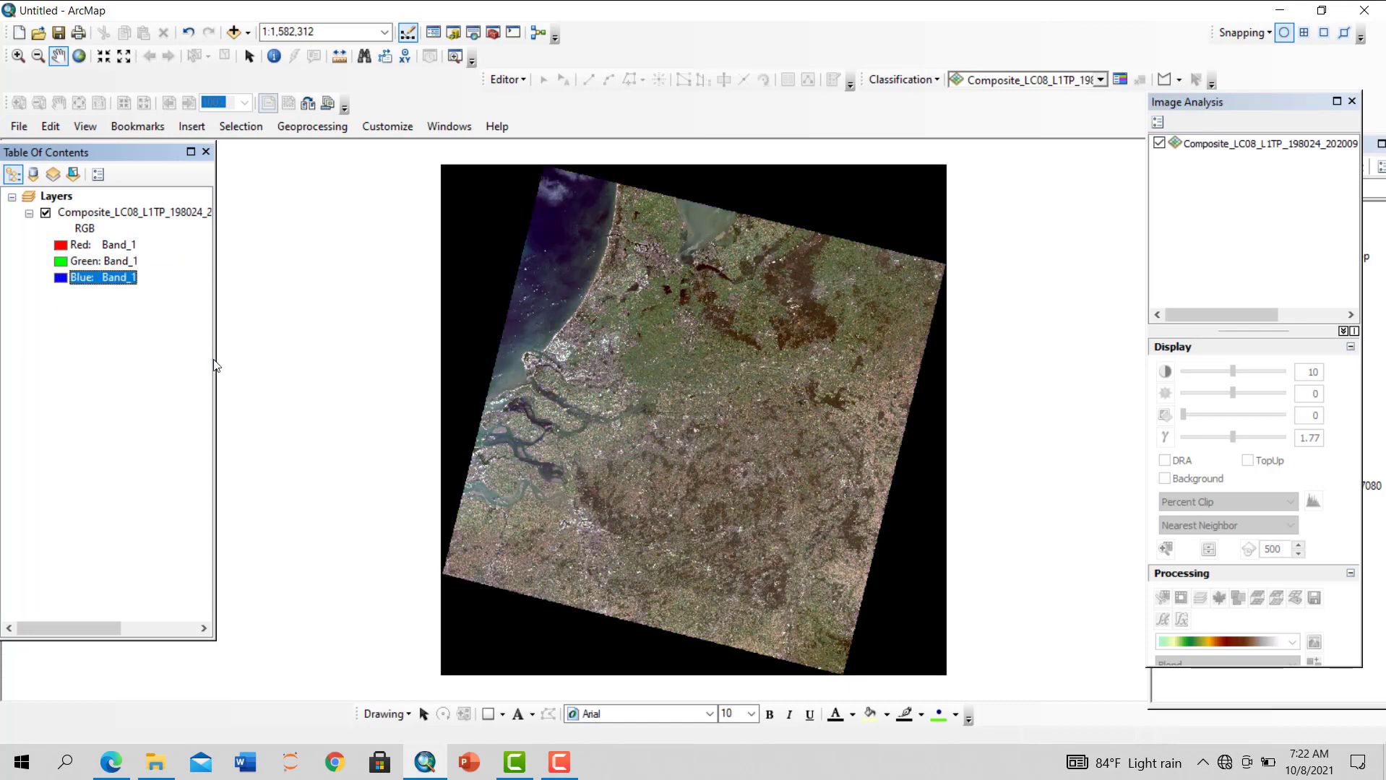
# Examine the composite image up close at 1:125,000 around the lakes, farmland, towns and forests in its northern part
pyautogui.click(59, 55)
pyautogui.scroll(-1, 740, 287)
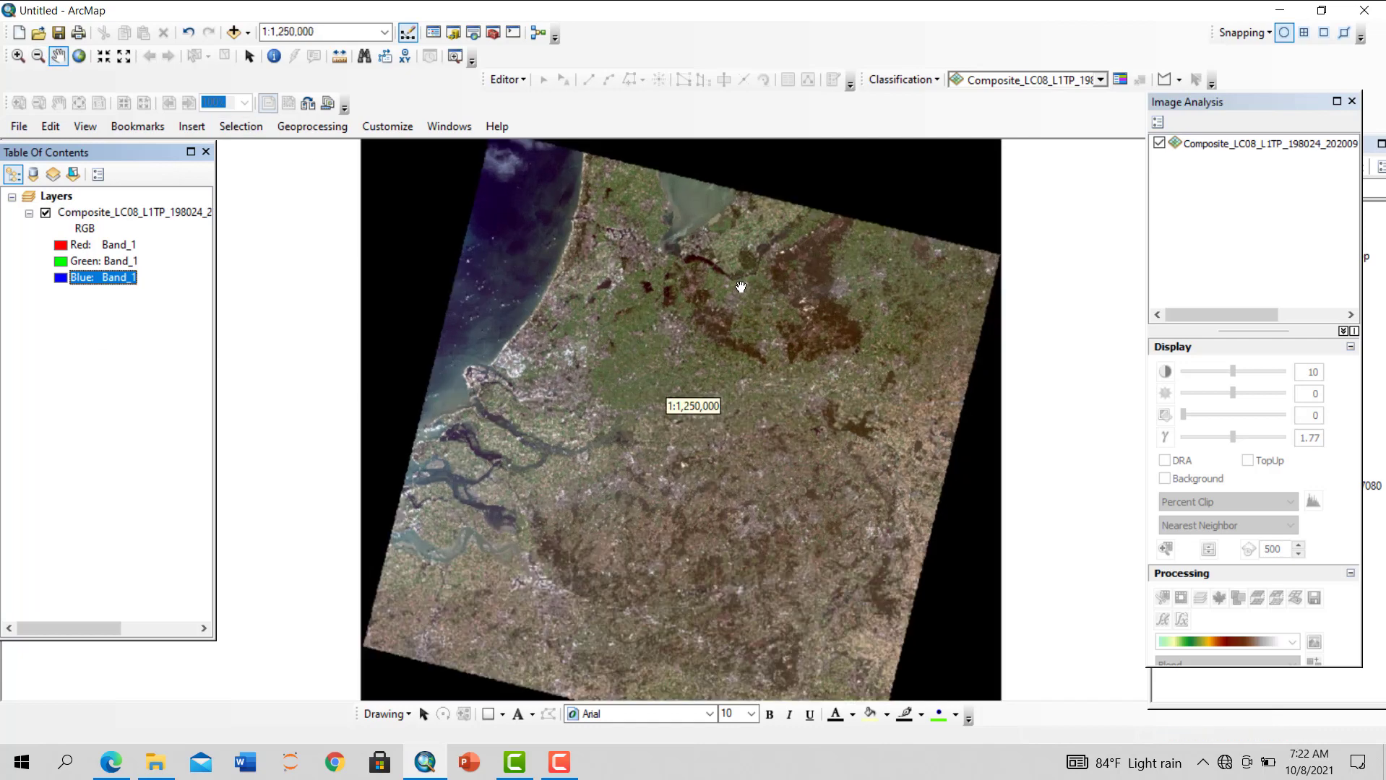
pyautogui.moveTo(770, 285); pyautogui.dragTo(736, 424)
pyautogui.scroll(-3, 695, 370)
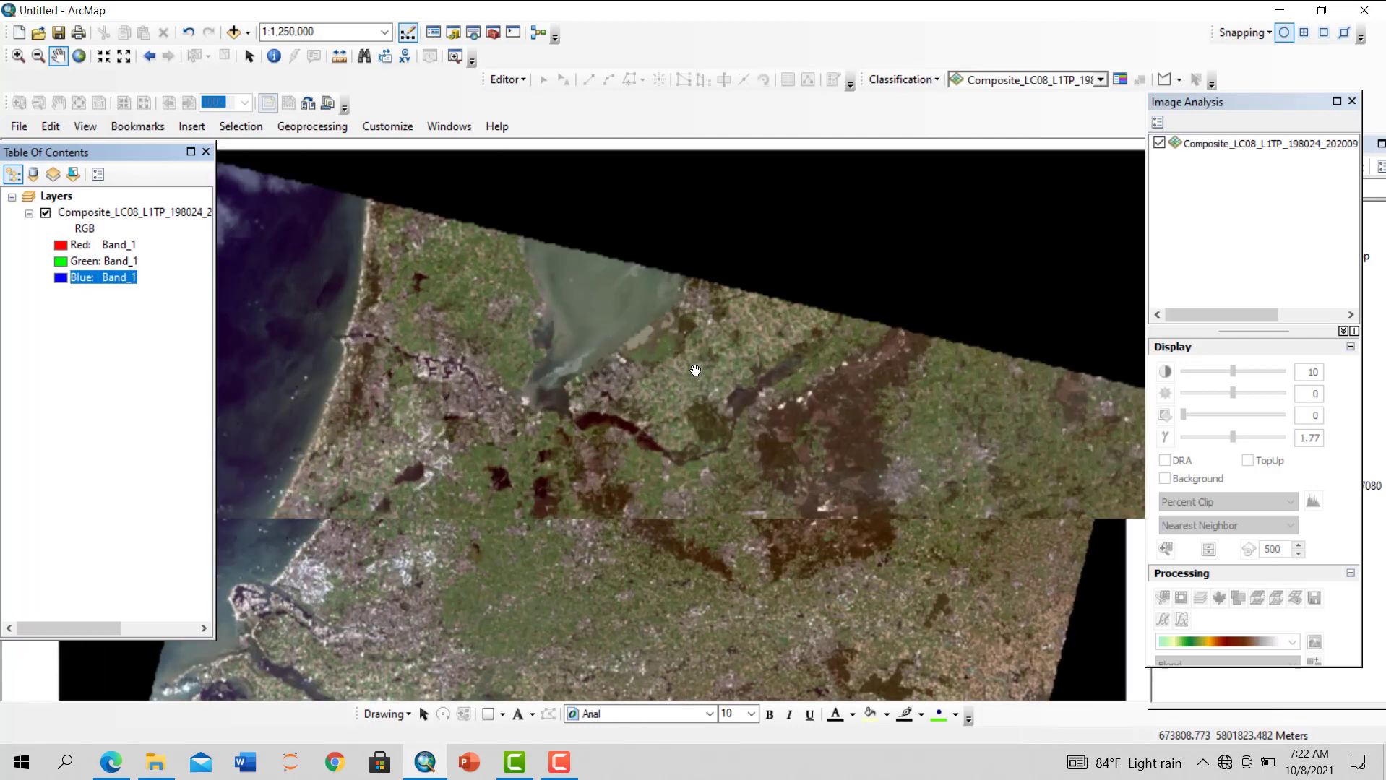
pyautogui.scroll(-2, 696, 371)
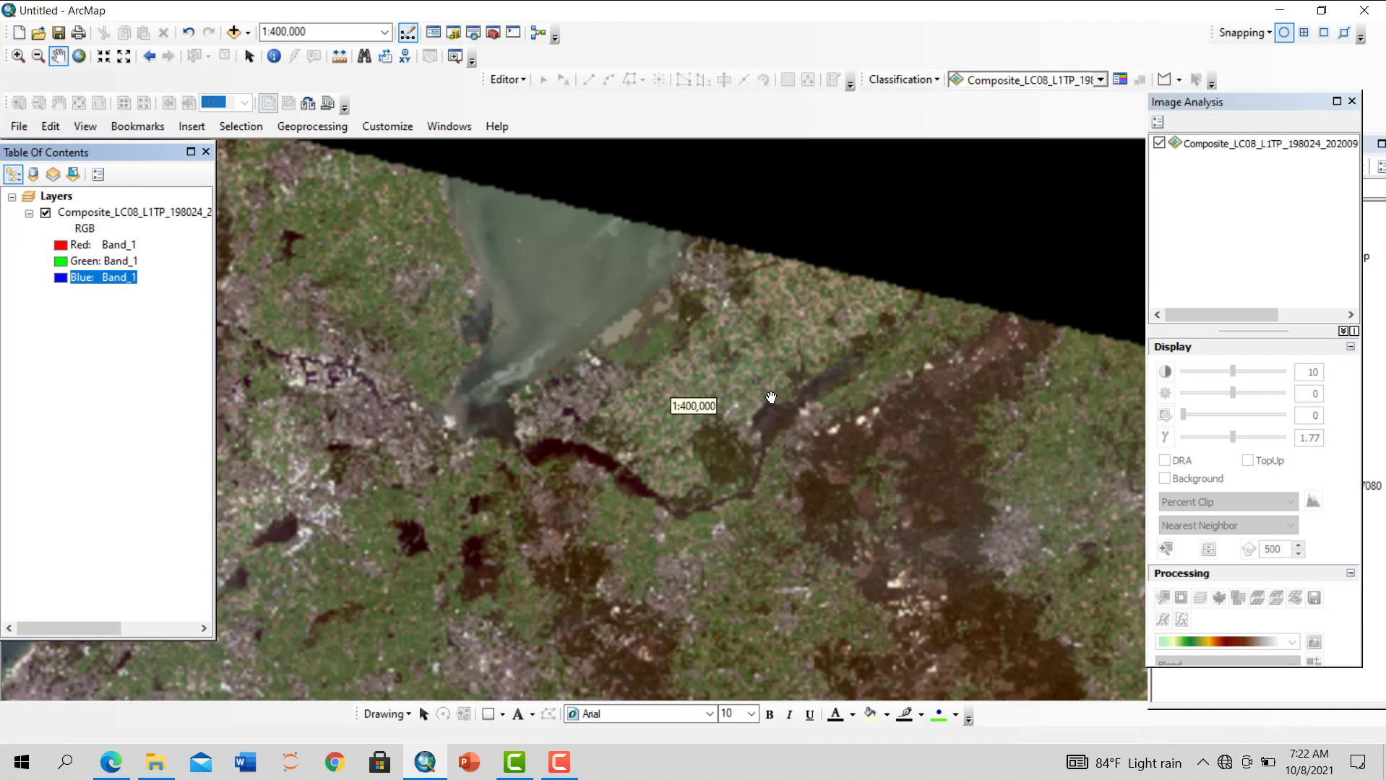
pyautogui.scroll(-3, 760, 385)
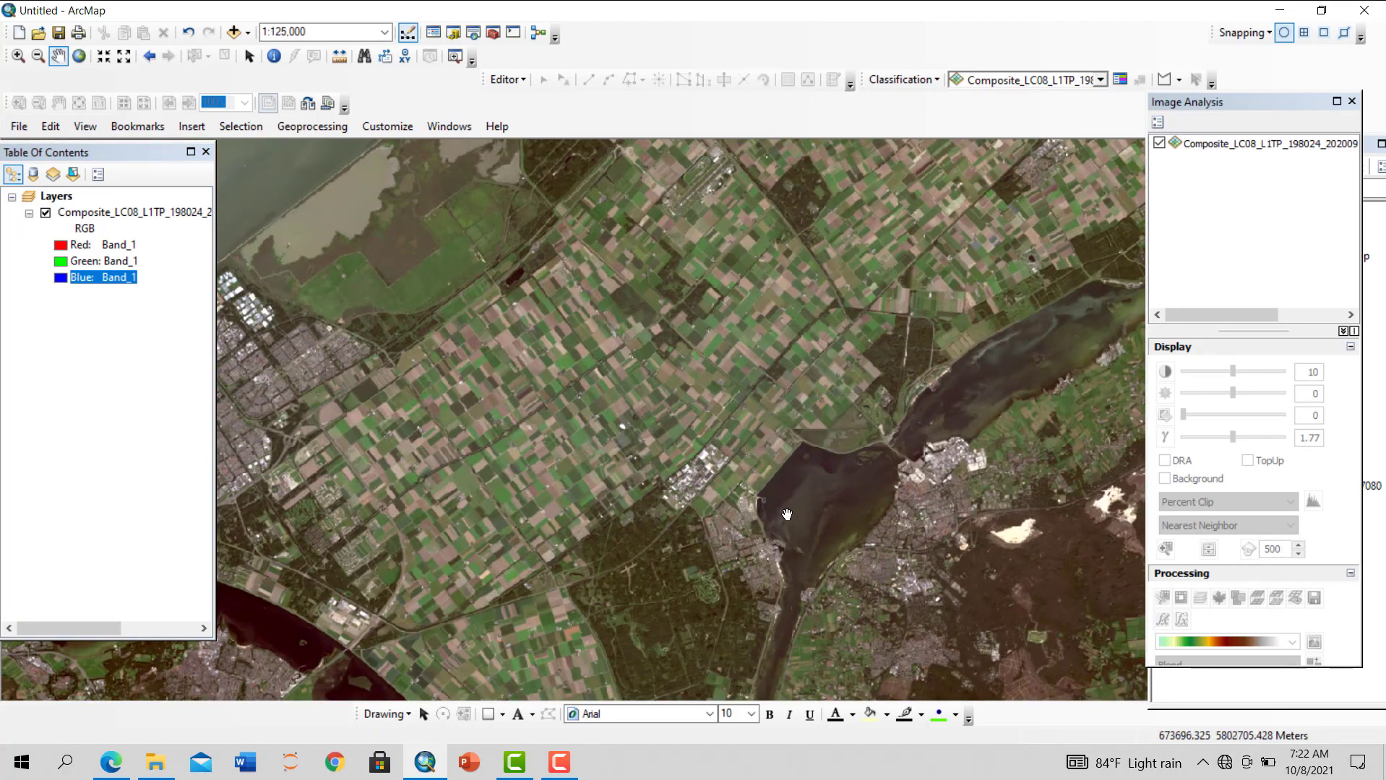
pyautogui.moveTo(835, 522); pyautogui.dragTo(759, 114)
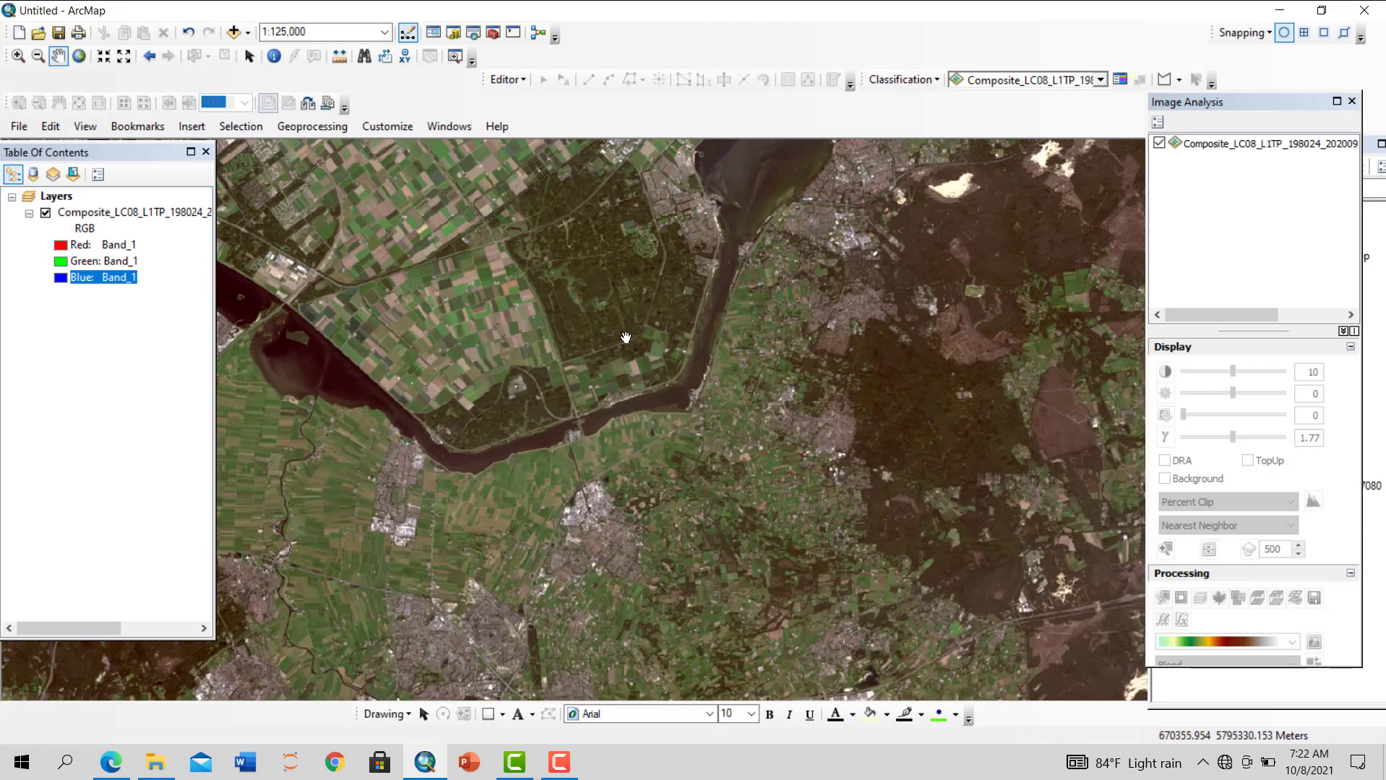
pyautogui.moveTo(665, 230); pyautogui.dragTo(707, 449)
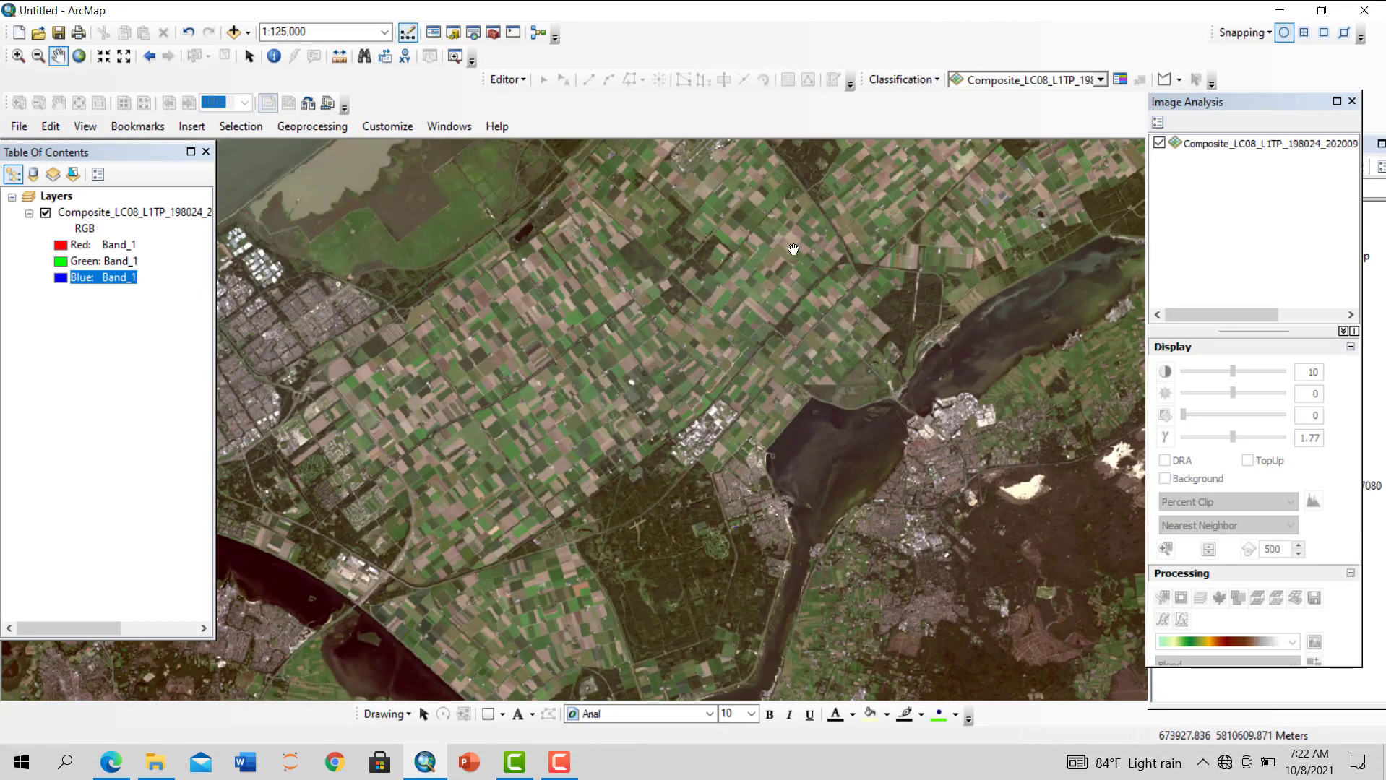
pyautogui.moveTo(756, 257); pyautogui.dragTo(776, 383)
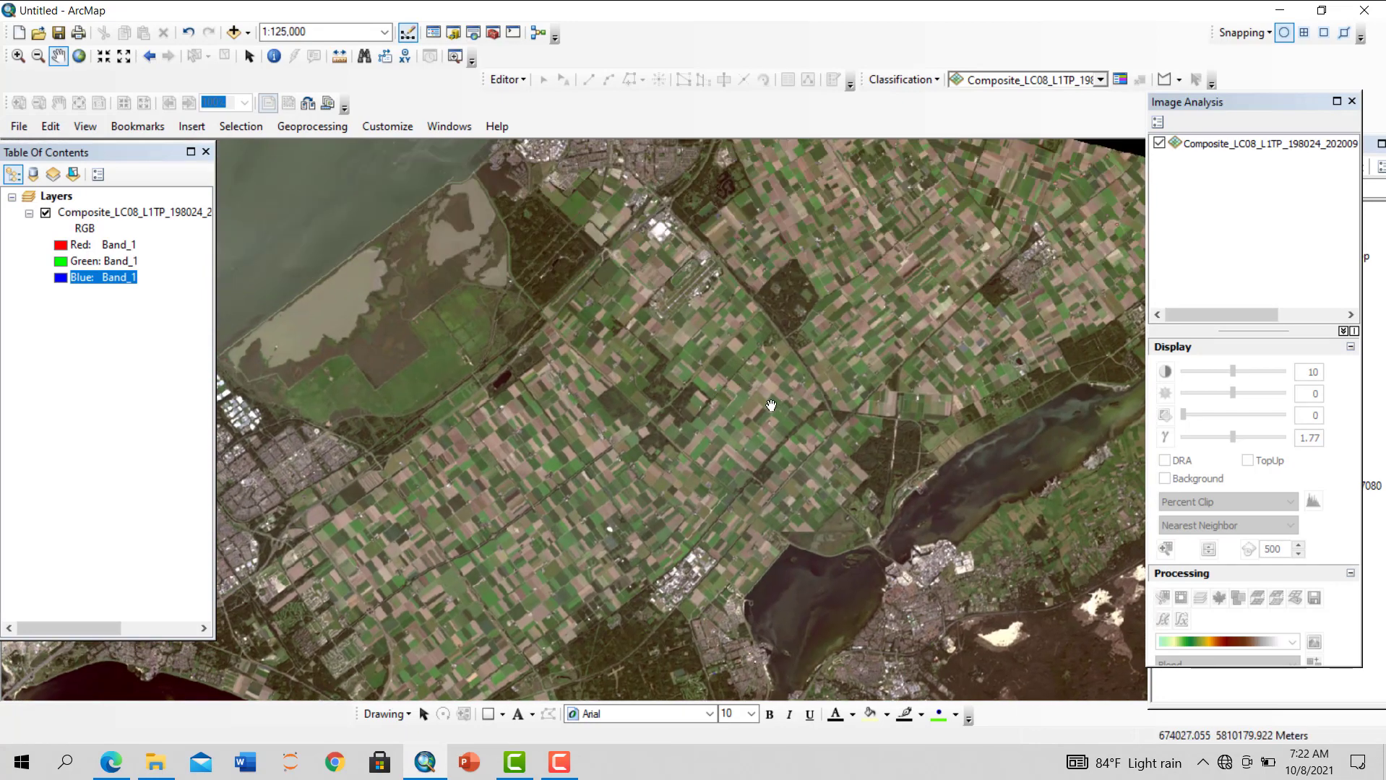
pyautogui.moveTo(244, 185); pyautogui.dragTo(483, 383)
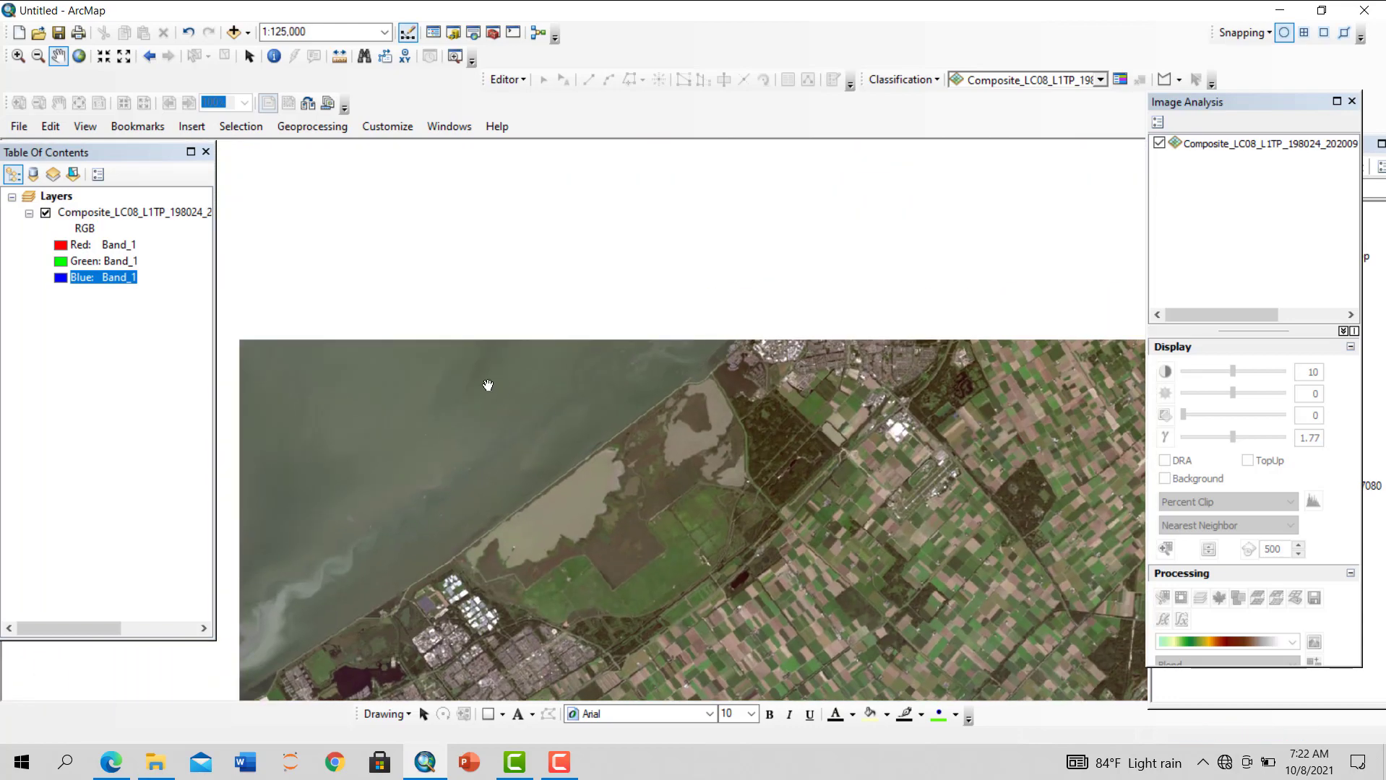
pyautogui.moveTo(741, 502); pyautogui.dragTo(685, 275)
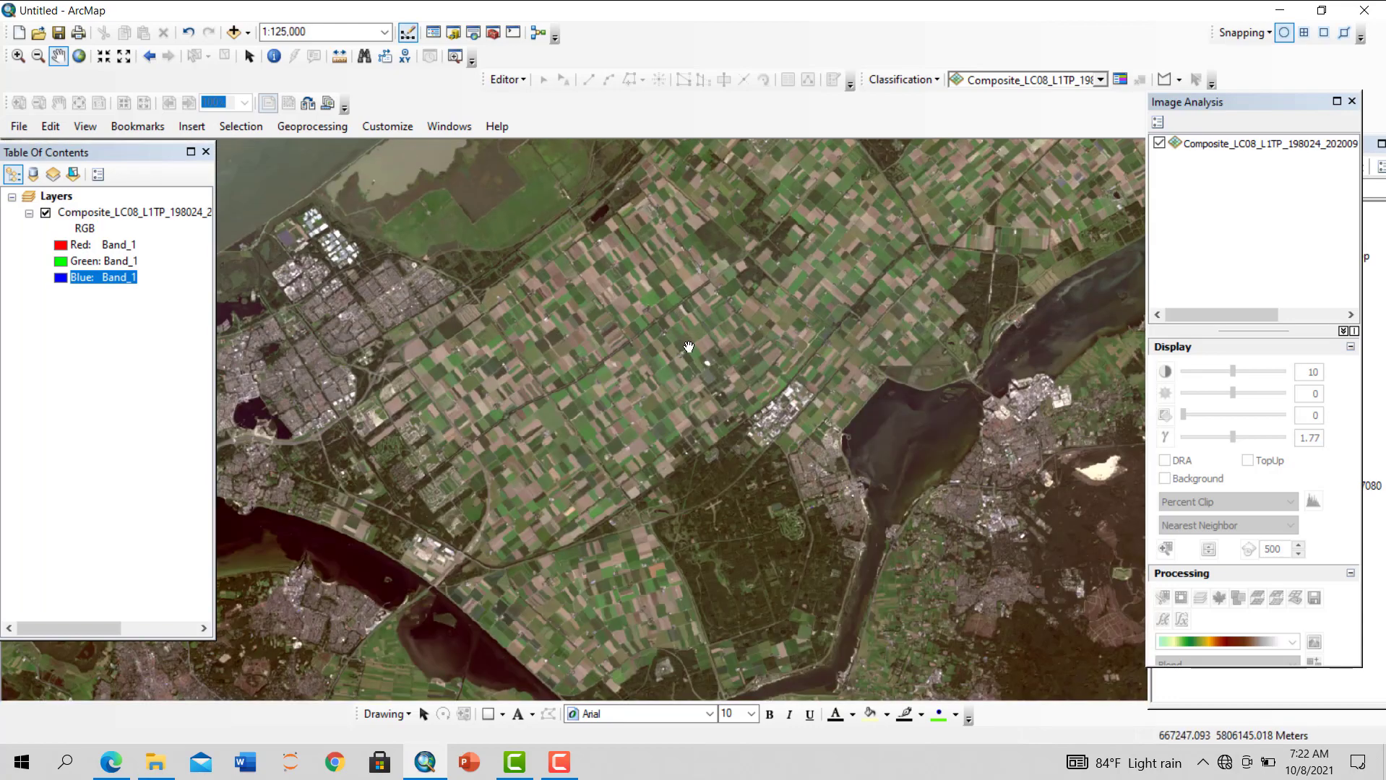
pyautogui.moveTo(690, 347); pyautogui.dragTo(530, 652)
pyautogui.moveTo(640, 619); pyautogui.dragTo(672, 318)
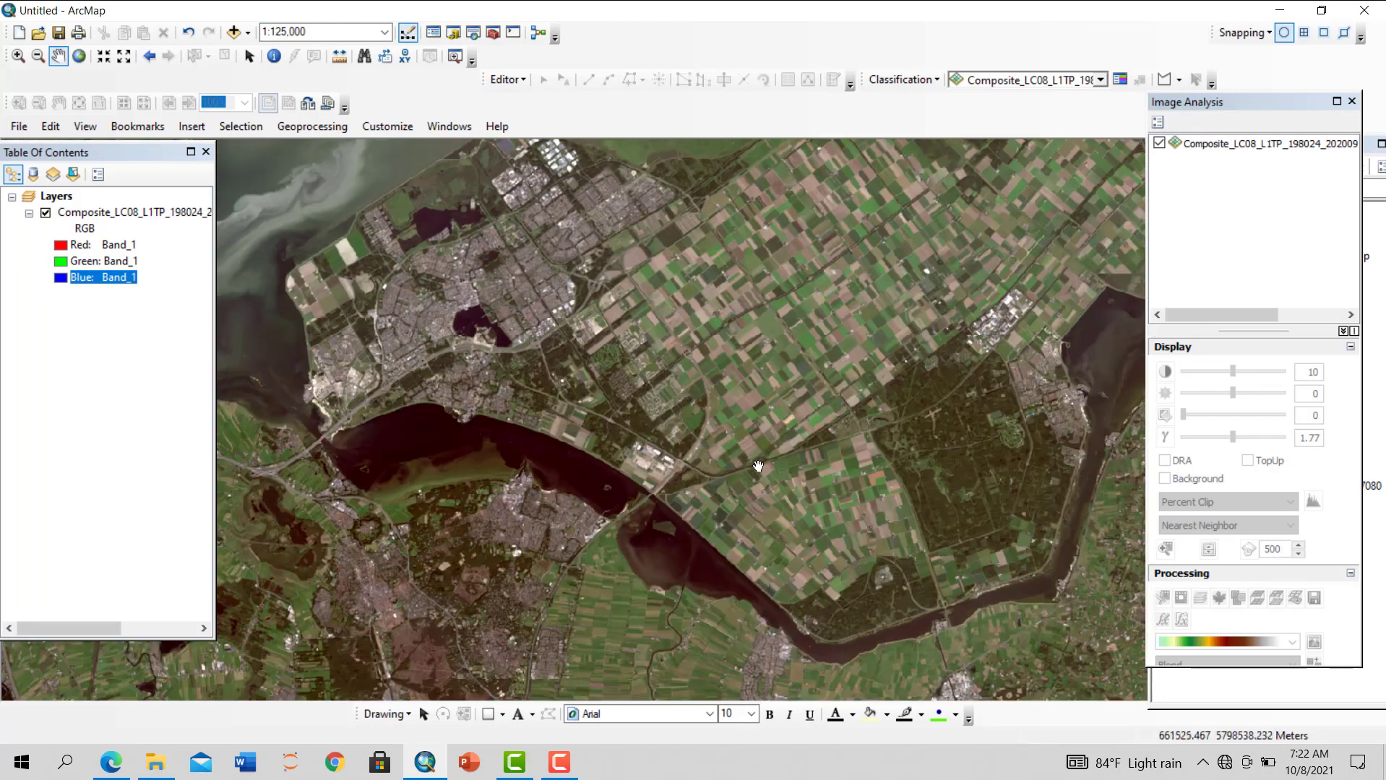
pyautogui.moveTo(763, 491); pyautogui.dragTo(758, 311)
pyautogui.moveTo(460, 608); pyautogui.dragTo(475, 500)
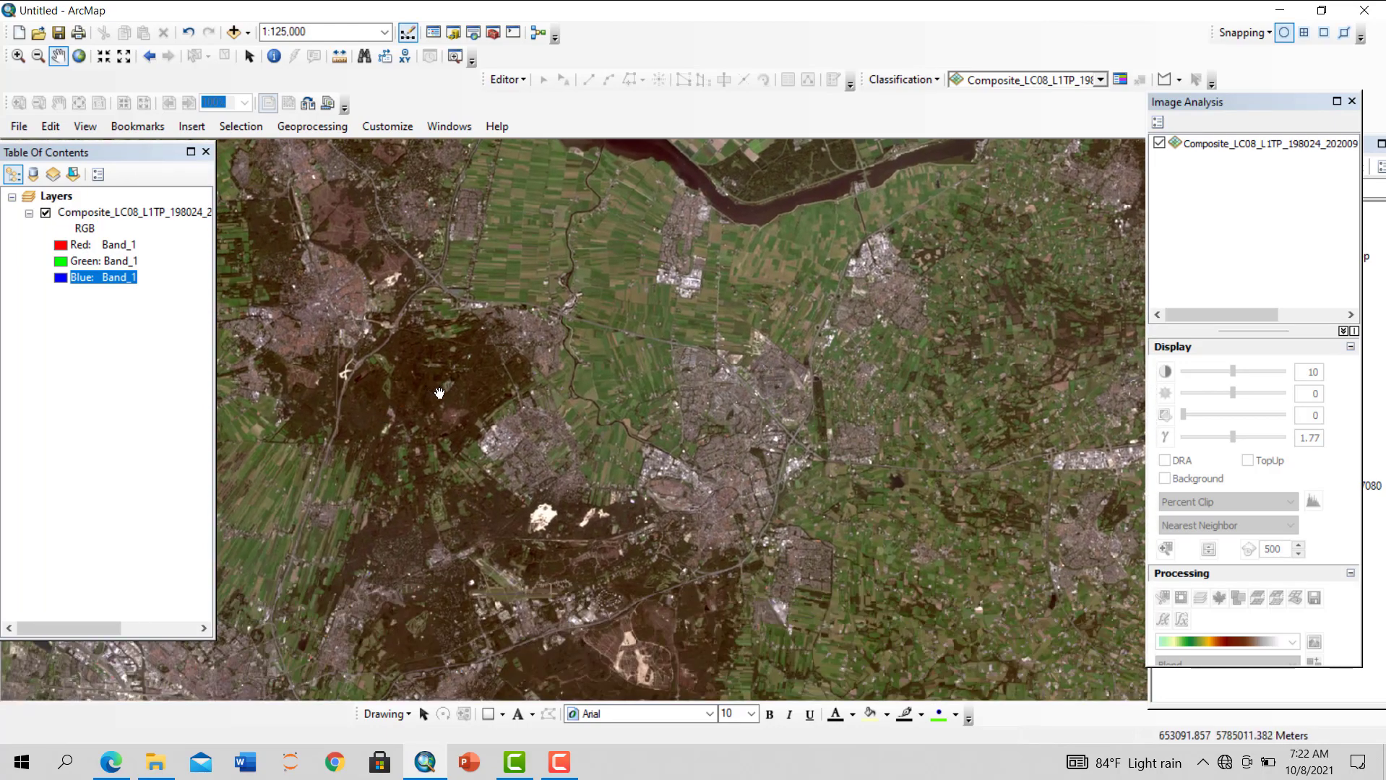
pyautogui.scroll(2, 439, 394)
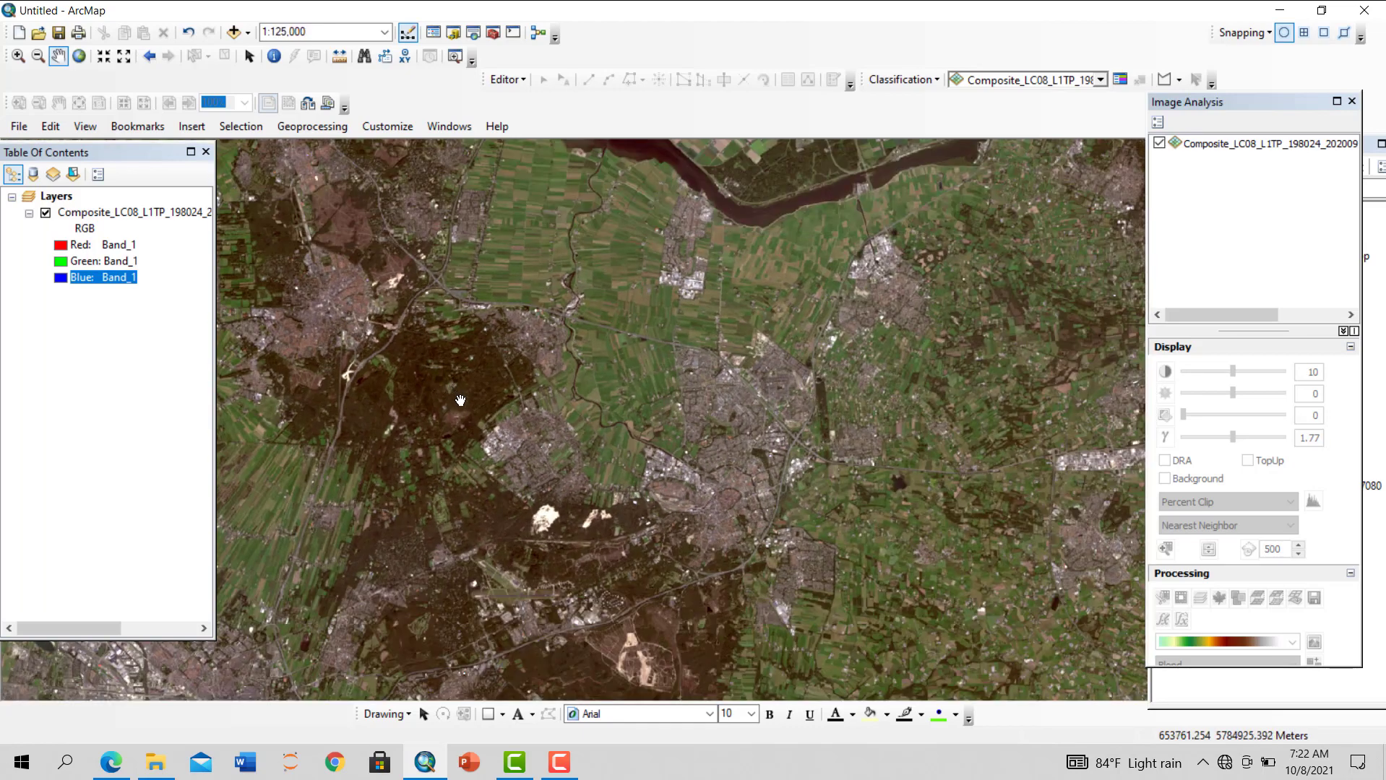
# Turn on dynamic range adjustment (DRA) for the composite layer in Image Analysis
pyautogui.moveTo(795, 404); pyautogui.dragTo(849, 264)
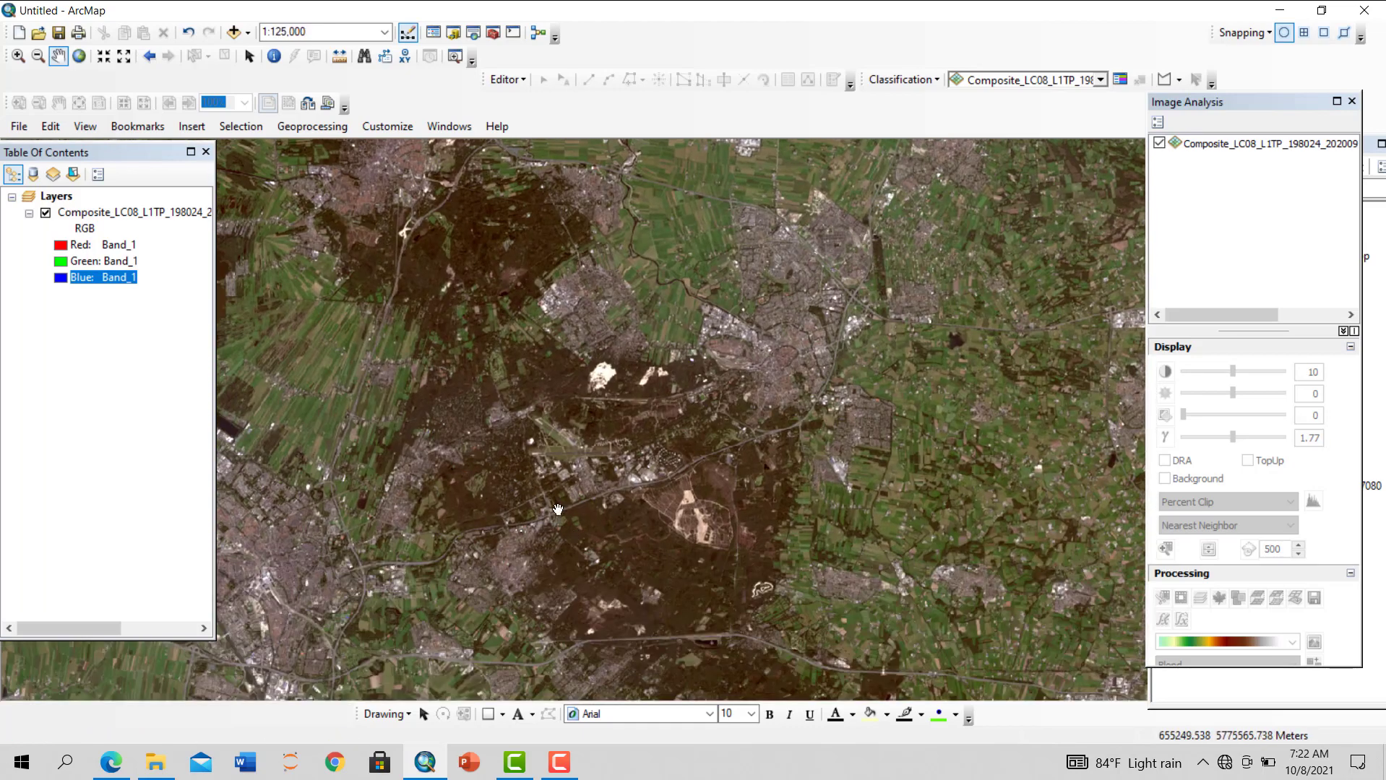
pyautogui.scroll(-2, 558, 509)
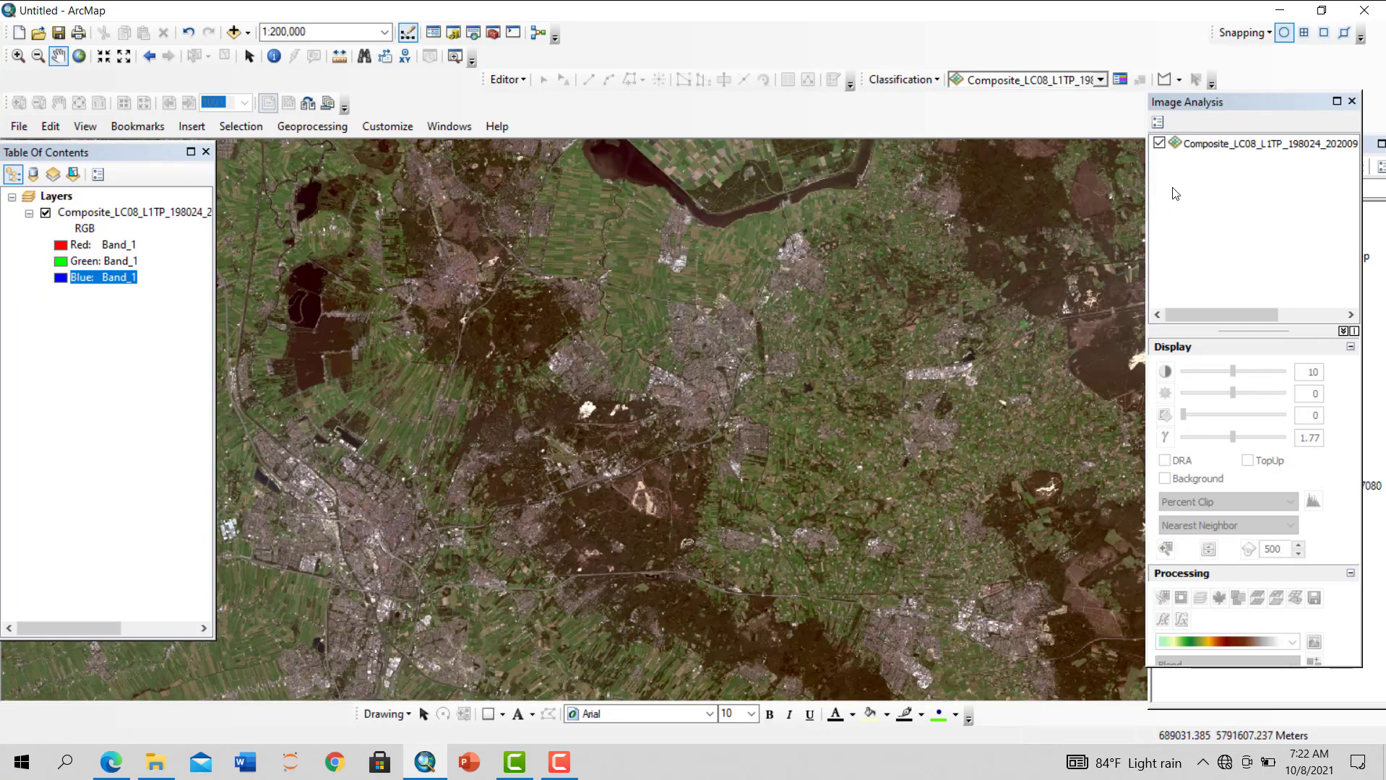
pyautogui.click(1212, 144)
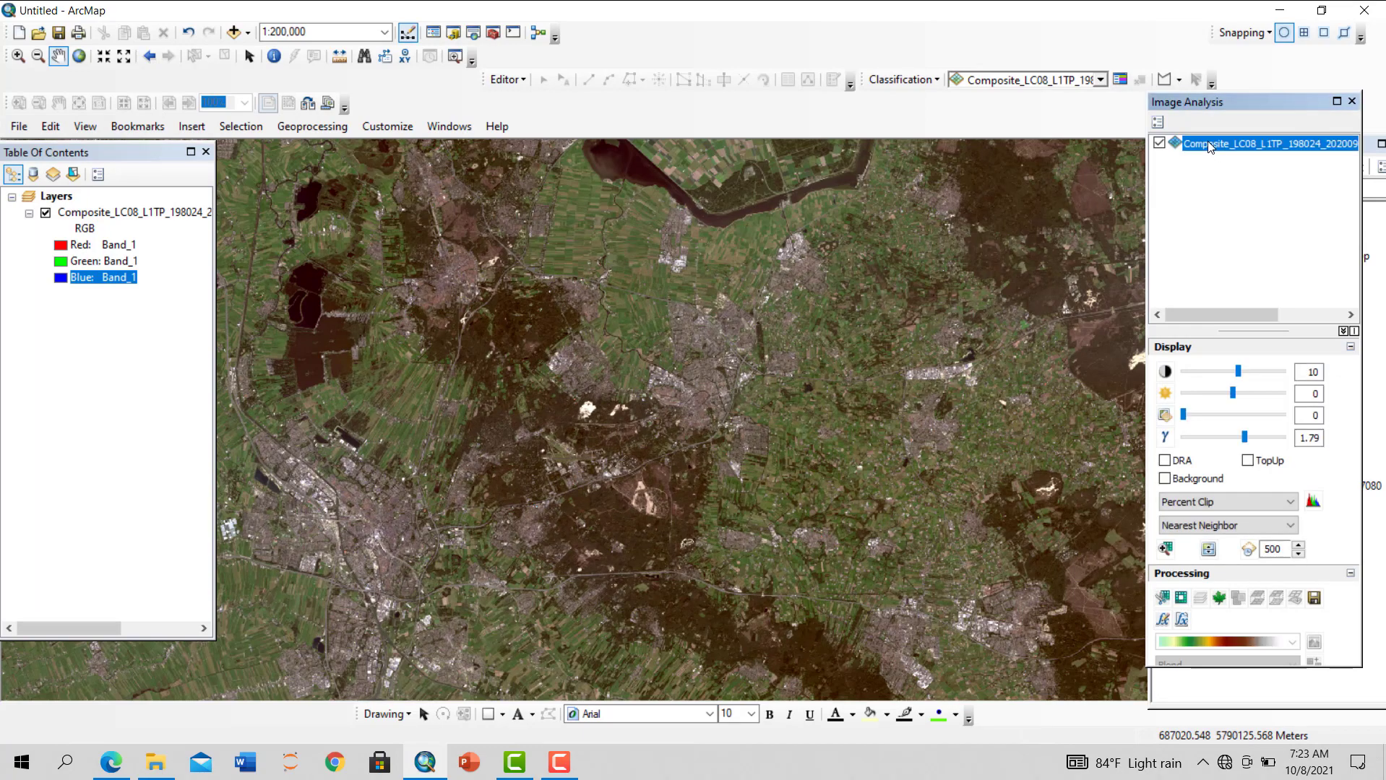
pyautogui.click(1165, 461)
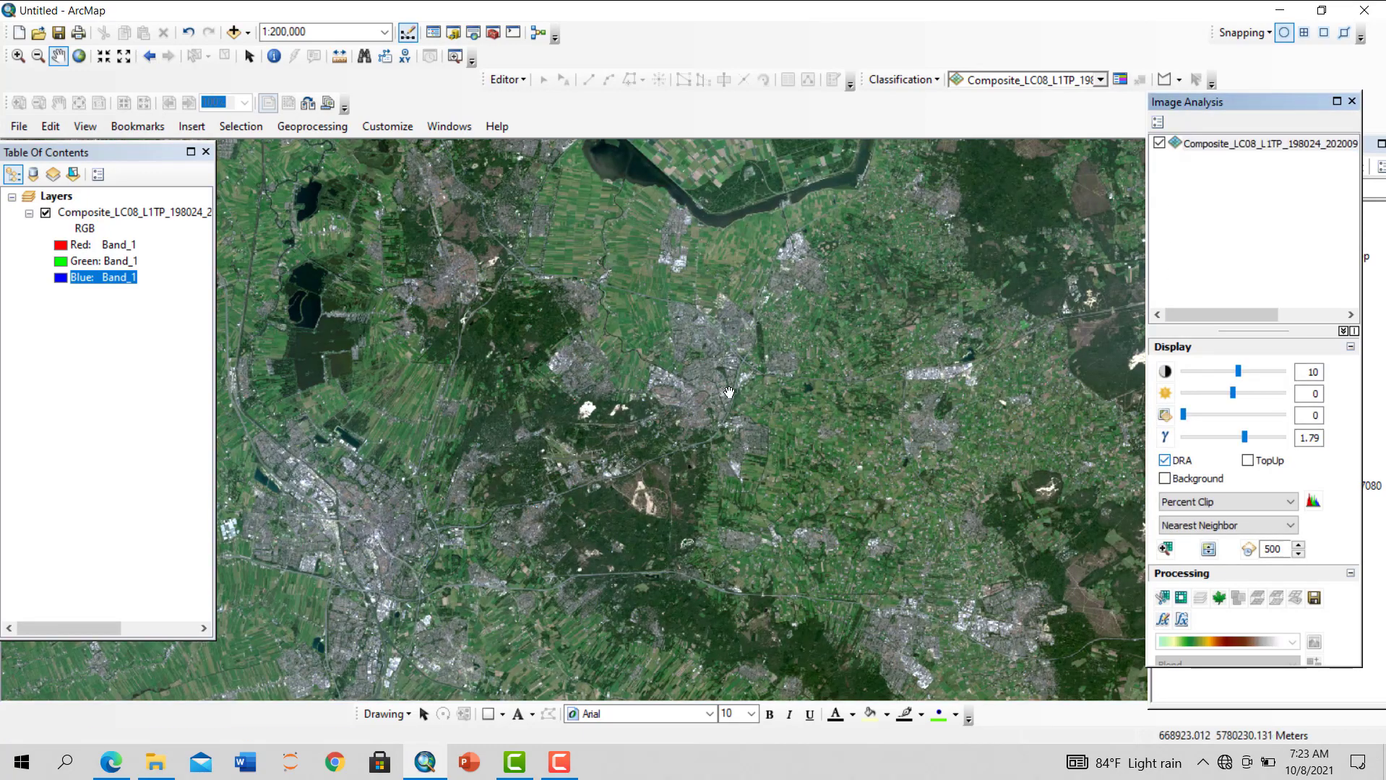
# Assign the composite's seventh listed band to red, the sixth to green and the third to blue
pyautogui.scroll(3, 739, 358)
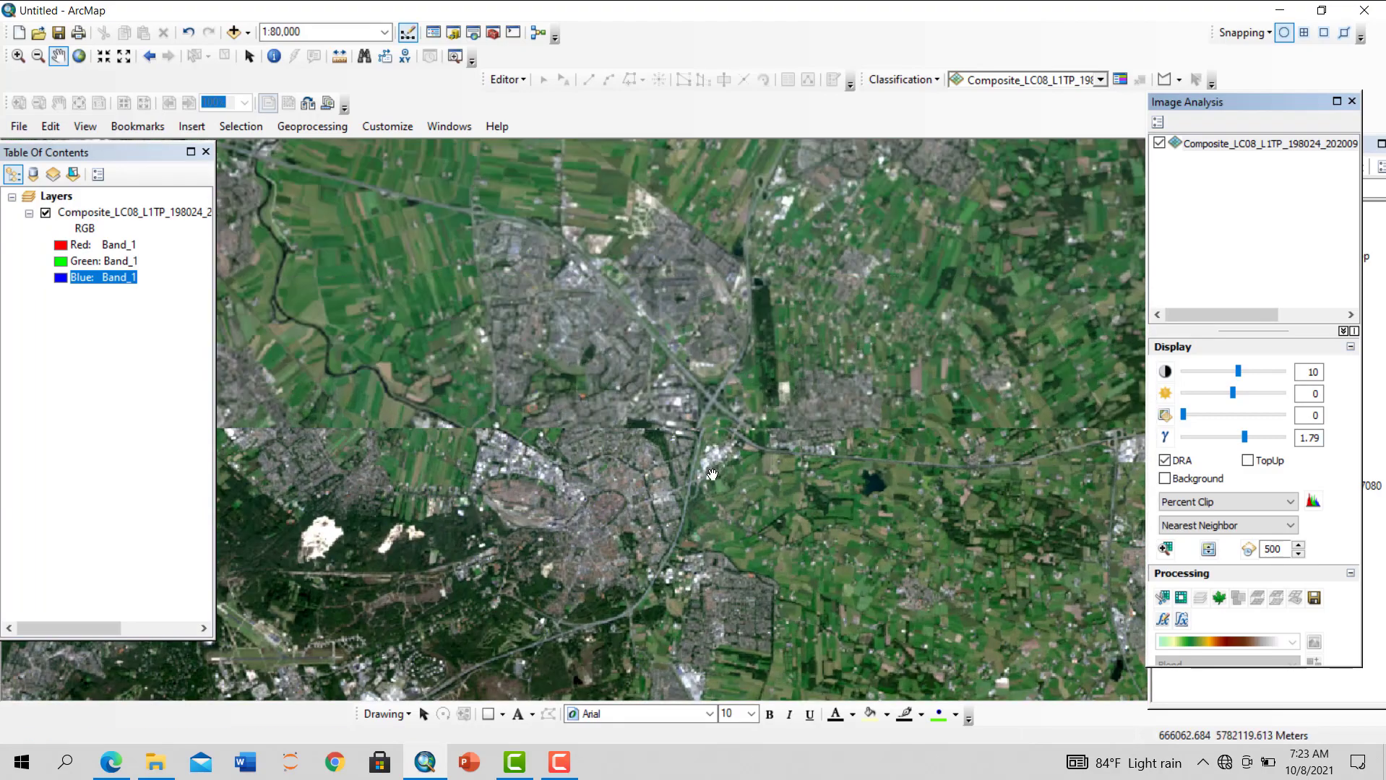
pyautogui.scroll(2, 722, 480)
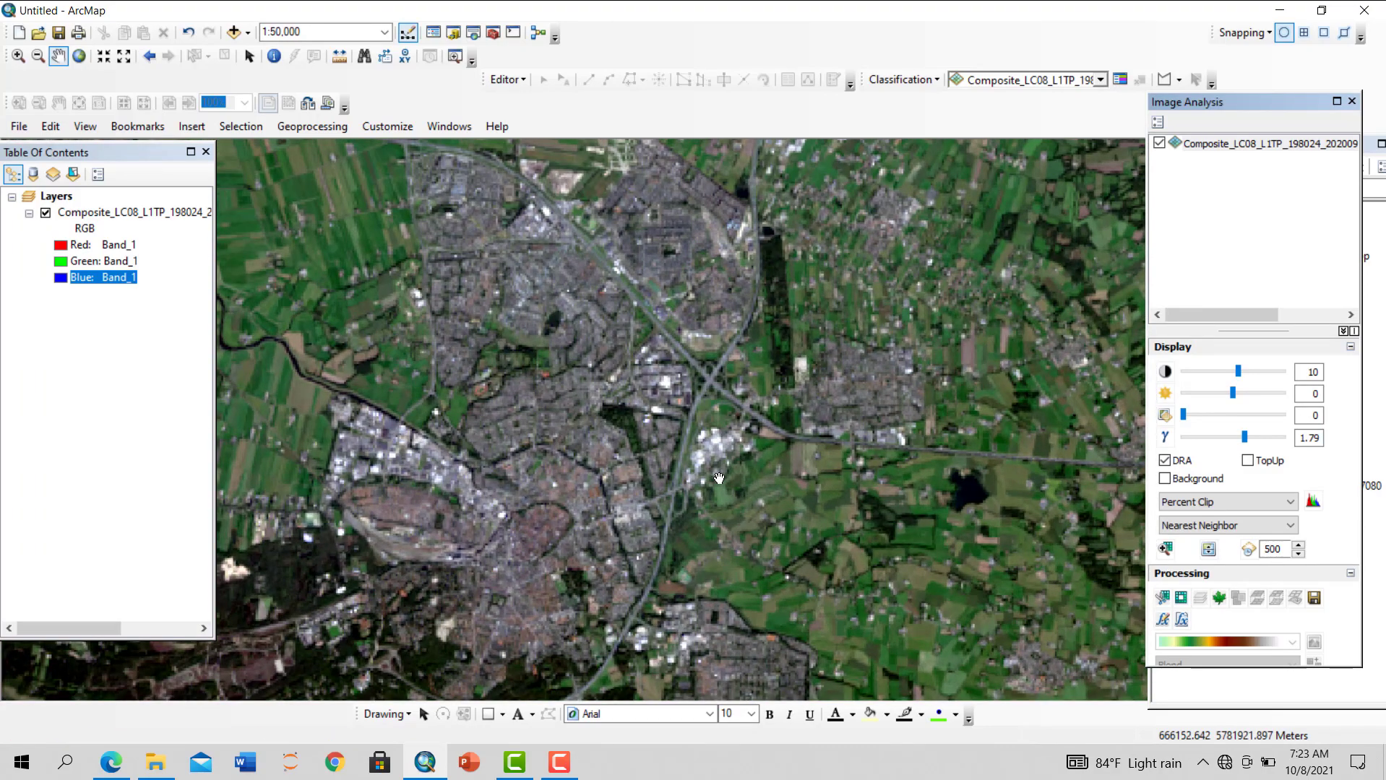
pyautogui.scroll(2, 704, 489)
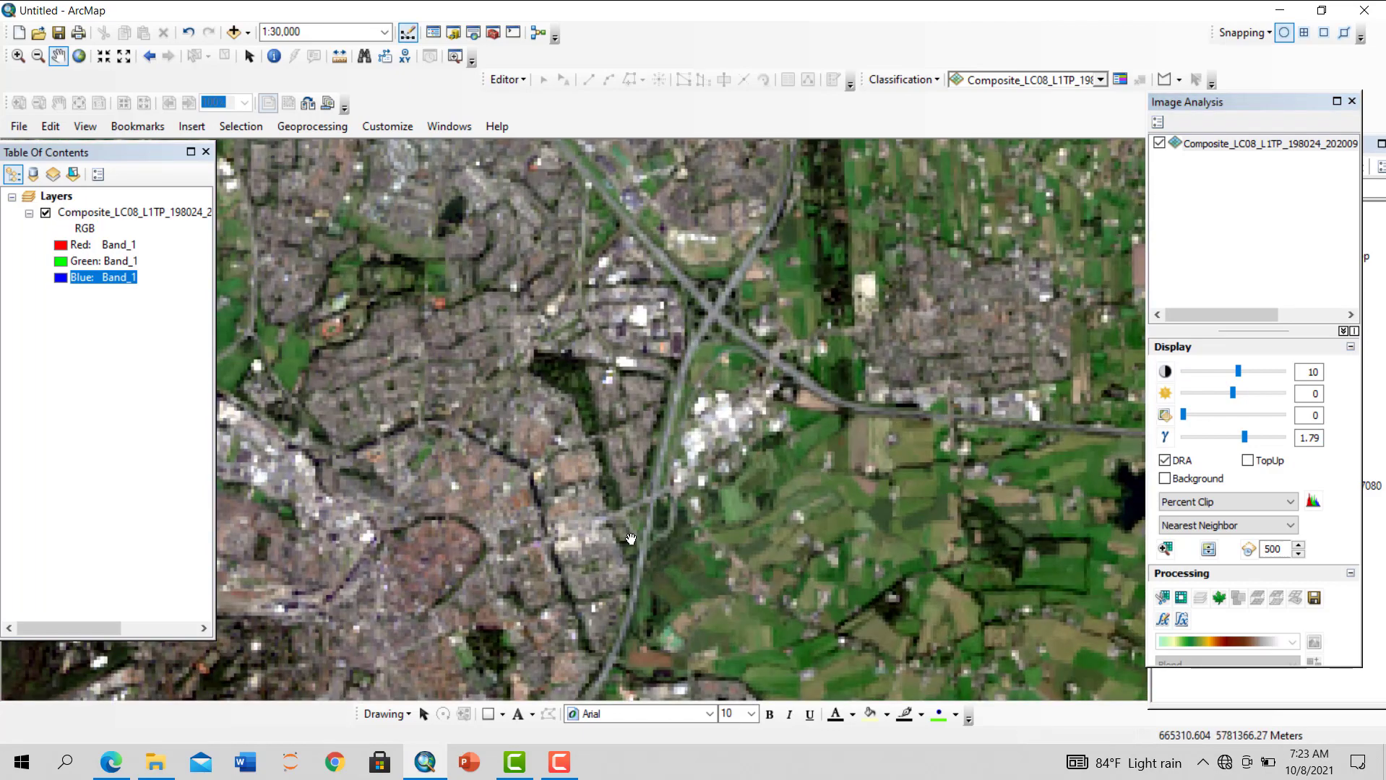
pyautogui.scroll(-2, 699, 441)
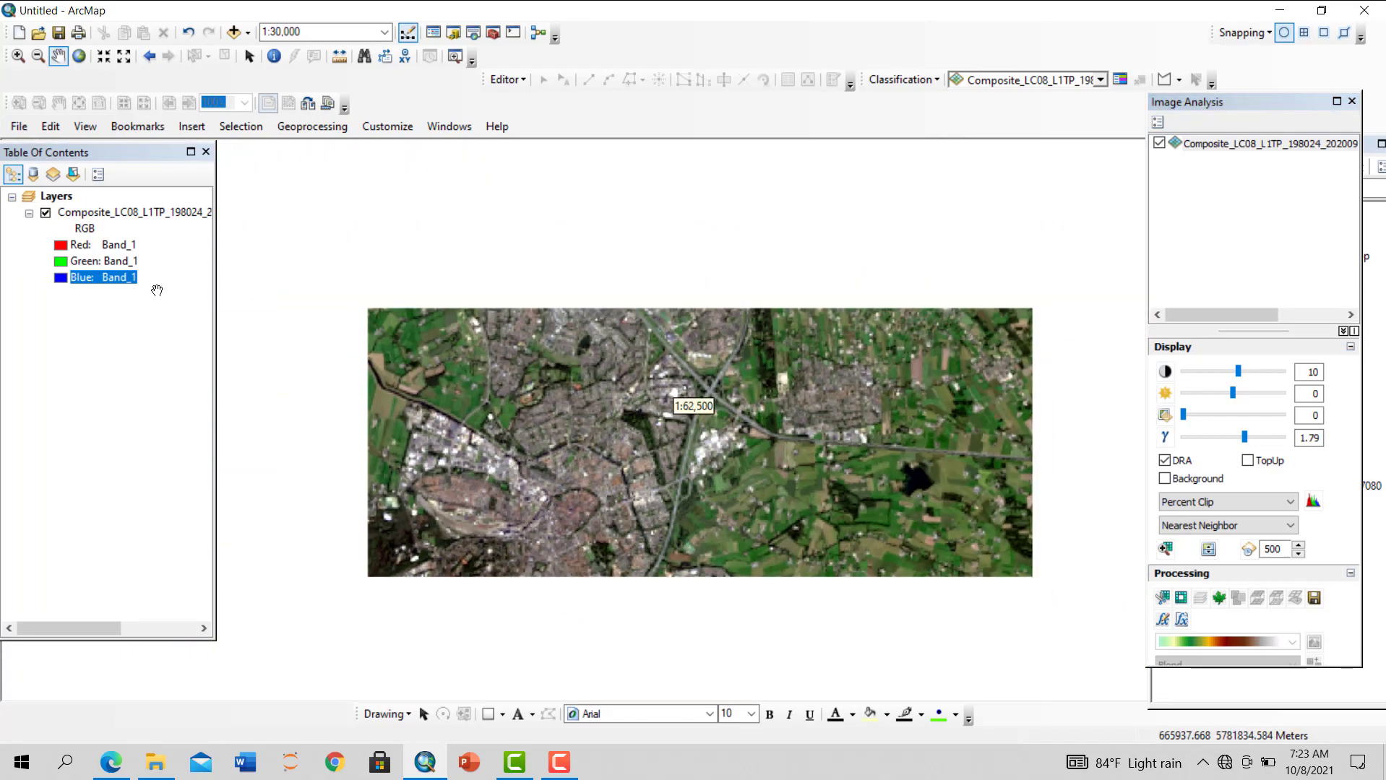
pyautogui.click(105, 244)
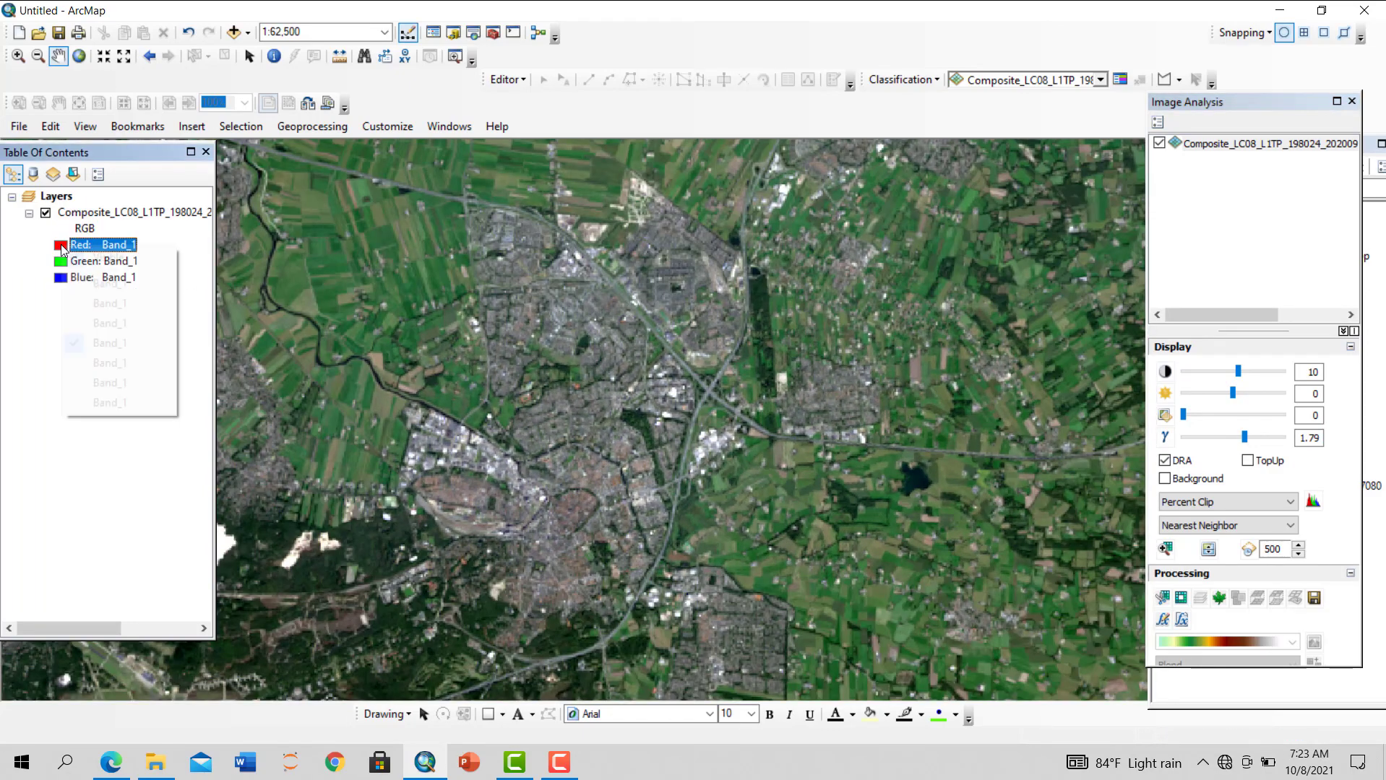
pyautogui.click(118, 401)
pyautogui.click(105, 261)
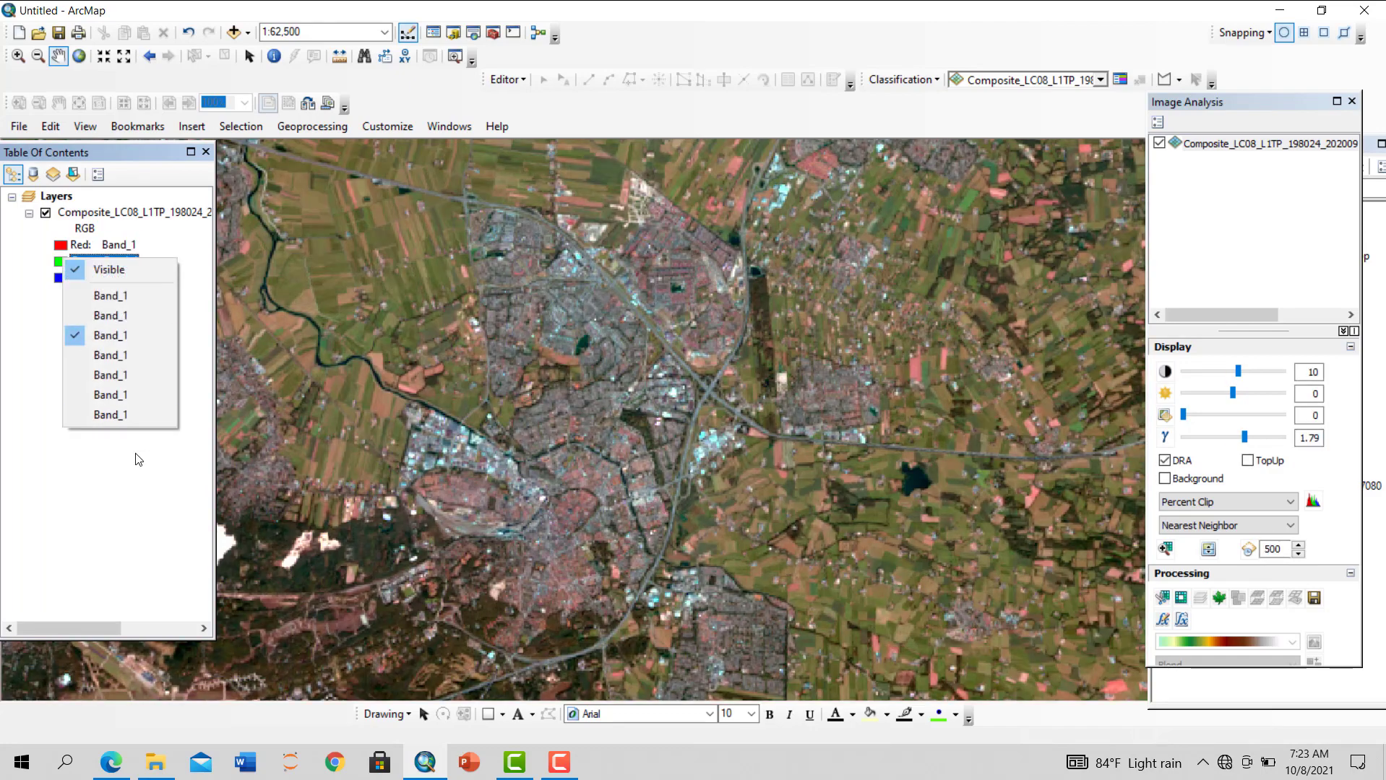
pyautogui.click(126, 394)
pyautogui.click(65, 279)
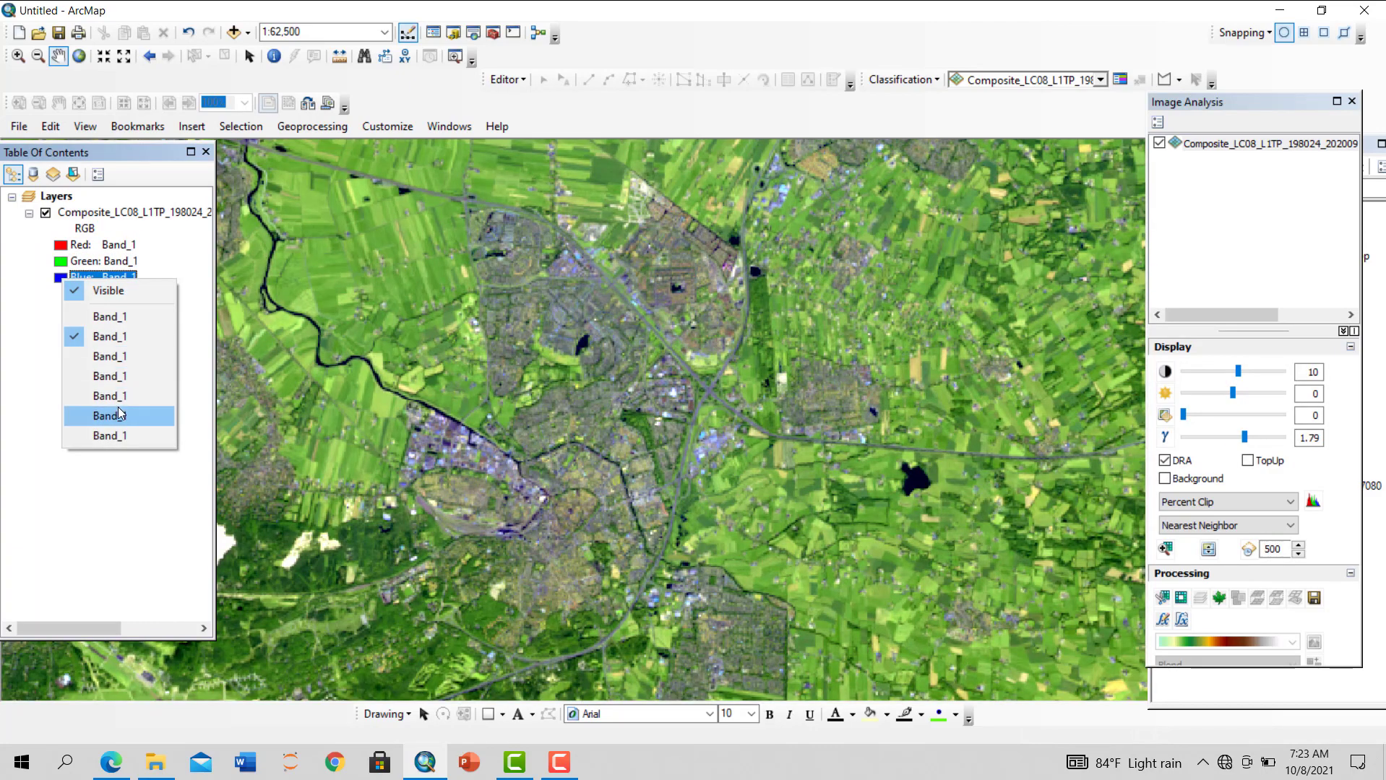
pyautogui.click(126, 360)
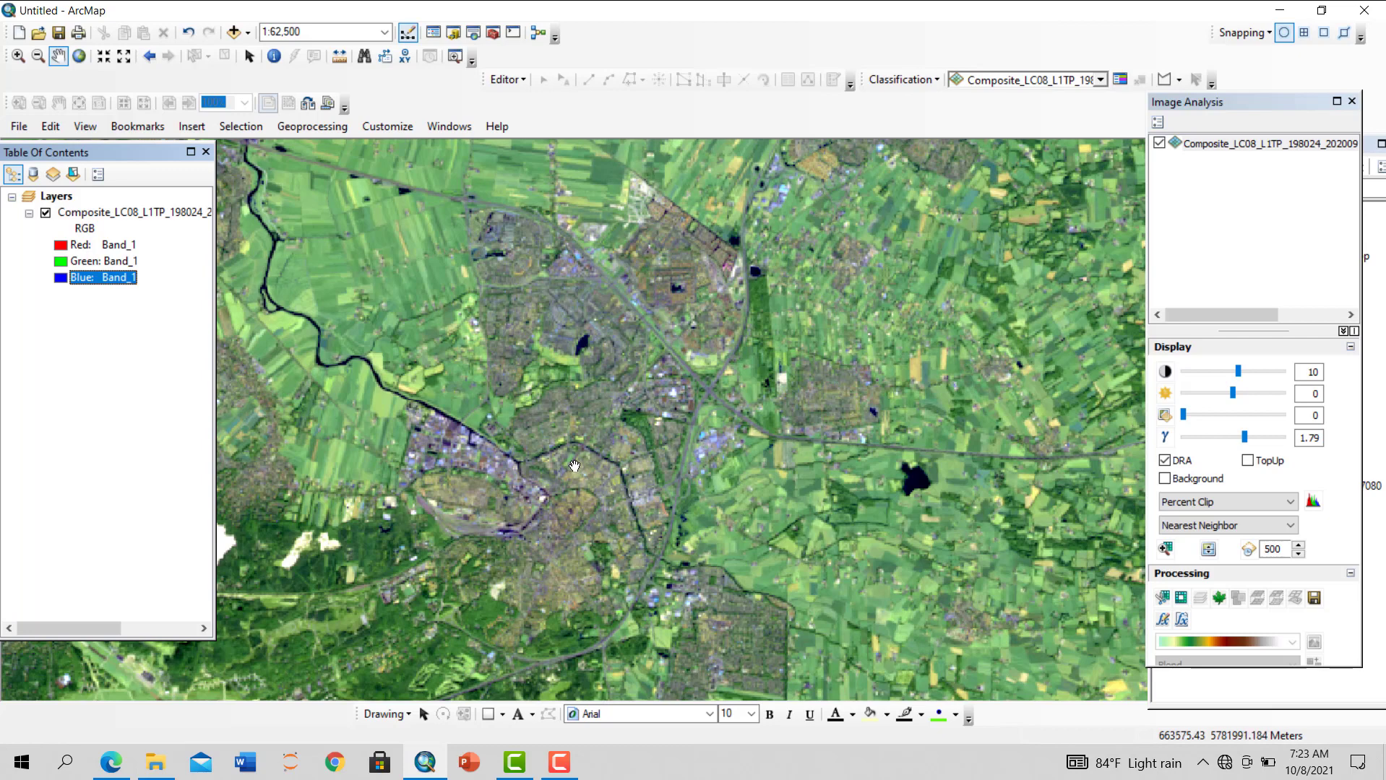
# Examine the false-colour composite between 1:80,000 and 1:150,000 around the towns, the polder waterway and the large forest to the east
pyautogui.scroll(1, 709, 401)
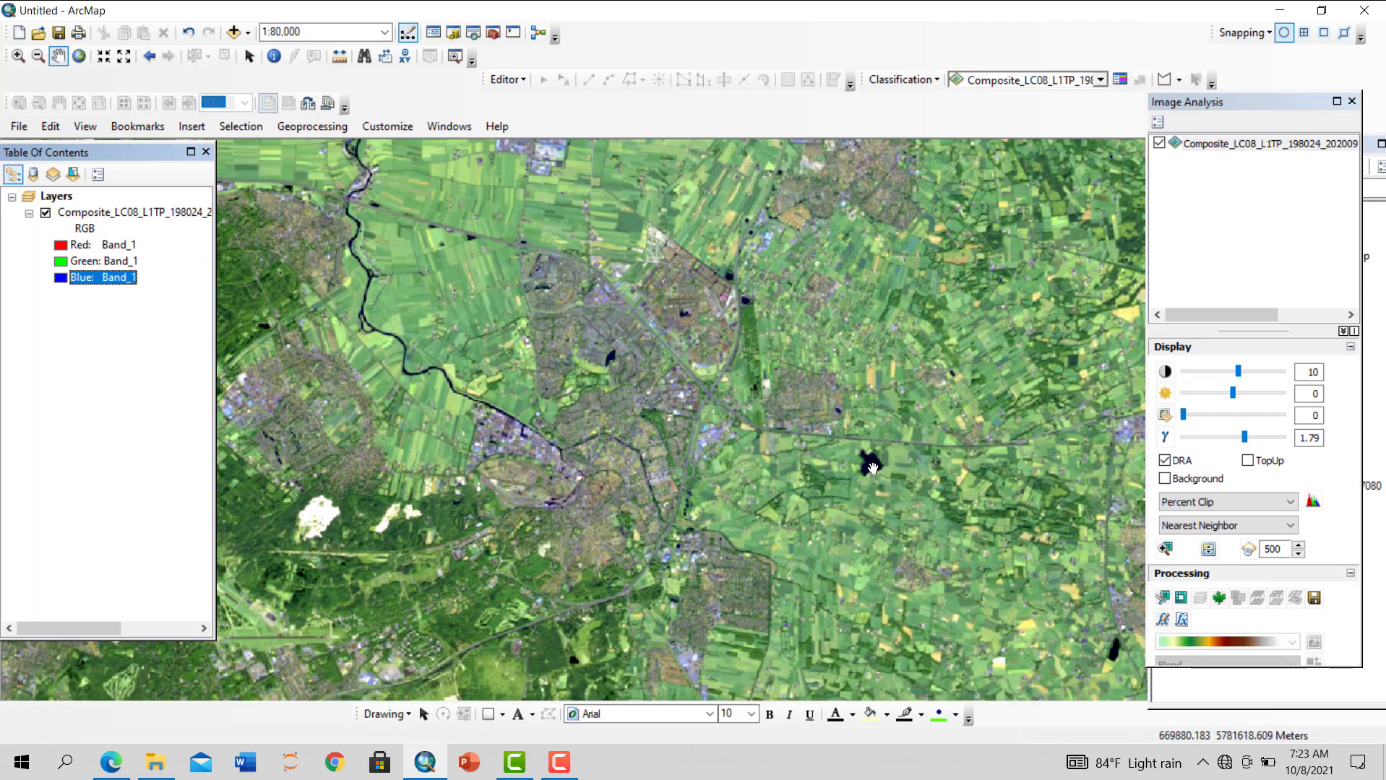
pyautogui.scroll(1, 634, 340)
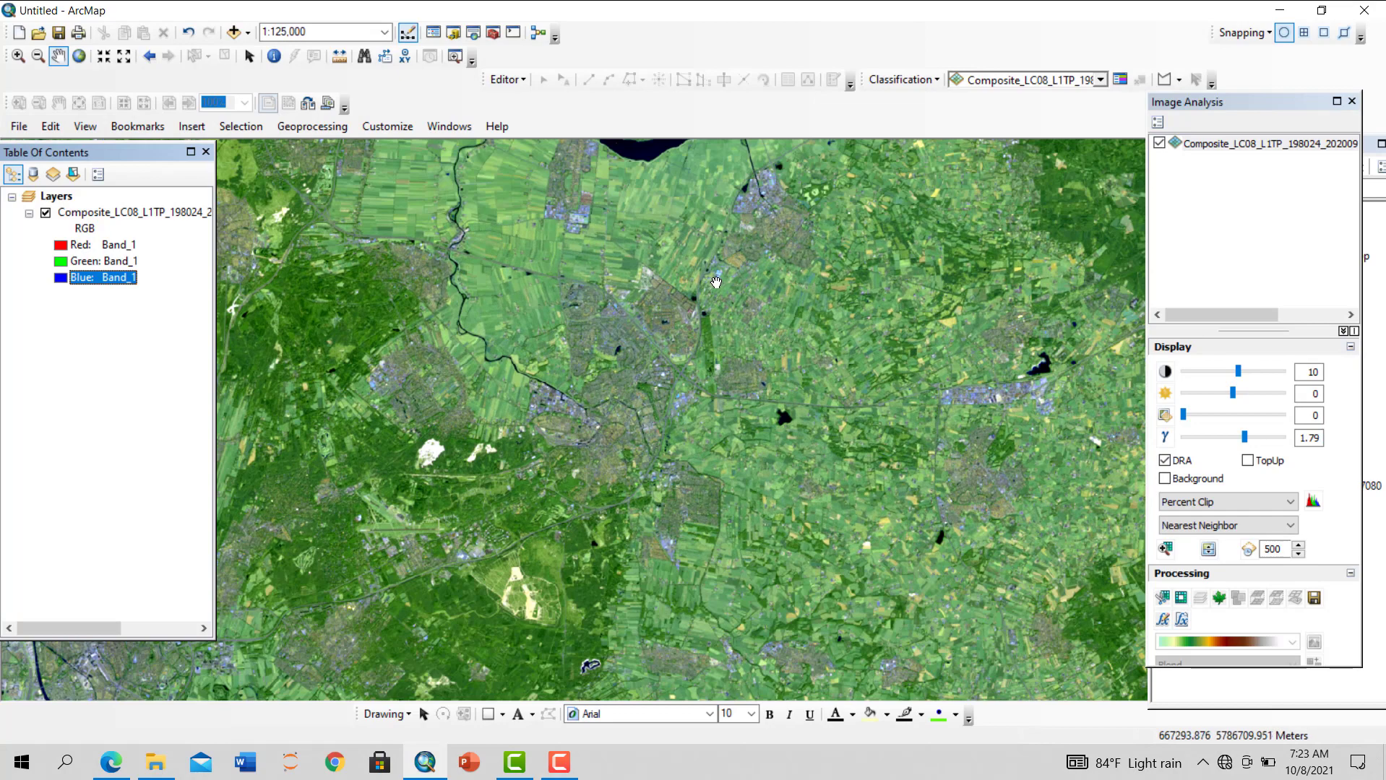
pyautogui.moveTo(741, 245); pyautogui.dragTo(636, 515)
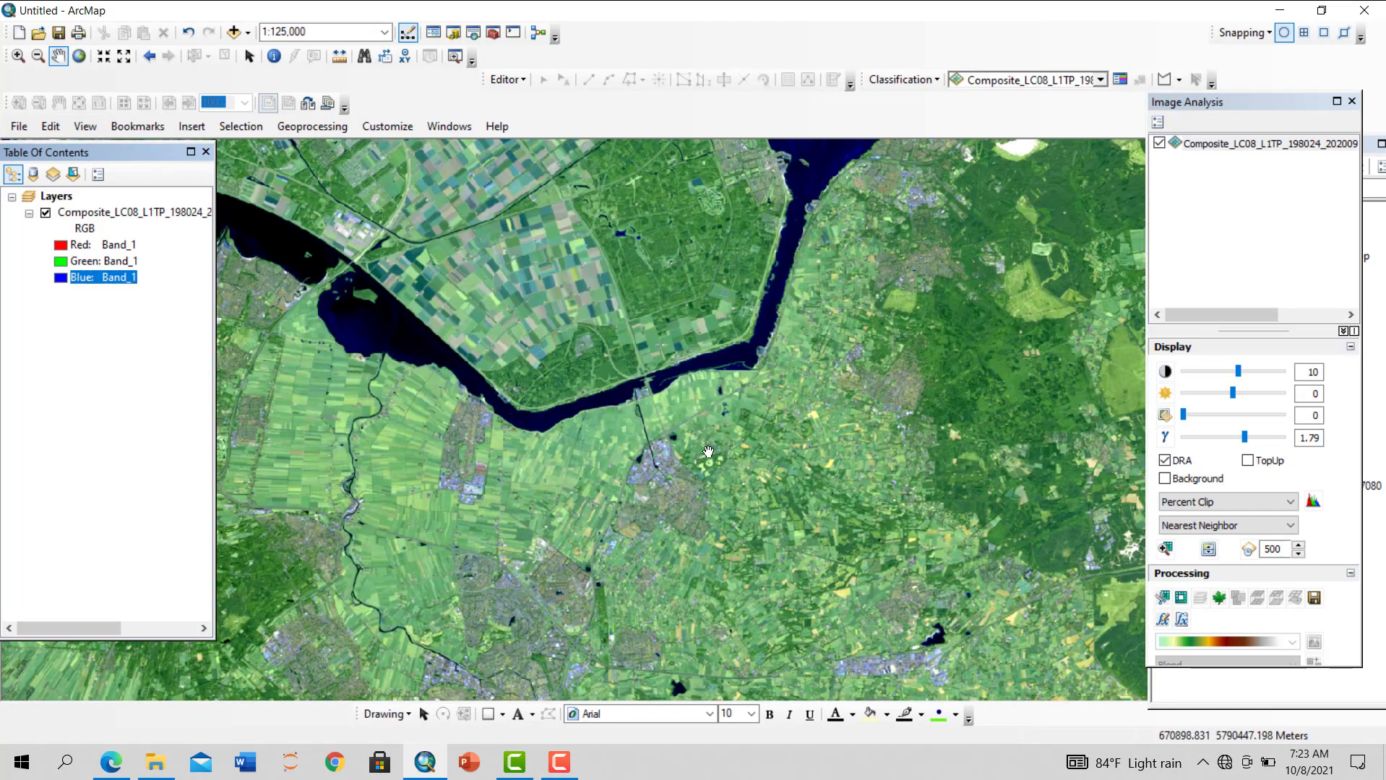
pyautogui.moveTo(903, 376); pyautogui.dragTo(690, 374)
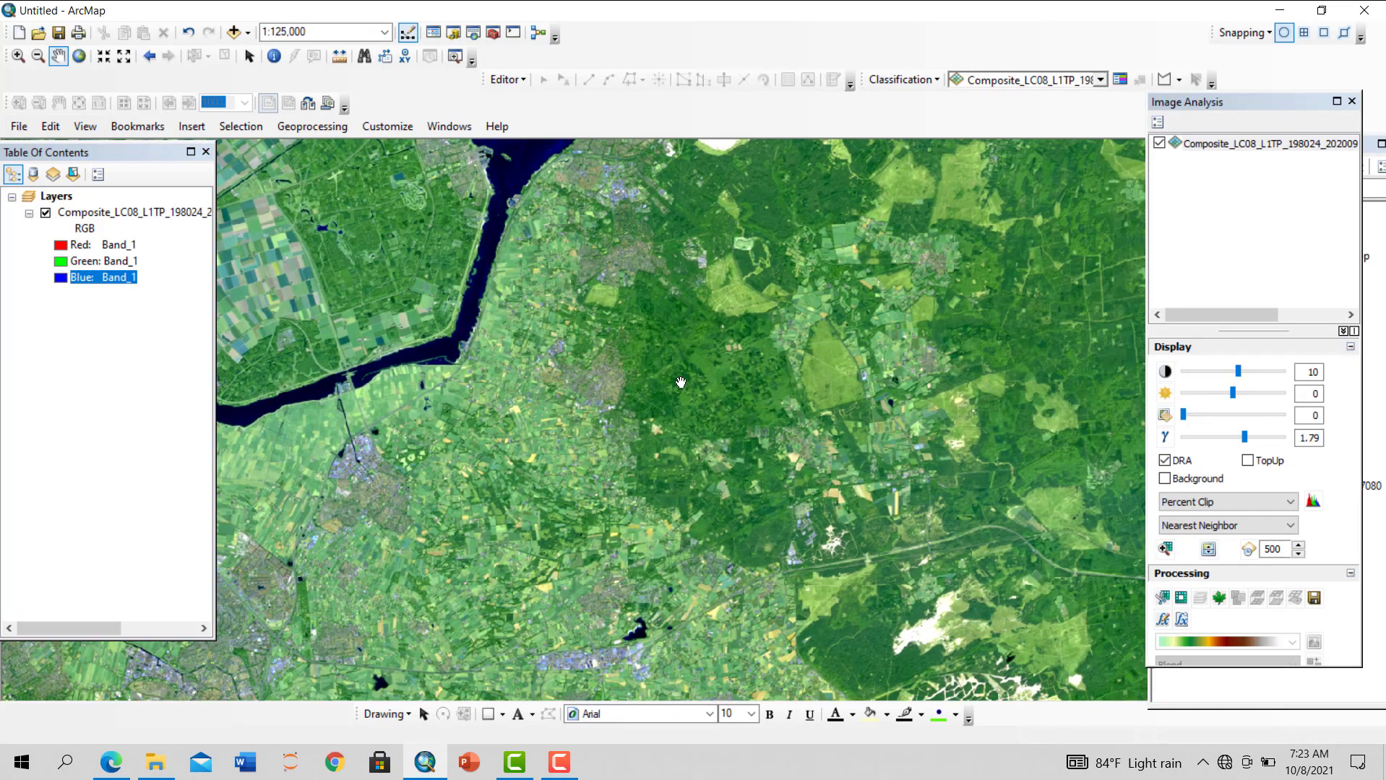
pyautogui.scroll(1, 691, 374)
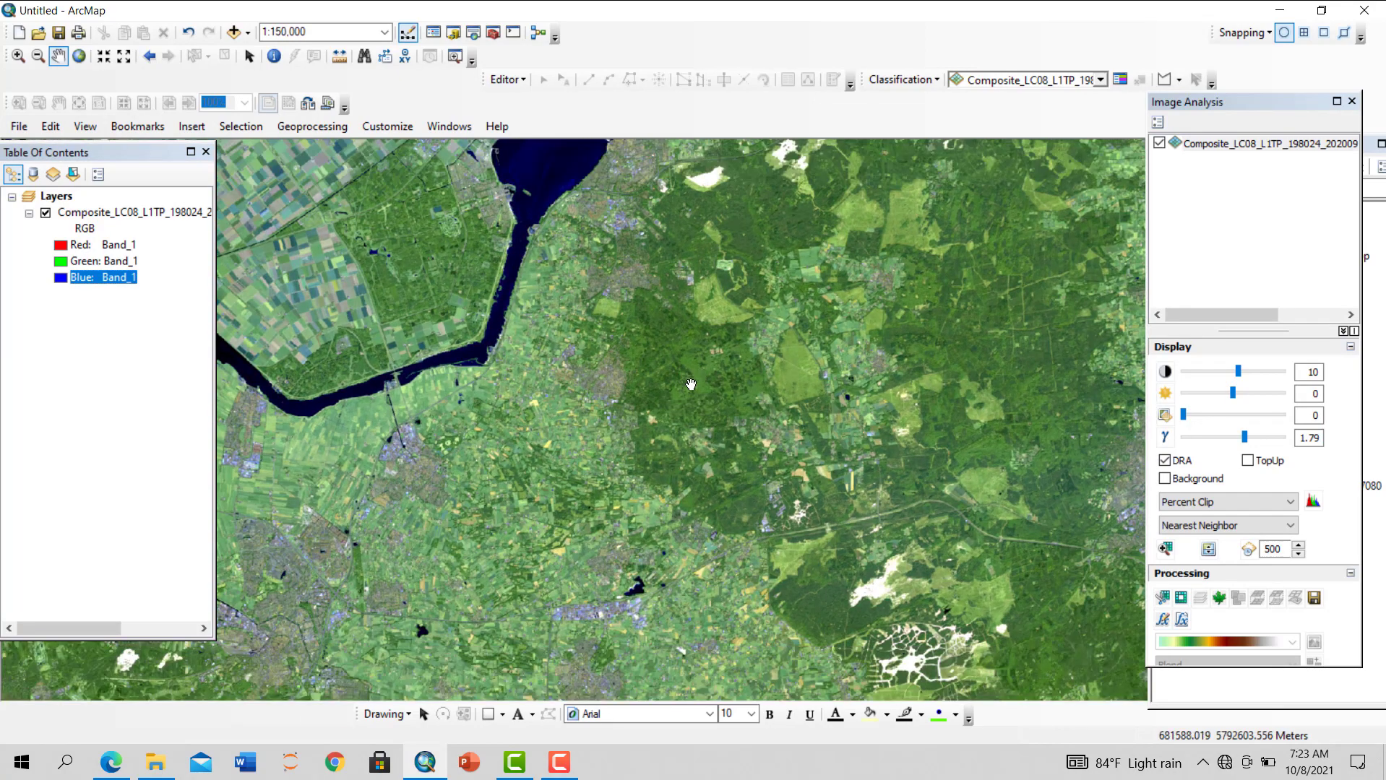
pyautogui.scroll(-1, 695, 385)
pyautogui.scroll(-1, 692, 389)
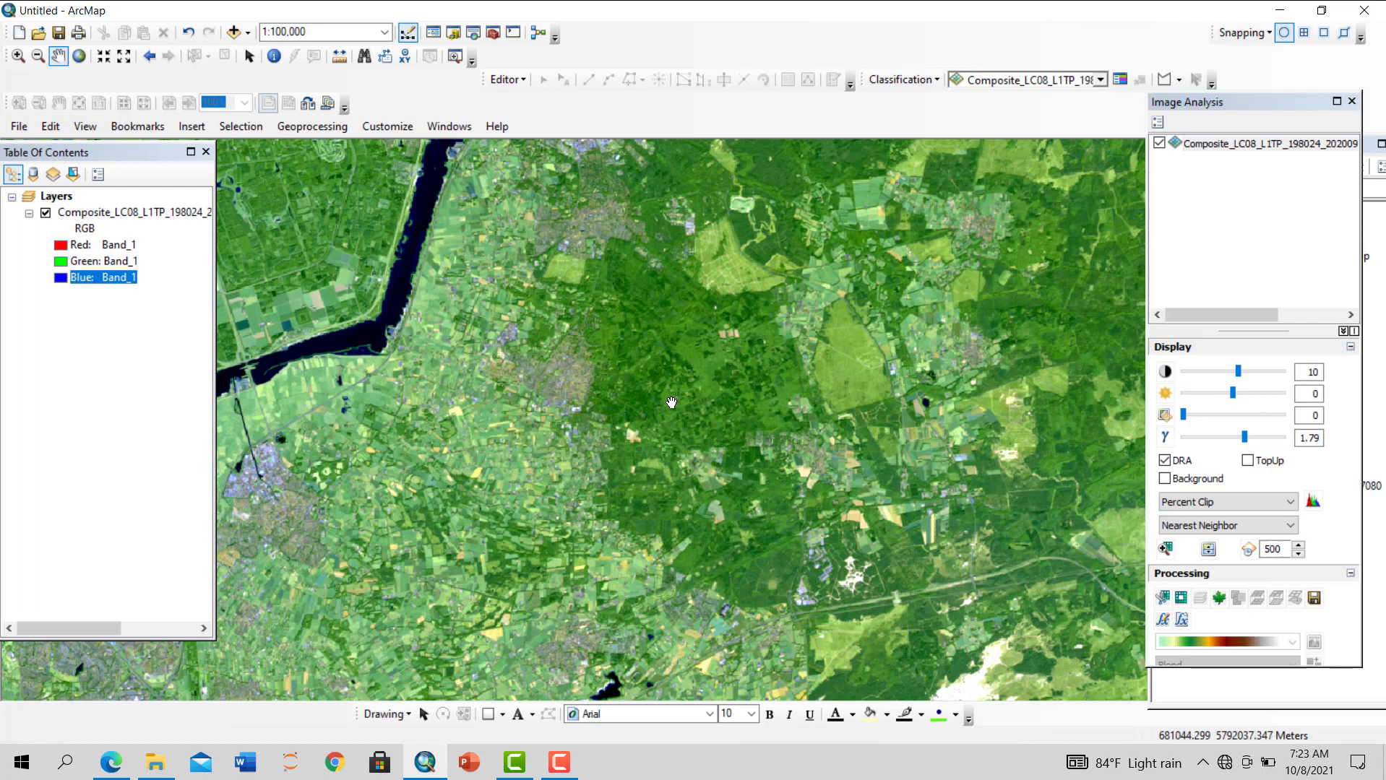
pyautogui.scroll(3, 675, 400)
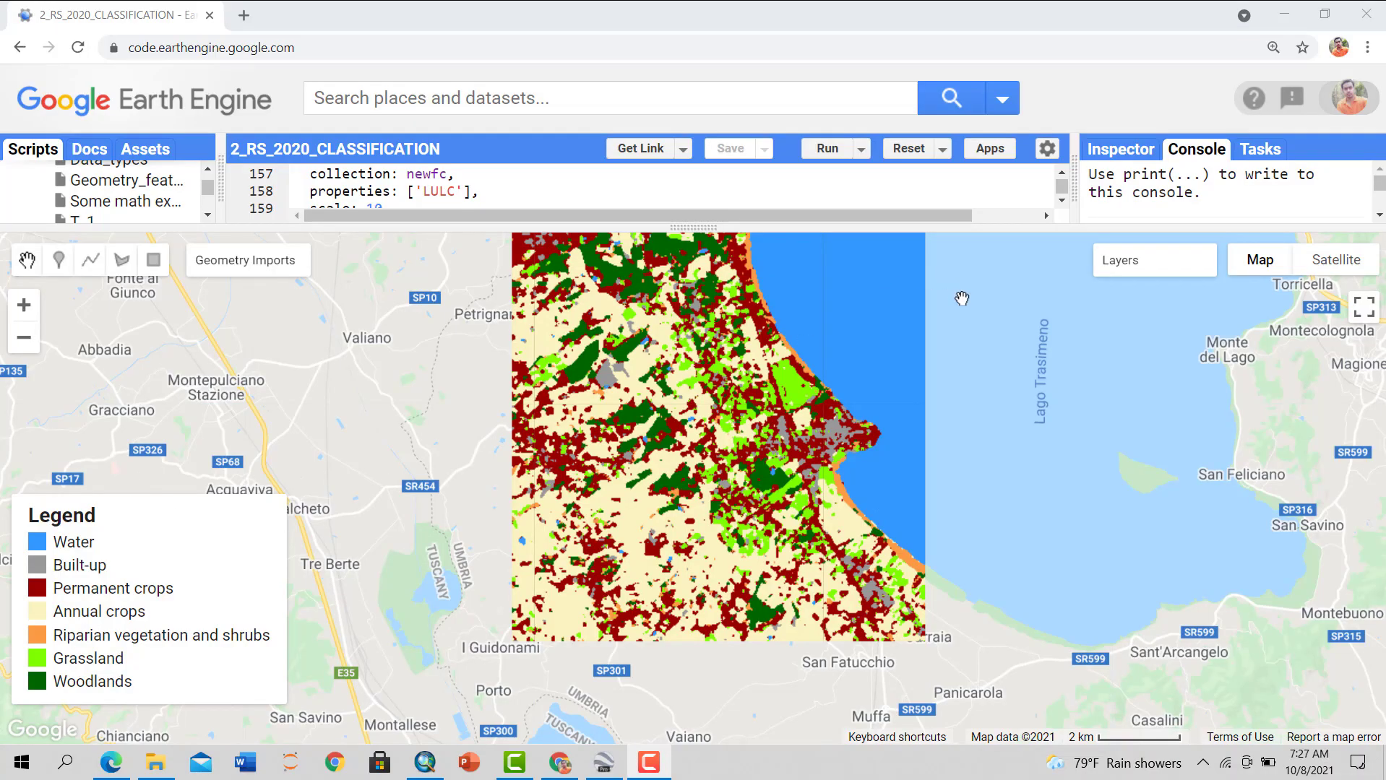
# Switch to Google Earth Engine and compare the LULC PIXEL APPROACH layer with the RGB image beneath by fading its opacity out and back in
pyautogui.moveTo(1095, 271)
pyautogui.moveTo(1167, 293)
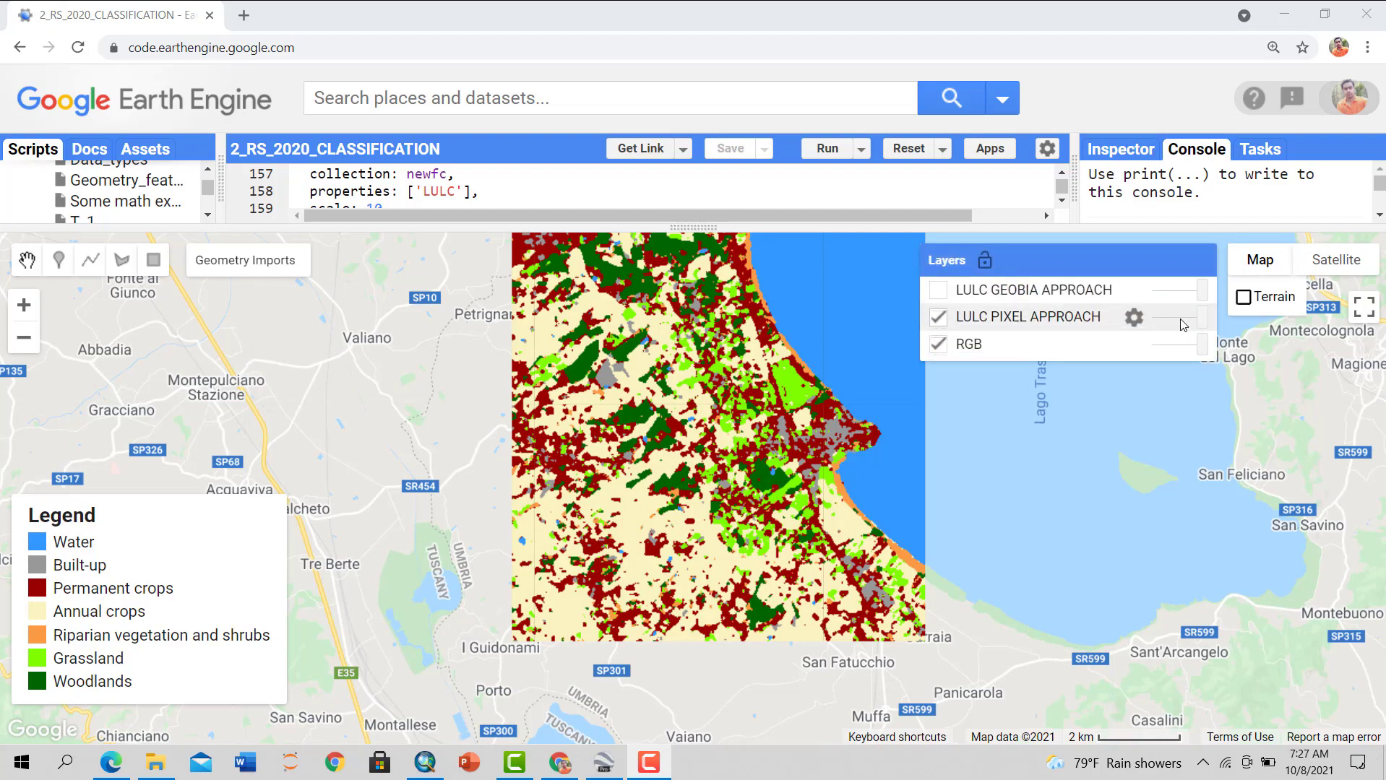
pyautogui.moveTo(1204, 320); pyautogui.dragTo(1155, 325)
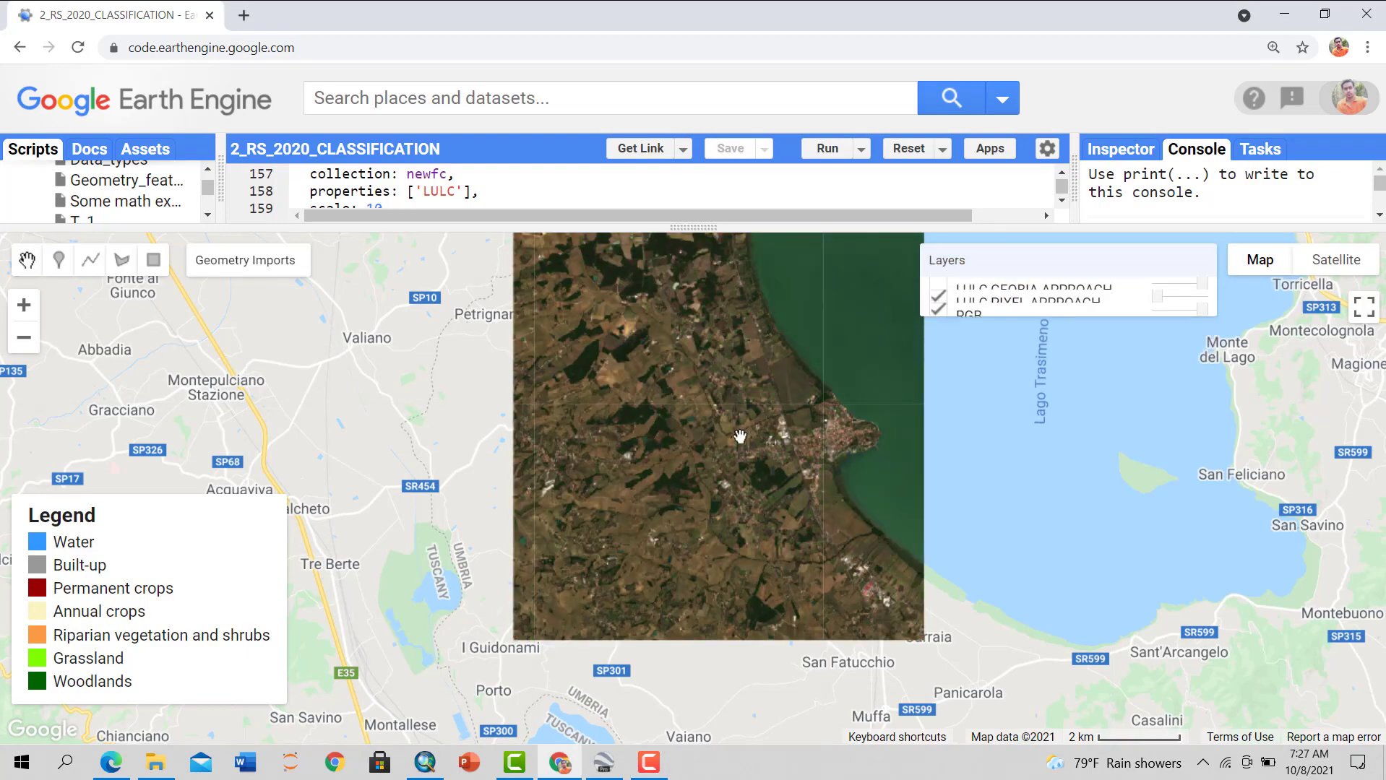
pyautogui.scroll(-1, 742, 479)
pyautogui.scroll(2, 742, 479)
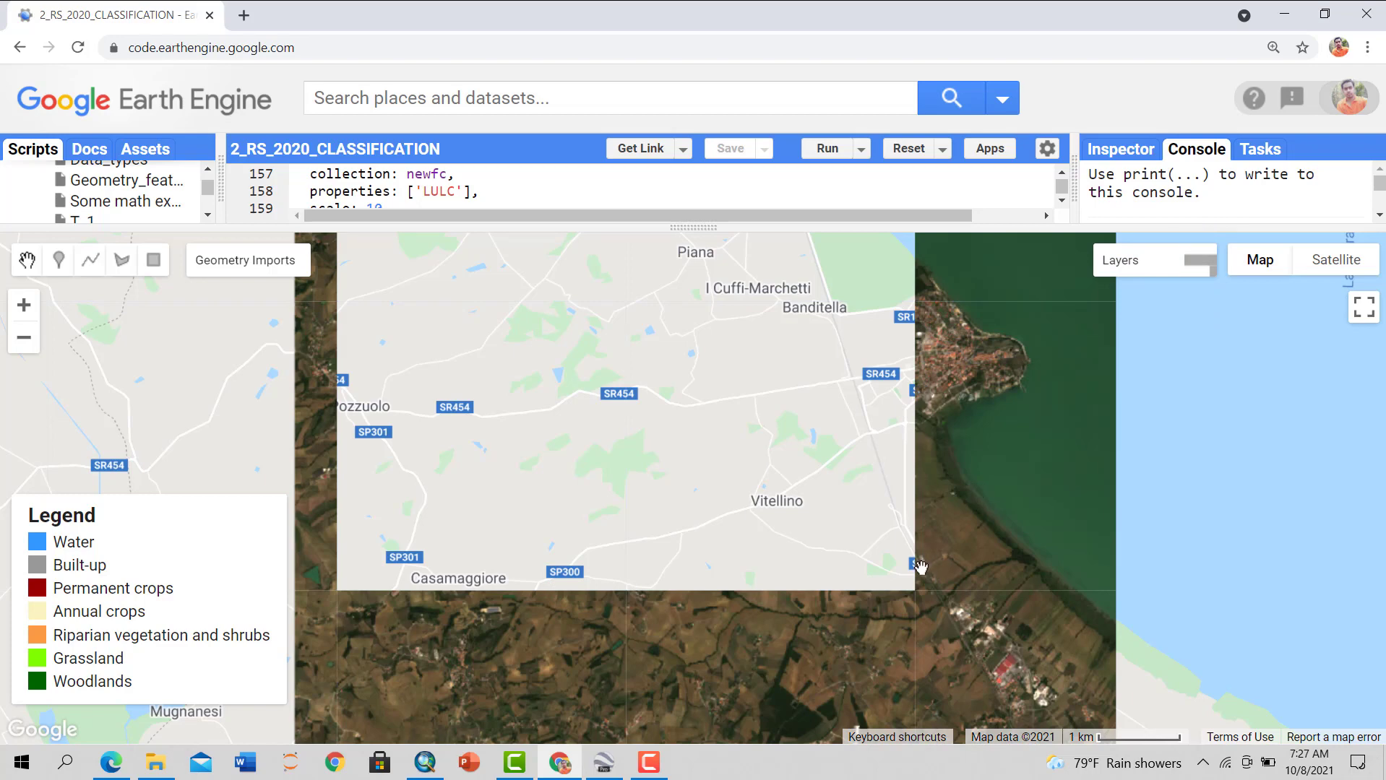
pyautogui.scroll(1, 919, 567)
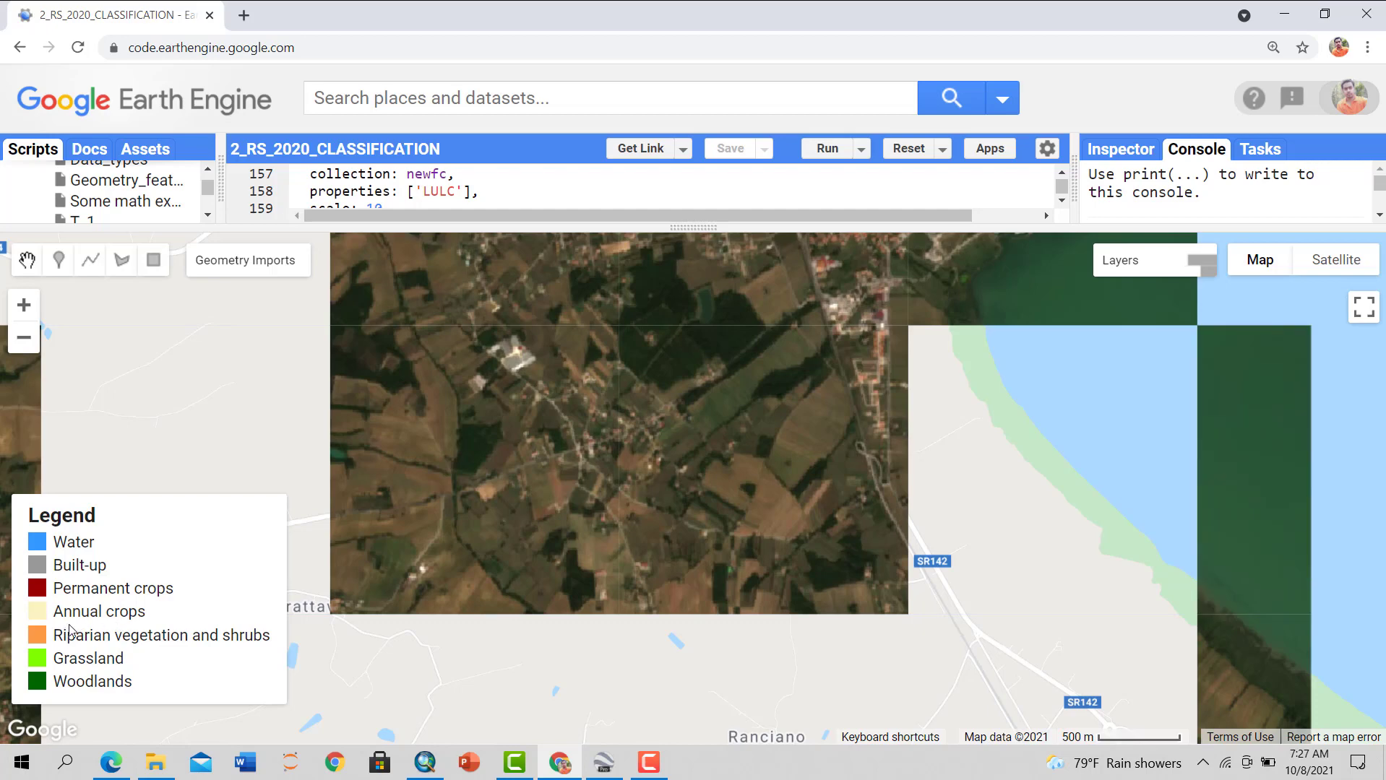
pyautogui.scroll(1, 777, 511)
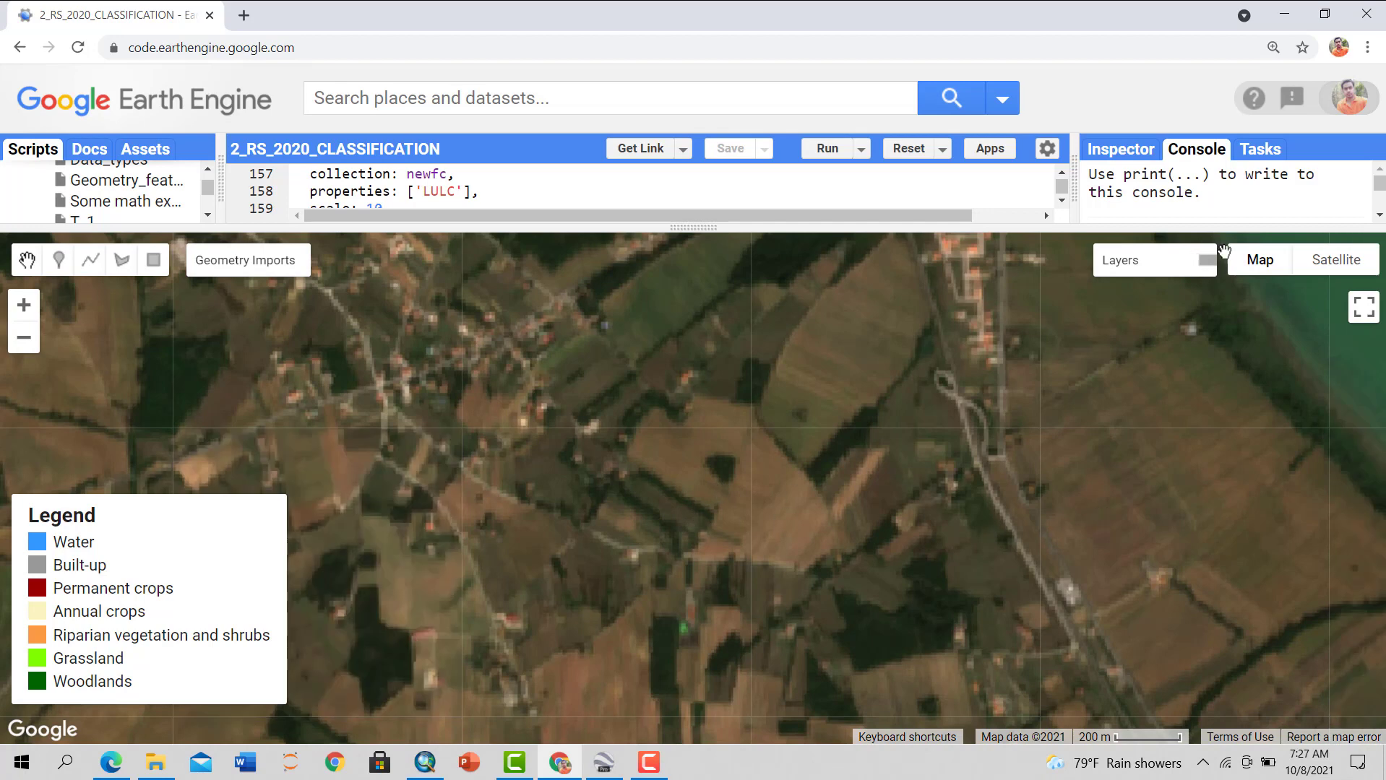
pyautogui.moveTo(1156, 262)
pyautogui.moveTo(1159, 318); pyautogui.dragTo(1215, 321)
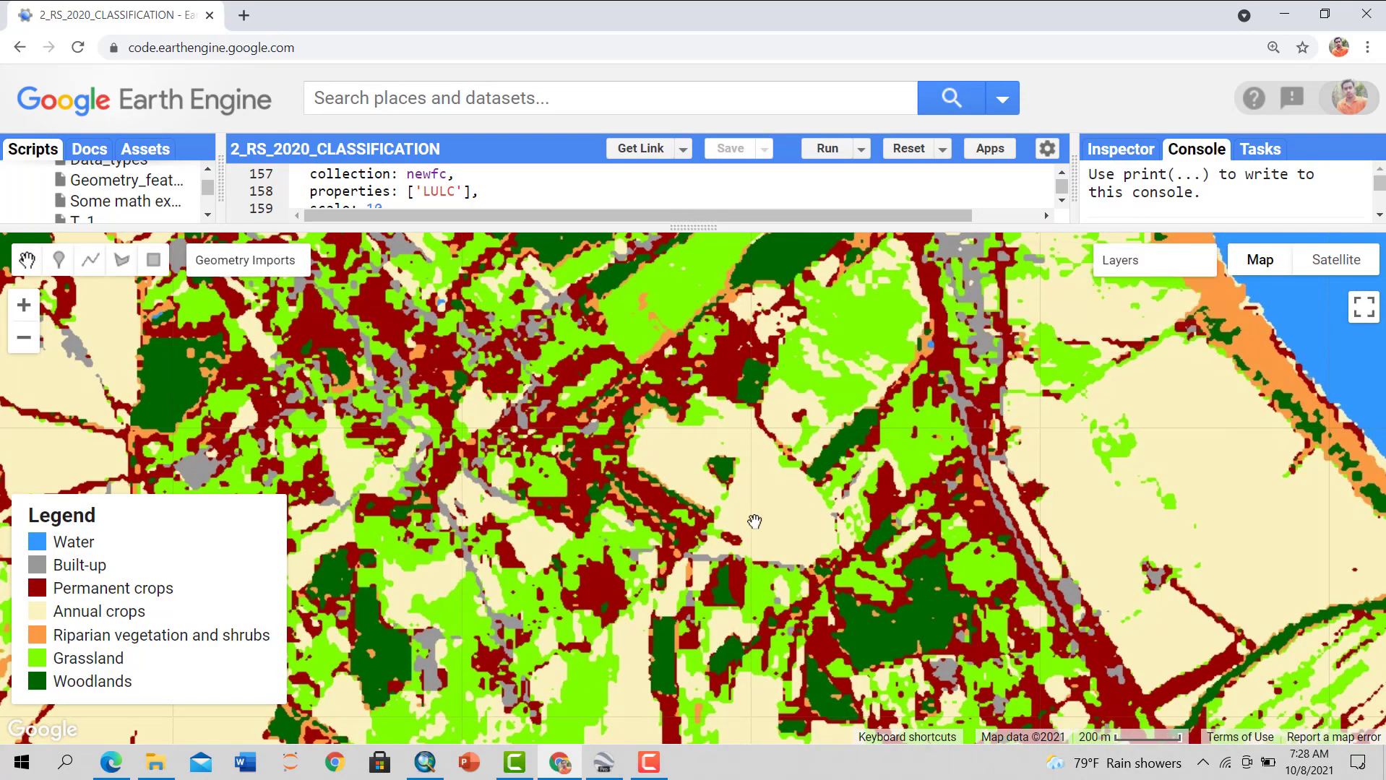
# Reduce the opacity of the LULC PIXEL APPROACH and LULC GEOBIA APPROACH layers to zero
pyautogui.moveTo(1128, 262)
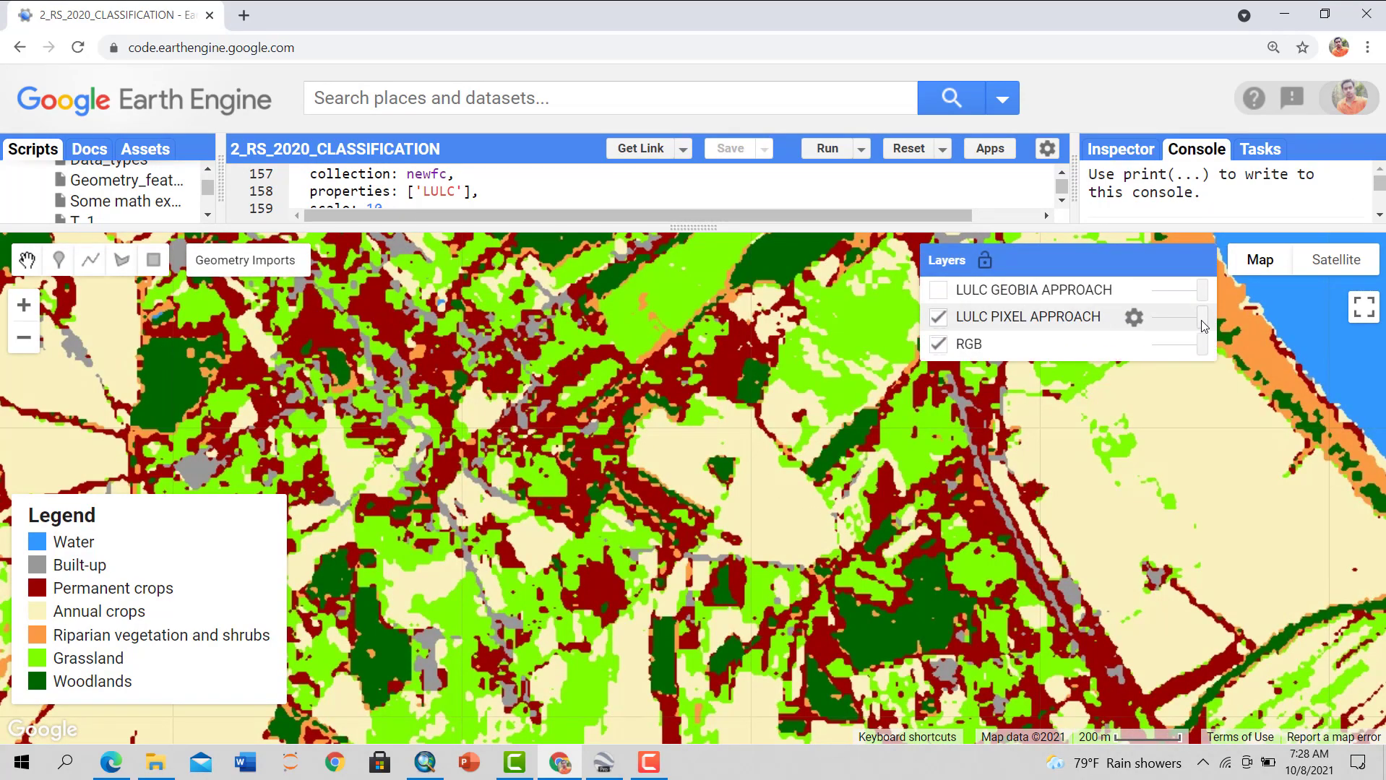
pyautogui.moveTo(1204, 325); pyautogui.dragTo(1146, 329)
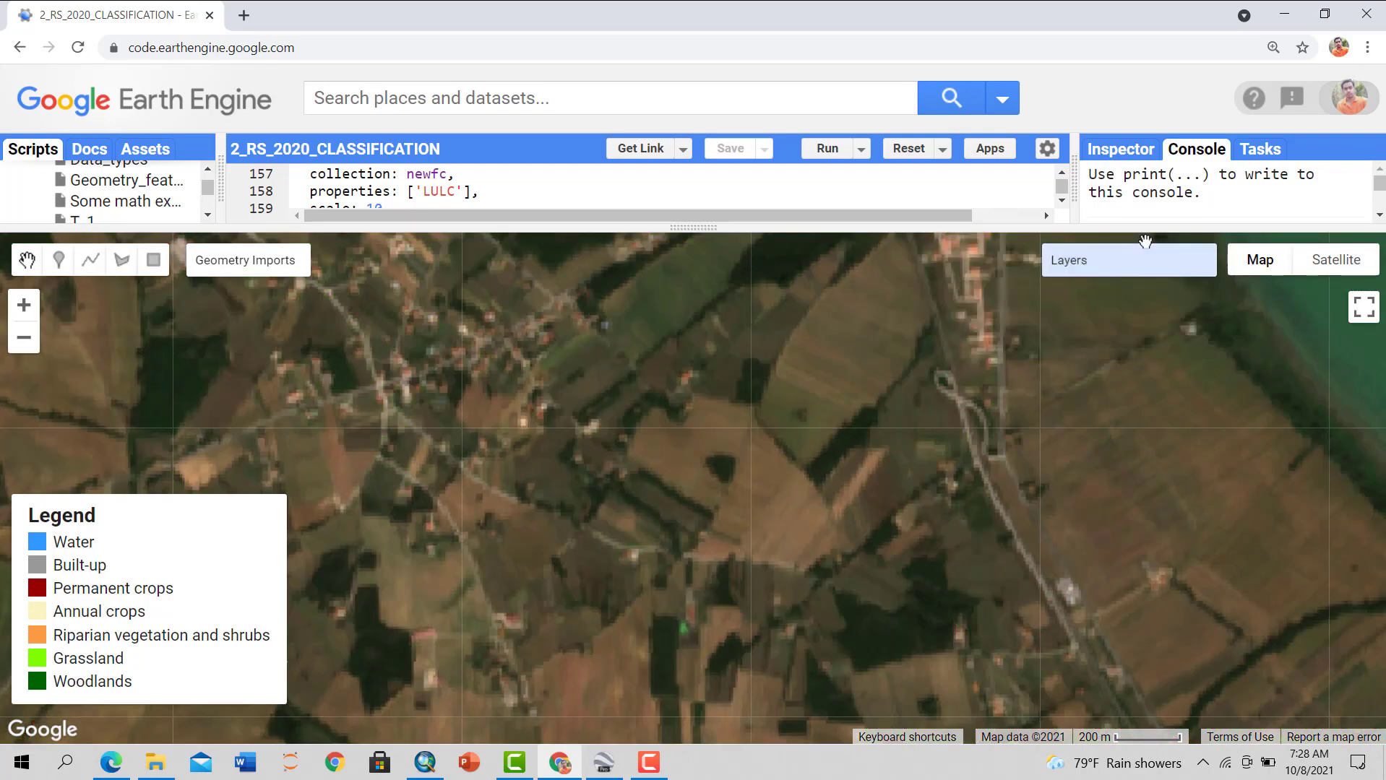
pyautogui.moveTo(1196, 285)
pyautogui.moveTo(1203, 299); pyautogui.dragTo(1071, 327)
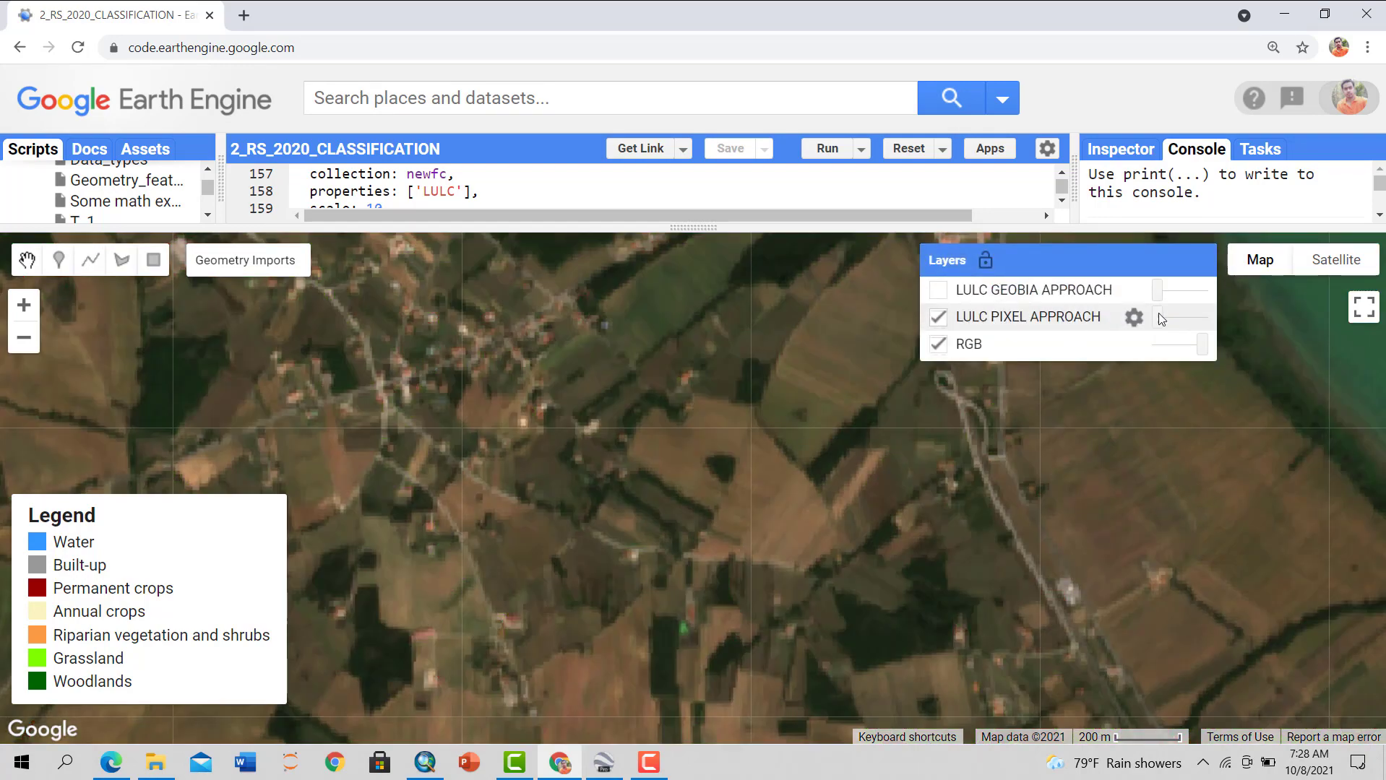
# Compare the pixel classification with the RGB image east of Laviano and Cozzano by fading it in and out, and inspect the dark woodland closely
pyautogui.moveTo(882, 556); pyautogui.dragTo(1036, 488)
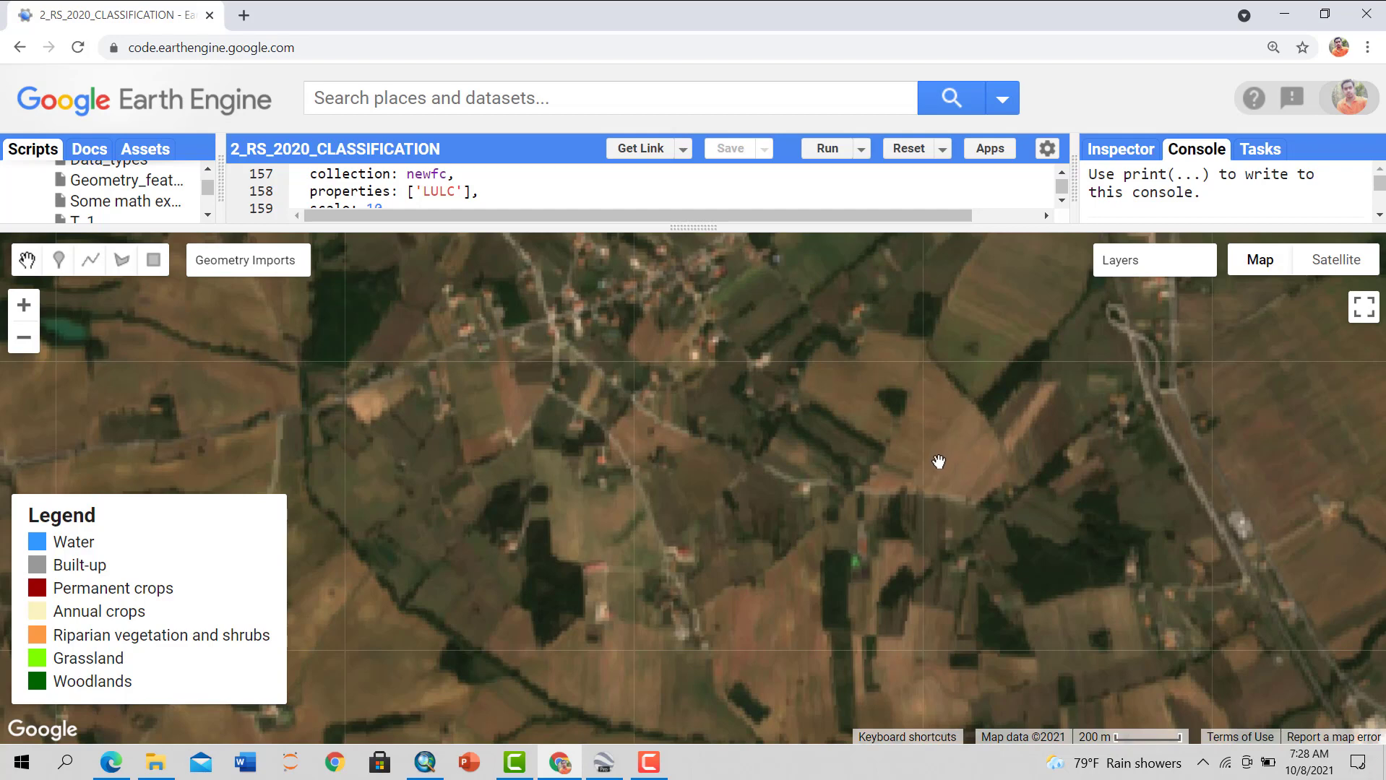
pyautogui.scroll(-2, 928, 471)
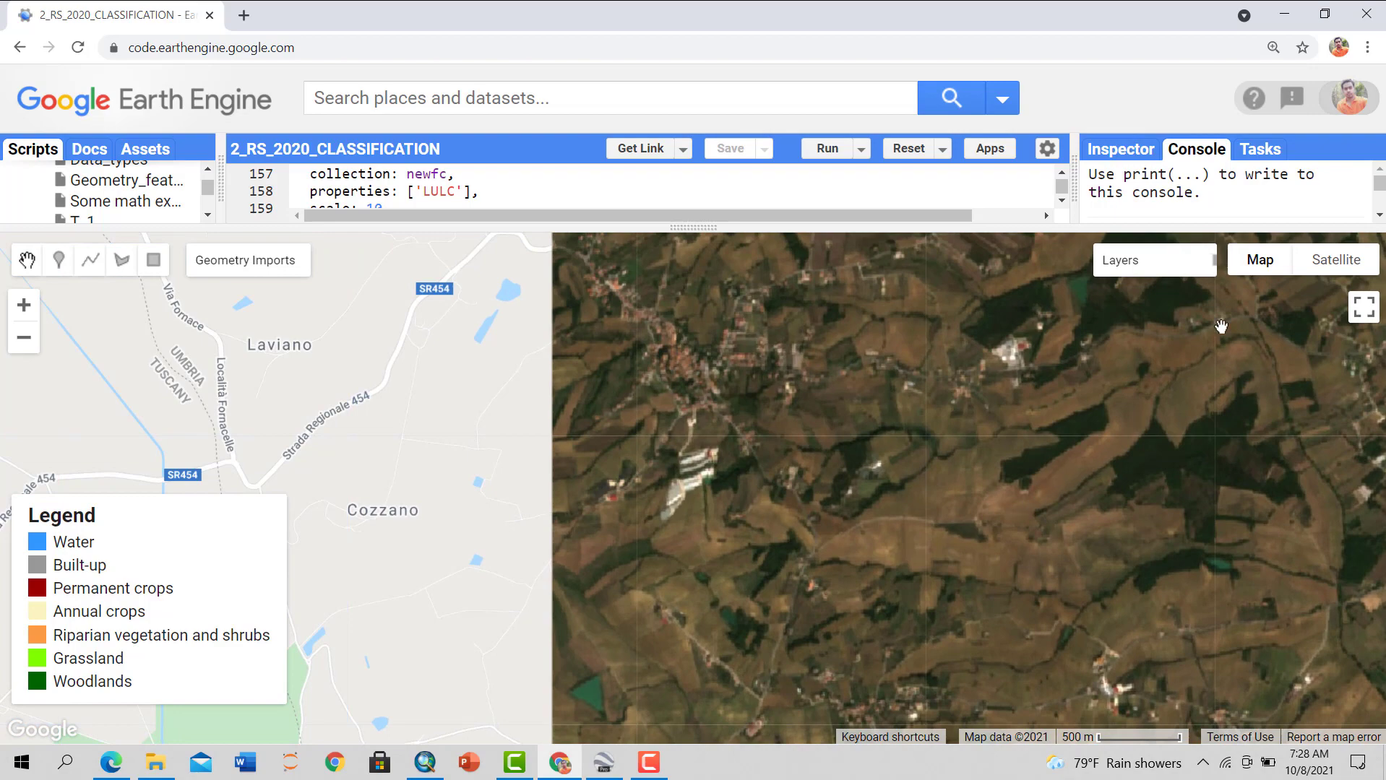
pyautogui.moveTo(1111, 269)
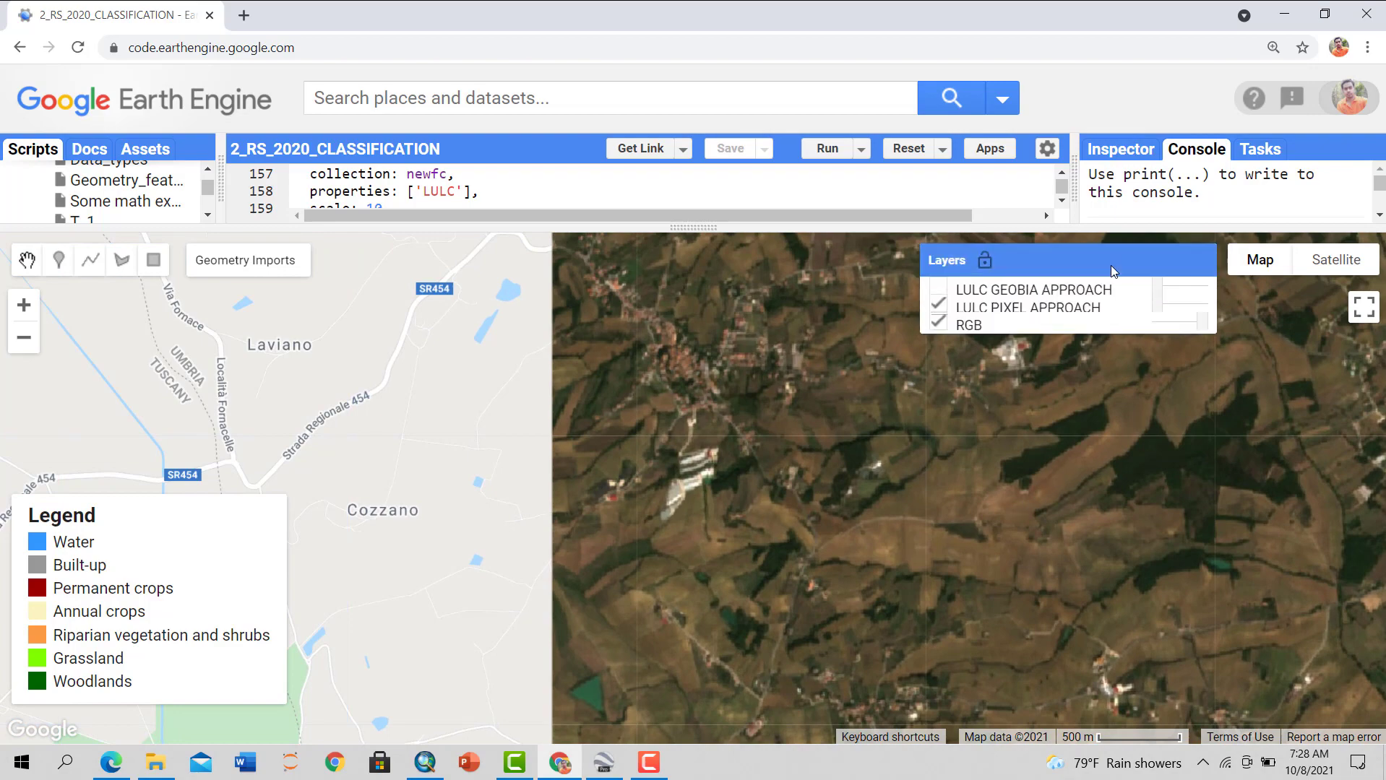
pyautogui.moveTo(1157, 317); pyautogui.dragTo(1100, 352)
pyautogui.moveTo(1190, 352); pyautogui.dragTo(1149, 356)
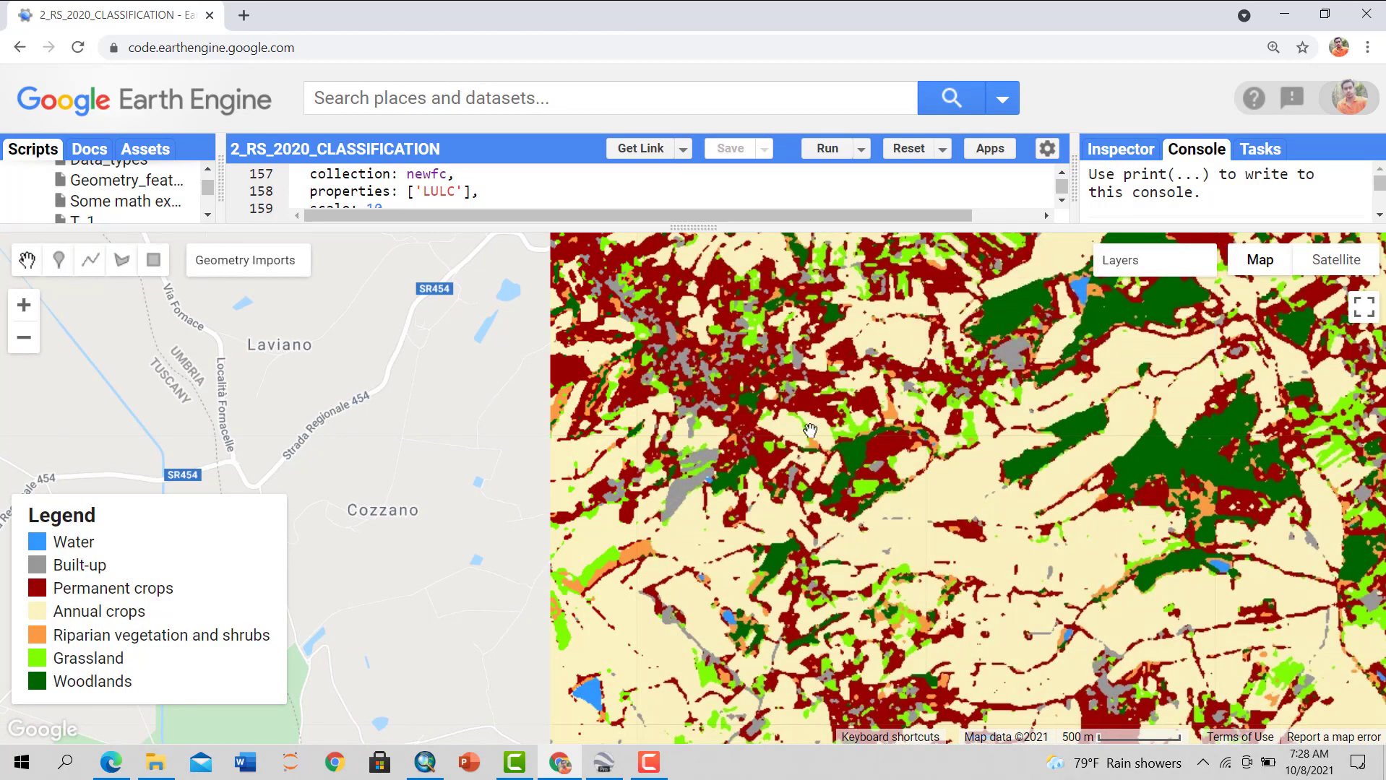
pyautogui.moveTo(1151, 259)
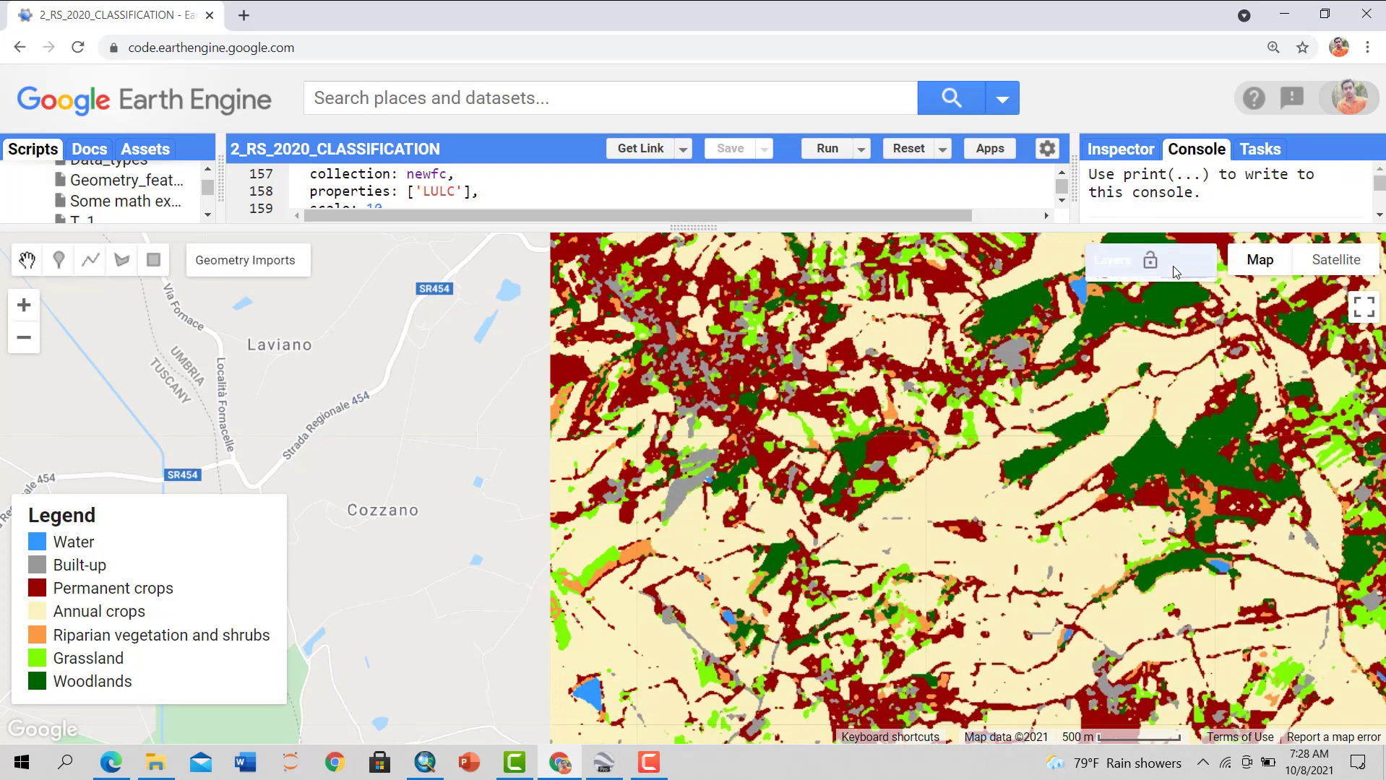
pyautogui.click(1199, 345)
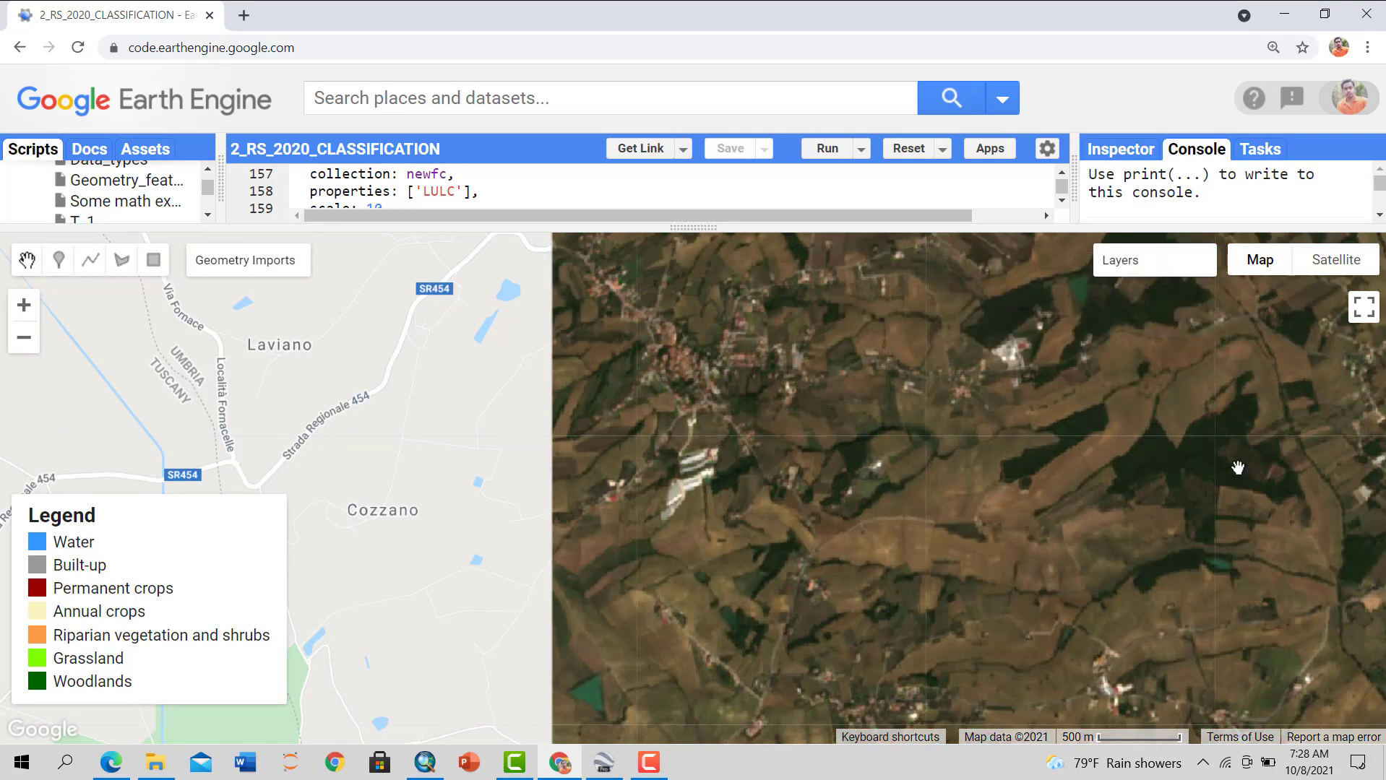
pyautogui.scroll(4, 1180, 439)
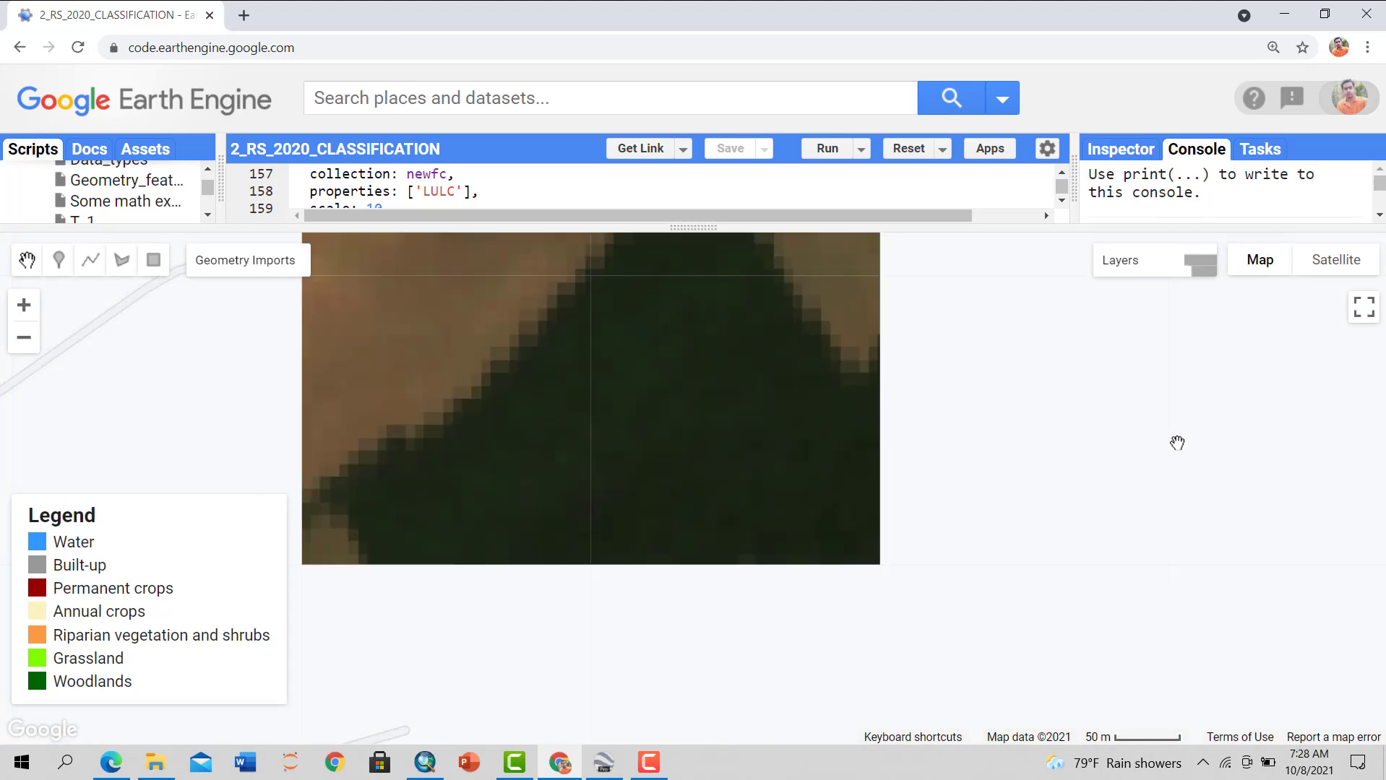
# Switch to the remote sensing paper in Edge and read the abstract of the object-oriented LULC classification article
pyautogui.scroll(-1, 776, 516)
pyautogui.scroll(-2, 777, 517)
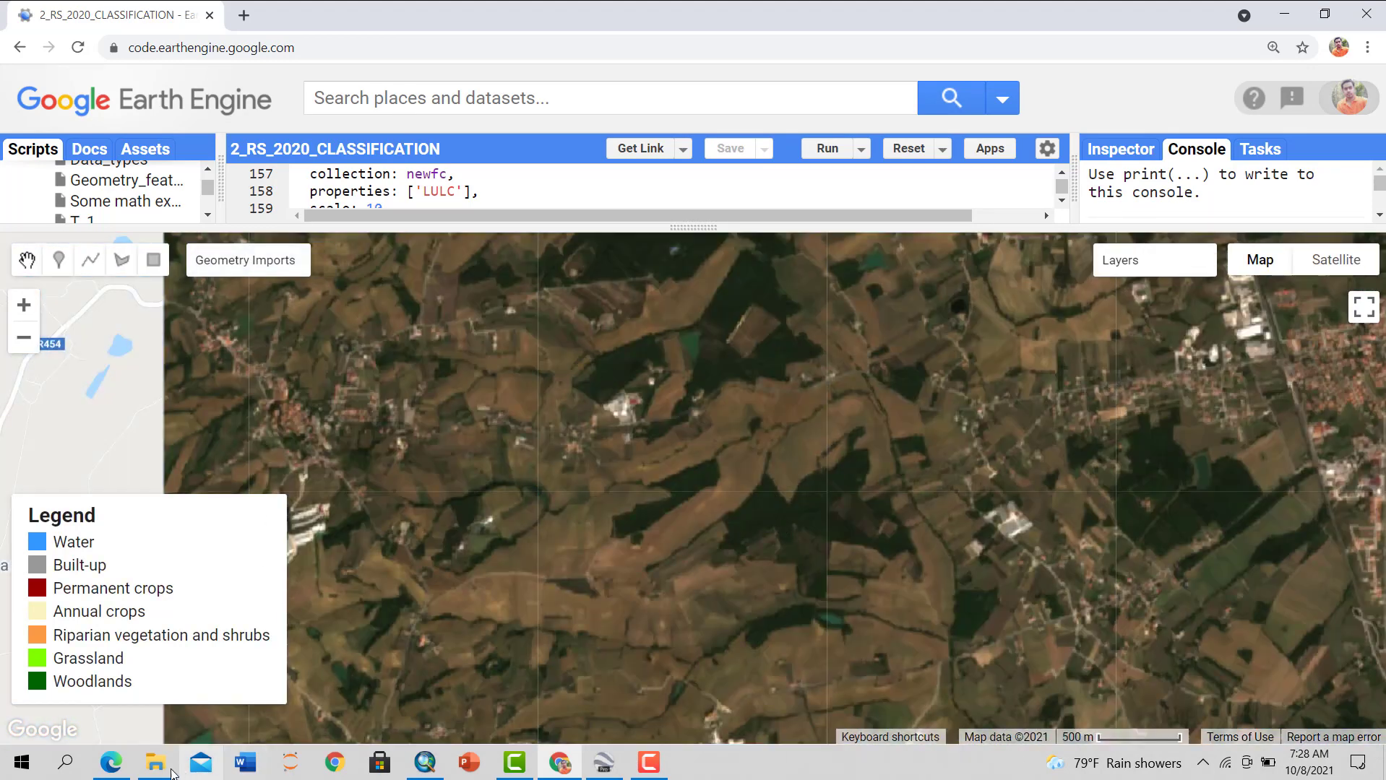
pyautogui.click(110, 763)
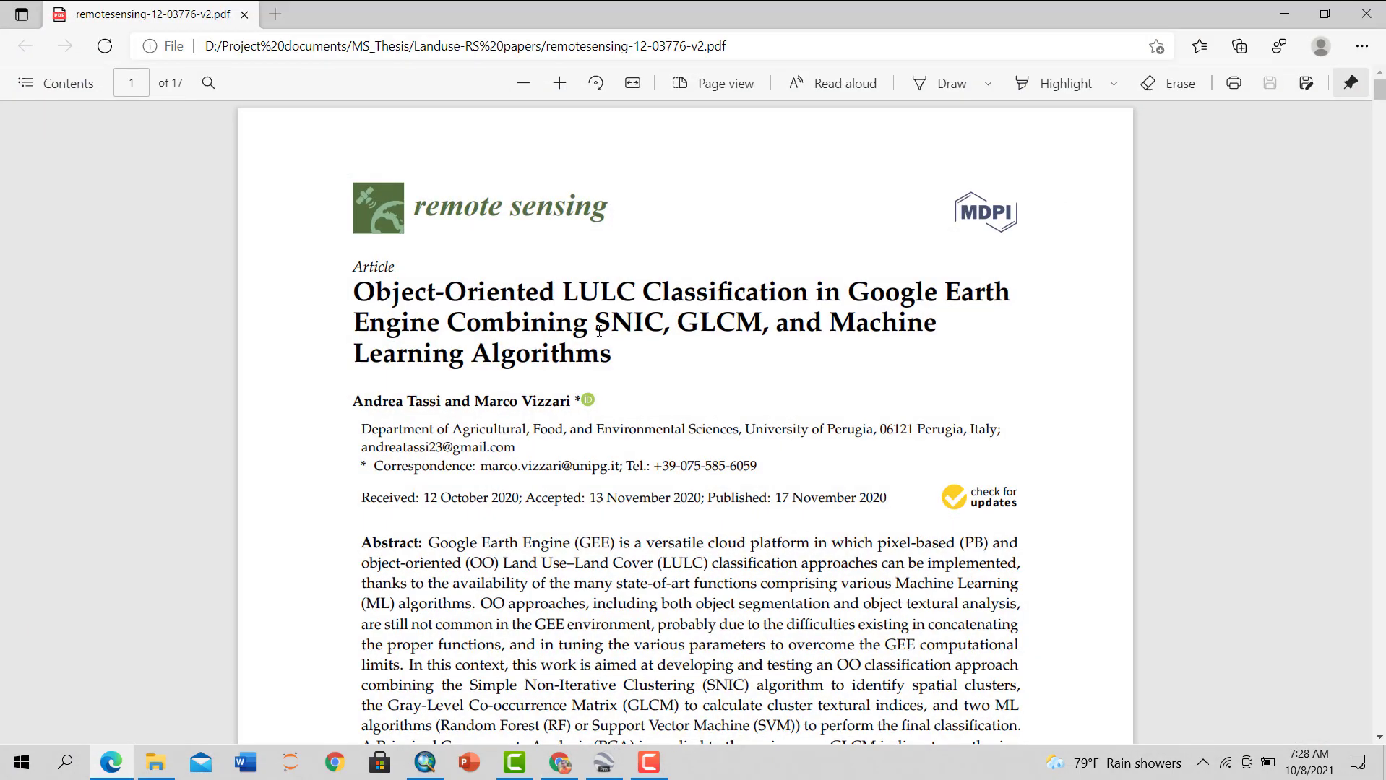
pyautogui.scroll(-4, 604, 448)
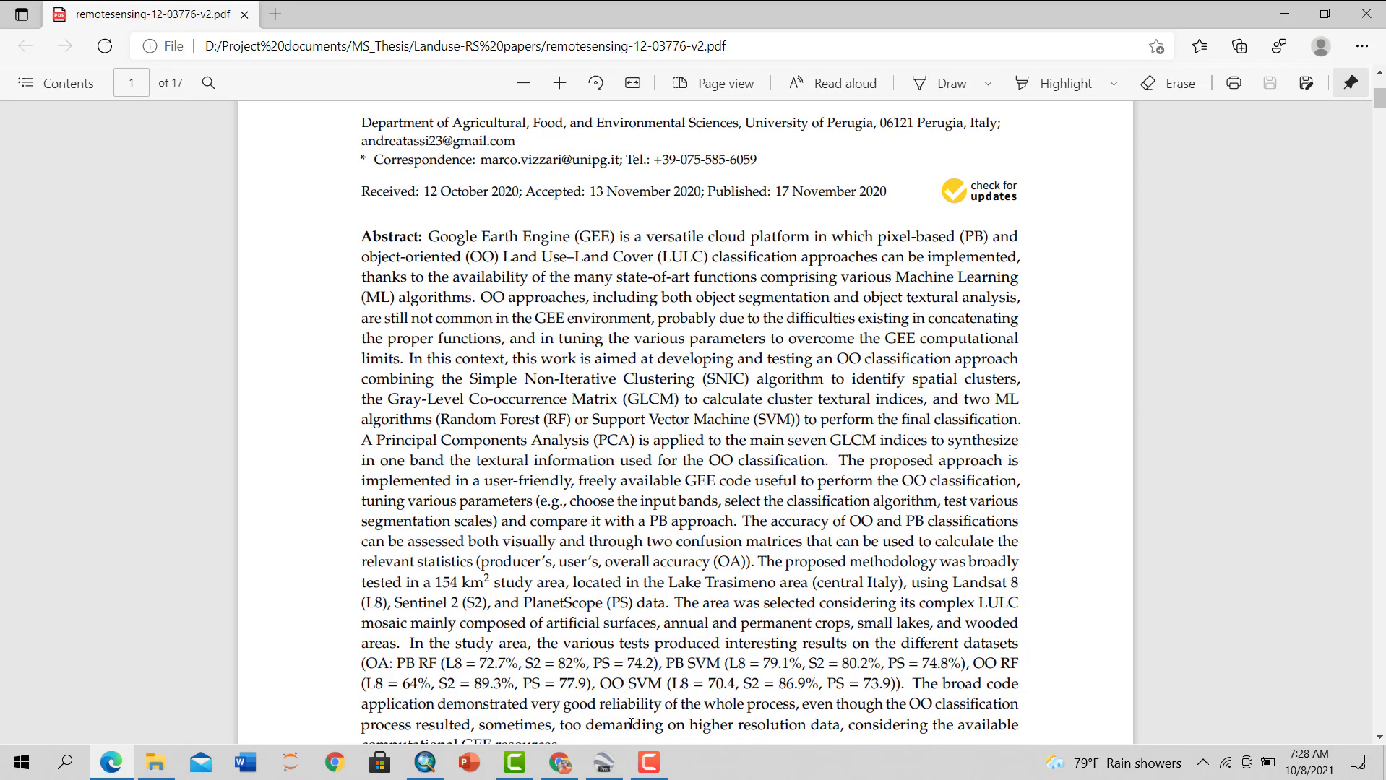
# Switch to ArcMap and set the composite to natural colour, with the fourth band in red, third in green and second in blue
pyautogui.click(425, 760)
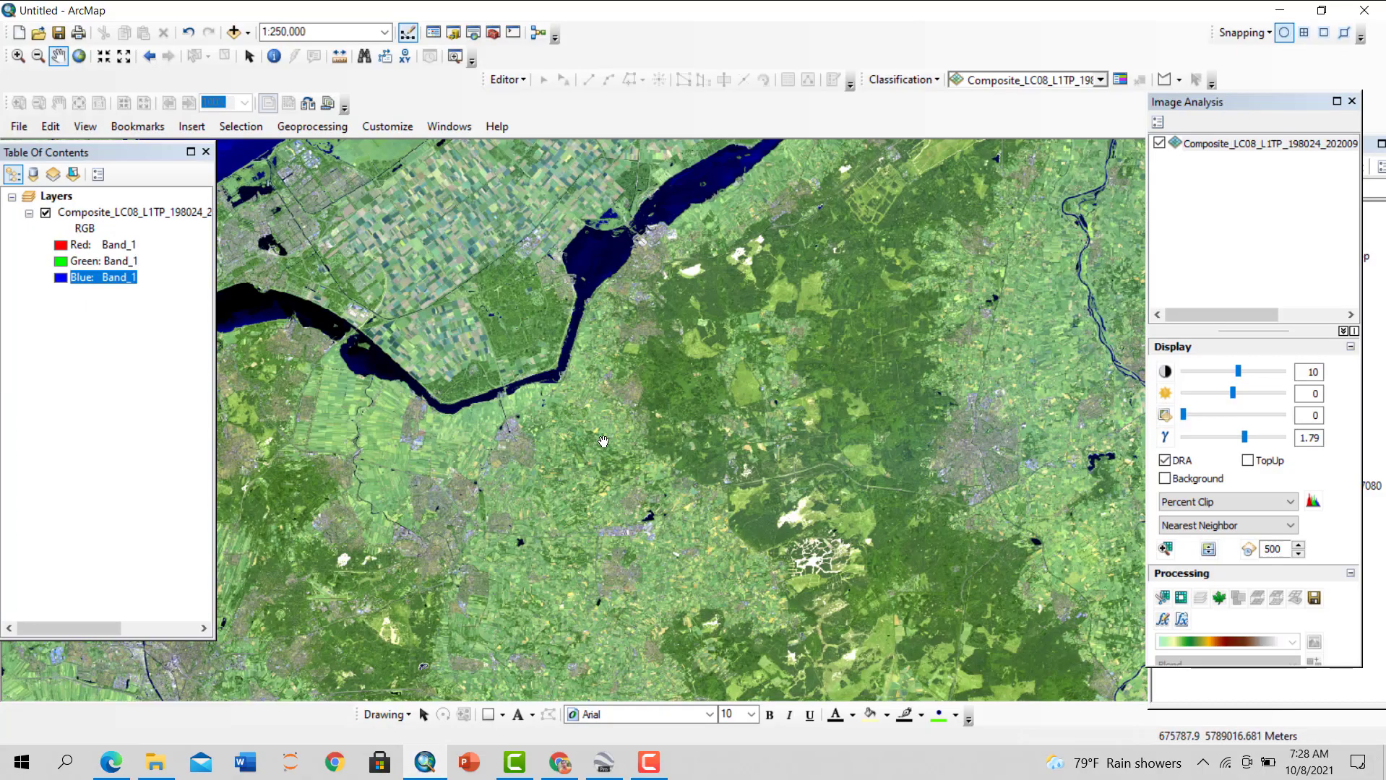
pyautogui.scroll(-2, 672, 433)
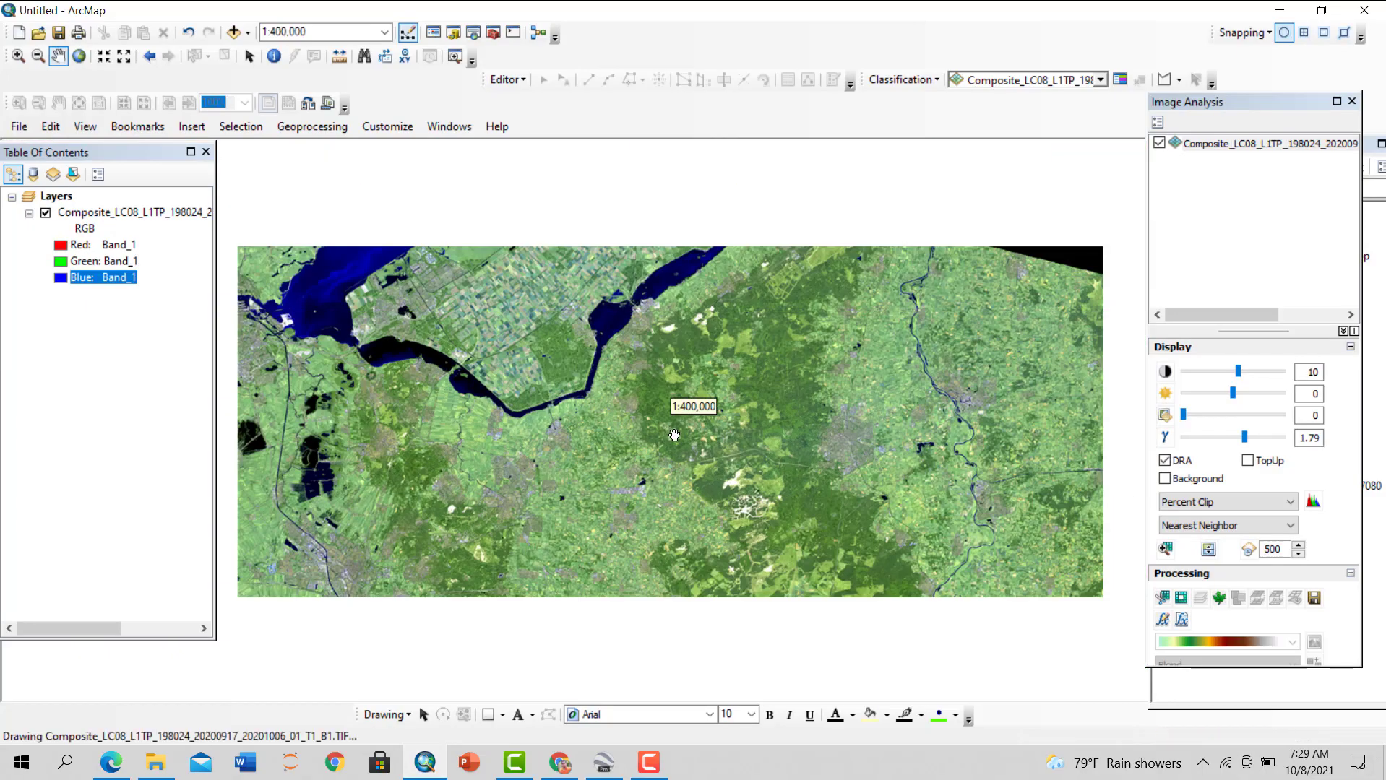
pyautogui.scroll(1, 827, 249)
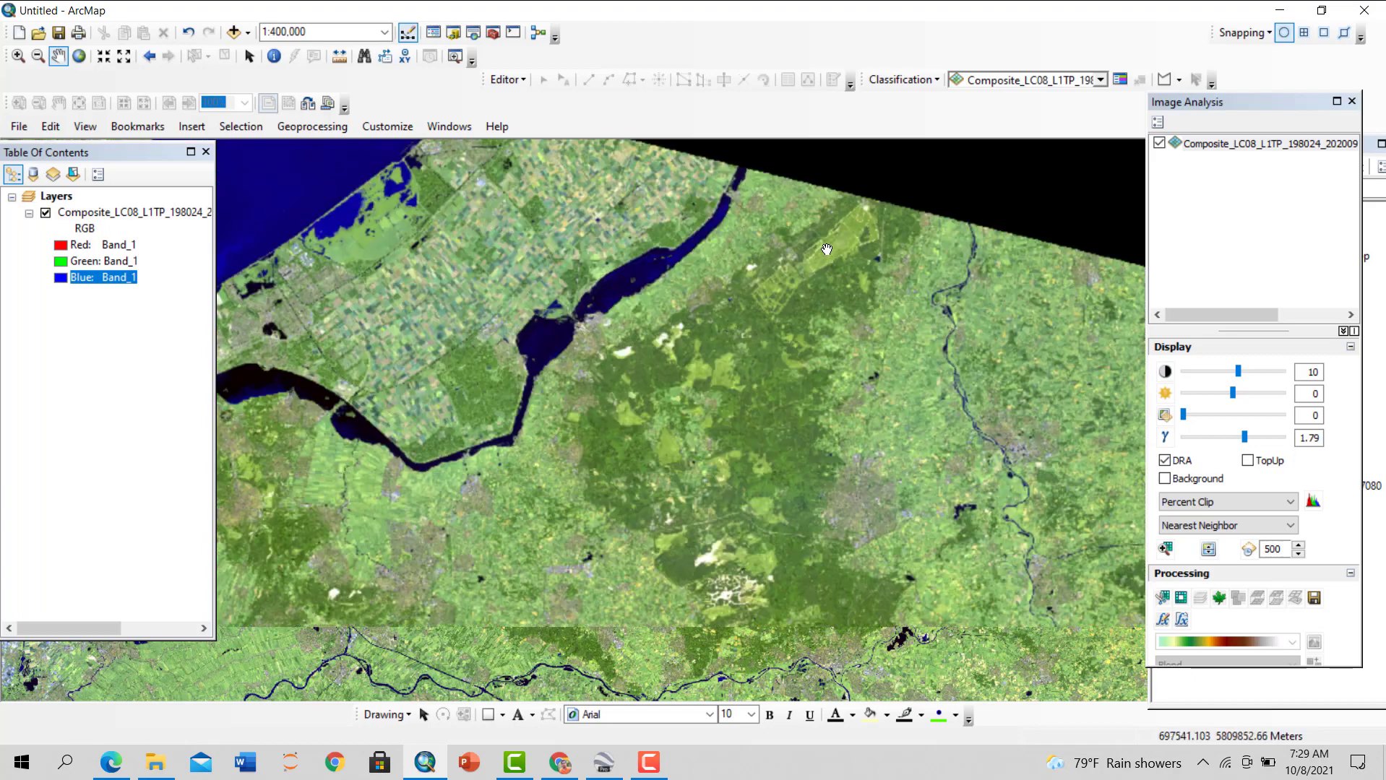
pyautogui.scroll(3, 827, 249)
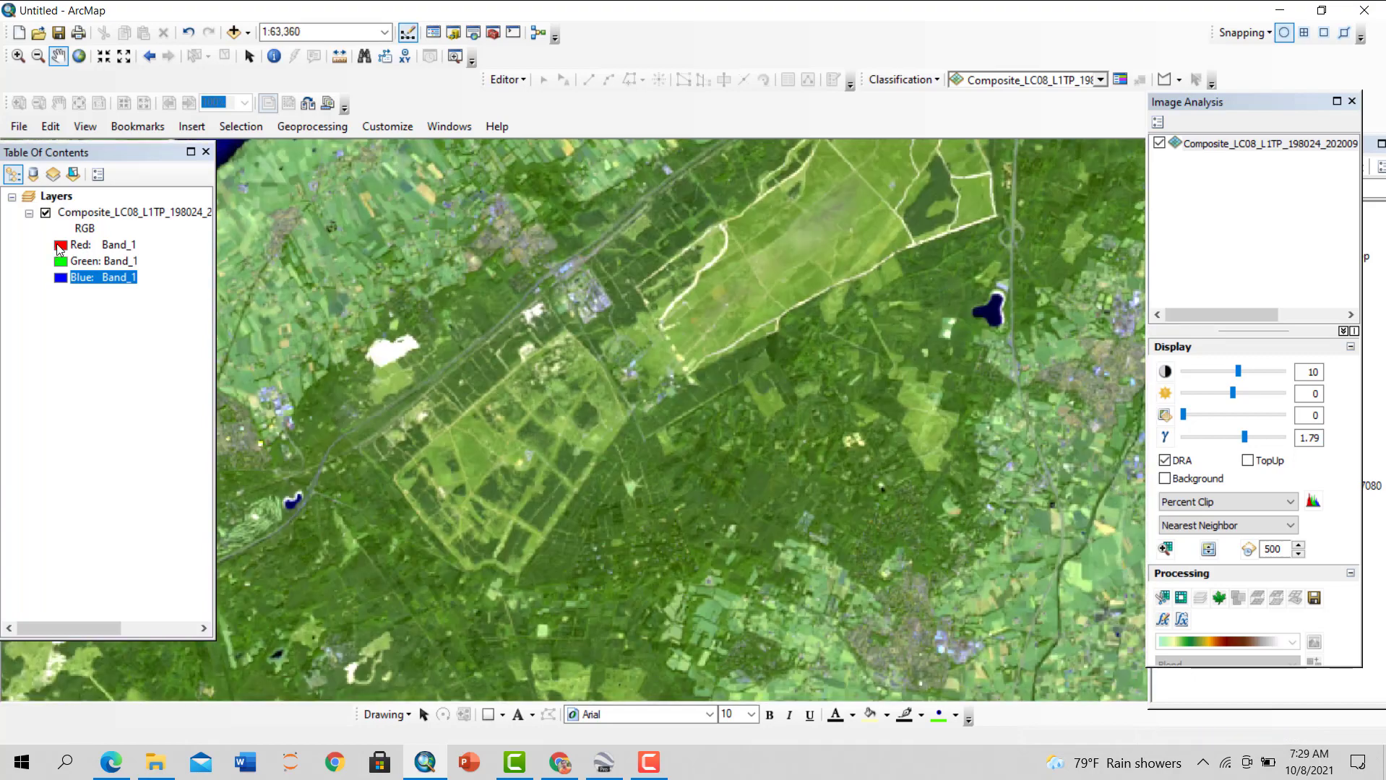
pyautogui.click(108, 278)
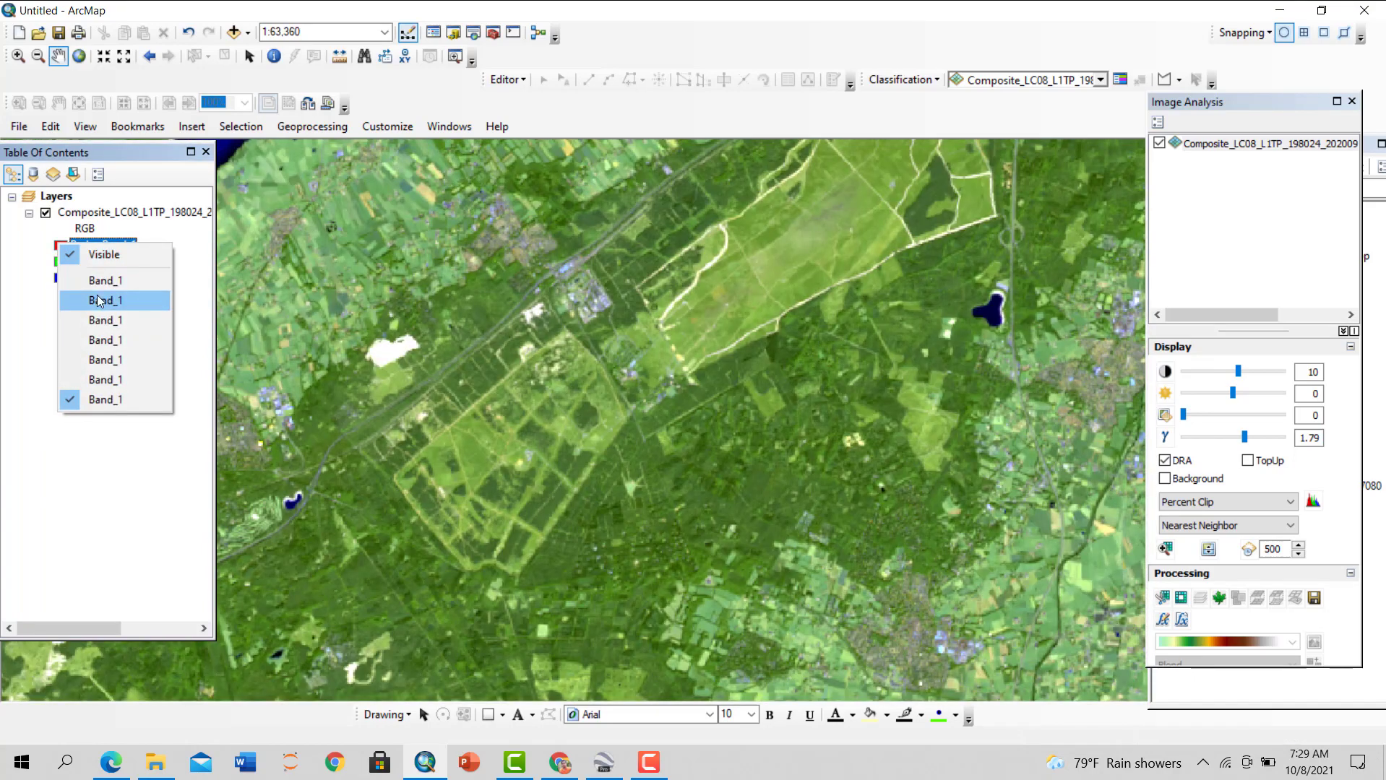
pyautogui.click(104, 320)
pyautogui.click(104, 242)
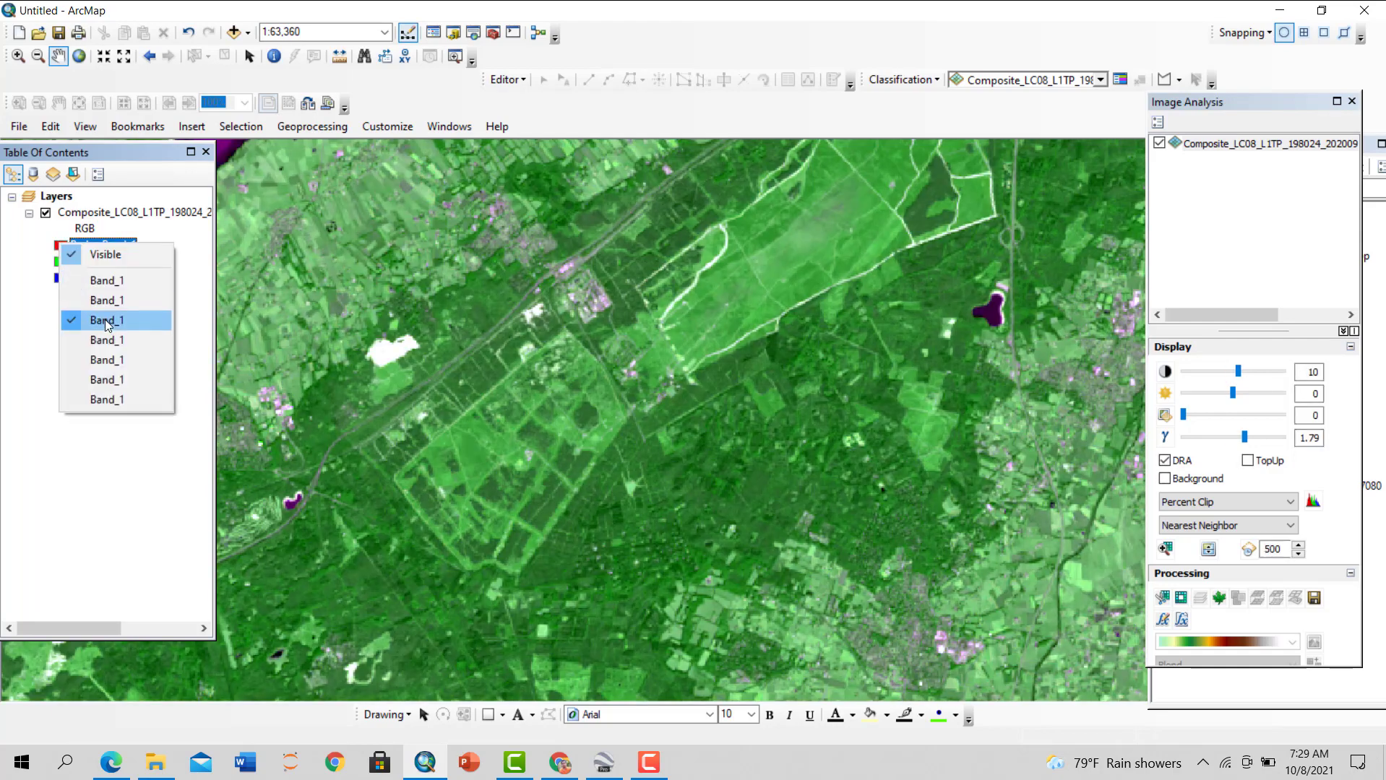
pyautogui.click(105, 339)
pyautogui.click(103, 260)
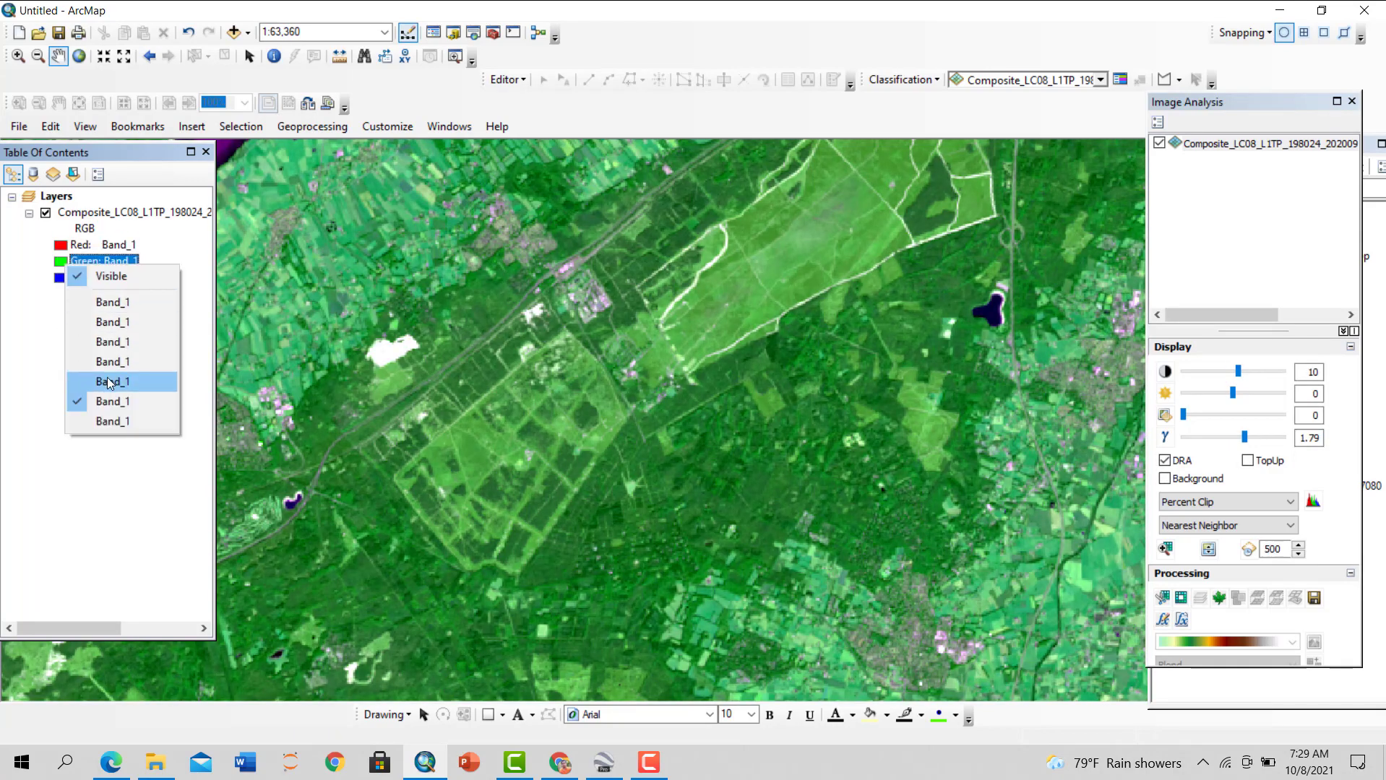
pyautogui.click(107, 346)
pyautogui.click(103, 277)
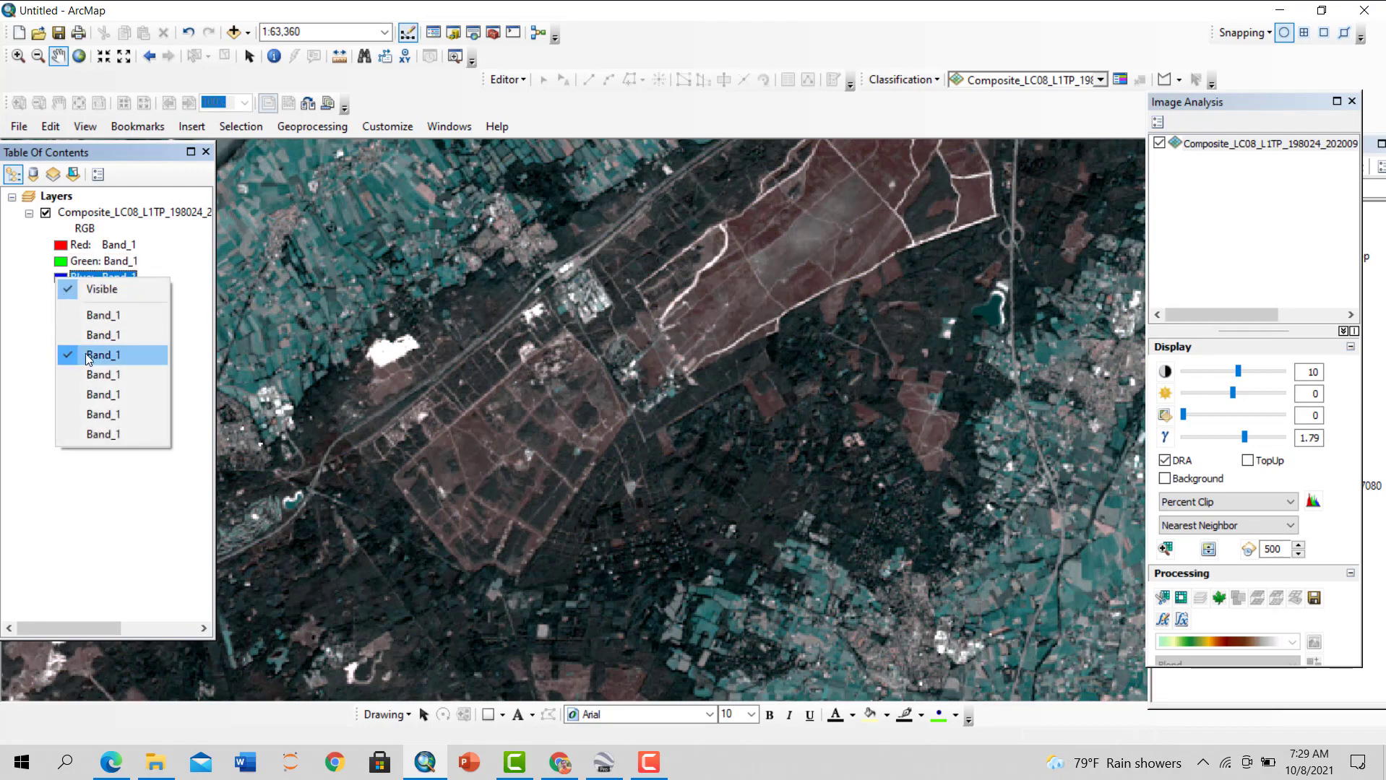
pyautogui.click(103, 335)
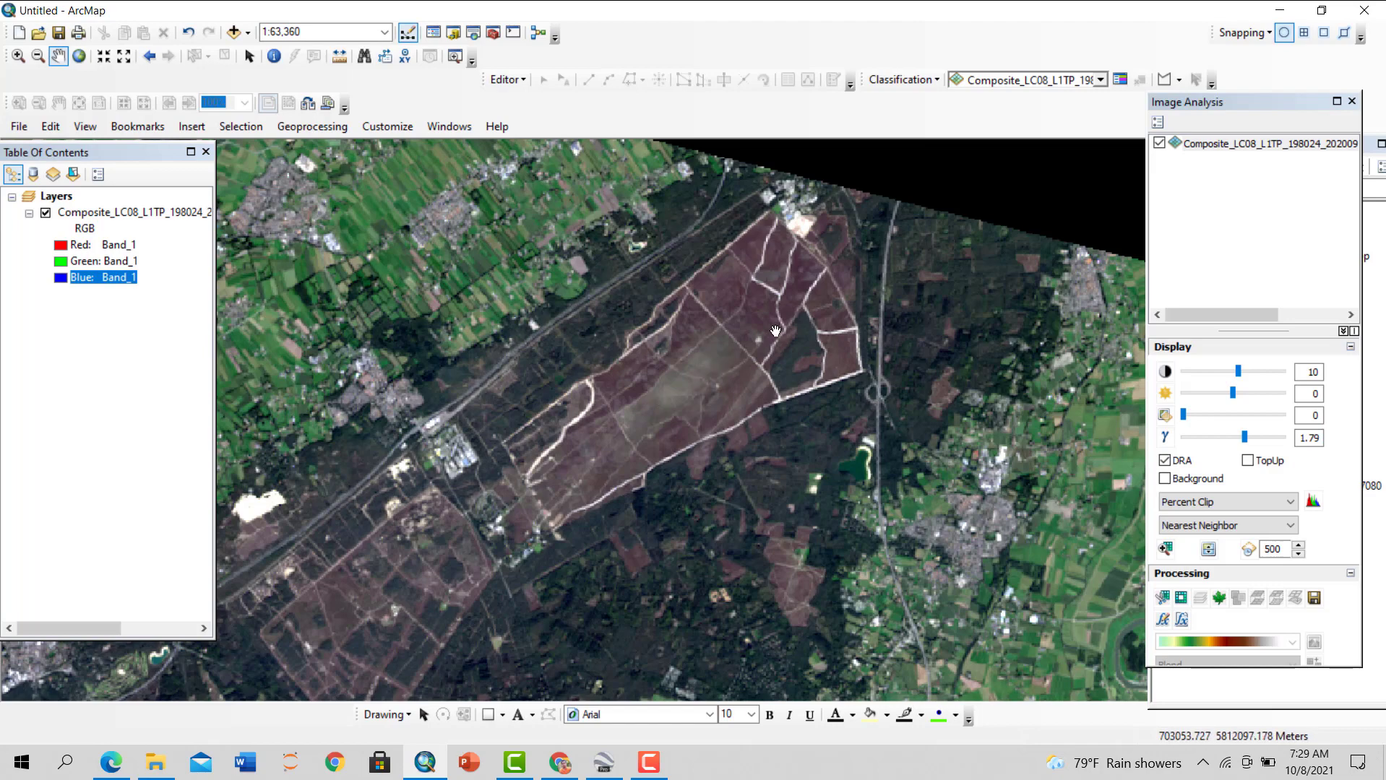
# Examine the reddish-brown open ground with white tracks and the surrounding forest in natural colour, from 1:63,360 to 1:25,000
pyautogui.moveTo(790, 577); pyautogui.dragTo(808, 399)
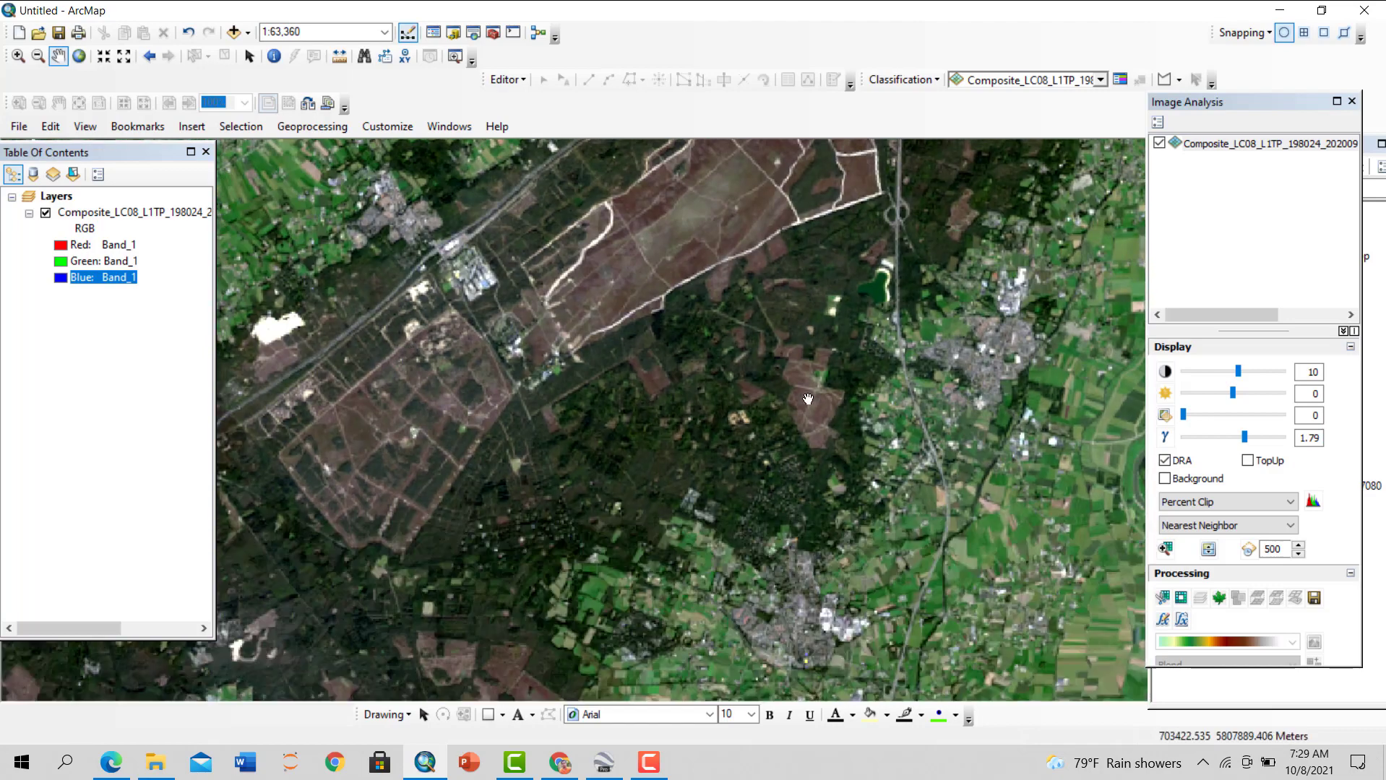
pyautogui.moveTo(872, 322); pyautogui.dragTo(788, 327)
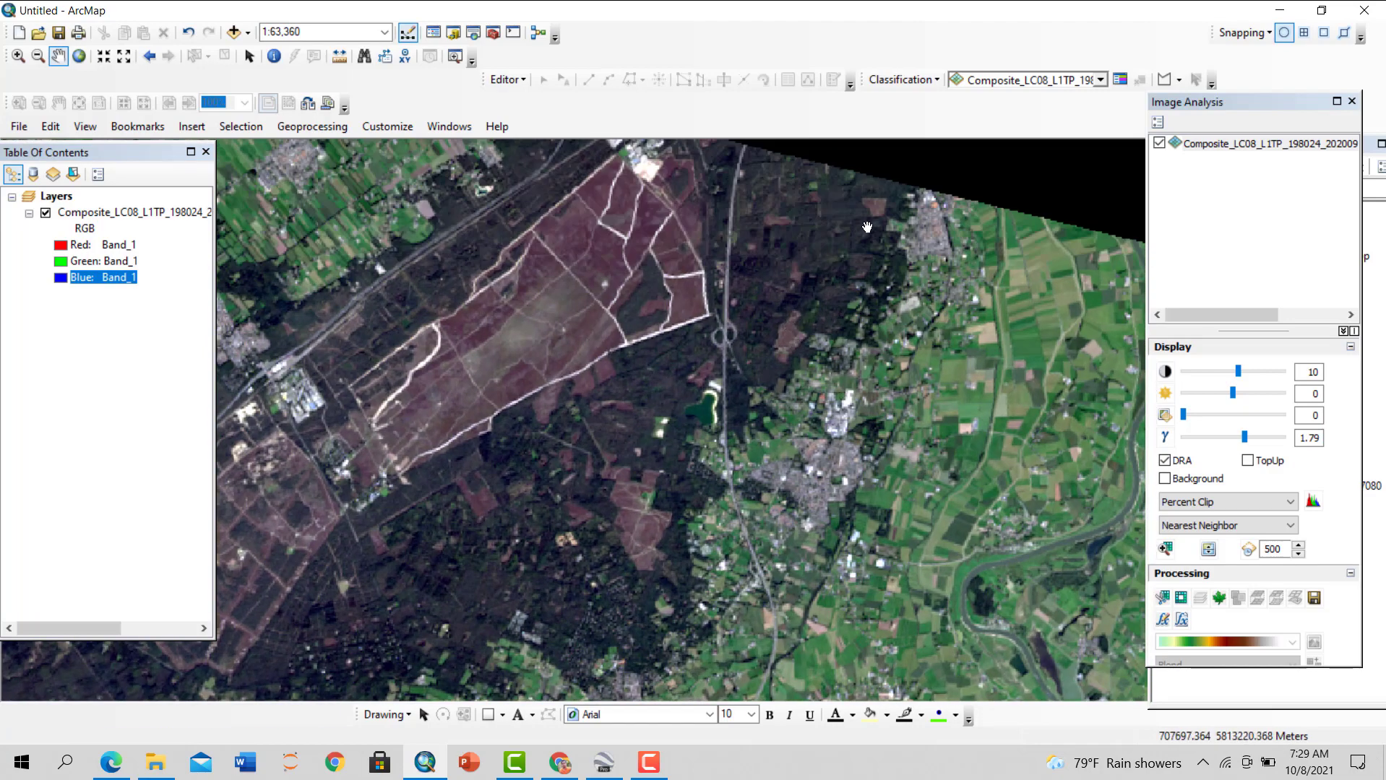
pyautogui.moveTo(601, 401); pyautogui.dragTo(809, 372)
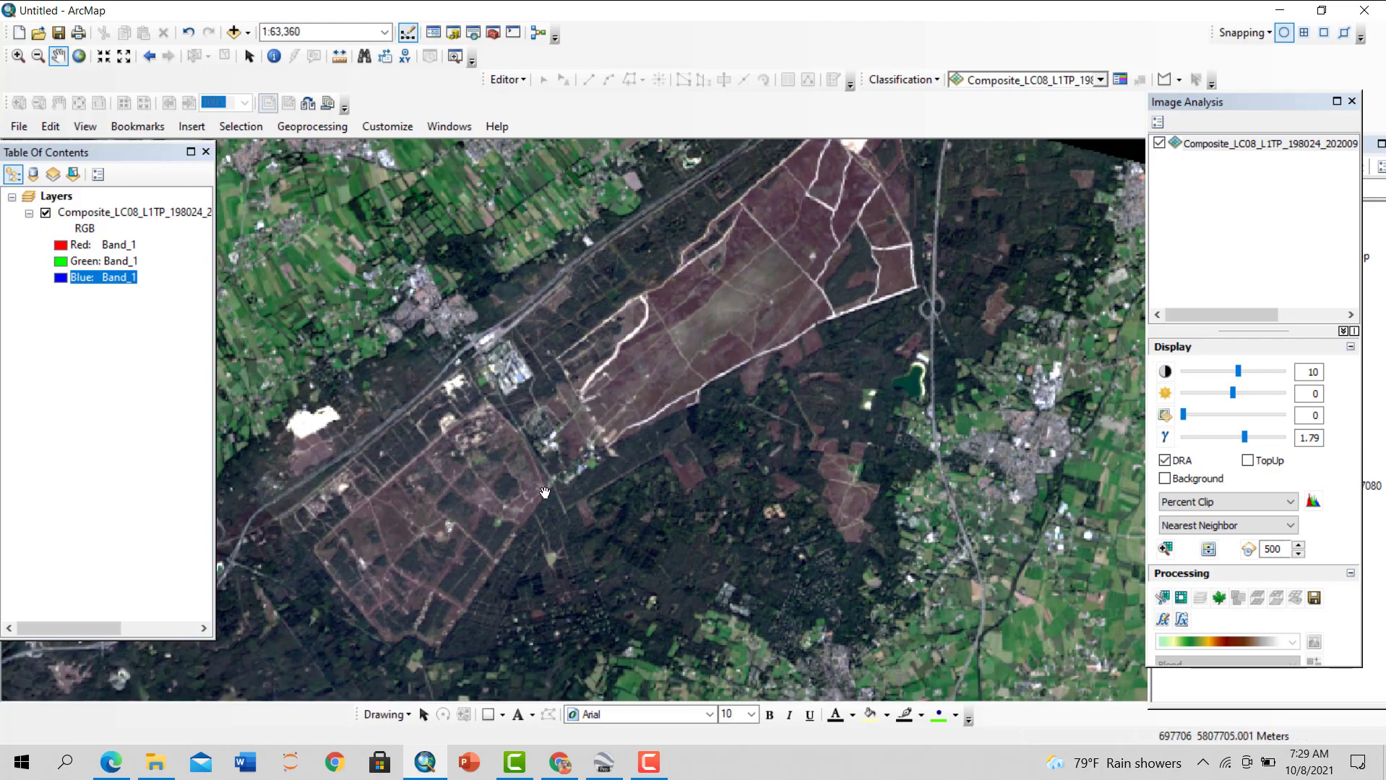
pyautogui.scroll(-2, 737, 385)
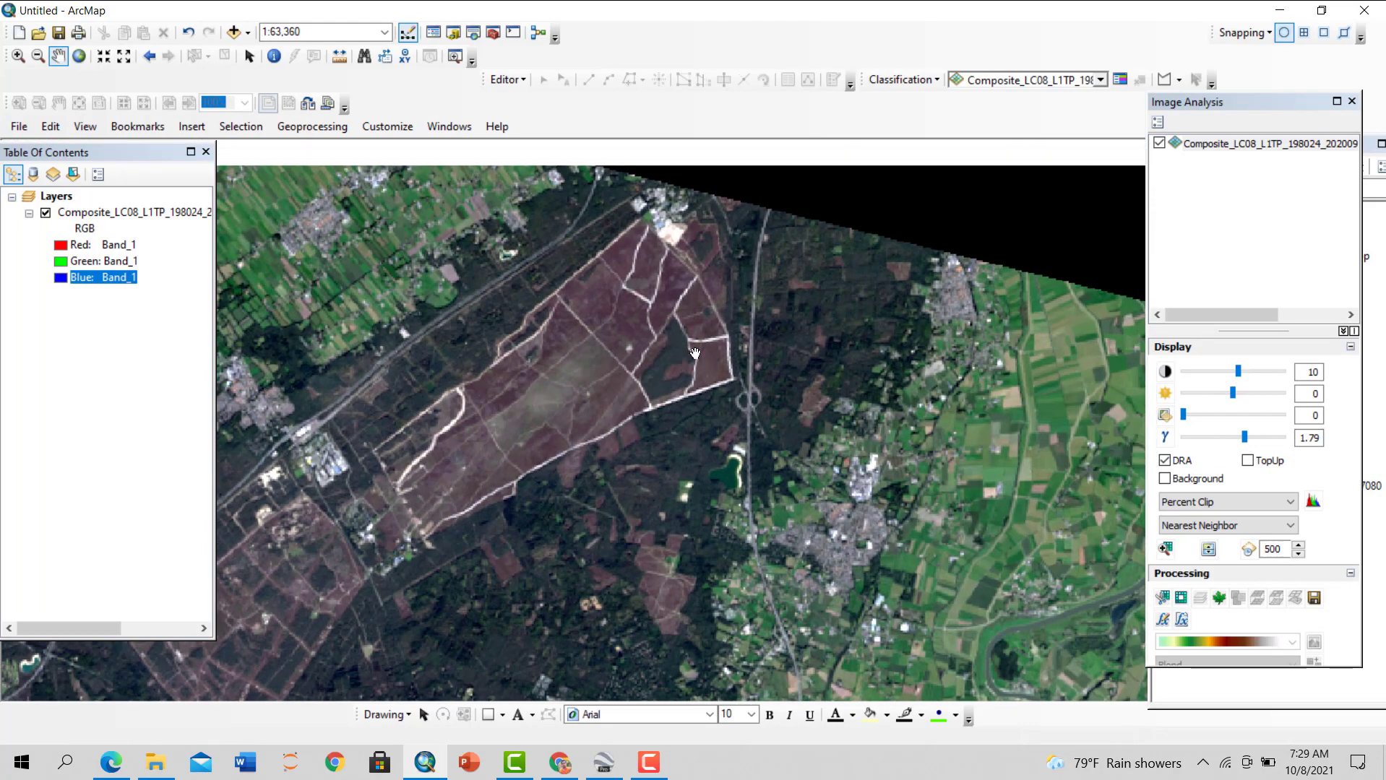
pyautogui.scroll(2, 706, 348)
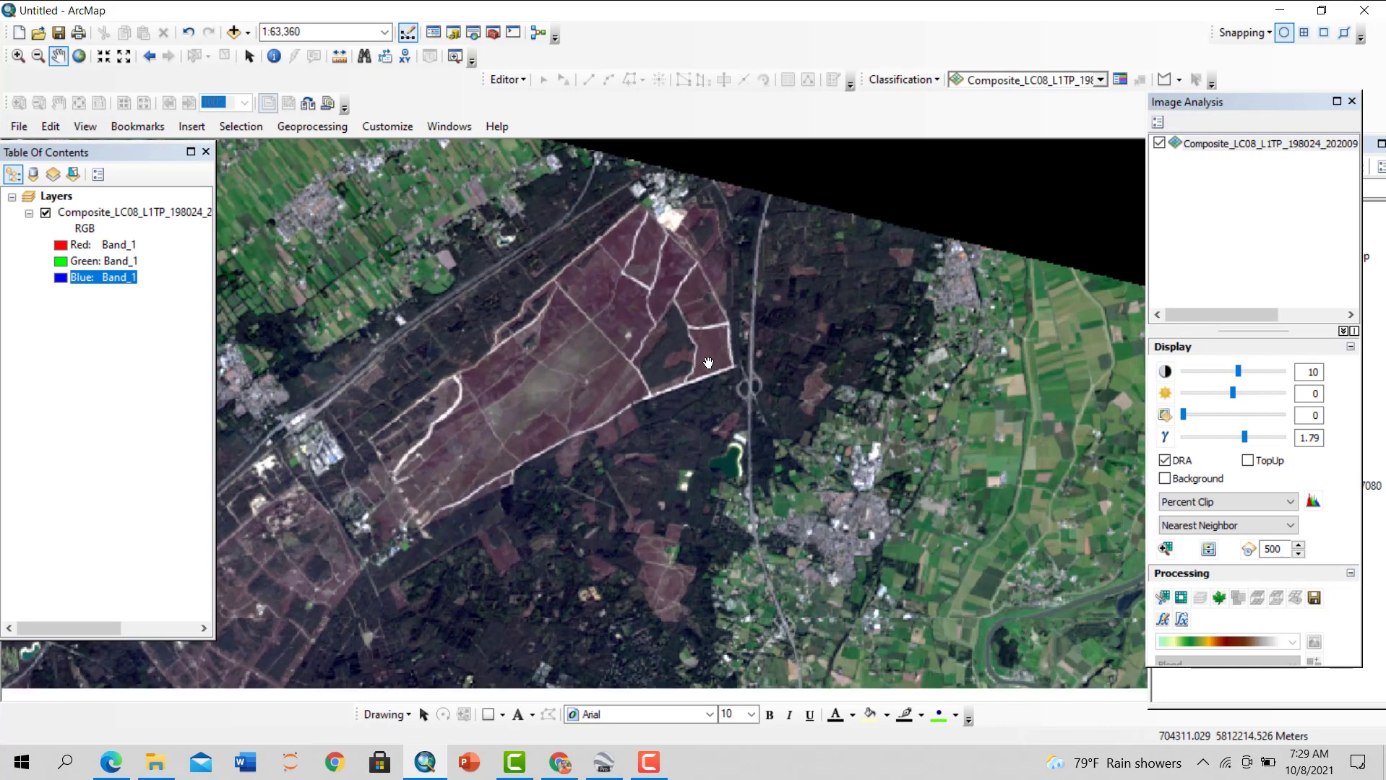
pyautogui.scroll(3, 708, 365)
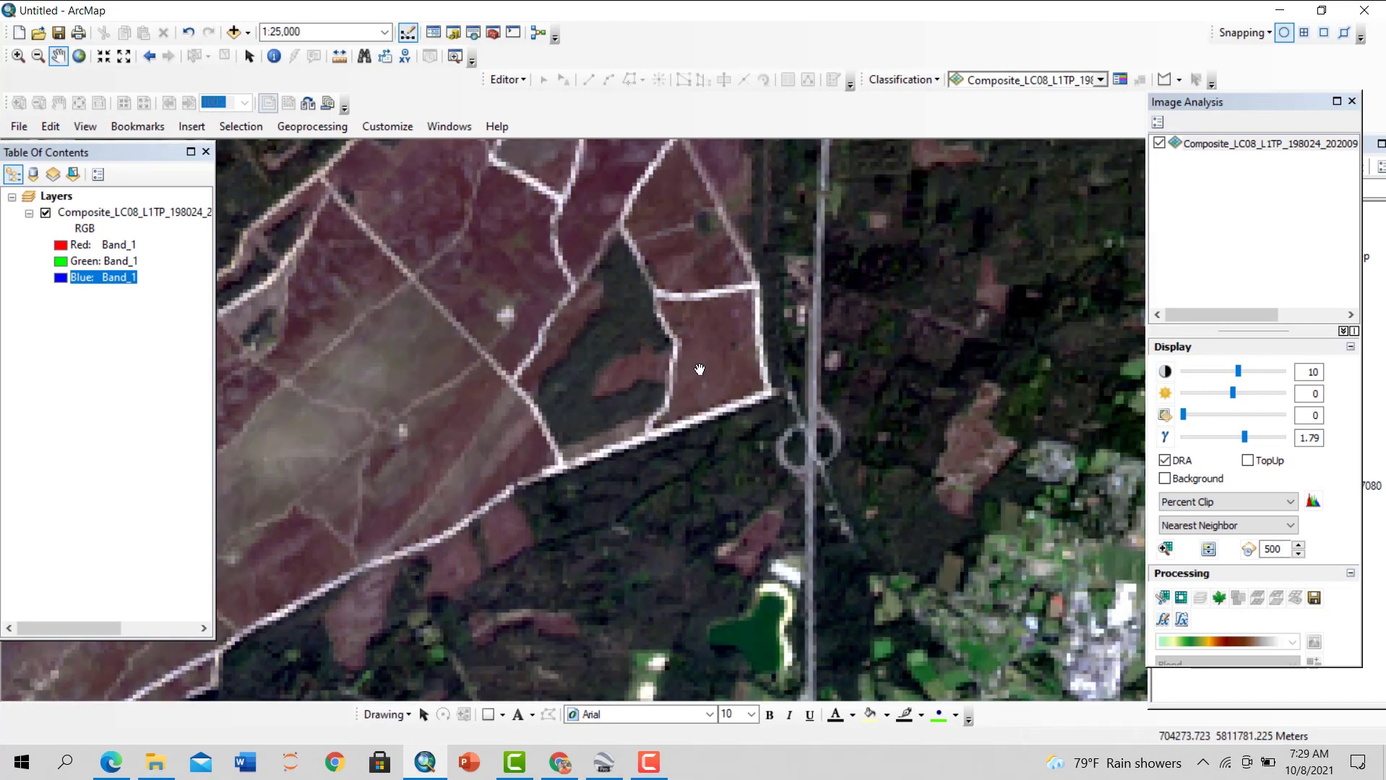
pyautogui.moveTo(717, 362); pyautogui.dragTo(786, 445)
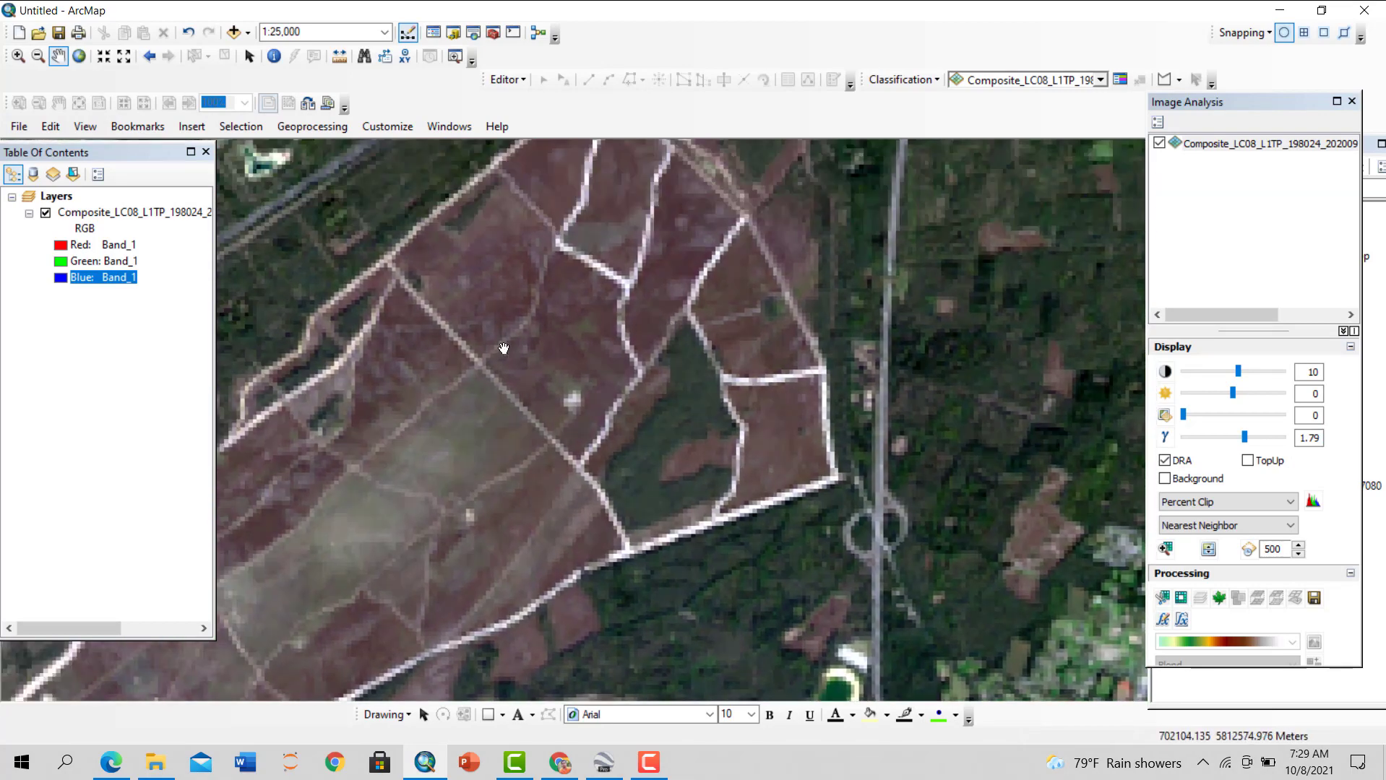
pyautogui.moveTo(676, 324); pyautogui.dragTo(745, 417)
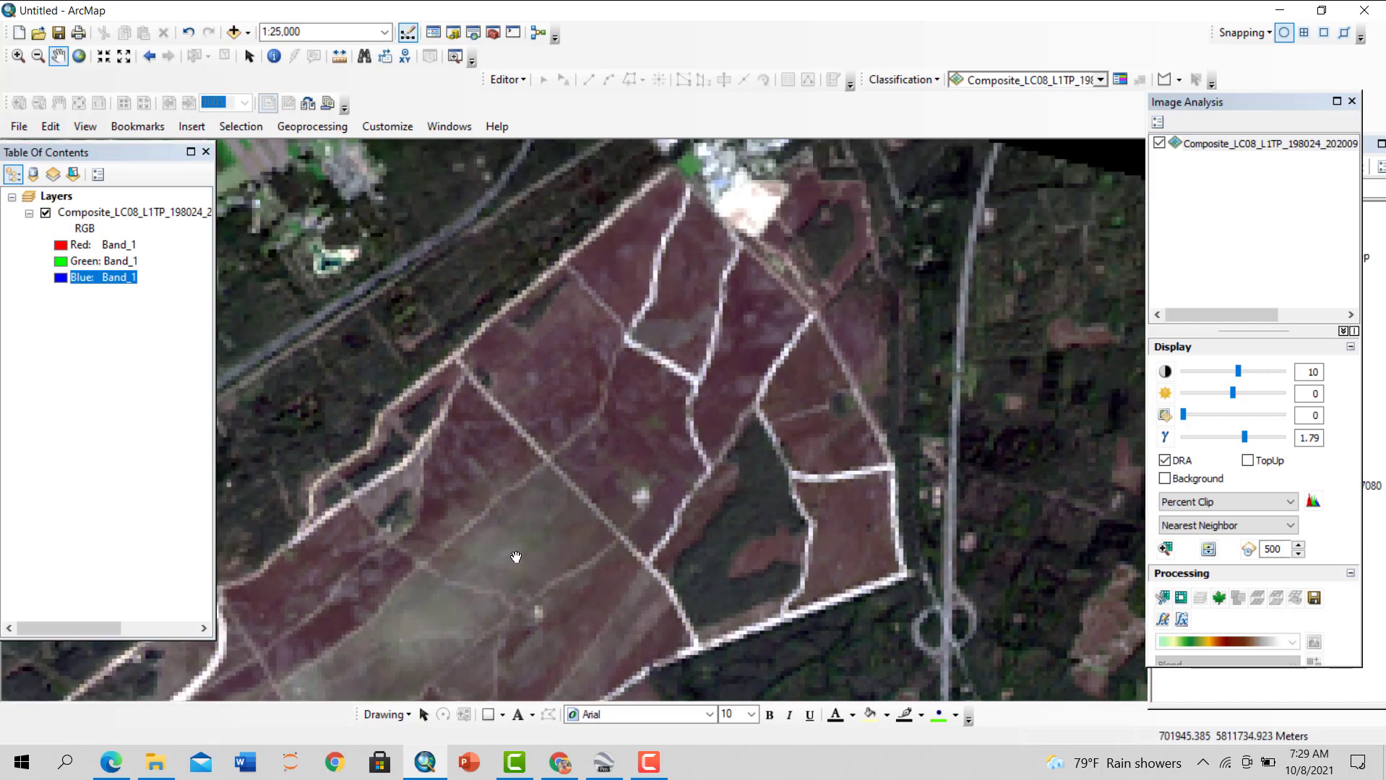
# Set the composite to false colour, with the seventh band in red, sixth in green and fourth in blue
pyautogui.click(52, 247)
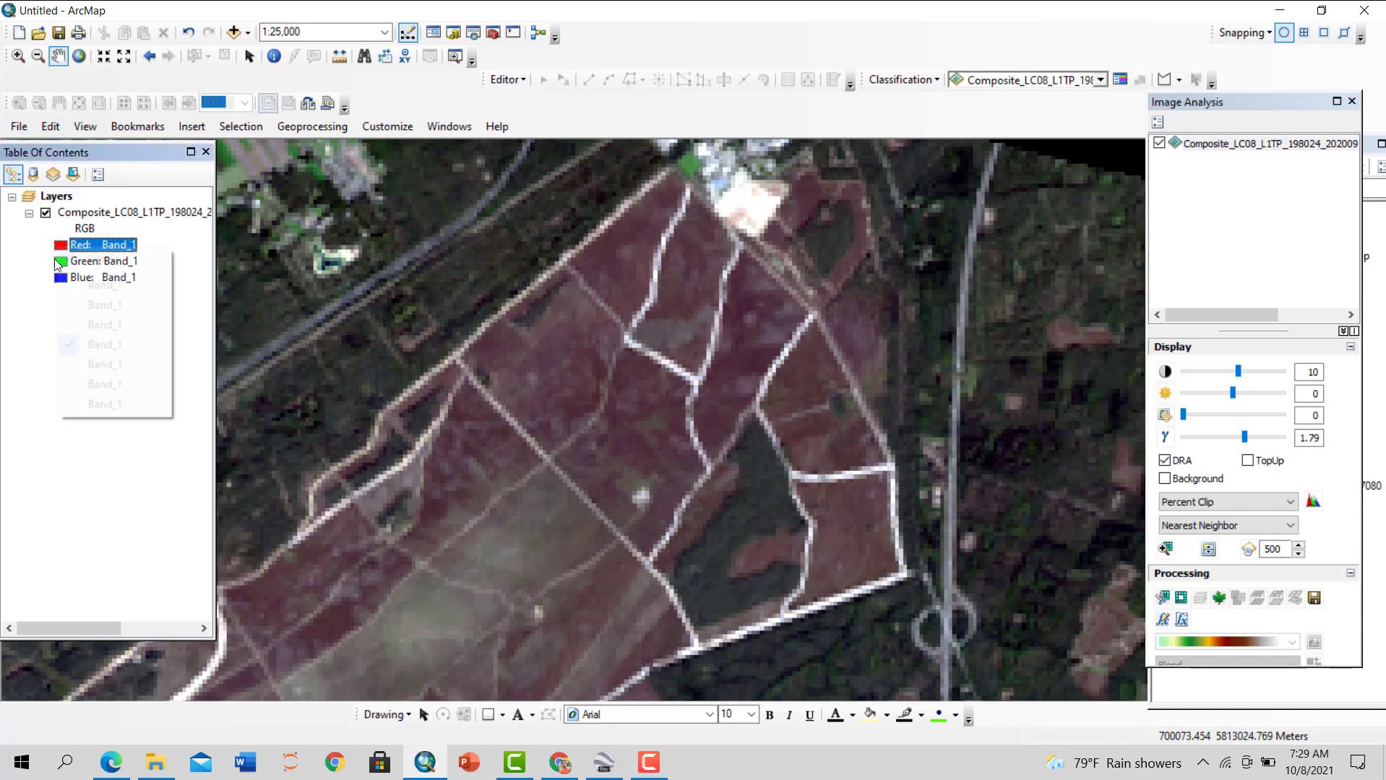
pyautogui.click(80, 245)
pyautogui.click(70, 269)
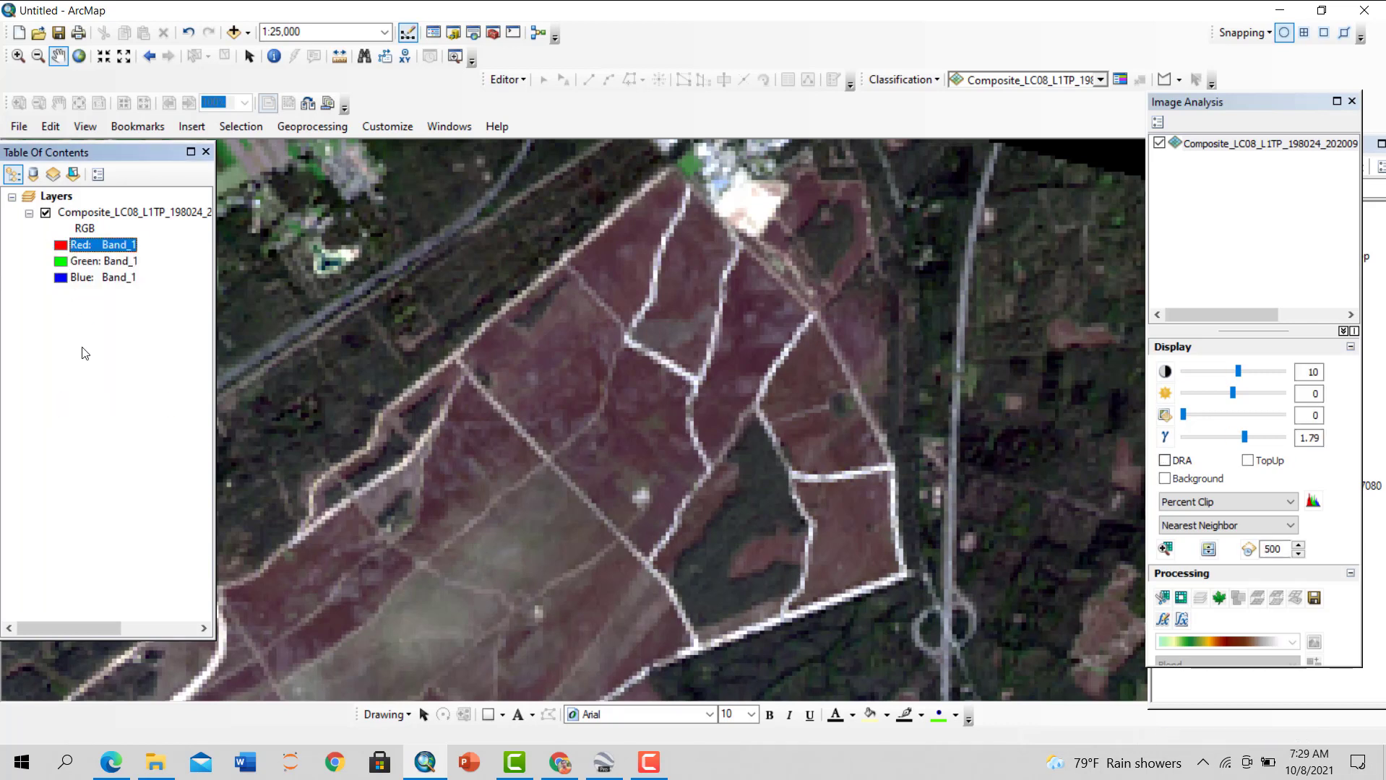
pyautogui.click(61, 263)
pyautogui.click(89, 402)
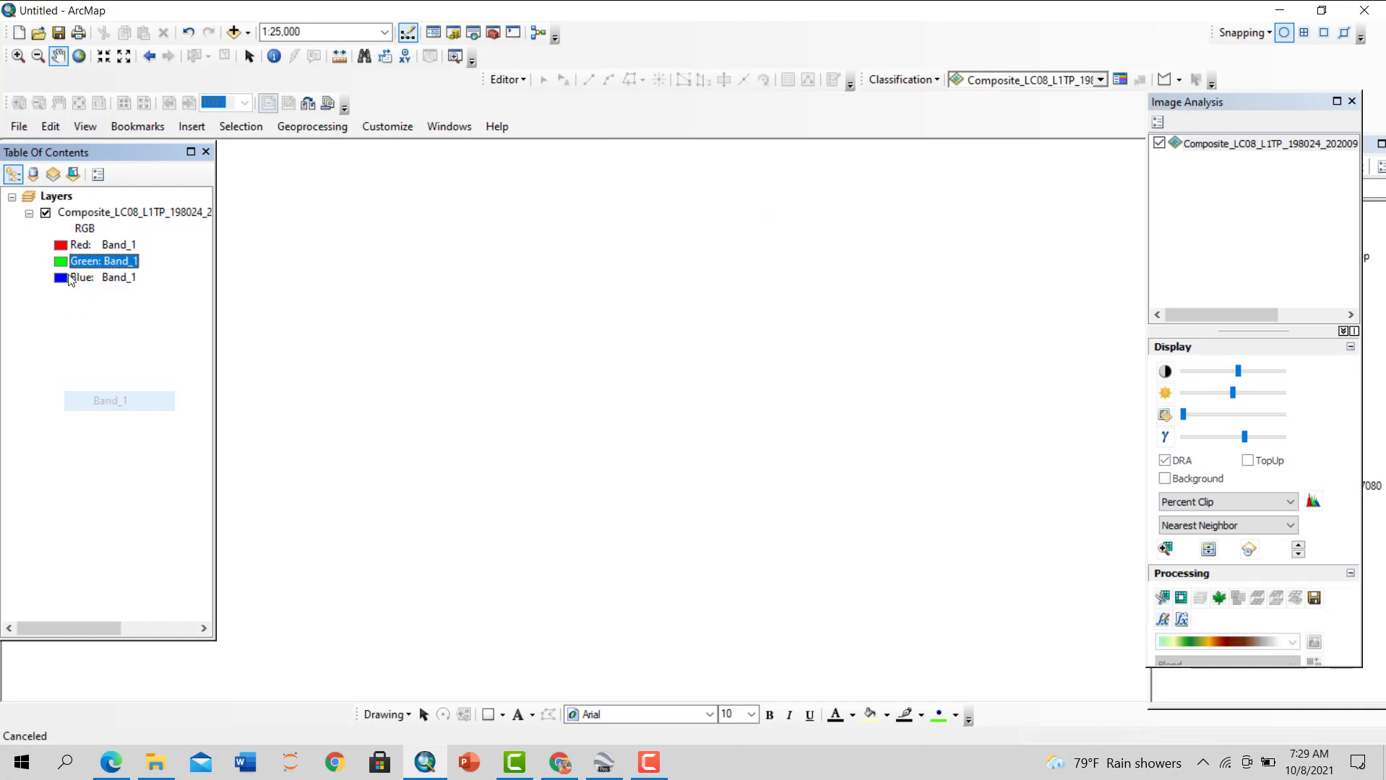
pyautogui.click(61, 280)
pyautogui.click(101, 377)
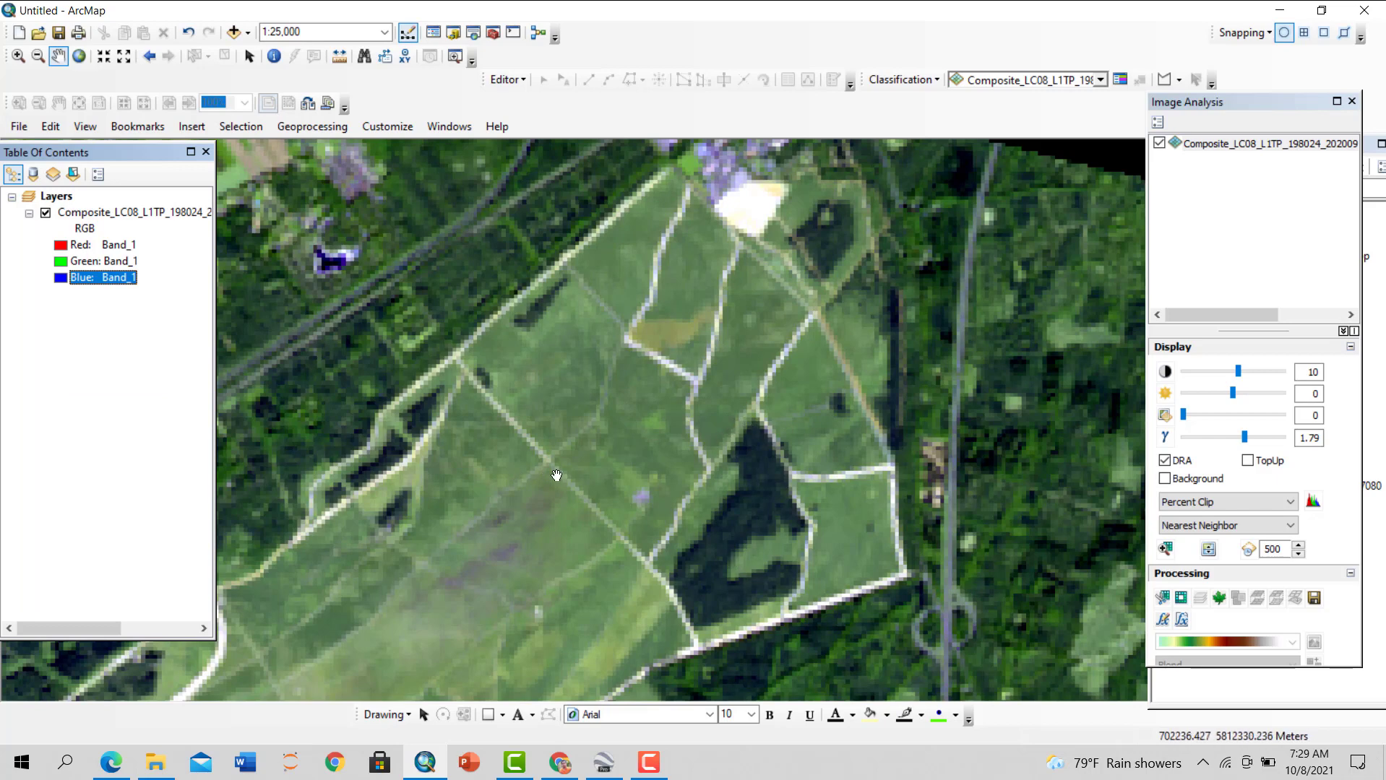
# Examine the same open ground, dark woodland patches and nearby pond in false colour, between 1:20,000 and 1:63,360
pyautogui.moveTo(636, 486); pyautogui.dragTo(730, 341)
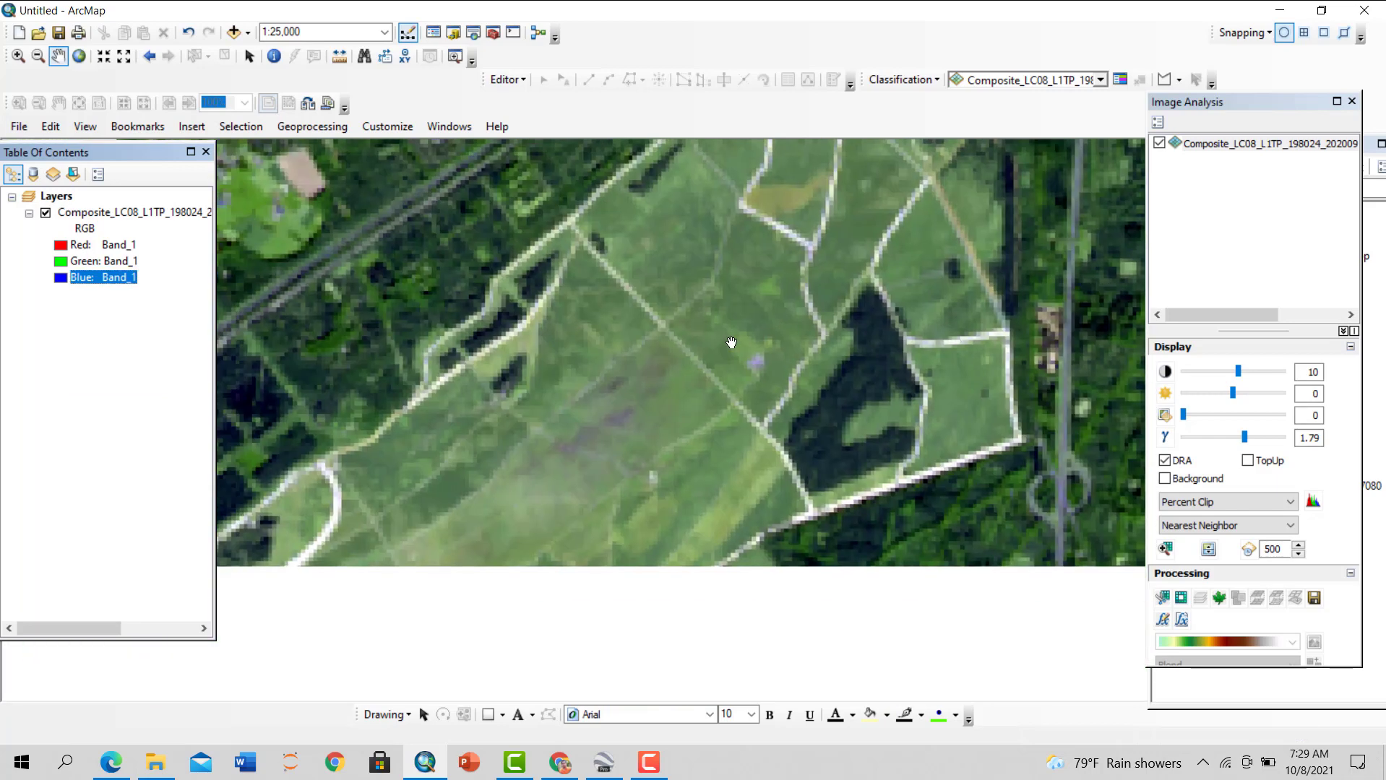
pyautogui.scroll(-1, 604, 431)
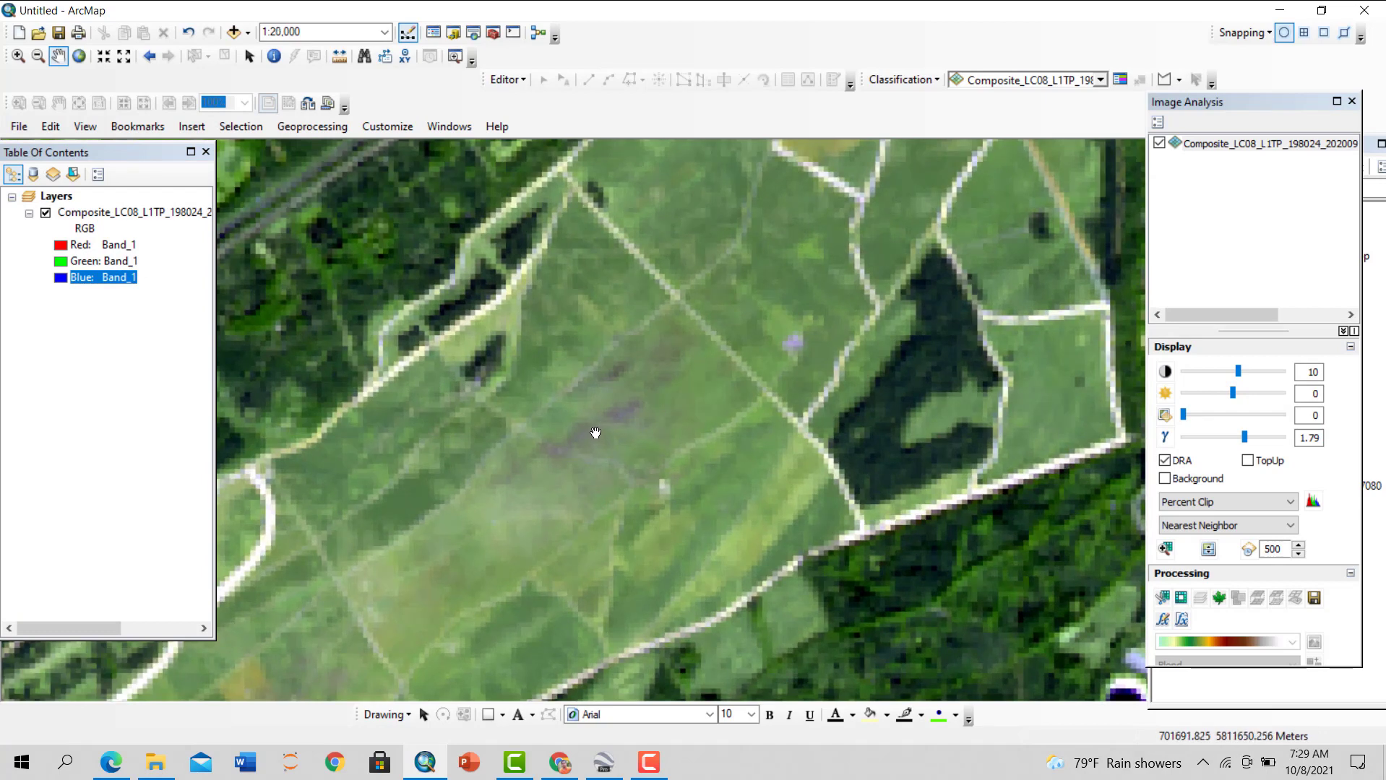
pyautogui.scroll(3, 595, 433)
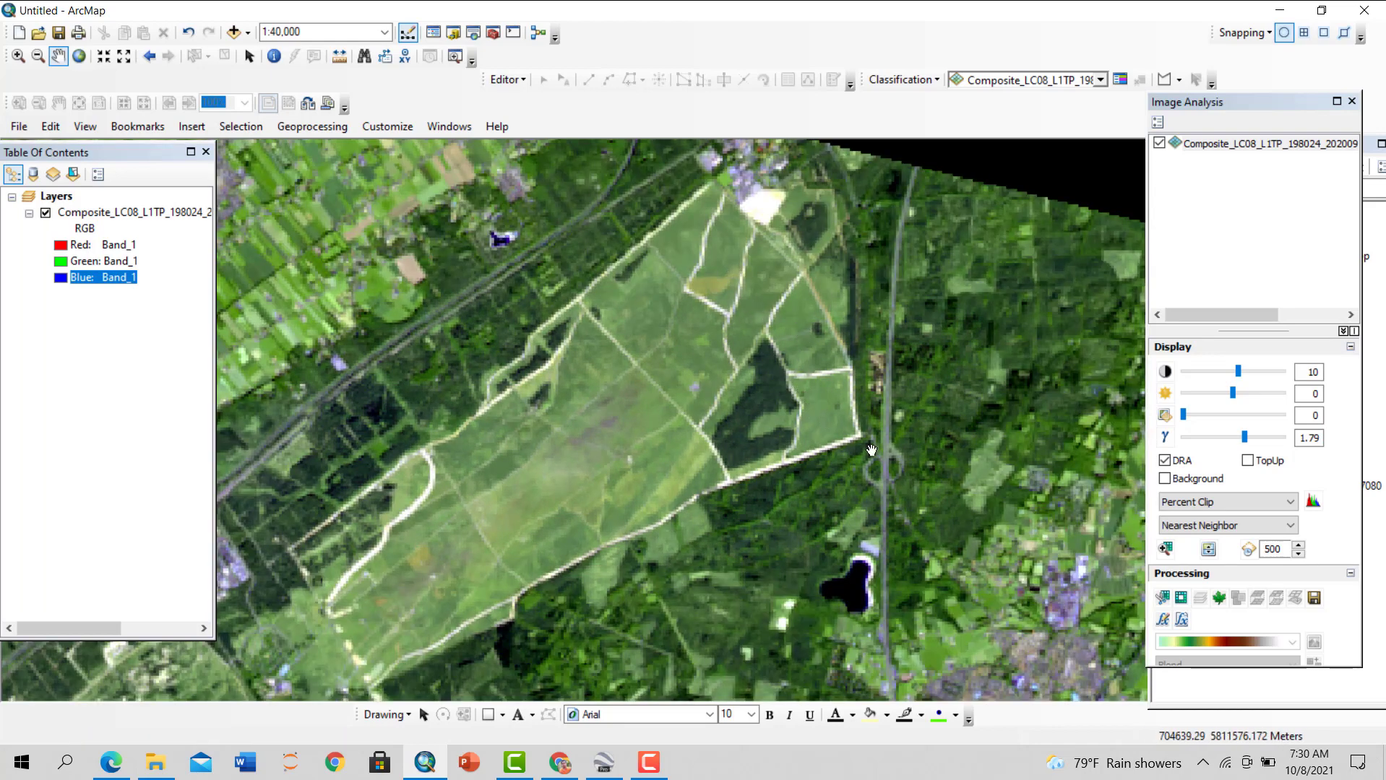
pyautogui.scroll(-2, 987, 484)
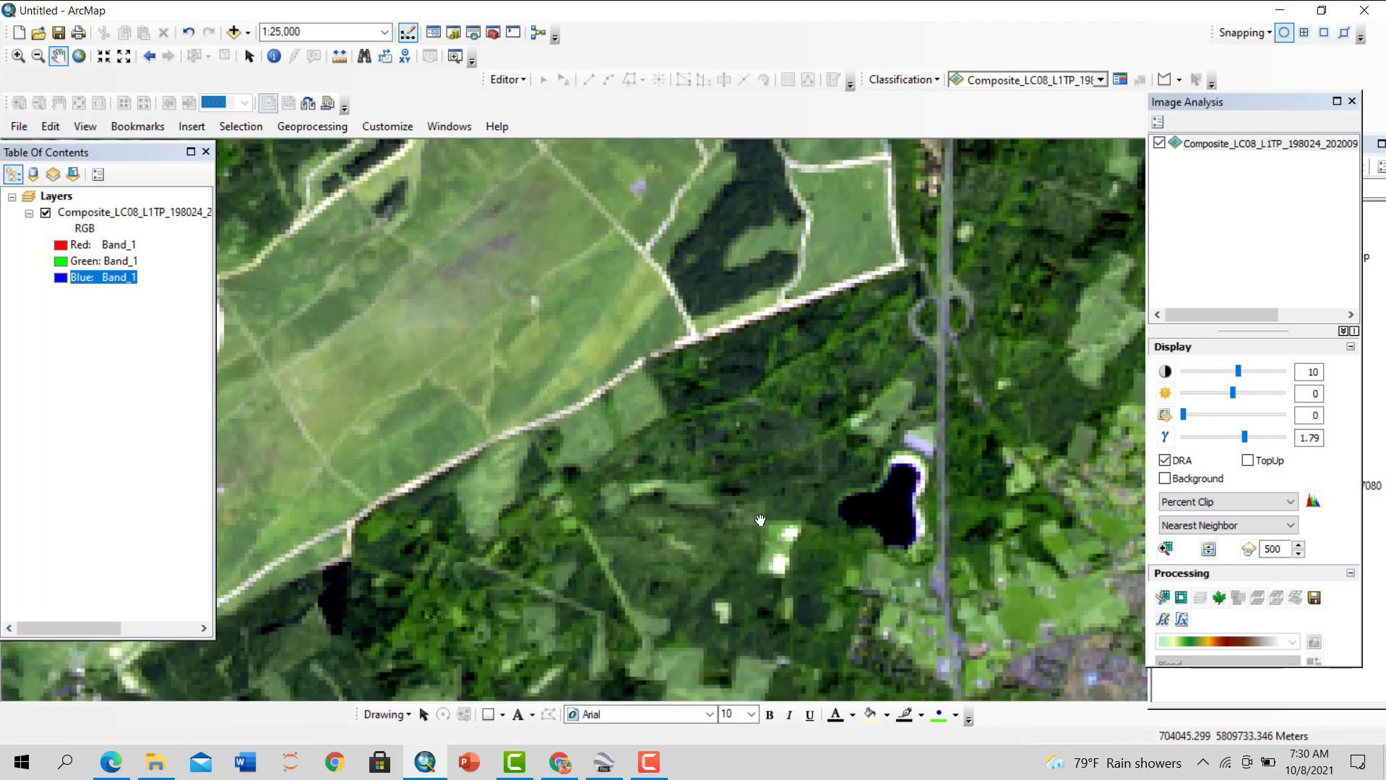
pyautogui.scroll(2, 761, 520)
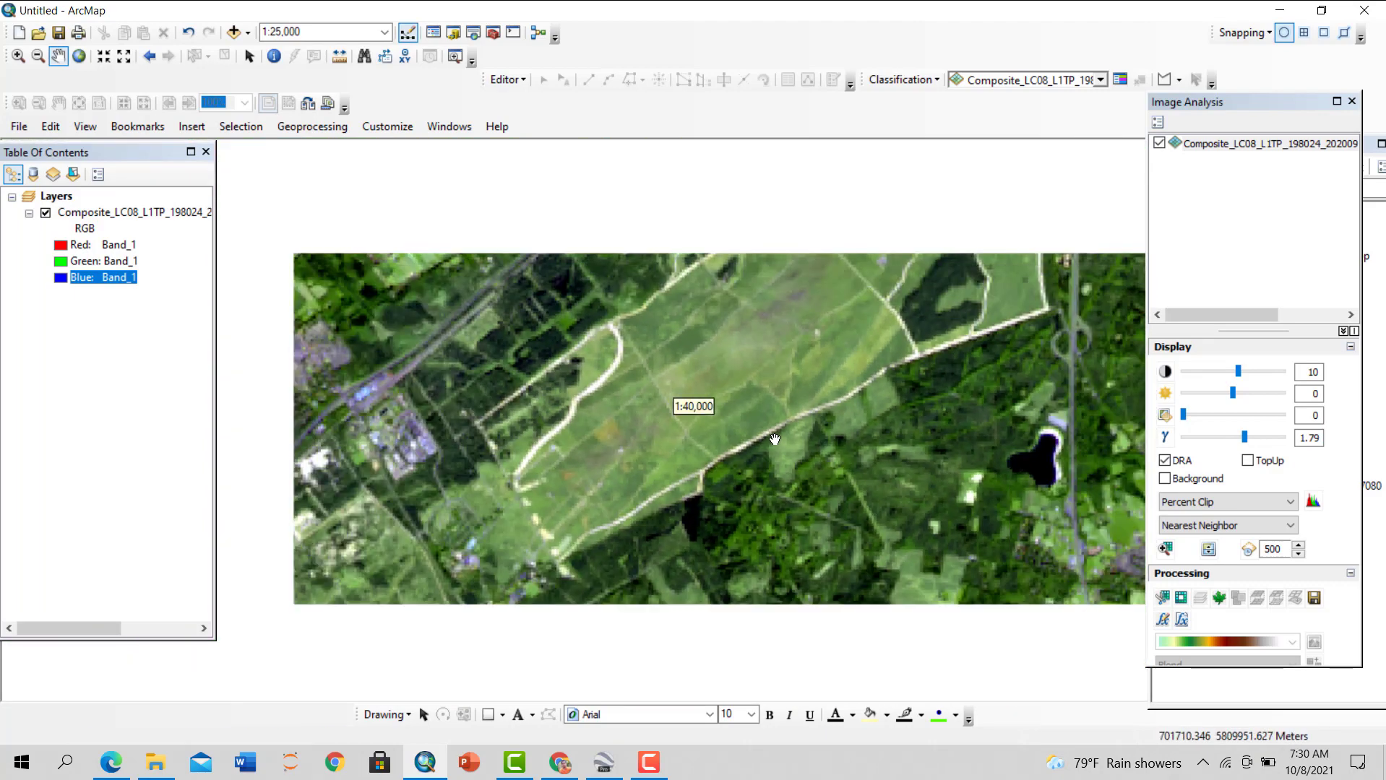
pyautogui.scroll(1, 773, 434)
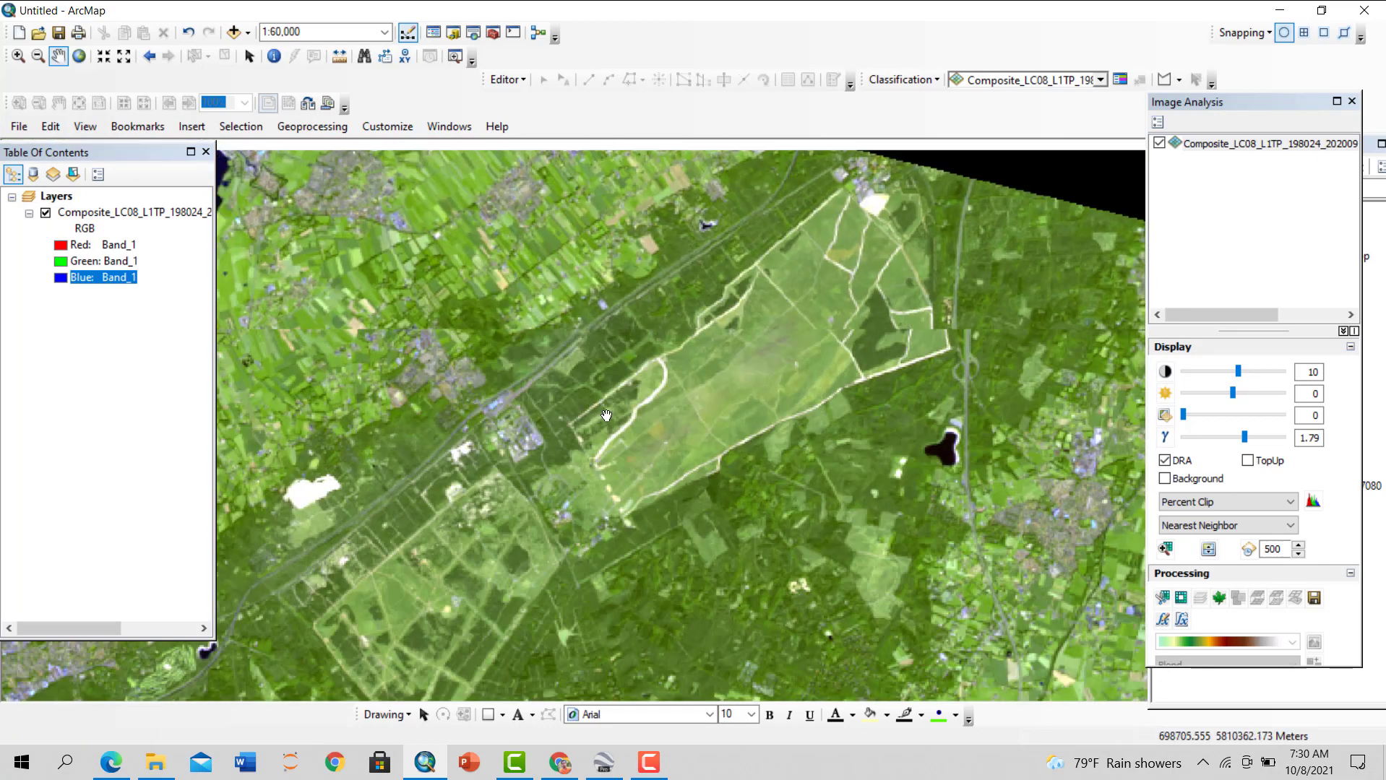
pyautogui.scroll(1, 606, 416)
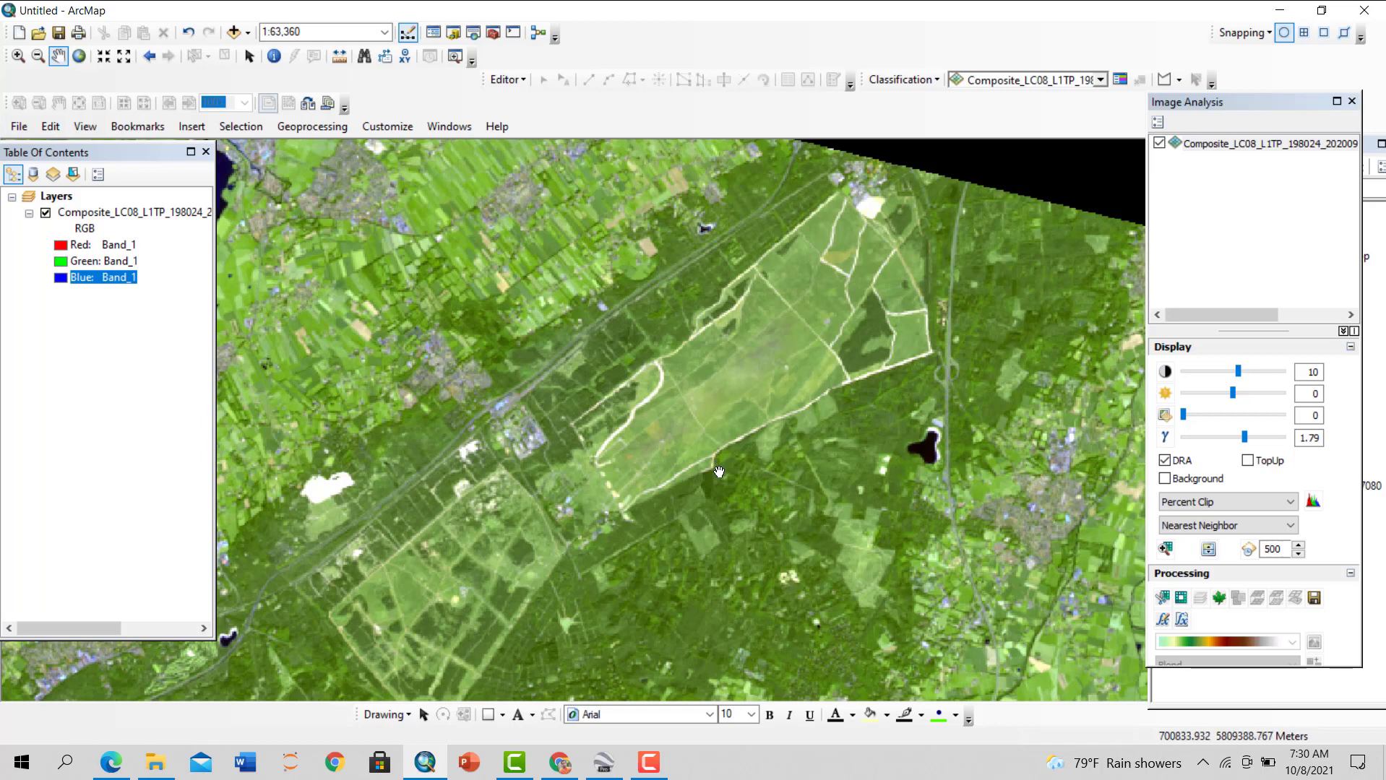
# Inspect the waterway and the patchwork of polder fields to the northwest in false colour, between 1:100,000 and 1:60,000
pyautogui.moveTo(705, 349); pyautogui.dragTo(980, 526)
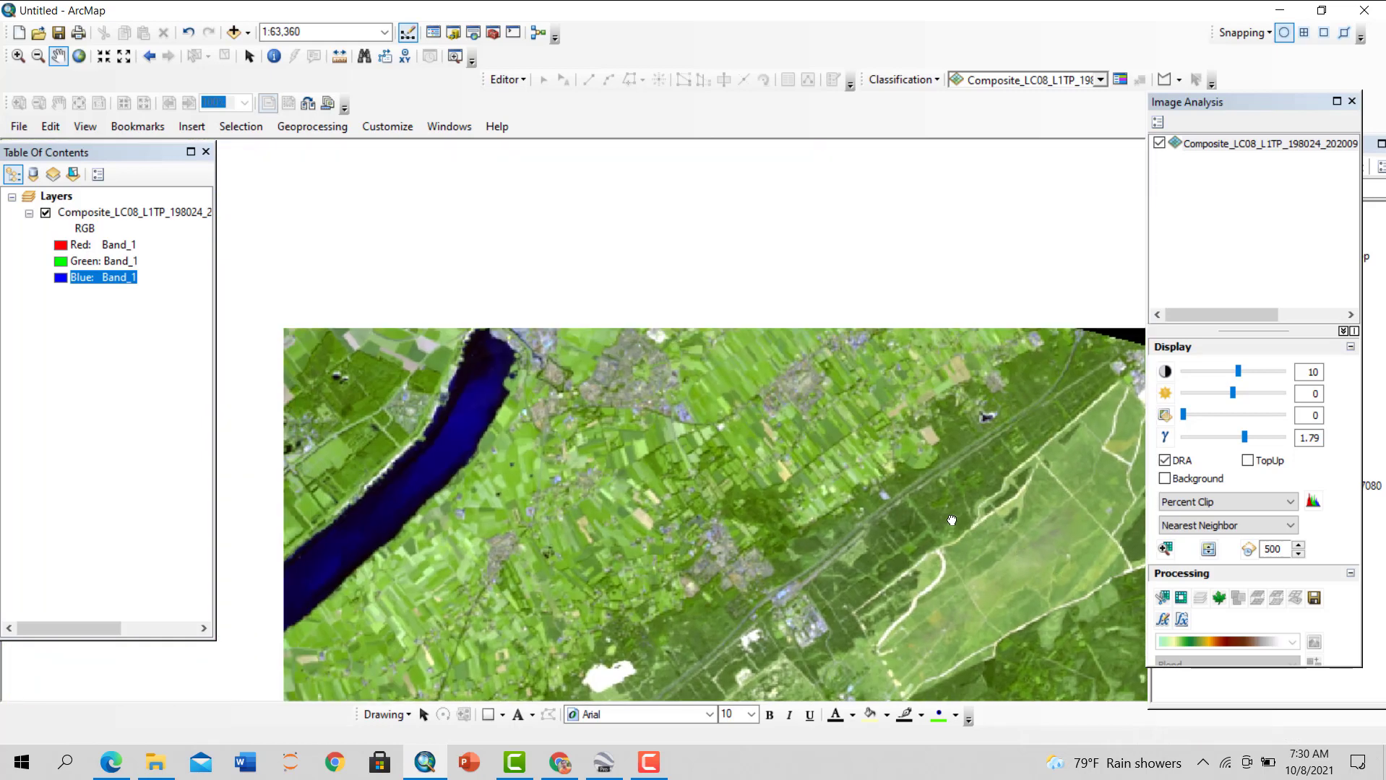
pyautogui.scroll(3, 831, 420)
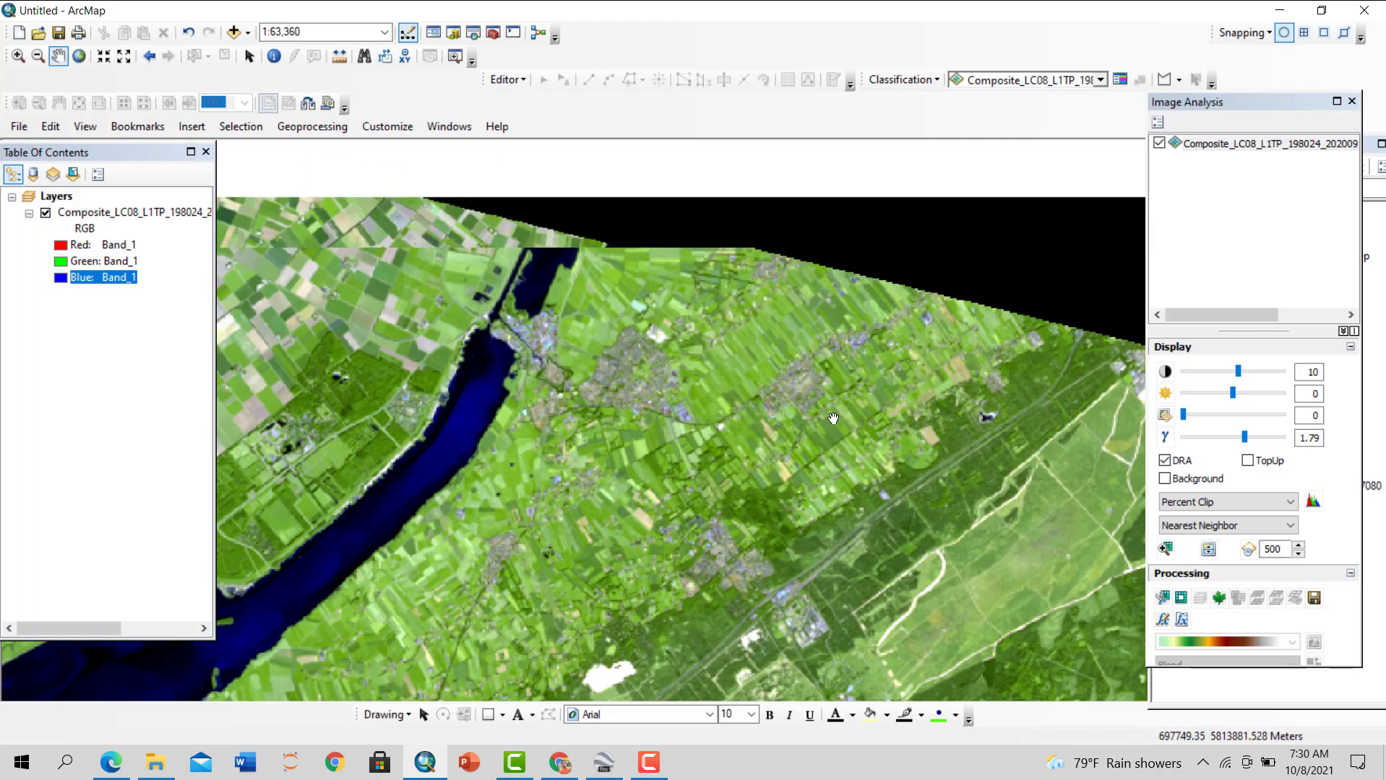
pyautogui.scroll(3, 549, 412)
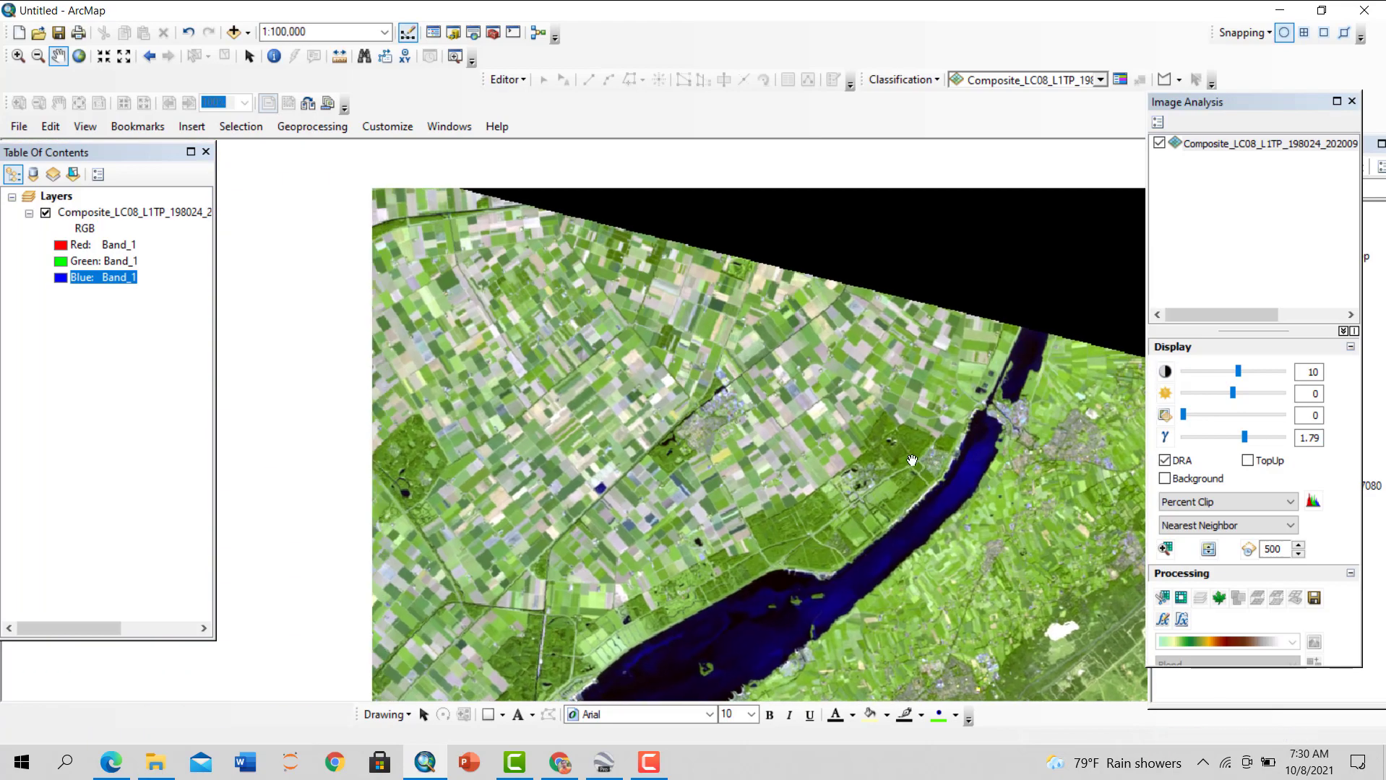
pyautogui.scroll(3, 578, 419)
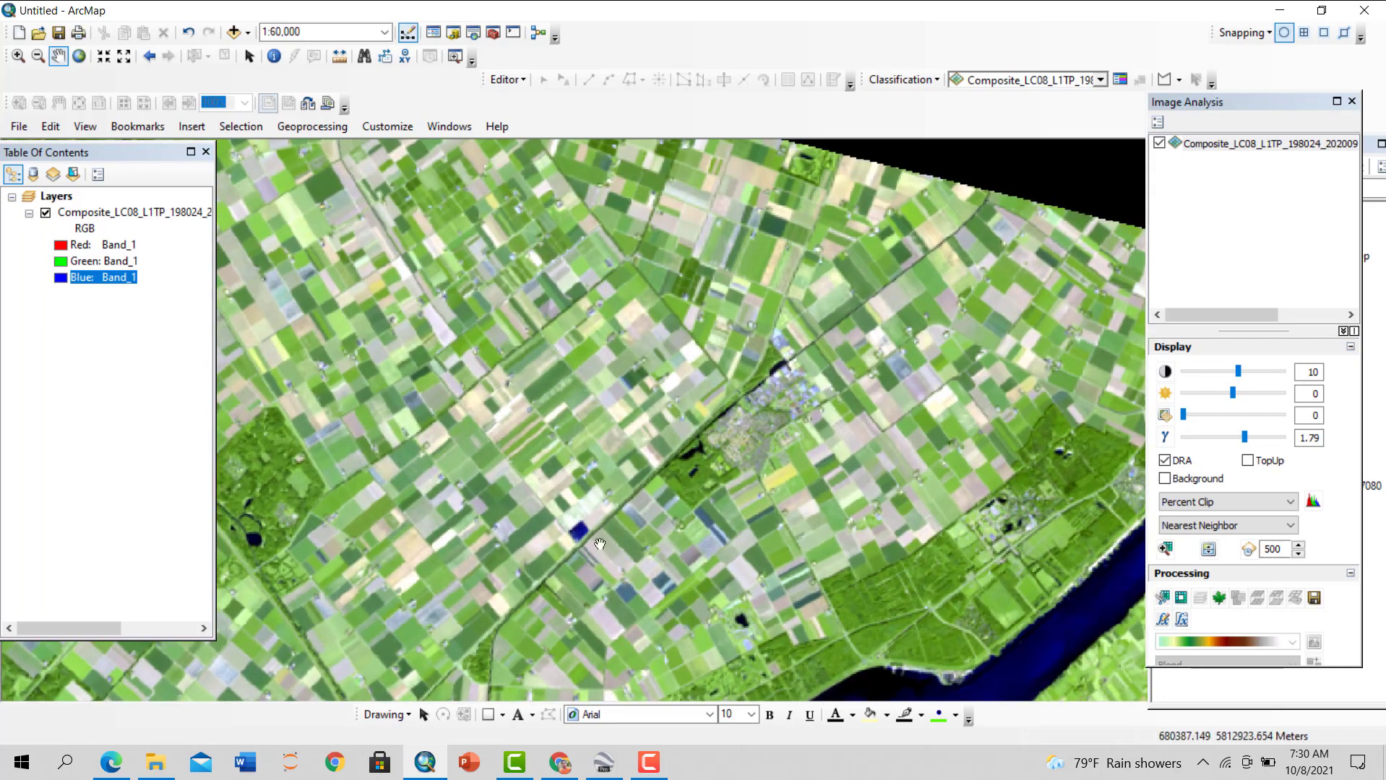
# Confirm the composite's NDVI options with red band 4, infrared band 5 and scientific output enabled
pyautogui.scroll(2, 655, 553)
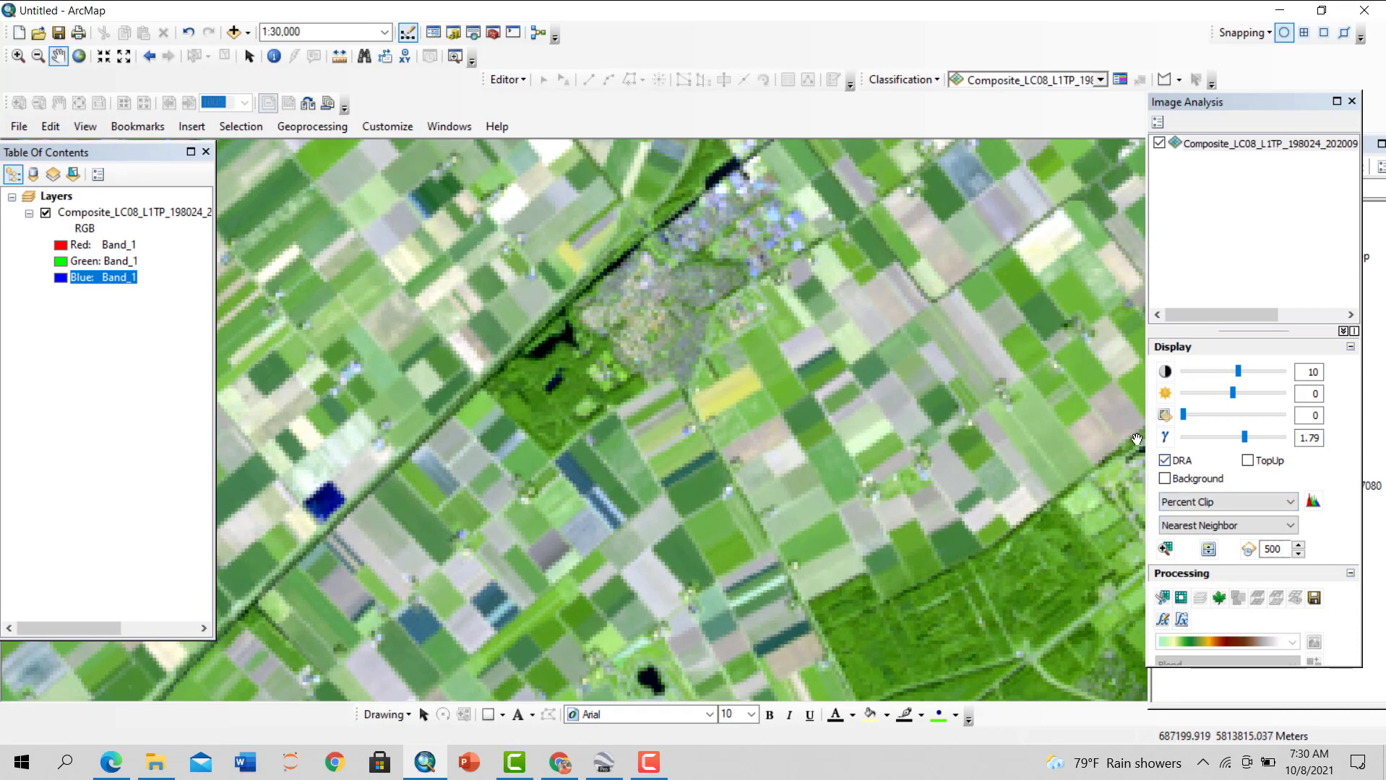
pyautogui.click(1222, 149)
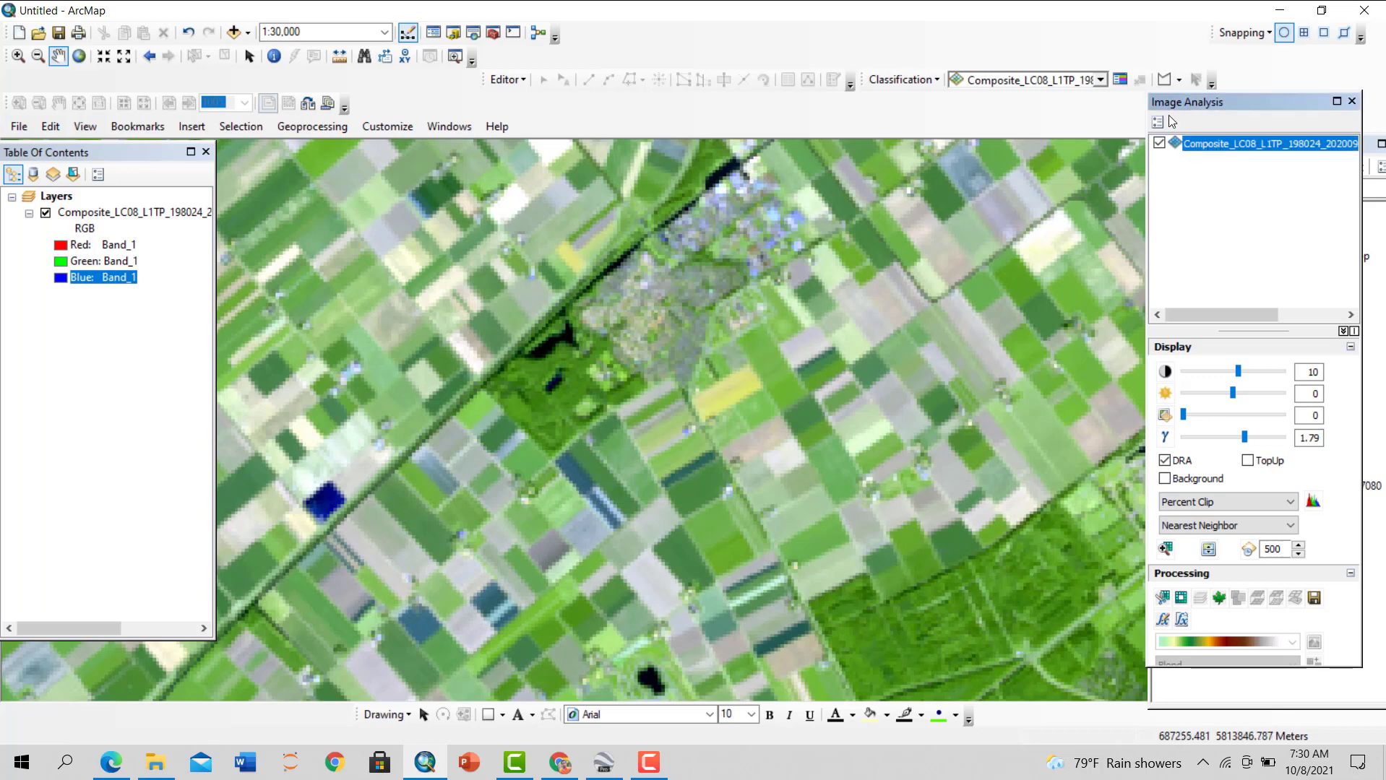
pyautogui.click(1157, 122)
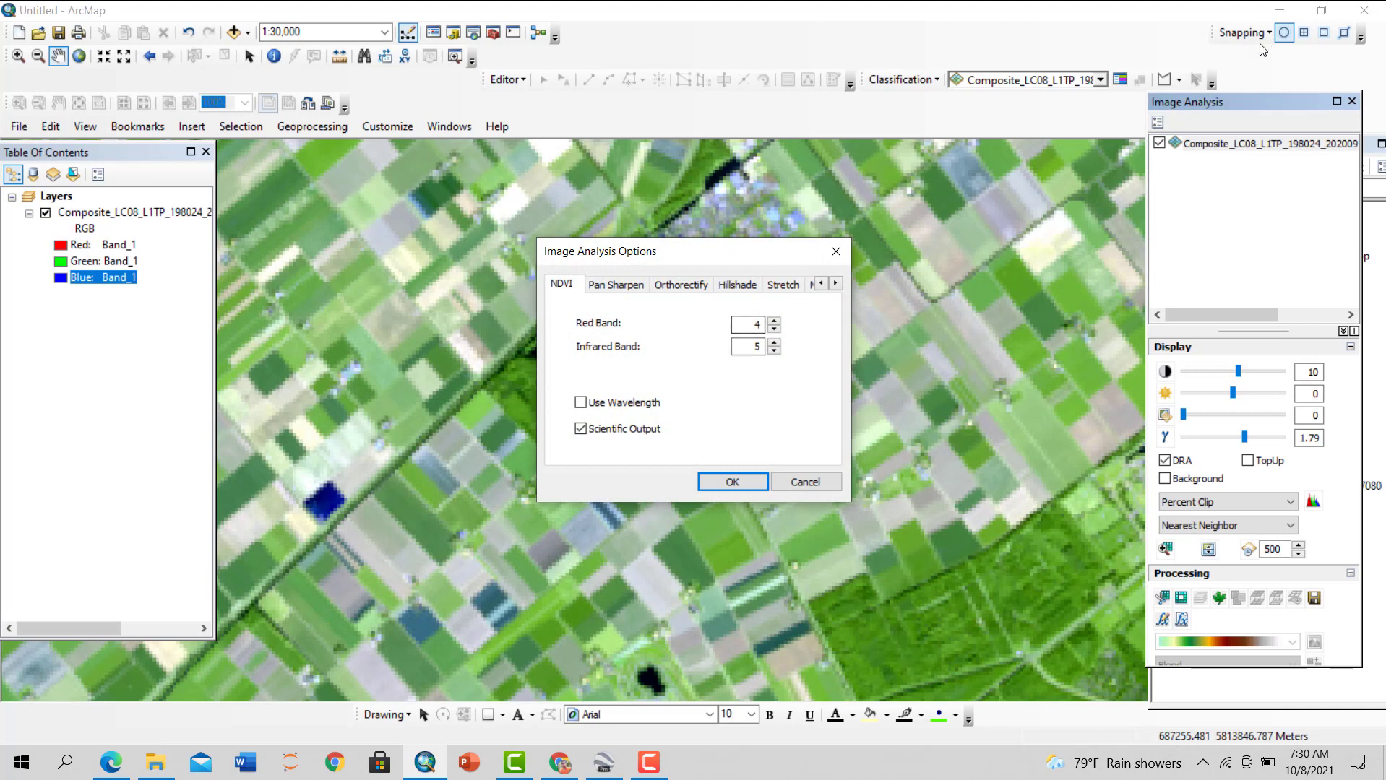
pyautogui.click(1158, 124)
pyautogui.click(750, 346)
pyautogui.doubleClick(753, 347)
pyautogui.doubleClick(753, 347)
pyautogui.click(732, 485)
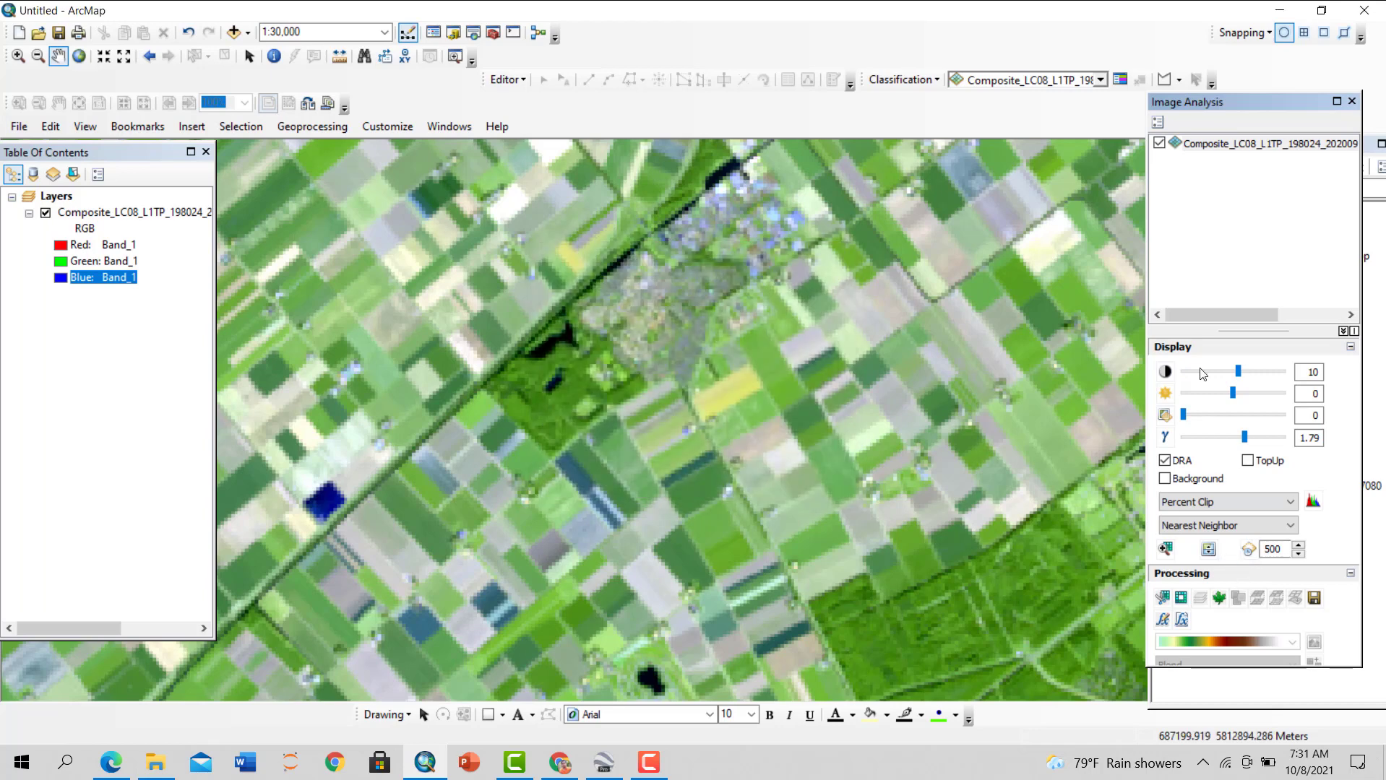
# Generate an NDVI layer from the composite and hide the composite layer beneath it
pyautogui.click(1238, 145)
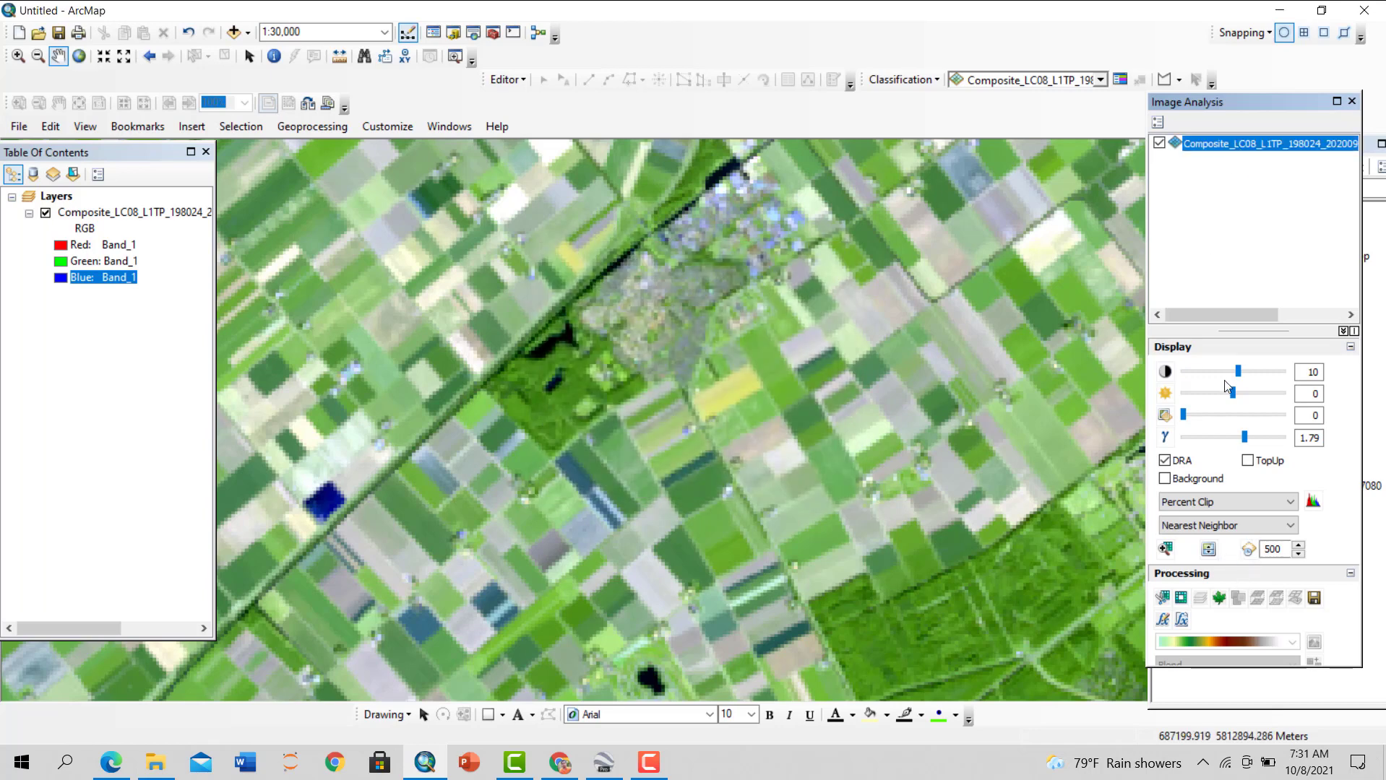
pyautogui.click(1219, 599)
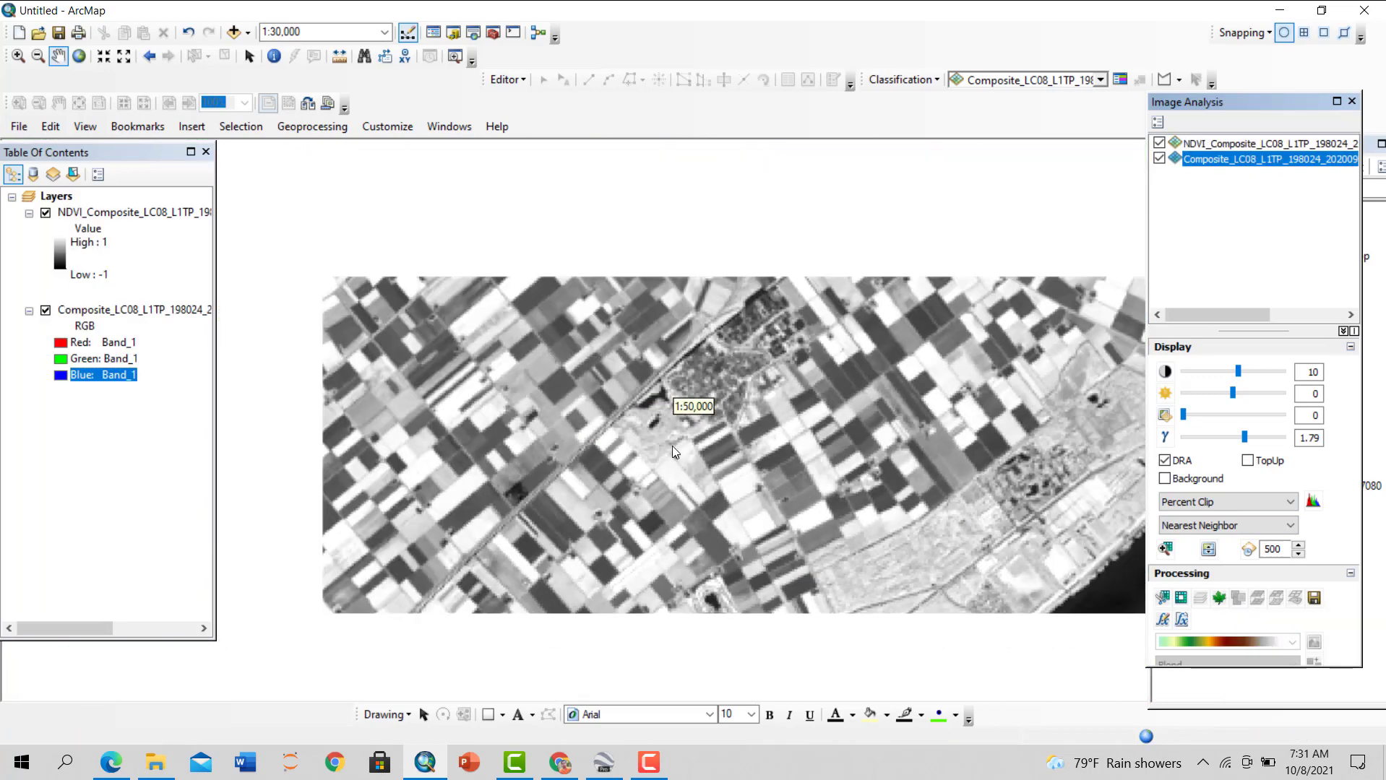
pyautogui.scroll(-2, 673, 446)
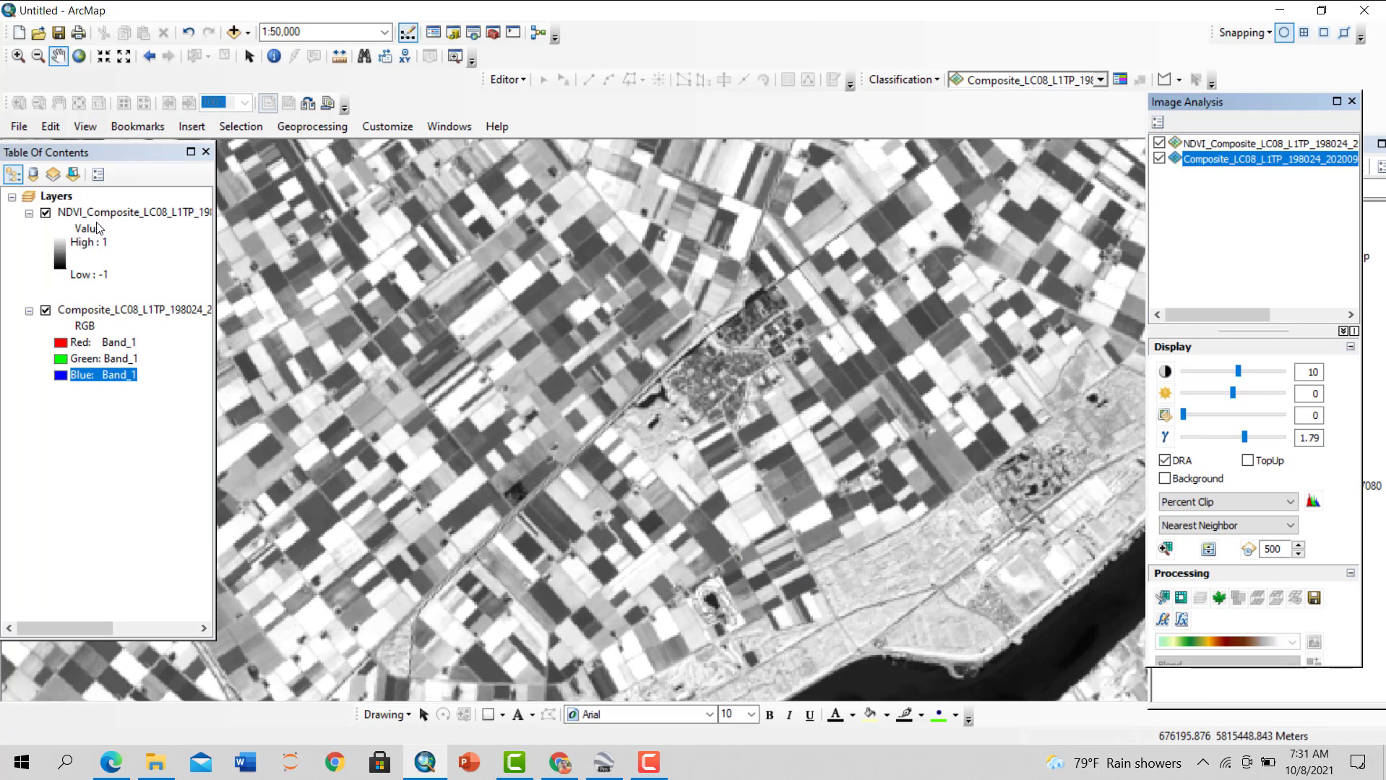
pyautogui.click(47, 309)
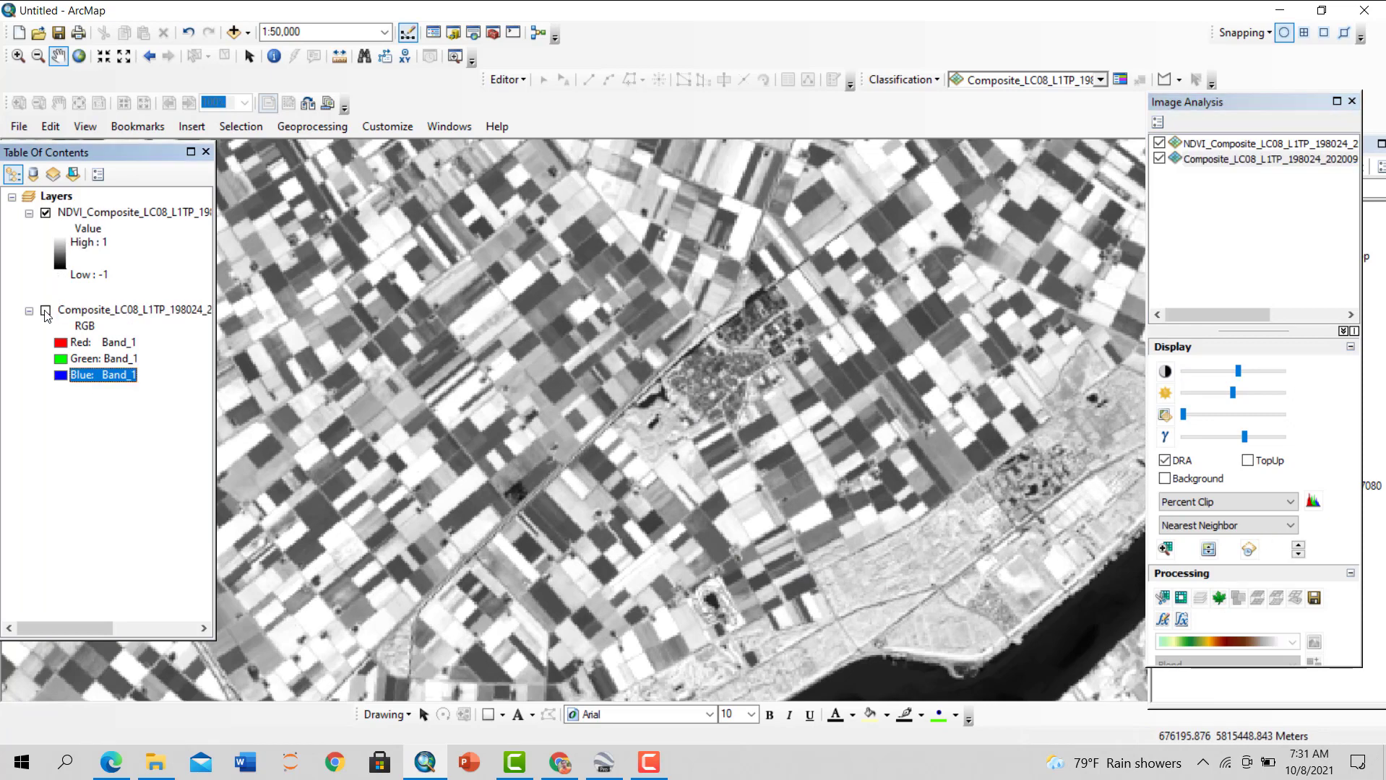
# Switch the NDVI layer's symbology from stretched to classified, computing the required histogram
pyautogui.rightClick(108, 217)
pyautogui.click(163, 485)
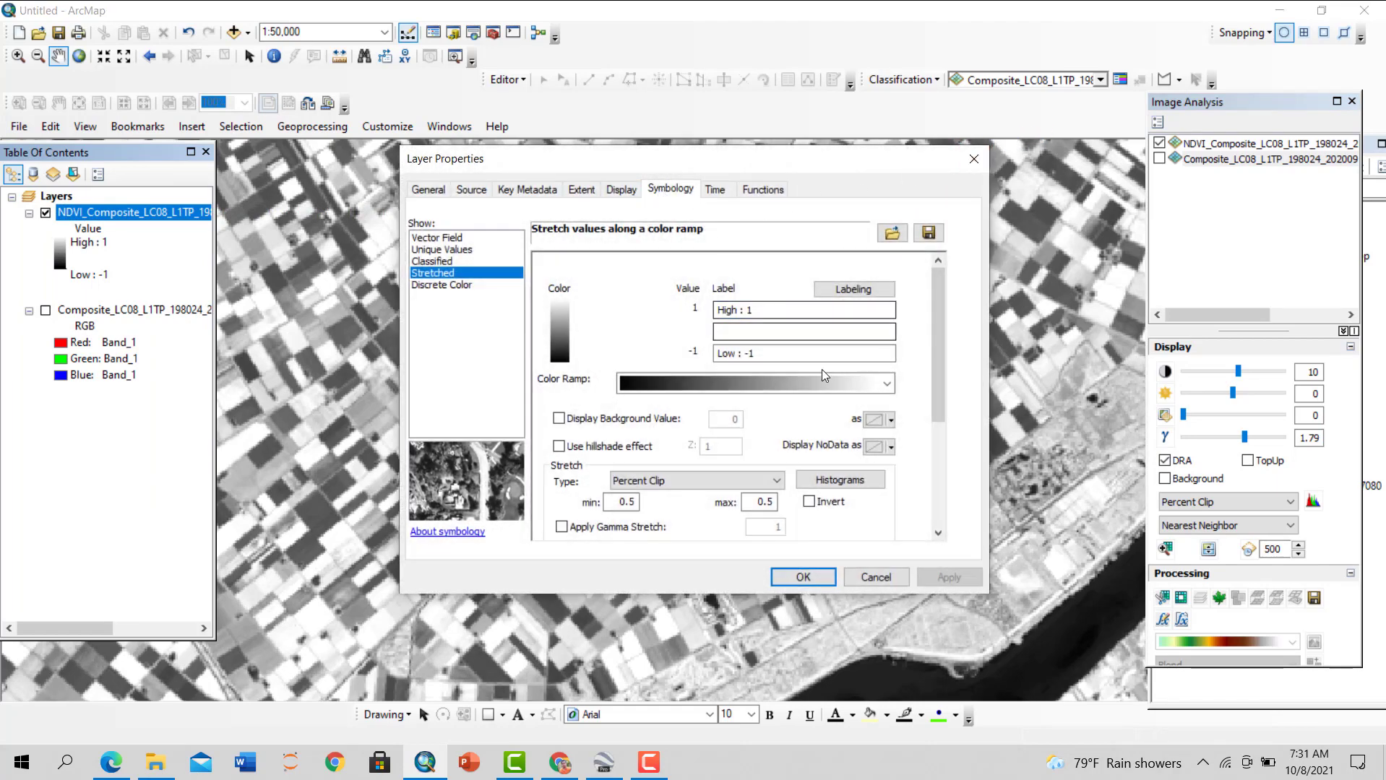
pyautogui.click(434, 260)
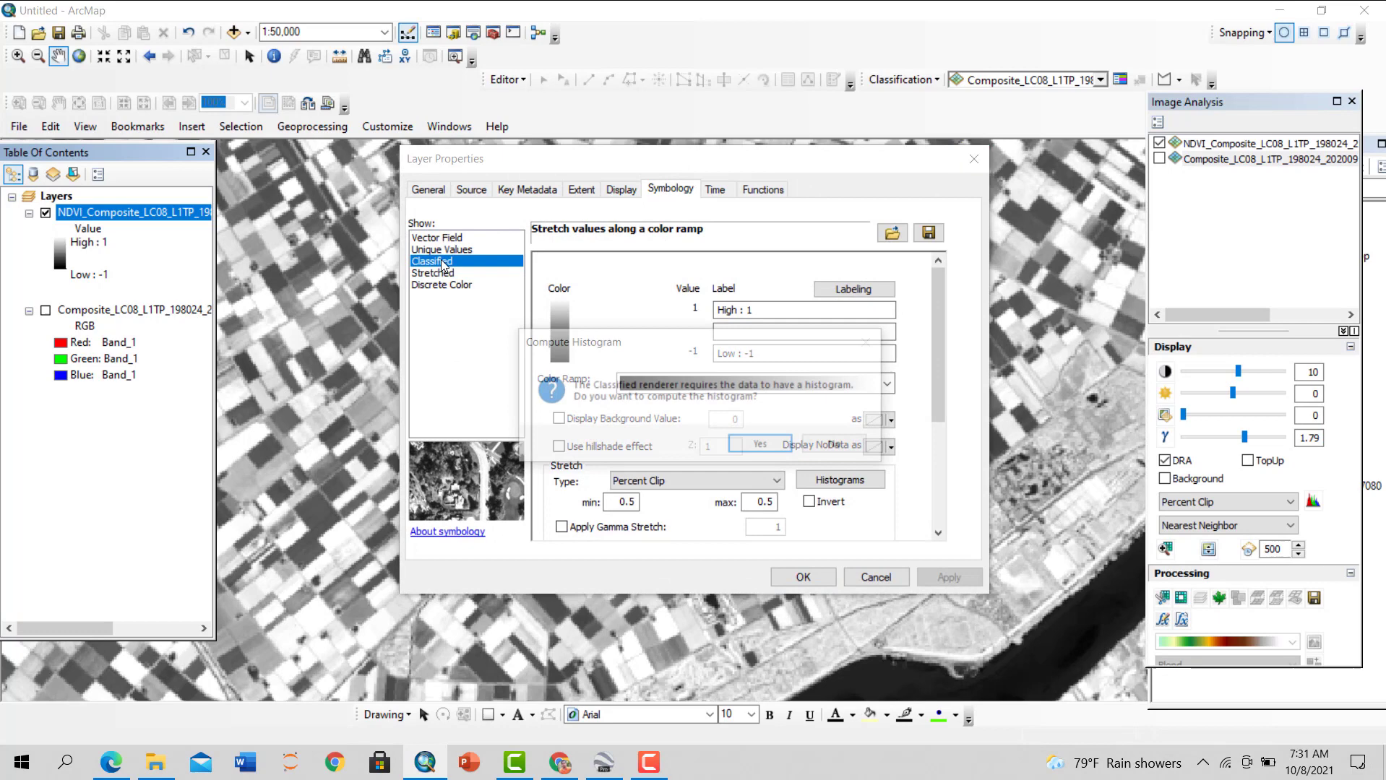
pyautogui.click(753, 445)
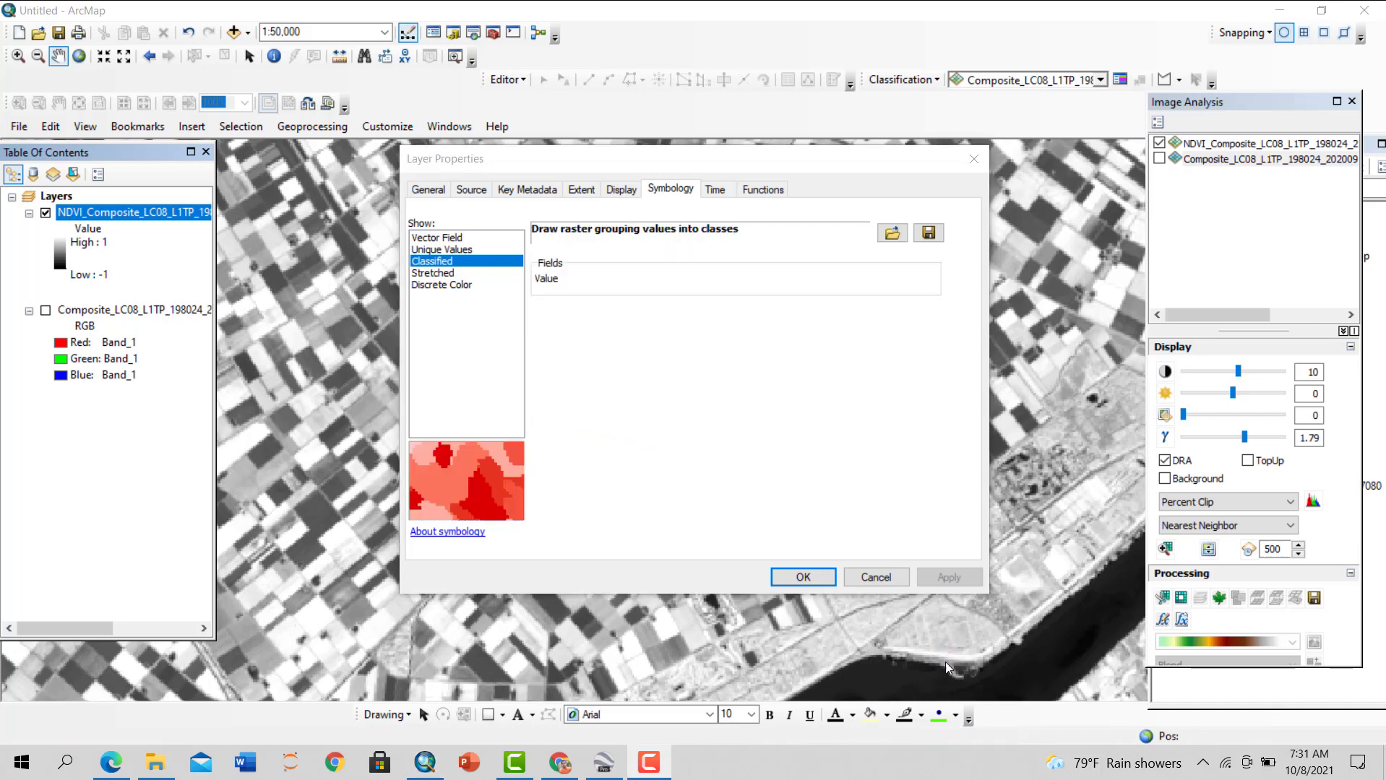
# Classify the NDVI layer into two classes with a manual break at 0.2 and apply the symbology
pyautogui.click(898, 319)
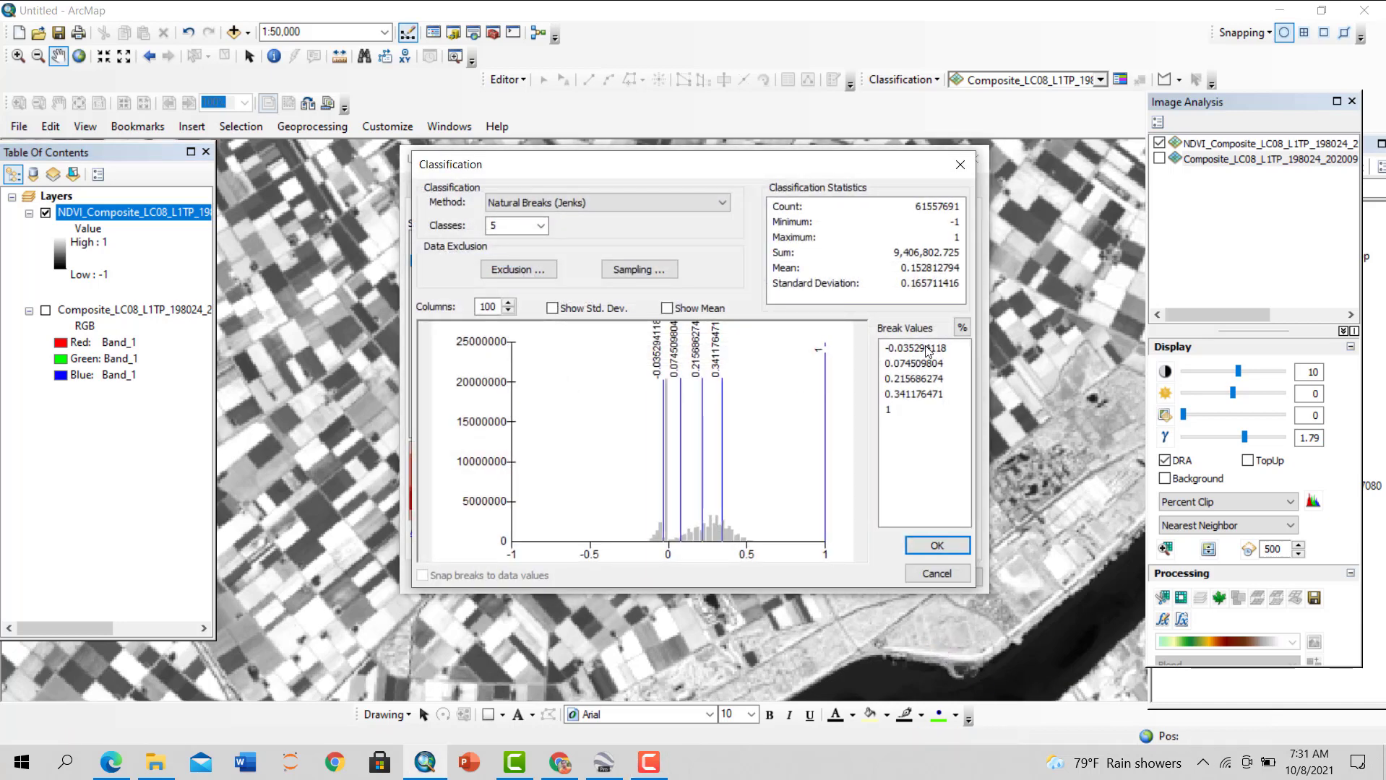
pyautogui.click(539, 226)
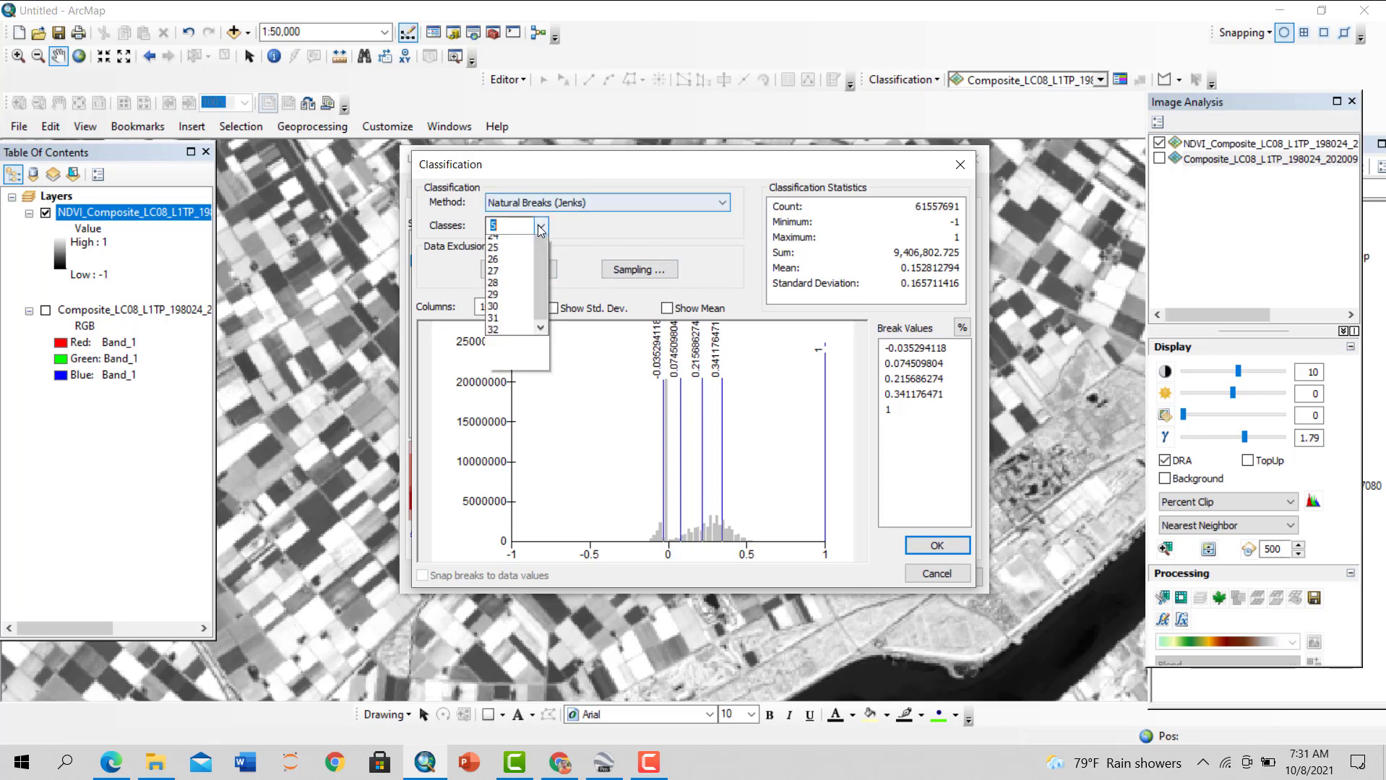
pyautogui.scroll(1, 496, 265)
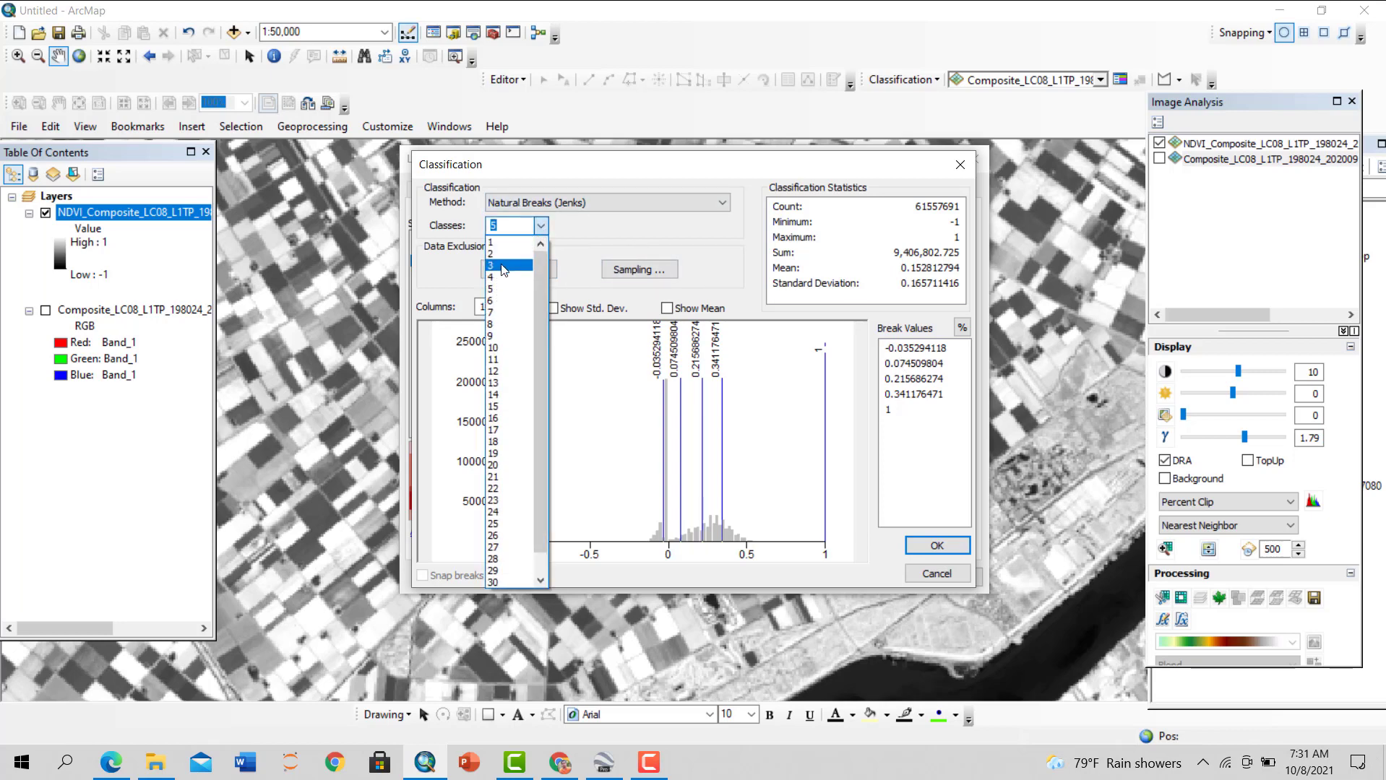
pyautogui.click(497, 254)
pyautogui.click(905, 349)
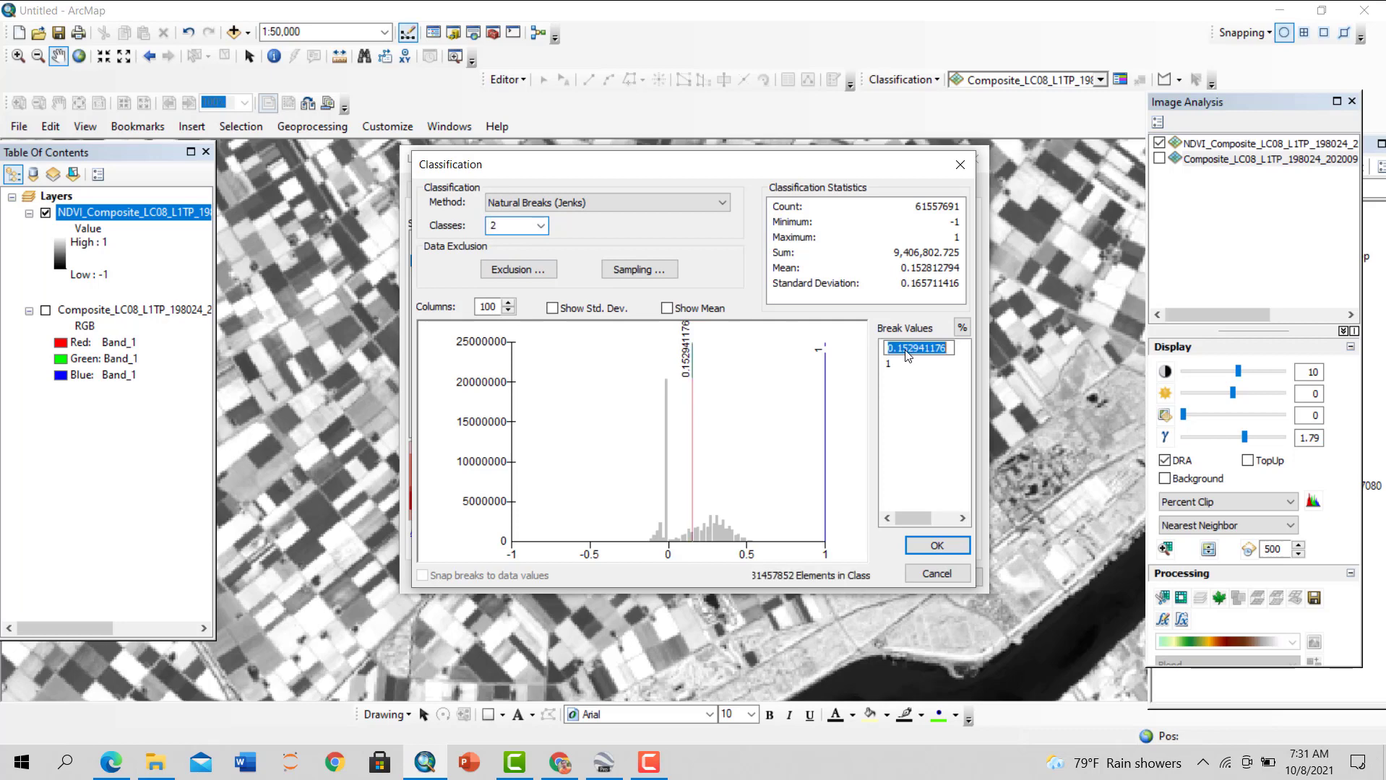
pyautogui.write('.2')
pyautogui.press('Return')
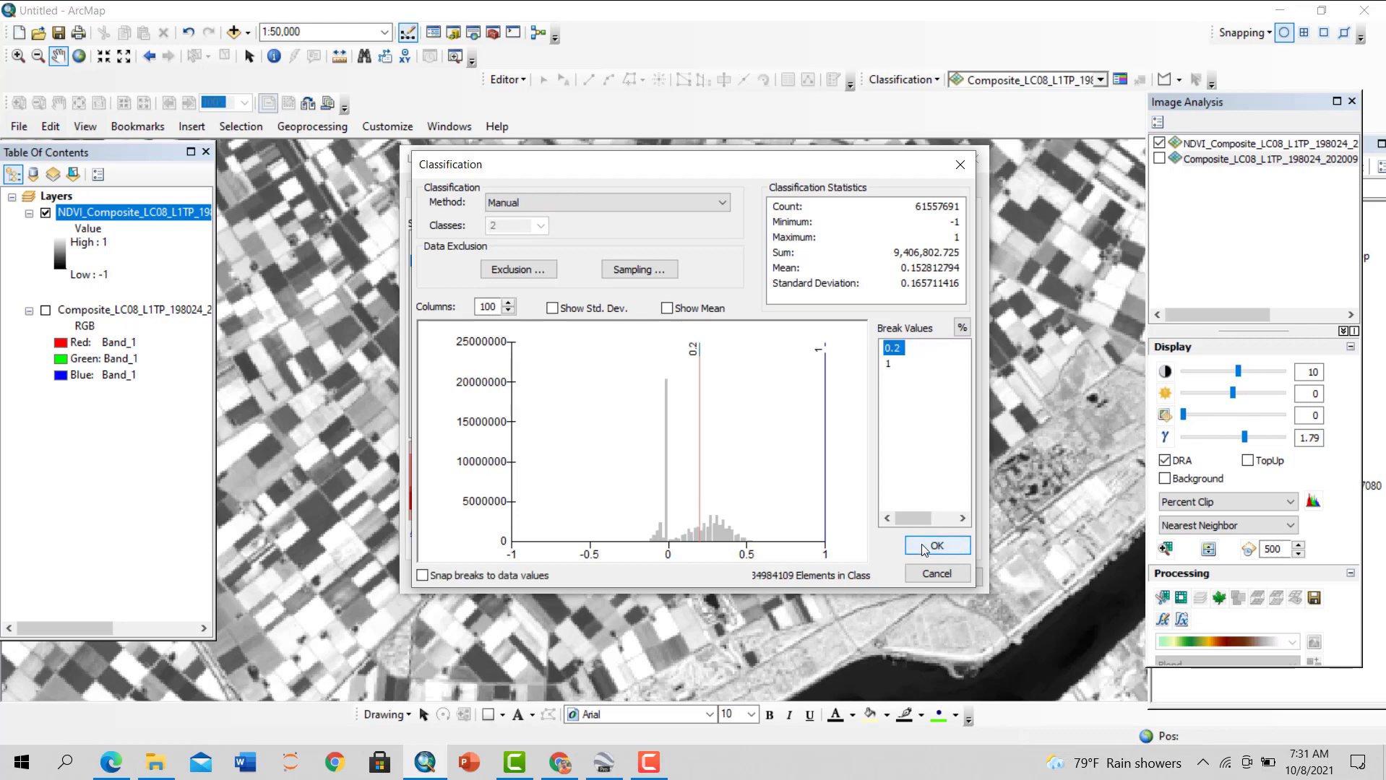
pyautogui.click(927, 547)
pyautogui.click(940, 582)
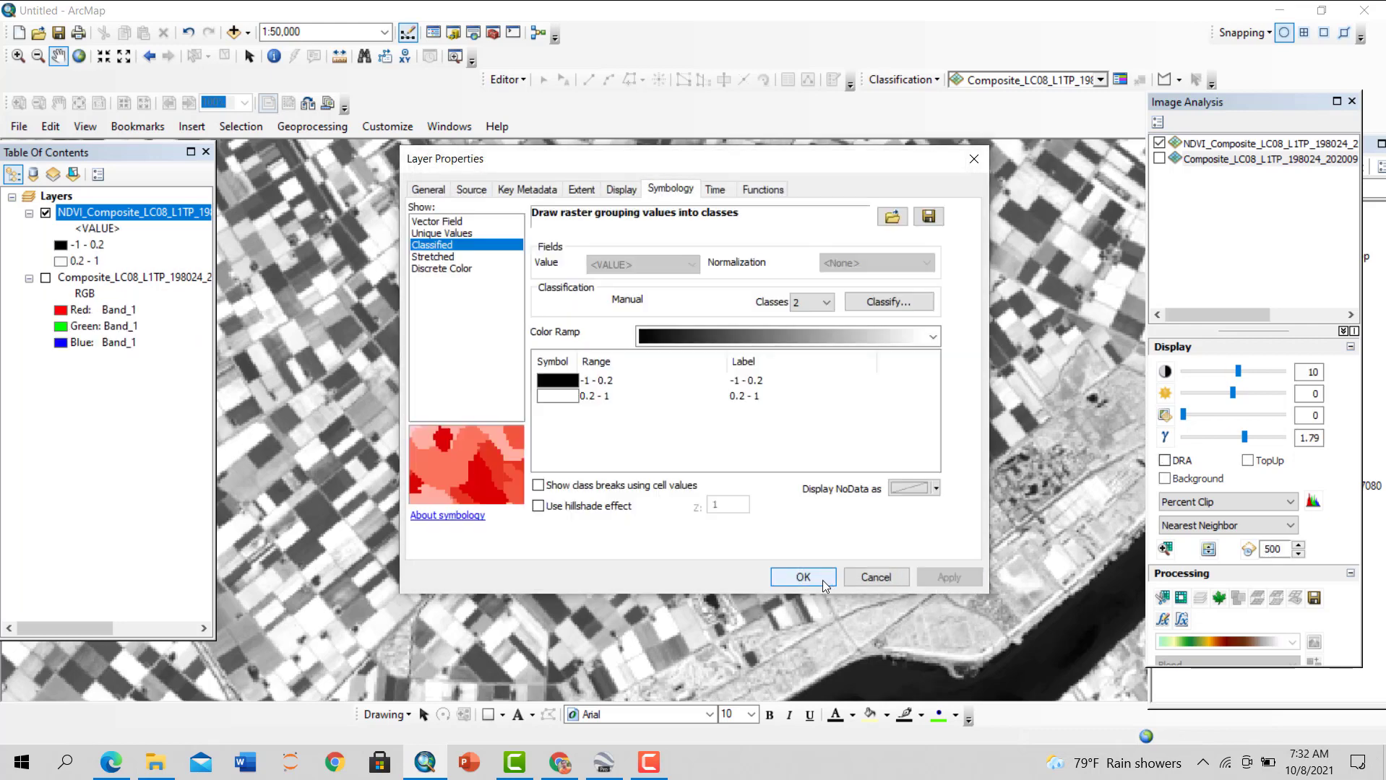
pyautogui.click(784, 577)
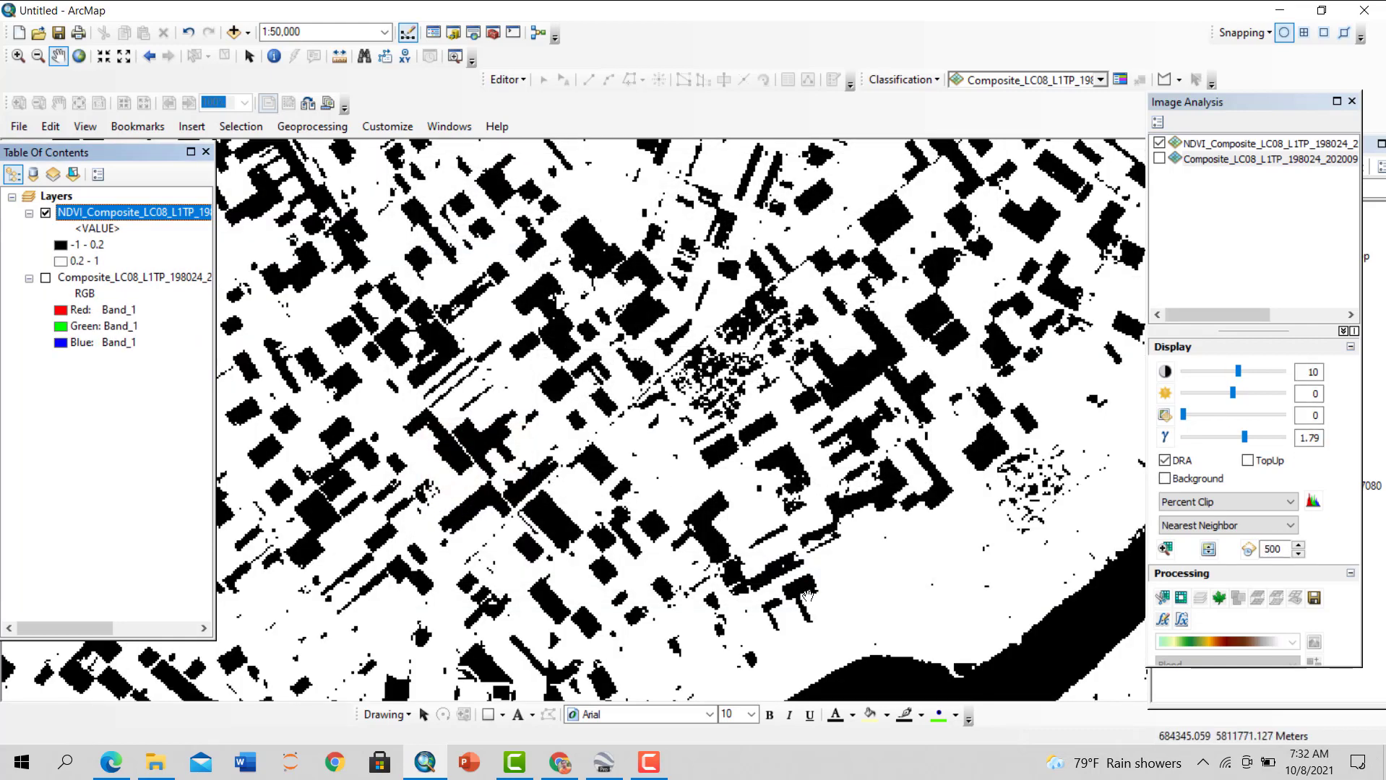
# Recolour the two NDVI classes with the ramp running from yellow through red and magenta to blue
pyautogui.rightClick(116, 212)
pyautogui.click(145, 473)
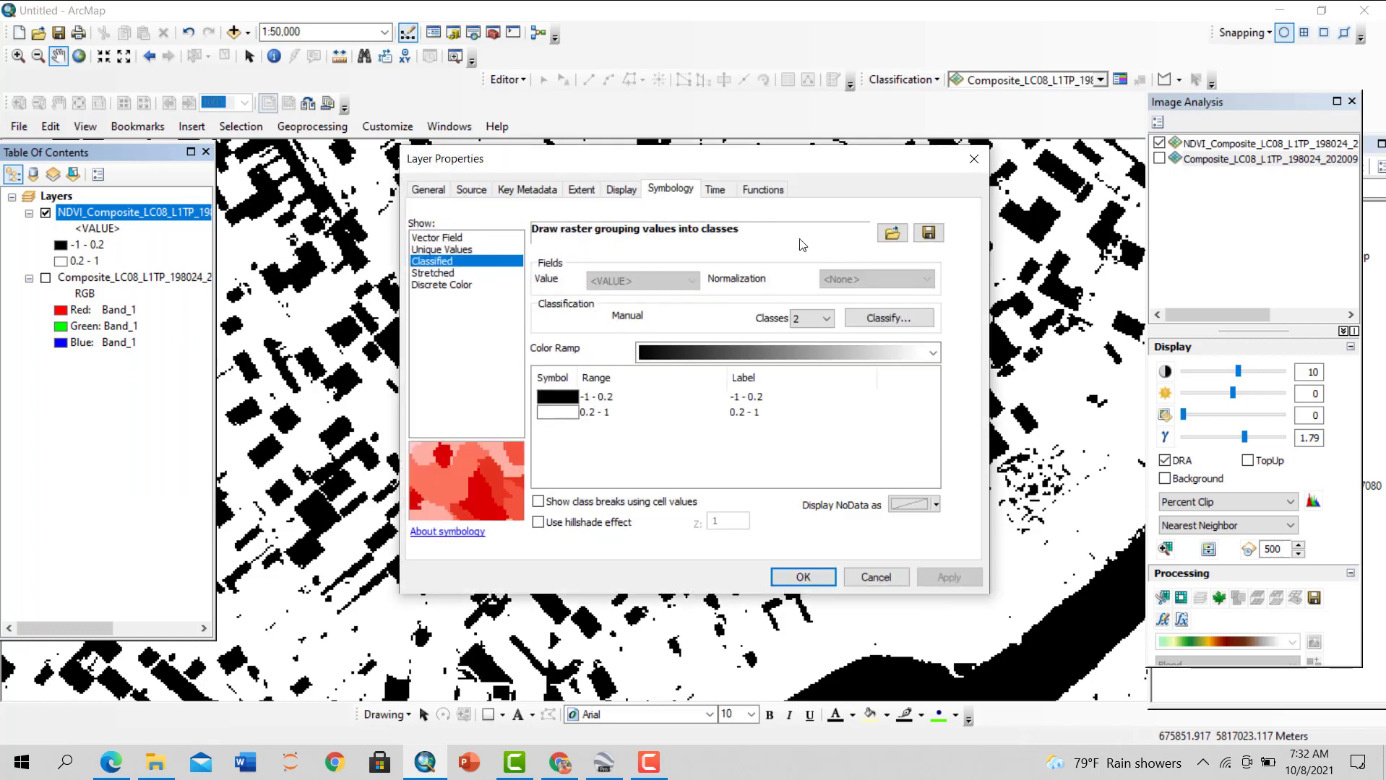
pyautogui.click(908, 316)
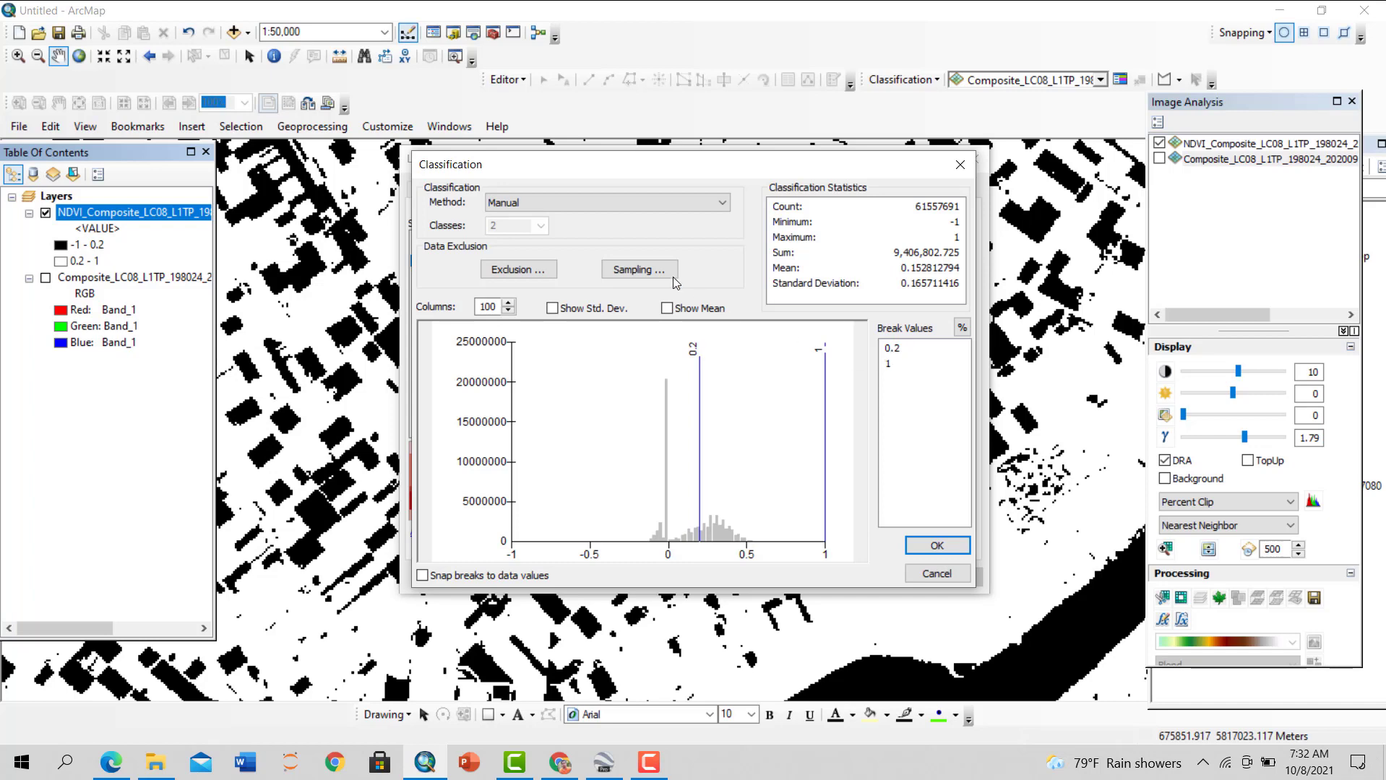
pyautogui.click(963, 547)
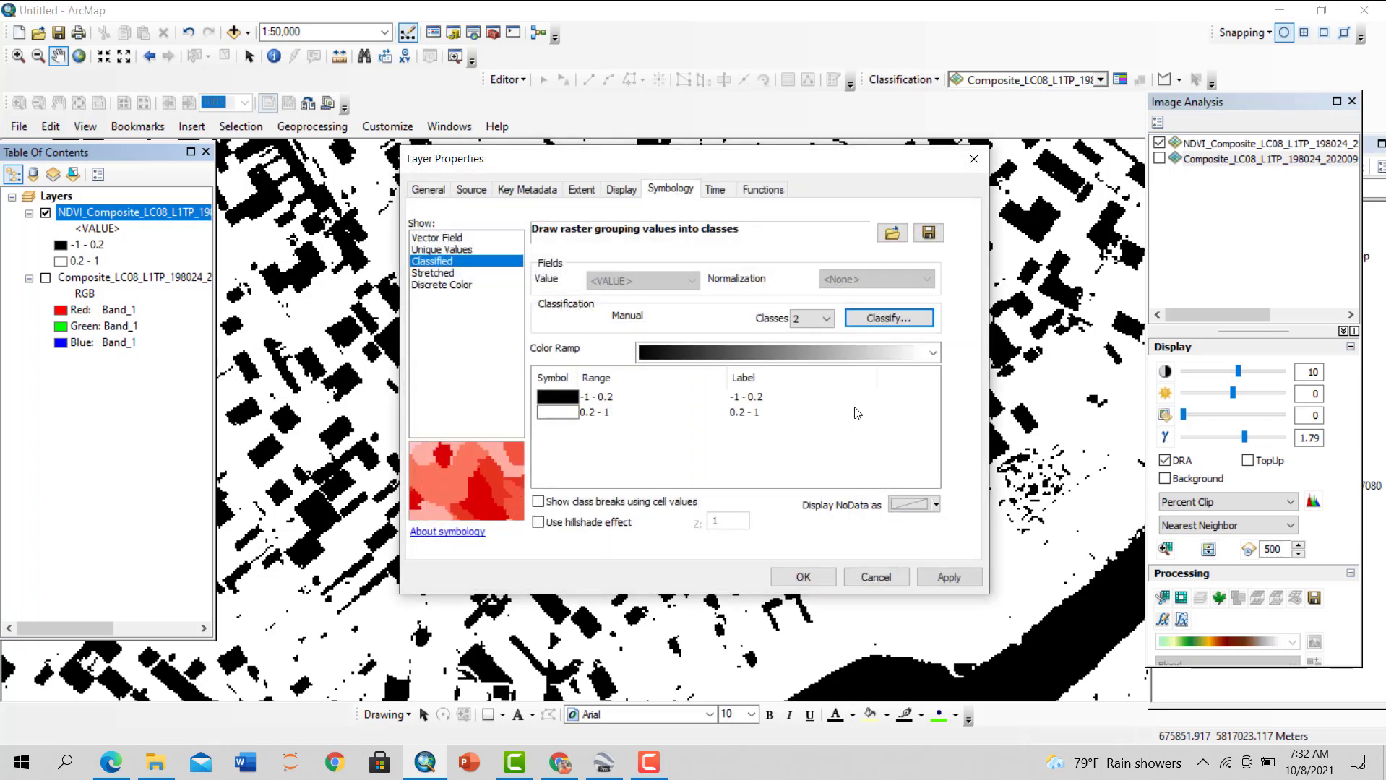
pyautogui.click(851, 353)
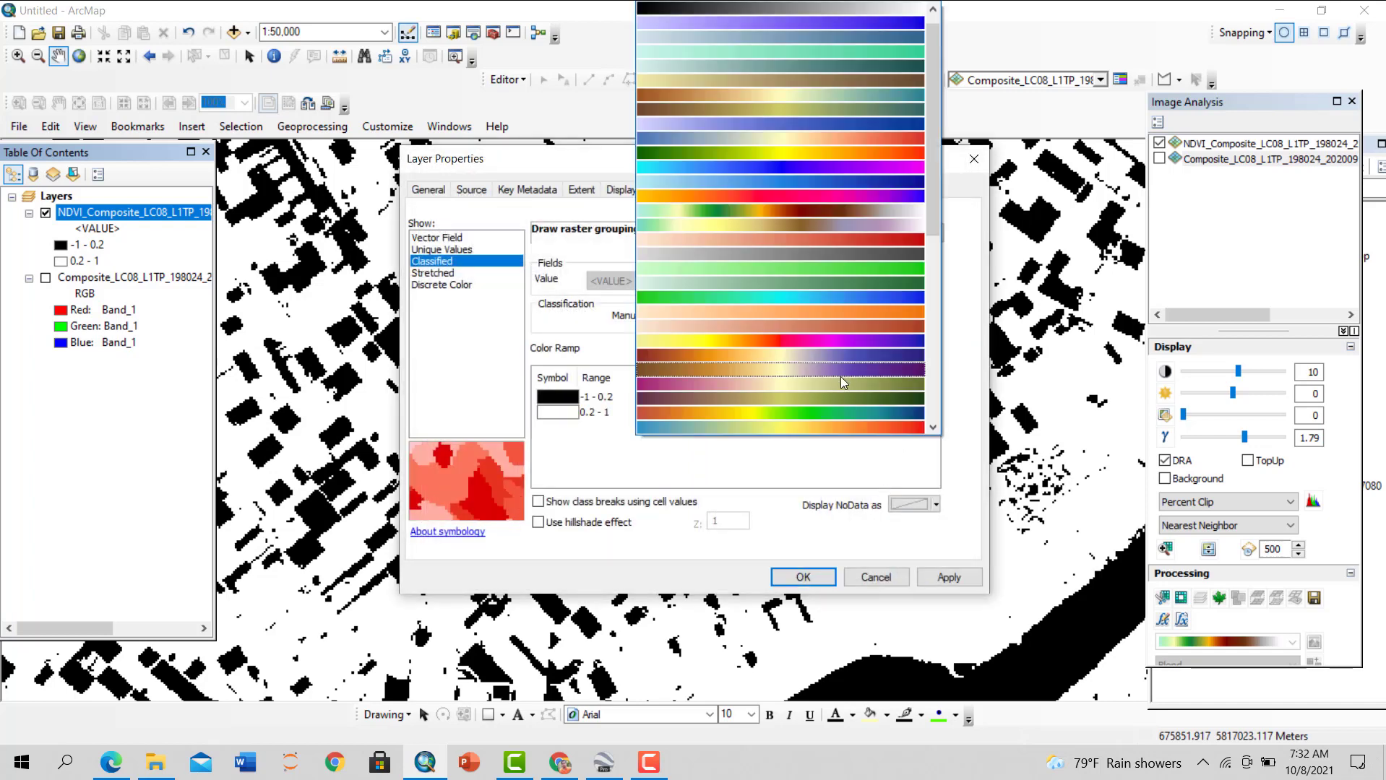
pyautogui.click(886, 340)
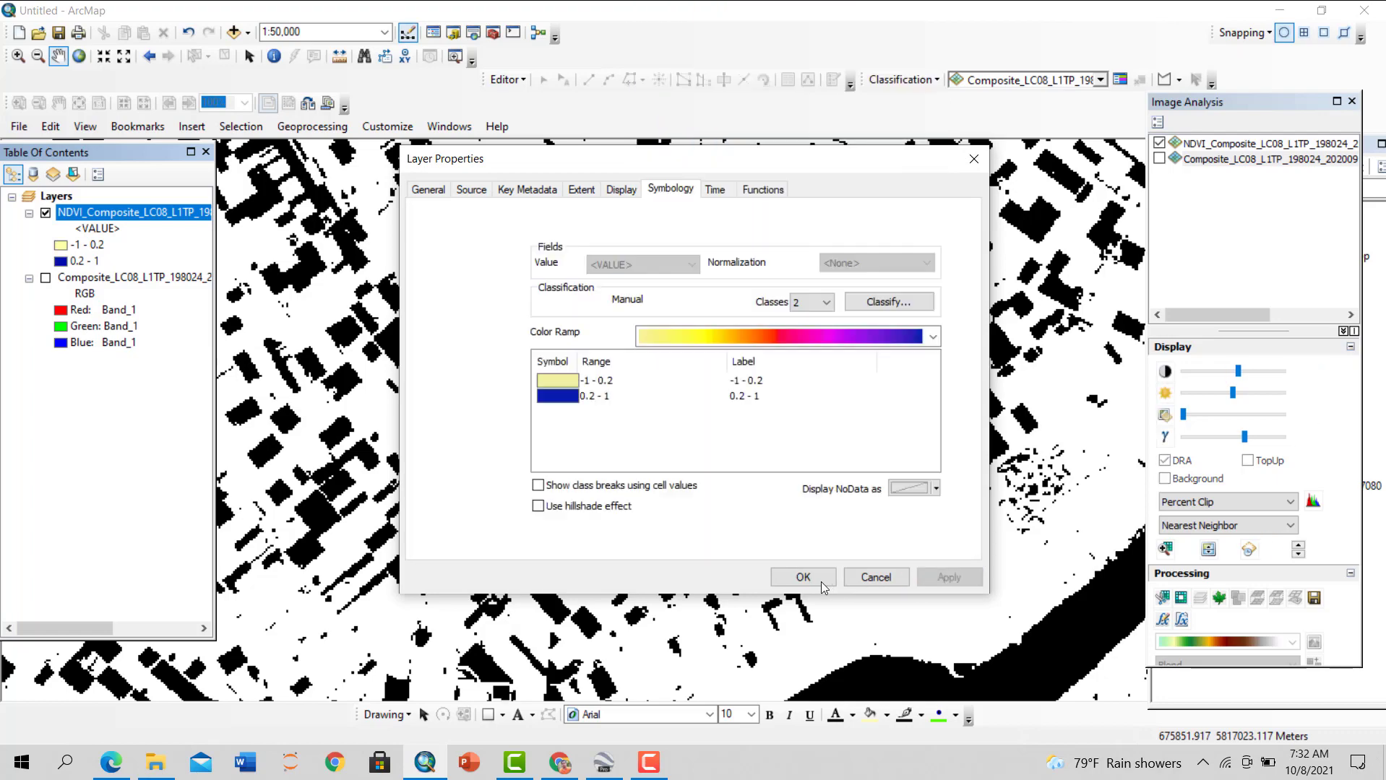
pyautogui.click(803, 578)
# Examine the two NDVI classes across the waterway, polder fields and towns to the southeast, between 1:100,000 and 1:62,500
pyautogui.scroll(3, 724, 471)
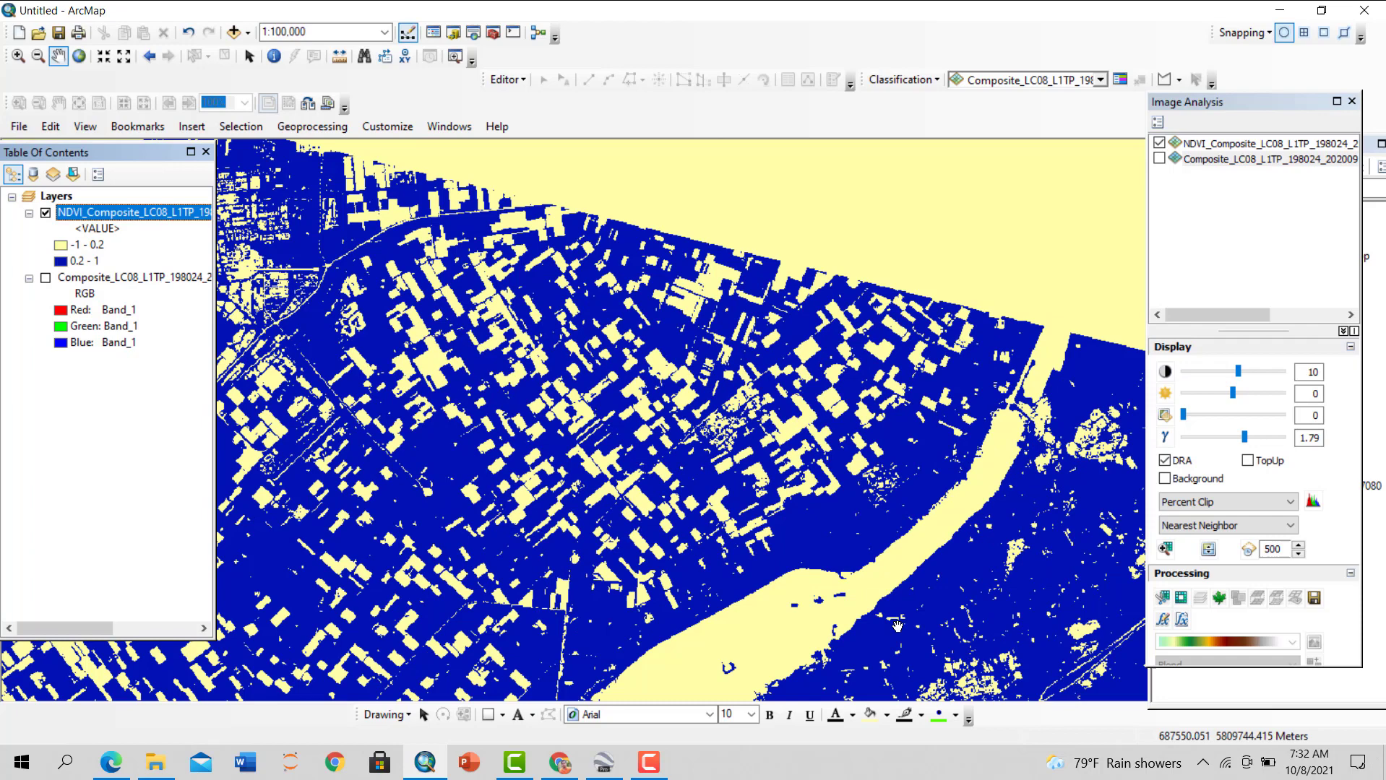
pyautogui.moveTo(736, 499); pyautogui.dragTo(870, 426)
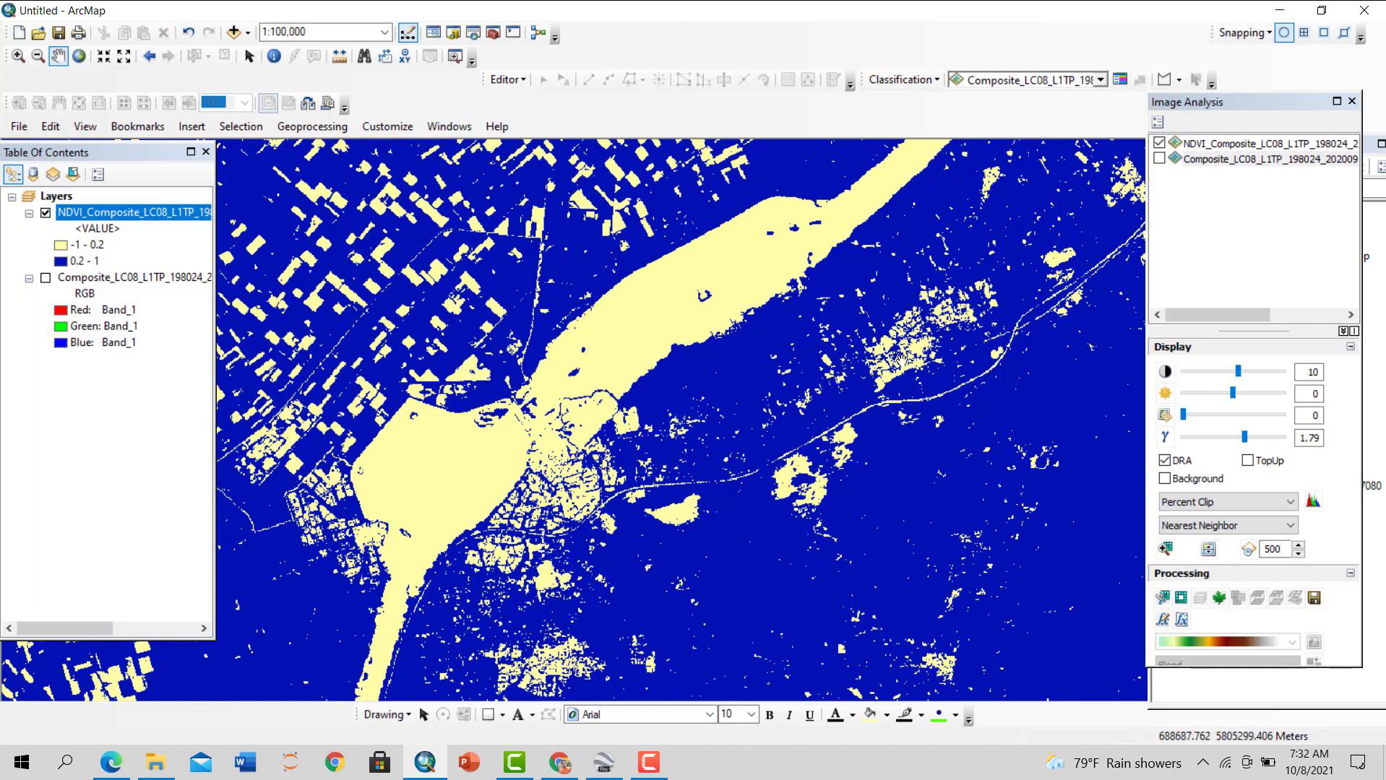
pyautogui.moveTo(934, 373); pyautogui.dragTo(833, 409)
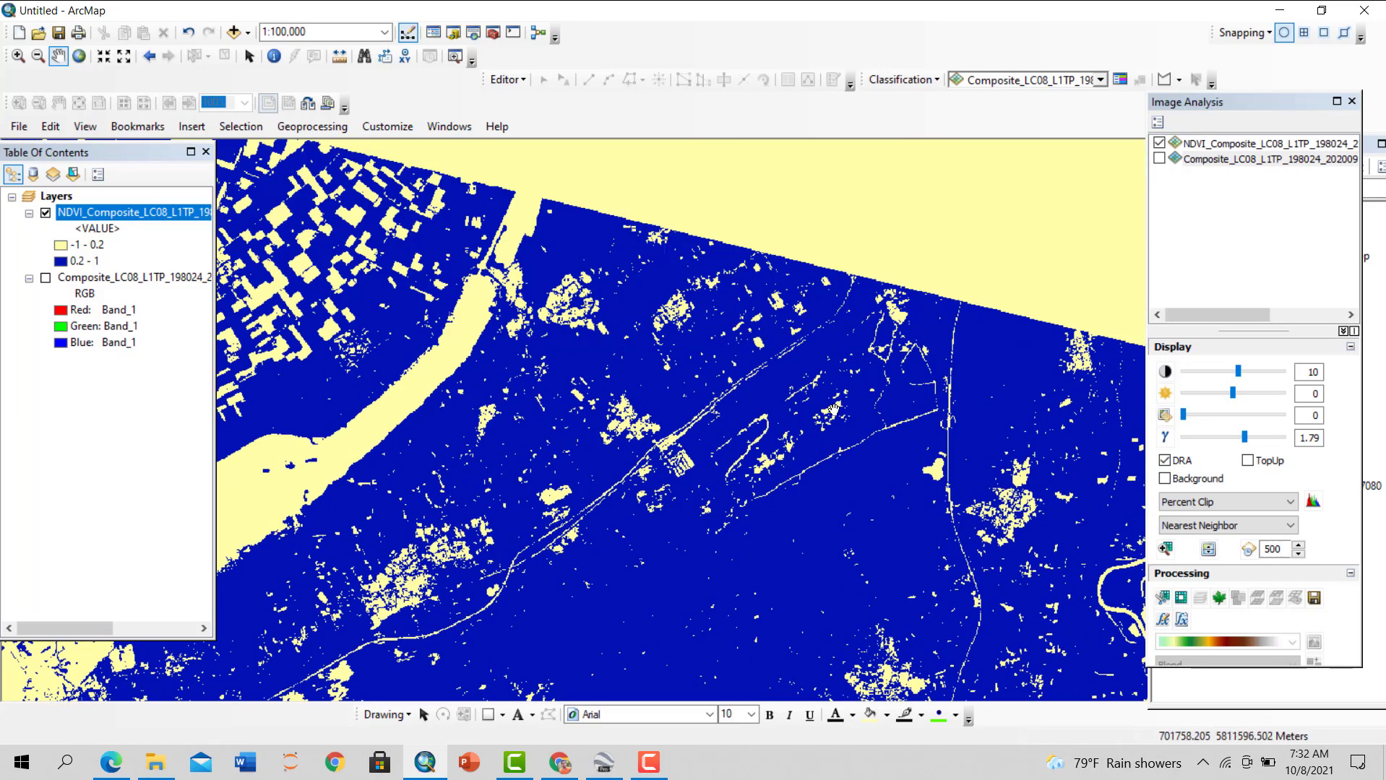
pyautogui.scroll(2, 833, 409)
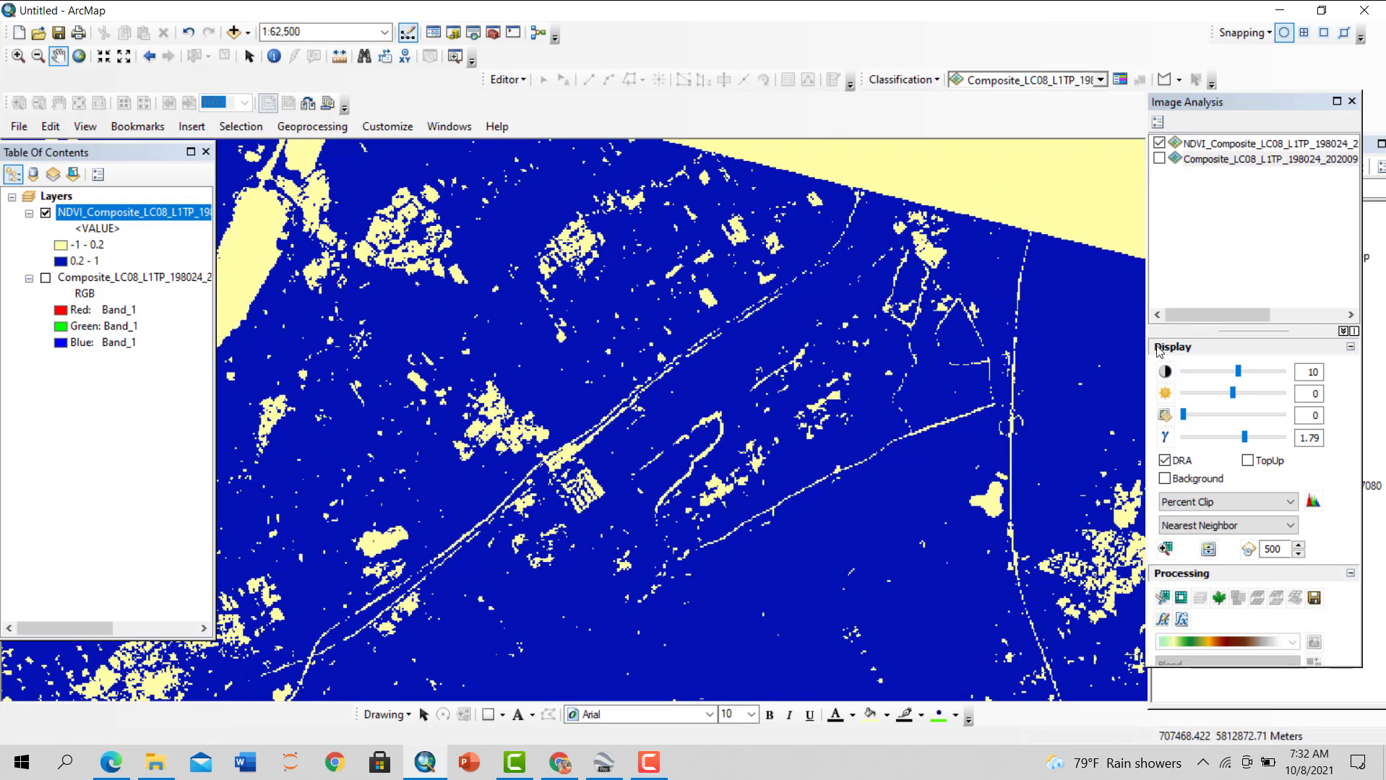
# Activate layer swiping for the NDVI layer and turn the composite back on beneath it
pyautogui.click(1231, 146)
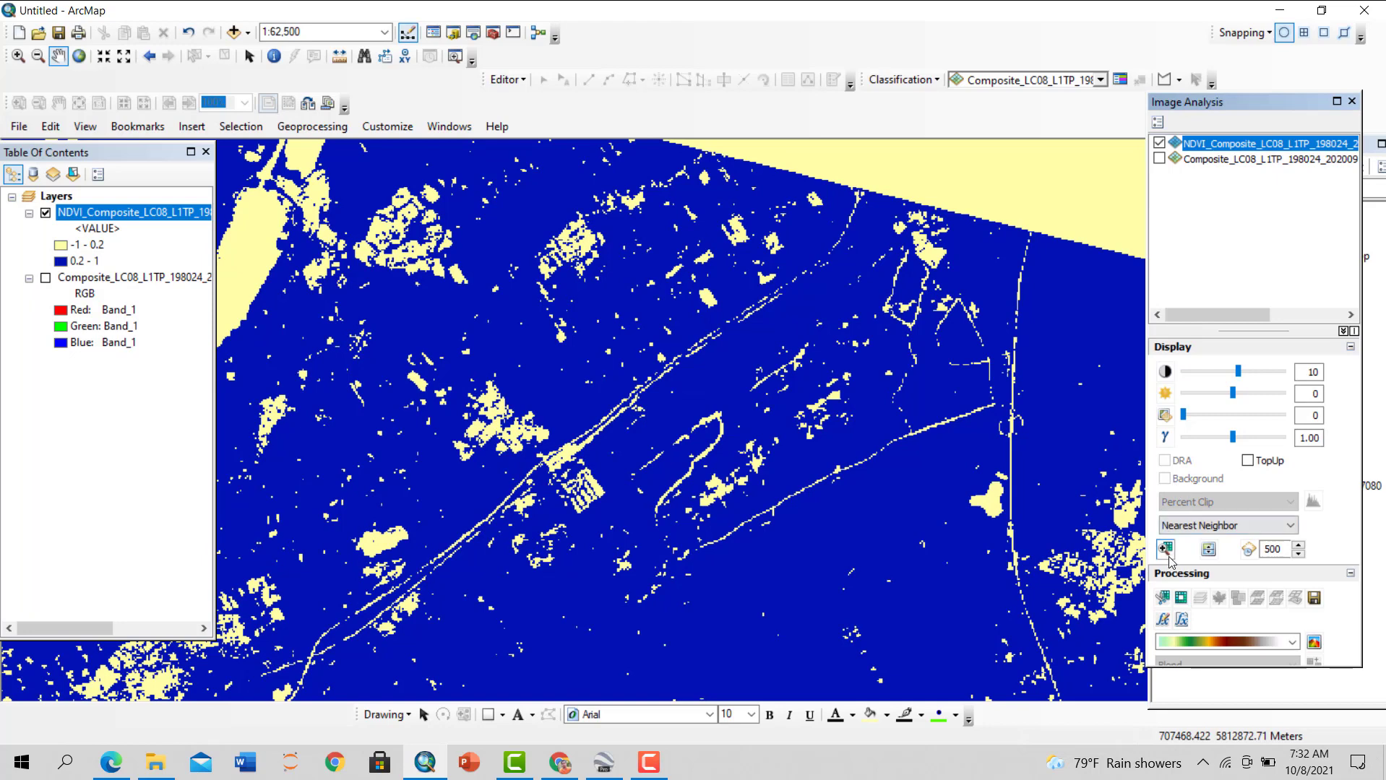
pyautogui.click(1208, 551)
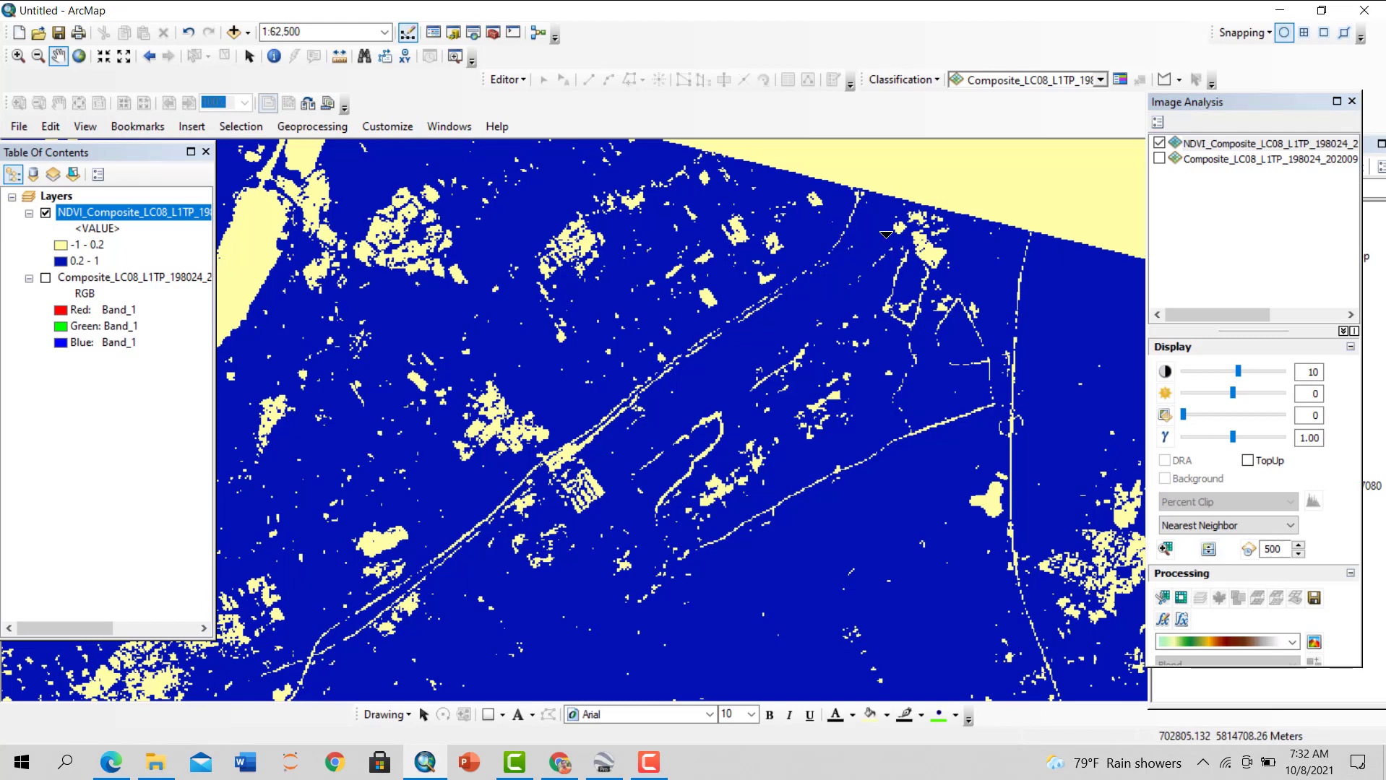
pyautogui.moveTo(915, 264); pyautogui.dragTo(914, 347)
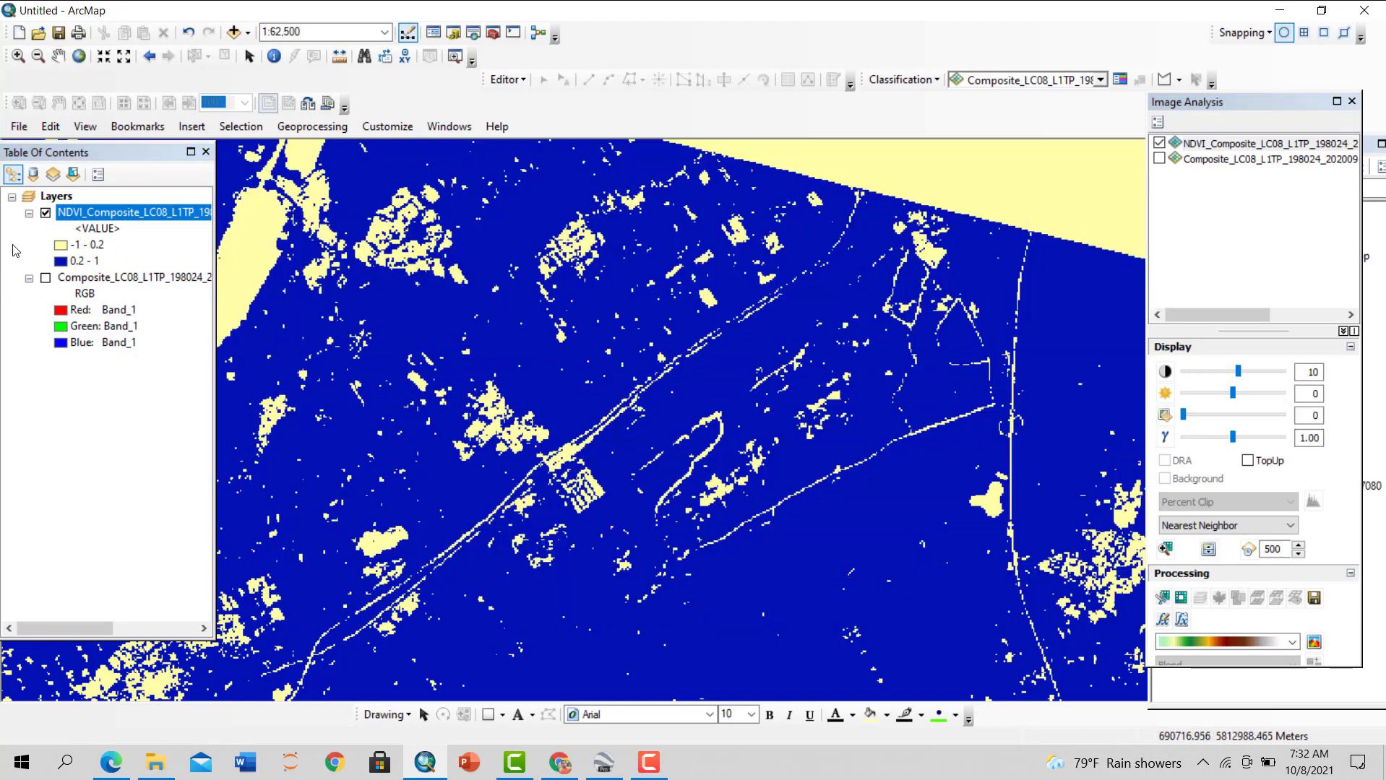
pyautogui.click(45, 277)
# Swipe the NDVI classes against the false-colour composite over the roads, open ground and towns, between 1:24,000 and 1:62,500
pyautogui.moveTo(822, 378); pyautogui.dragTo(850, 462)
pyautogui.scroll(4, 895, 398)
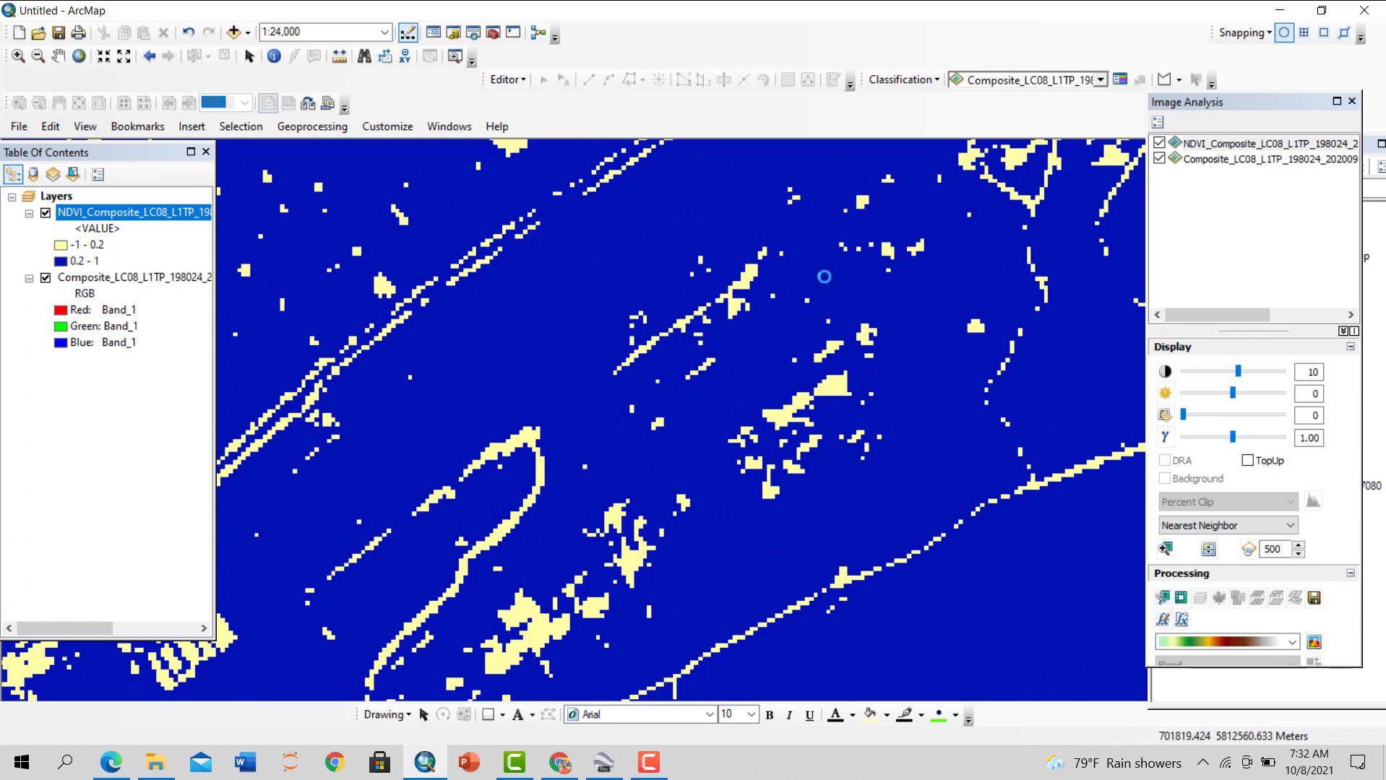
pyautogui.moveTo(824, 277); pyautogui.dragTo(973, 388)
pyautogui.moveTo(855, 500); pyautogui.dragTo(707, 325)
pyautogui.scroll(2, 680, 412)
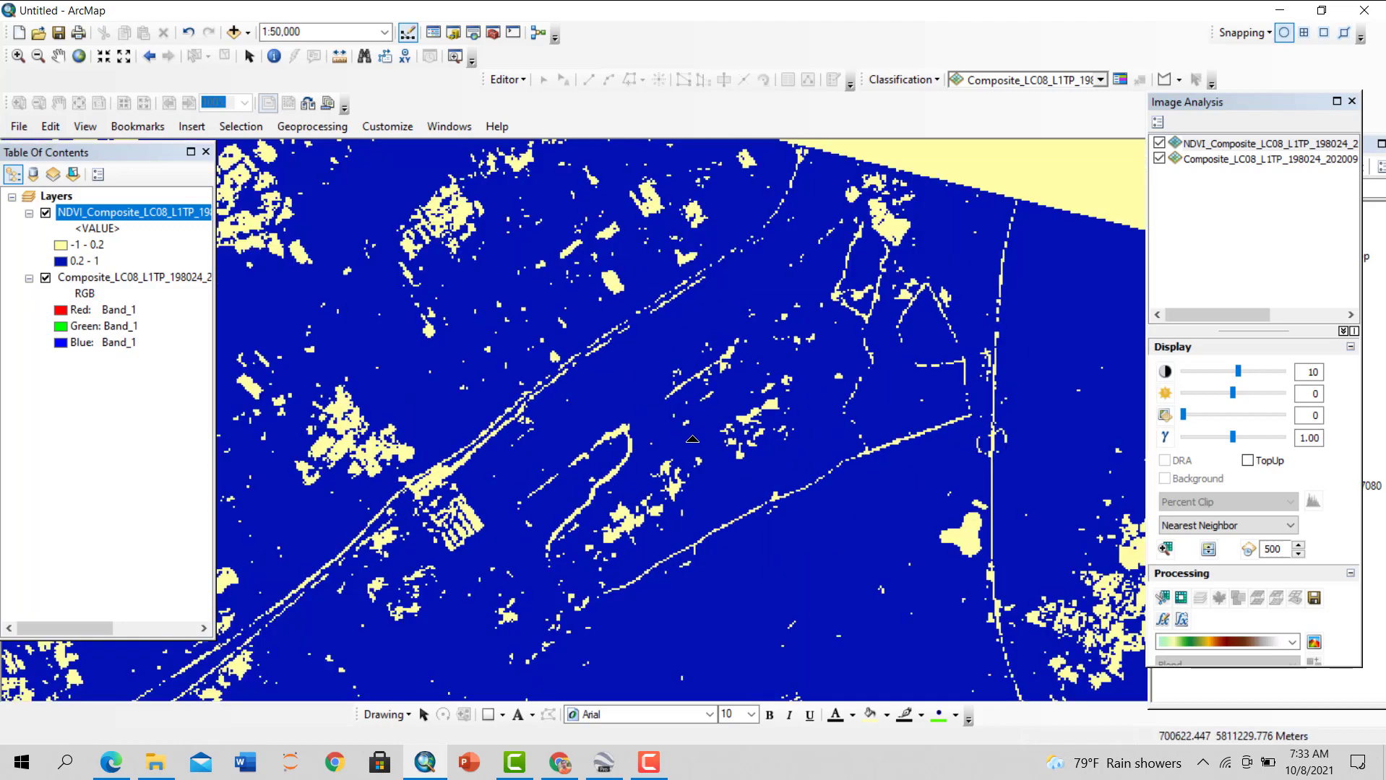
pyautogui.moveTo(717, 516); pyautogui.dragTo(575, 459)
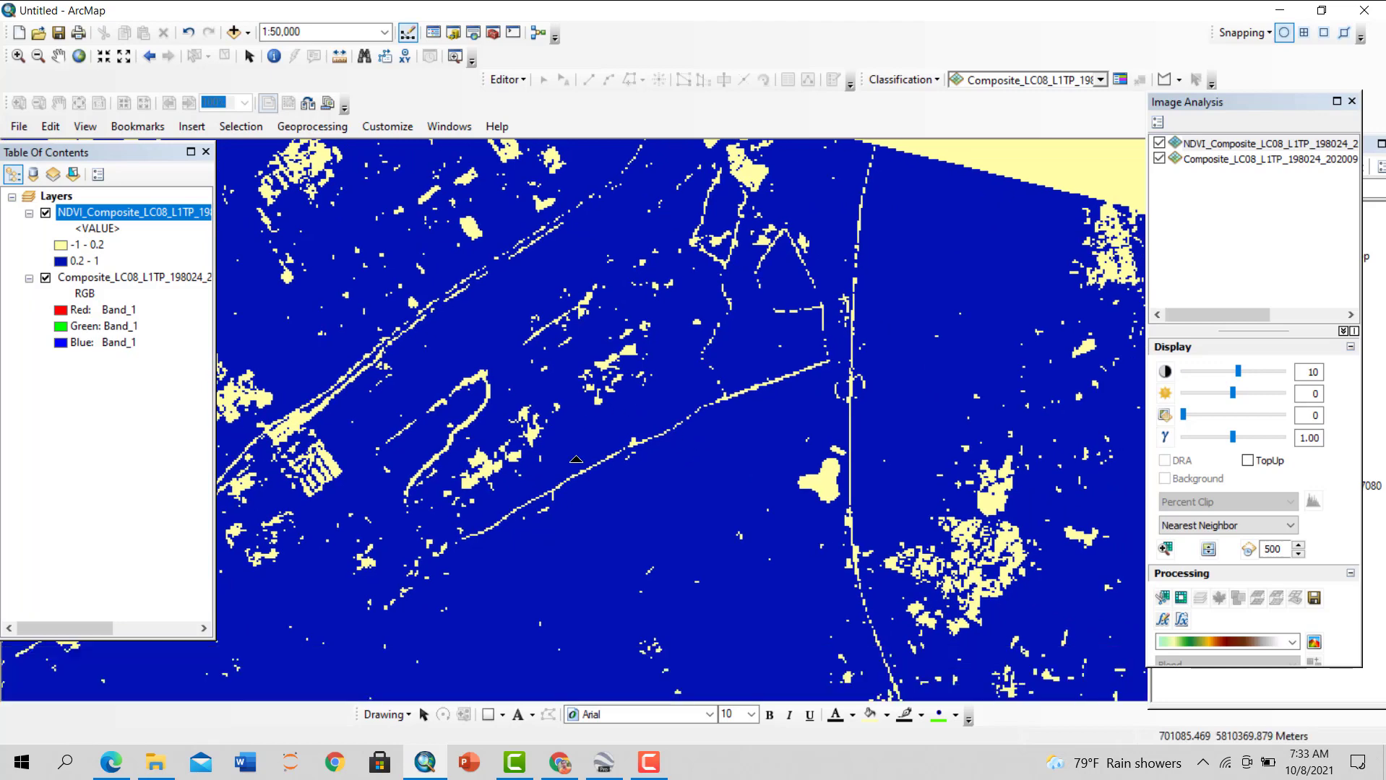
pyautogui.scroll(1, 803, 576)
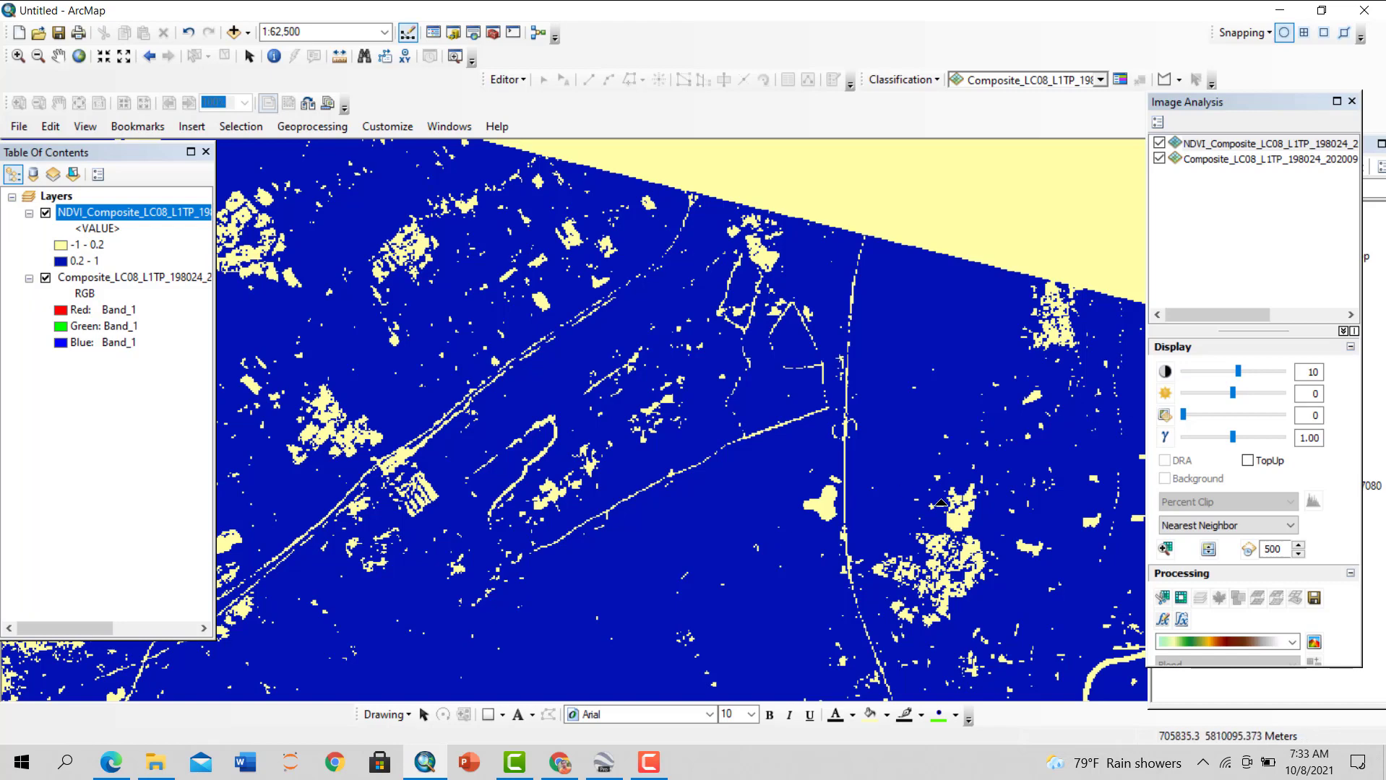
pyautogui.moveTo(929, 695); pyautogui.dragTo(832, 506)
pyautogui.scroll(2, 903, 549)
pyautogui.scroll(-4, 947, 583)
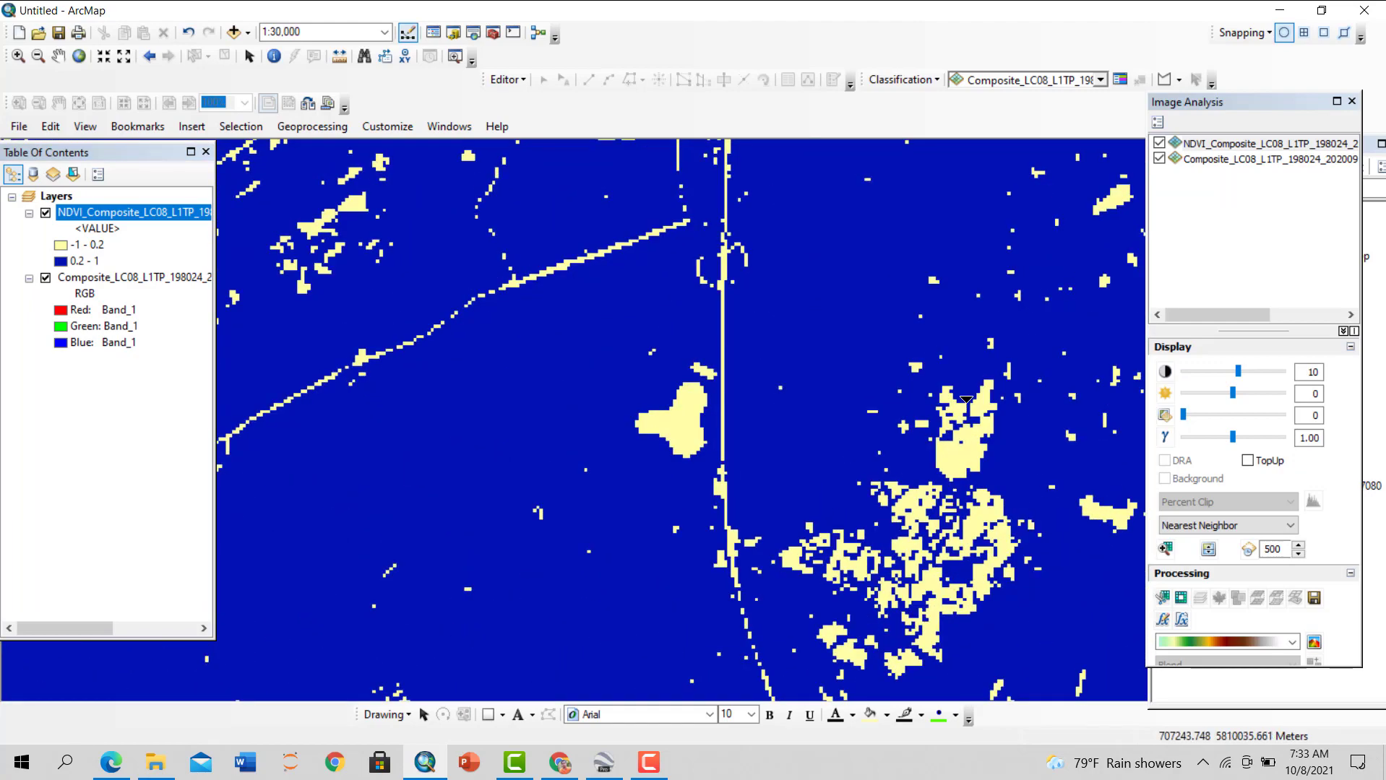
# Hide the NDVI layer to show the composite imagery beneath it at 1:80,000
pyautogui.moveTo(959, 519); pyautogui.dragTo(695, 390)
pyautogui.scroll(5, 786, 470)
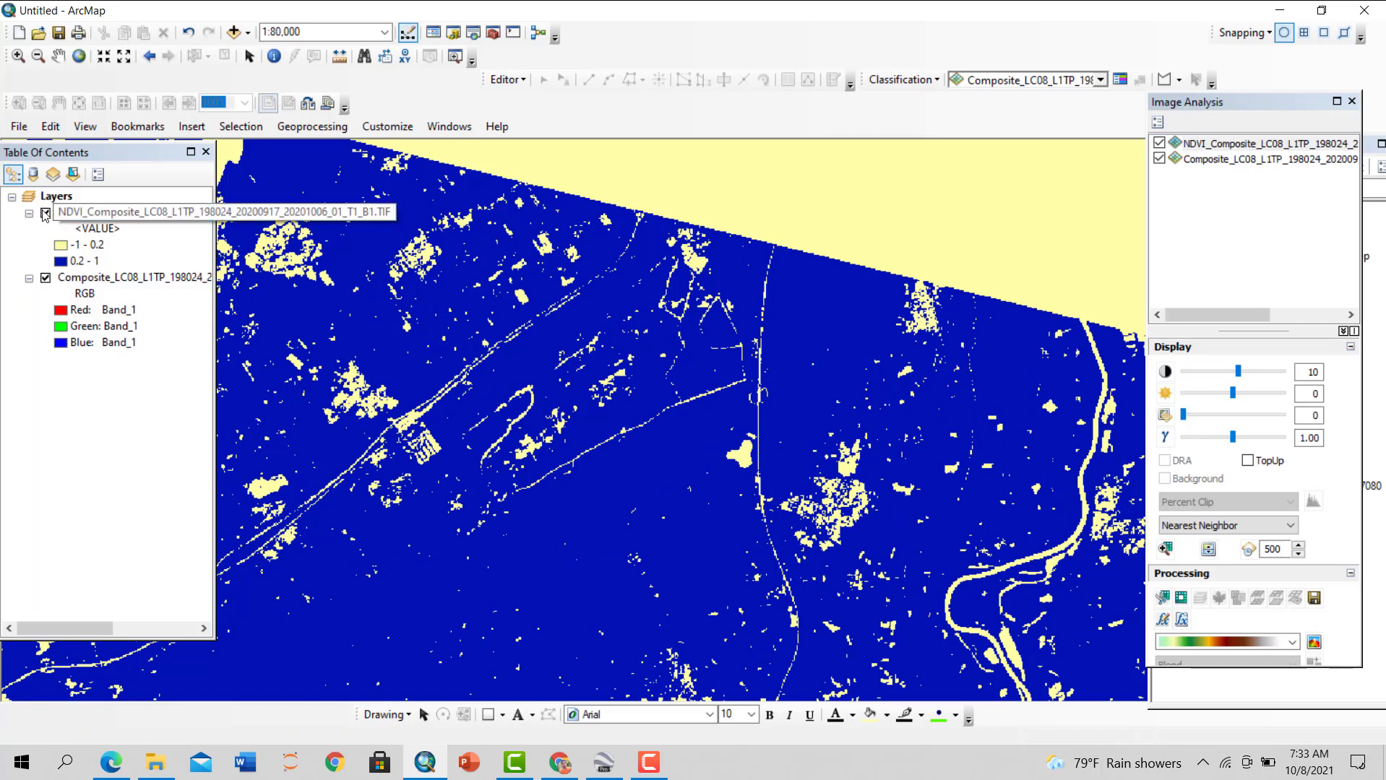
pyautogui.click(46, 213)
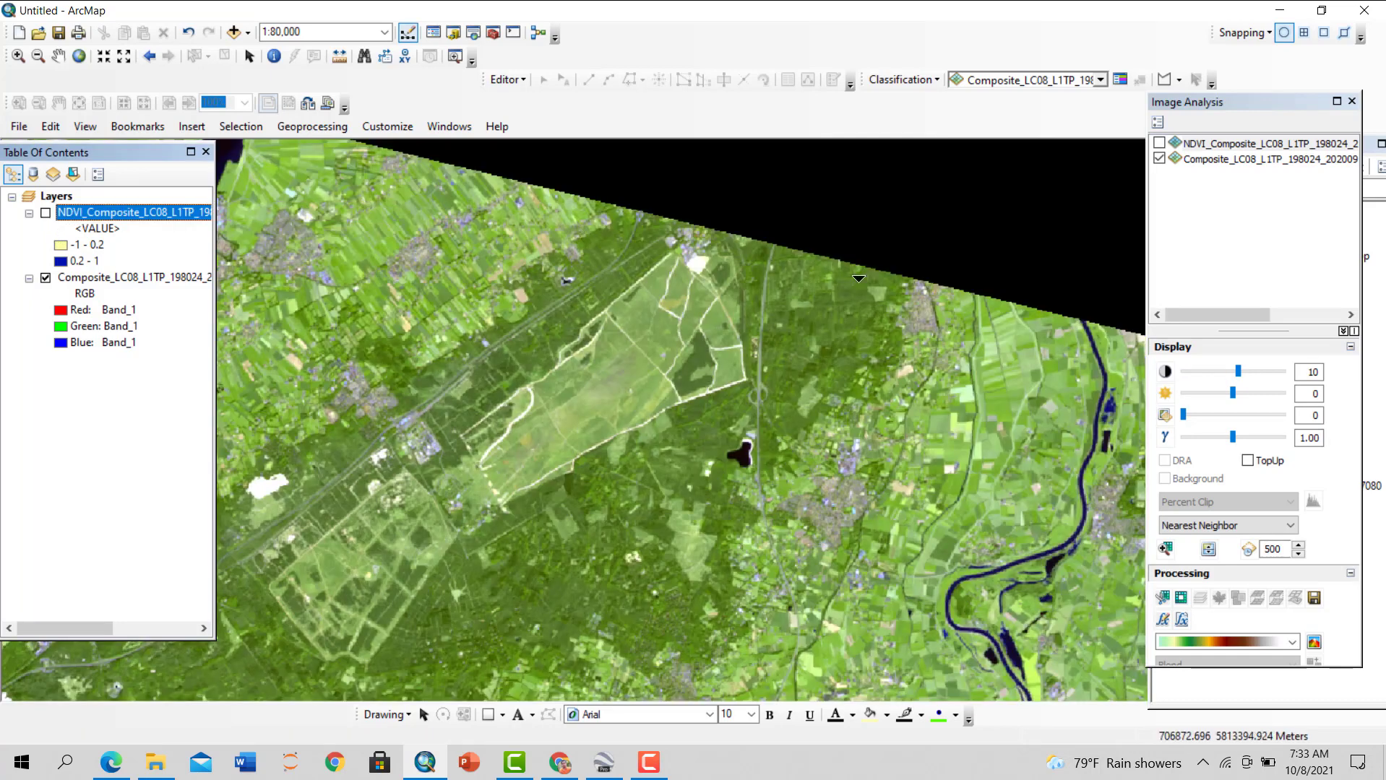
# Close the Image Analysis window and search the tools for "mask", keeping the Catalog uncovered
pyautogui.click(1351, 102)
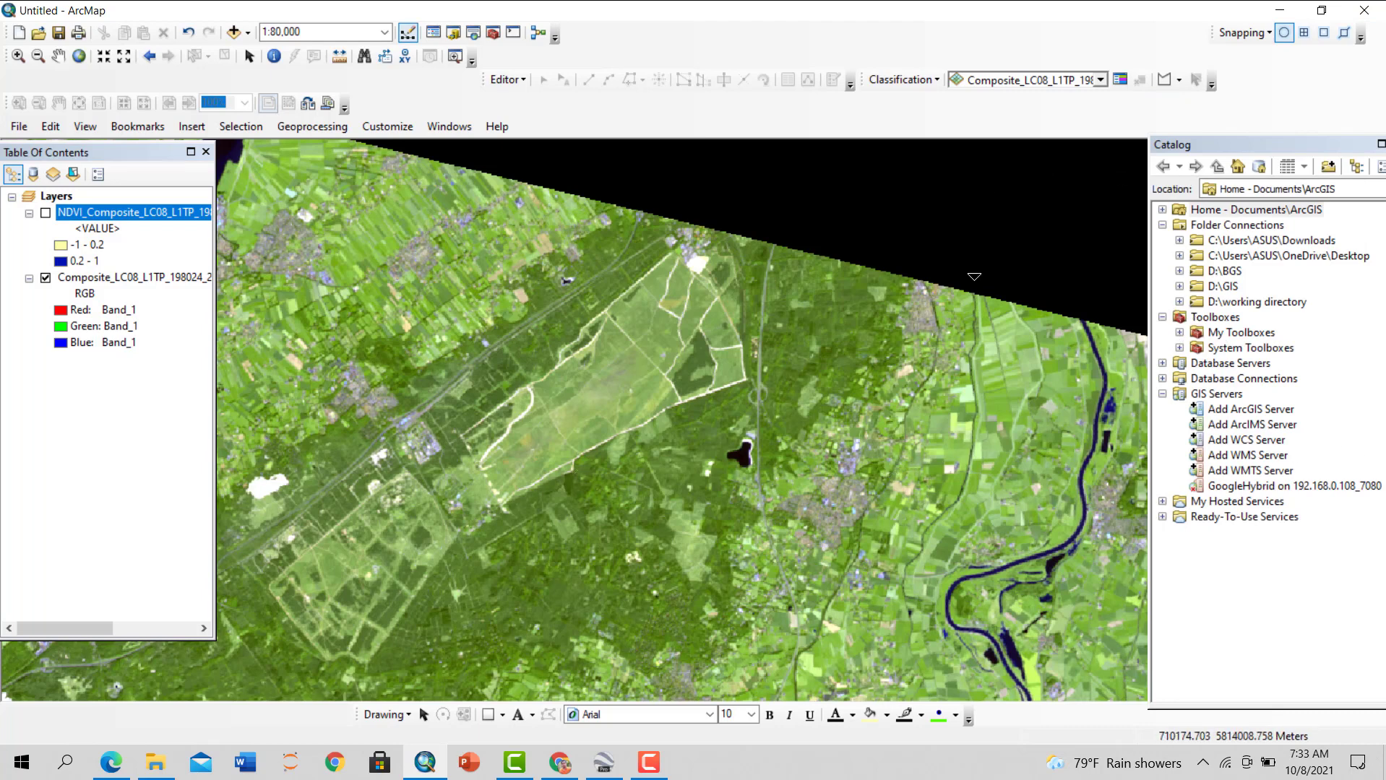
pyautogui.hotkey('ctrl', 'f')
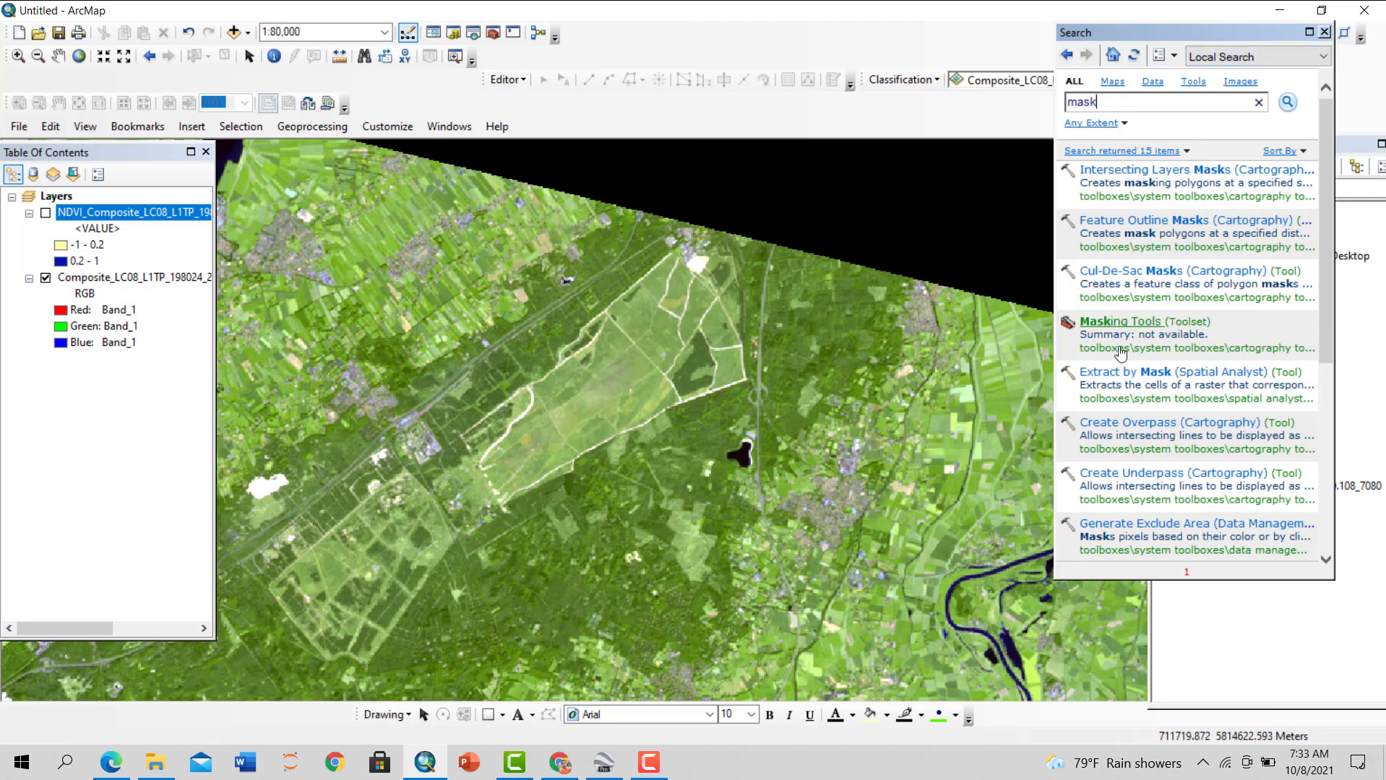
pyautogui.moveTo(1249, 34); pyautogui.dragTo(1004, 42)
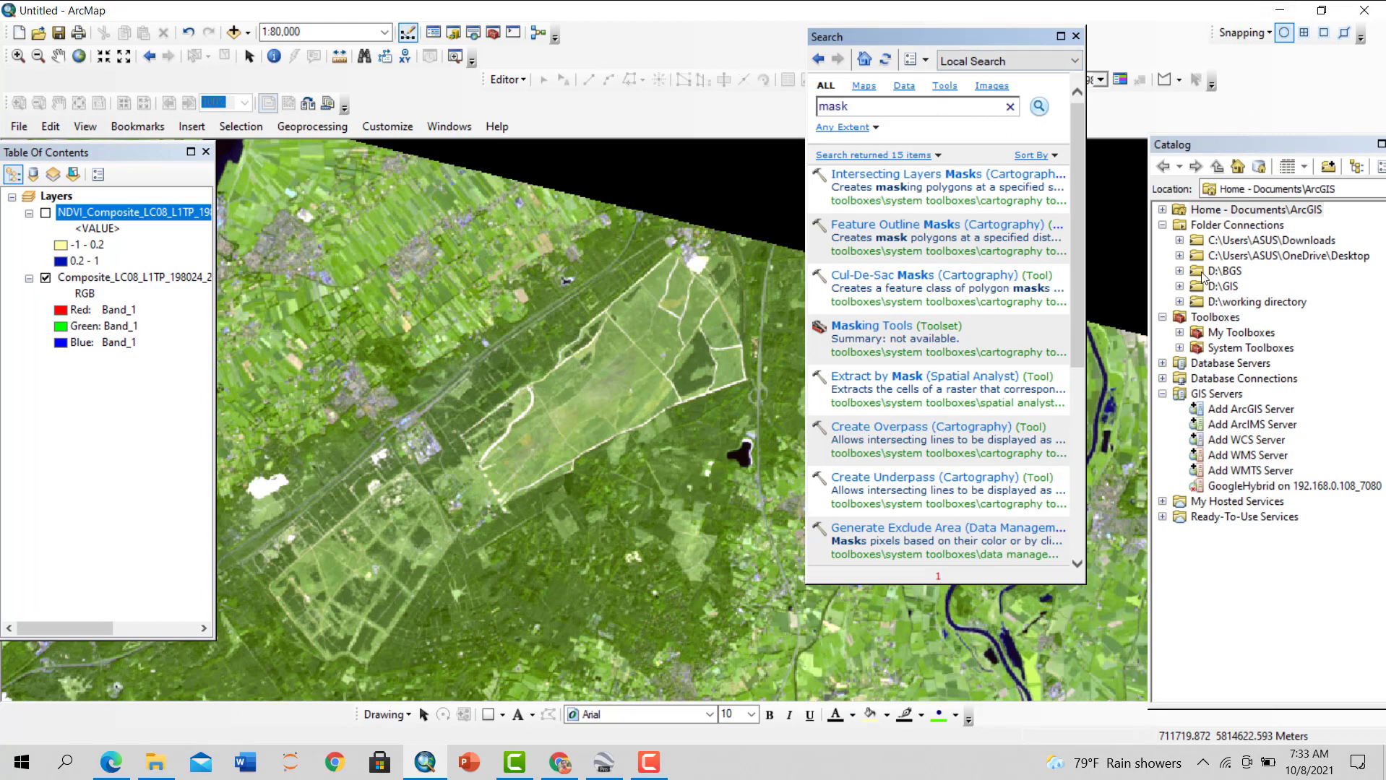
# Add The Netherlands.shp from the D:\GIS\shp folder to the map
pyautogui.click(1180, 287)
pyautogui.scroll(-1, 1195, 412)
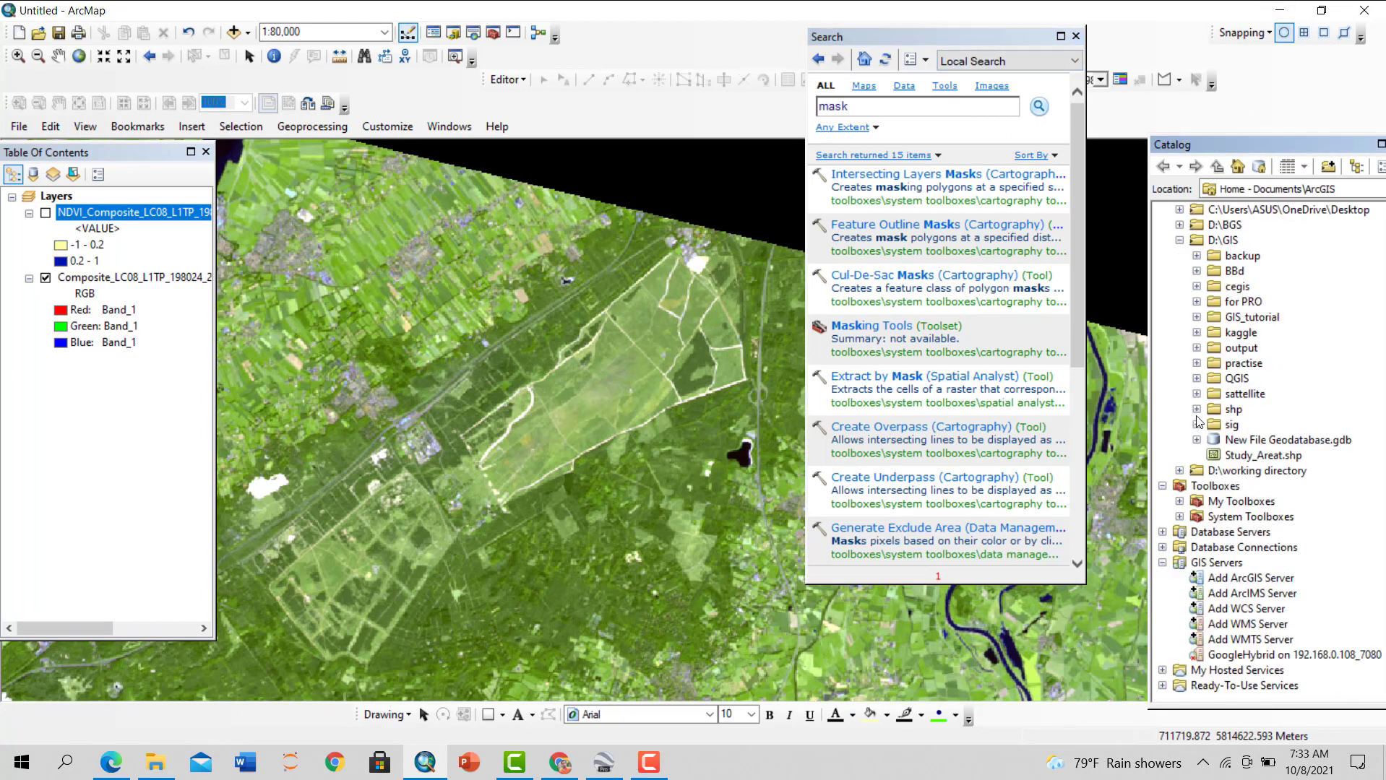
pyautogui.click(1197, 409)
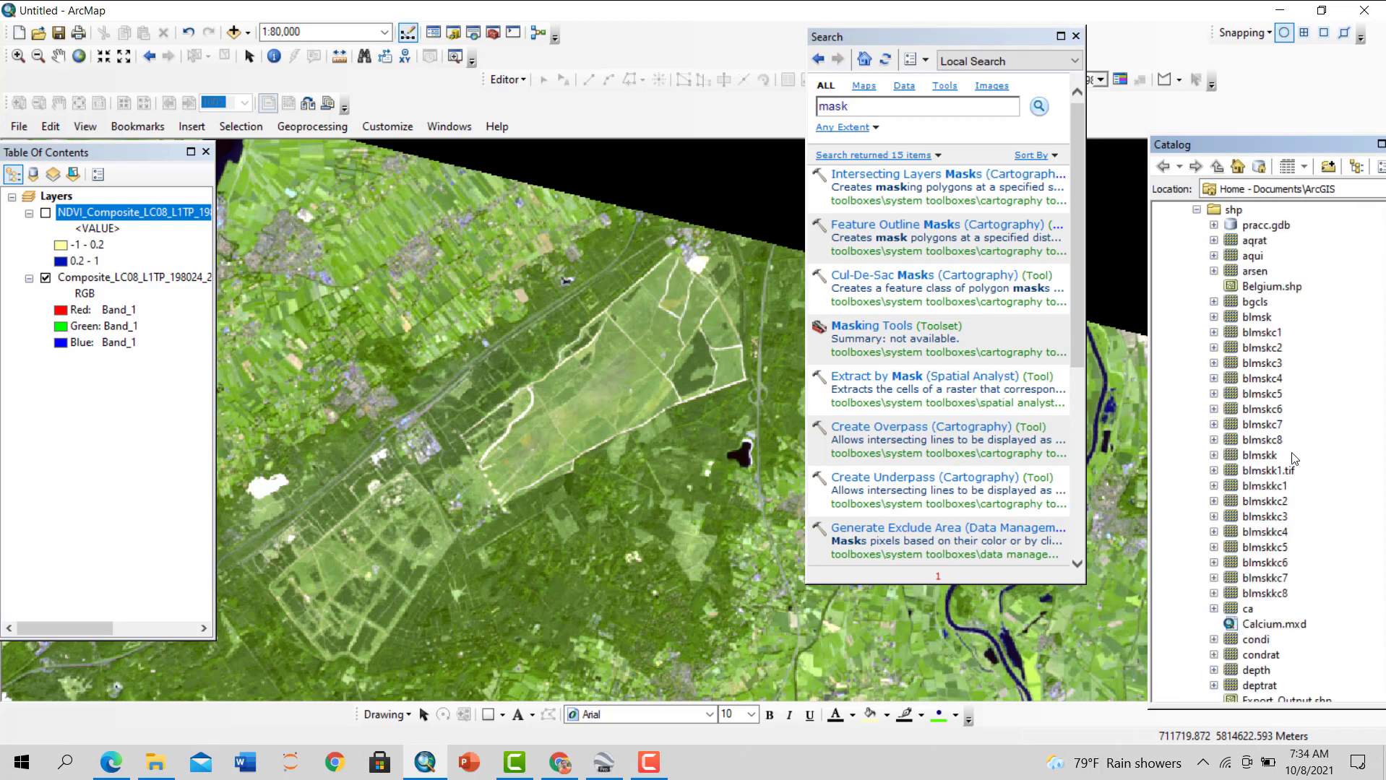
pyautogui.scroll(-10, 1294, 459)
pyautogui.scroll(-7, 1269, 529)
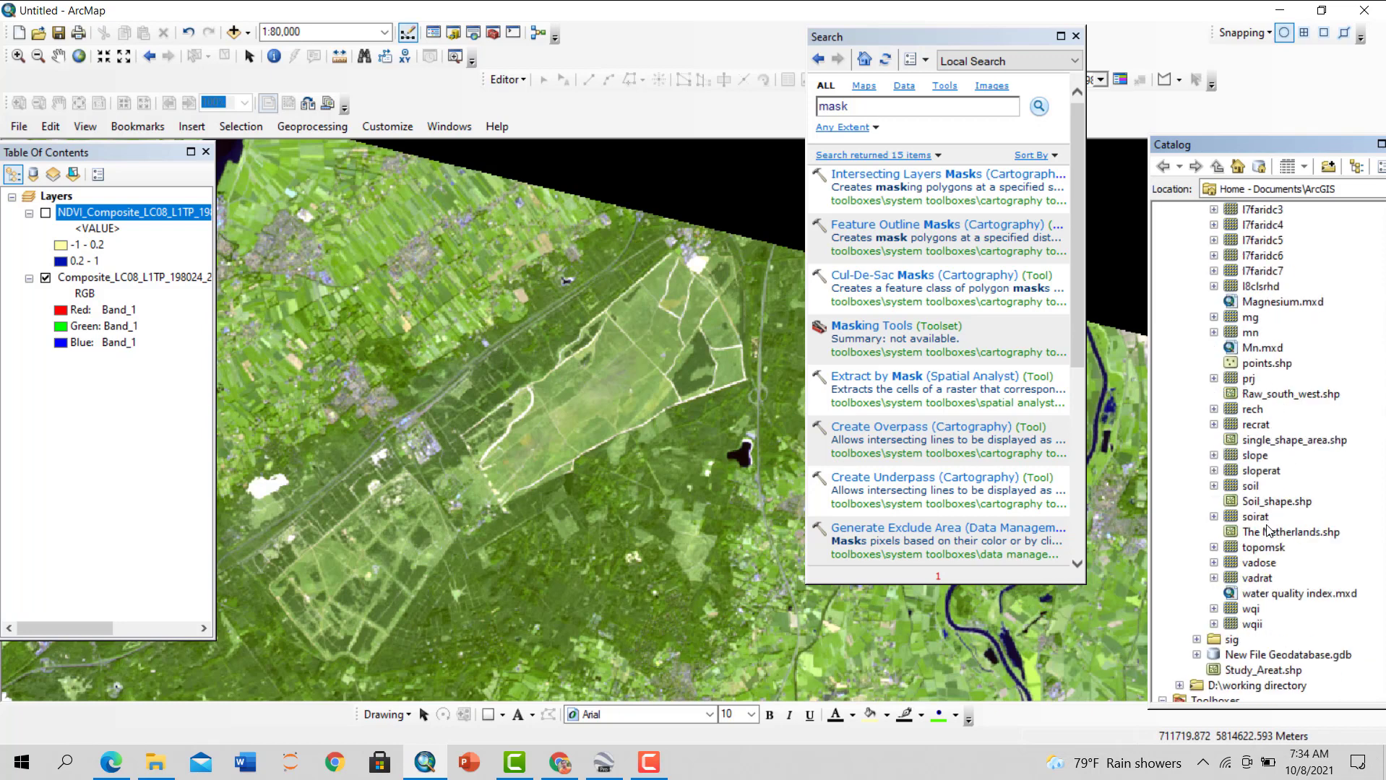
pyautogui.scroll(11, 1276, 574)
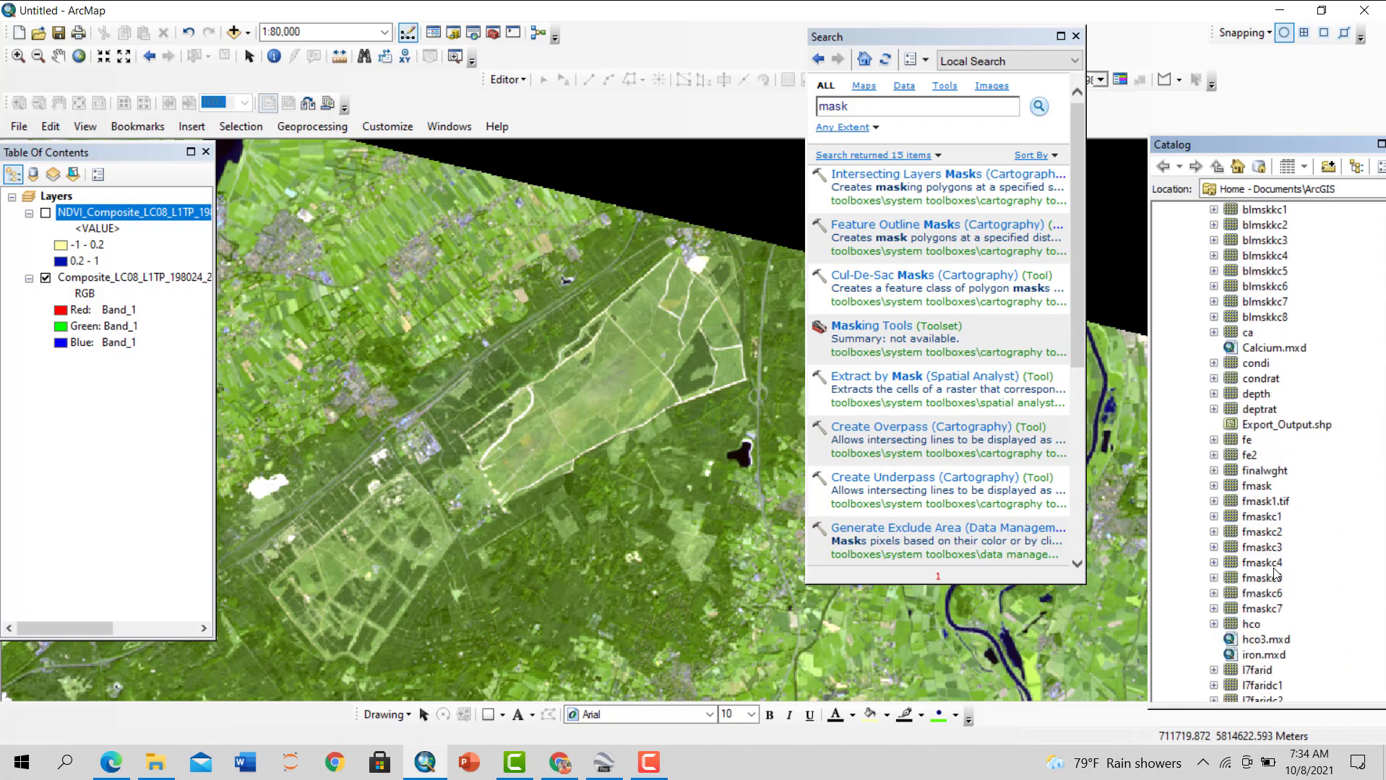
pyautogui.scroll(5, 1276, 574)
pyautogui.scroll(2, 1302, 445)
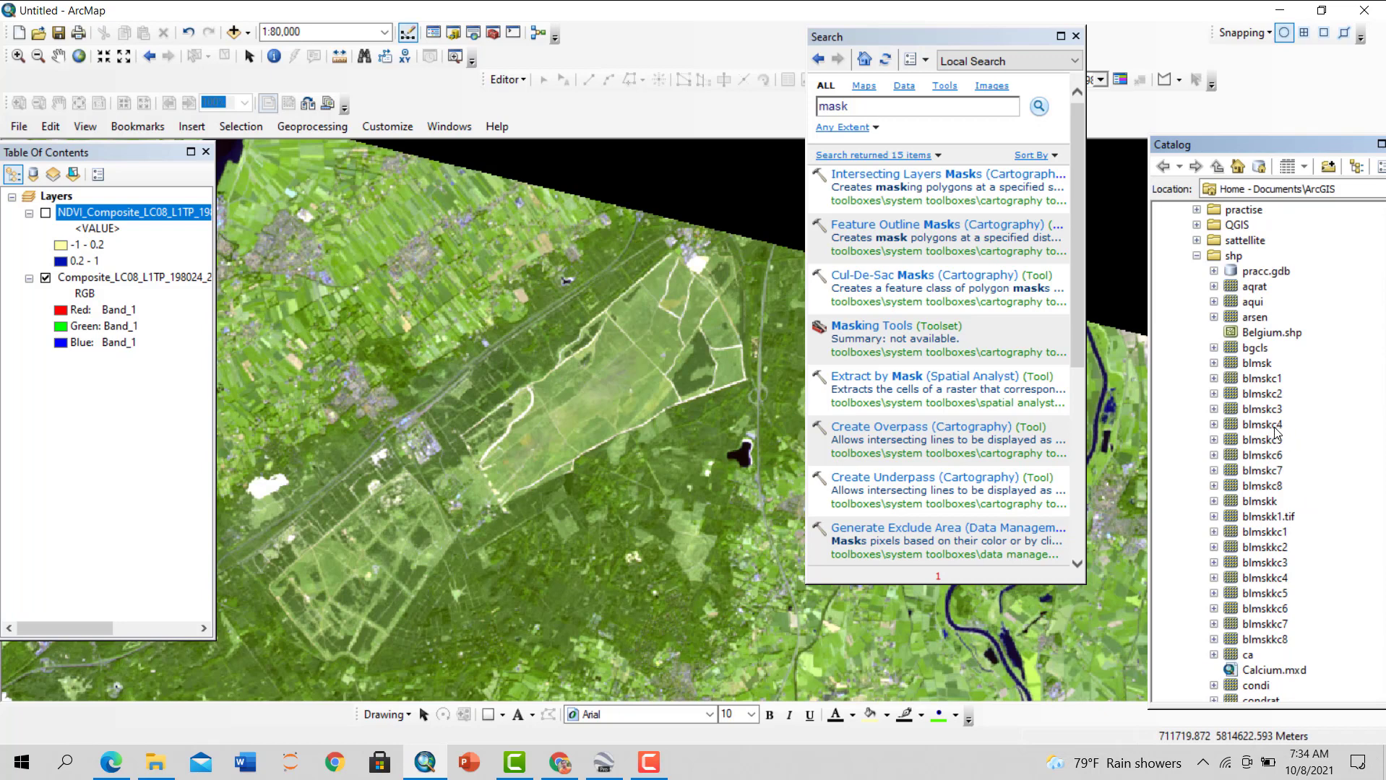
pyautogui.scroll(-13, 1255, 403)
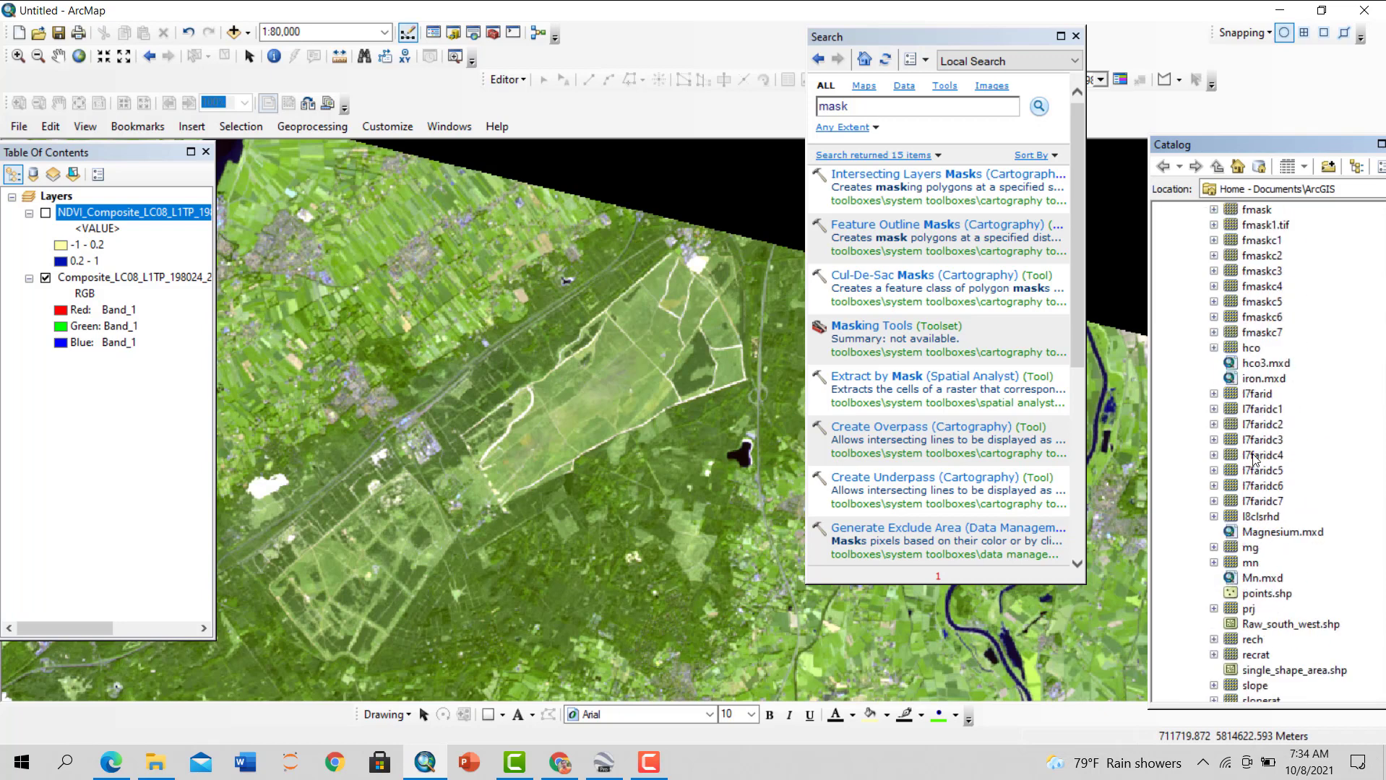
pyautogui.scroll(-4, 1256, 460)
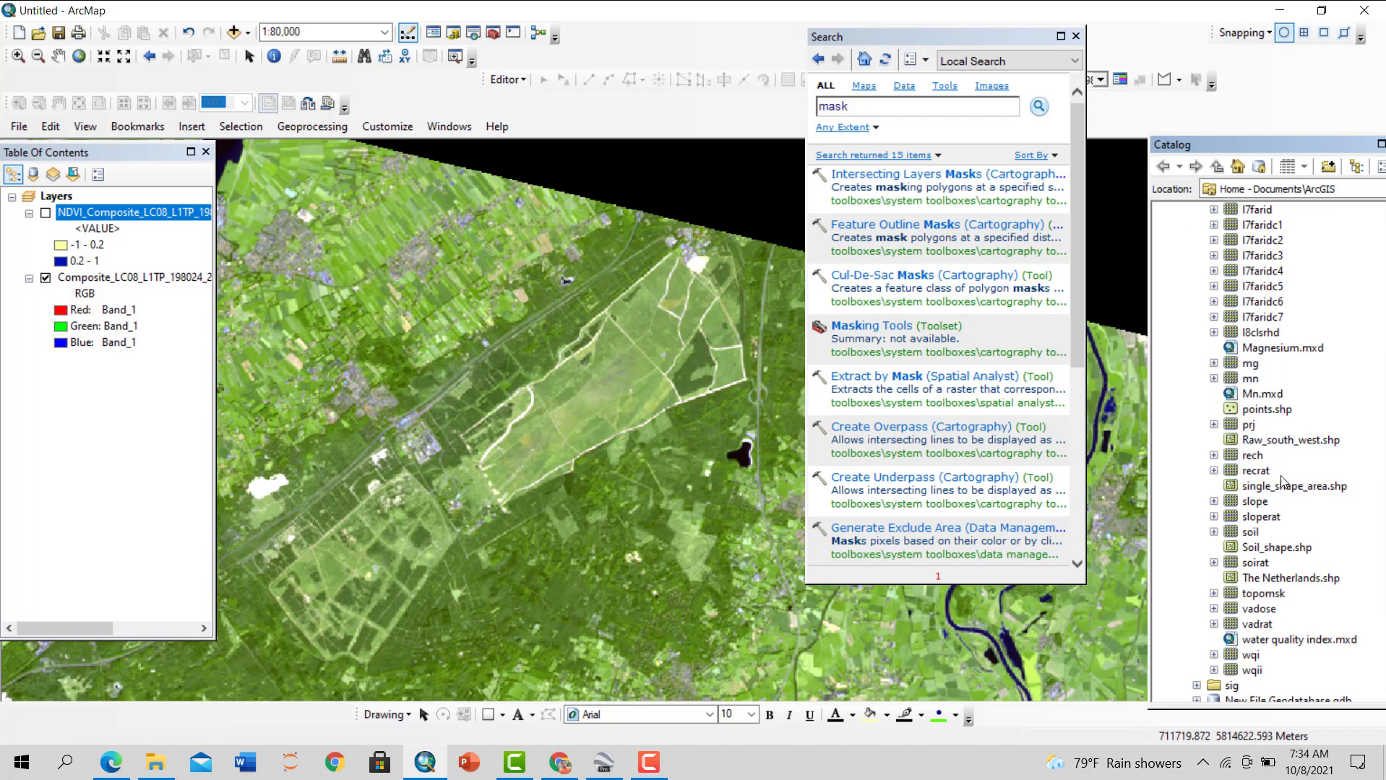
pyautogui.scroll(-1, 1290, 636)
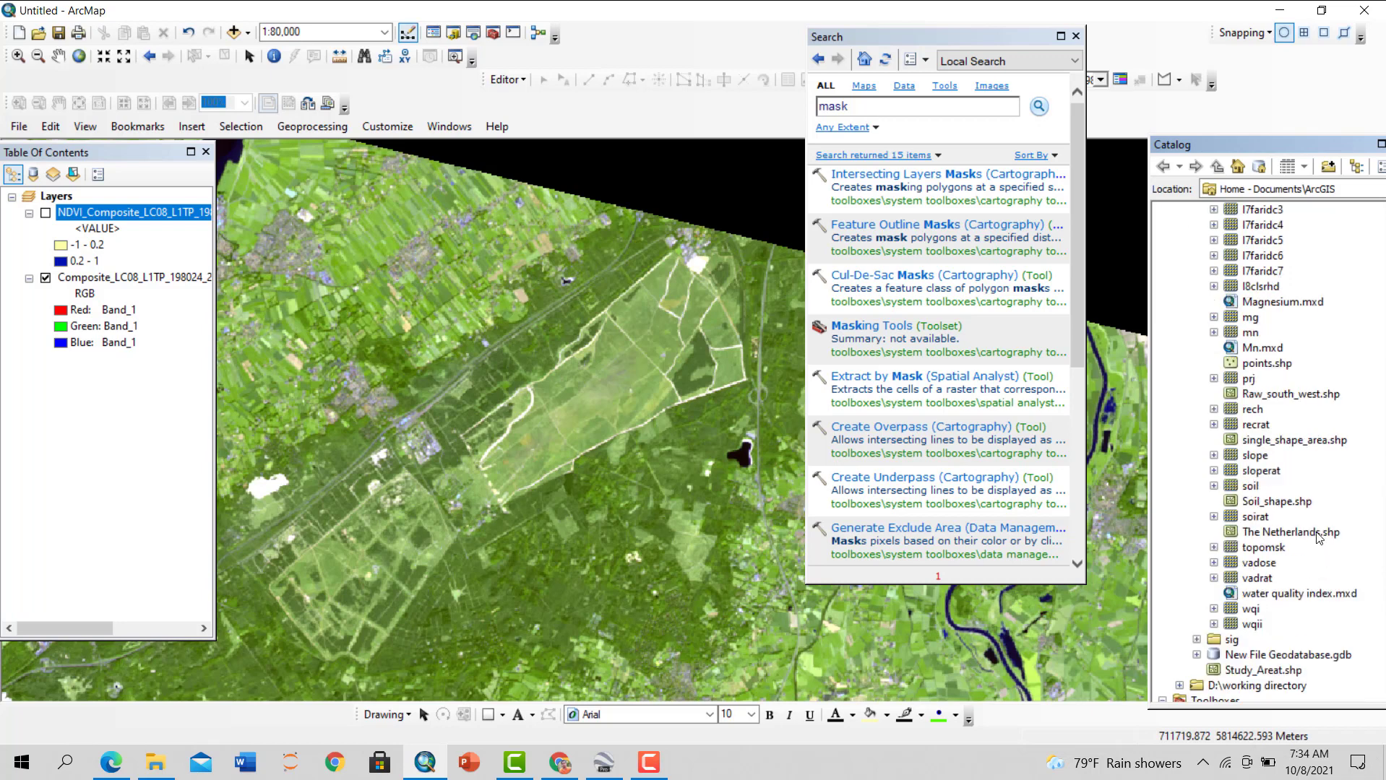
pyautogui.moveTo(1317, 538); pyautogui.dragTo(506, 397)
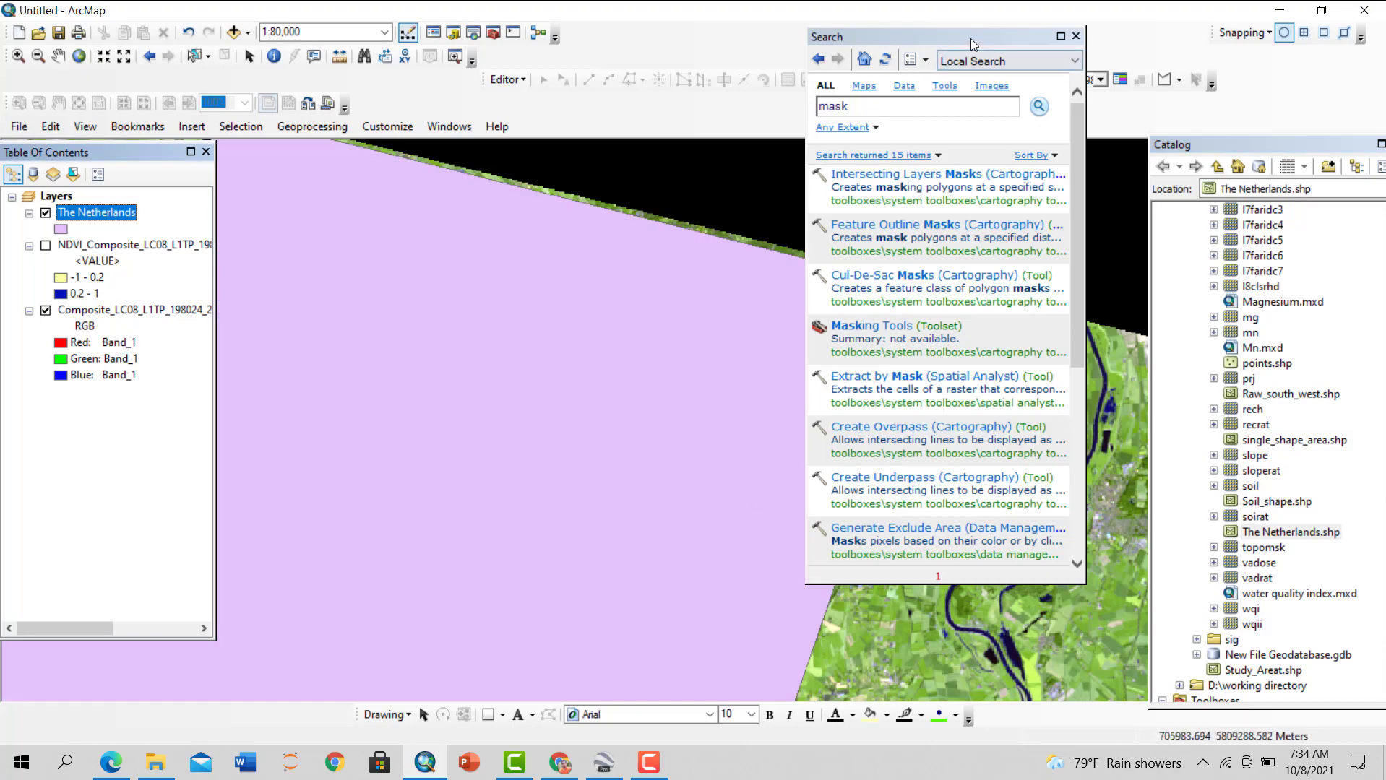
# Dock the Search window with the Catalog and show the whole Netherlands polygon at 1:250,000
pyautogui.moveTo(971, 38); pyautogui.dragTo(1253, 141)
pyautogui.scroll(-2, 939, 349)
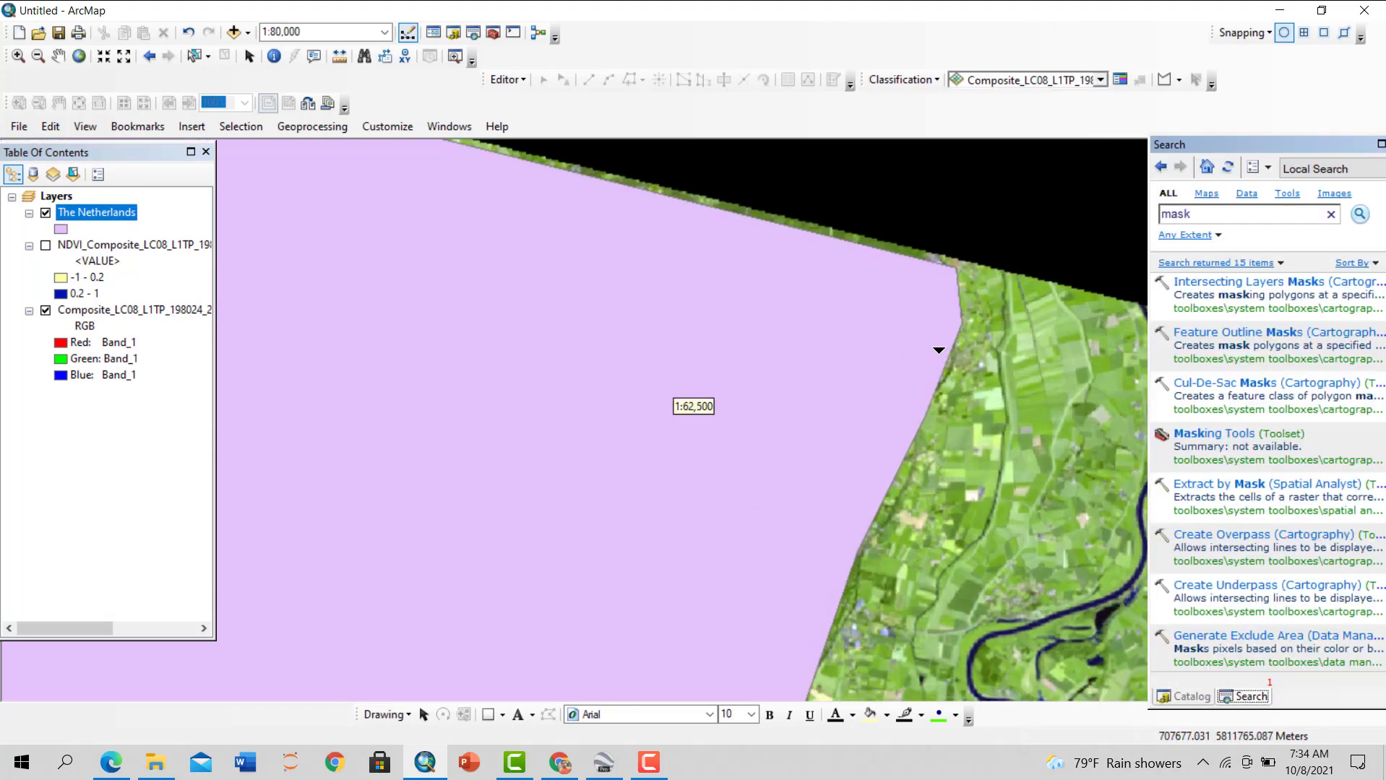
pyautogui.scroll(3, 939, 350)
pyautogui.scroll(2, 939, 355)
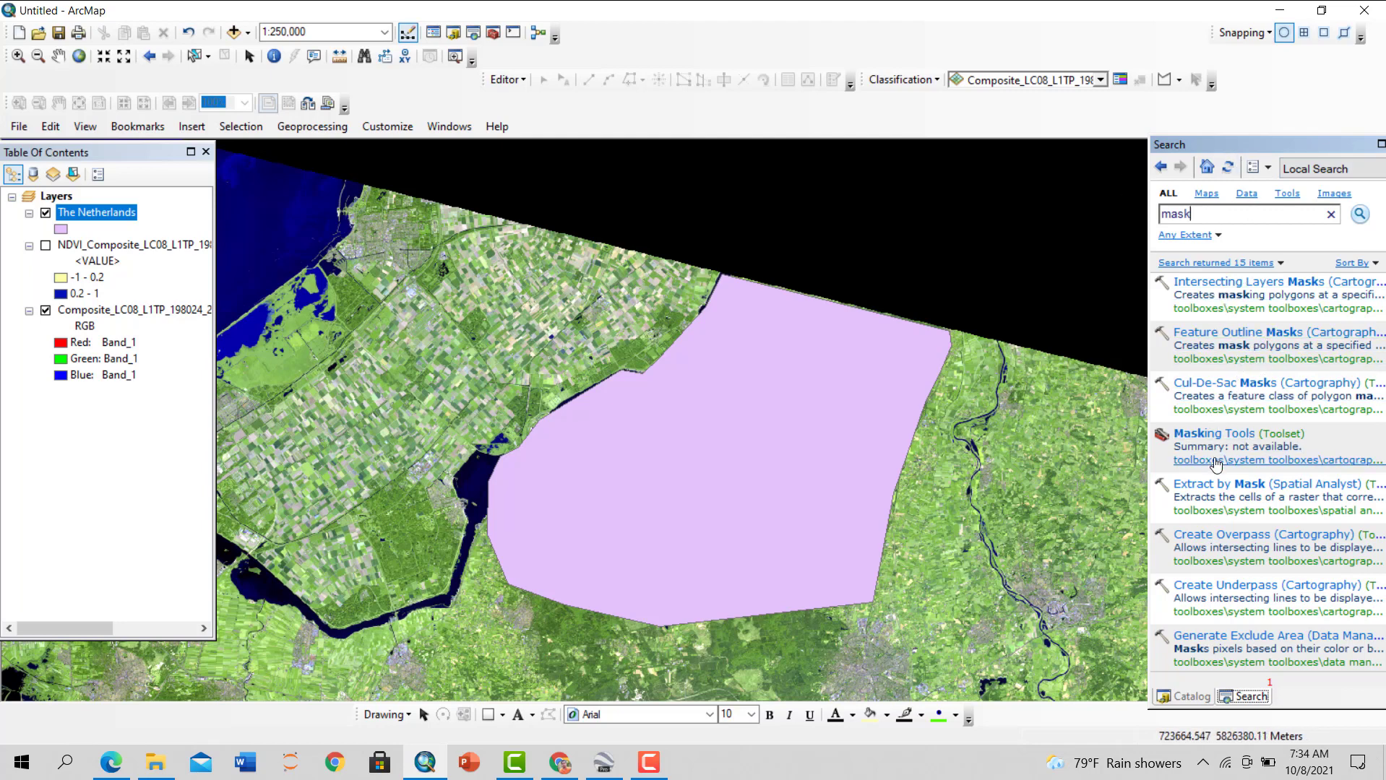
# Set up Extract by Mask with the Landsat composite as input raster and The Netherlands as the mask
pyautogui.click(1239, 486)
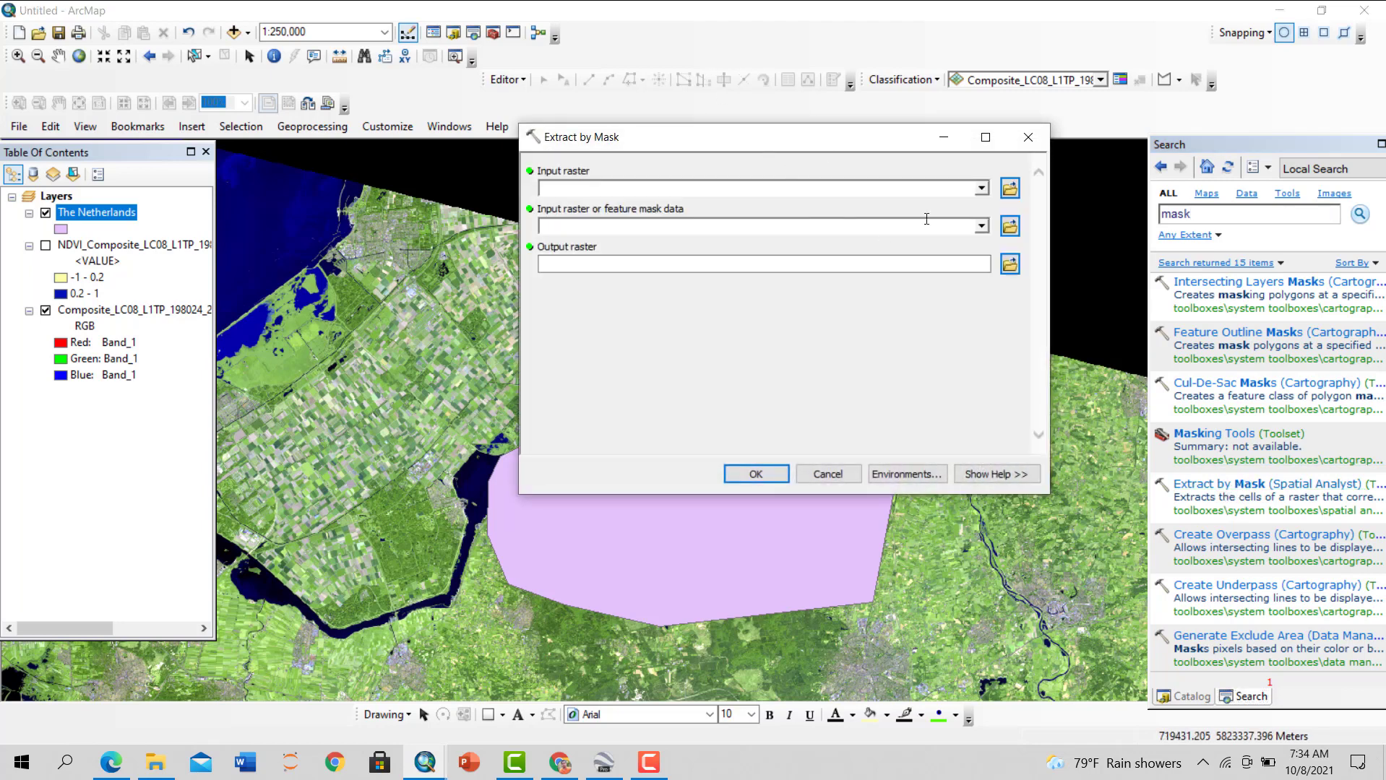
pyautogui.click(981, 188)
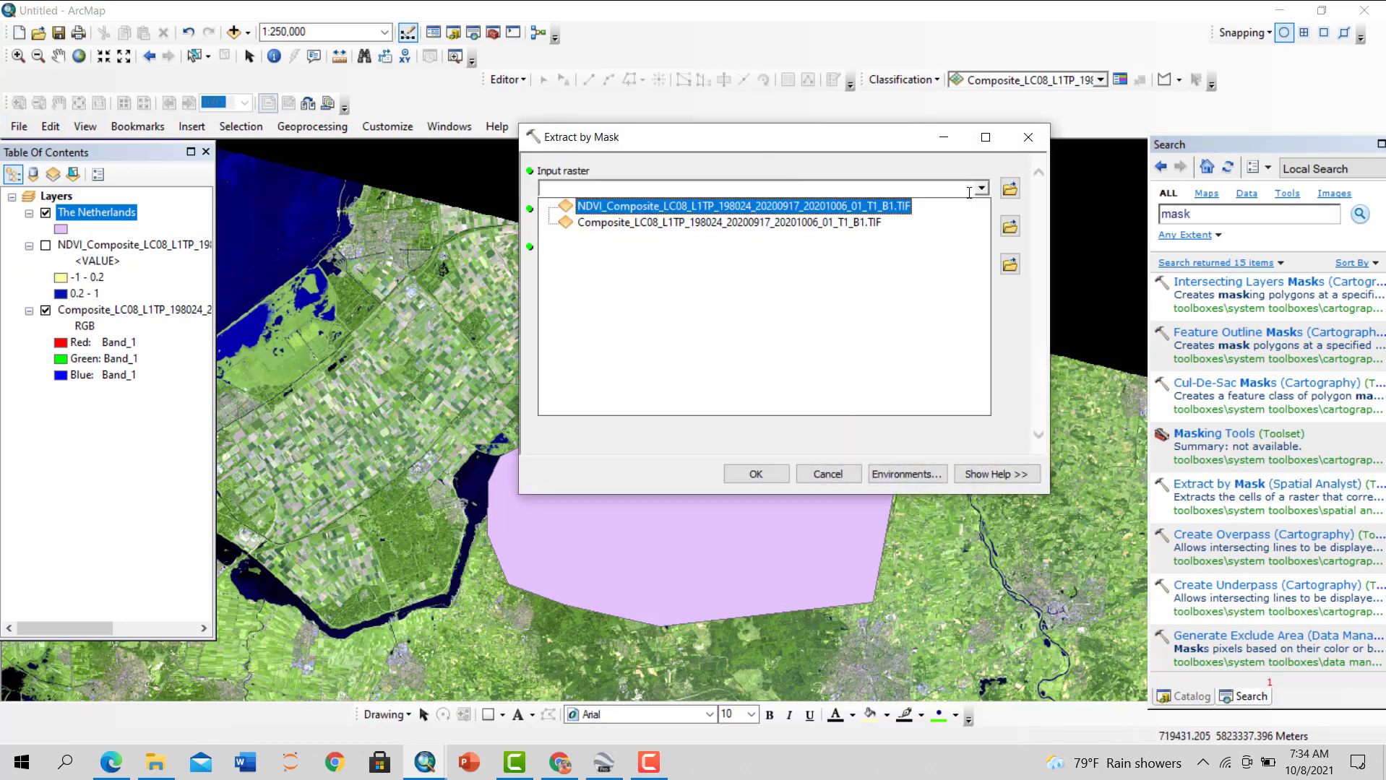
pyautogui.click(671, 222)
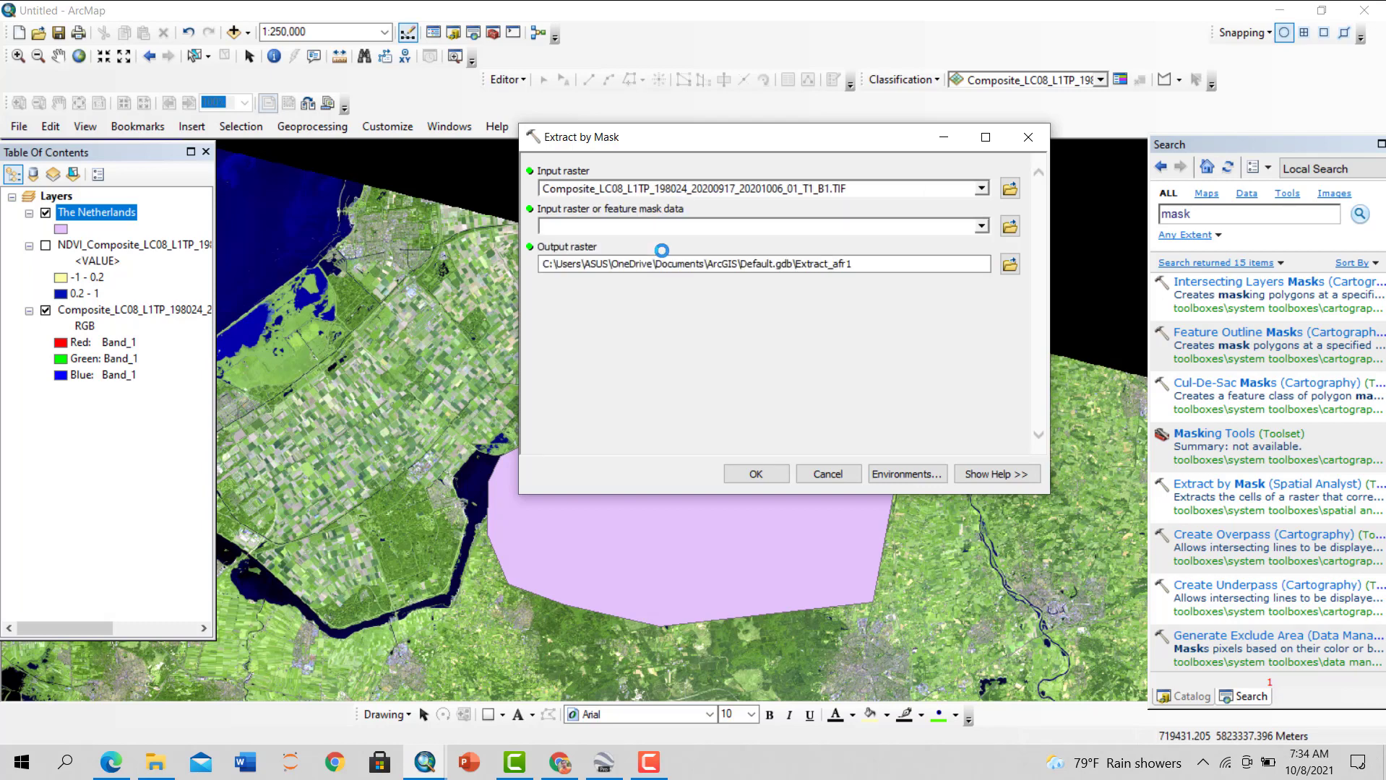
pyautogui.click(981, 227)
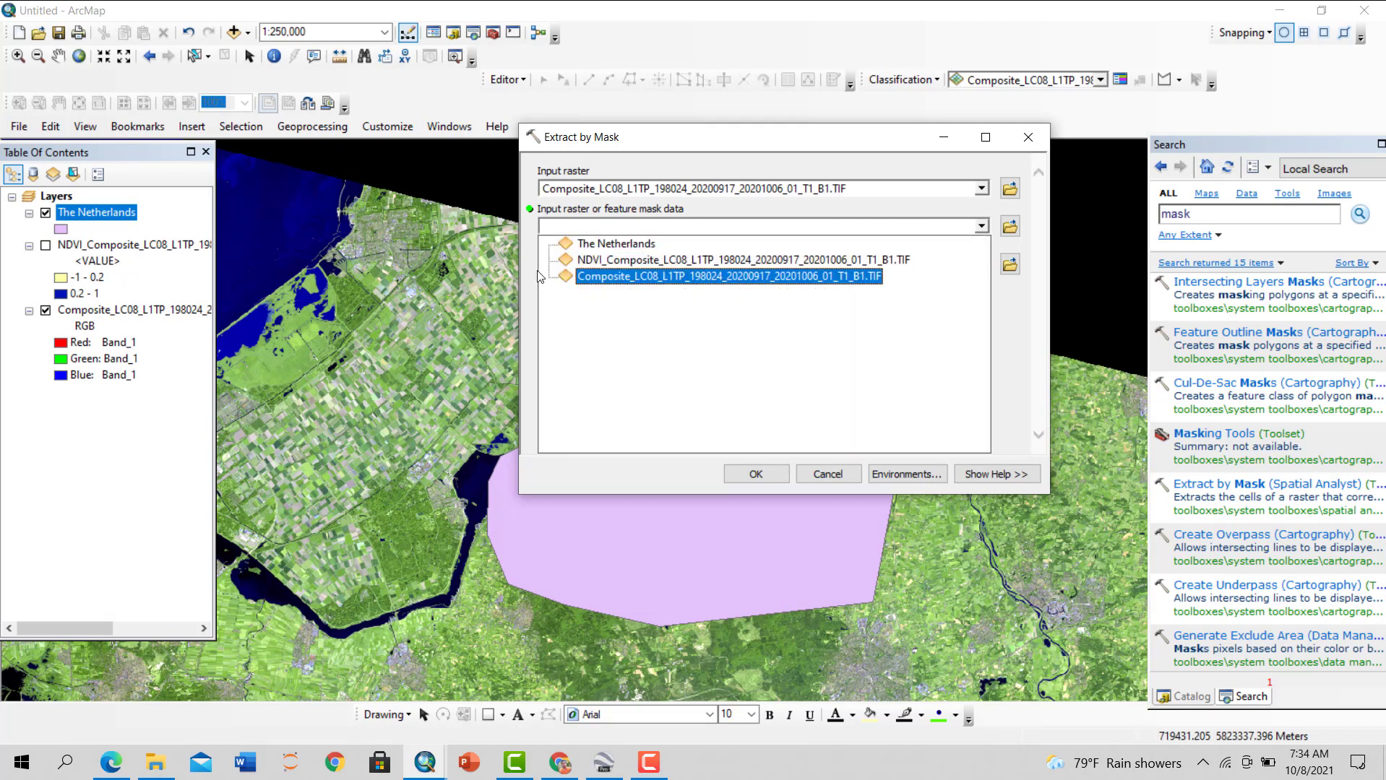
pyautogui.click(603, 245)
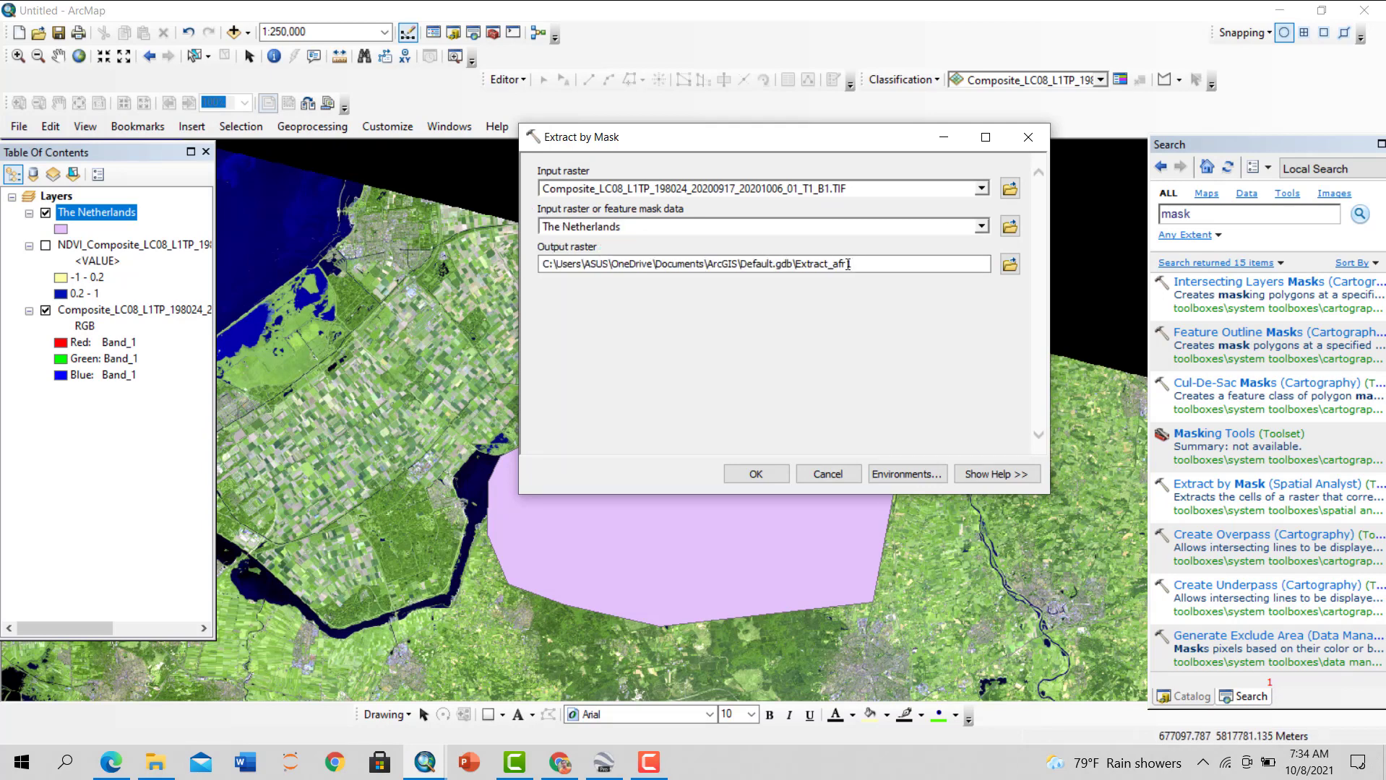
# Name the output raster sdfr in D:\GIS\shp and run the extraction
pyautogui.click(1009, 264)
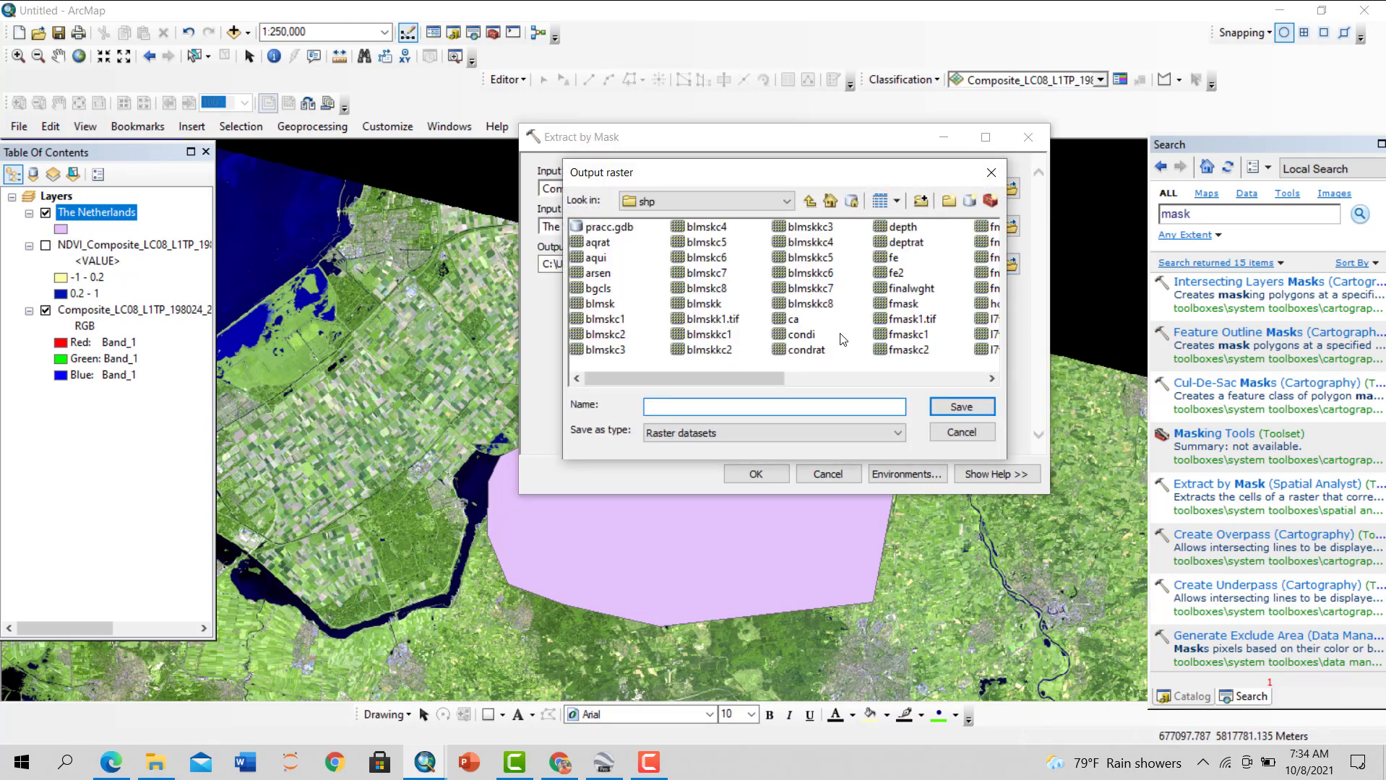
pyautogui.write('sdfr')
pyautogui.click(950, 402)
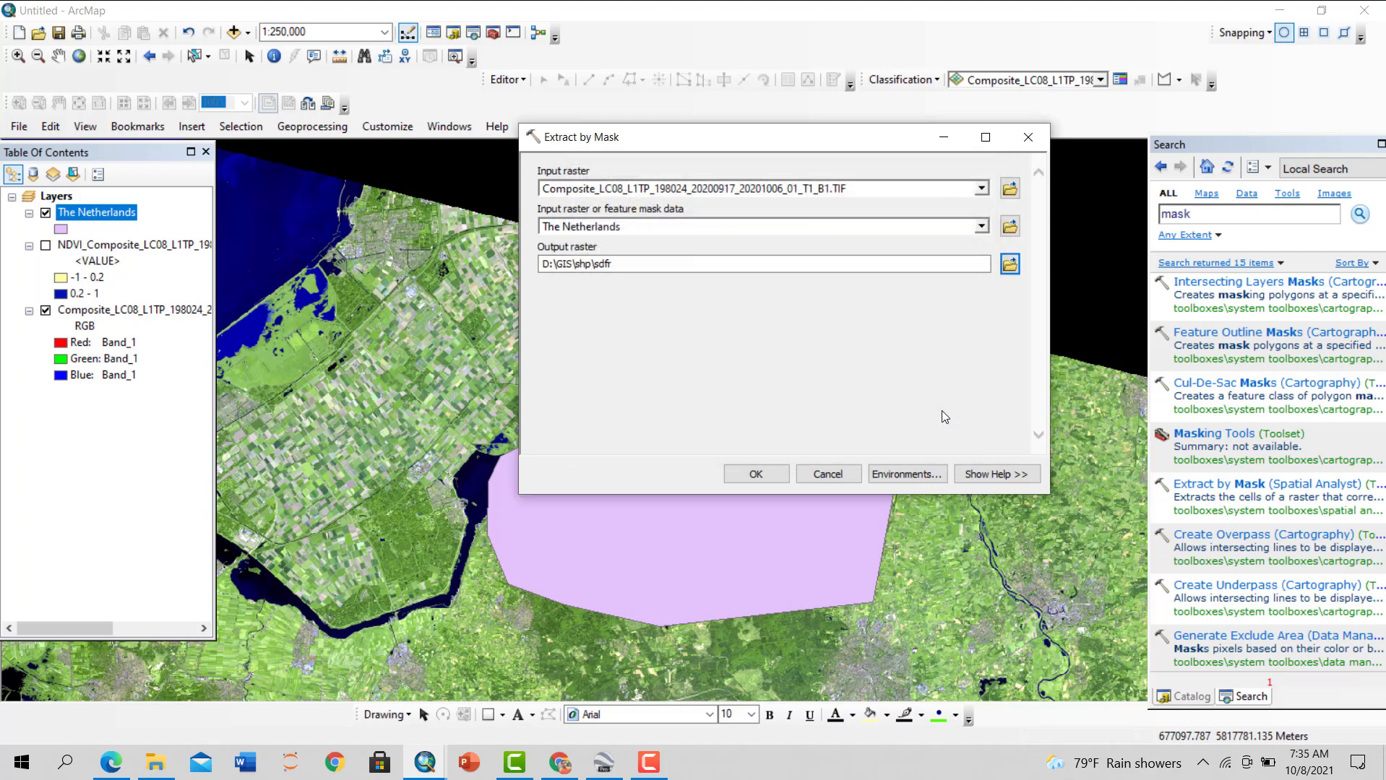
pyautogui.click(756, 475)
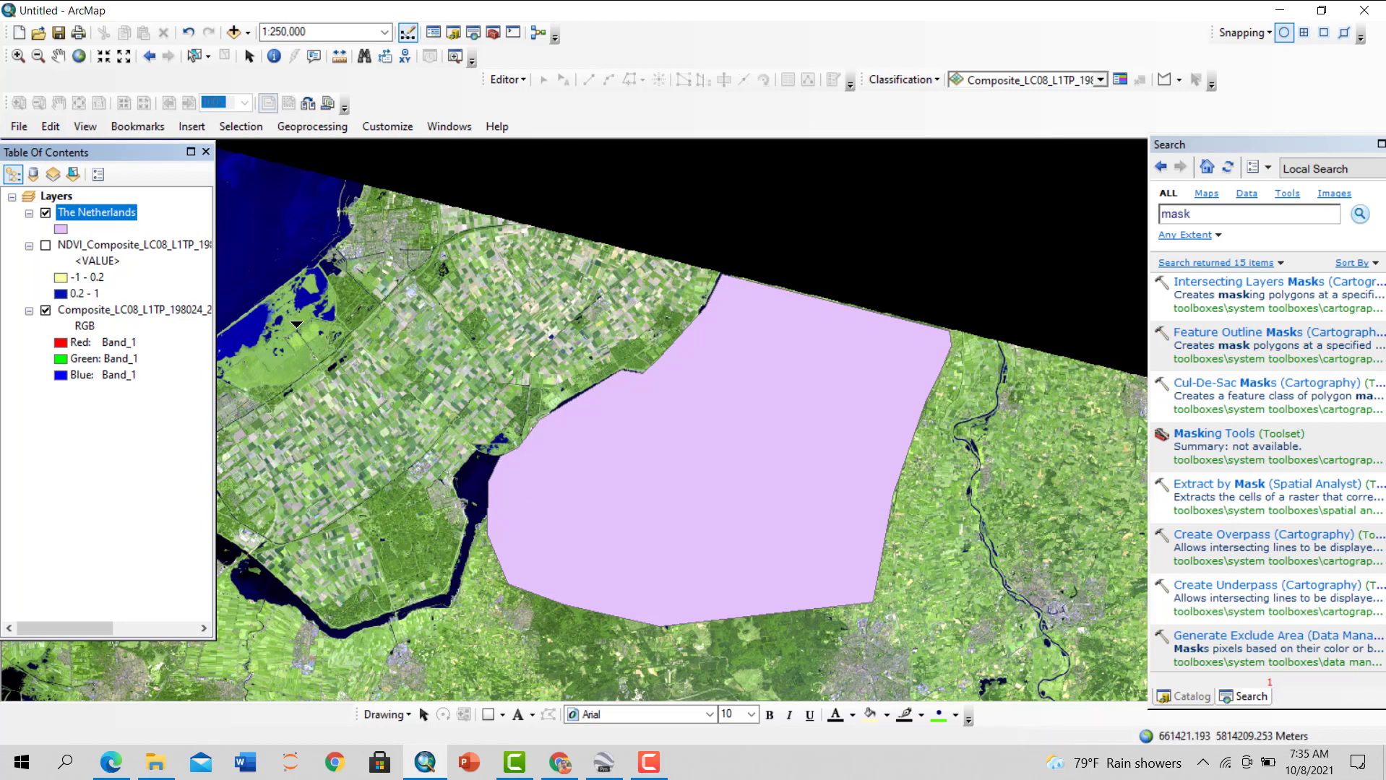
# Hide the composite and Netherlands layers so that only the extracted sdfr raster is displayed
pyautogui.click(46, 310)
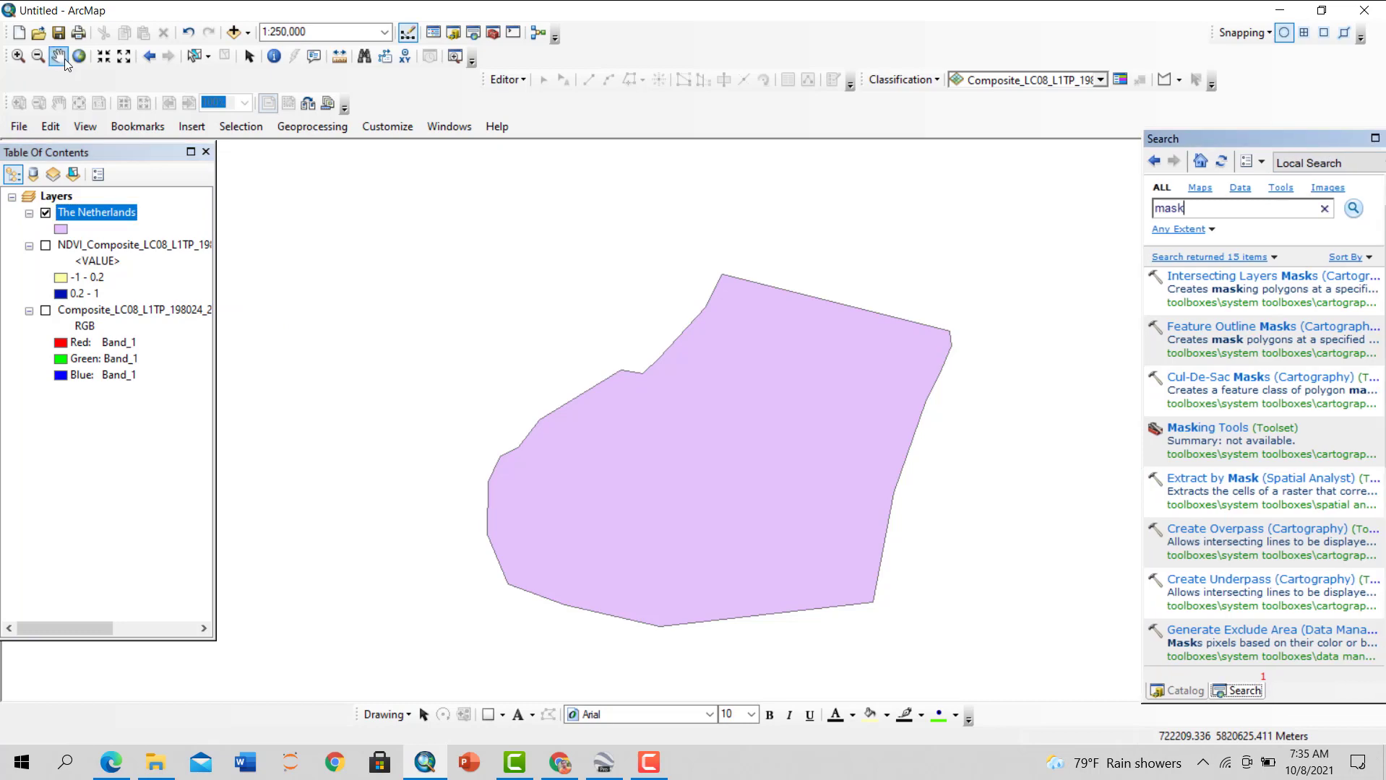
pyautogui.moveTo(1319, 137); pyautogui.dragTo(1281, 111)
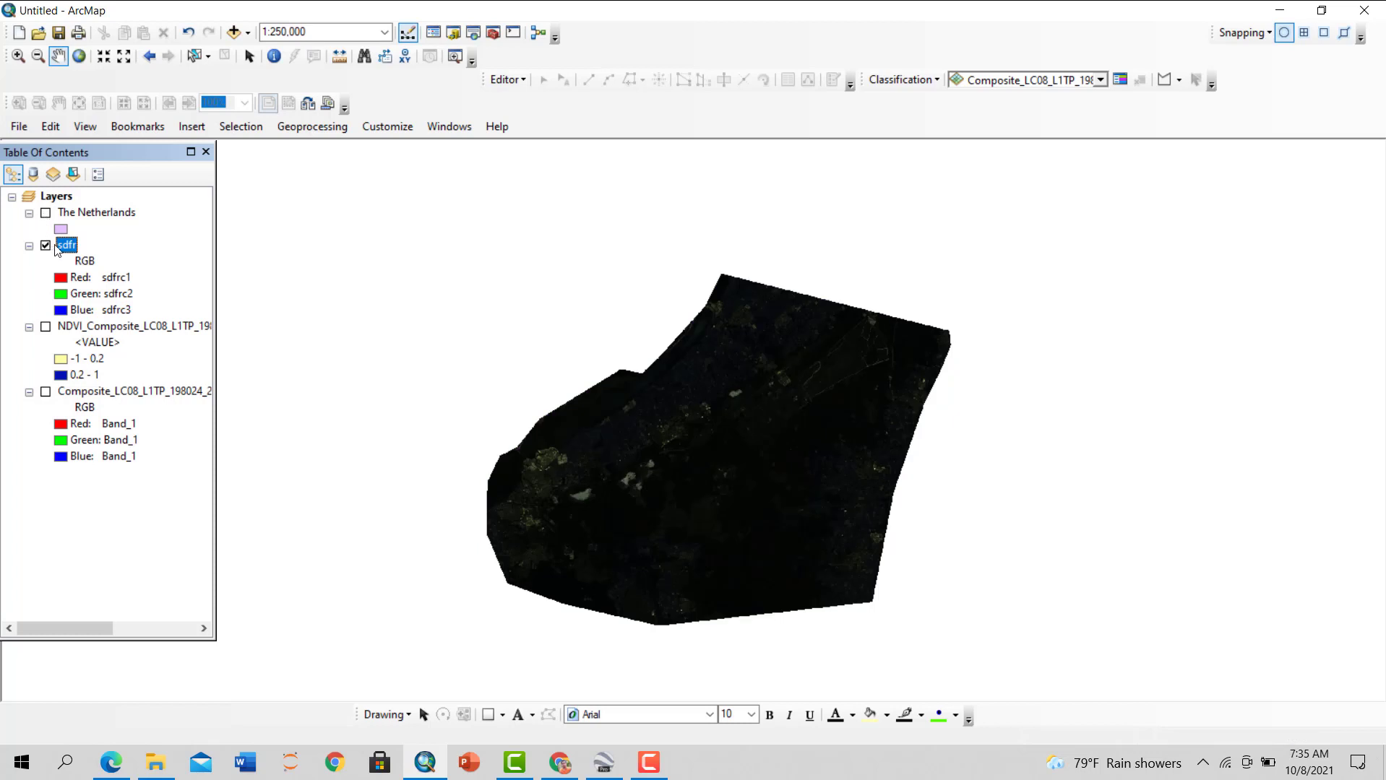
pyautogui.moveTo(777, 452); pyautogui.dragTo(770, 411)
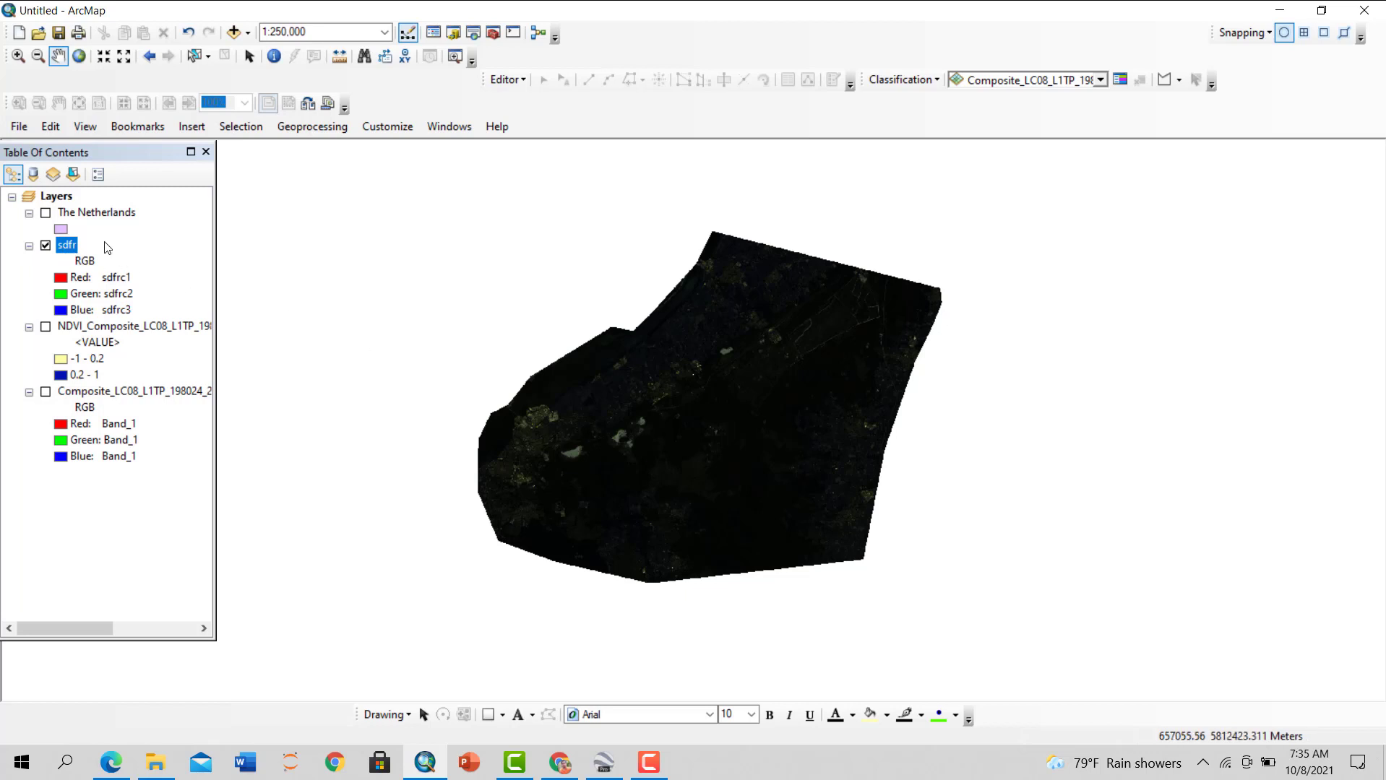
# Export the sdfr raster as the TIFF sdfr1.tif in D:\GIS\shp and replace the sdfr layer with it in the map
pyautogui.rightClick(73, 249)
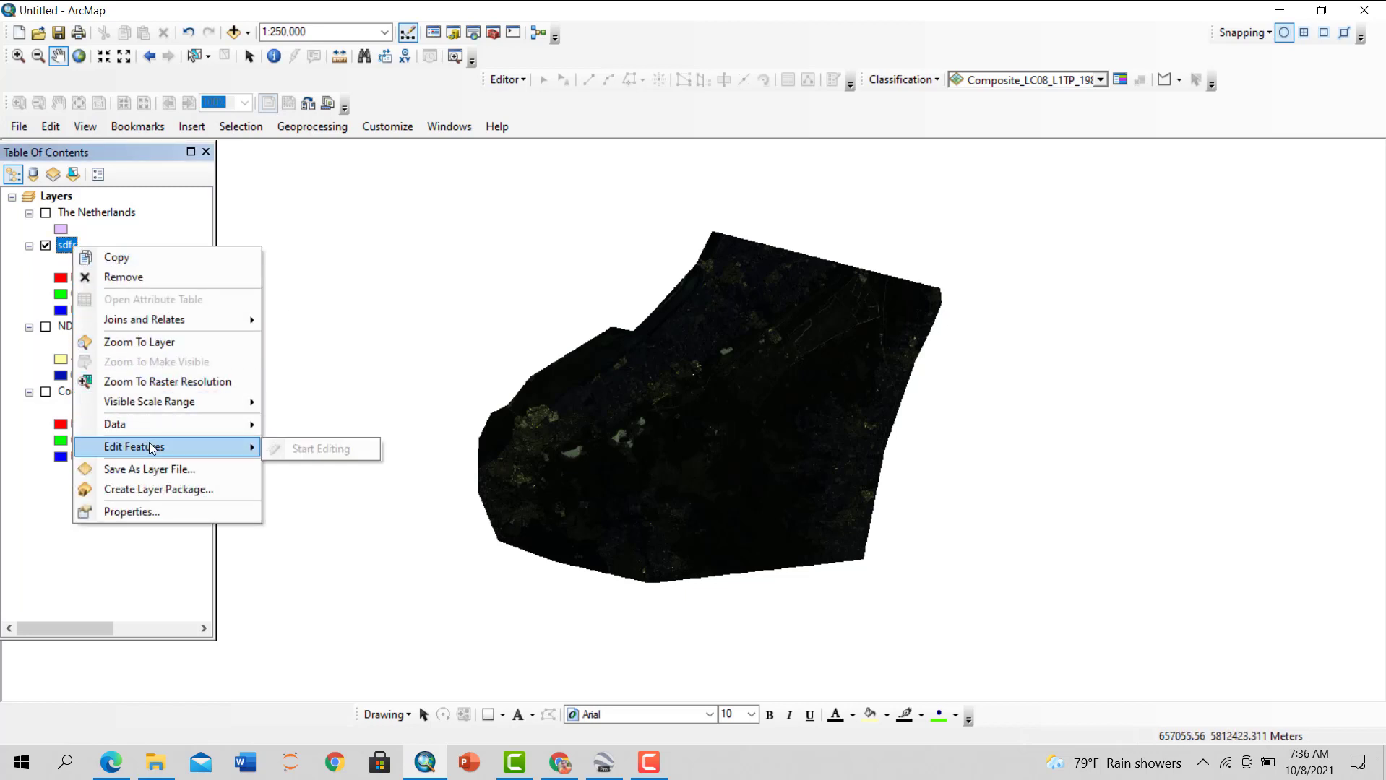
pyautogui.moveTo(152, 424)
pyautogui.click(321, 447)
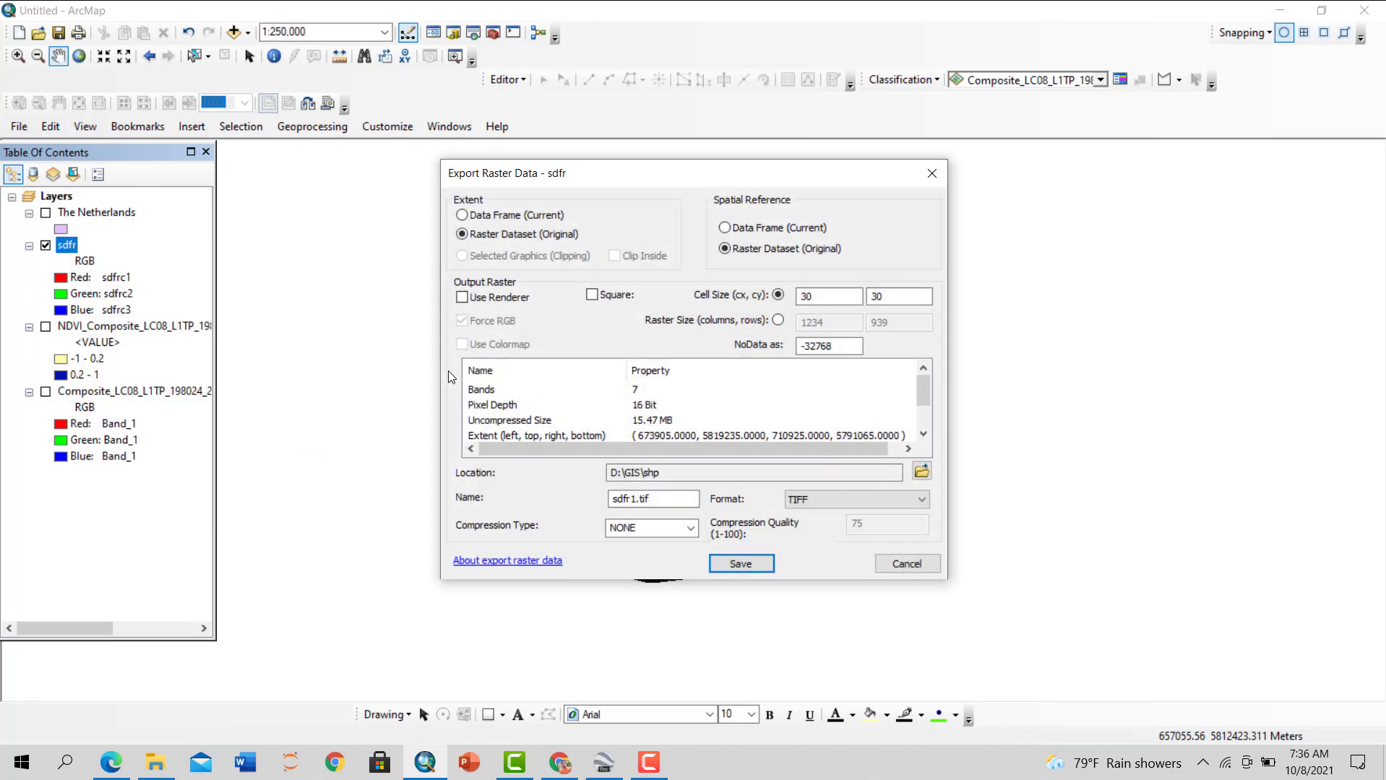
pyautogui.click(734, 564)
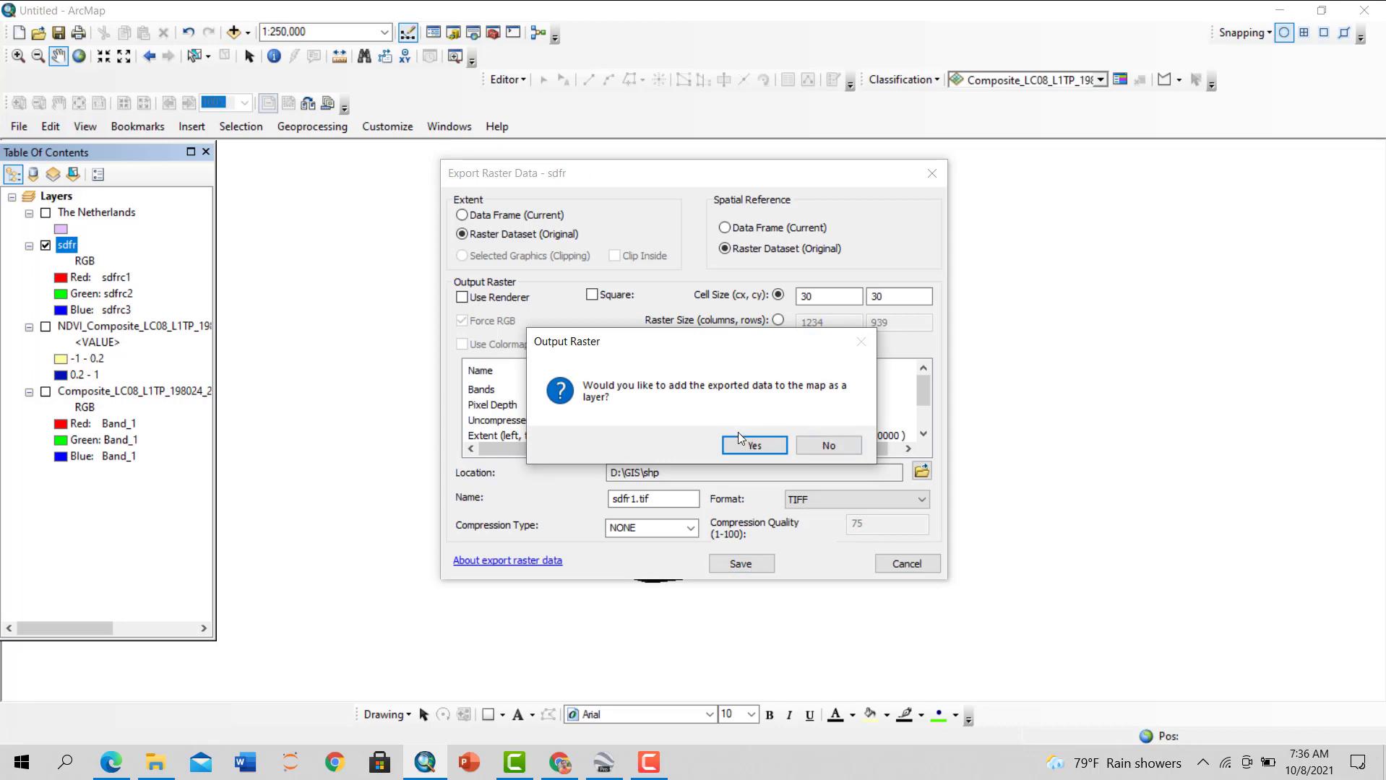
pyautogui.click(752, 446)
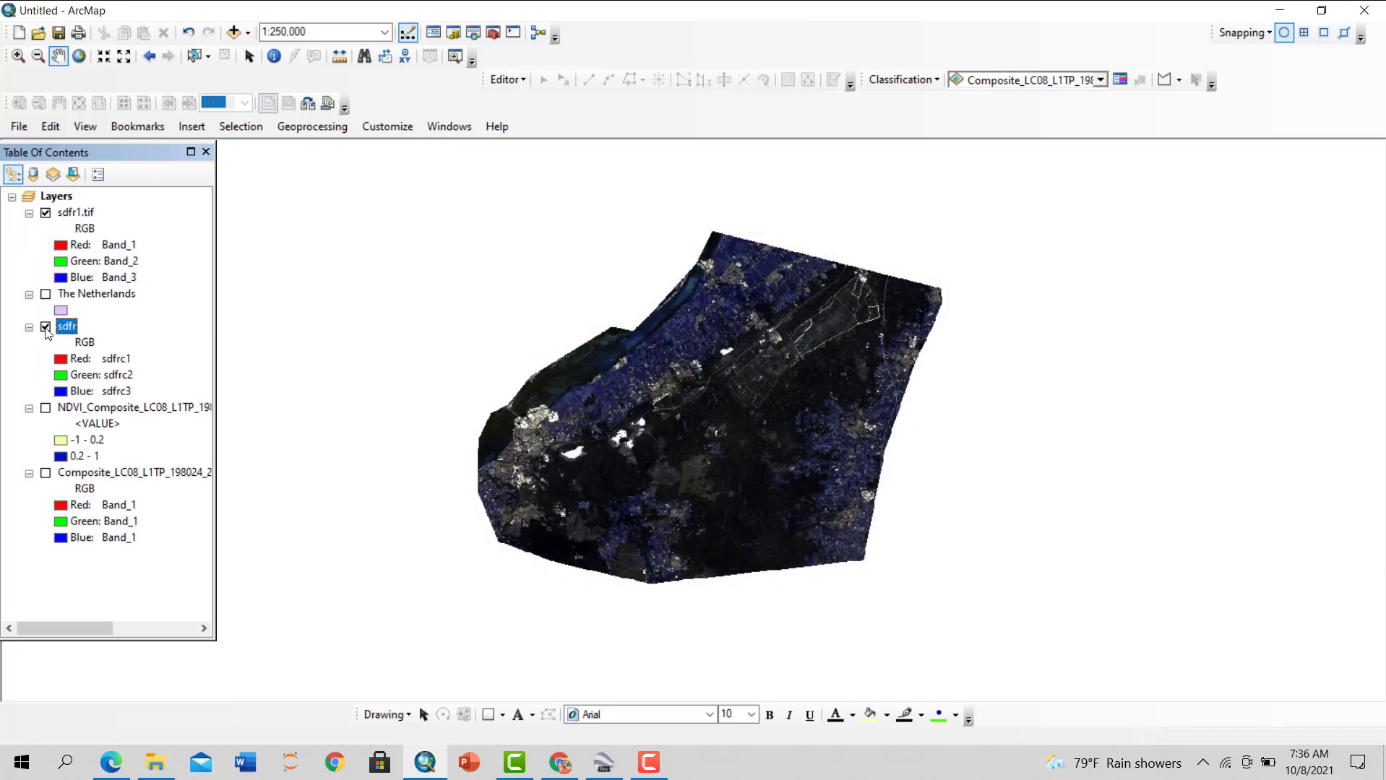
pyautogui.rightClick(58, 327)
pyautogui.click(80, 356)
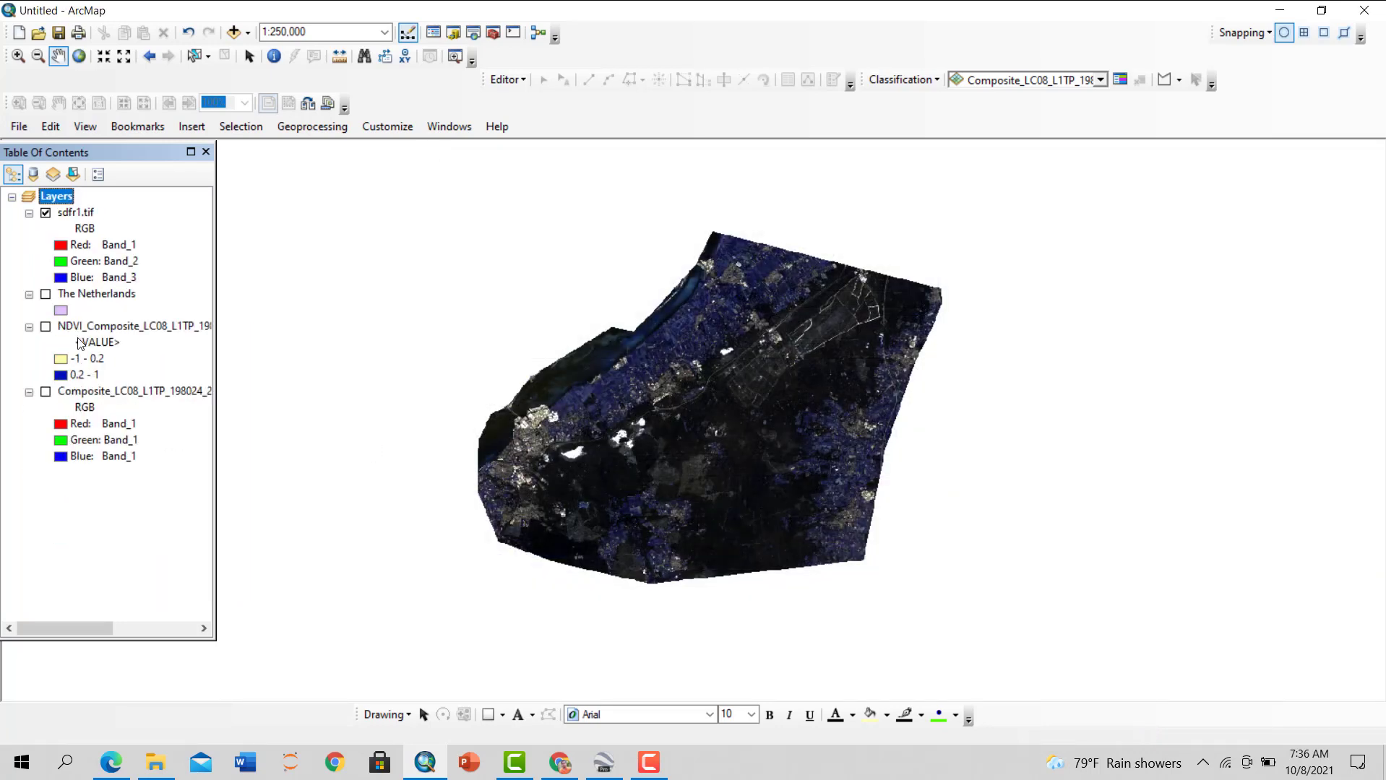
# Display sdfr1.tif as a false-colour composite with Band_5 as red, Band_4 as green and Band_3 as blue
pyautogui.click(67, 249)
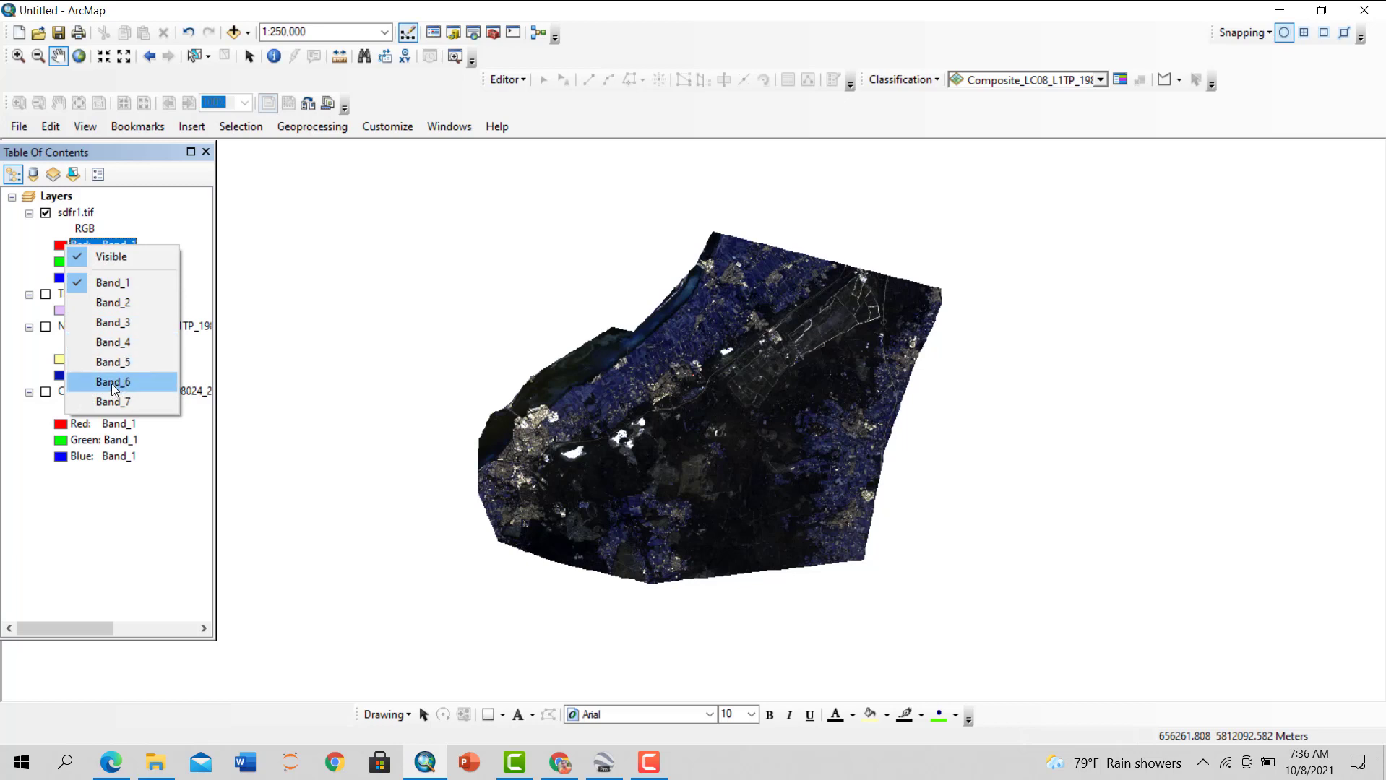
pyautogui.click(119, 401)
pyautogui.click(64, 249)
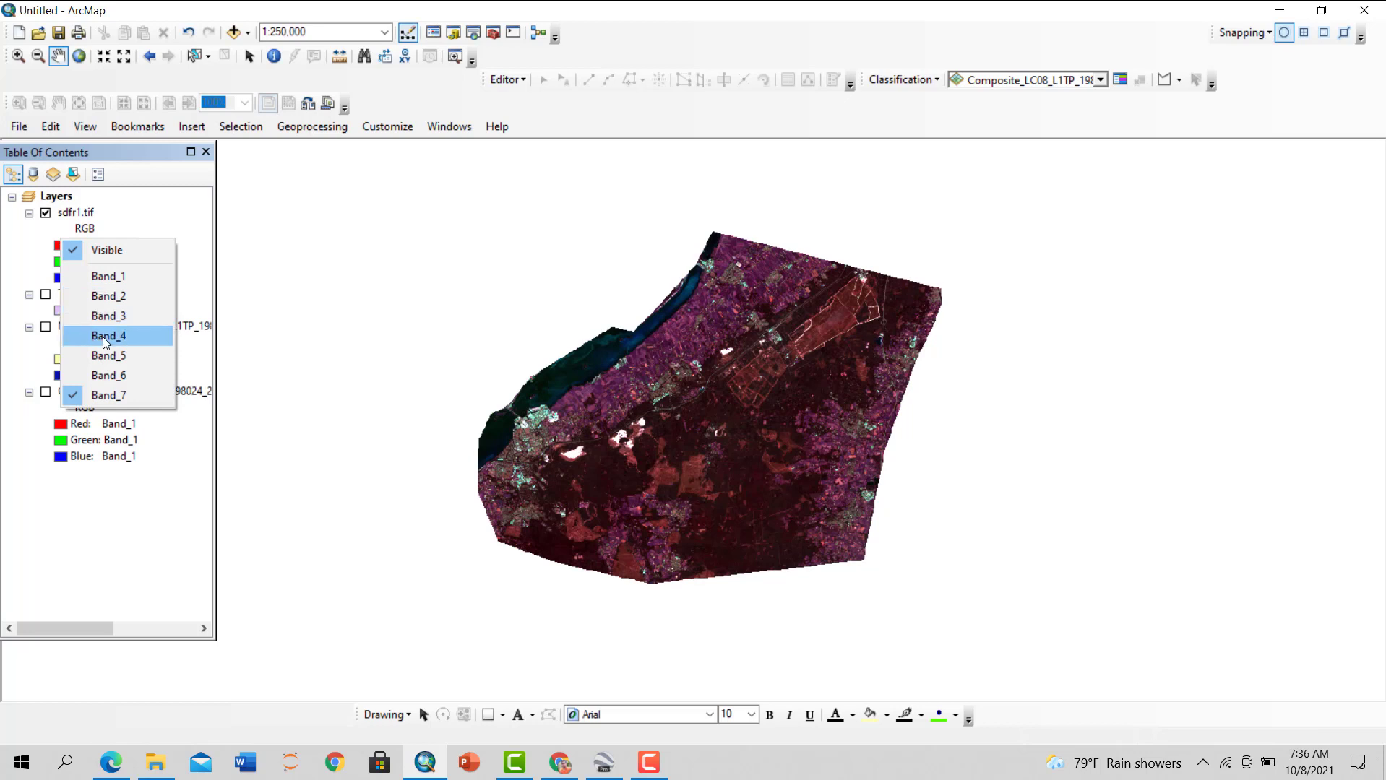
pyautogui.click(106, 356)
pyautogui.click(72, 262)
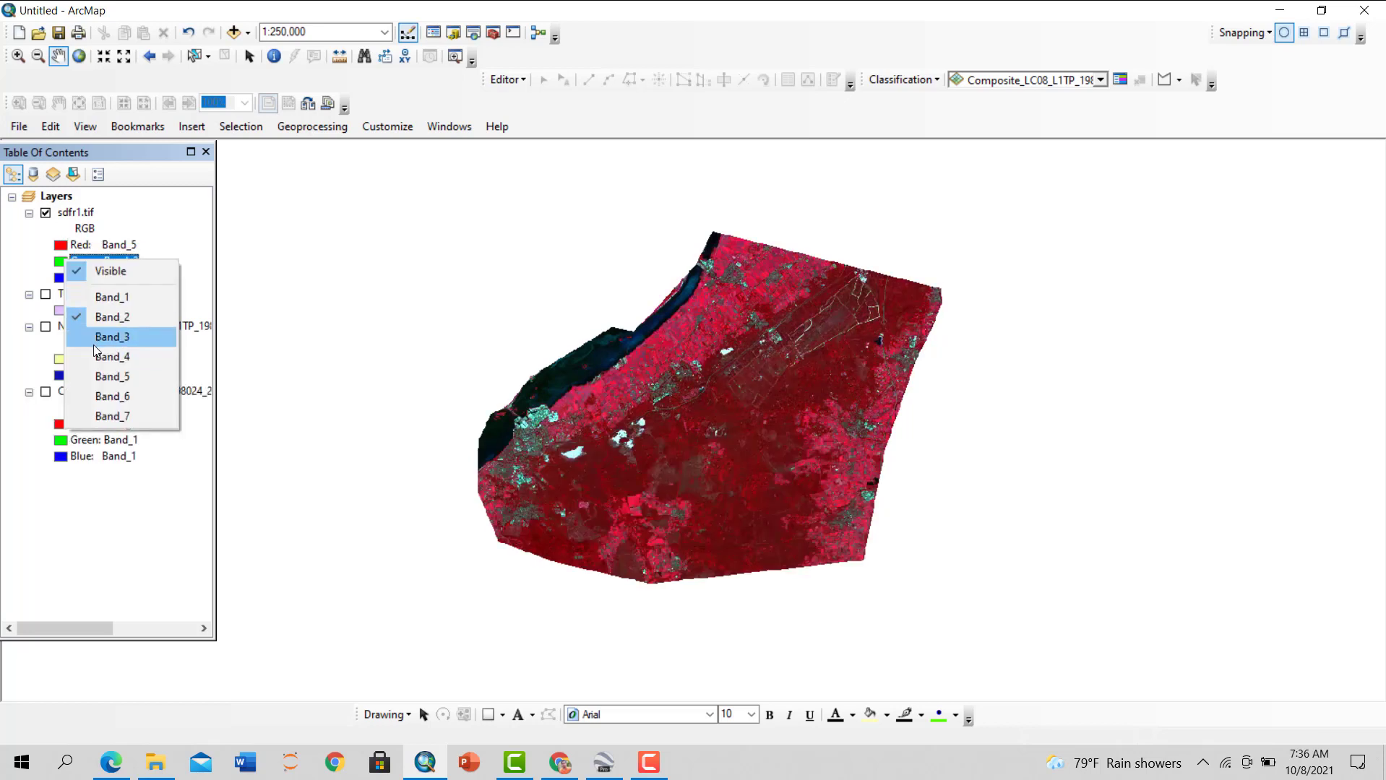
pyautogui.click(101, 355)
pyautogui.click(64, 278)
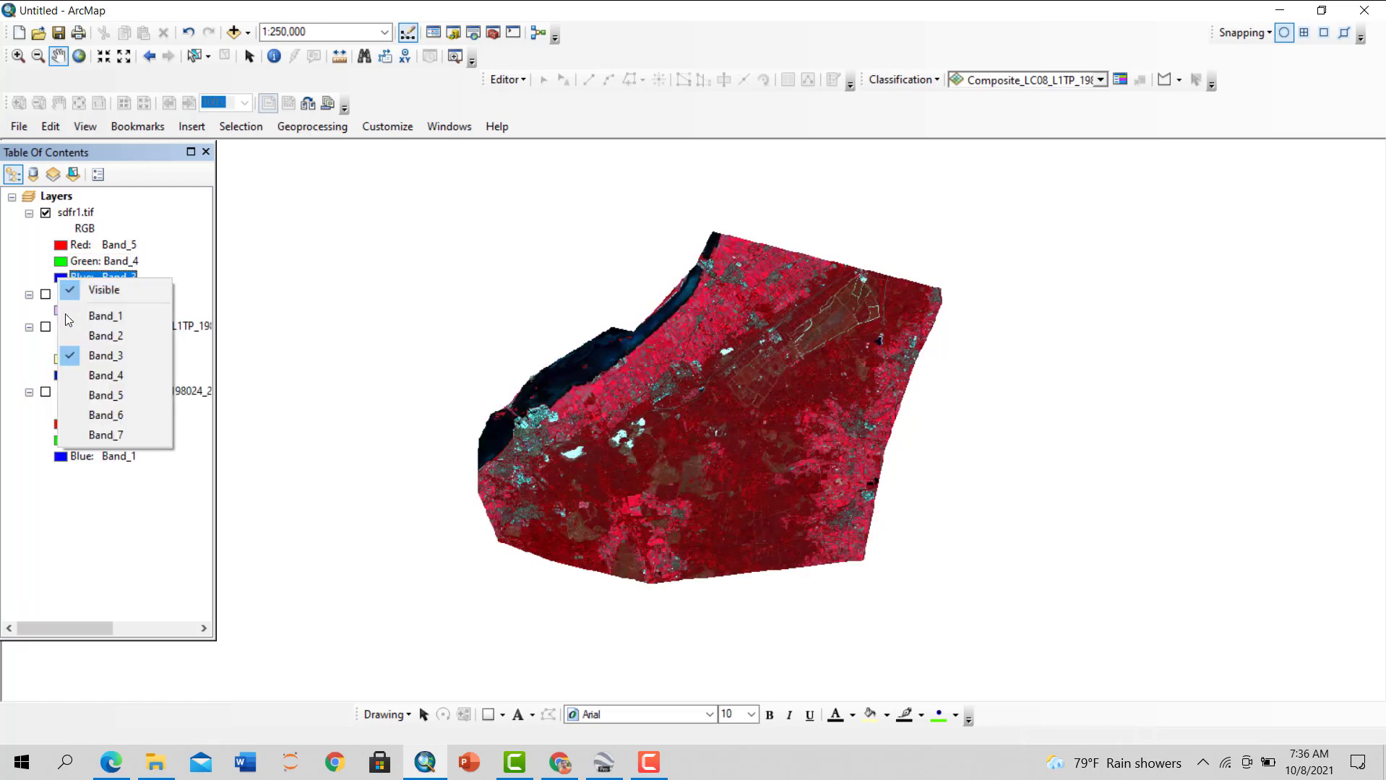
pyautogui.click(93, 356)
# Use Image Analysis to turn dynamic range adjustment (DRA) on for sdfr1.tif and off again, refreshing its display stretch
pyautogui.scroll(3, 839, 346)
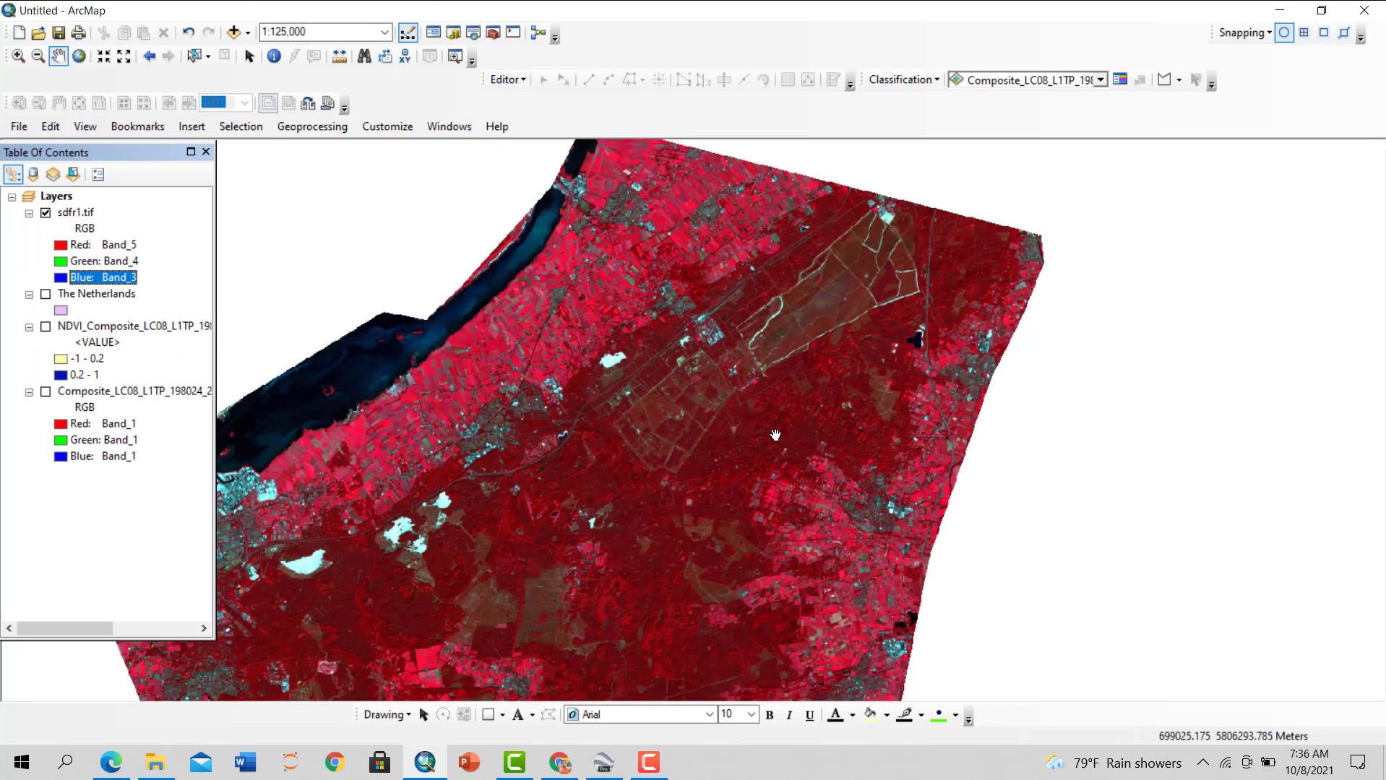
pyautogui.moveTo(804, 393); pyautogui.dragTo(744, 423)
pyautogui.scroll(2, 744, 423)
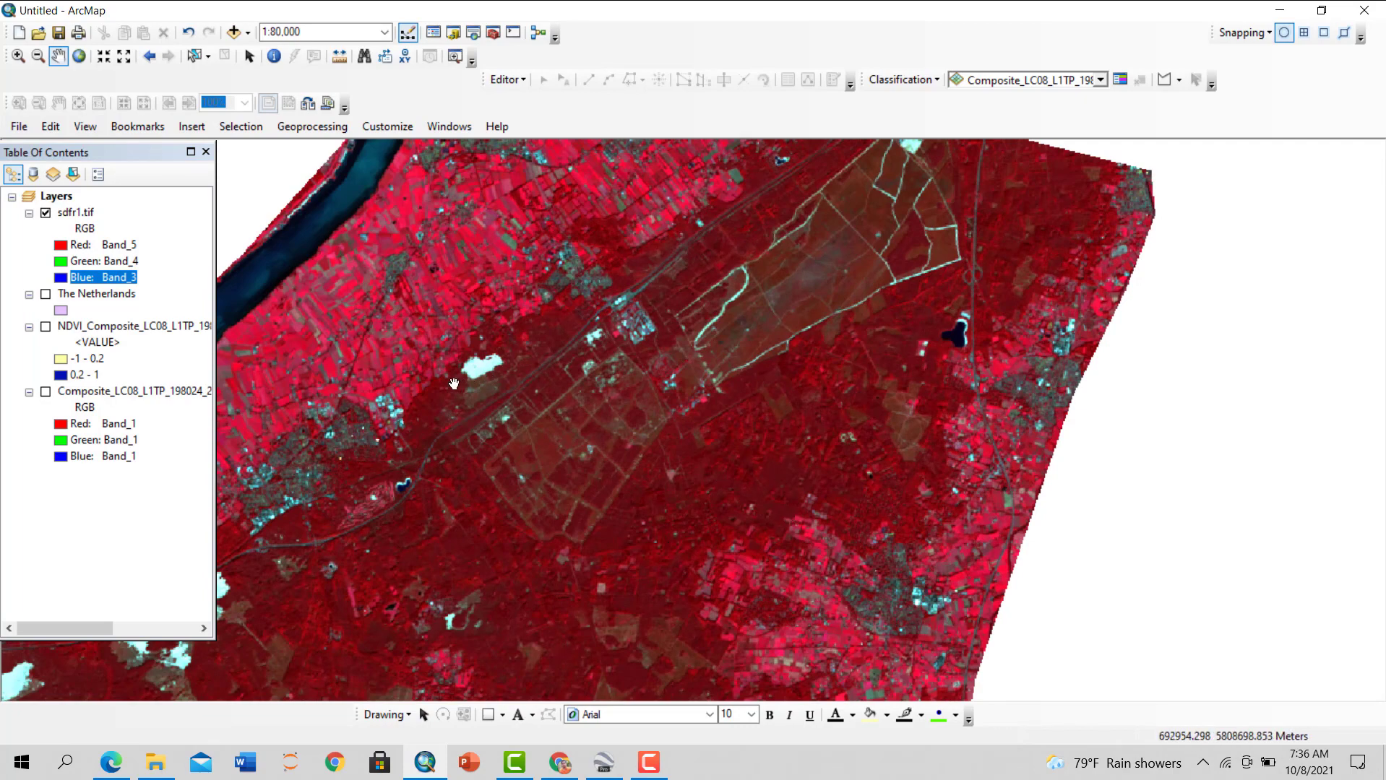
pyautogui.moveTo(800, 385); pyautogui.dragTo(934, 508)
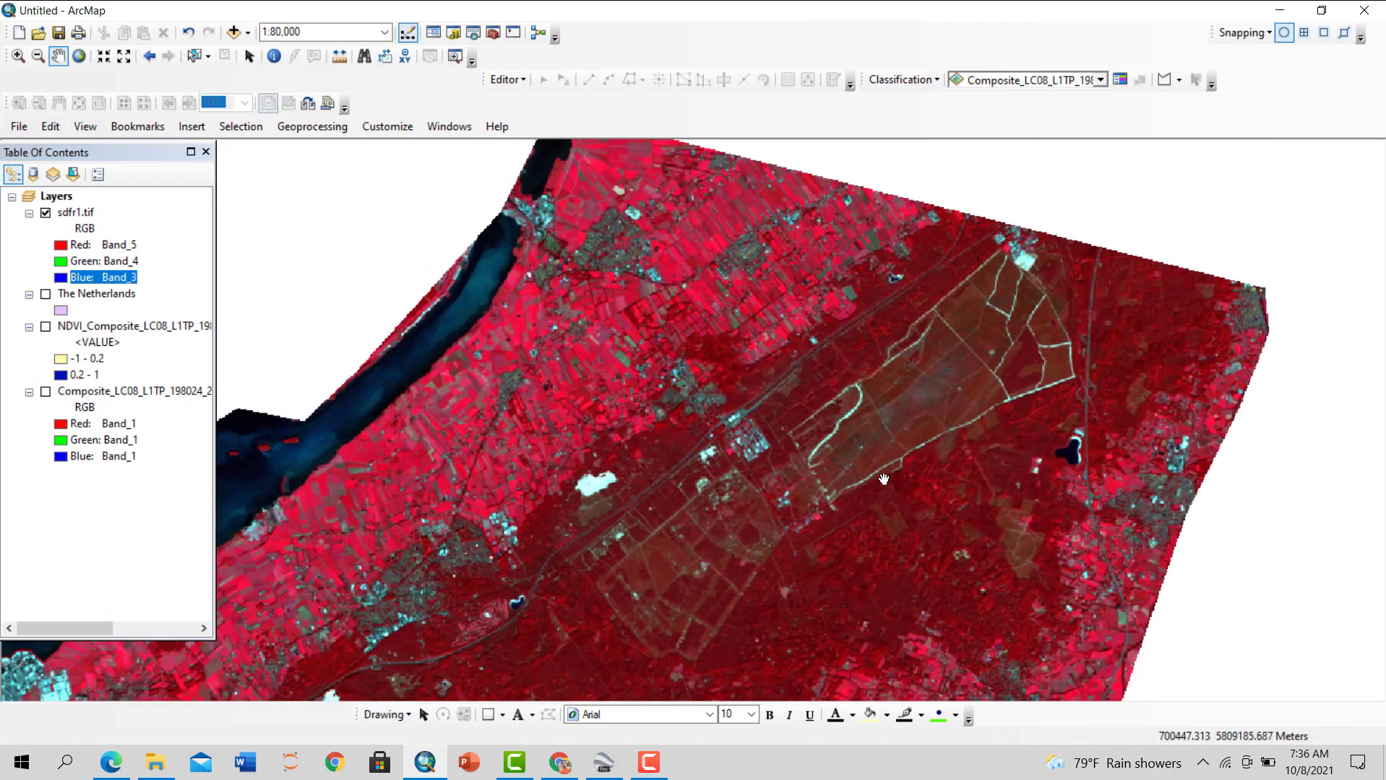
pyautogui.click(447, 126)
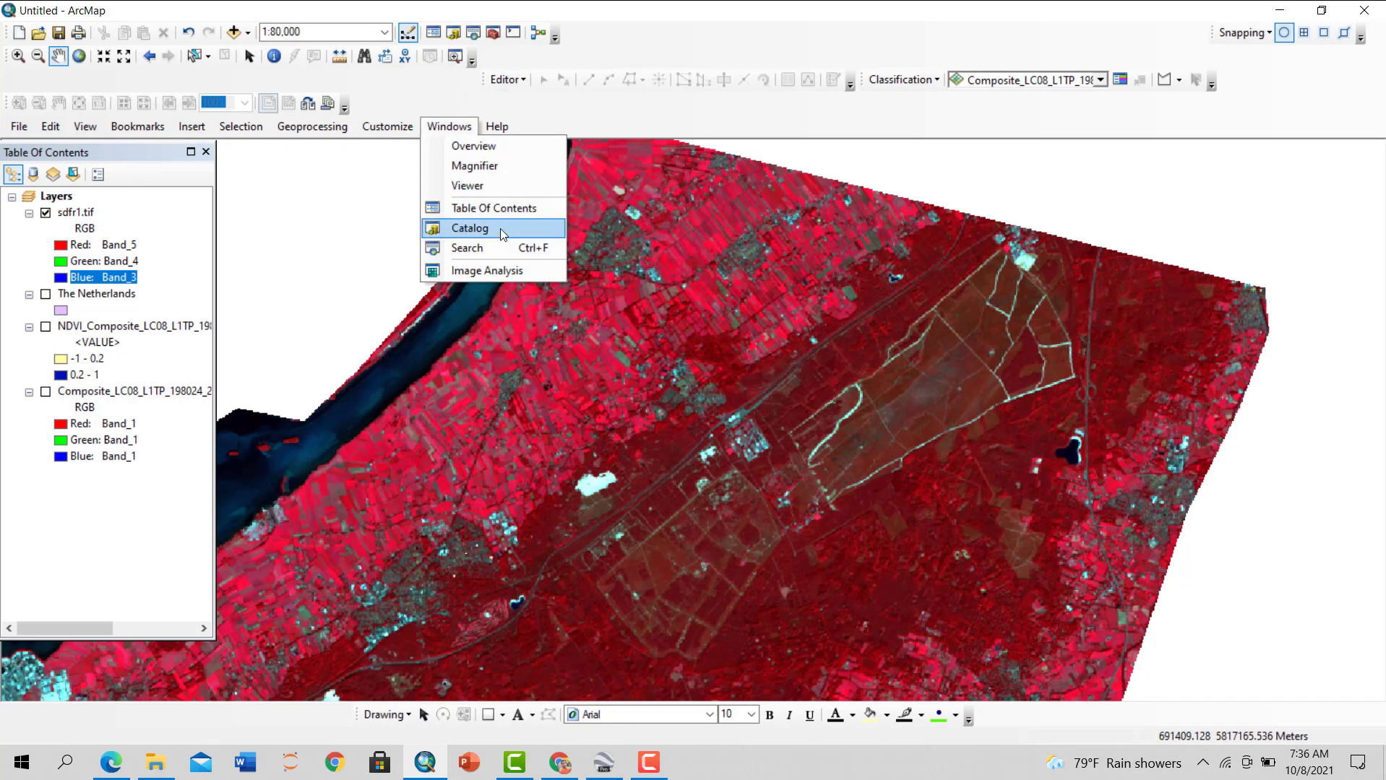
pyautogui.click(481, 271)
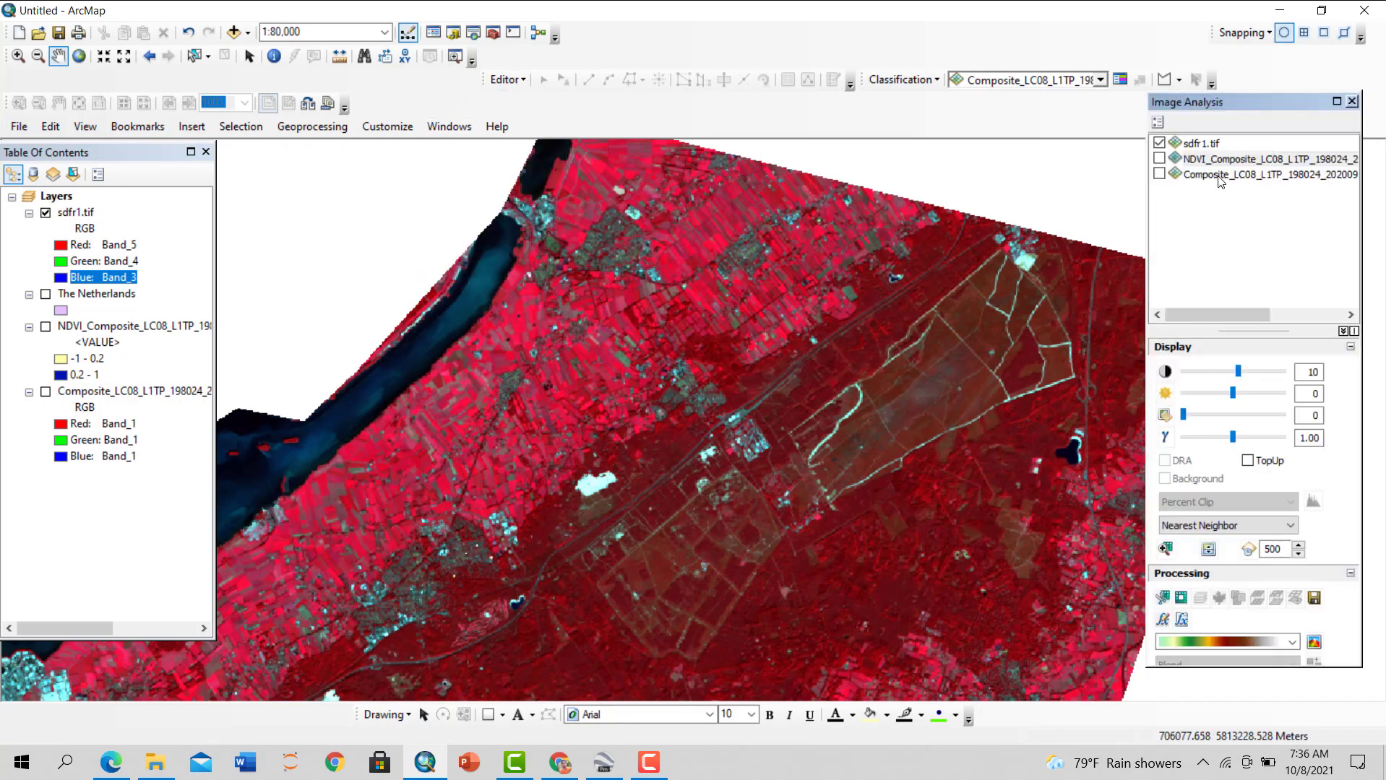
pyautogui.click(1200, 143)
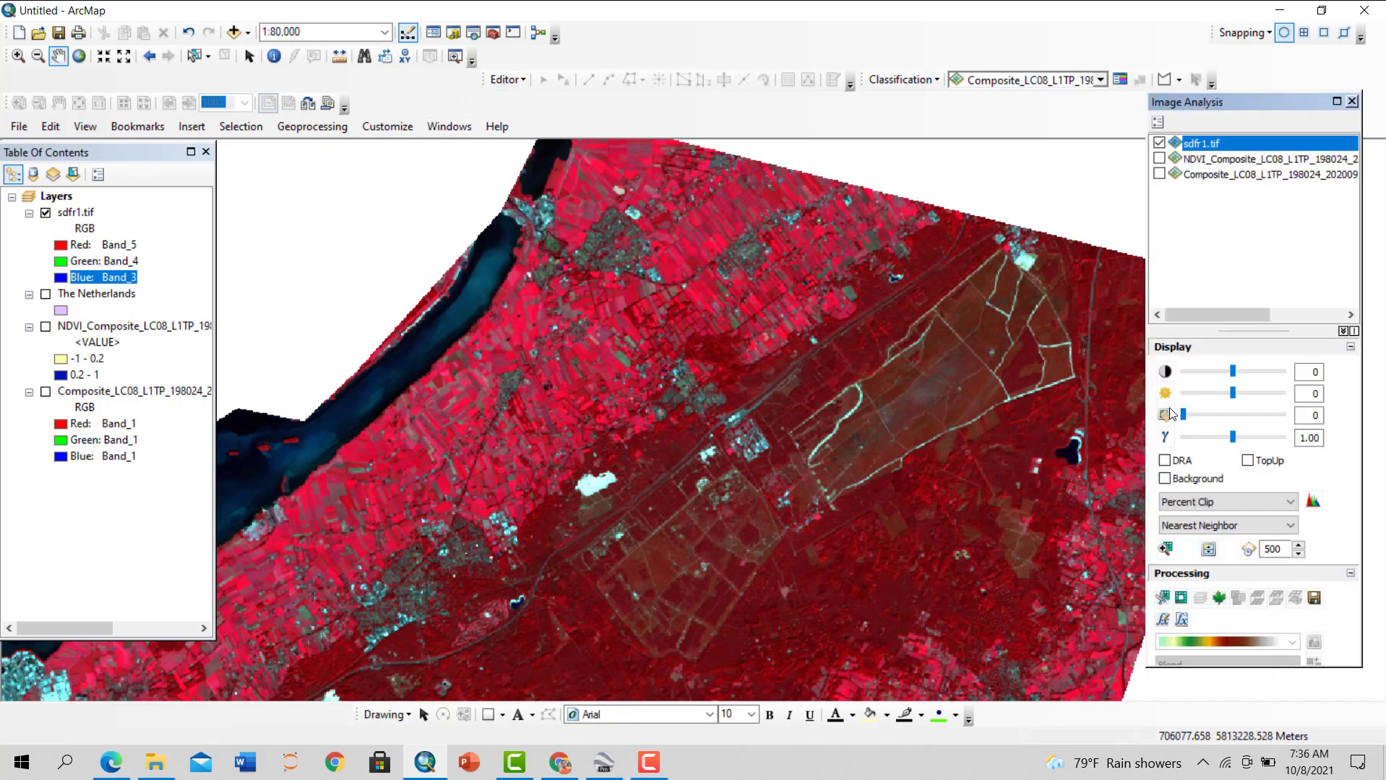
pyautogui.click(1165, 460)
pyautogui.moveTo(1021, 602); pyautogui.dragTo(895, 434)
pyautogui.scroll(2, 971, 368)
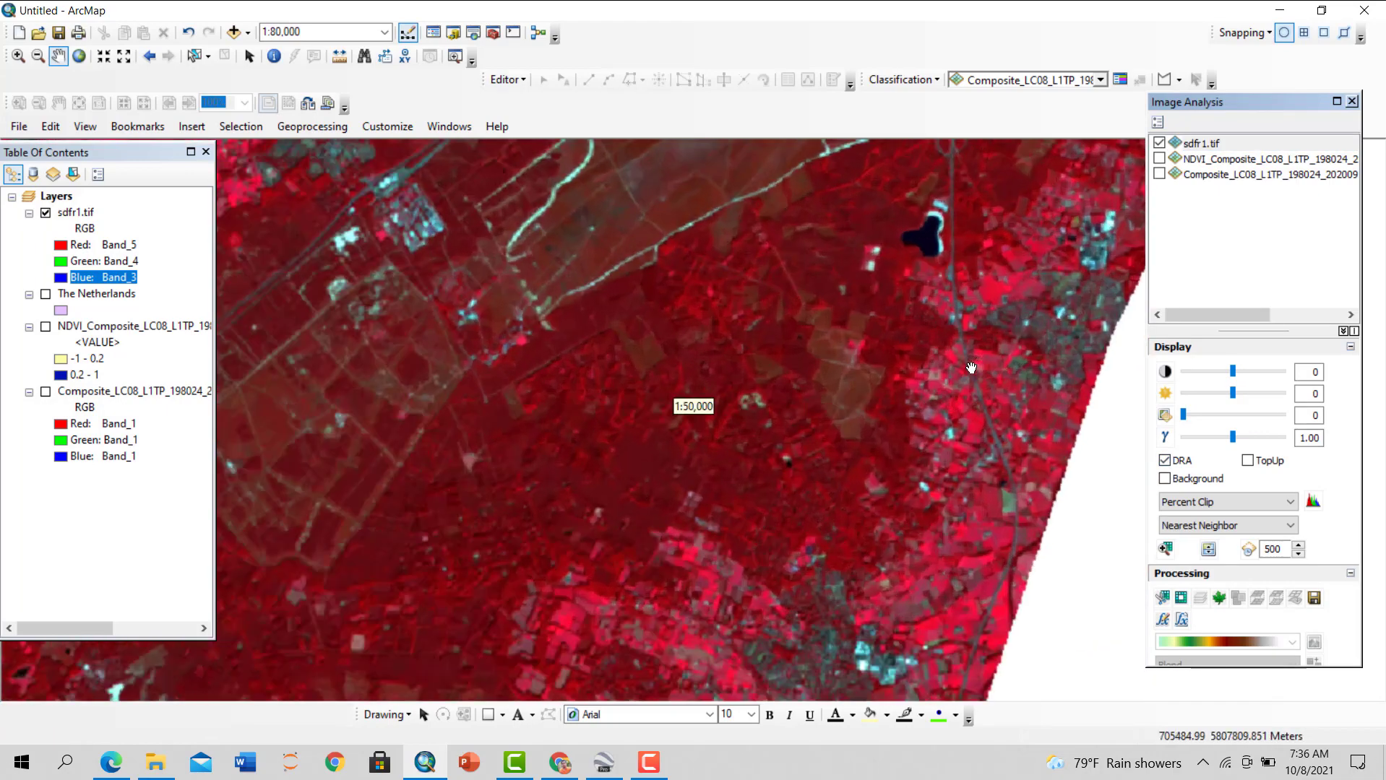
pyautogui.click(1164, 461)
pyautogui.scroll(-1, 839, 452)
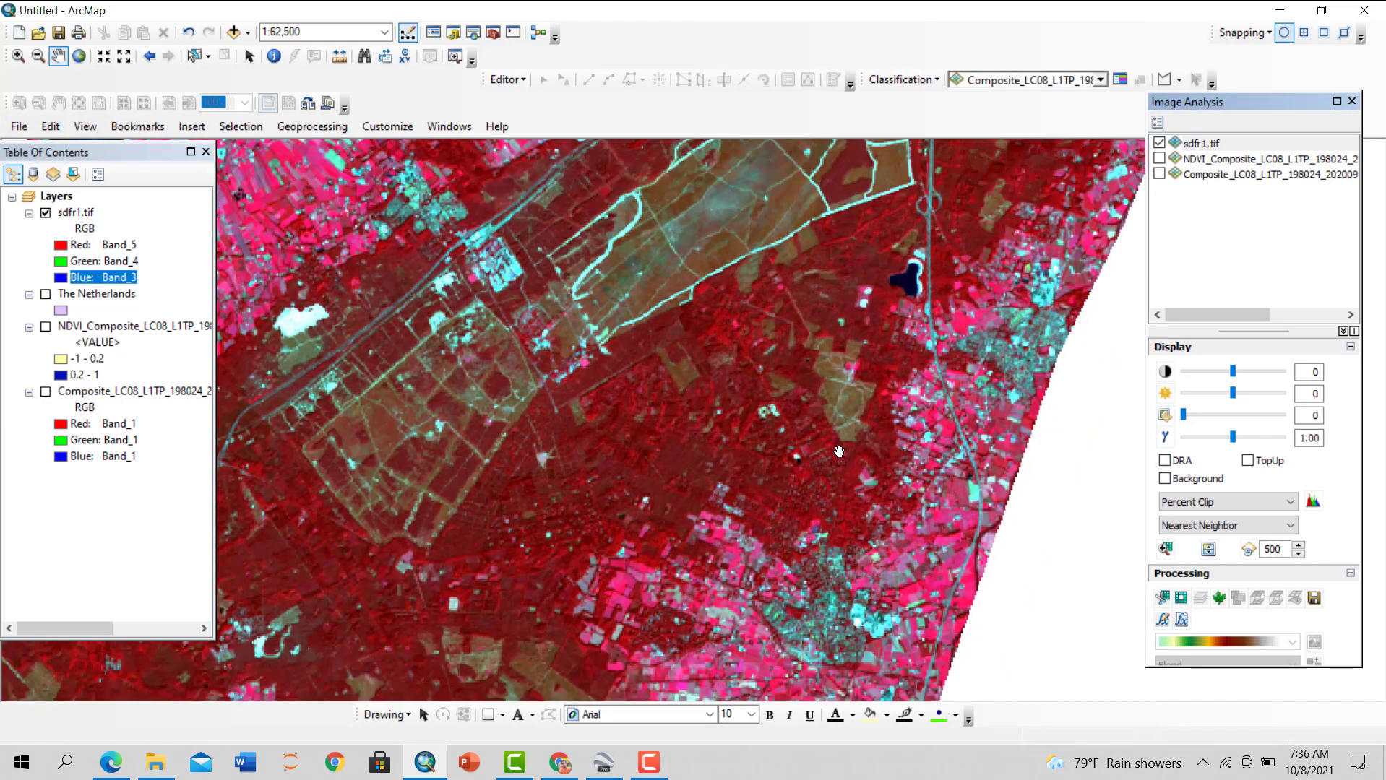
pyautogui.scroll(-1, 839, 452)
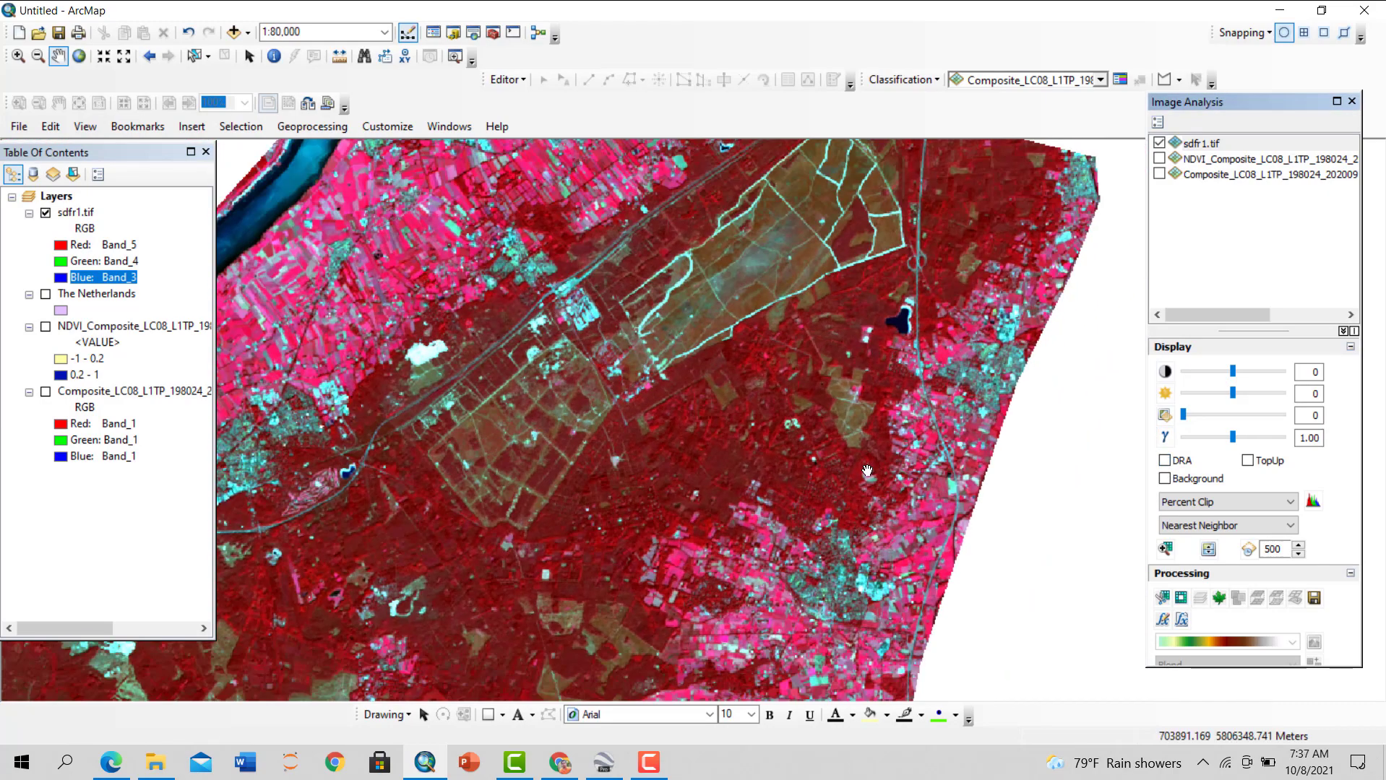
pyautogui.scroll(-2, 820, 485)
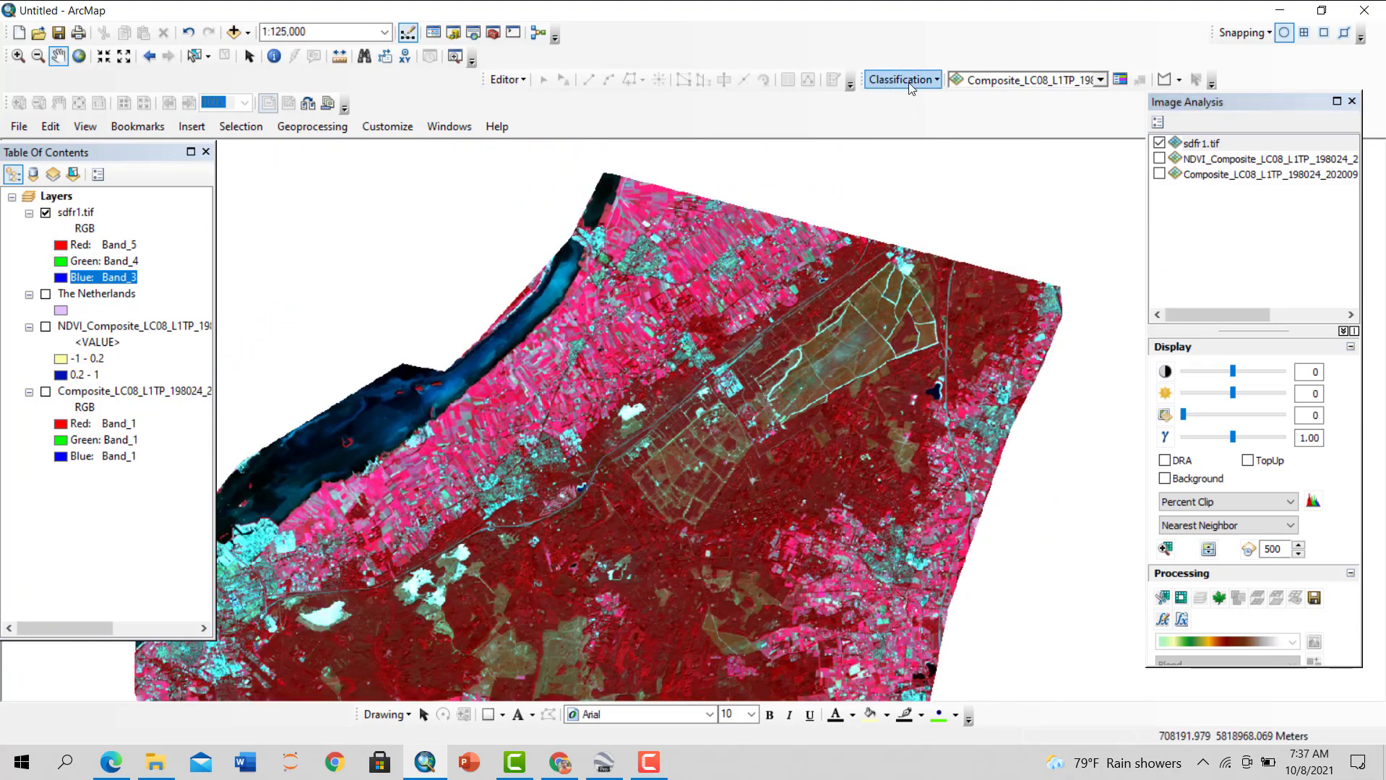
# Choose sdfr1.tif as the input layer for Image Classification and close Image Analysis
pyautogui.click(915, 82)
pyautogui.click(935, 18)
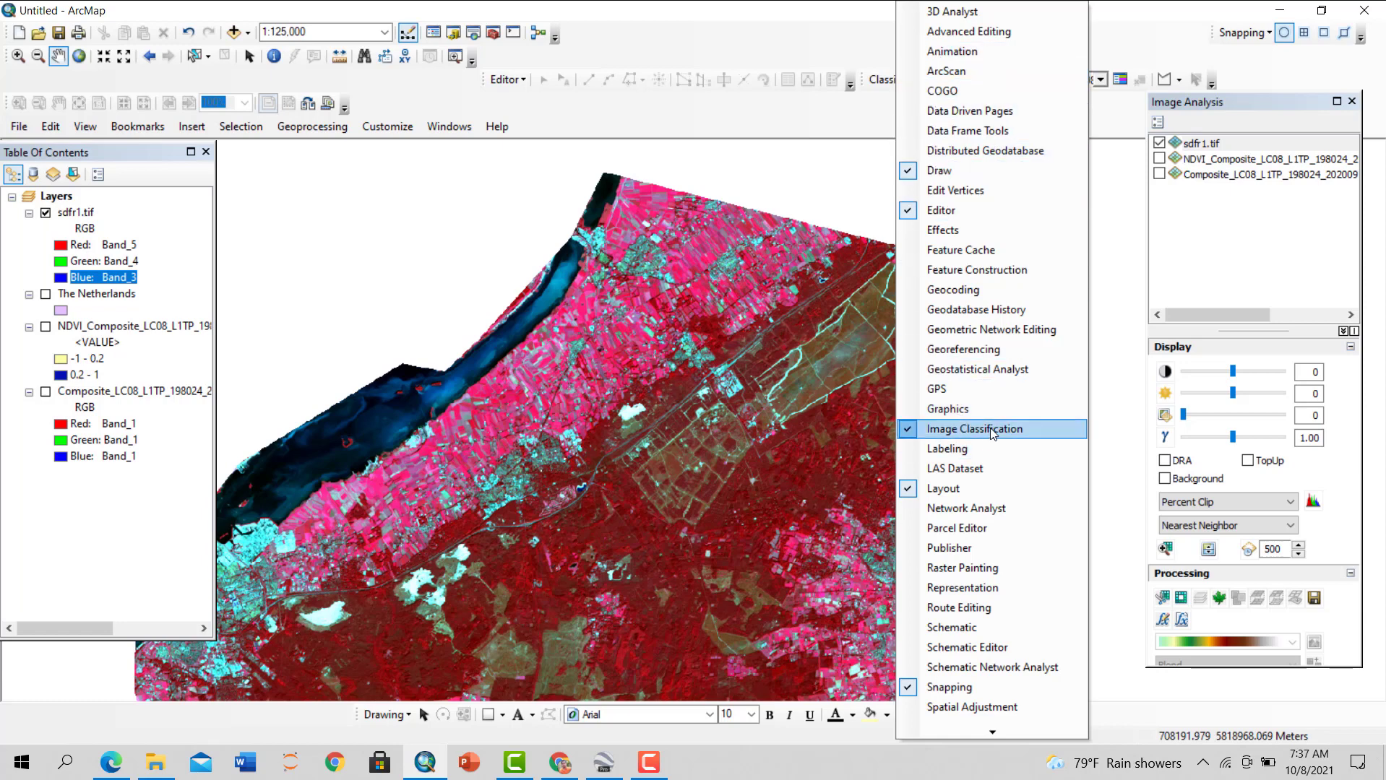
pyautogui.click(779, 129)
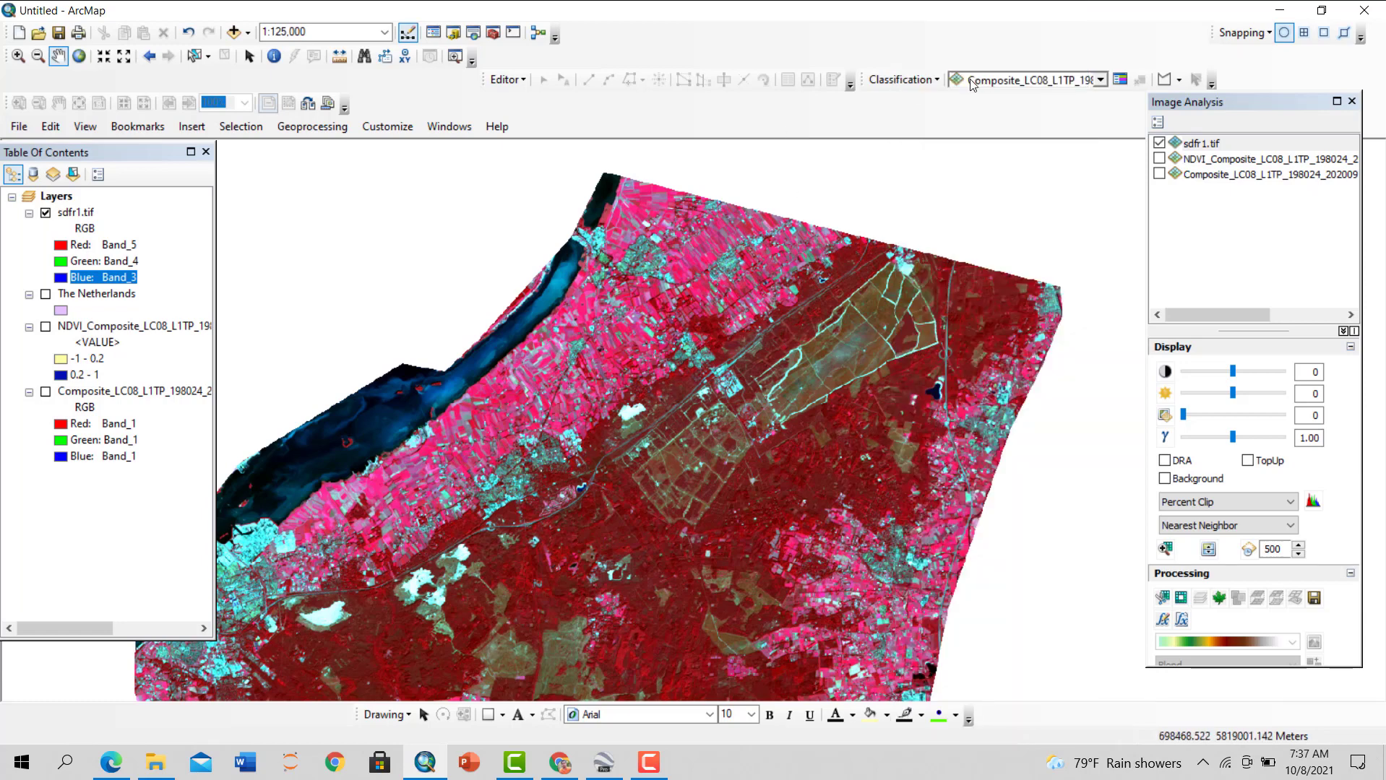
pyautogui.click(1101, 81)
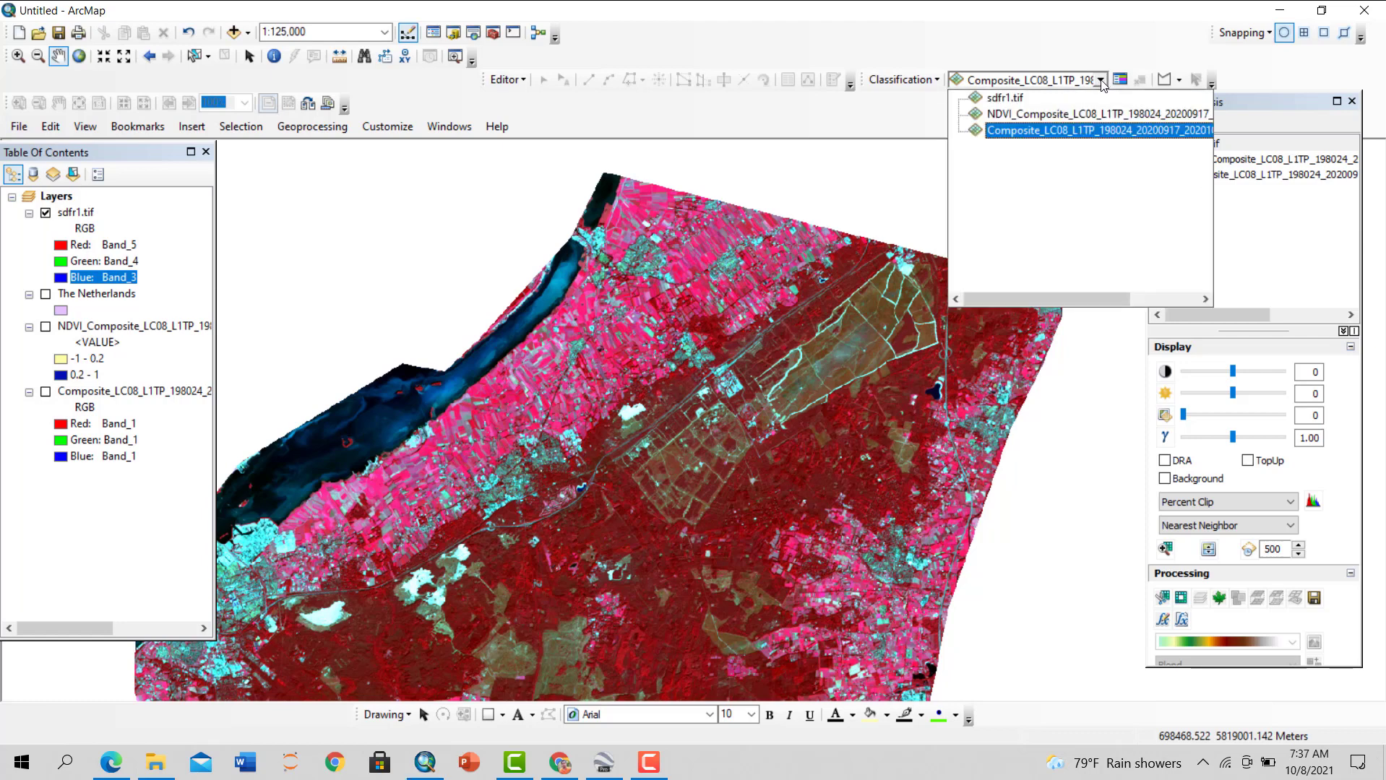
pyautogui.click(1005, 99)
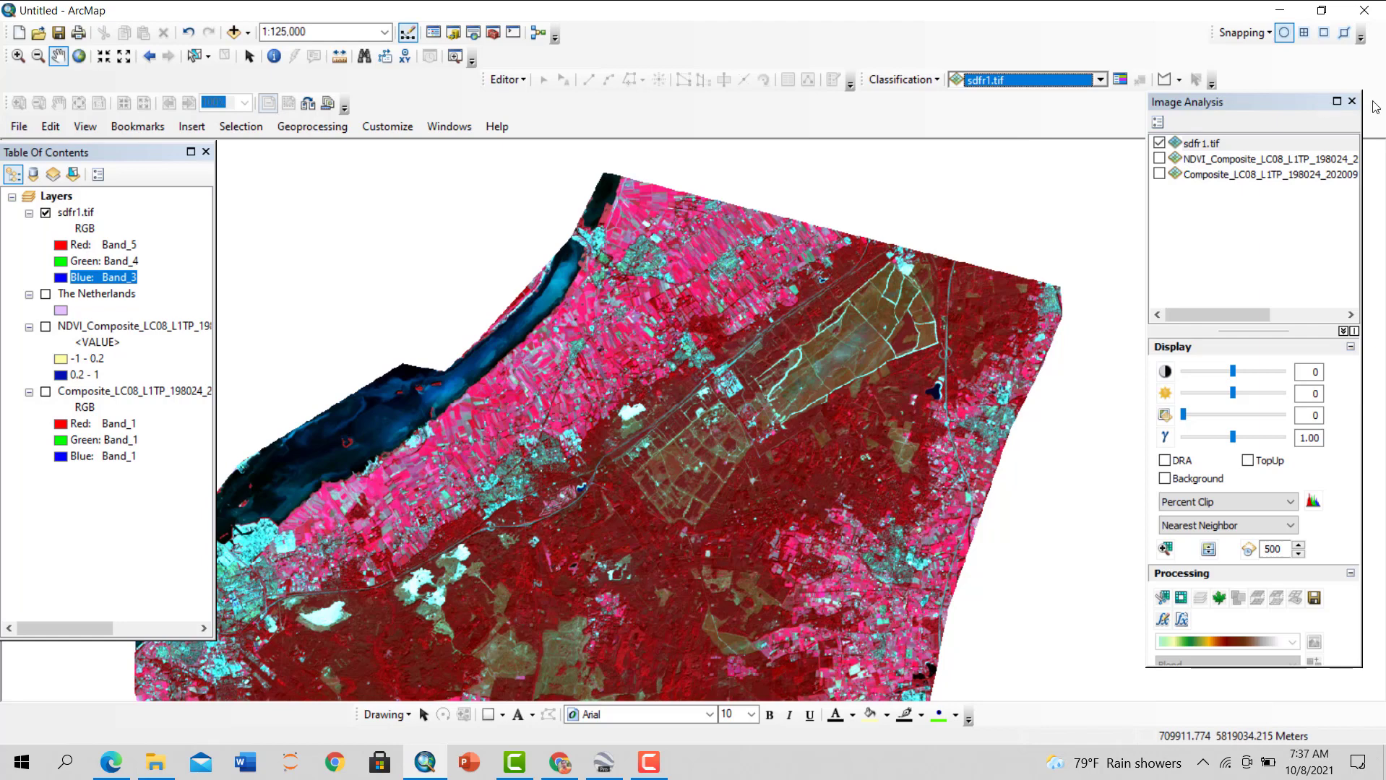
pyautogui.click(1351, 102)
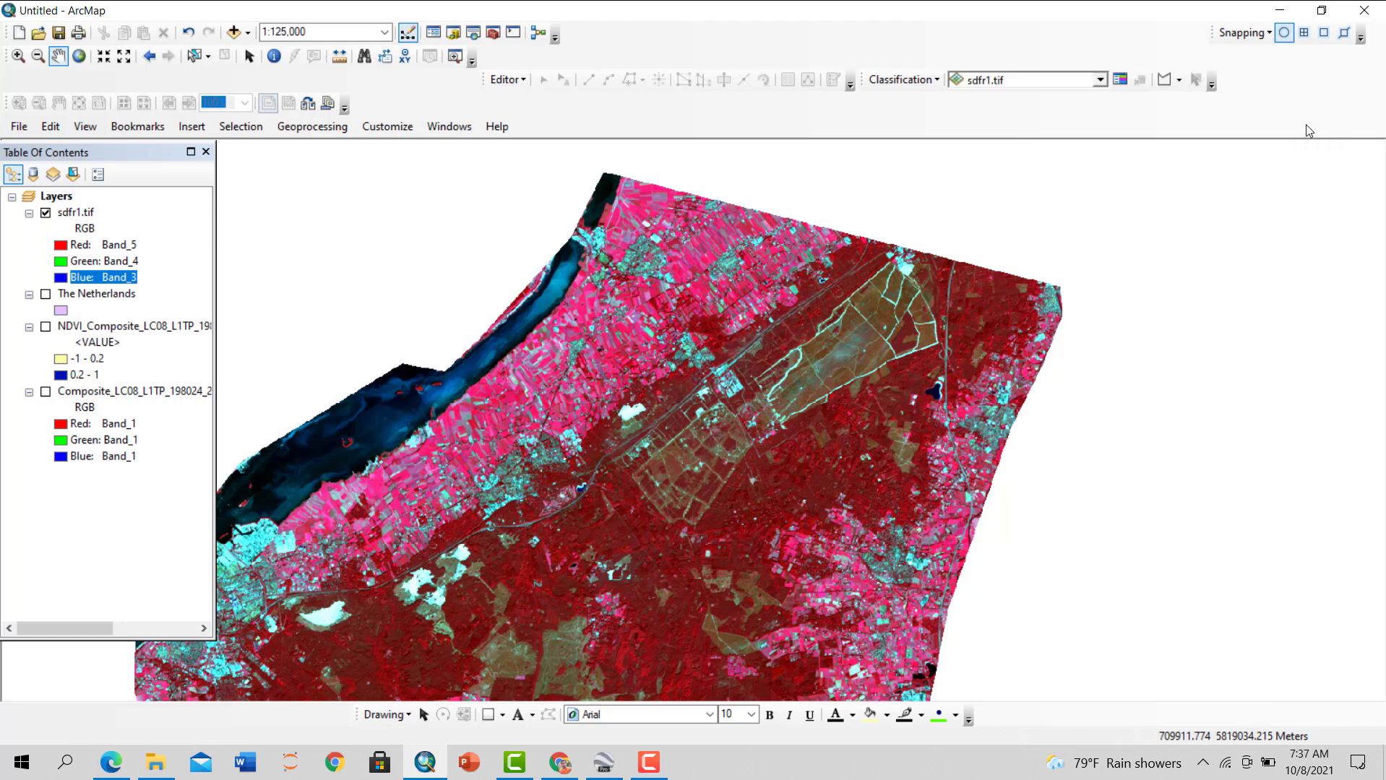
# Remove the original Landsat composite and The Netherlands layers from the map
pyautogui.rightClick(93, 394)
pyautogui.click(102, 419)
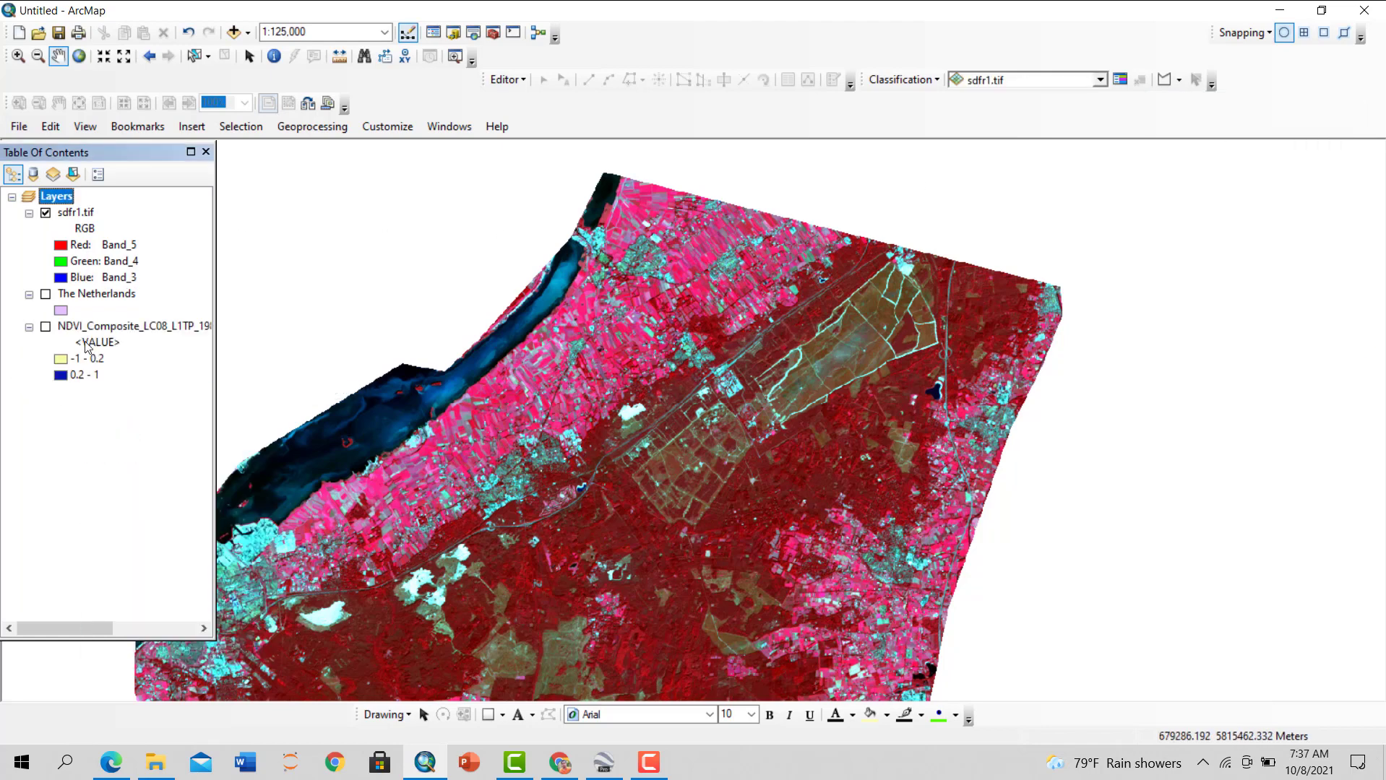
pyautogui.rightClick(82, 301)
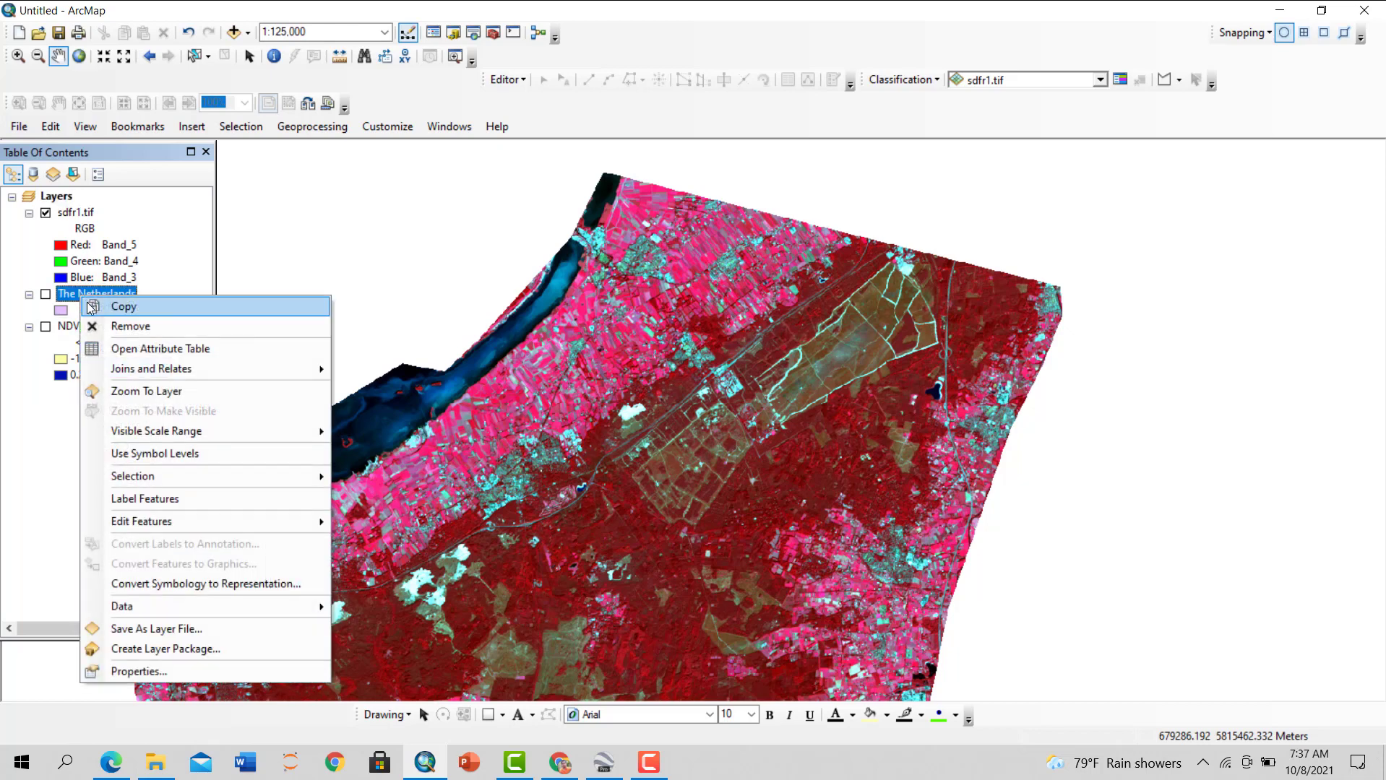
pyautogui.click(97, 326)
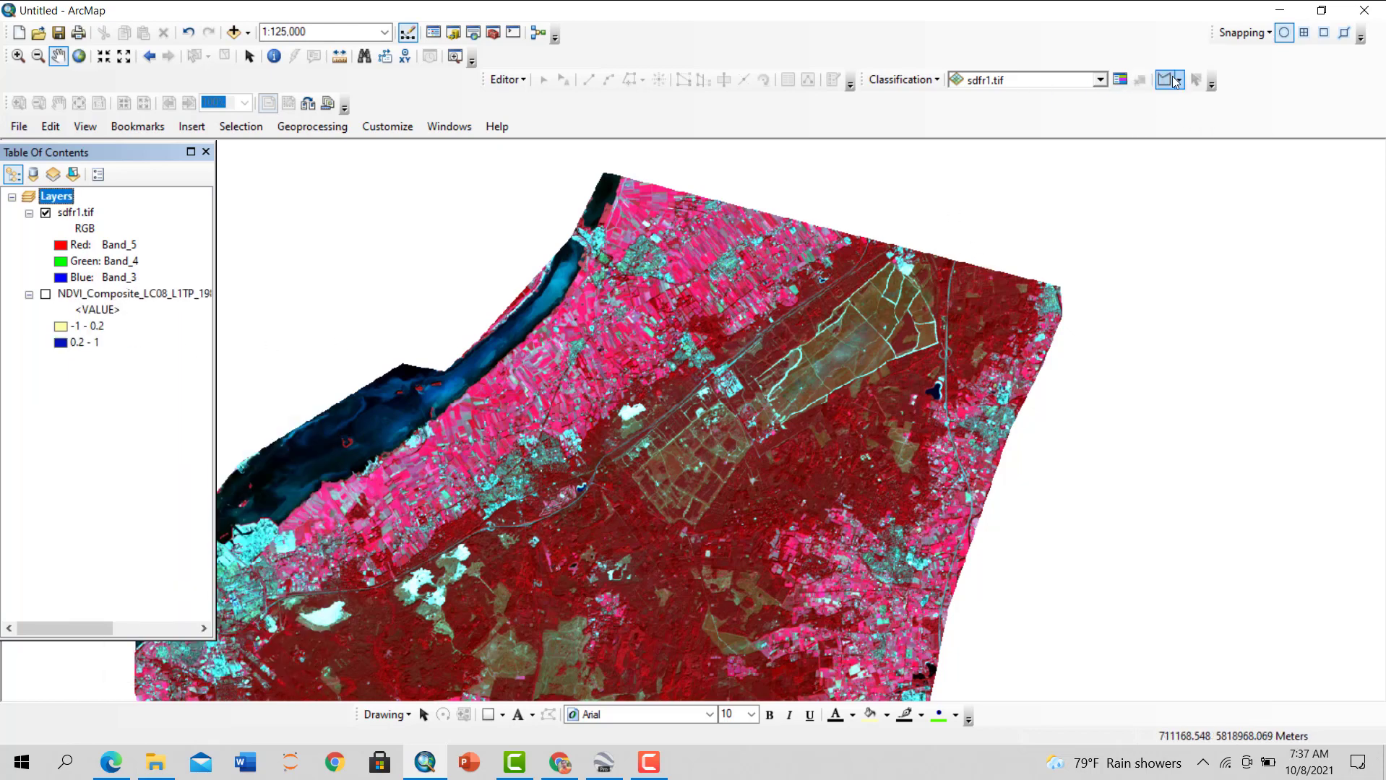
# Open the Training Sample Manager, move it clear of the image's centre and widen it
pyautogui.click(1119, 80)
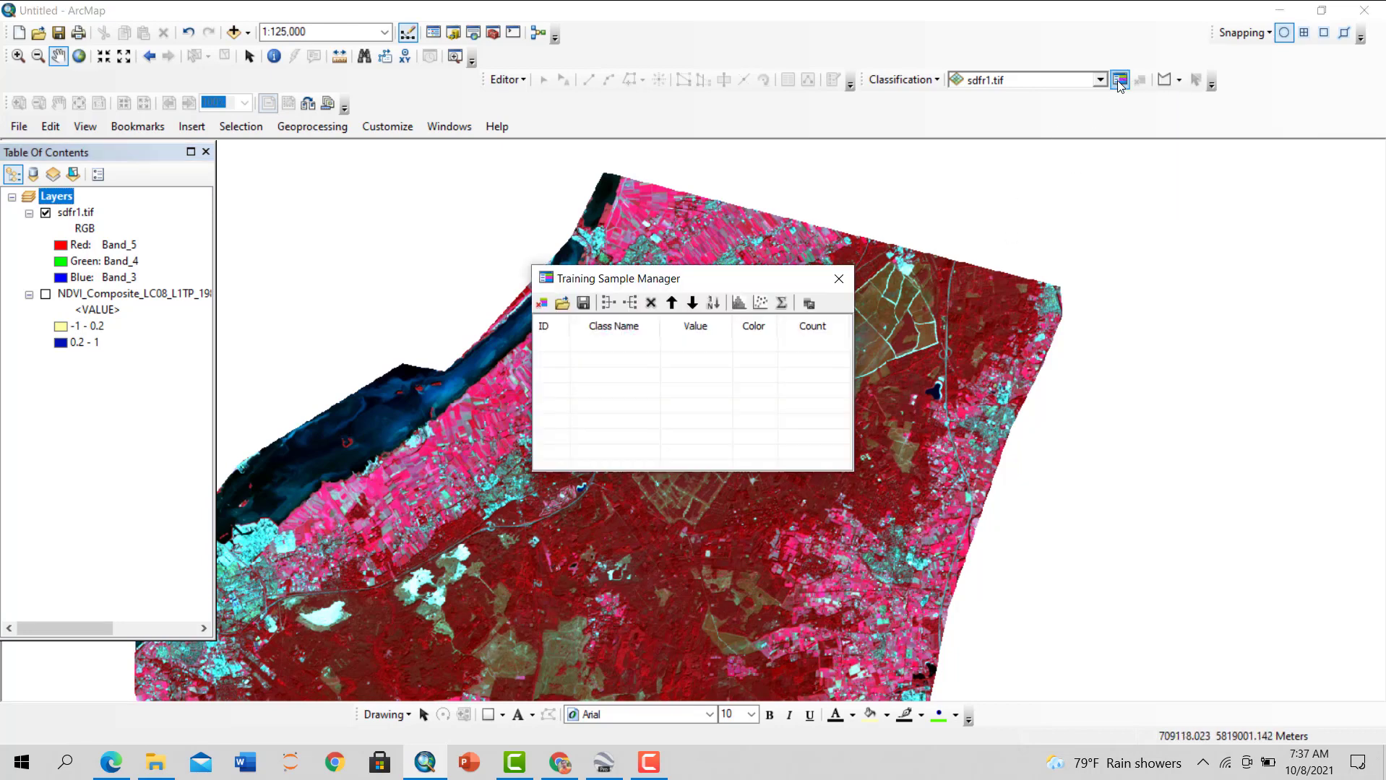
pyautogui.moveTo(731, 282); pyautogui.dragTo(1196, 440)
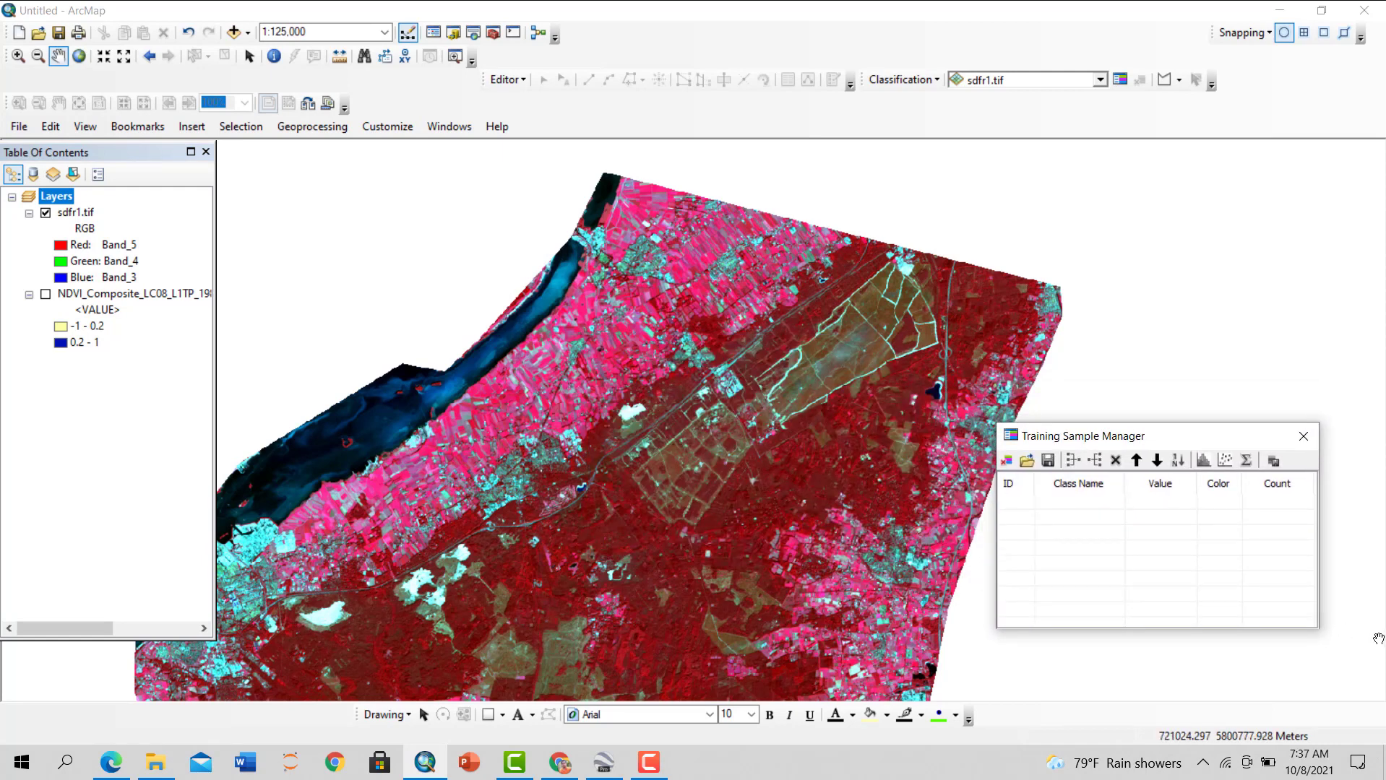
pyautogui.moveTo(1318, 625); pyautogui.dragTo(1383, 625)
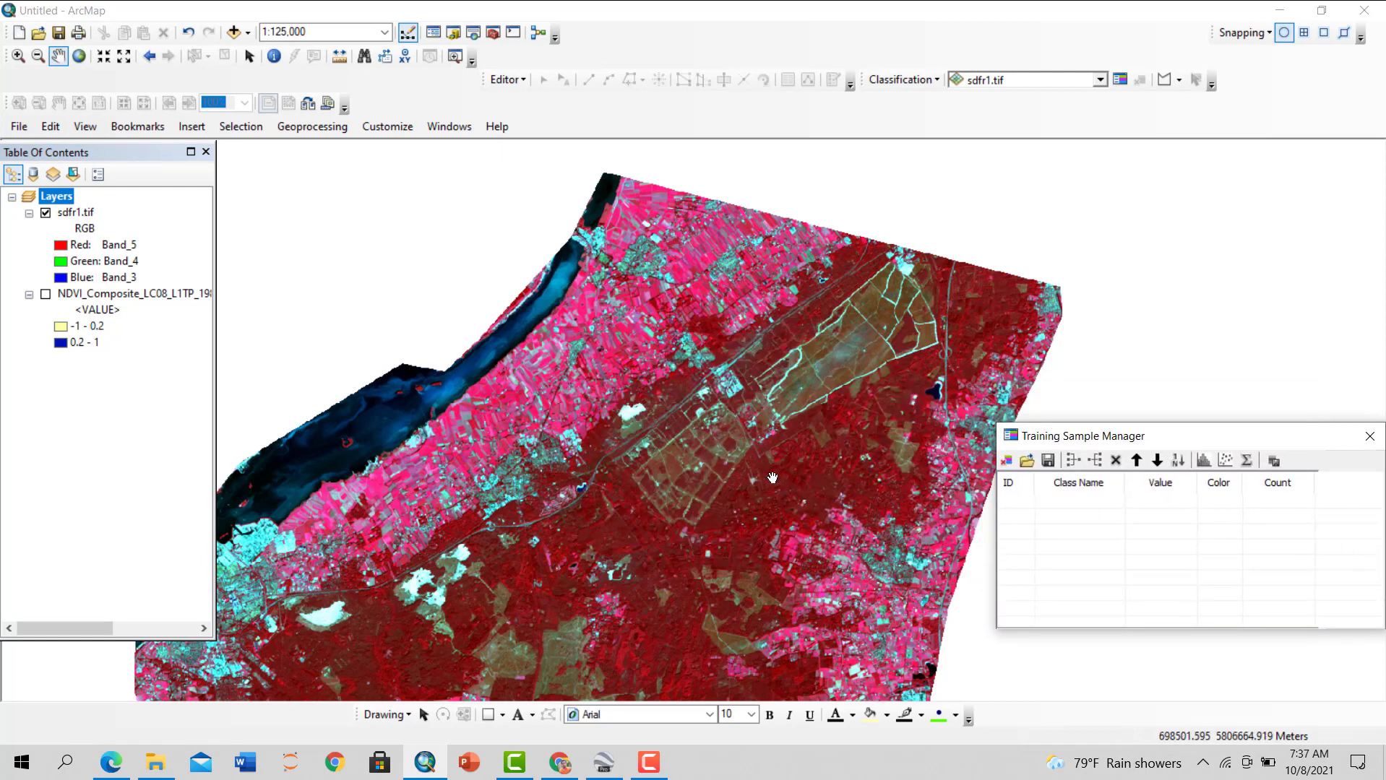
pyautogui.click(659, 396)
pyautogui.moveTo(658, 396); pyautogui.dragTo(781, 357)
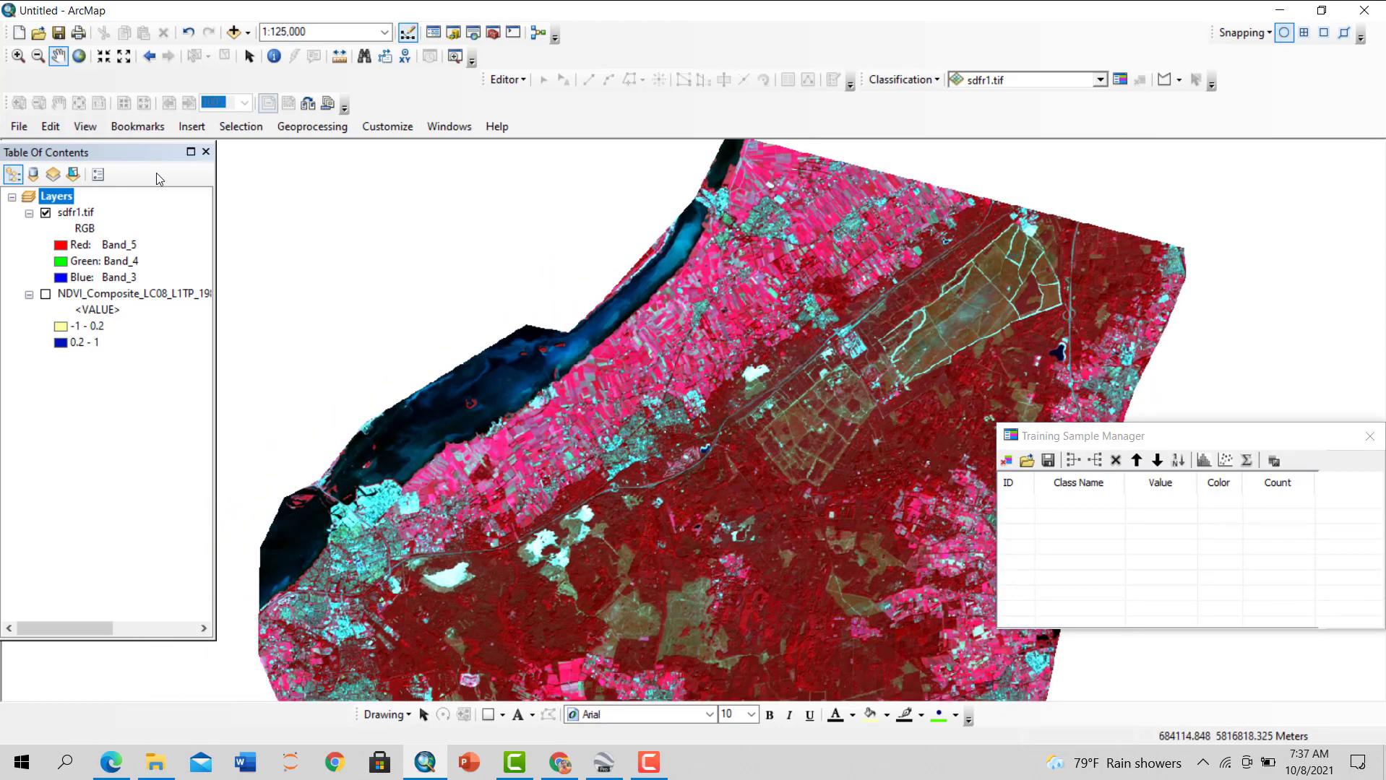
# Change the sdfr1.tif band combination to Band_7 as red, Band_6 as green and Band_4 as blue
pyautogui.click(62, 251)
pyautogui.click(69, 245)
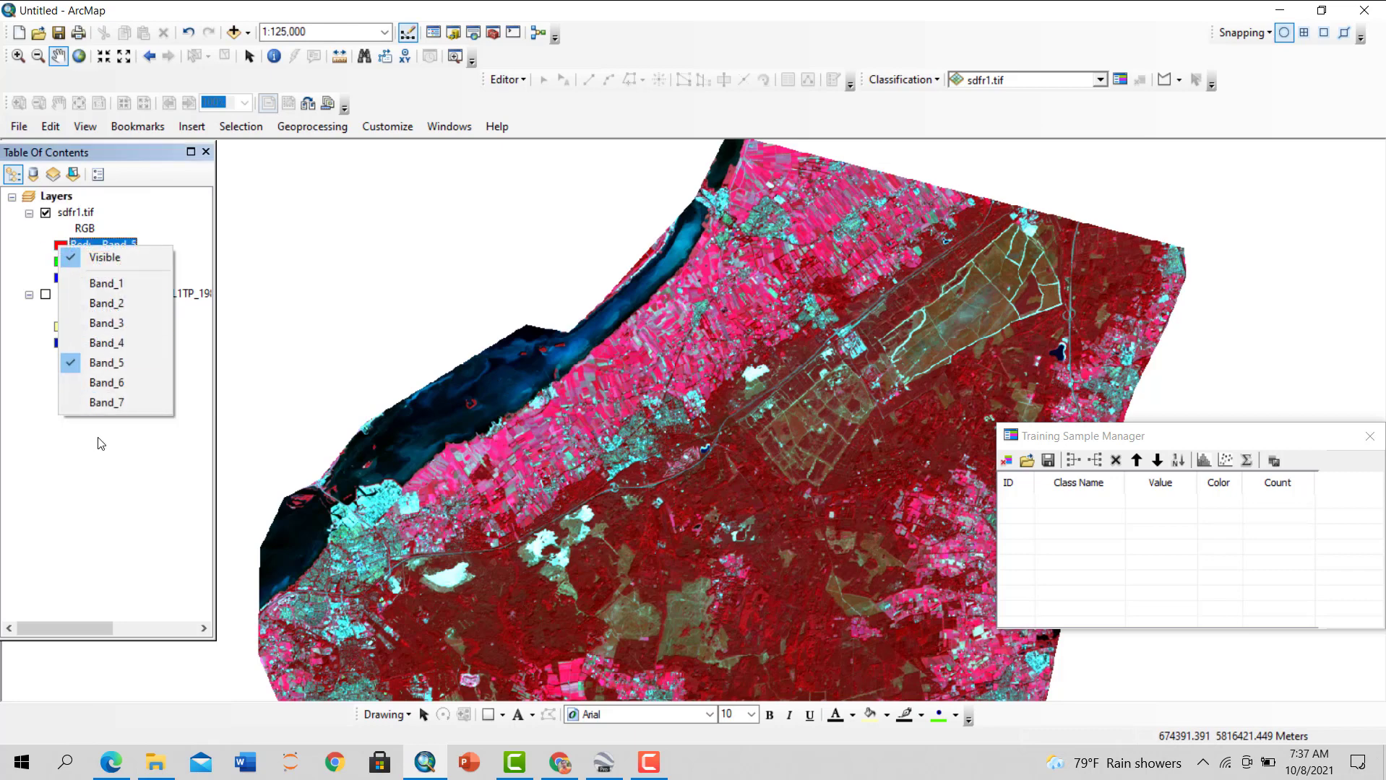
pyautogui.click(109, 401)
pyautogui.click(60, 263)
pyautogui.click(72, 261)
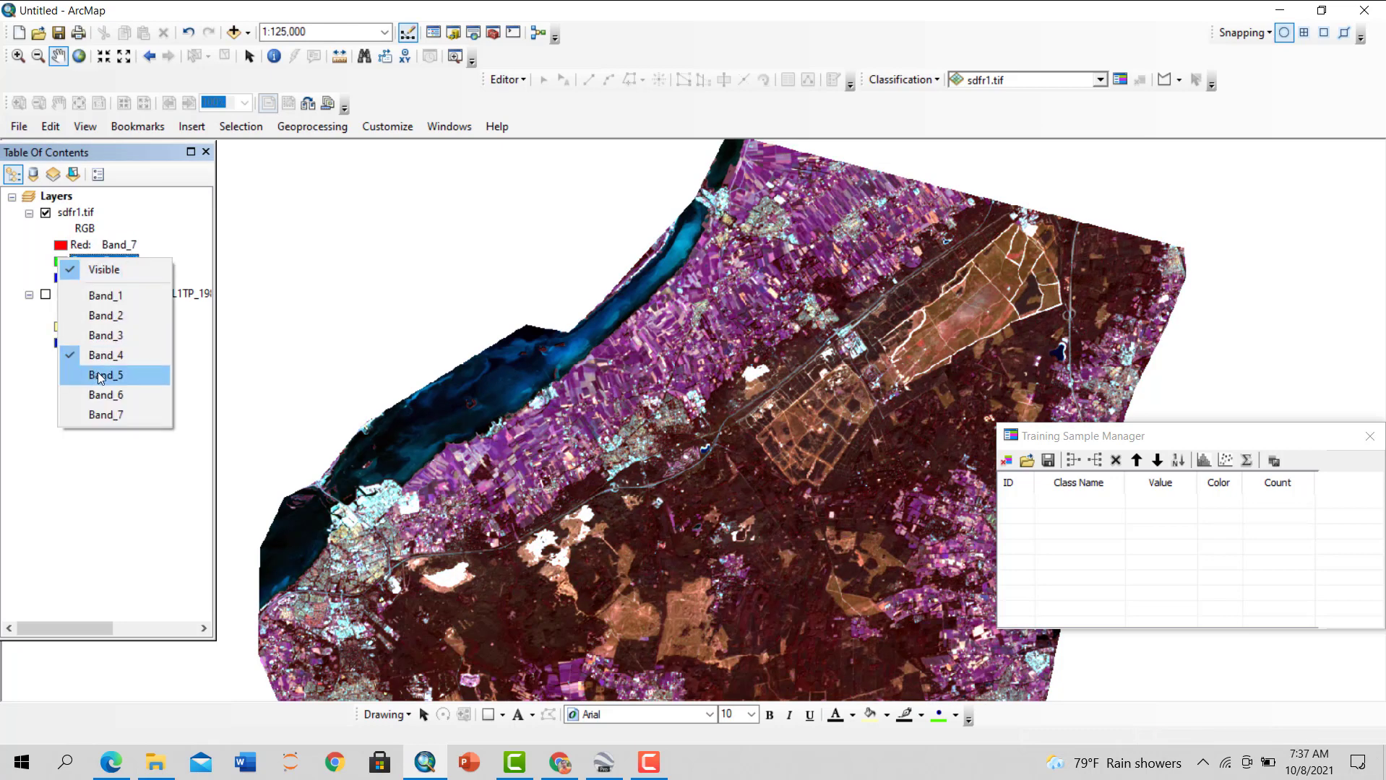
pyautogui.click(104, 394)
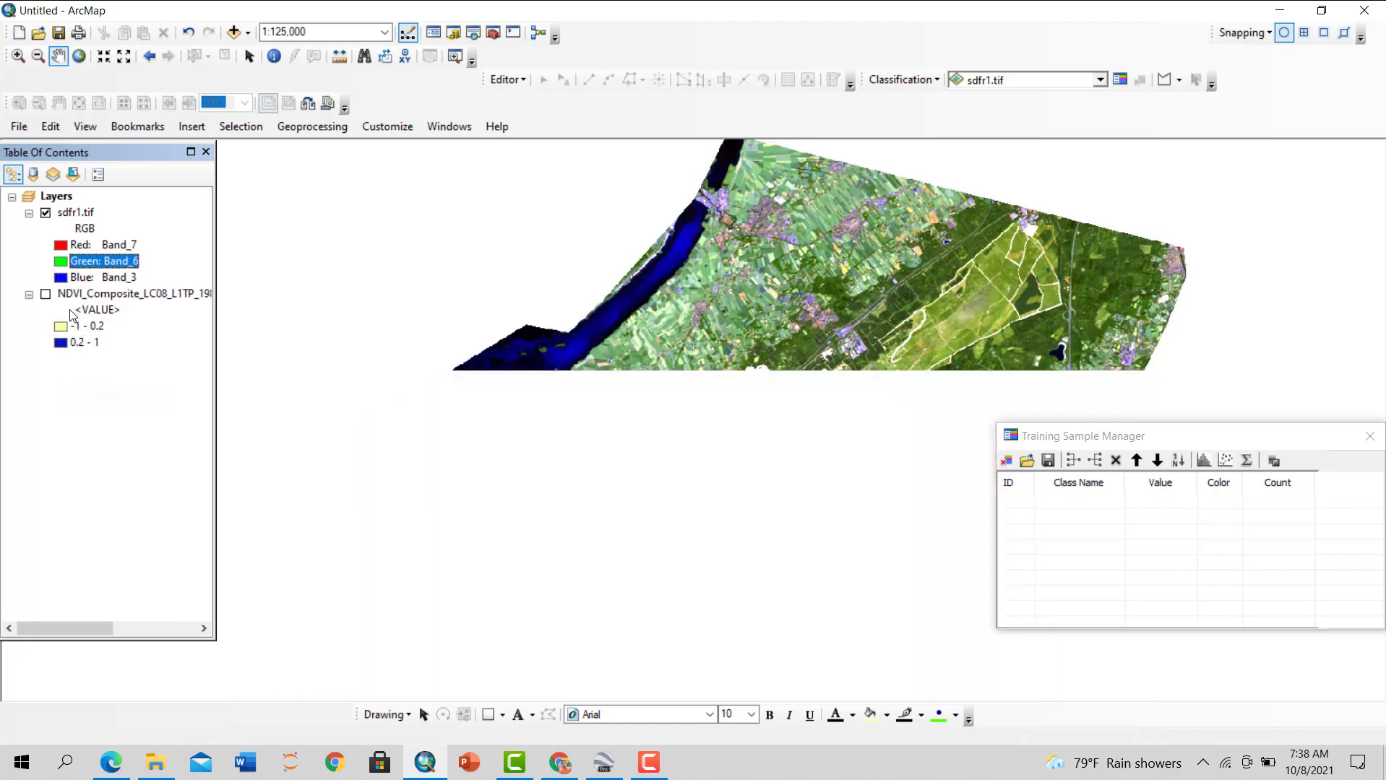
pyautogui.click(73, 278)
pyautogui.click(101, 374)
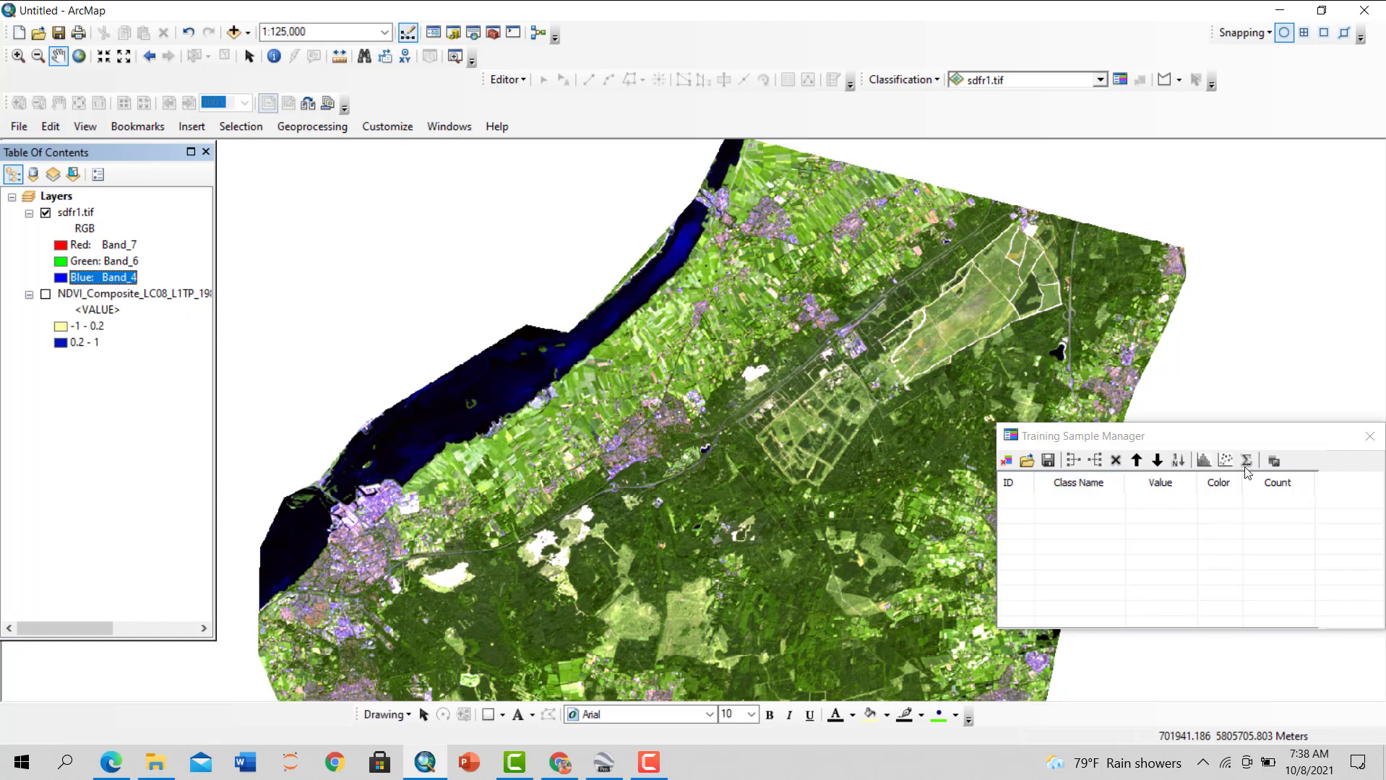
# Draw four polygon training samples on the large dark-blue water body, including one in its narrow channel
pyautogui.click(1163, 81)
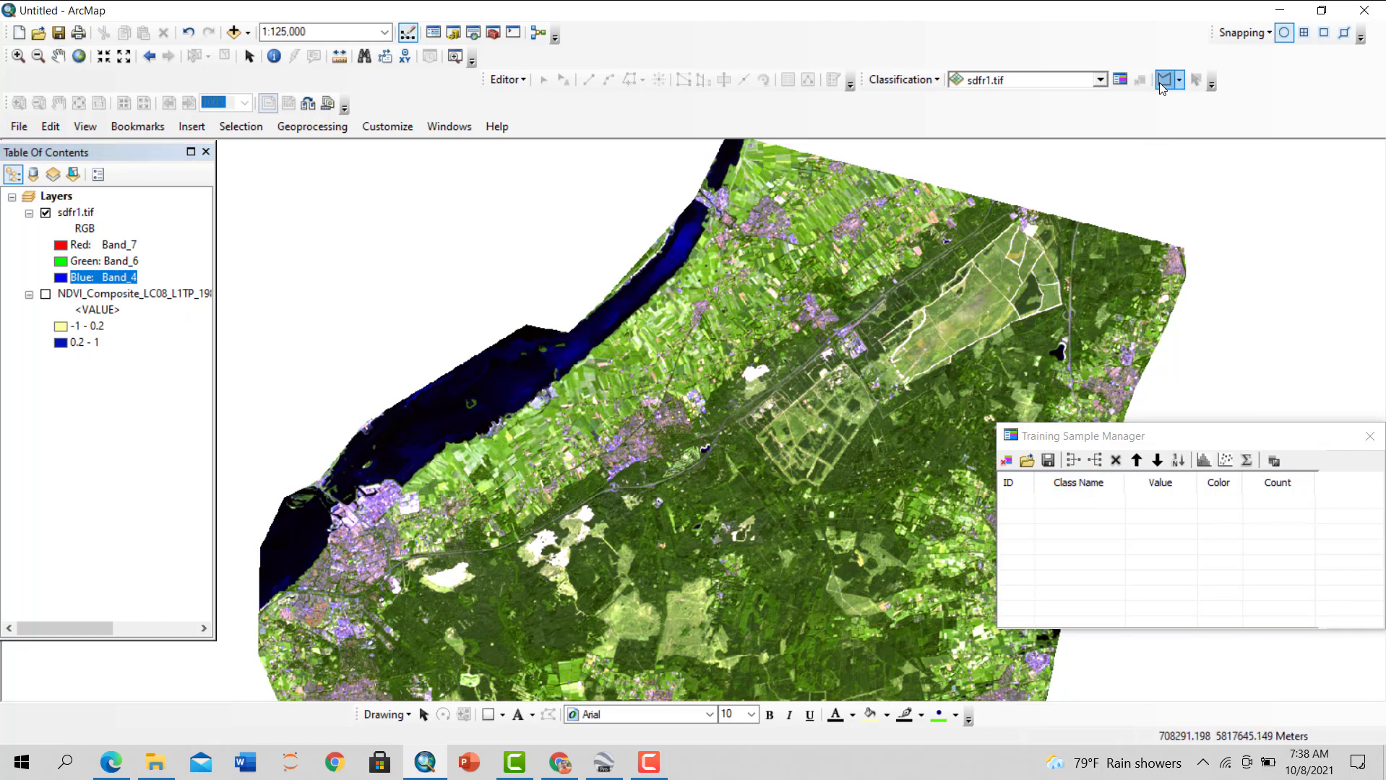
pyautogui.click(1176, 81)
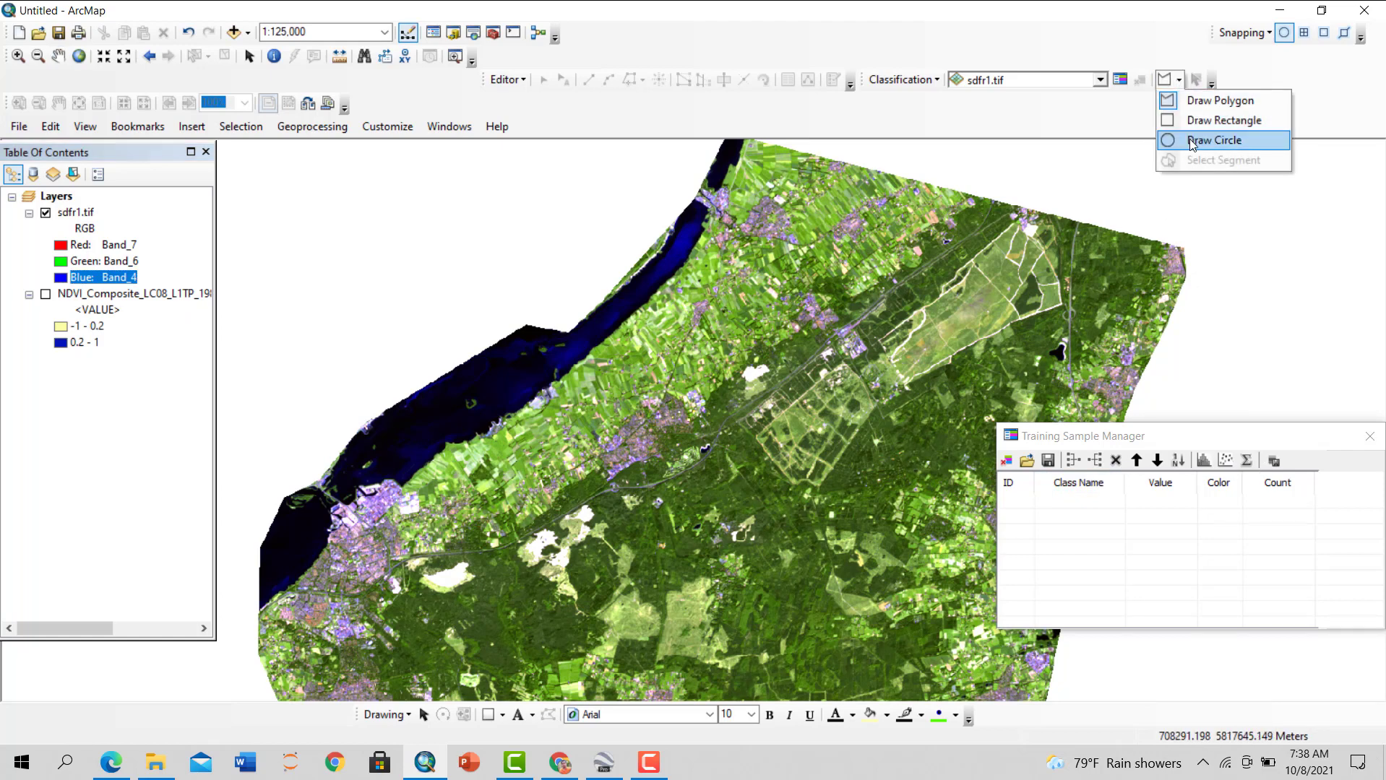
pyautogui.click(1216, 121)
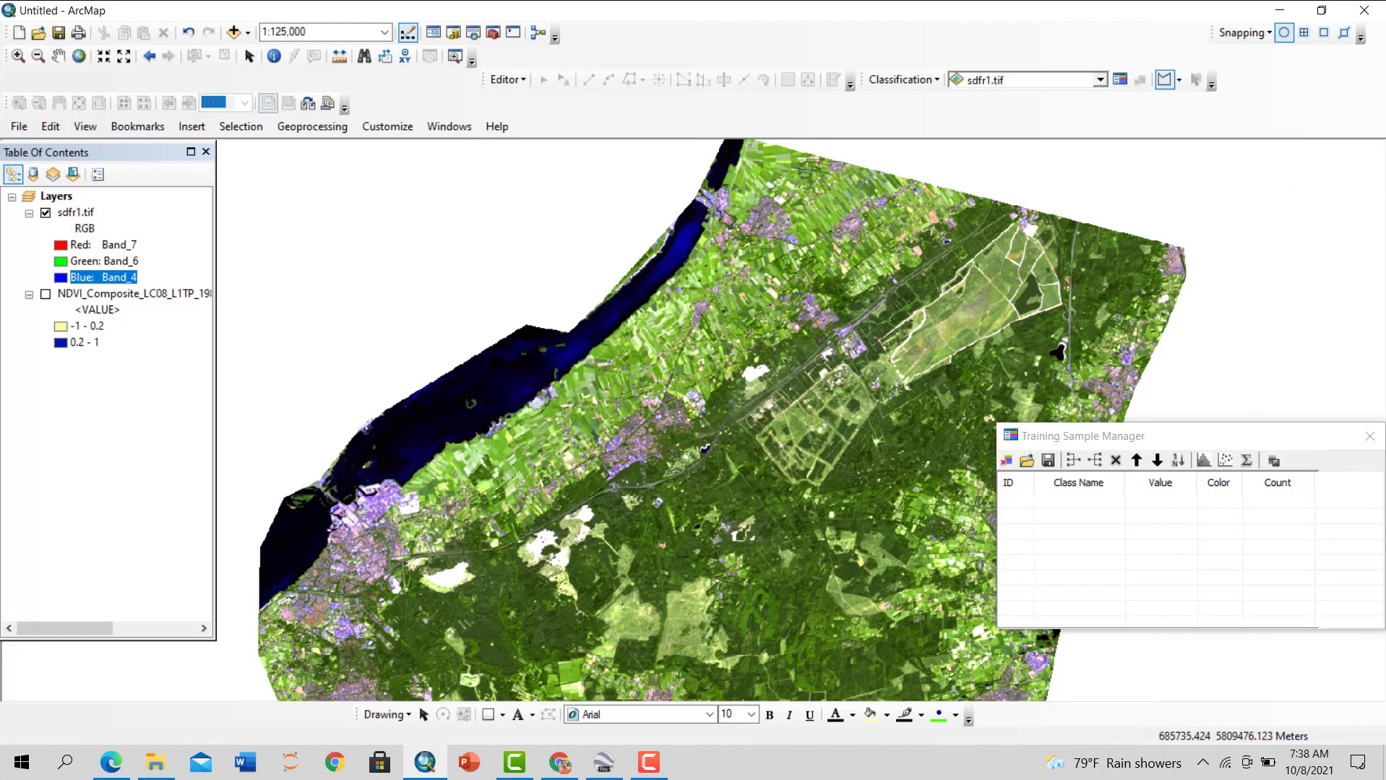
pyautogui.scroll(1, 511, 372)
pyautogui.scroll(2, 508, 373)
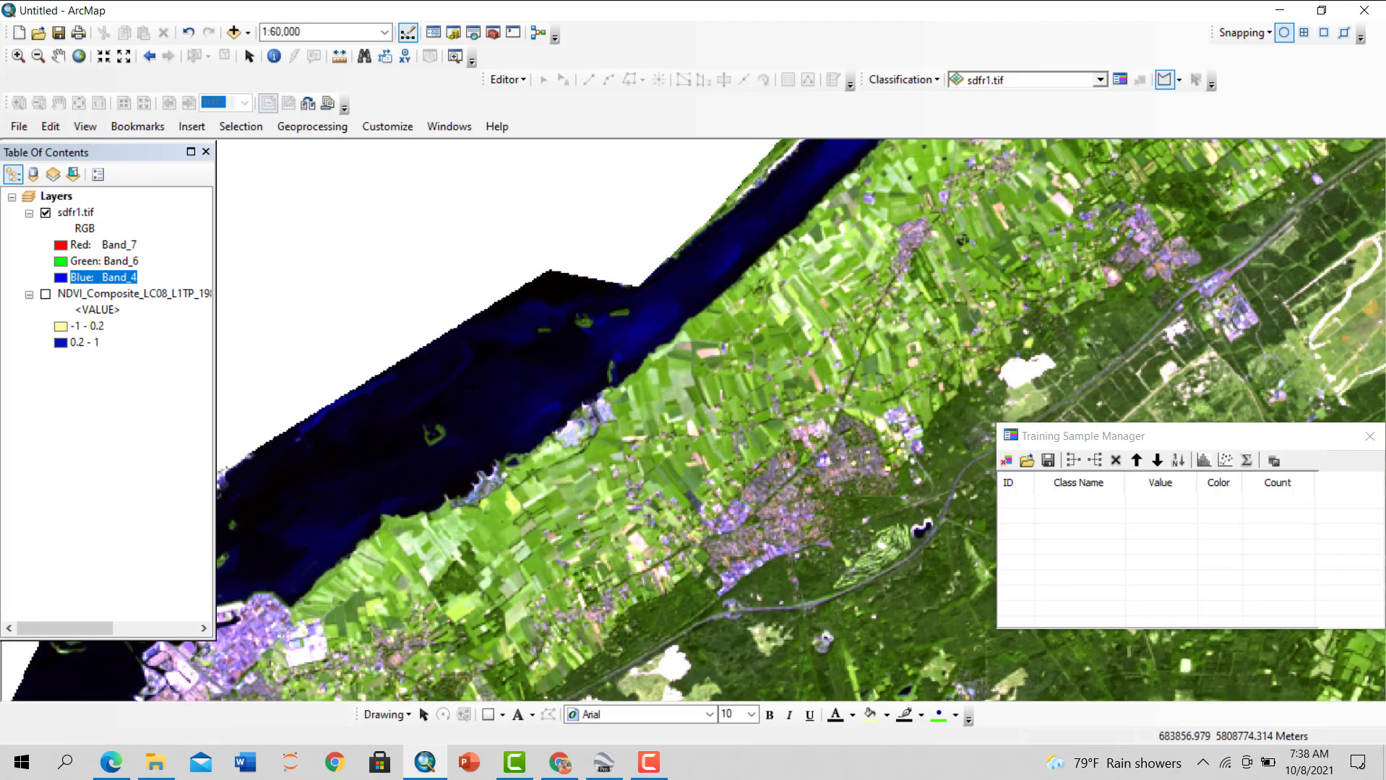
pyautogui.click(564, 413)
pyautogui.click(692, 273)
pyautogui.click(755, 221)
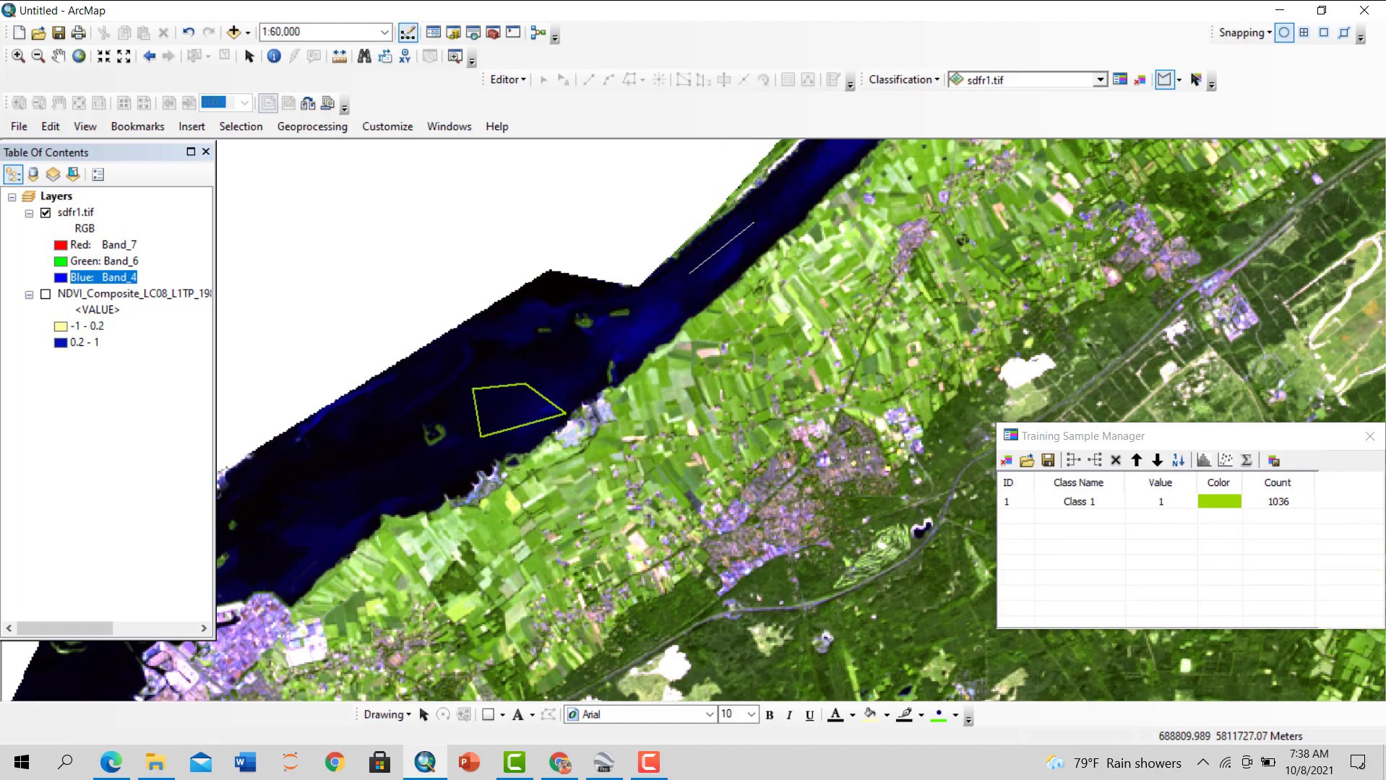
pyautogui.doubleClick(727, 267)
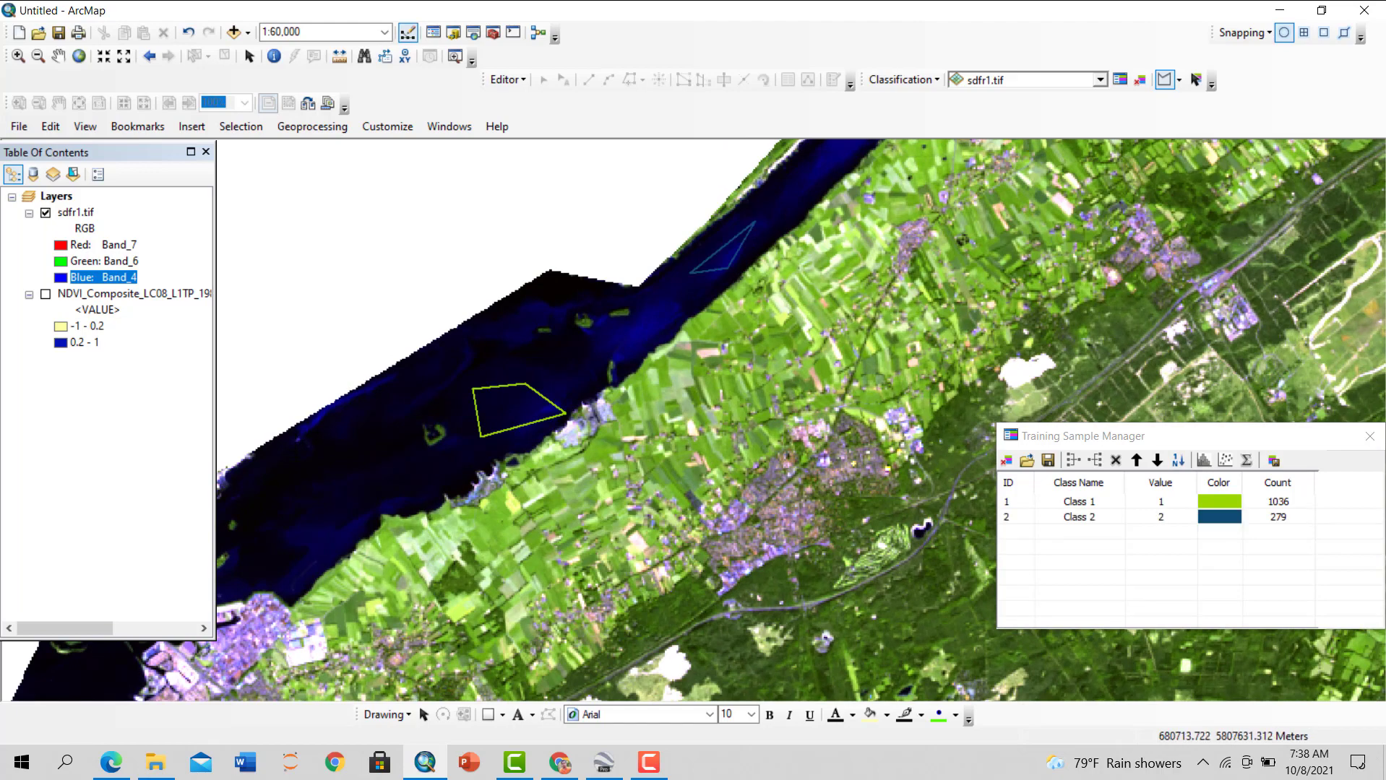
pyautogui.click(387, 416)
pyautogui.doubleClick(340, 509)
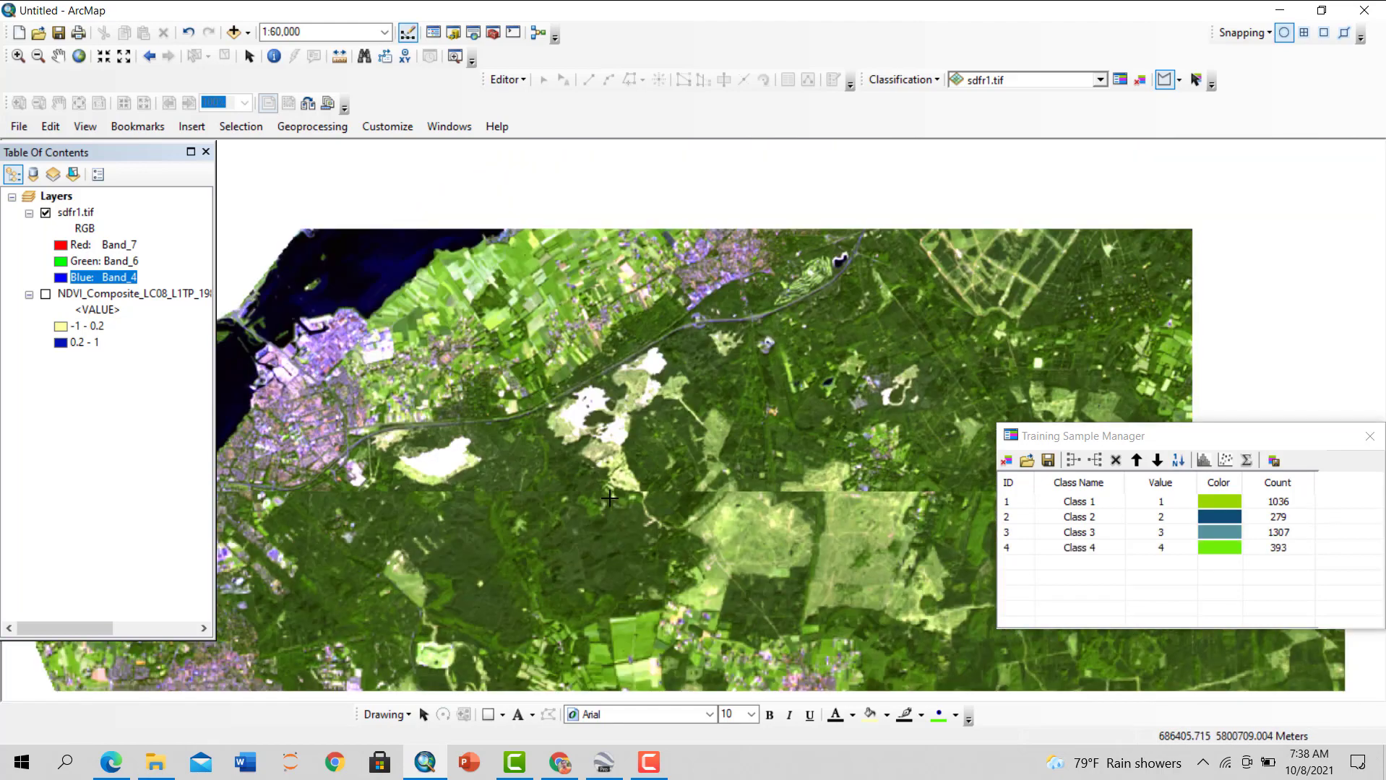
# Draw a polygon training sample inside the small dark lake with the white rim beside the curving road
pyautogui.scroll(-3, 745, 442)
pyautogui.scroll(4, 745, 442)
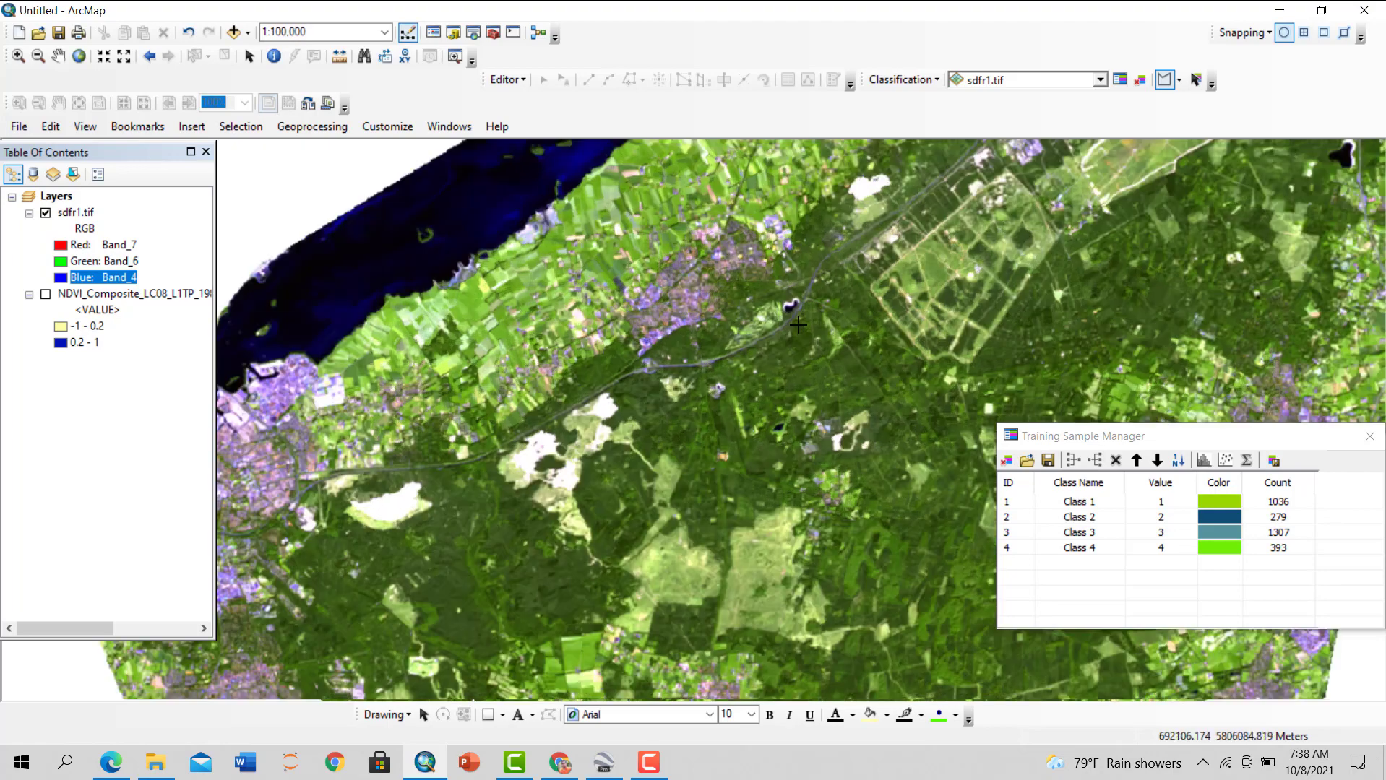
pyautogui.scroll(3, 784, 314)
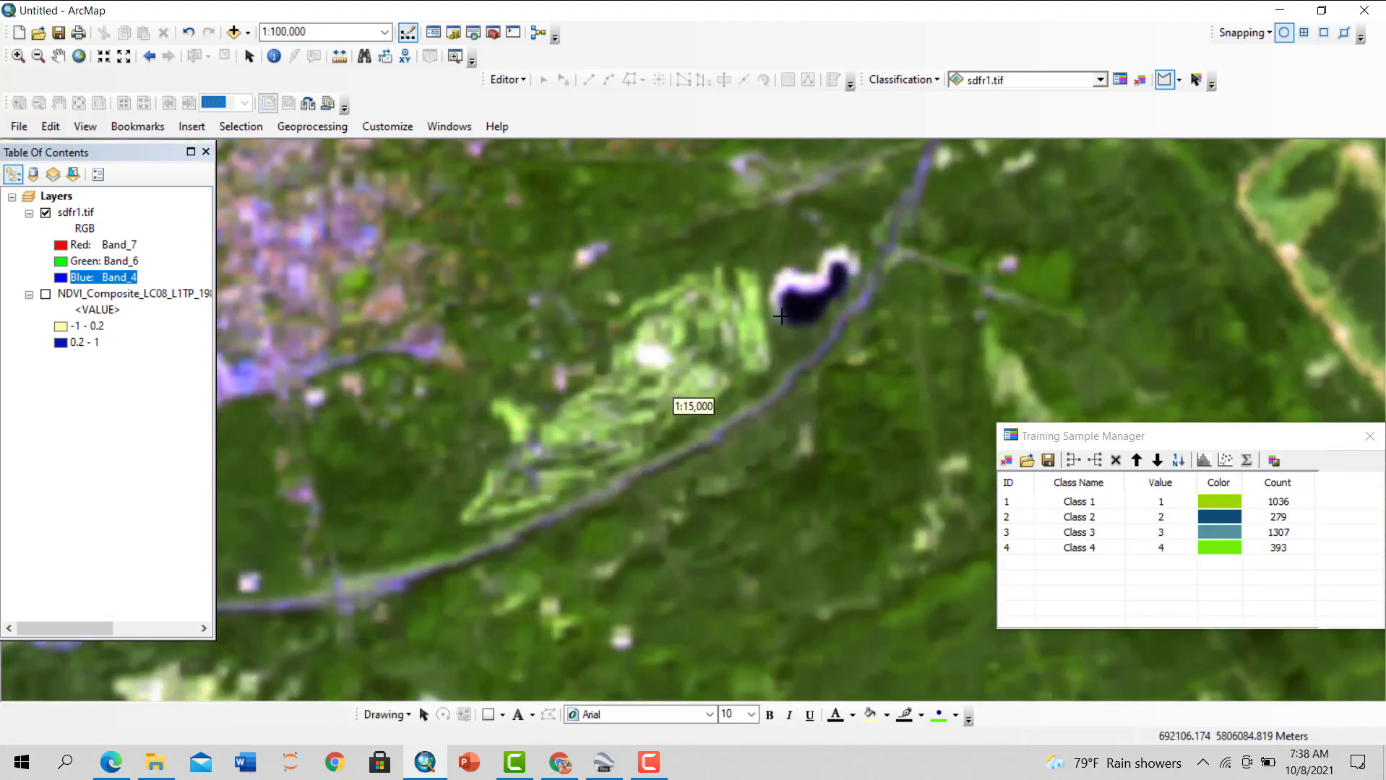
pyautogui.scroll(2, 767, 395)
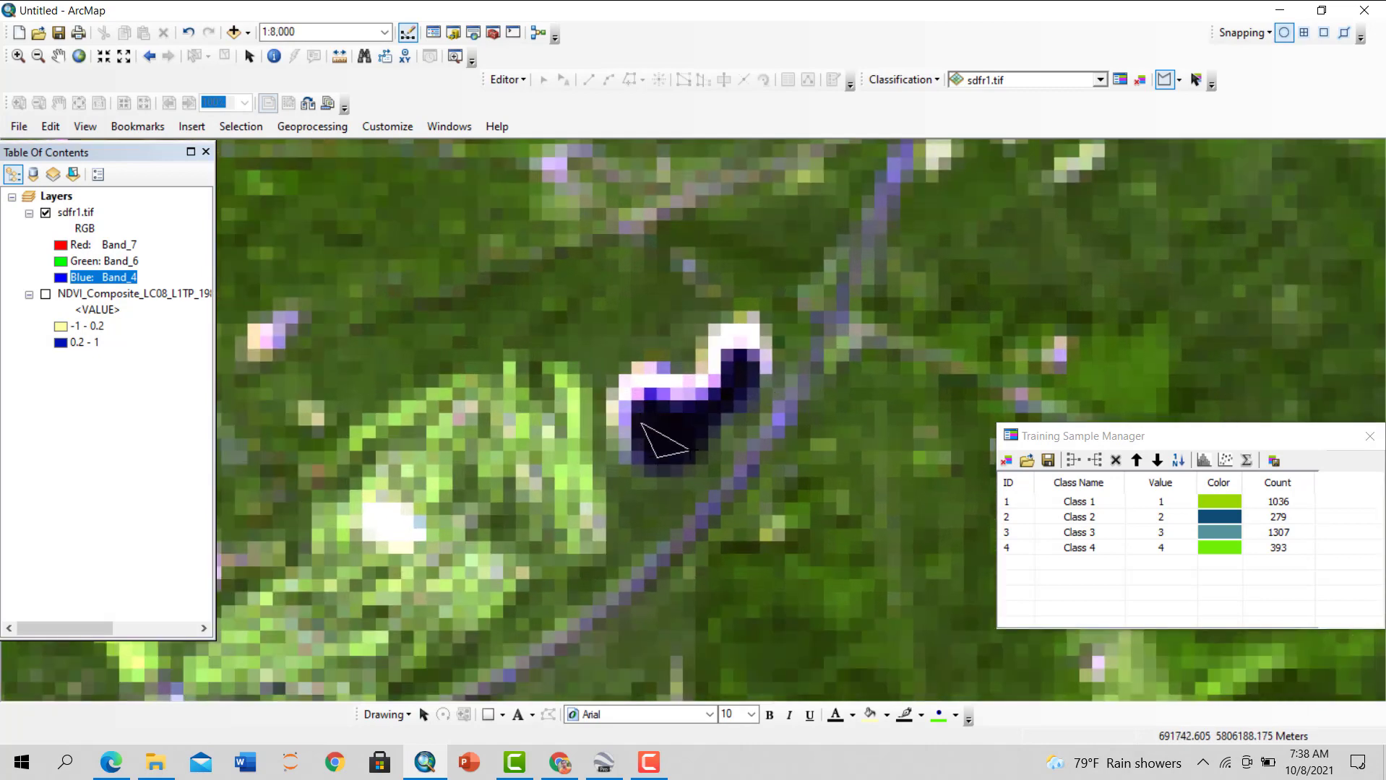
pyautogui.doubleClick(704, 413)
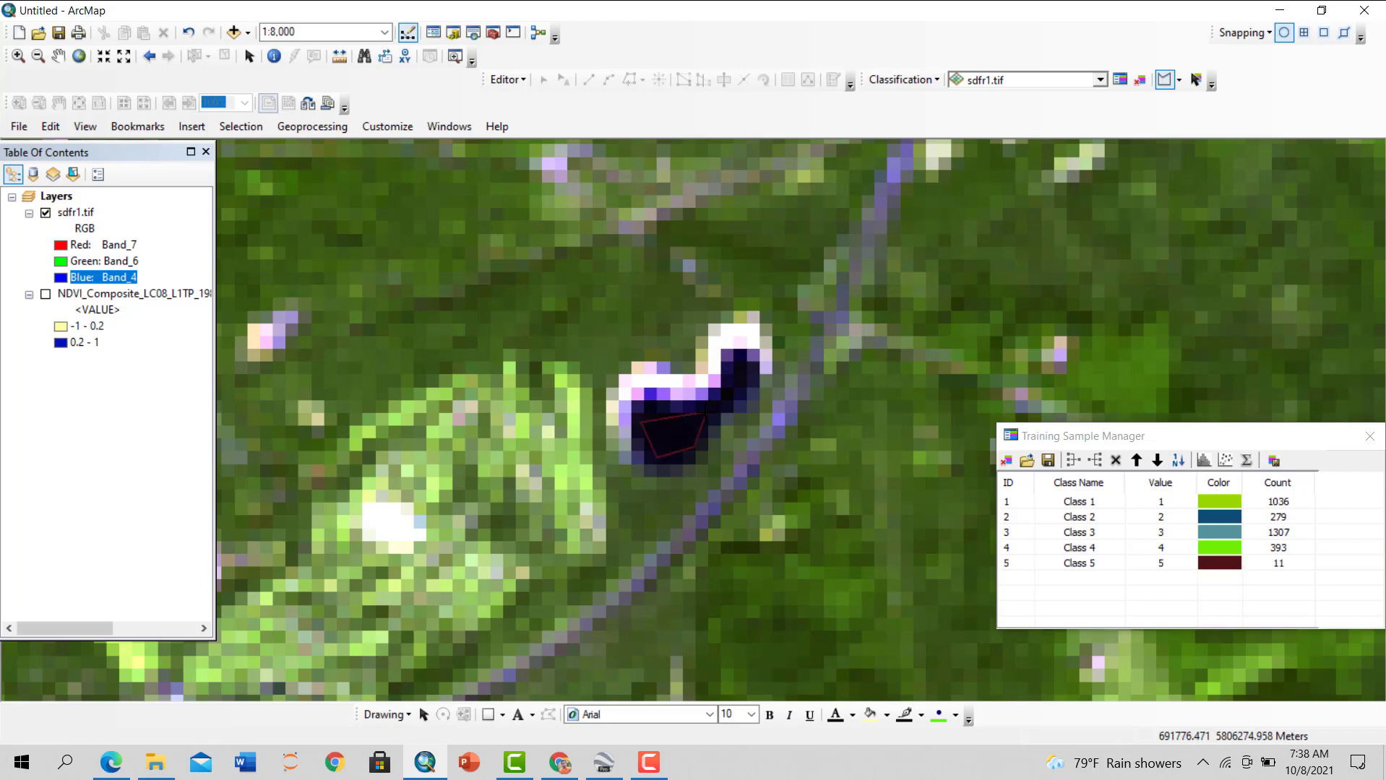
# Draw a polygon training sample inside the small dark pond in the forest south of the white-rimmed lake
pyautogui.scroll(-3, 680, 396)
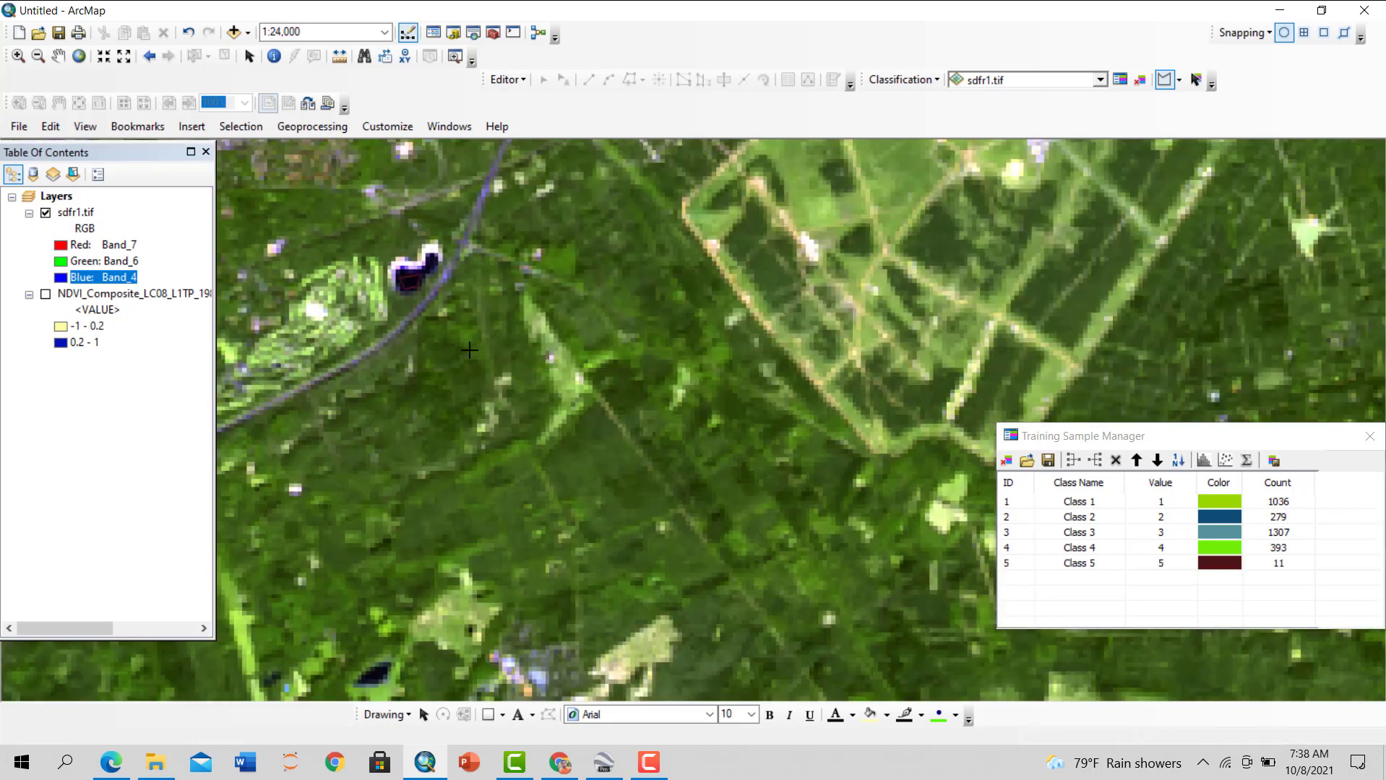
pyautogui.scroll(-2, 693, 475)
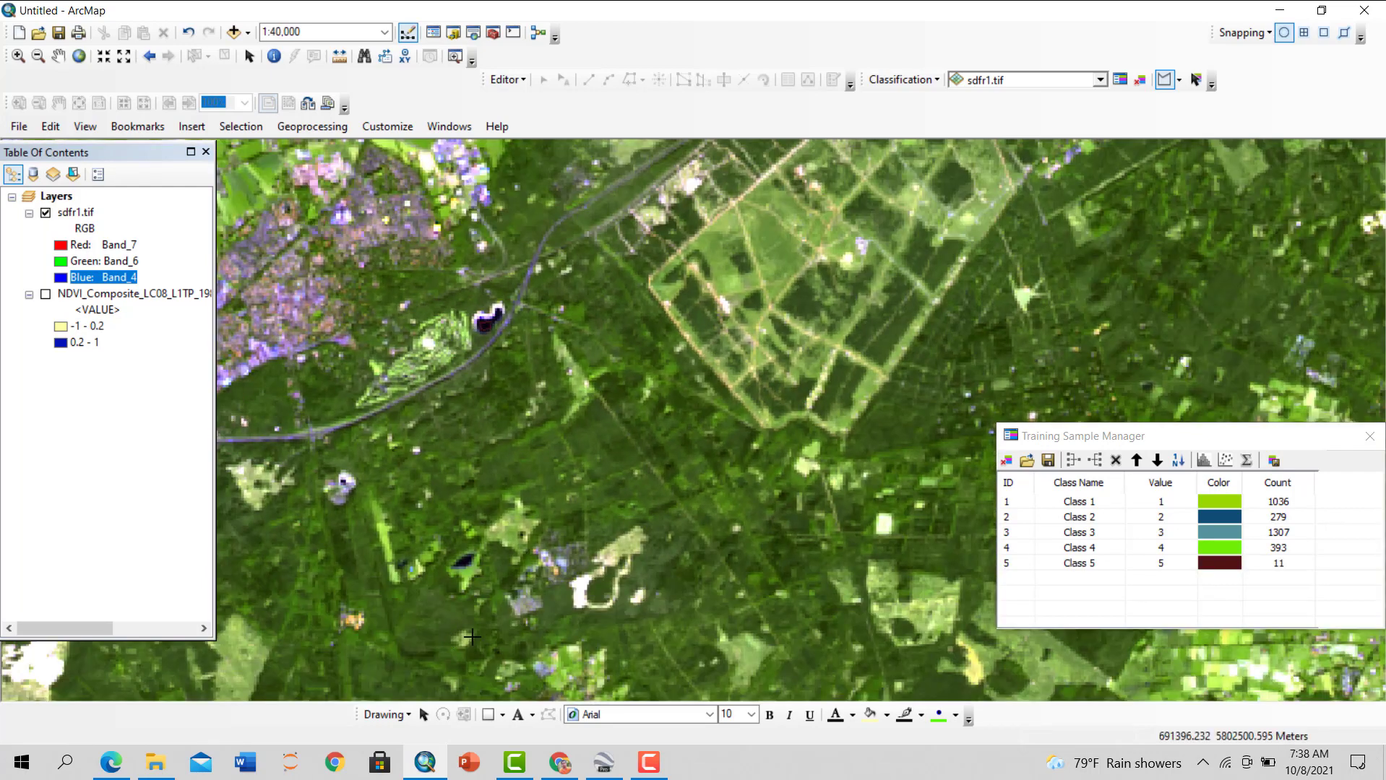
pyautogui.moveTo(617, 599); pyautogui.dragTo(703, 569)
pyautogui.scroll(-1, 616, 505)
pyautogui.scroll(5, 678, 511)
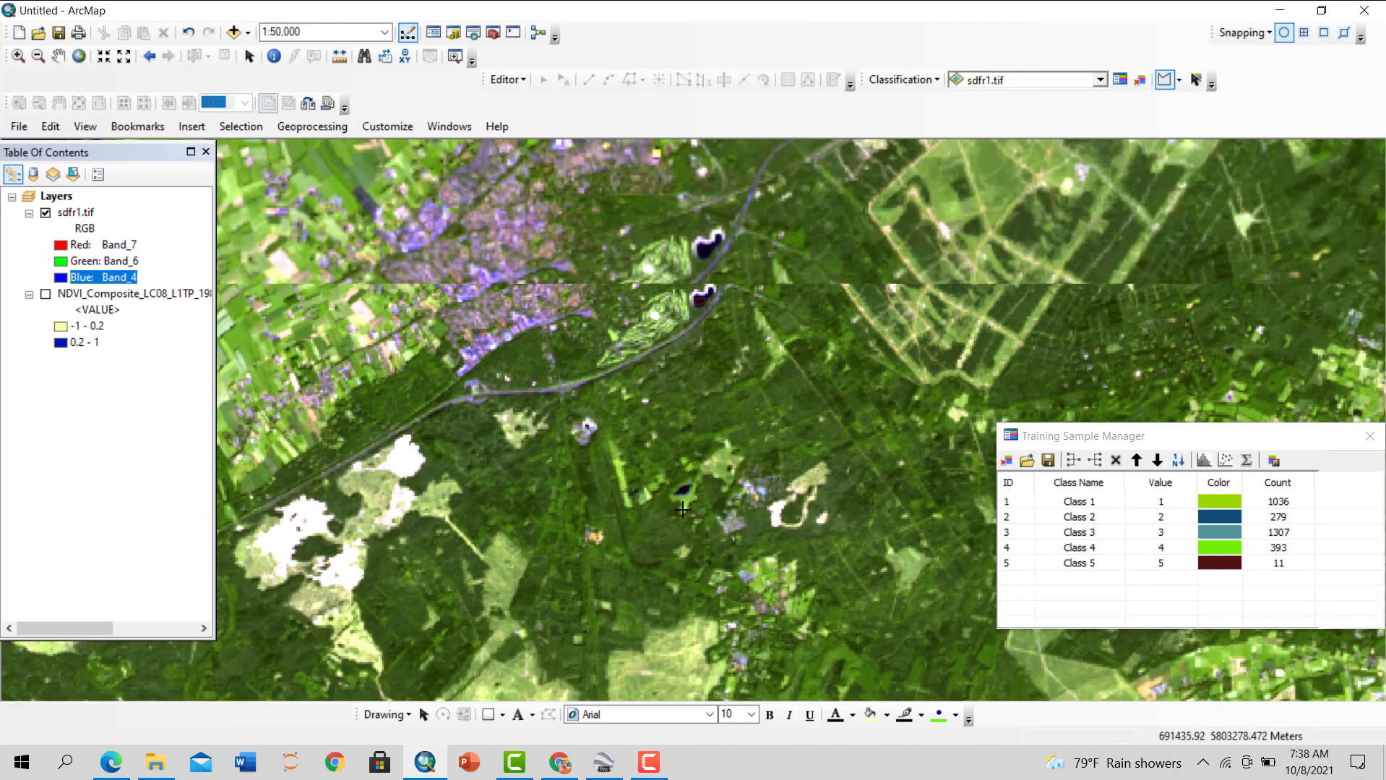
pyautogui.scroll(2, 687, 503)
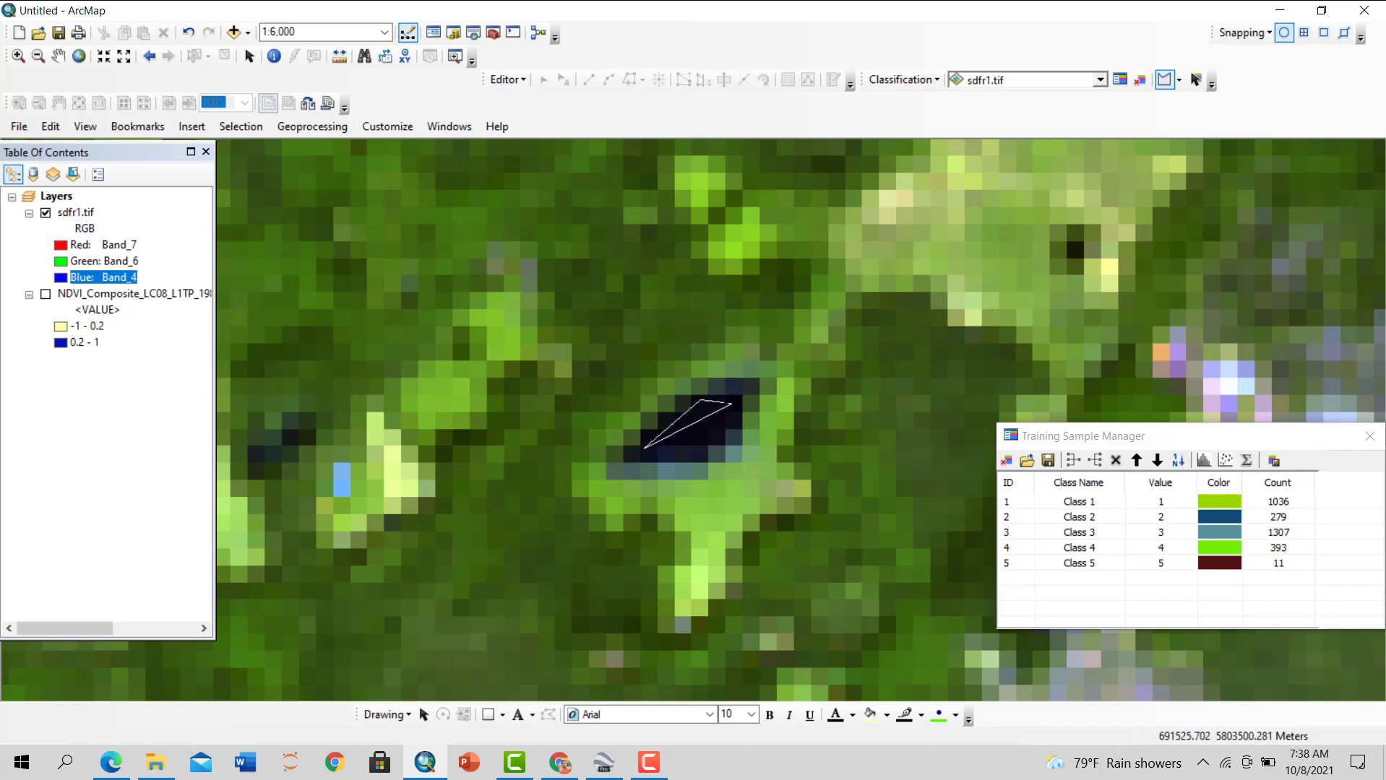
pyautogui.doubleClick(713, 436)
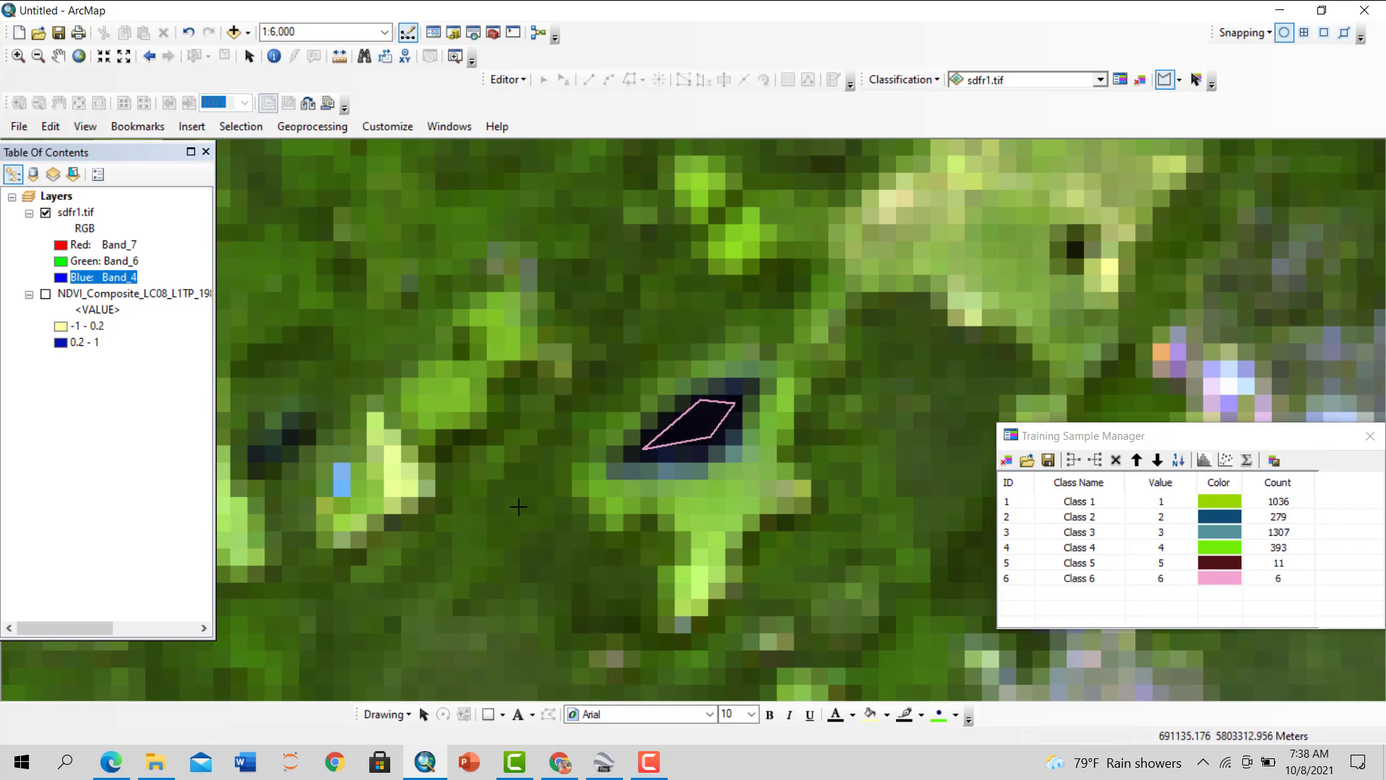
# Draw polygon training samples on the black ponds near the image's eastern edge and on the three-armed lake beside the highway
pyautogui.moveTo(942, 282); pyautogui.dragTo(699, 340)
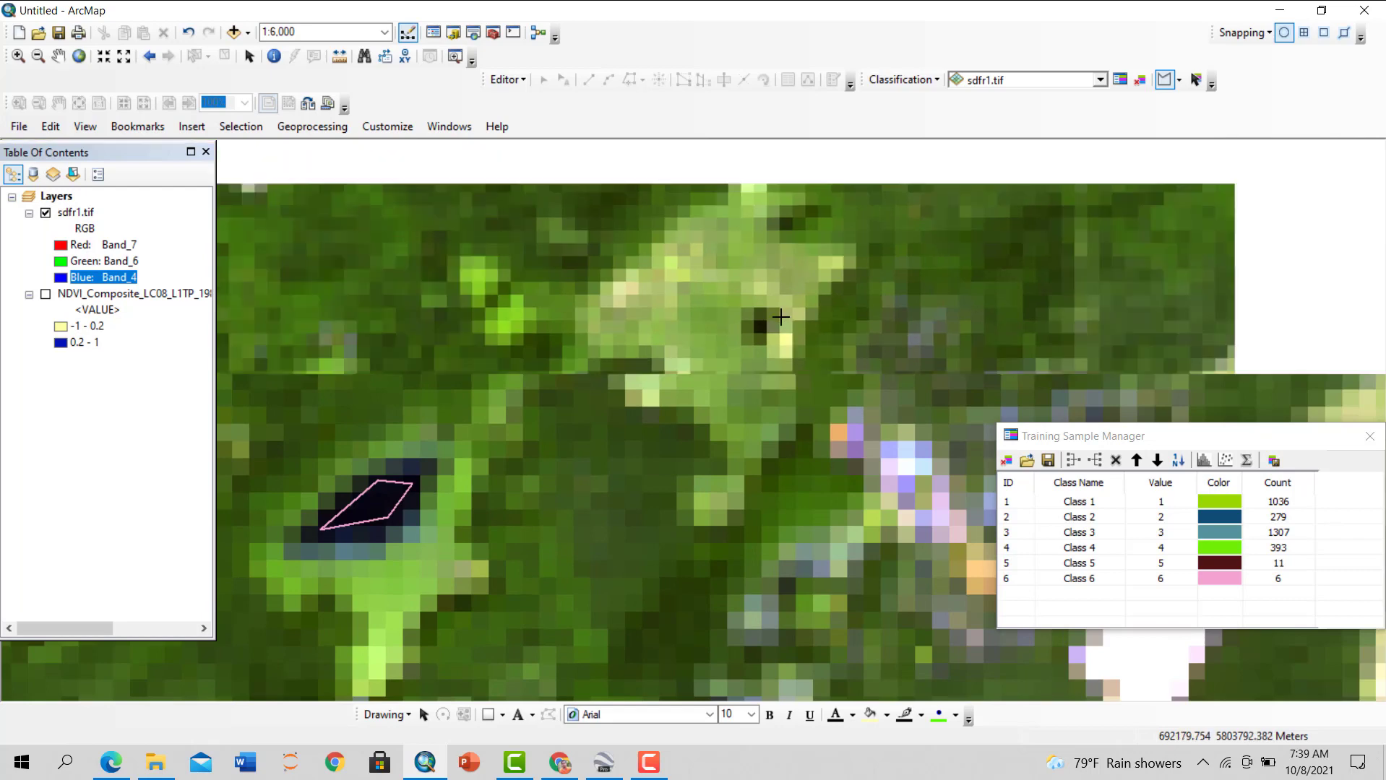
pyautogui.scroll(-2, 699, 340)
pyautogui.scroll(-4, 780, 316)
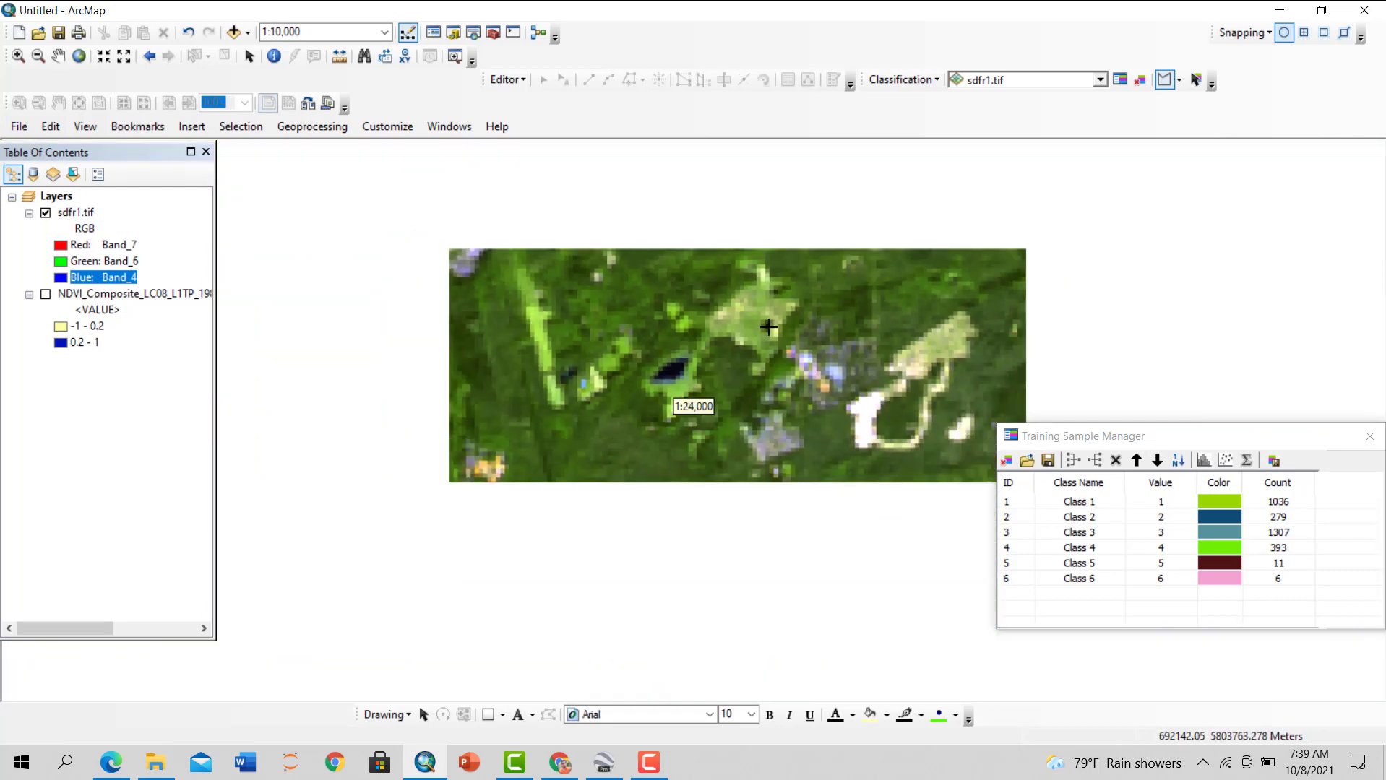
pyautogui.scroll(-1, 761, 325)
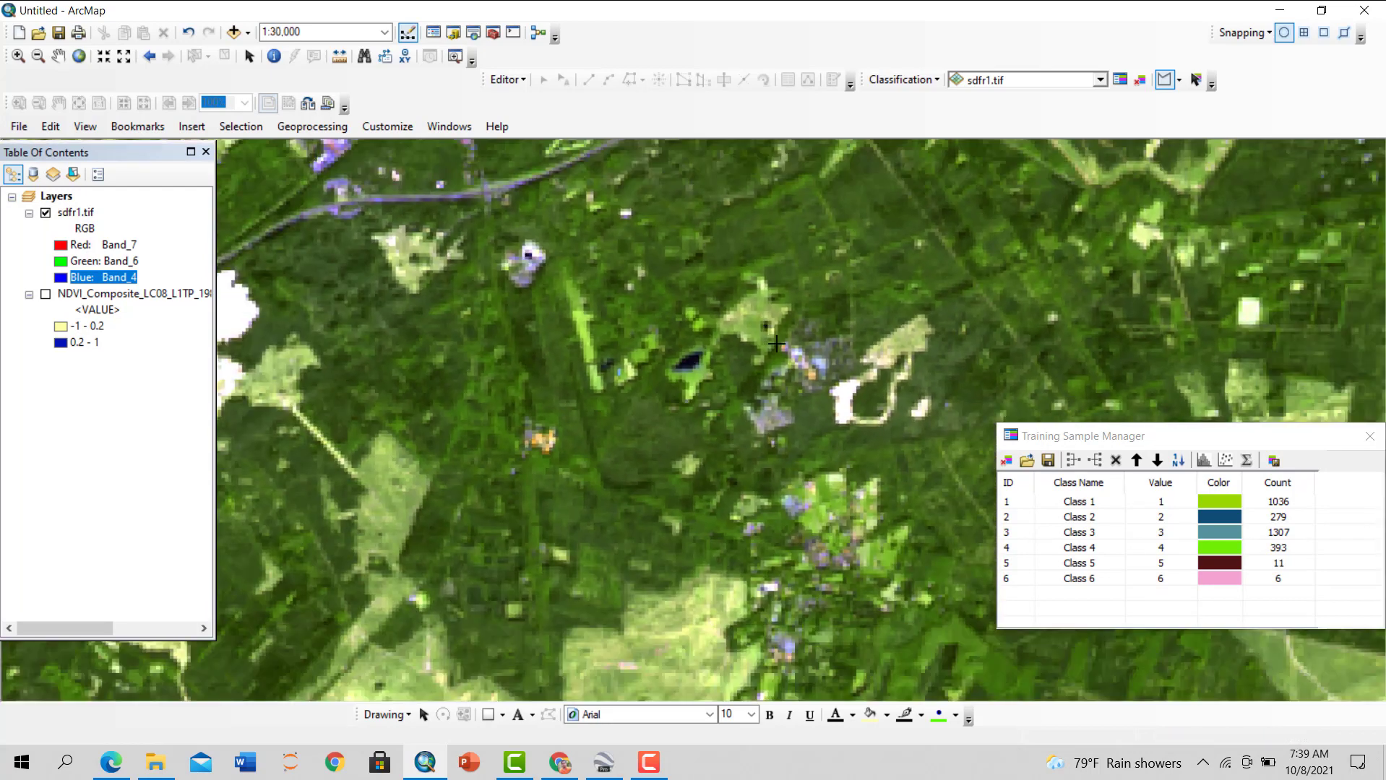
pyautogui.moveTo(892, 312); pyautogui.dragTo(602, 406)
pyautogui.scroll(-2, 668, 474)
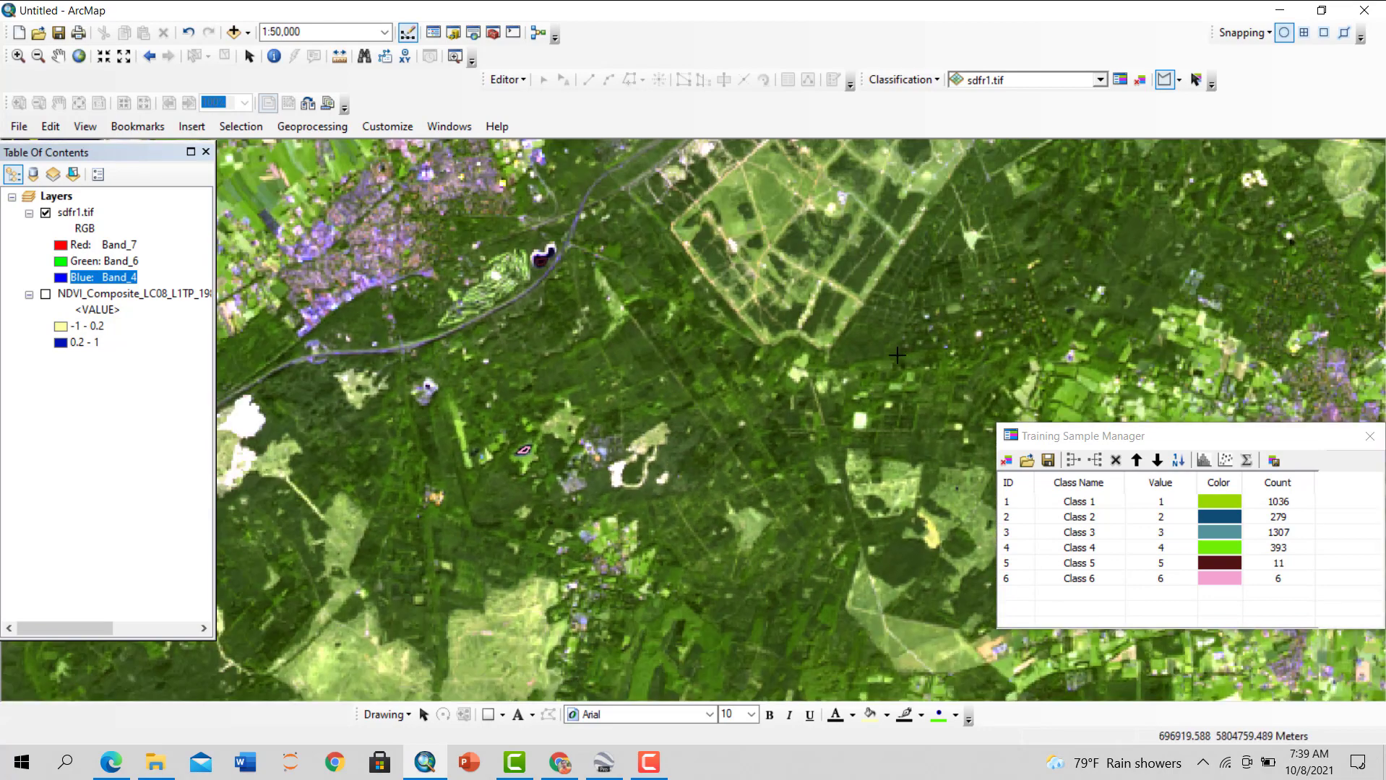
pyautogui.moveTo(896, 354); pyautogui.dragTo(571, 318)
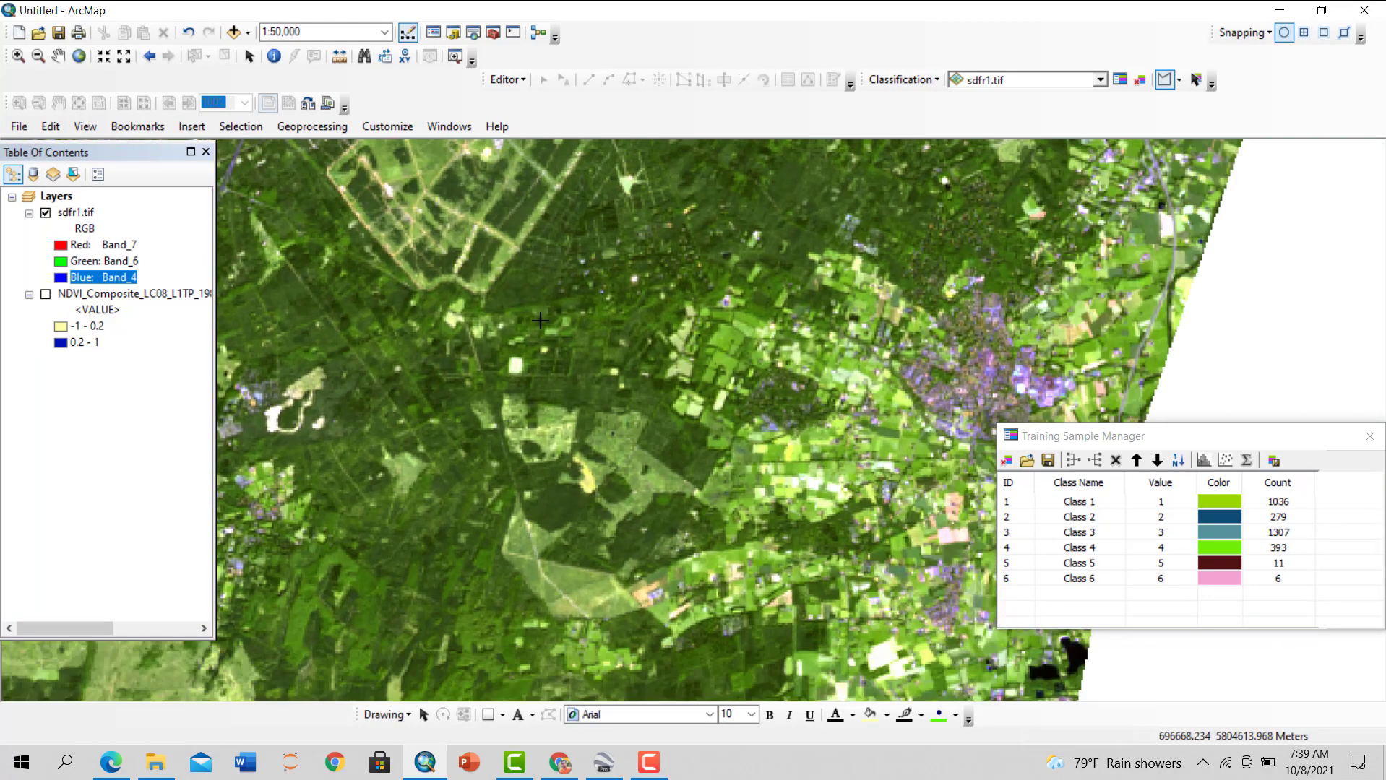
pyautogui.scroll(-1, 679, 401)
pyautogui.moveTo(809, 525); pyautogui.dragTo(637, 280)
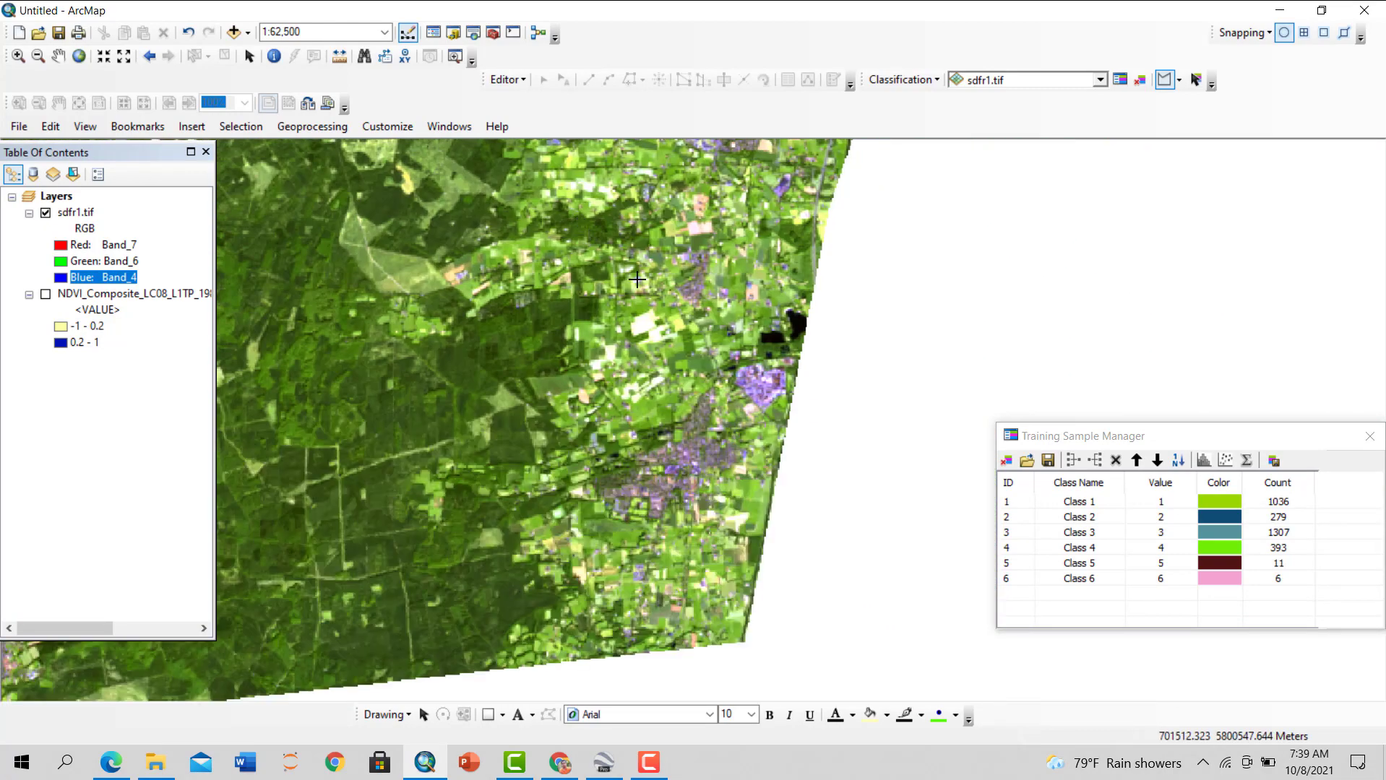
pyautogui.scroll(5, 783, 311)
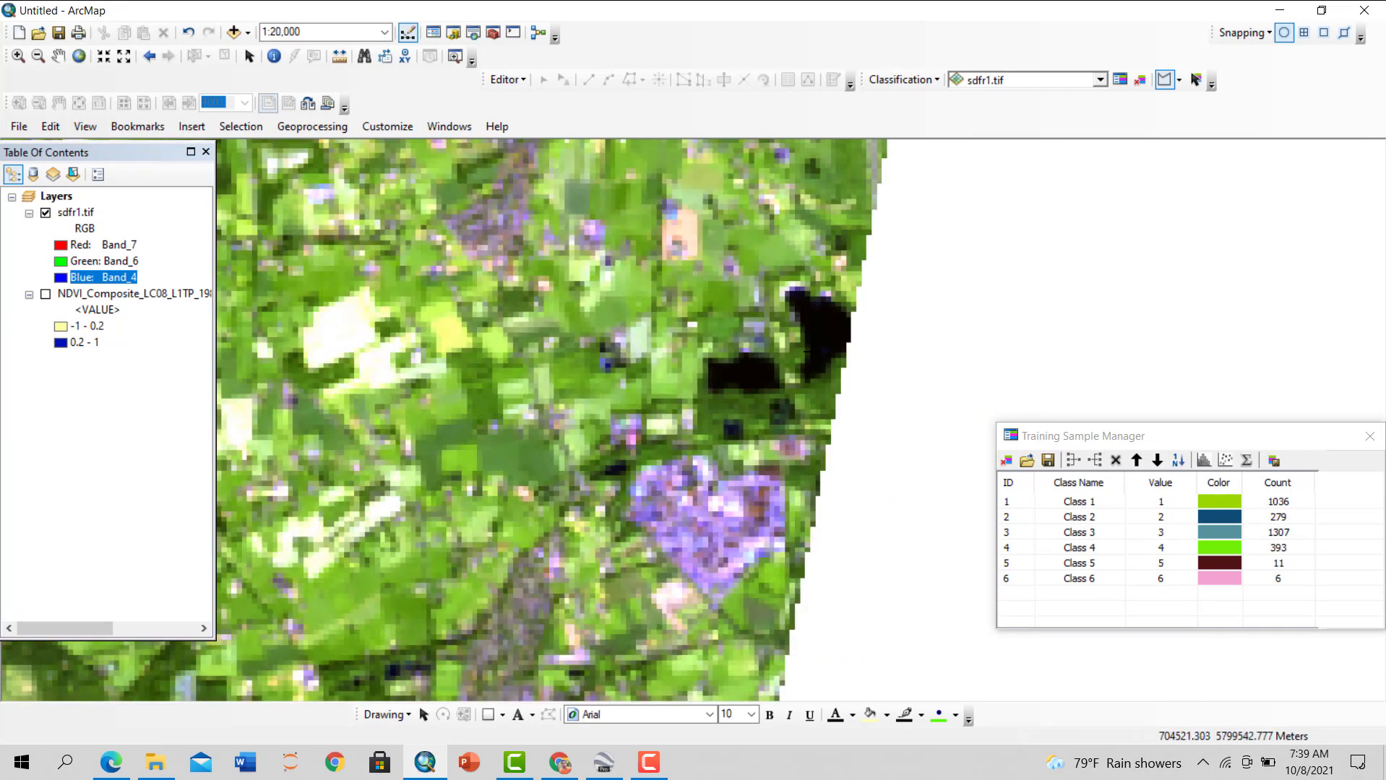
pyautogui.click(805, 312)
pyautogui.click(810, 372)
pyautogui.doubleClick(833, 322)
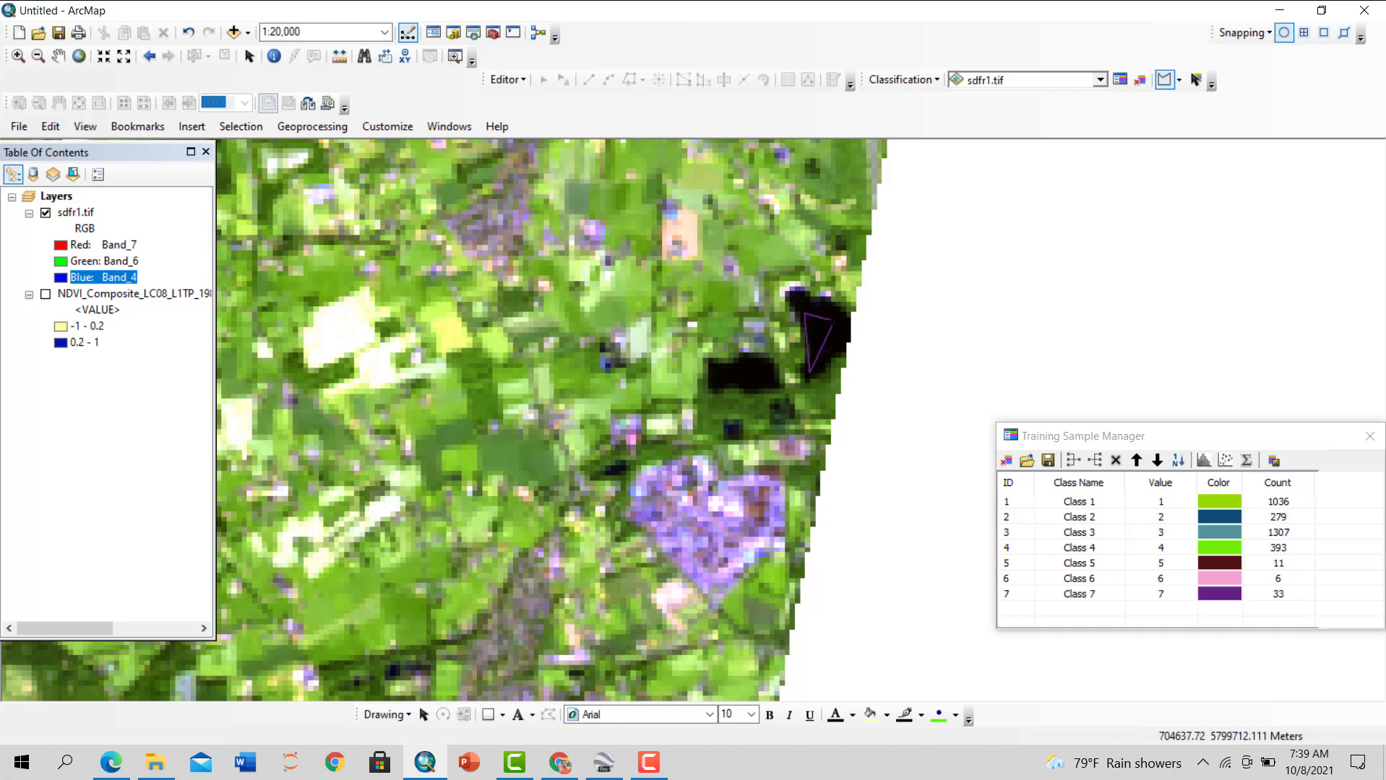
pyautogui.scroll(3, 724, 388)
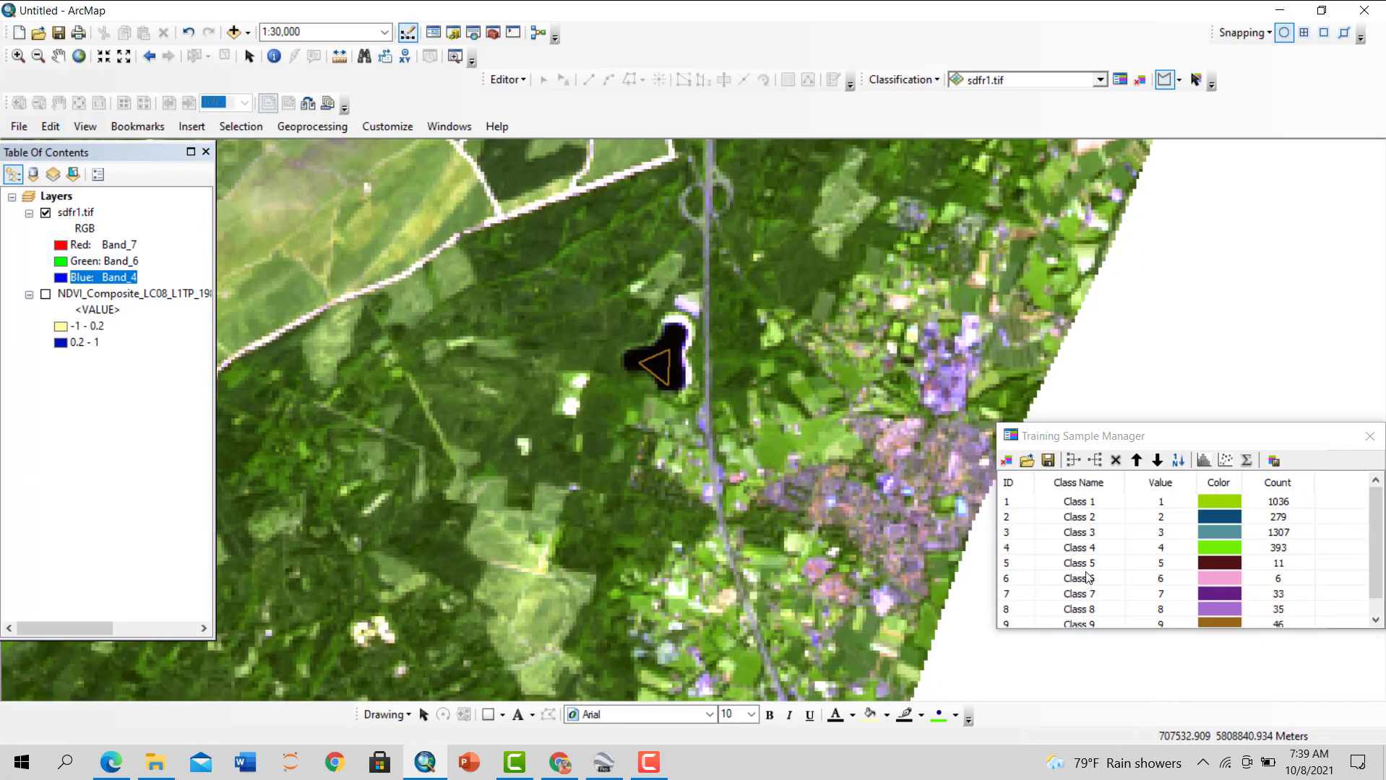
pyautogui.scroll(2, 1048, 636)
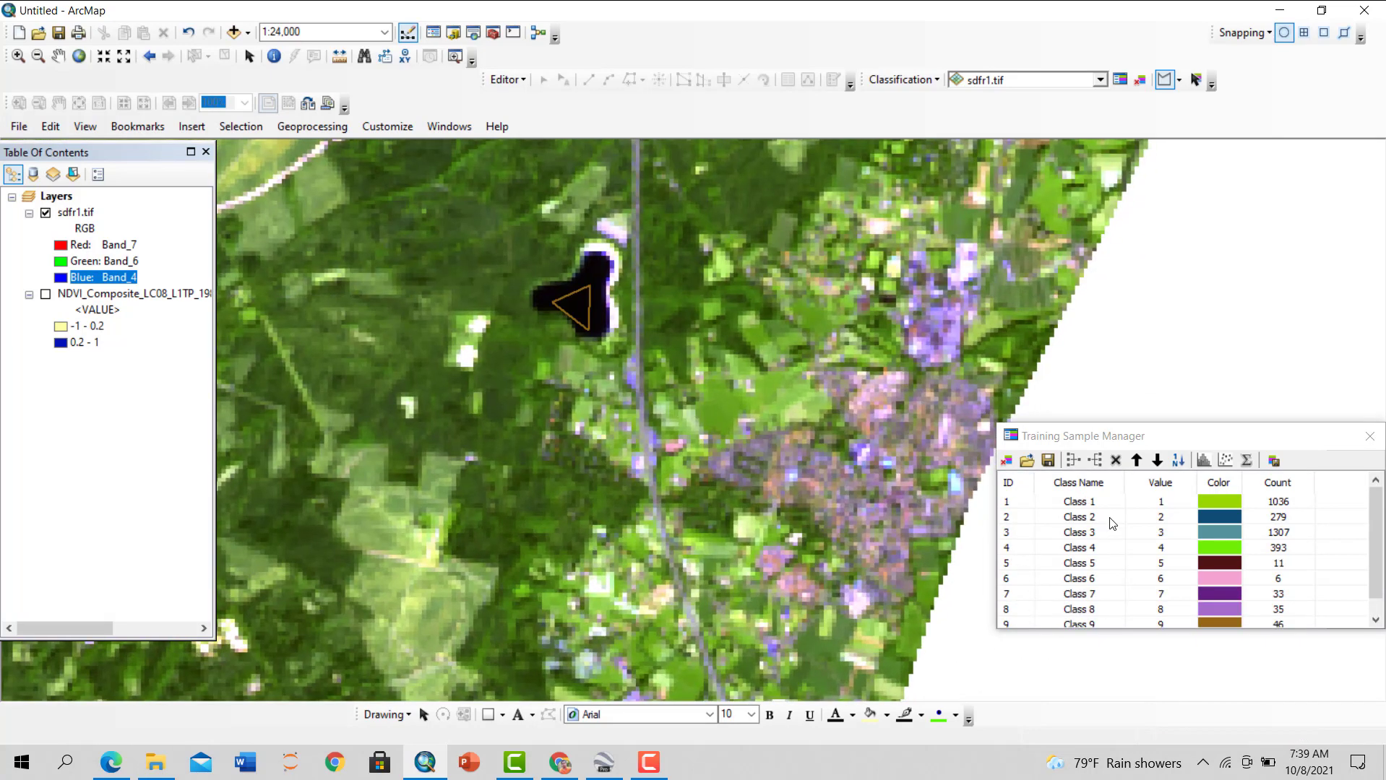
# Merge all nine training samples, Class 1 to Class 9, into one class and name it Water
pyautogui.click(1010, 503)
pyautogui.click(1010, 503)
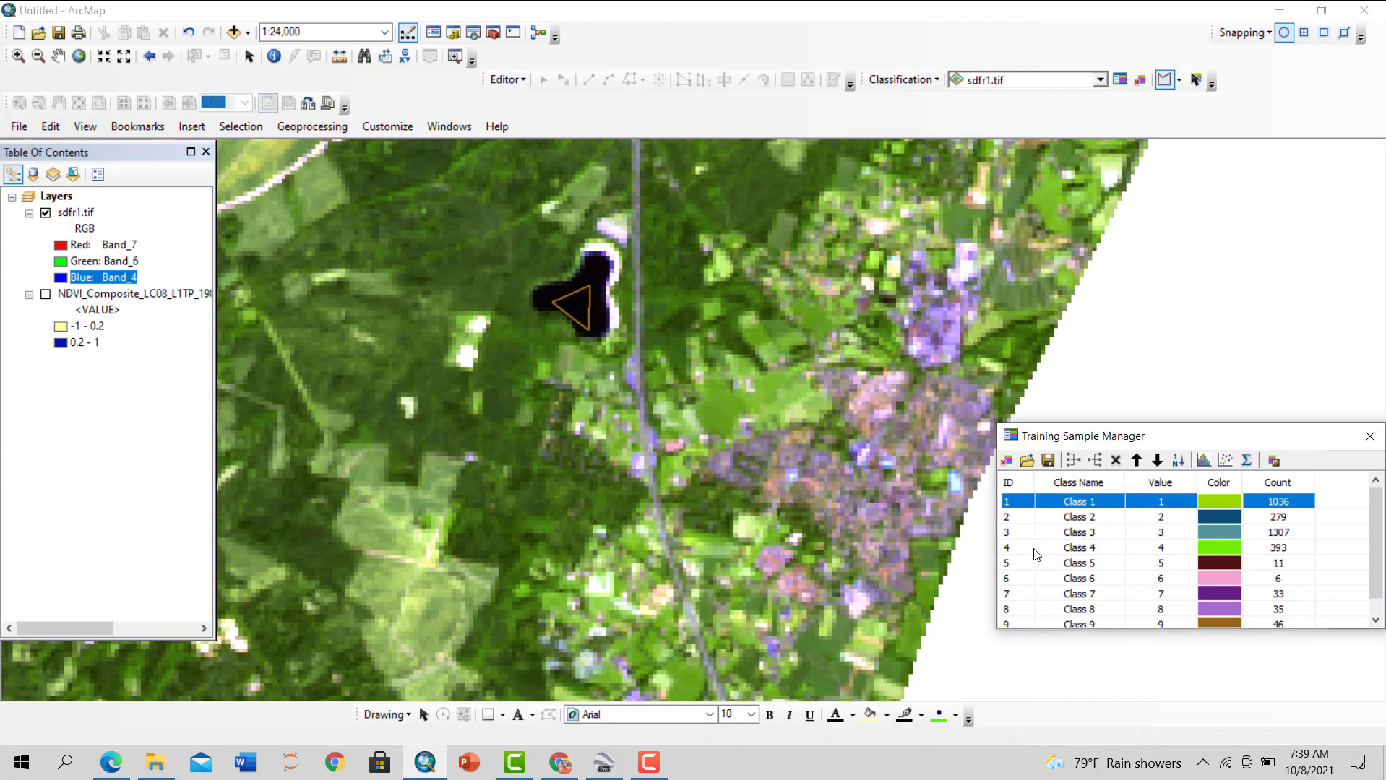
pyautogui.scroll(2, 997, 672)
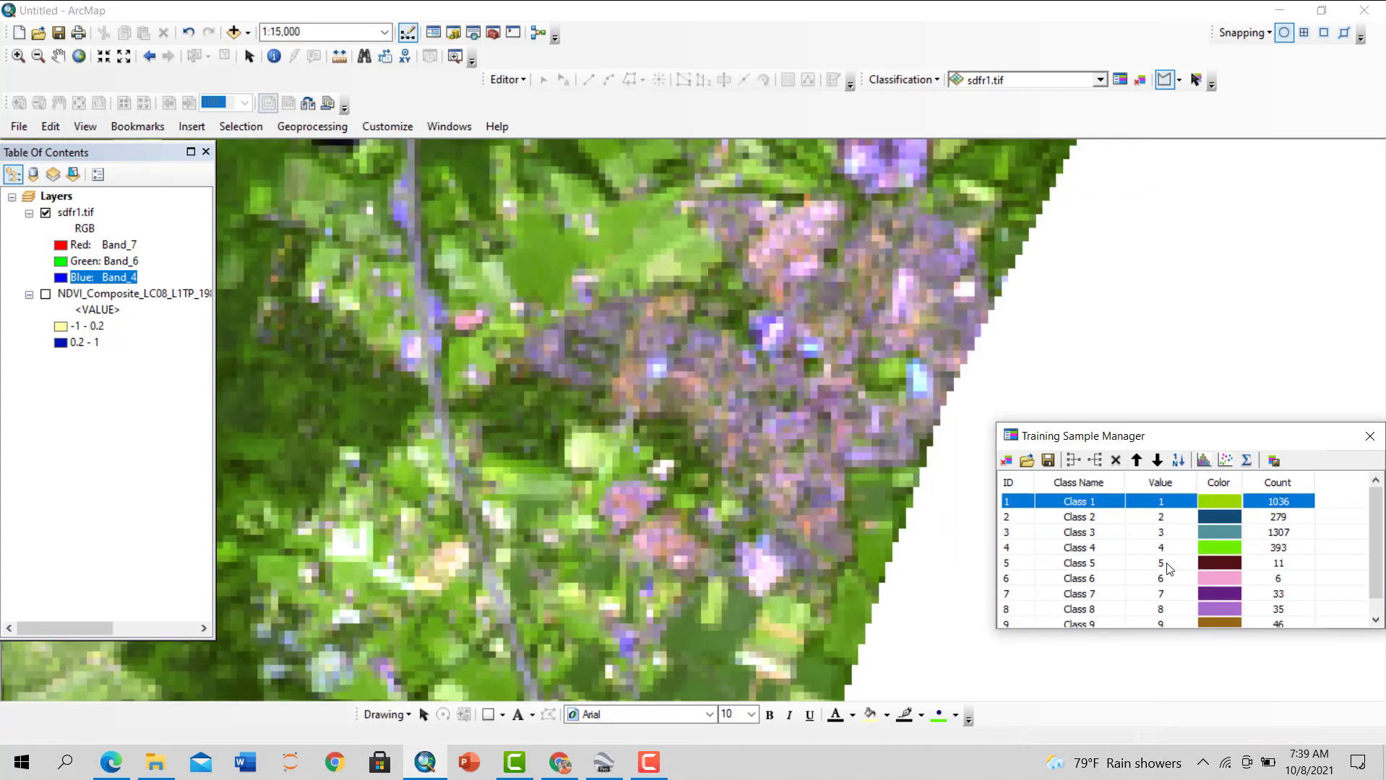
pyautogui.scroll(-1, 1156, 579)
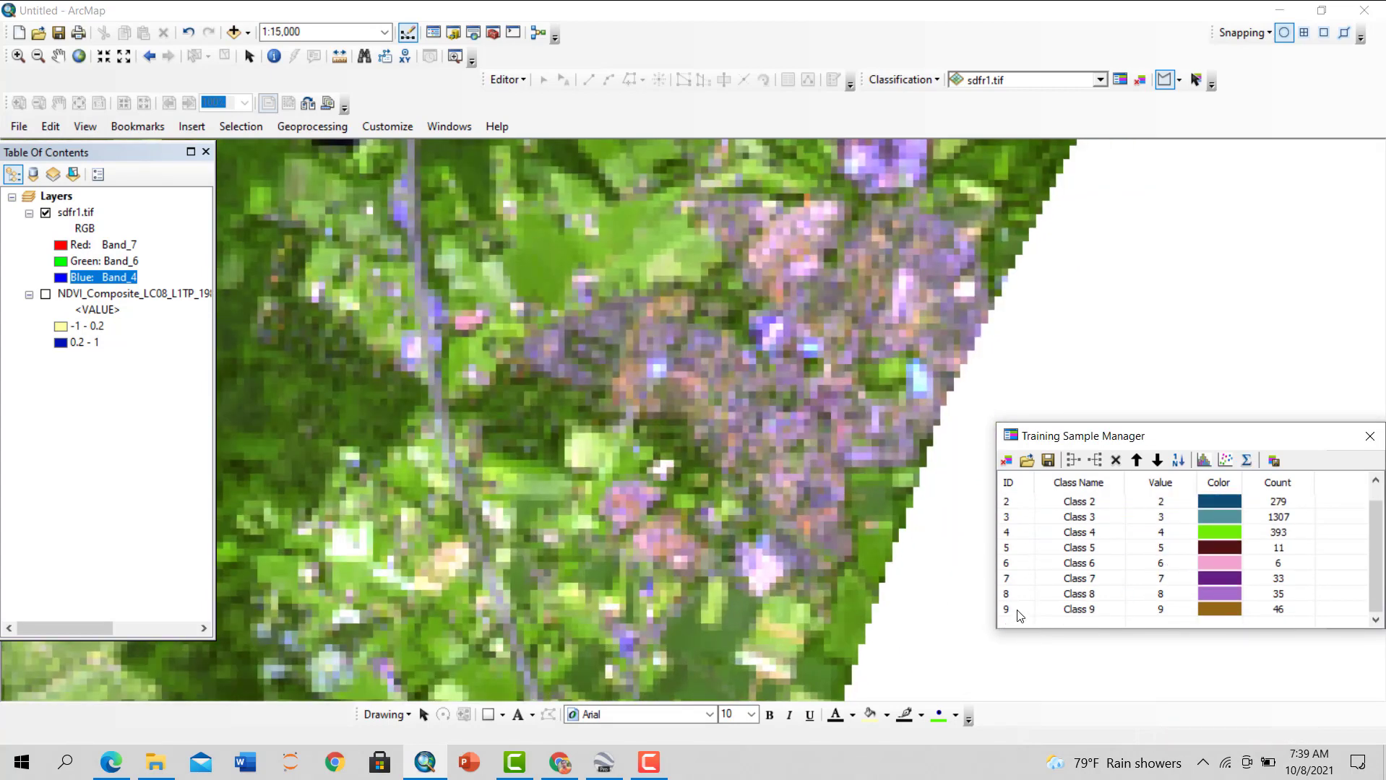
pyautogui.keyDown('shift'); pyautogui.click(1047, 608); pyautogui.keyUp('shift')
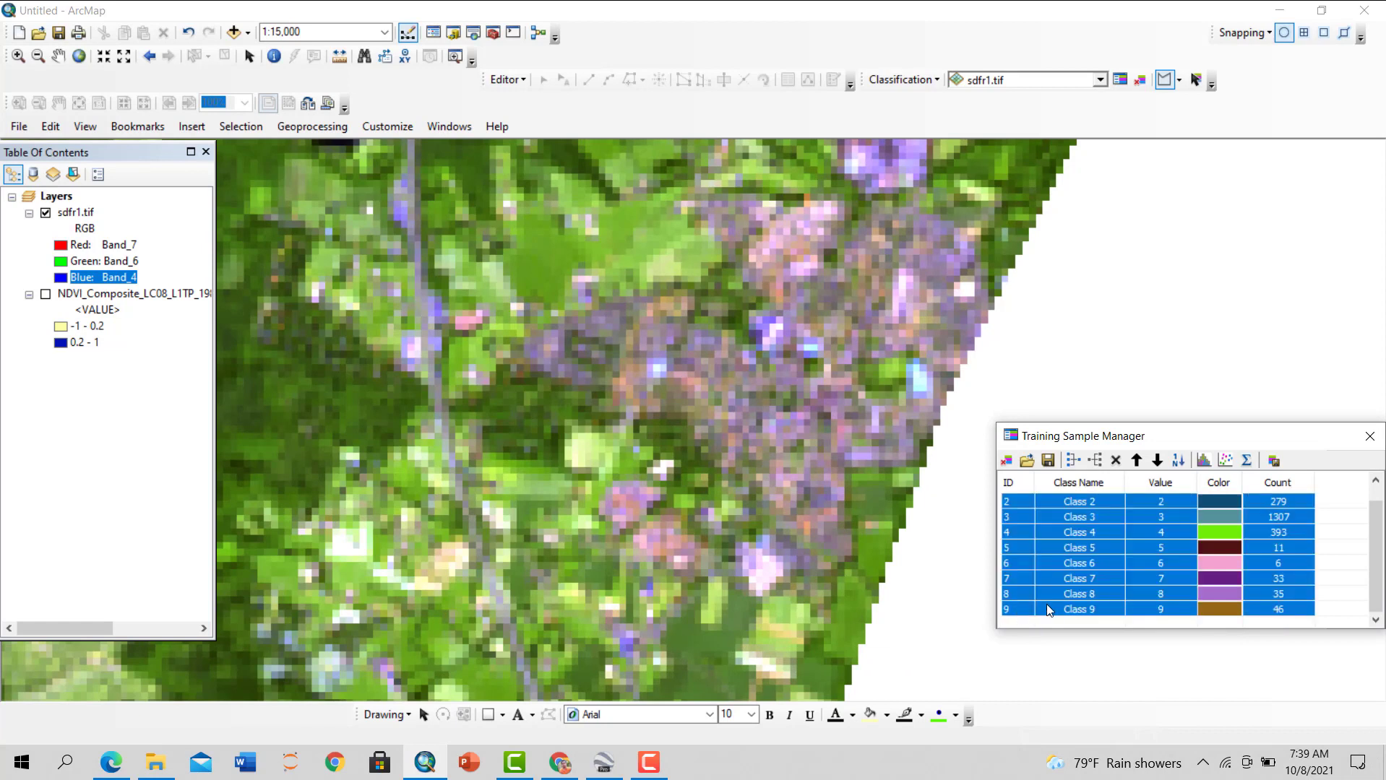
pyautogui.click(1074, 461)
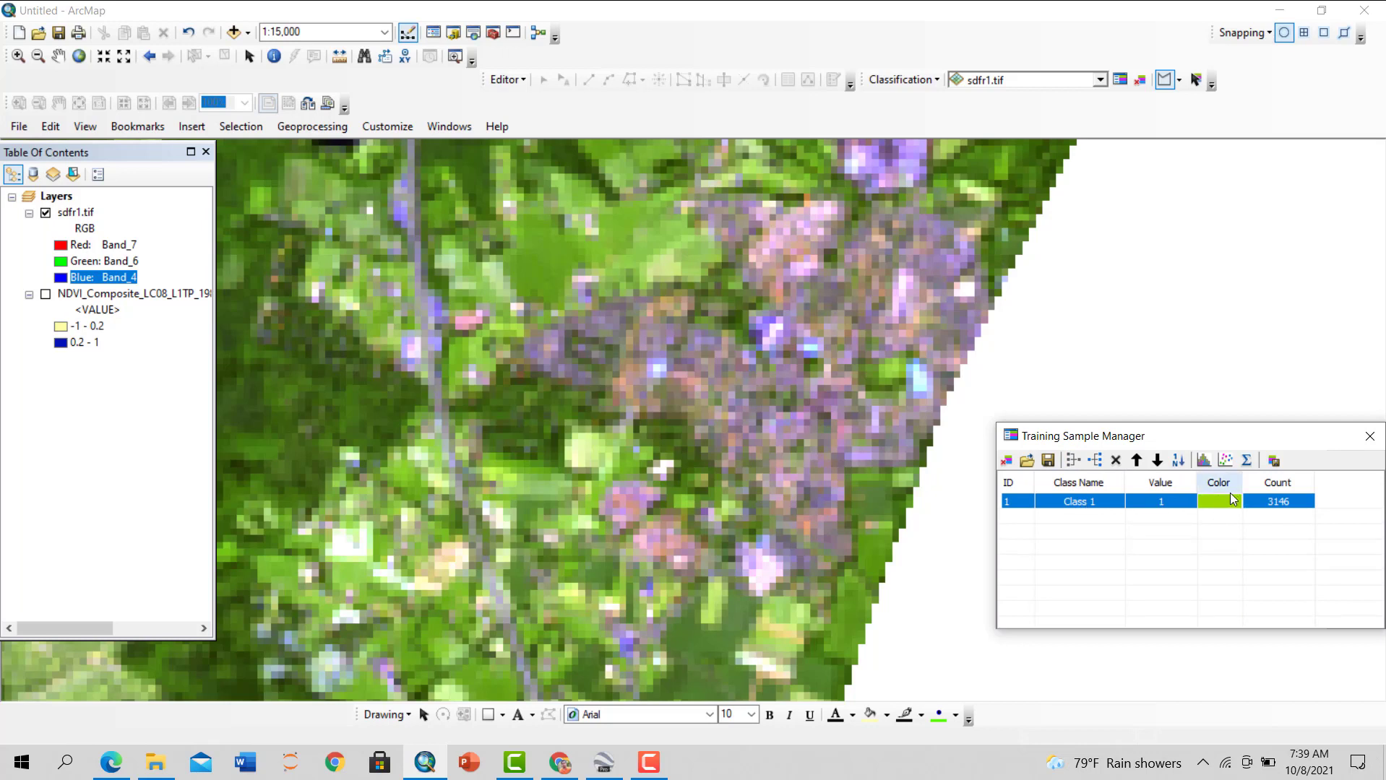
pyautogui.click(1082, 507)
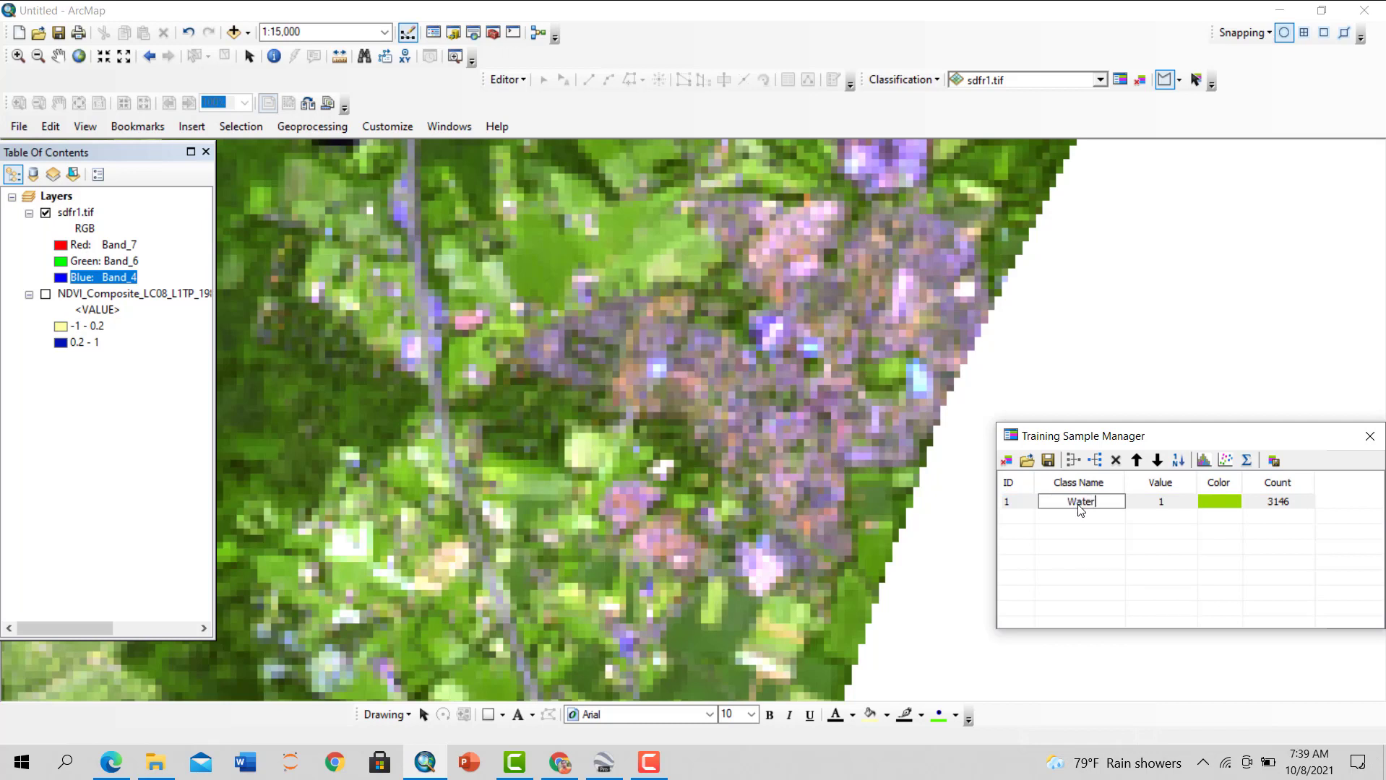
pyautogui.press('Return')
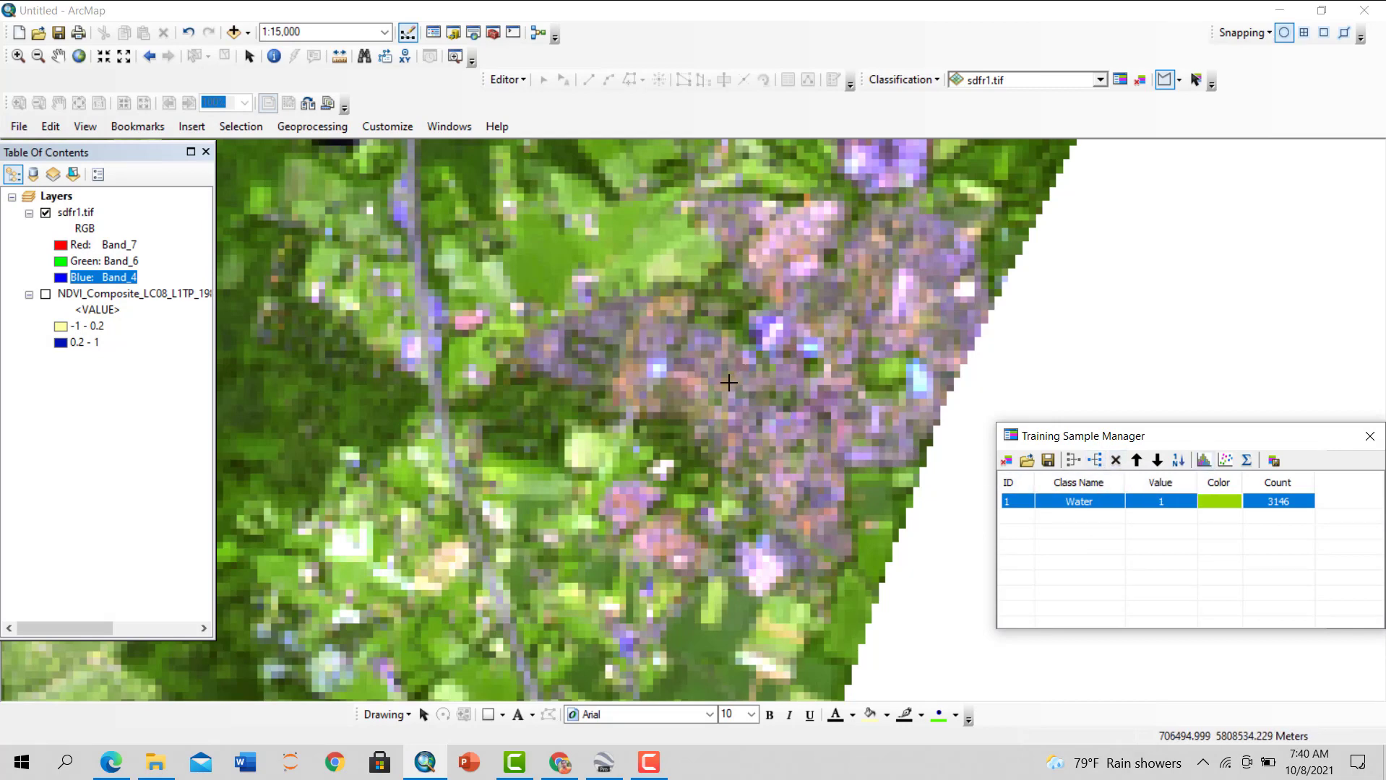
# Draw polygon training samples on purple built-up areas and bright tracks in the eastern towns, the waterside town and the northern settlement
pyautogui.scroll(-4, 741, 368)
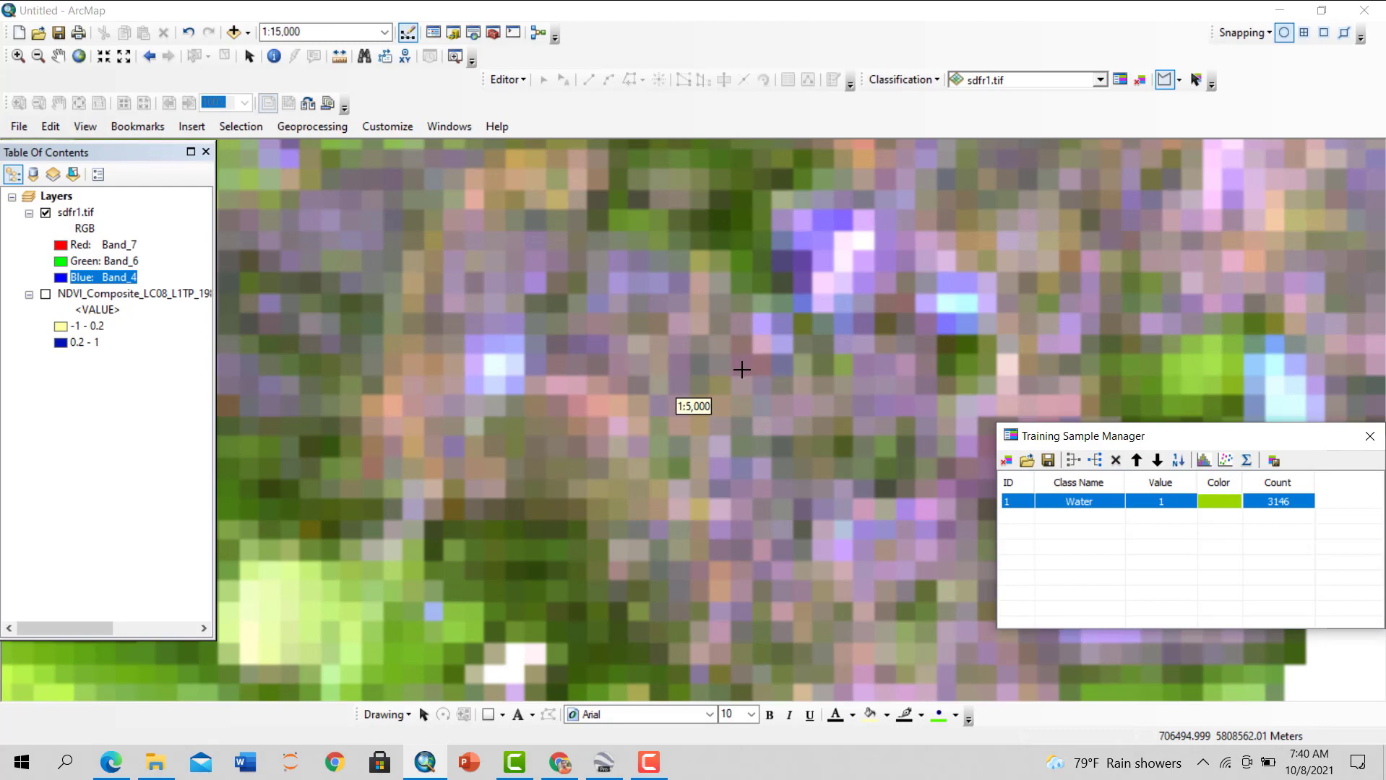
pyautogui.scroll(4, 740, 369)
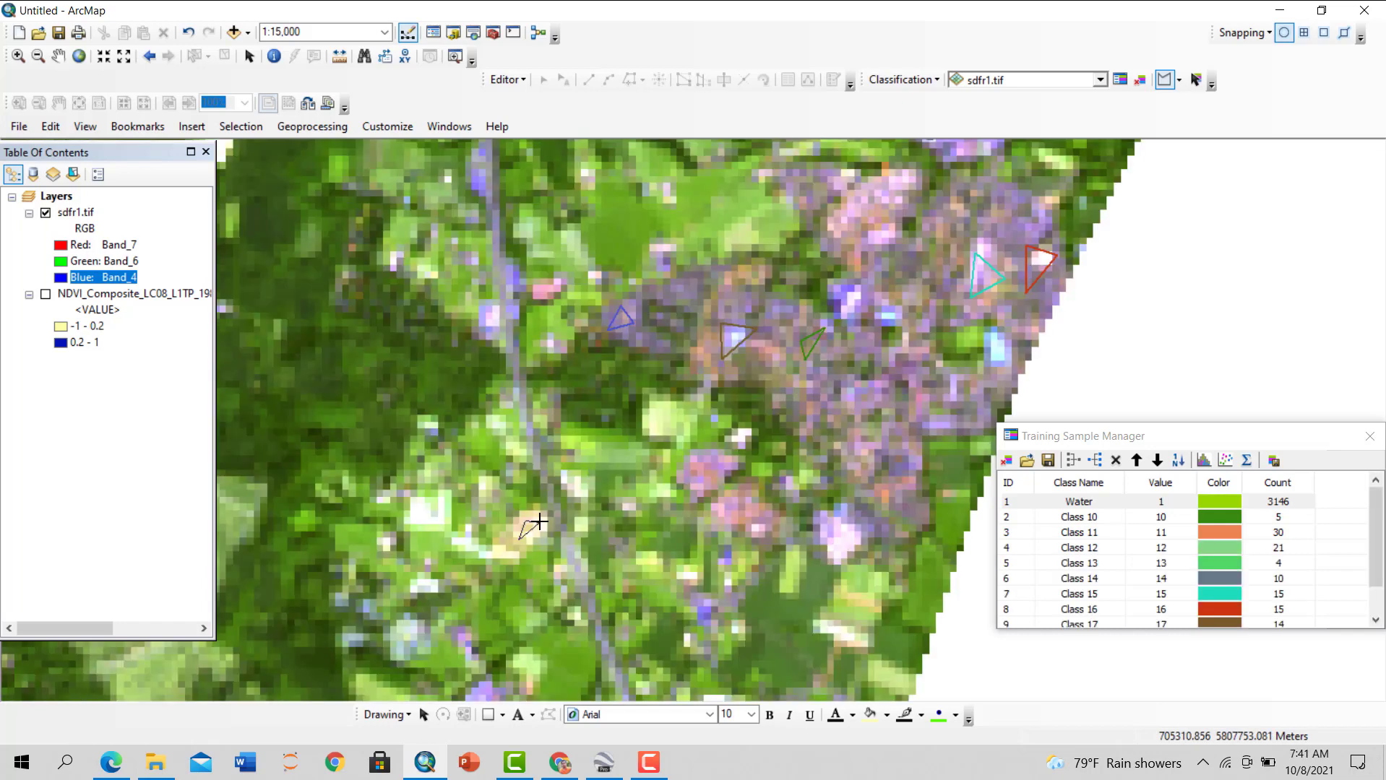
pyautogui.scroll(-3, 540, 521)
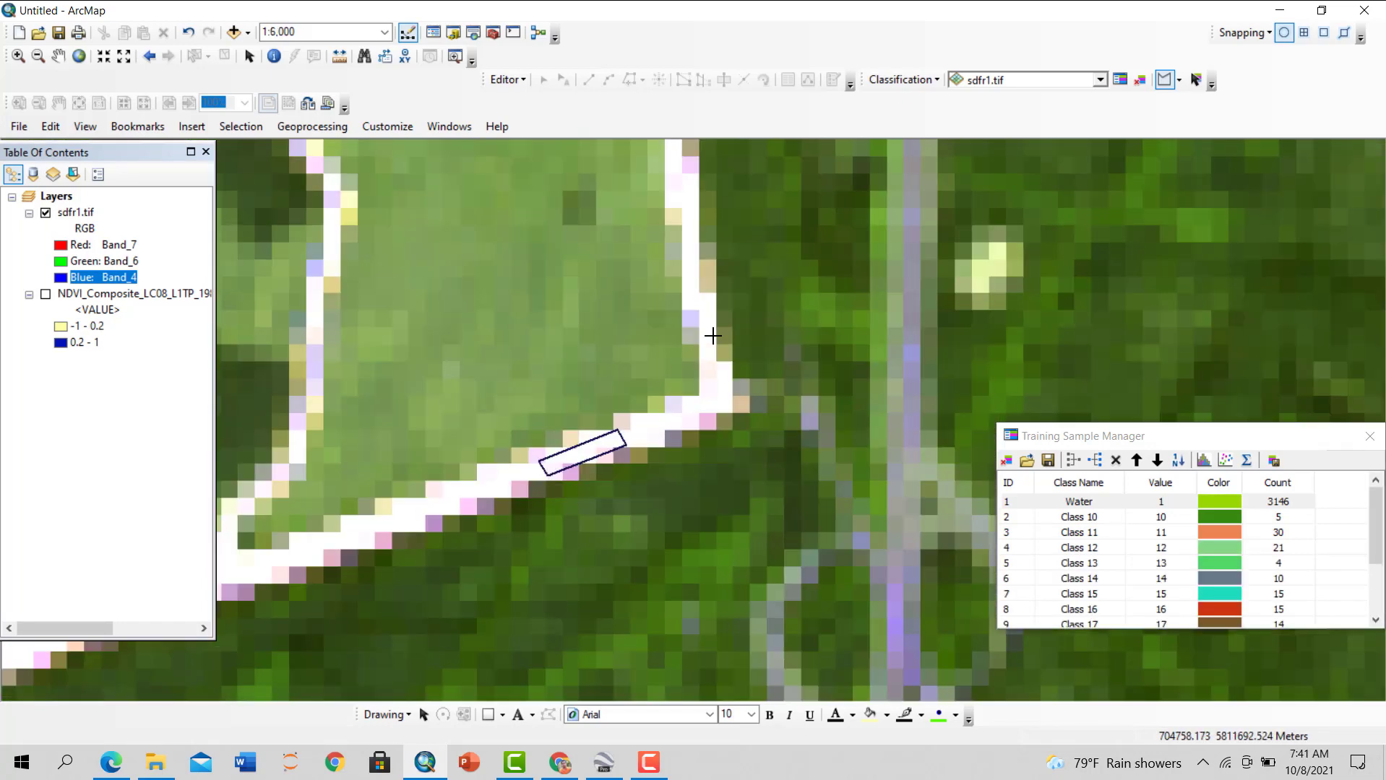
pyautogui.scroll(2, 713, 336)
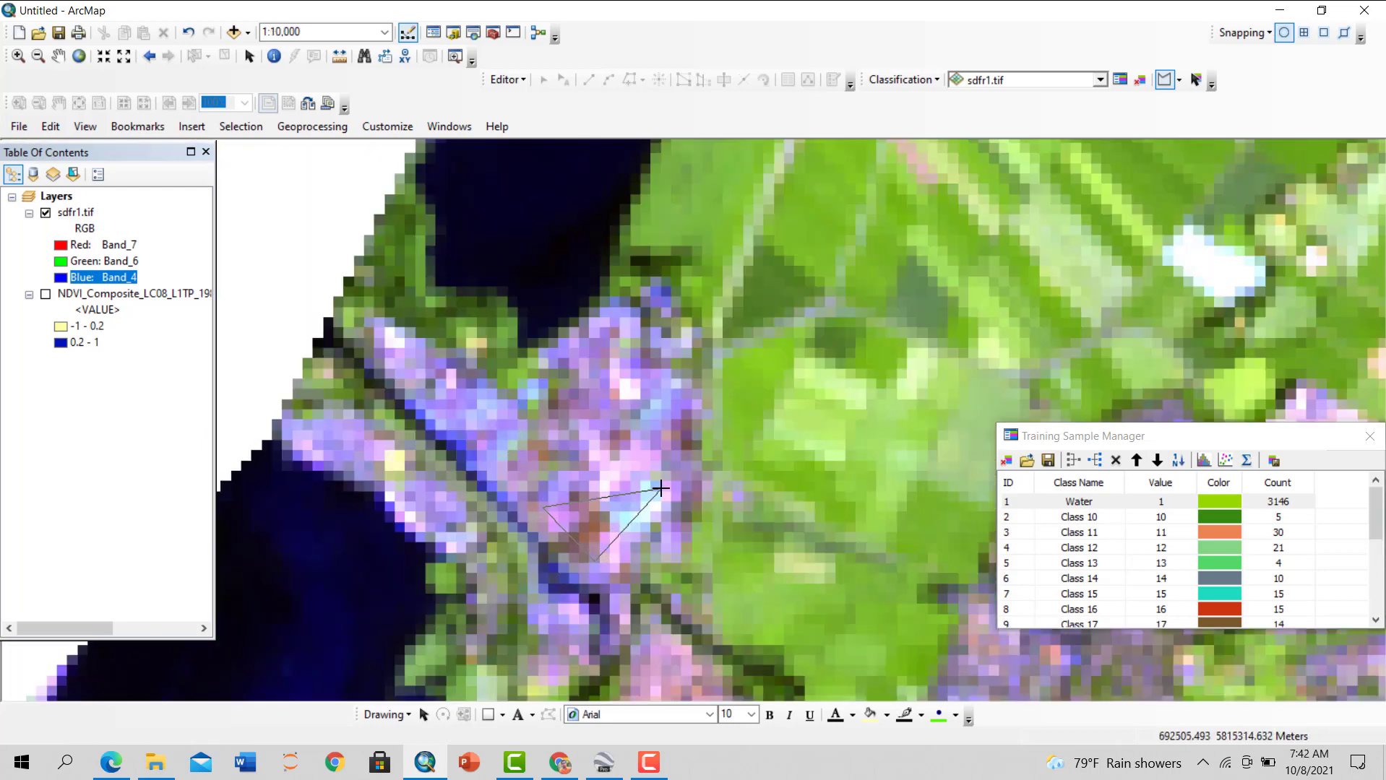
pyautogui.scroll(-3, 656, 486)
pyautogui.scroll(4, 607, 365)
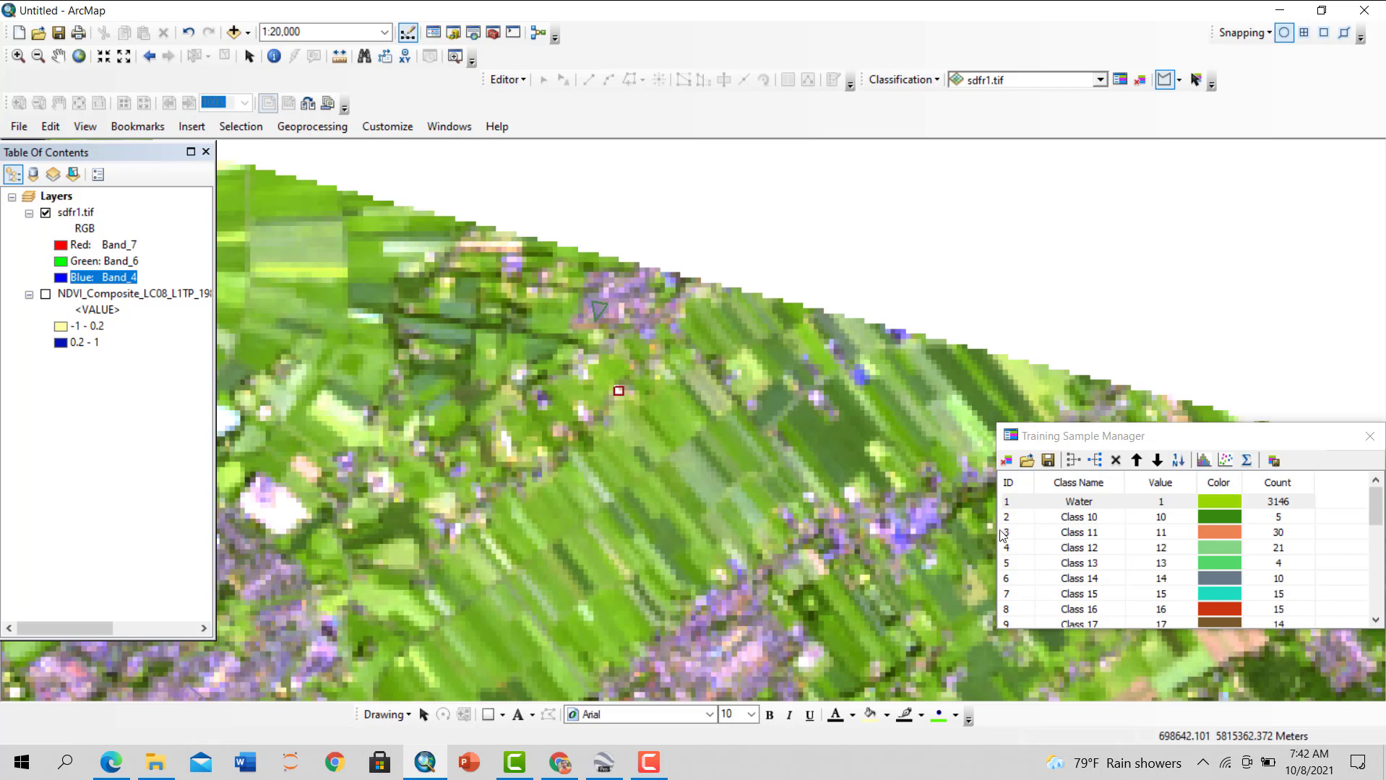
# Merge all training samples from Class 10 through Class 34 into one class and rename it Built-Up
pyautogui.click(1006, 524)
pyautogui.scroll(-6, 1010, 549)
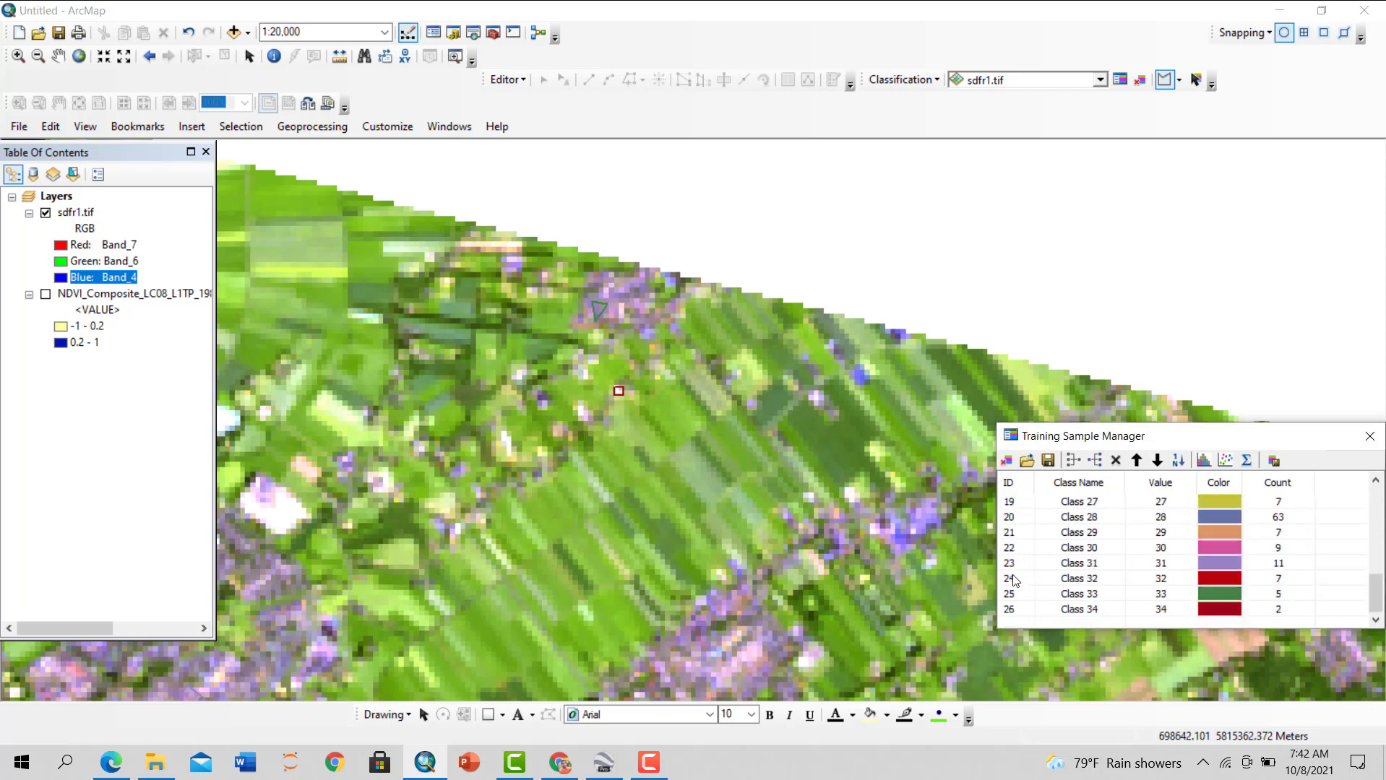
pyautogui.moveTo(1010, 613); pyautogui.dragTo(1030, 490)
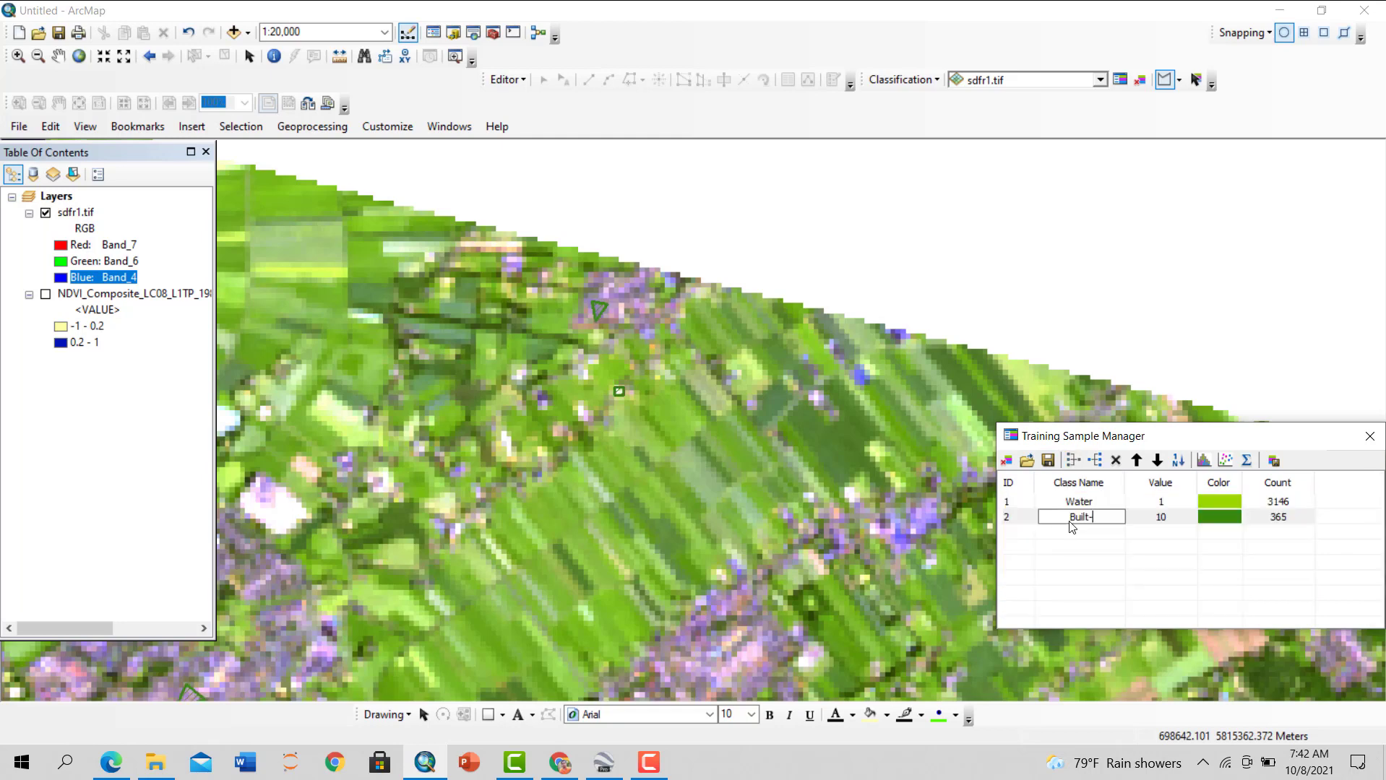
pyautogui.write('Built-Up')
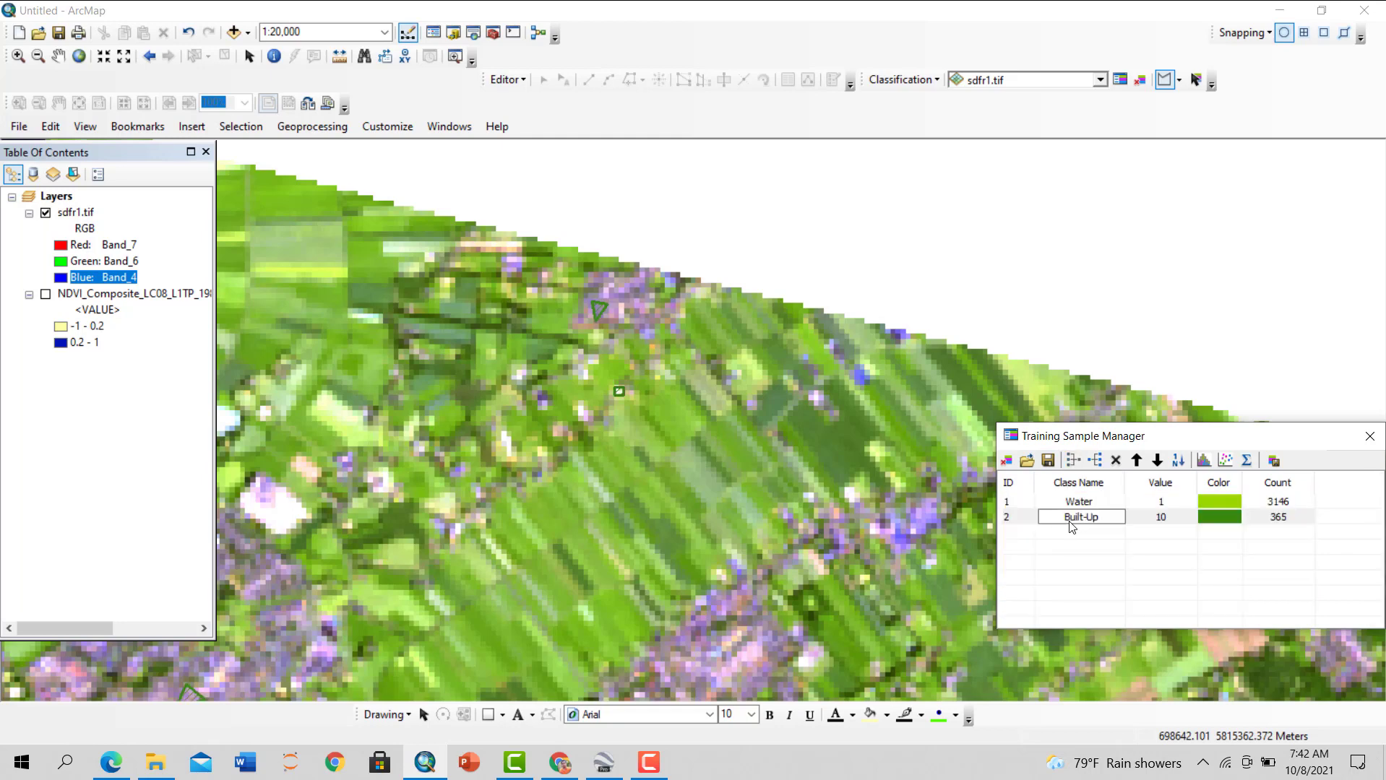
pyautogui.press('Return')
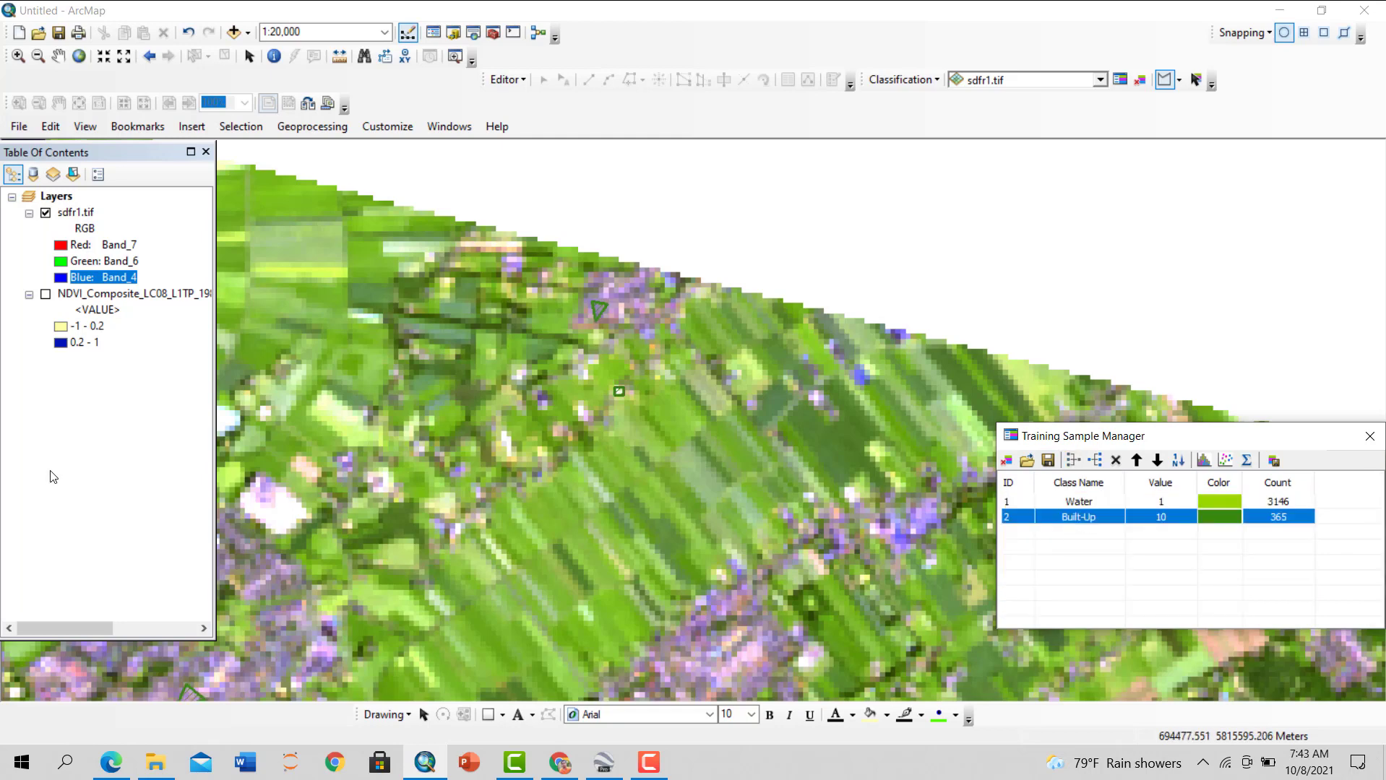
# Digitize two small polygon training samples on the purplish-brown patches in the middle of the light green area southeast of the river
pyautogui.scroll(5, 726, 454)
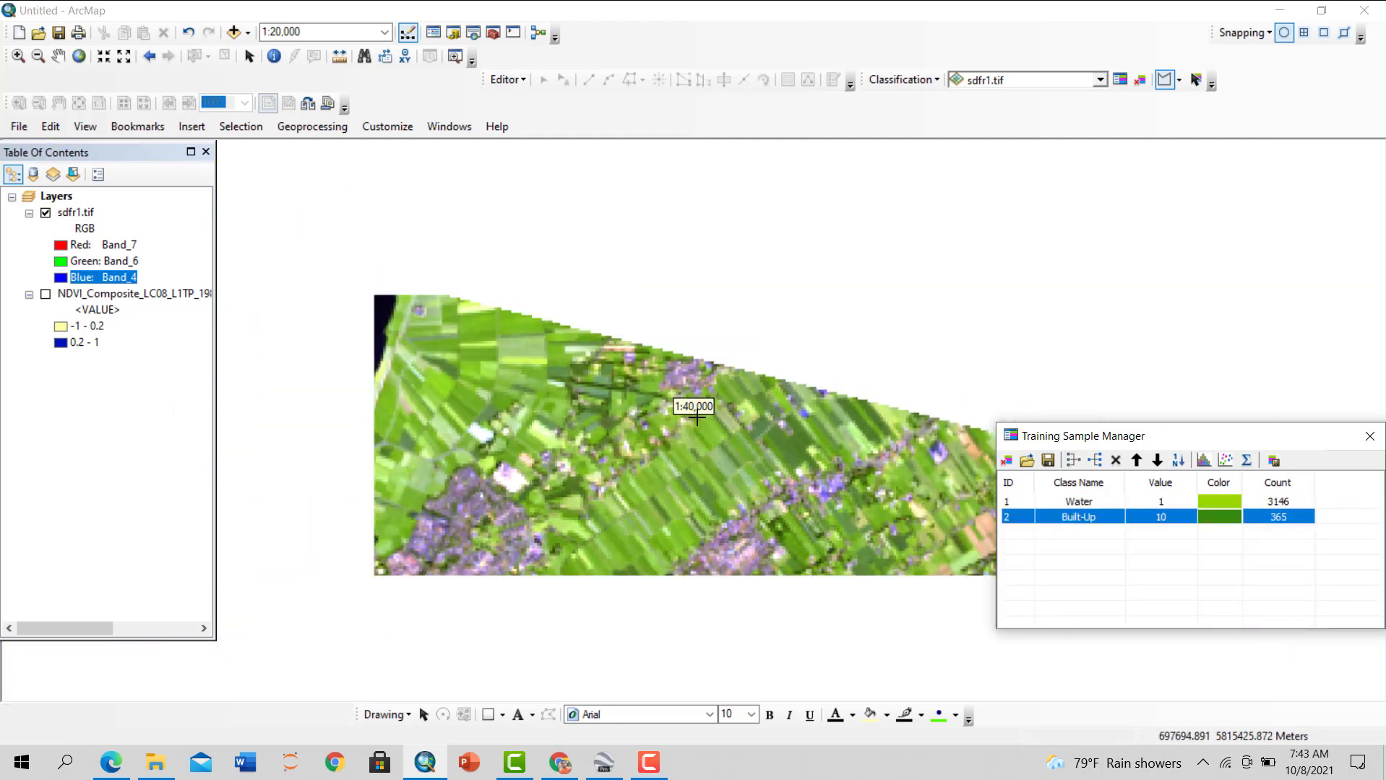
pyautogui.scroll(-2, 688, 418)
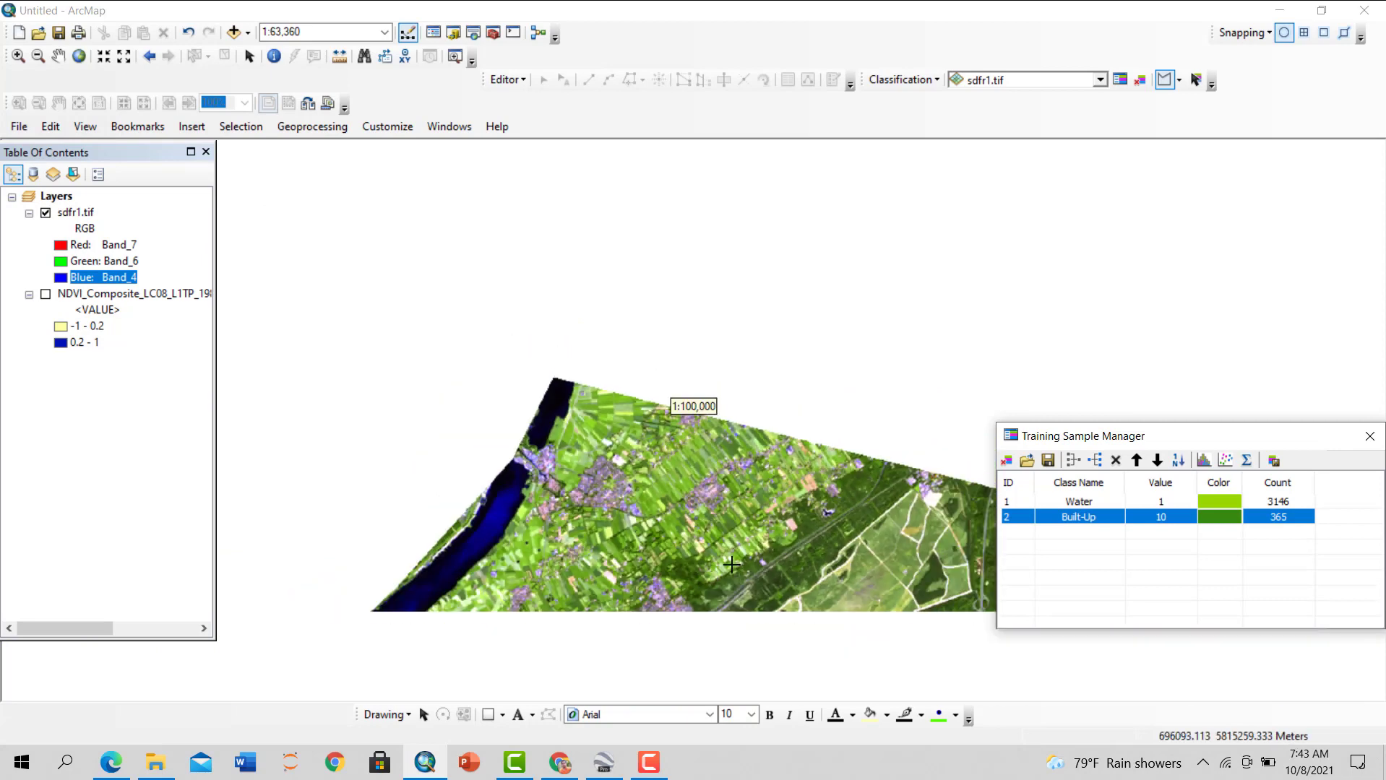
pyautogui.moveTo(783, 622); pyautogui.dragTo(631, 429)
pyautogui.scroll(1, 631, 429)
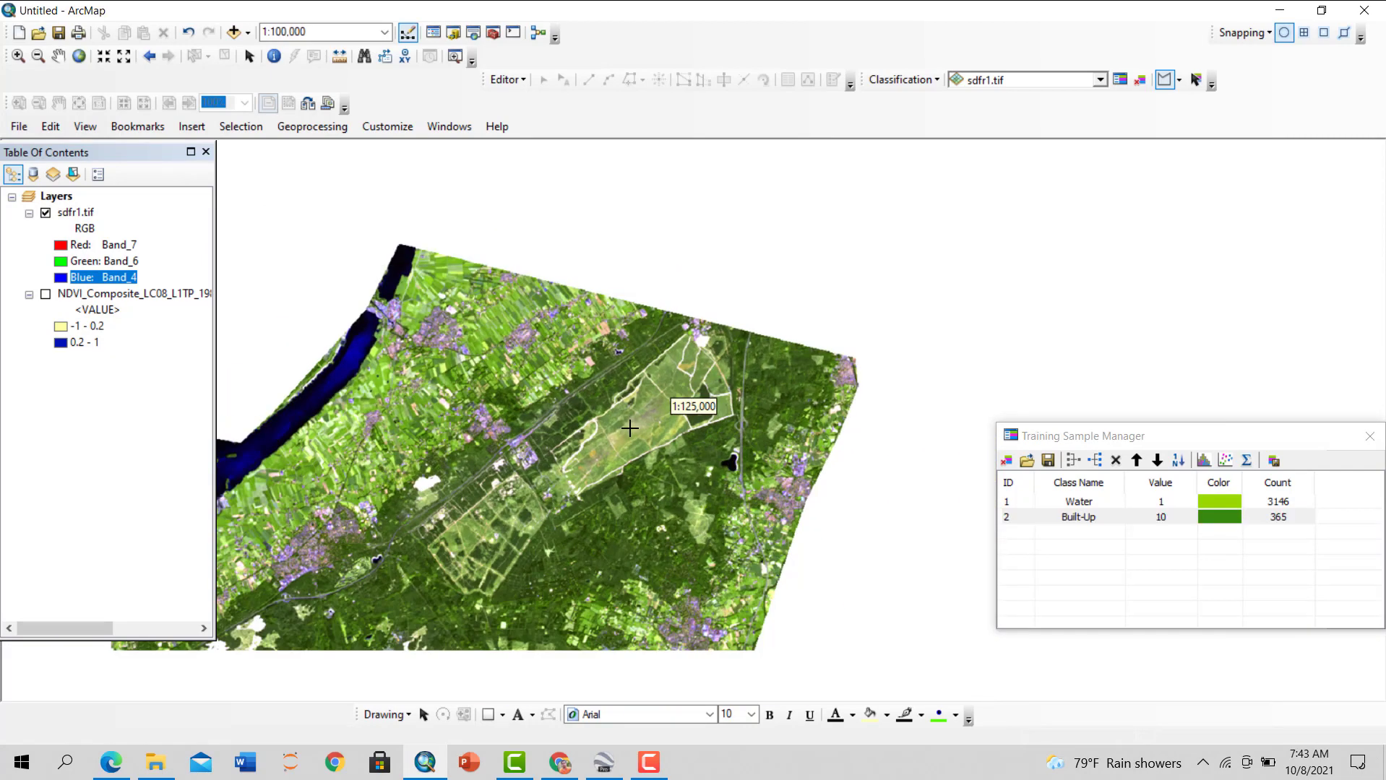
pyautogui.scroll(-7, 630, 428)
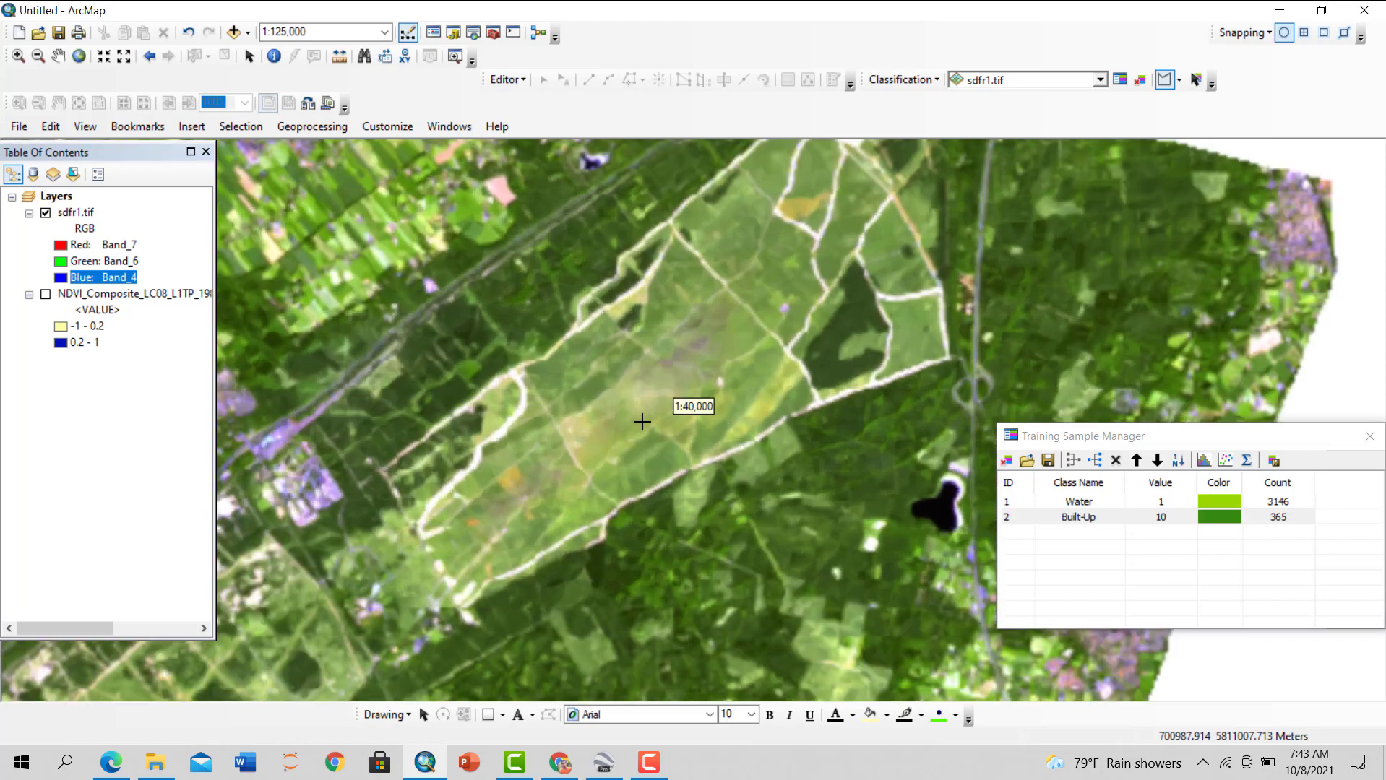
pyautogui.scroll(-3, 714, 346)
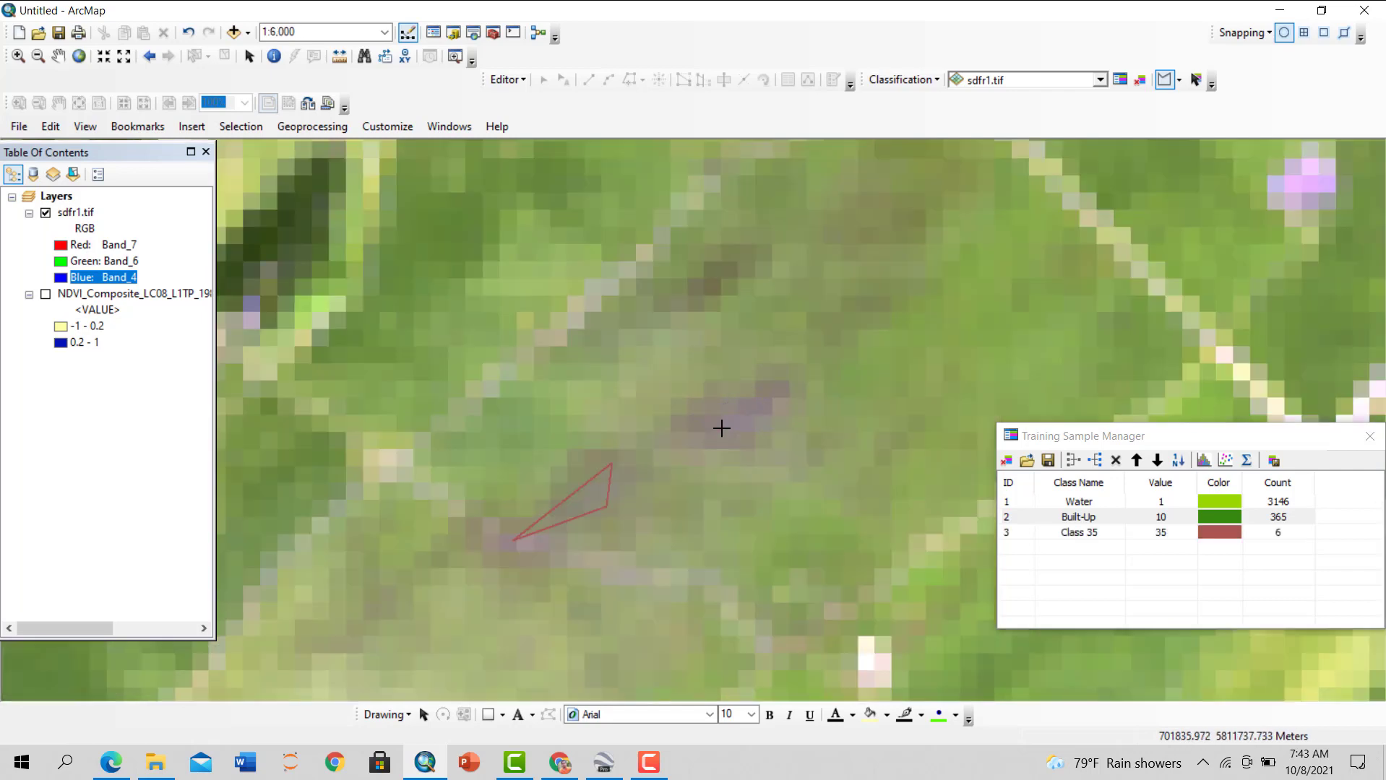
pyautogui.doubleClick(722, 429)
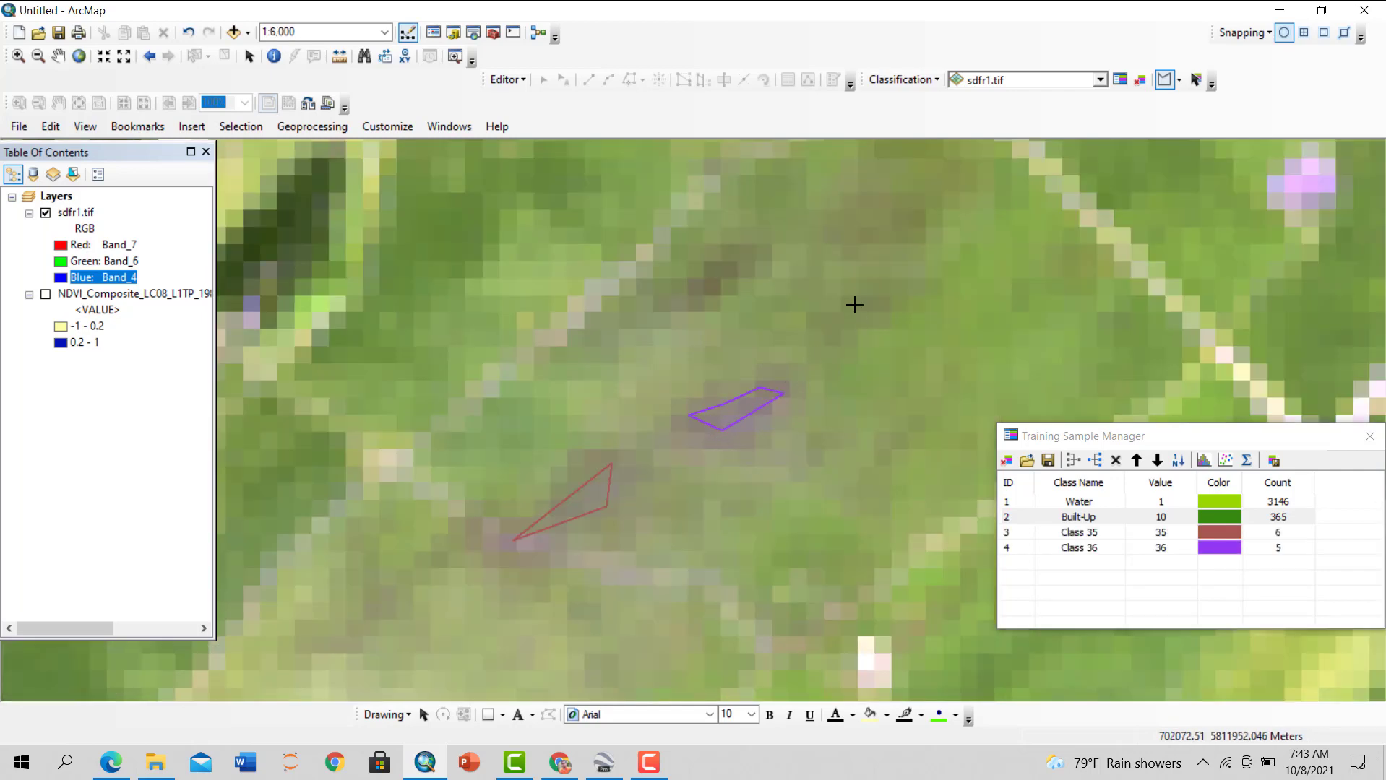
# Check the NDVI composite for low-value areas and digitize a small triangular training sample on the brownish patch just south of the orange spot
pyautogui.moveTo(855, 303); pyautogui.dragTo(764, 442)
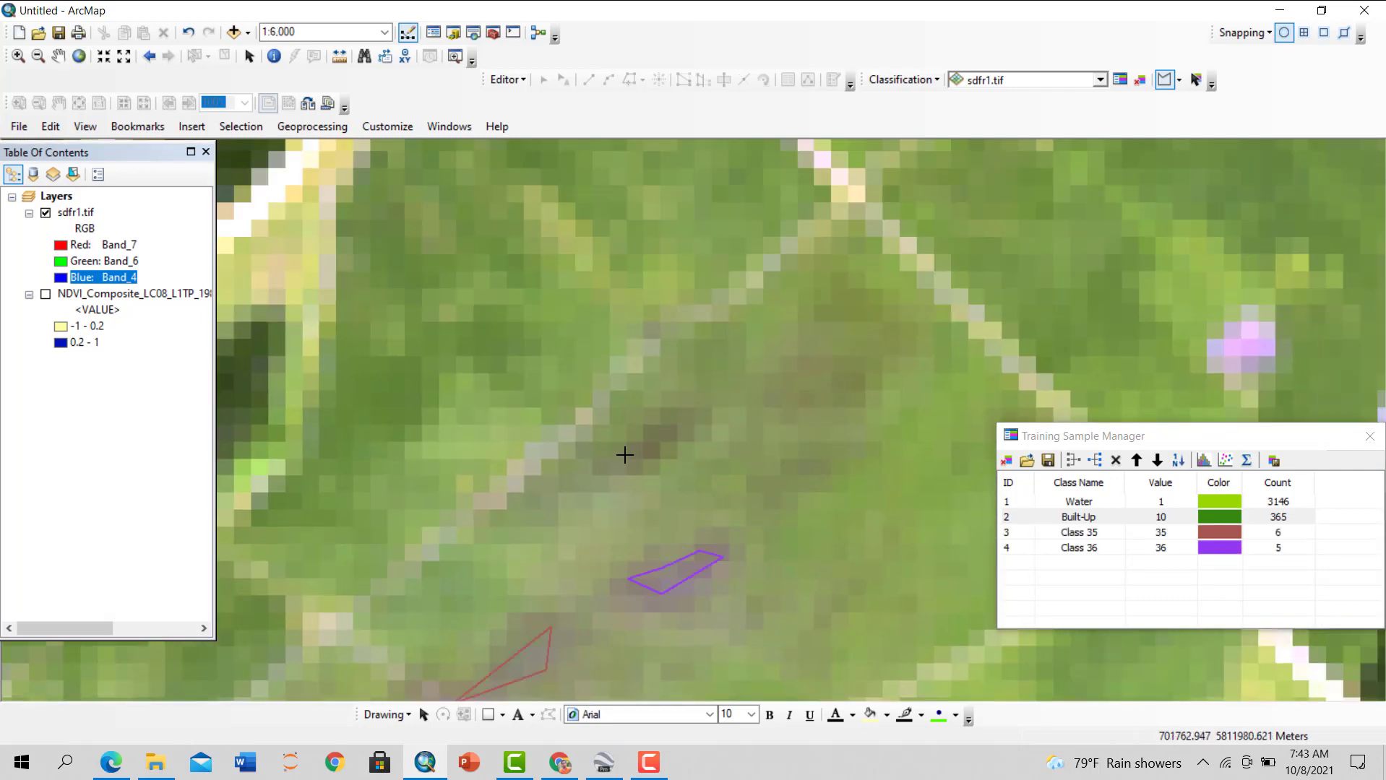
pyautogui.scroll(3, 769, 399)
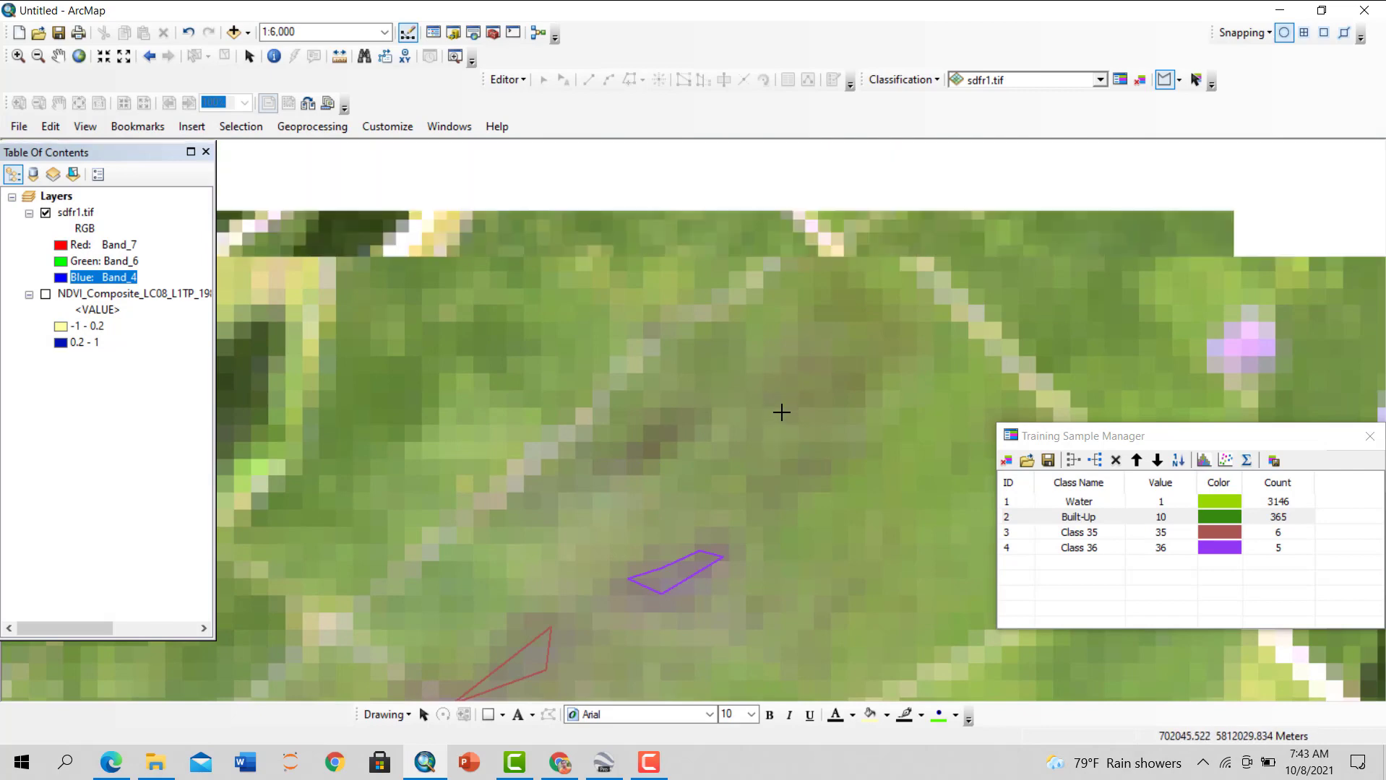
pyautogui.scroll(2, 771, 428)
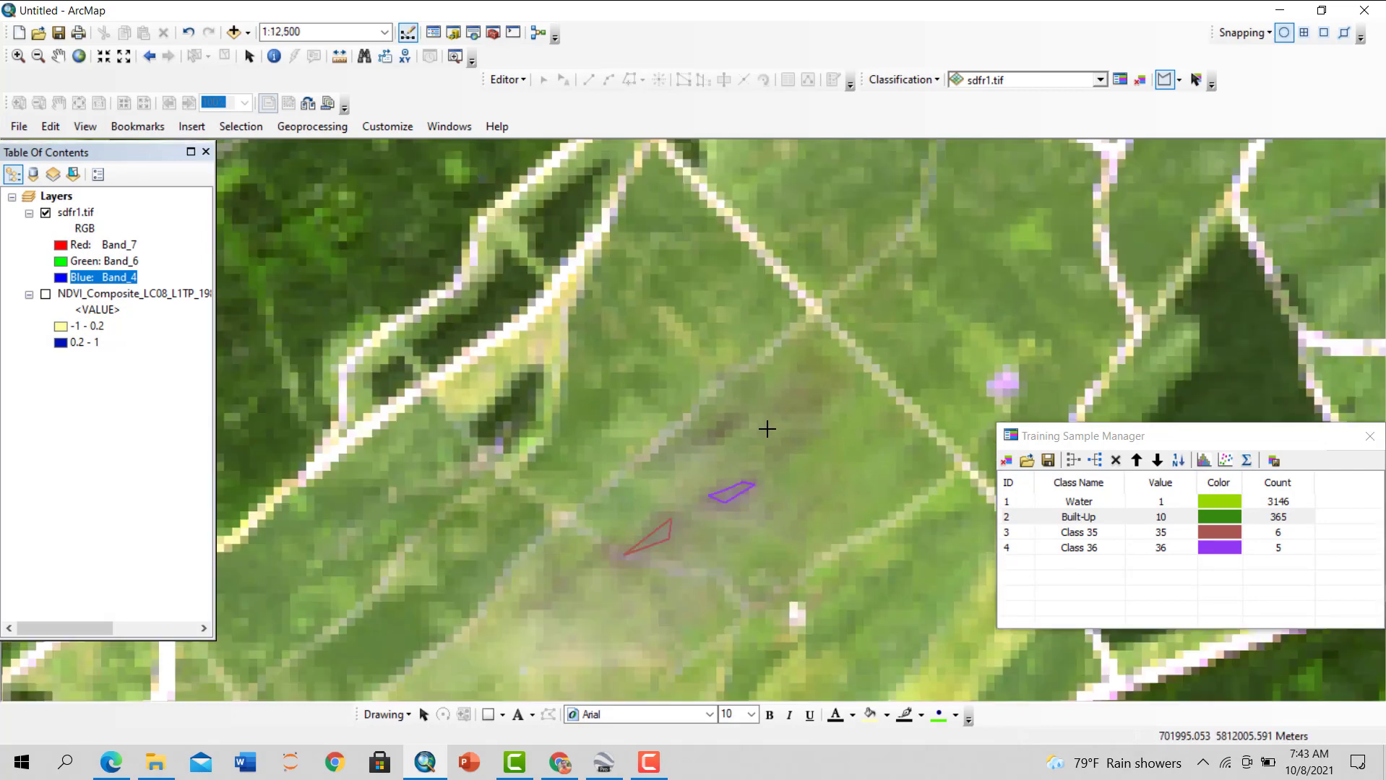
pyautogui.moveTo(698, 565); pyautogui.dragTo(811, 390)
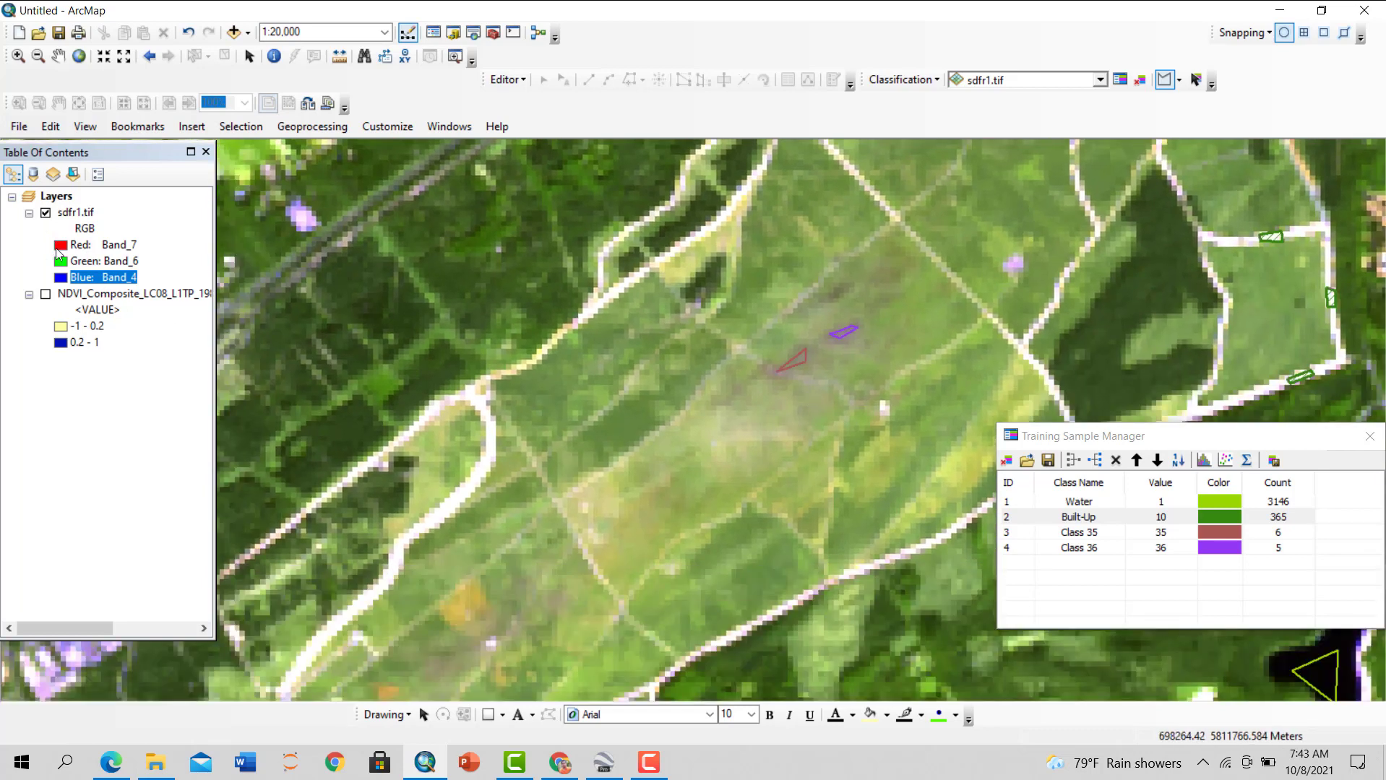
pyautogui.click(46, 294)
pyautogui.click(46, 213)
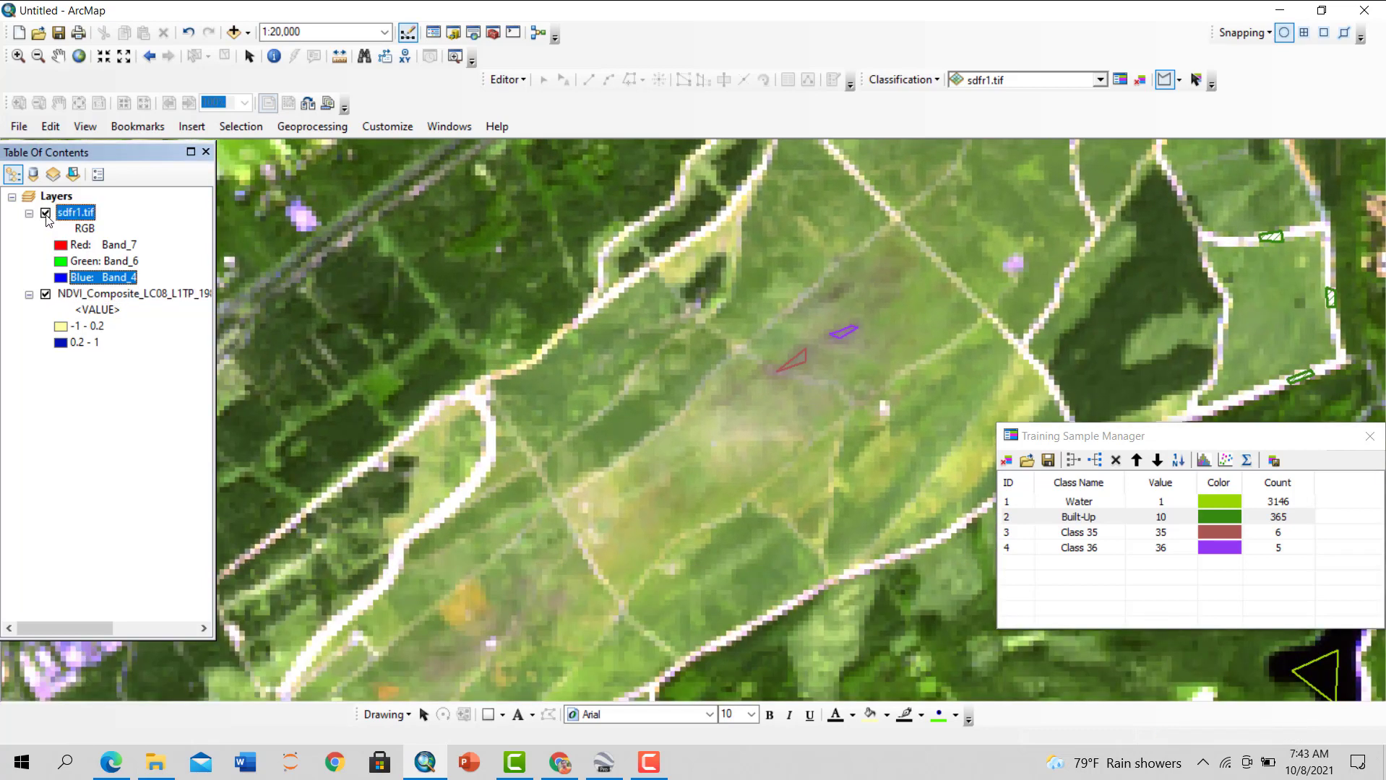
pyautogui.click(46, 213)
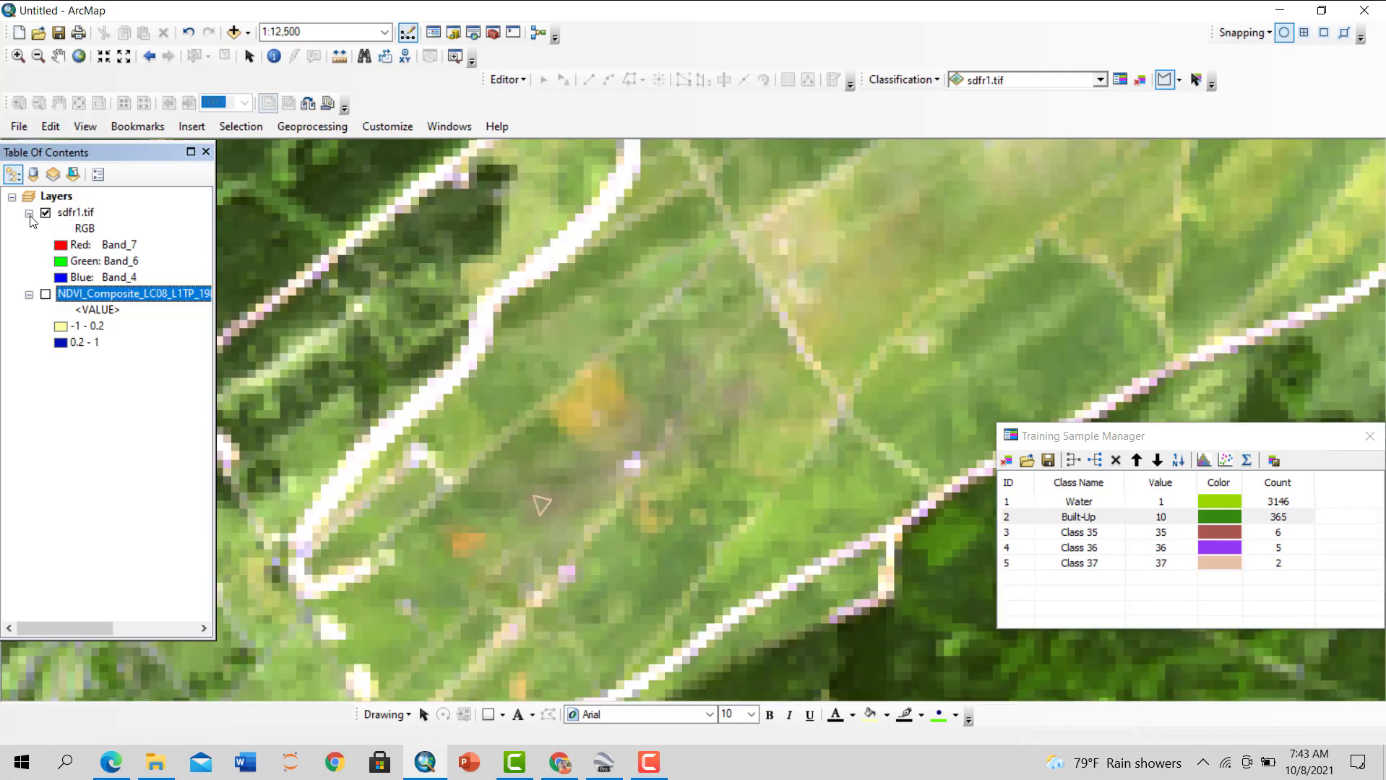
# Compare the new triangular sample with the NDVI composite by switching the visibility of sdfr1.tif and the NDVI layer
pyautogui.click(45, 213)
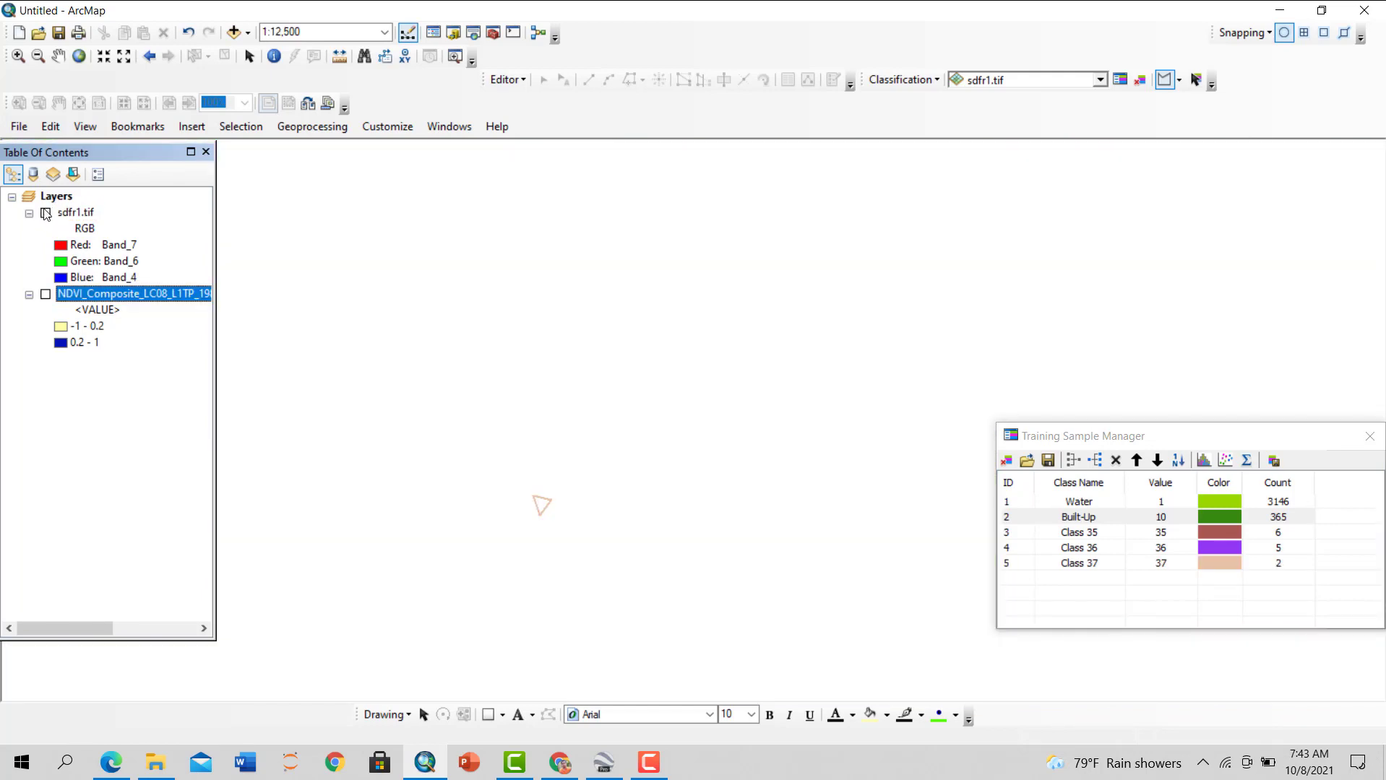
pyautogui.click(44, 293)
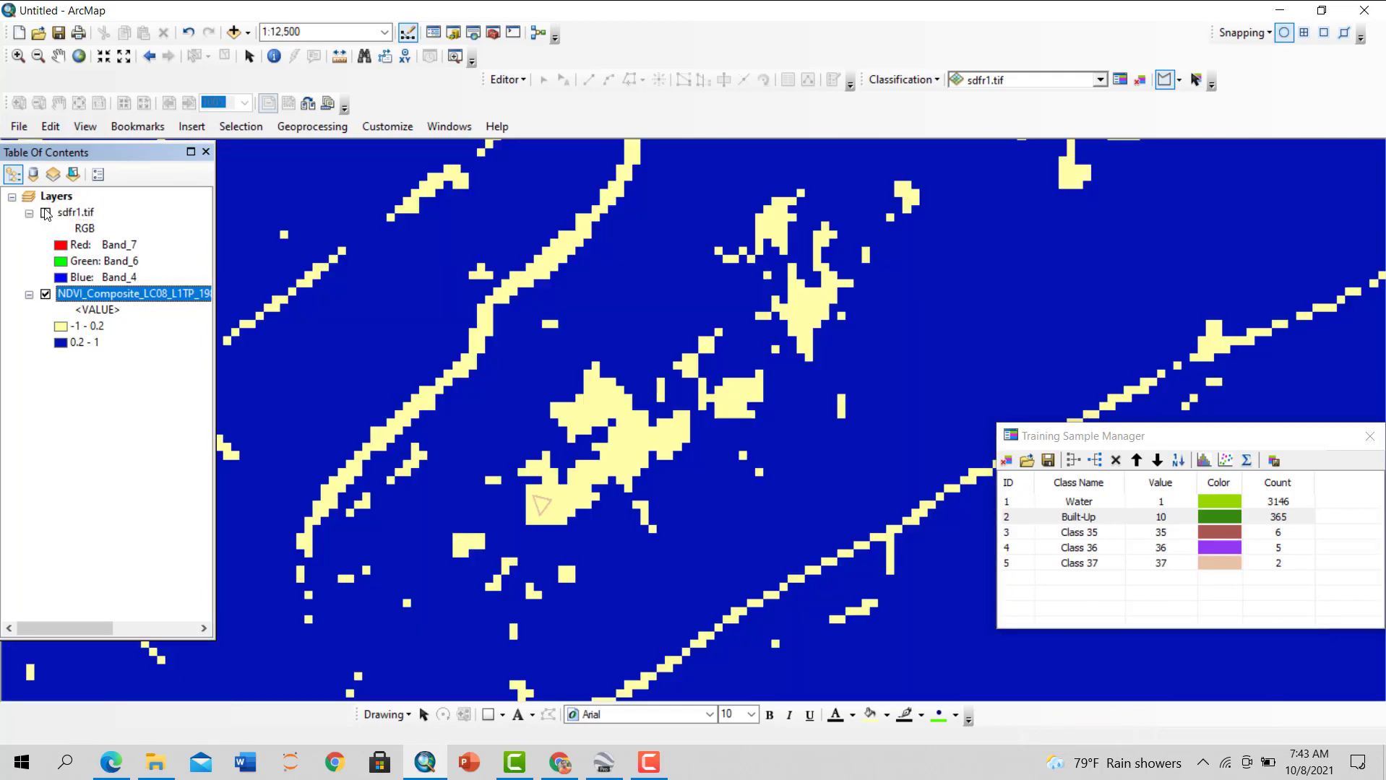
pyautogui.click(46, 213)
# Set the sdfr1.tif band combination to Band_4 for red, Band_3 for green and Band_2 for blue
pyautogui.click(101, 244)
pyautogui.click(91, 344)
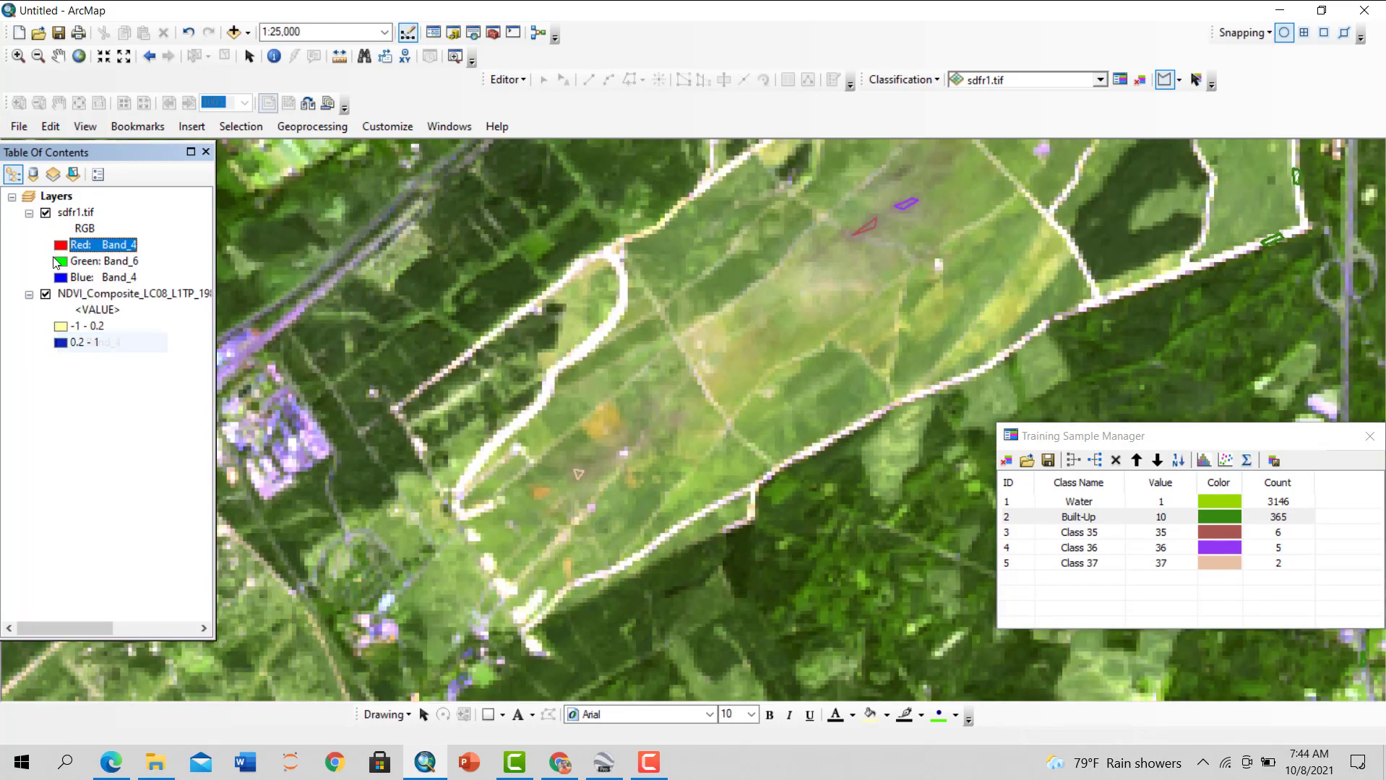
pyautogui.click(101, 261)
pyautogui.click(109, 381)
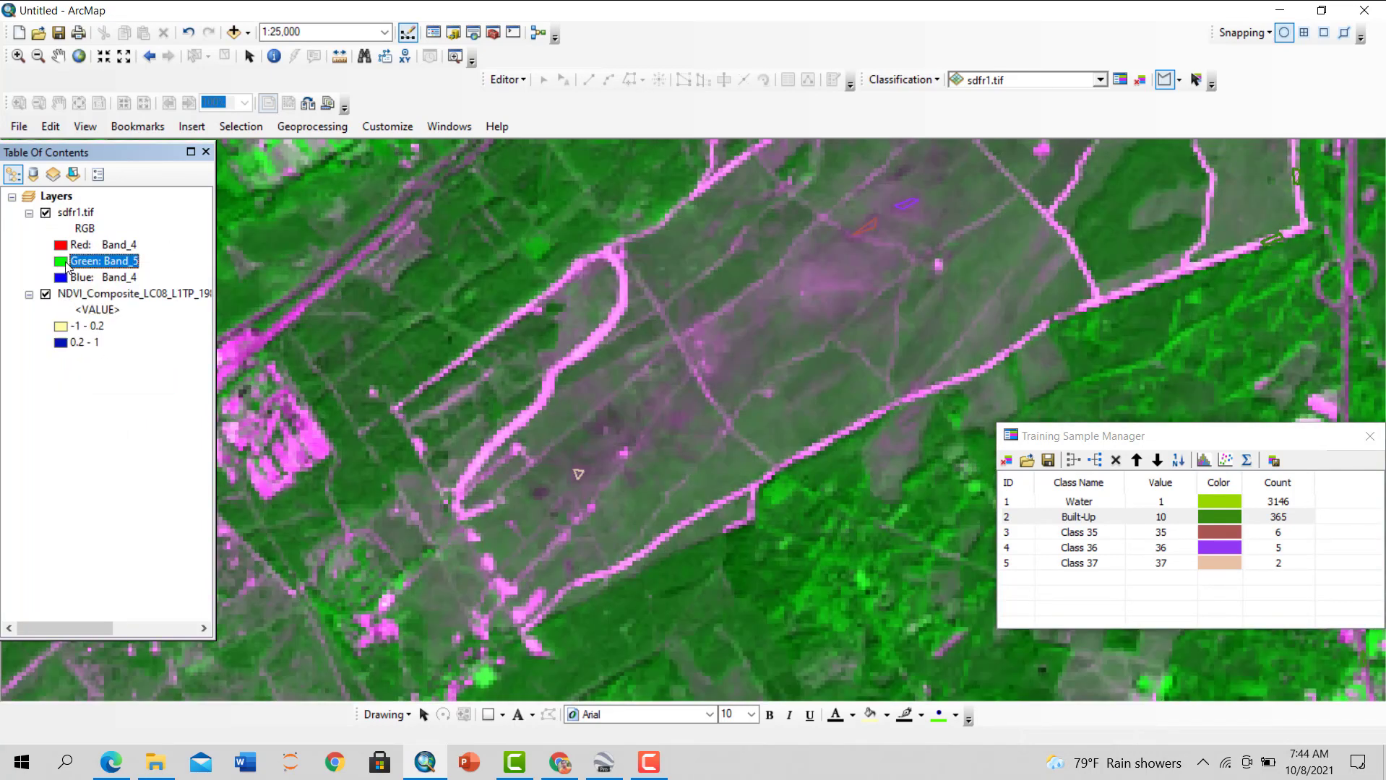
pyautogui.click(101, 261)
pyautogui.click(98, 341)
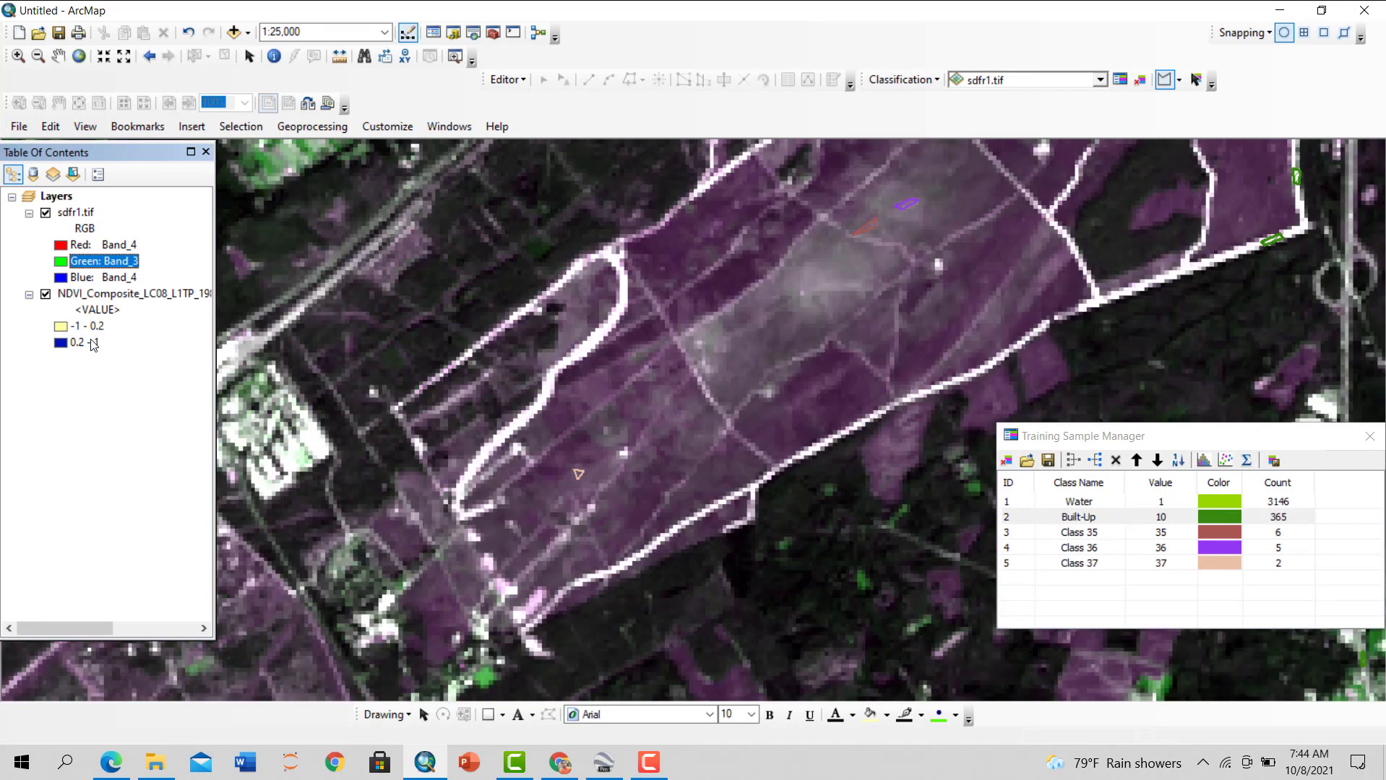
pyautogui.click(101, 278)
pyautogui.click(101, 333)
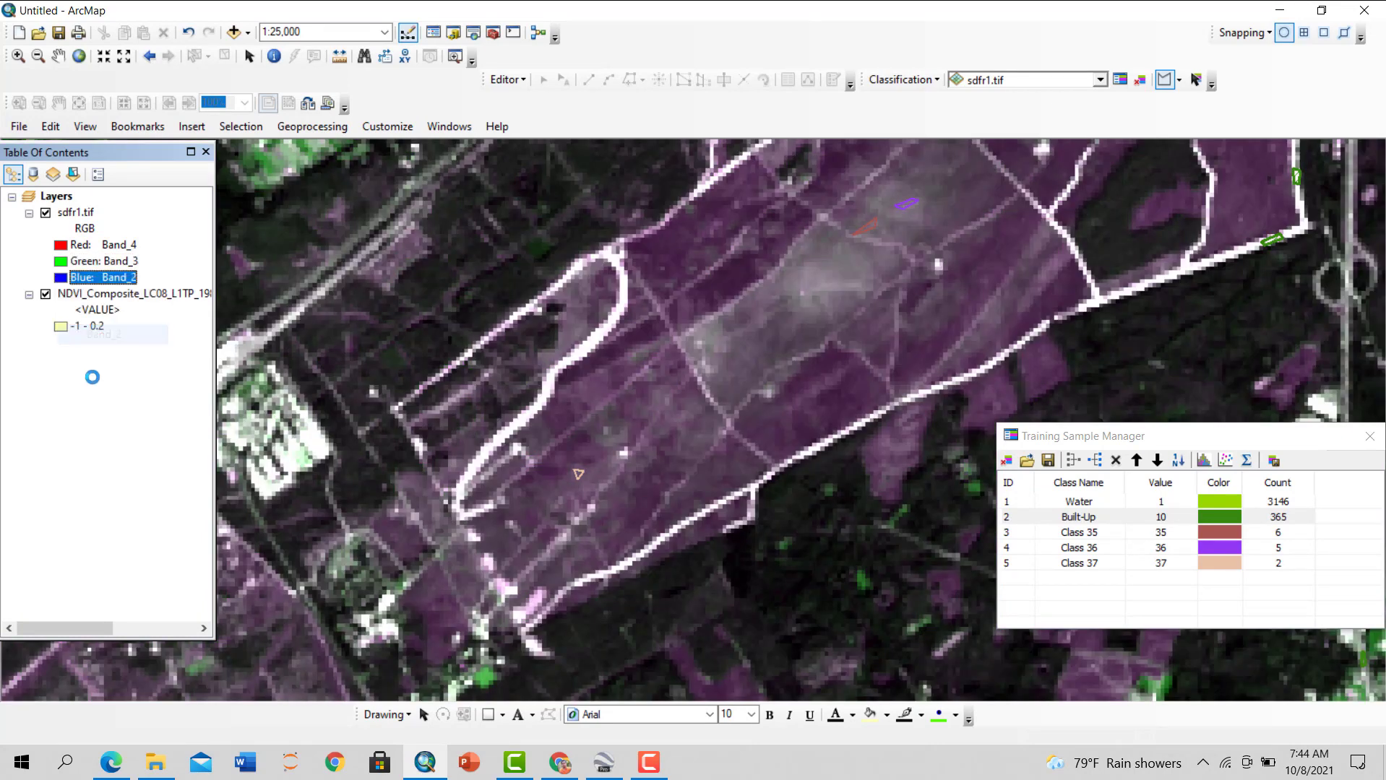
pyautogui.click(101, 244)
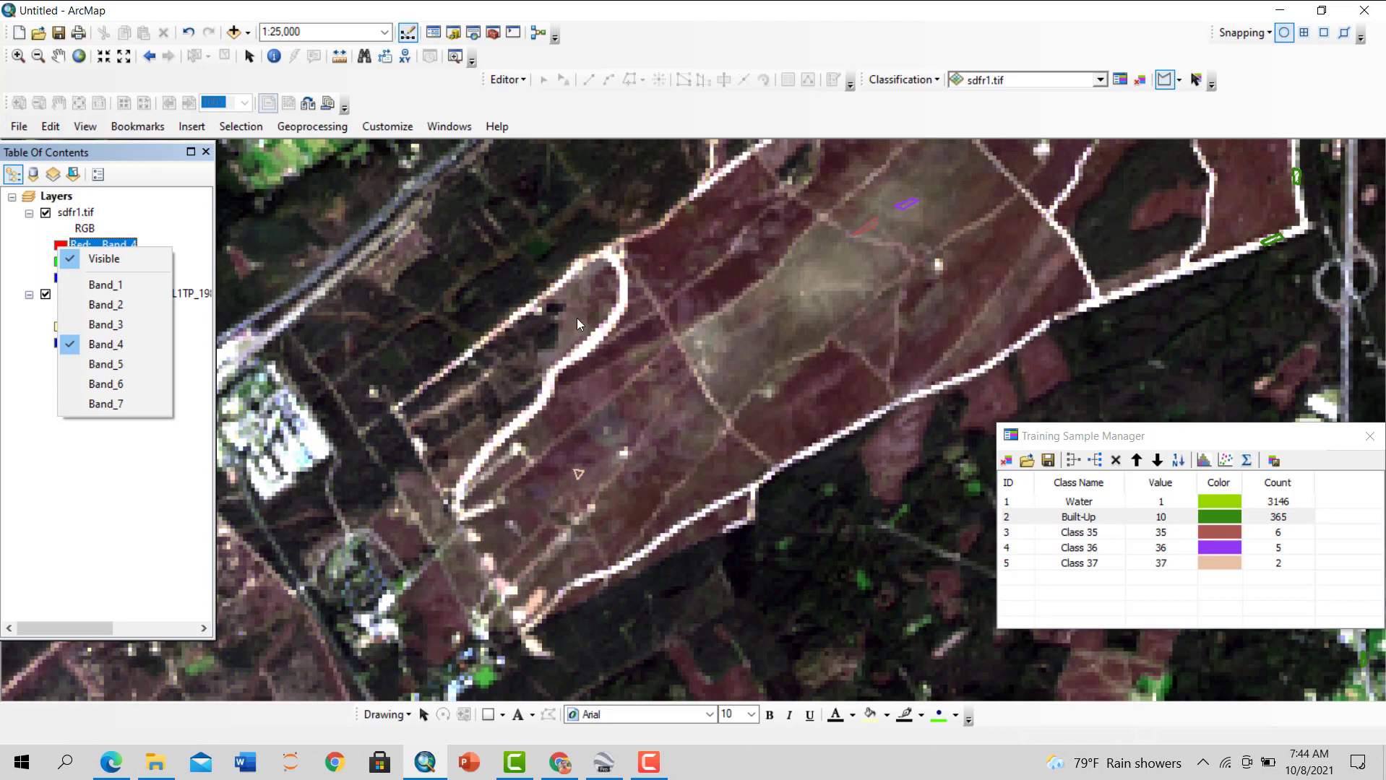
# Digitize a small triangular training sample on the greyish-brown ground inside the loop of the white road
pyautogui.scroll(2, 578, 319)
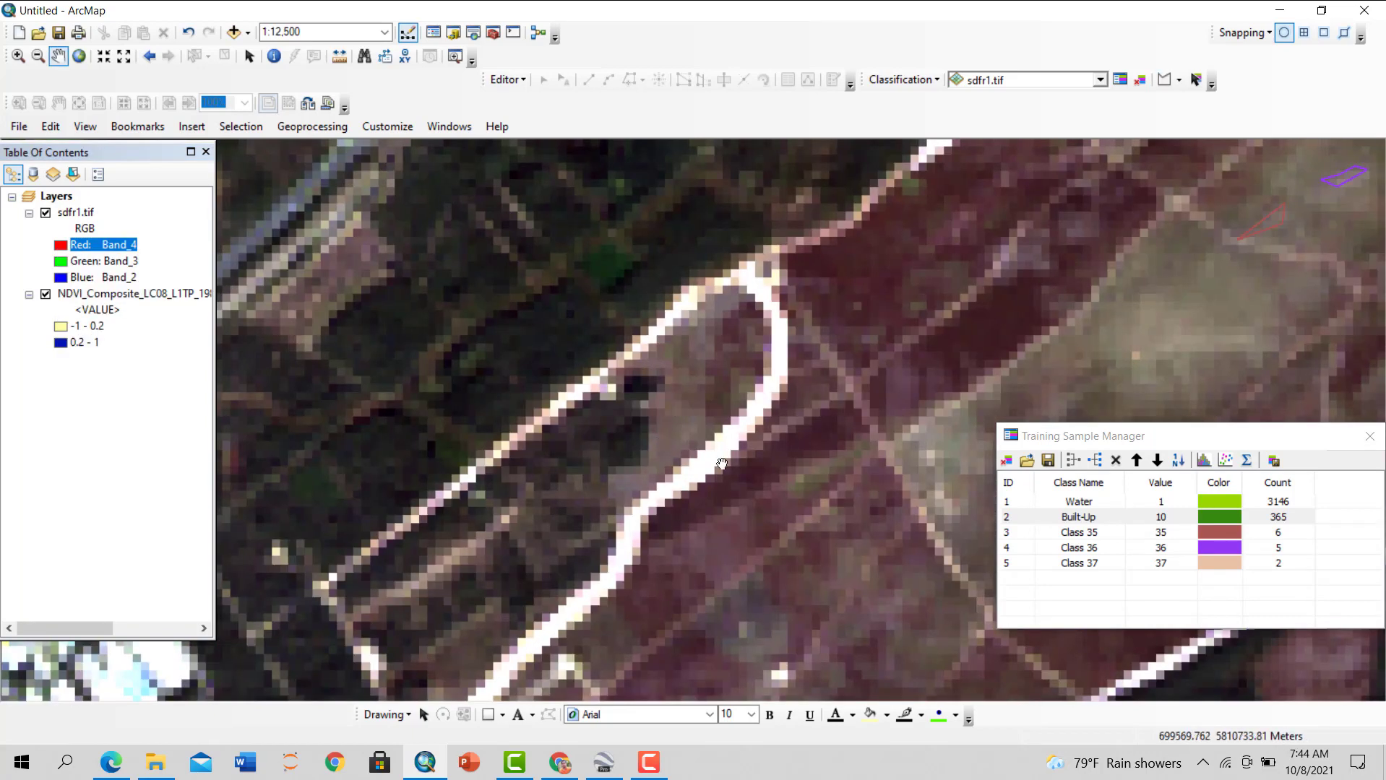
pyautogui.moveTo(672, 442); pyautogui.dragTo(579, 402)
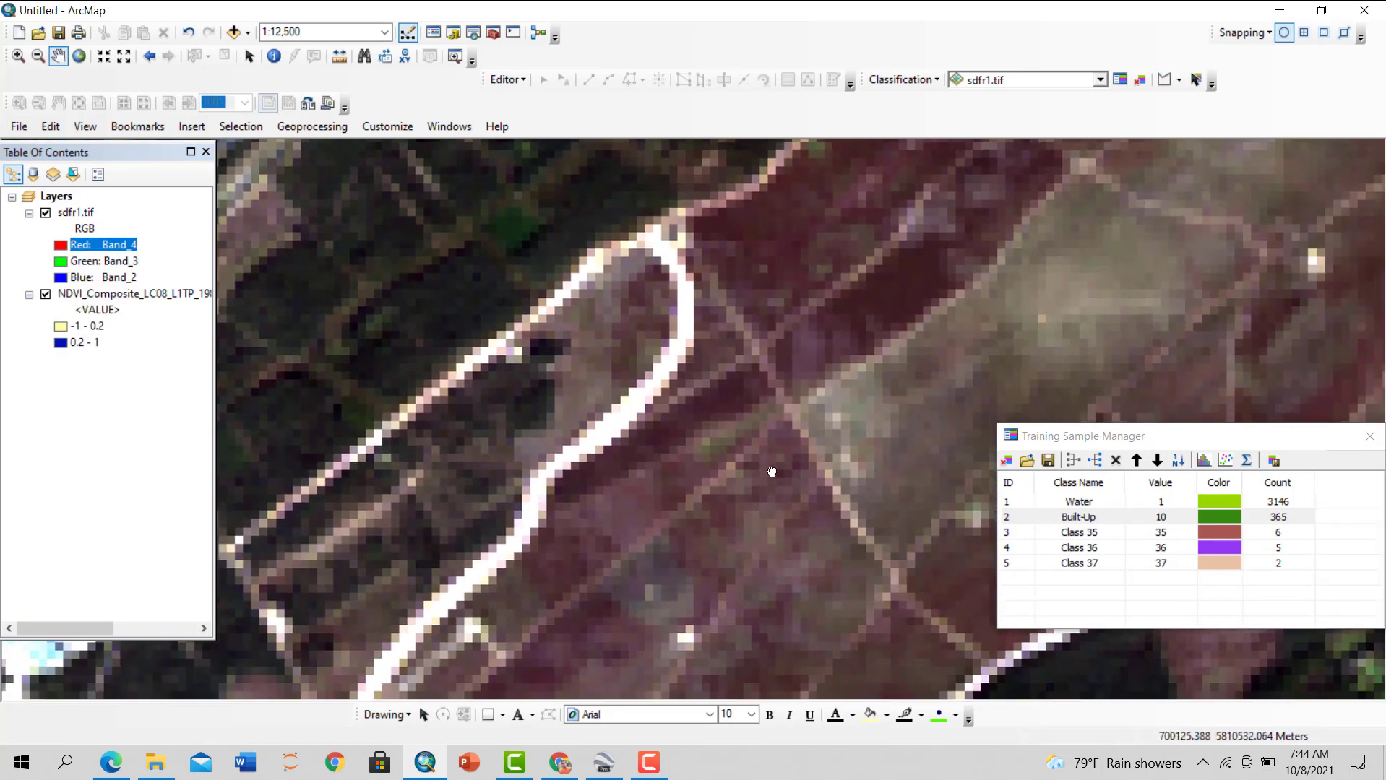
pyautogui.scroll(-2, 696, 492)
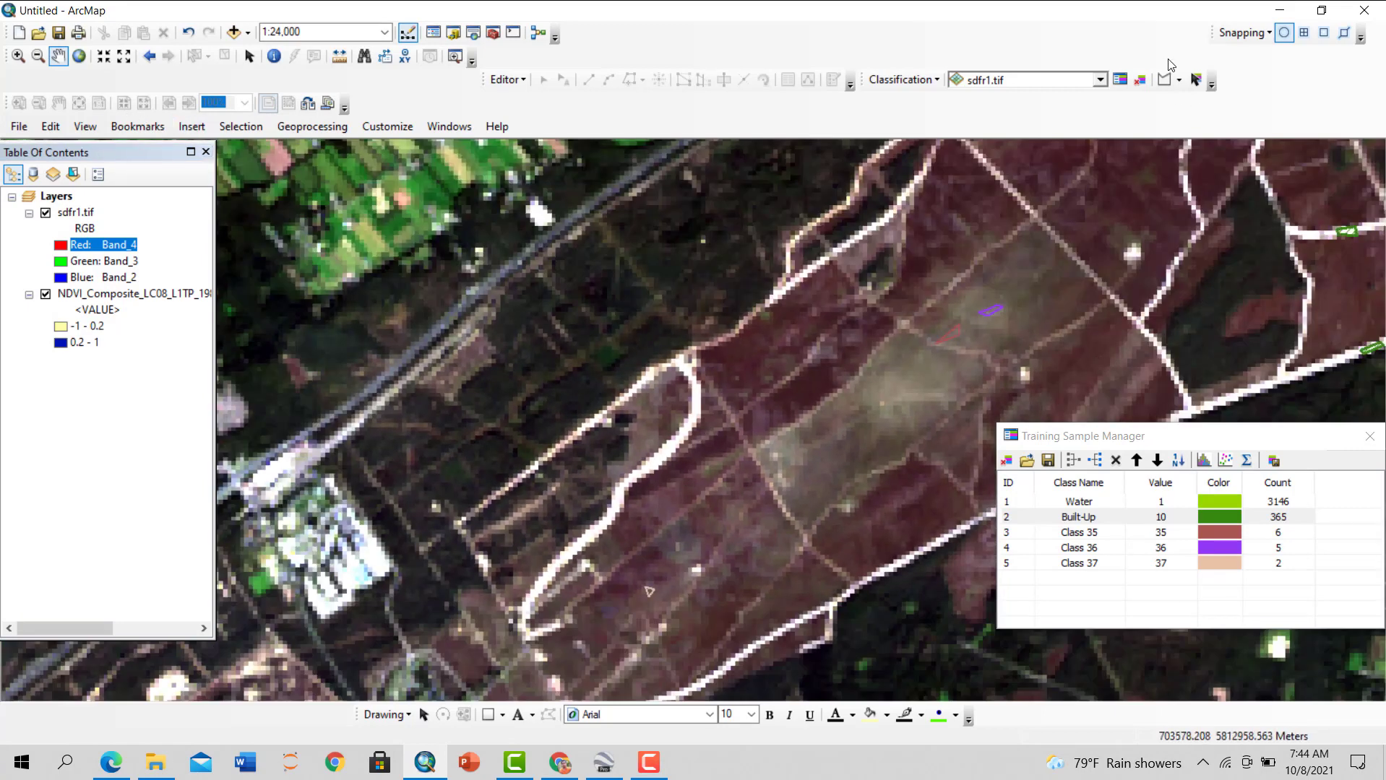
pyautogui.click(1164, 80)
pyautogui.scroll(4, 265, 405)
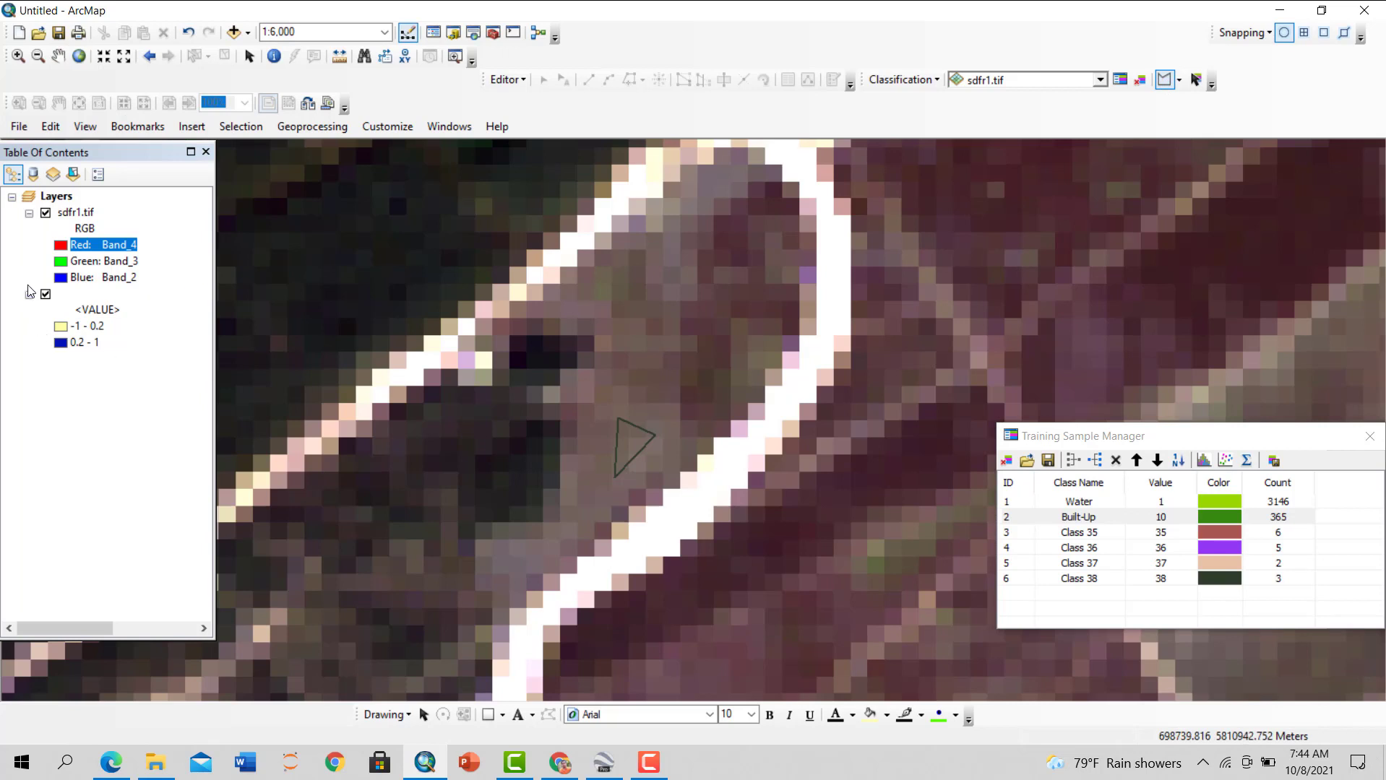
# Check the road-loop sample against the NDVI composite and delete that sample from the training list
pyautogui.click(46, 214)
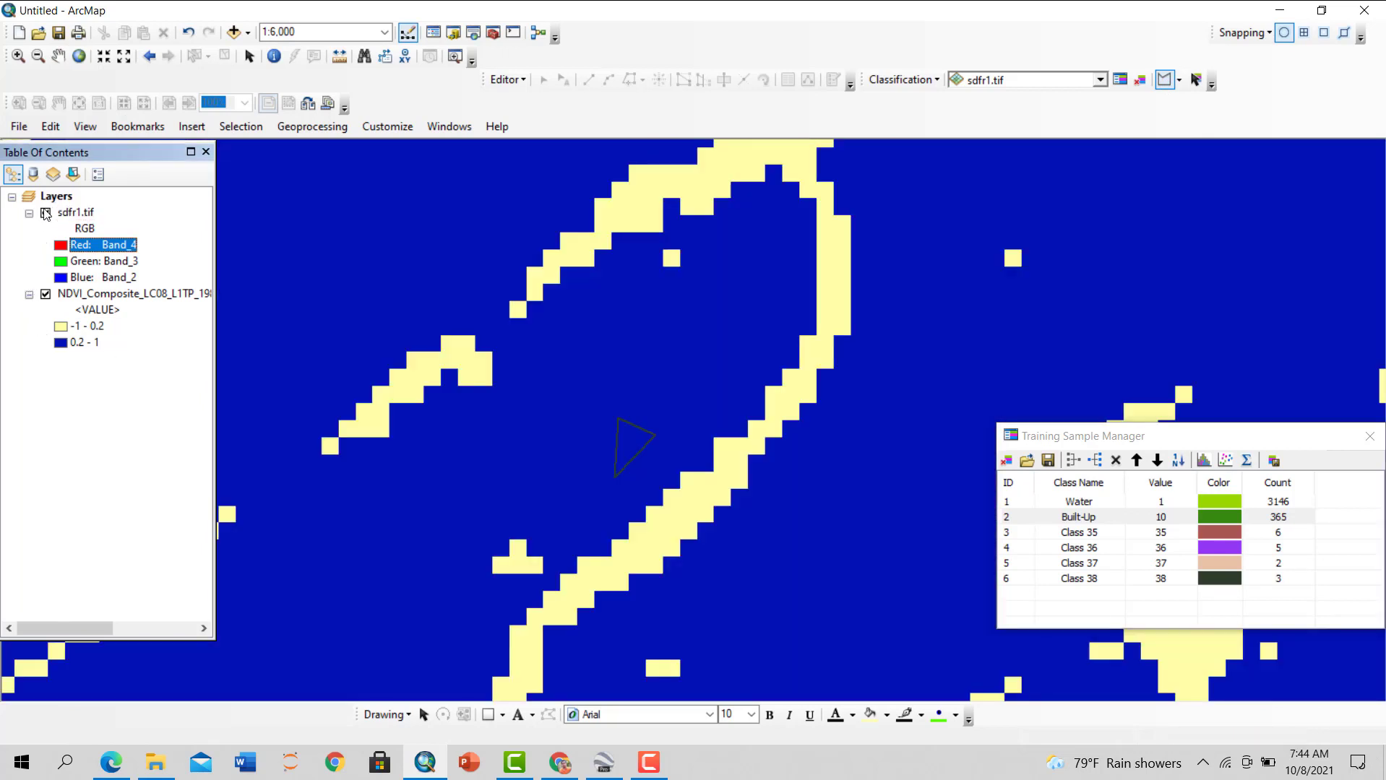
pyautogui.click(45, 214)
pyautogui.click(1012, 578)
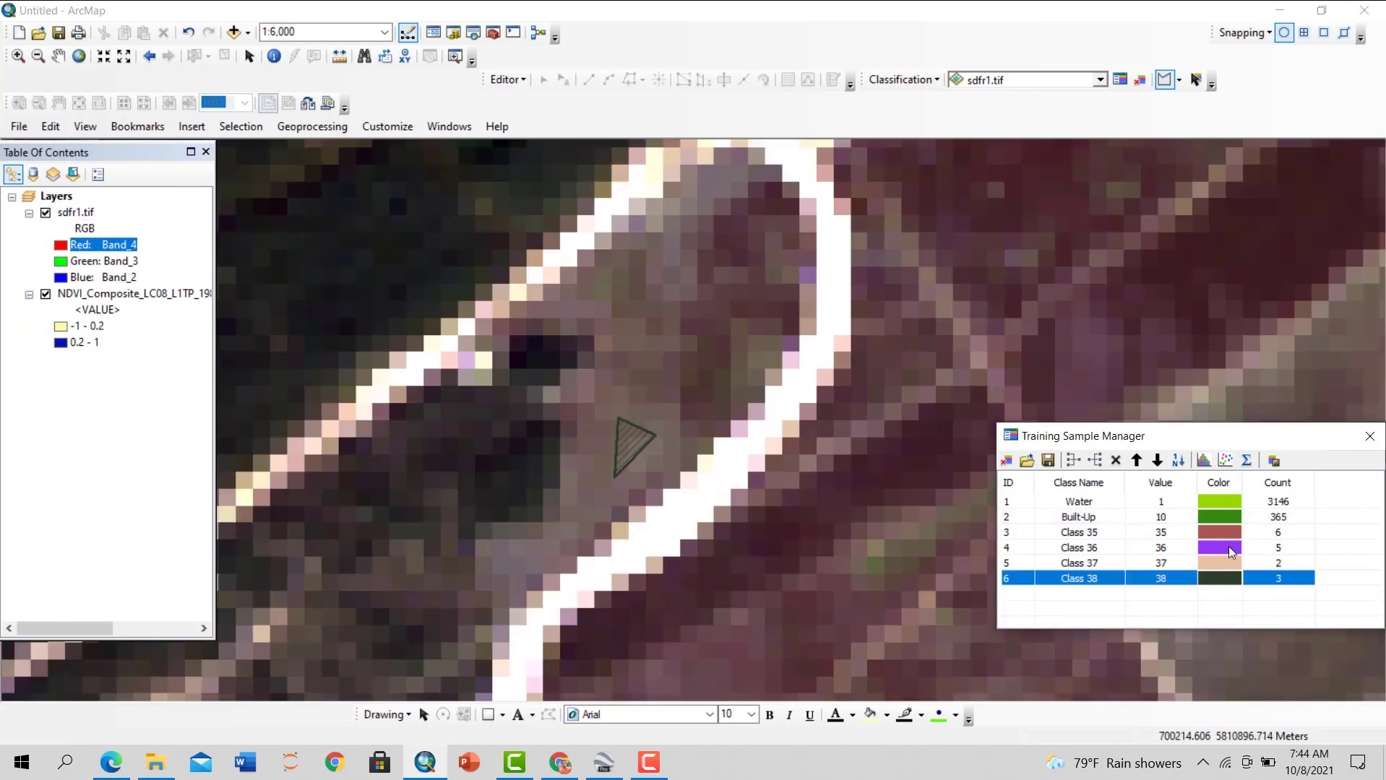
pyautogui.click(1115, 460)
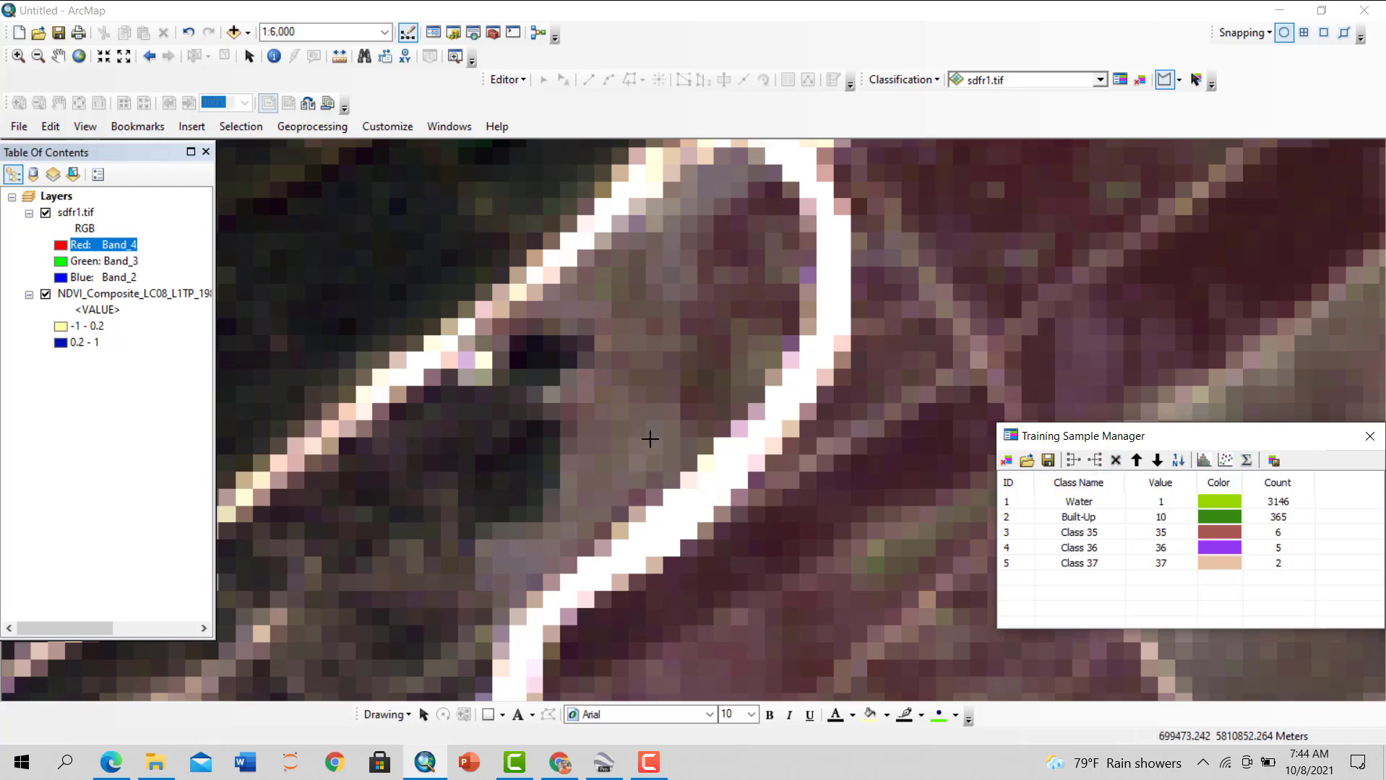
# Compare sdfr1.tif with the NDVI composite around the remaining triangular sample to locate further patches in the -1 to 0.2 range
pyautogui.scroll(3, 649, 439)
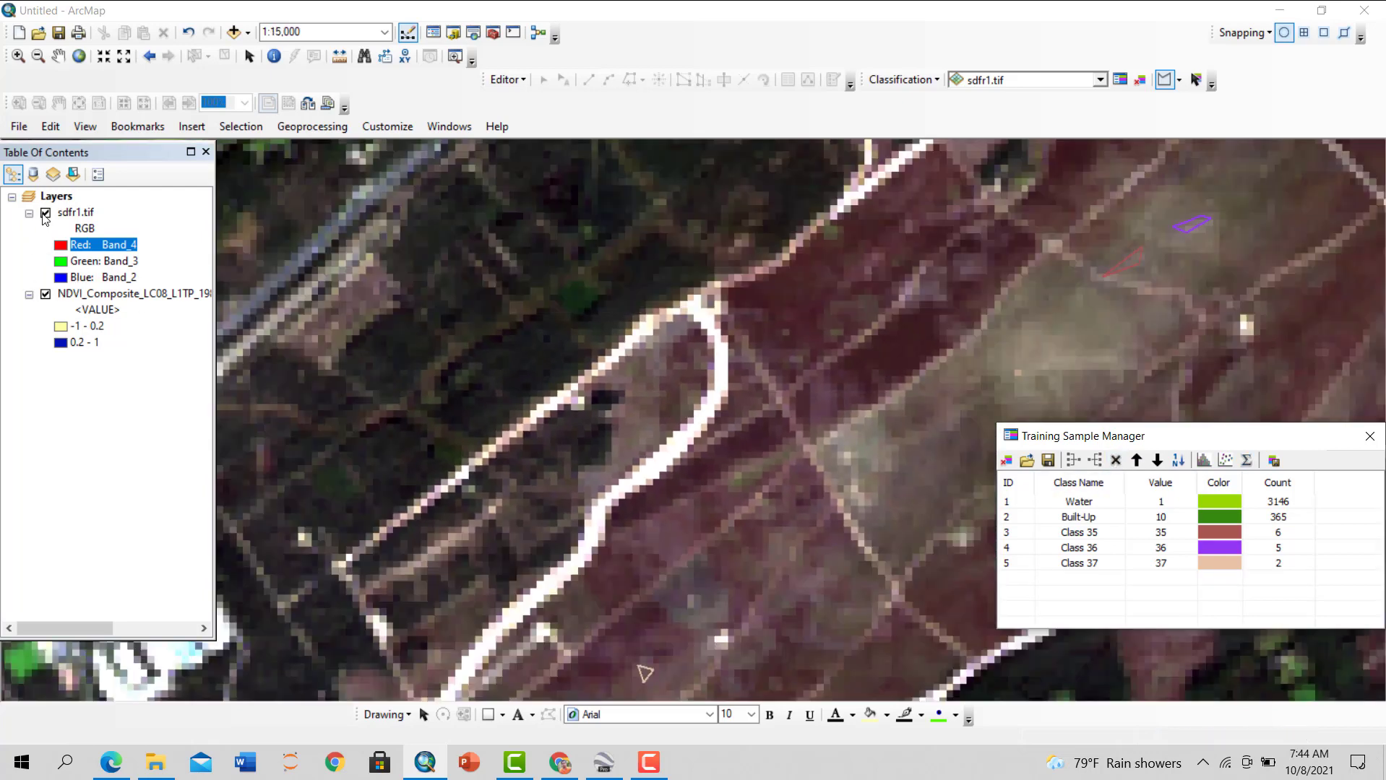
pyautogui.click(45, 213)
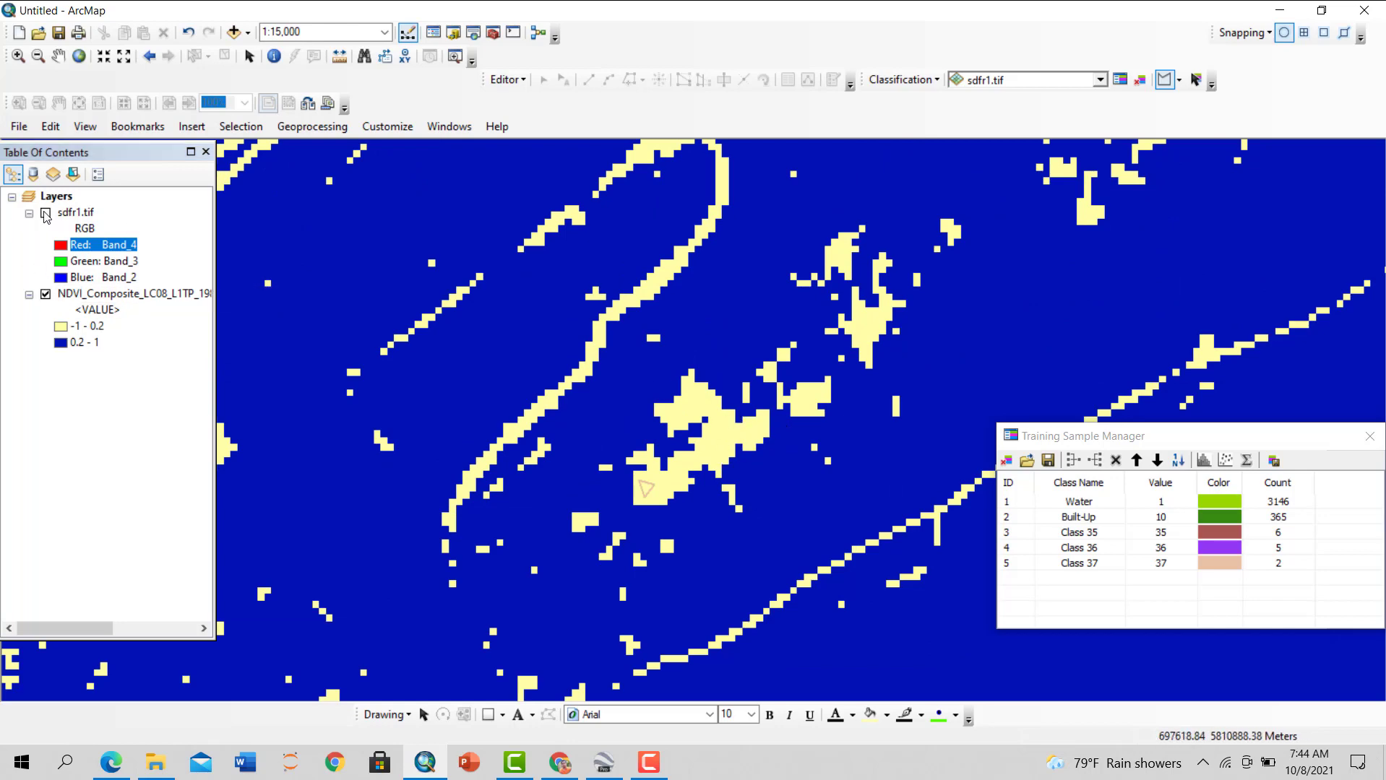
pyautogui.click(45, 214)
pyautogui.scroll(2, 752, 427)
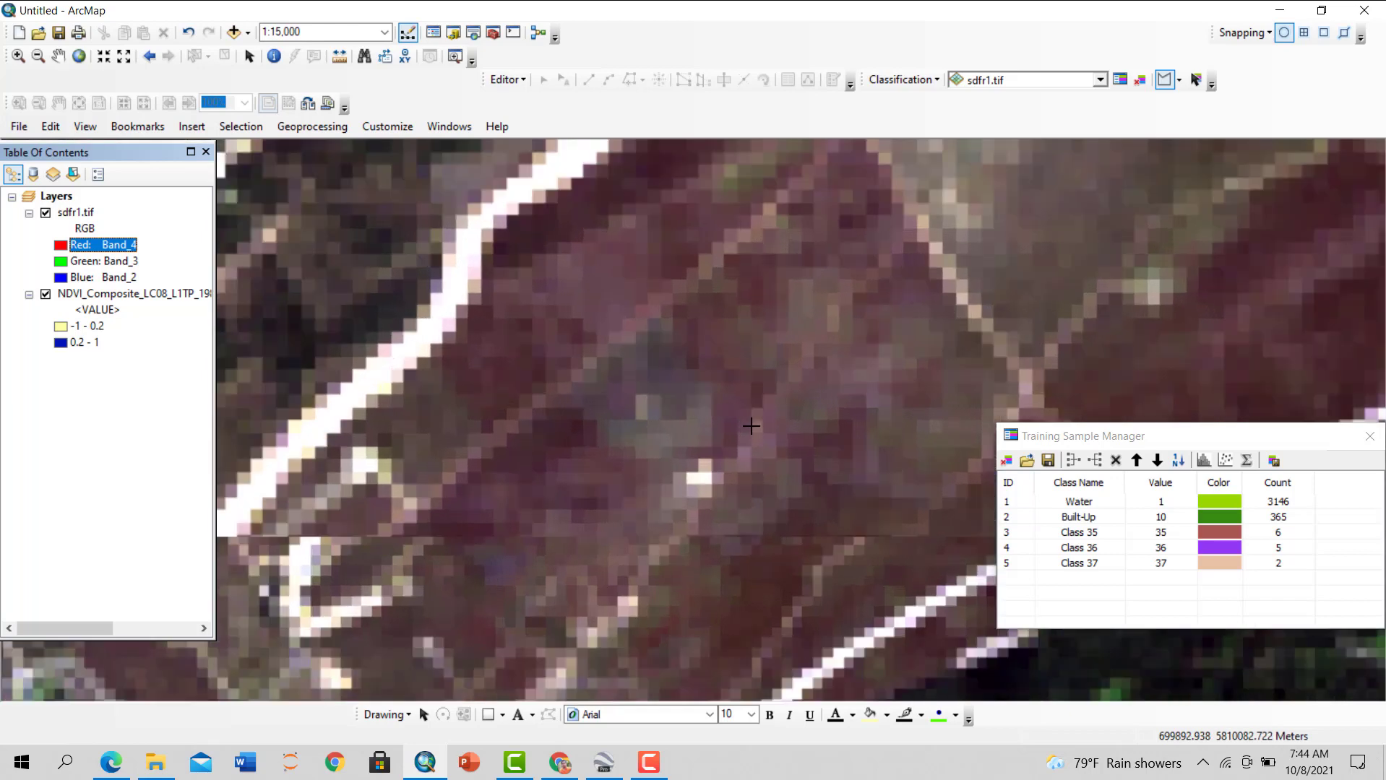
pyautogui.scroll(2, 751, 427)
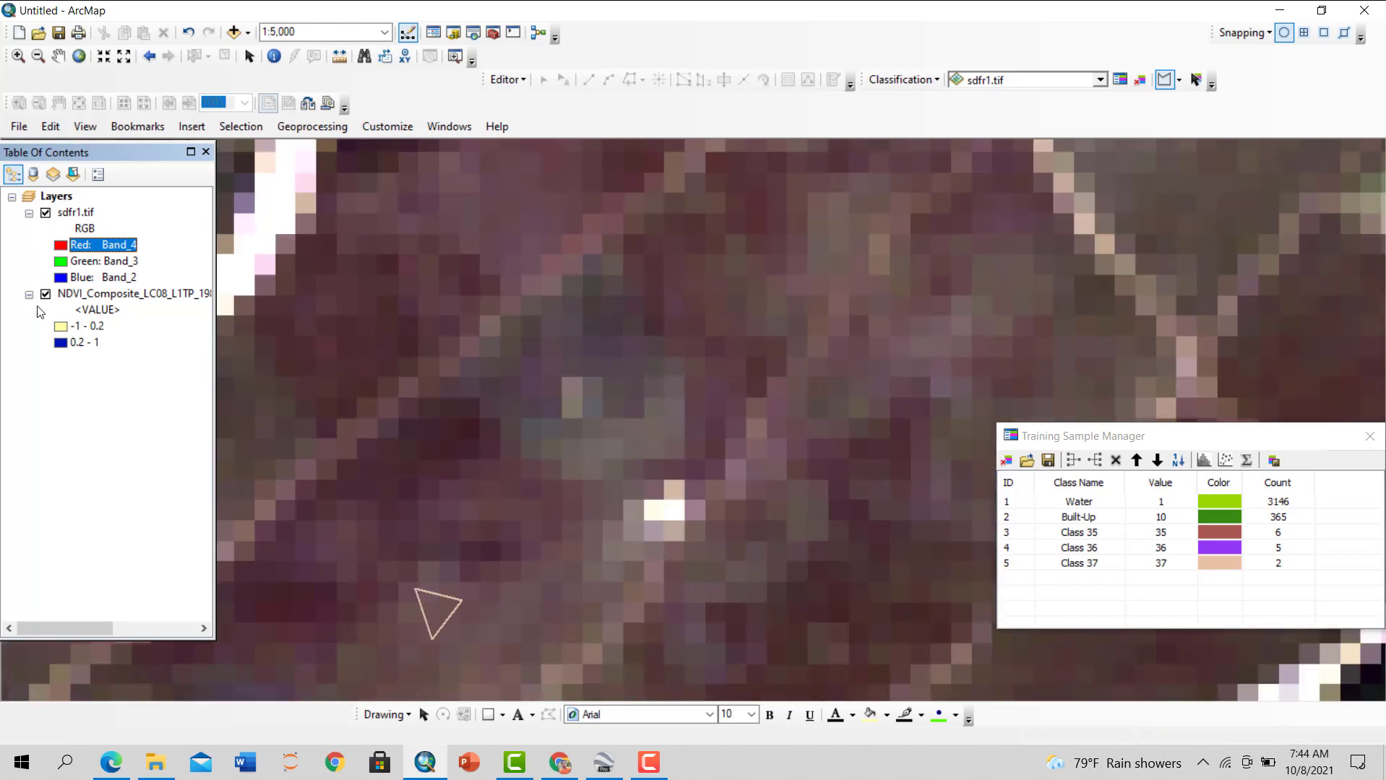
pyautogui.click(46, 295)
pyautogui.click(45, 213)
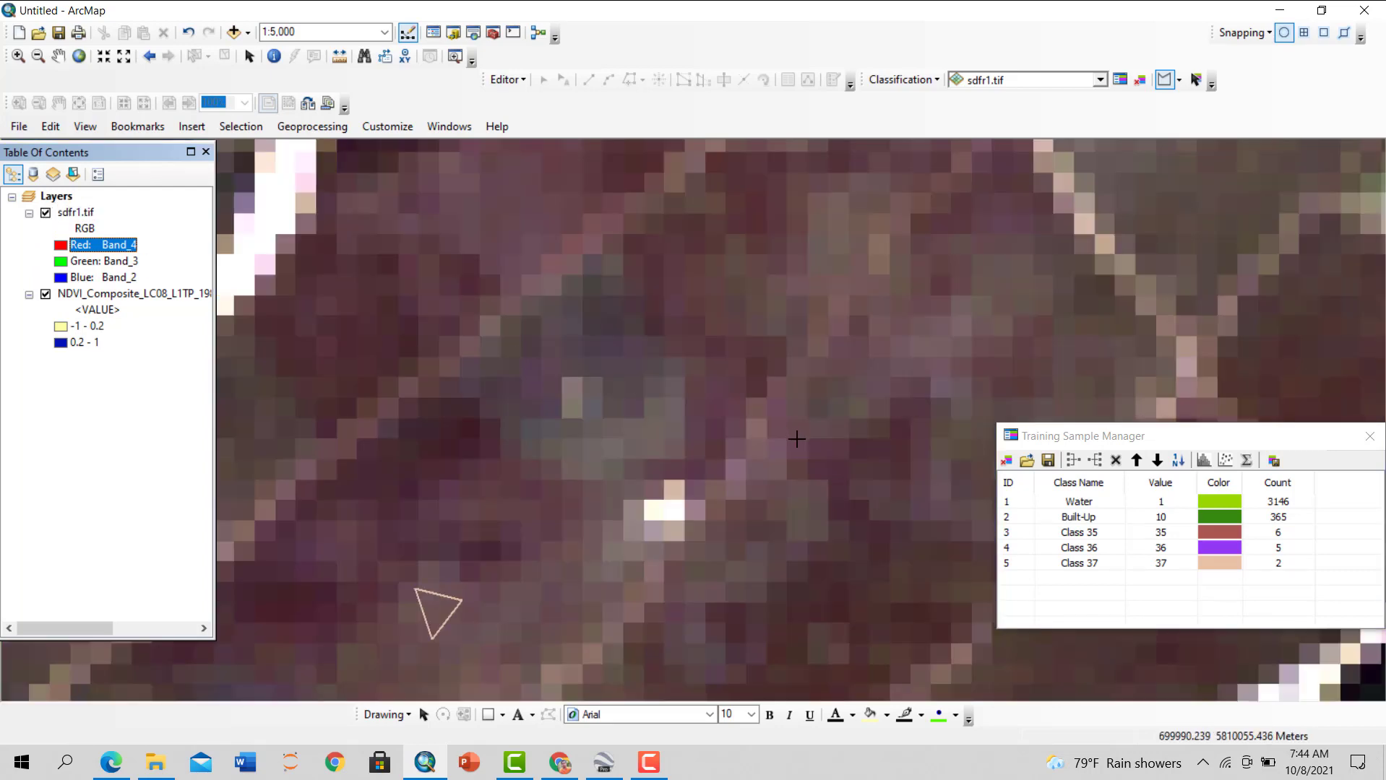
# Merge the Class 35, Class 36 and Class 37 training samples into one class and name it Bare
pyautogui.scroll(-2, 777, 448)
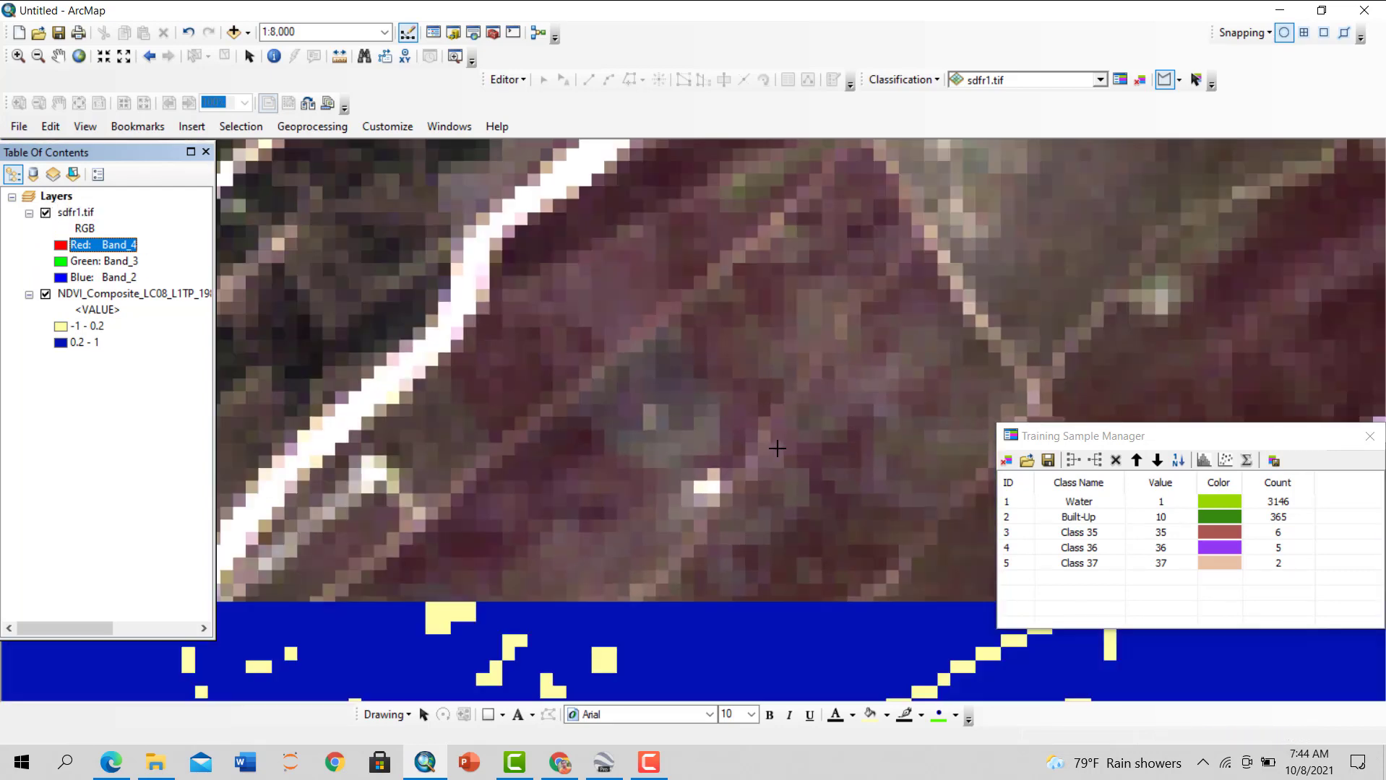
pyautogui.scroll(-1, 753, 475)
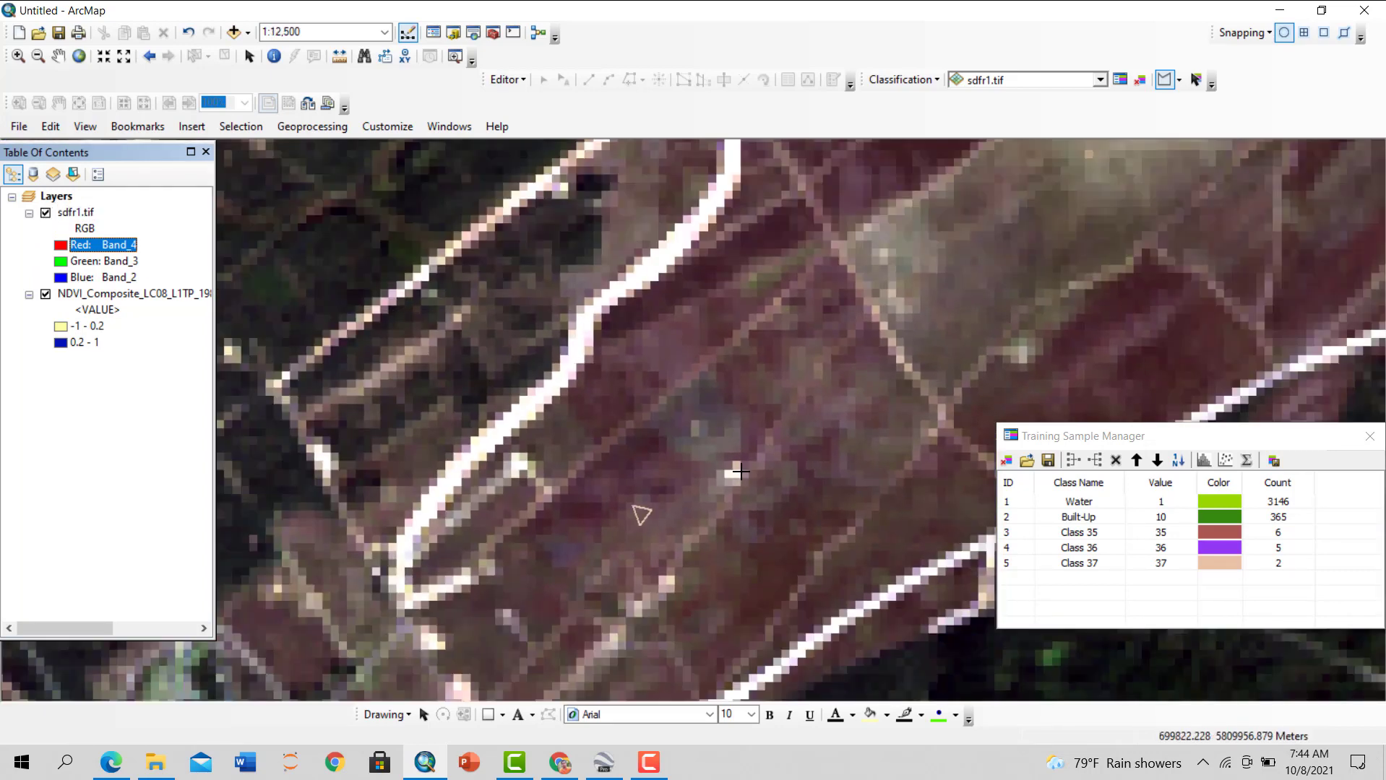
pyautogui.scroll(-1, 742, 469)
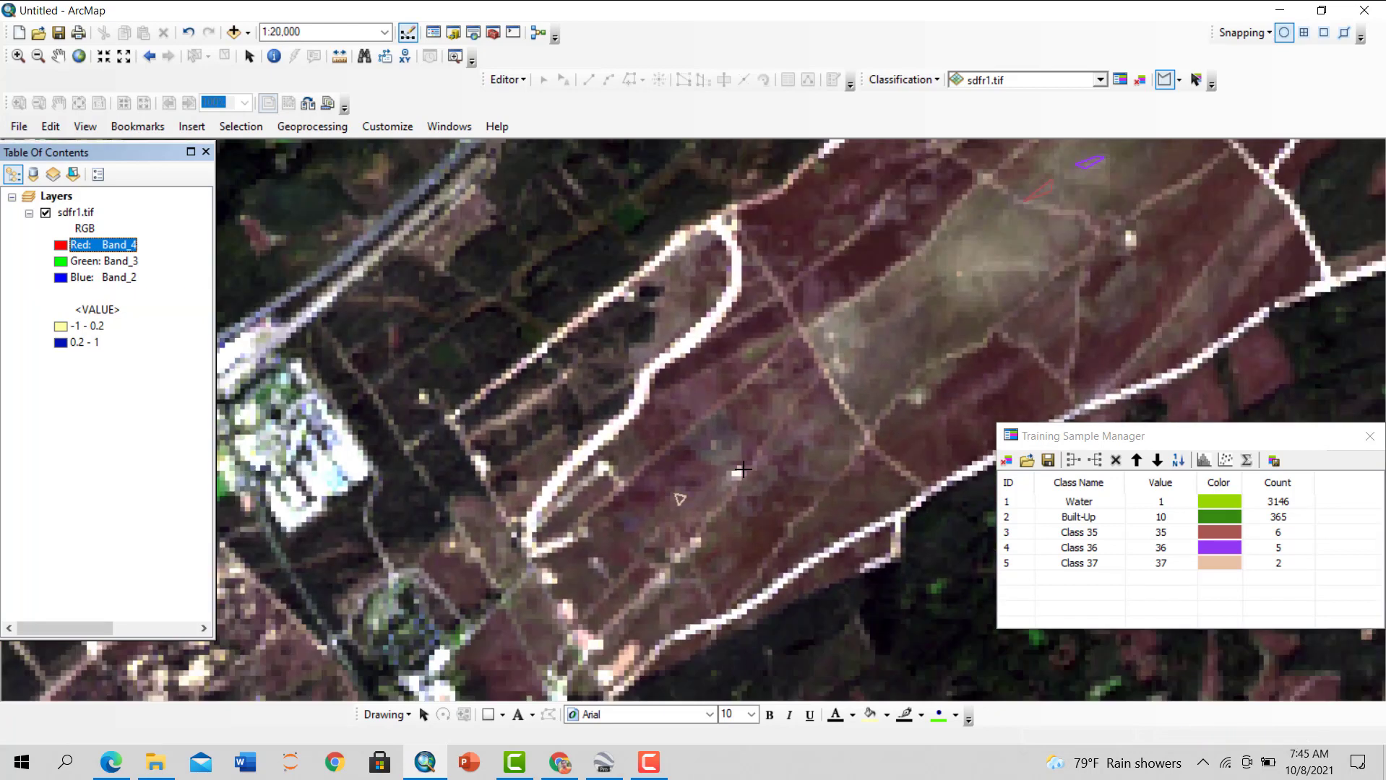
pyautogui.scroll(-1, 760, 431)
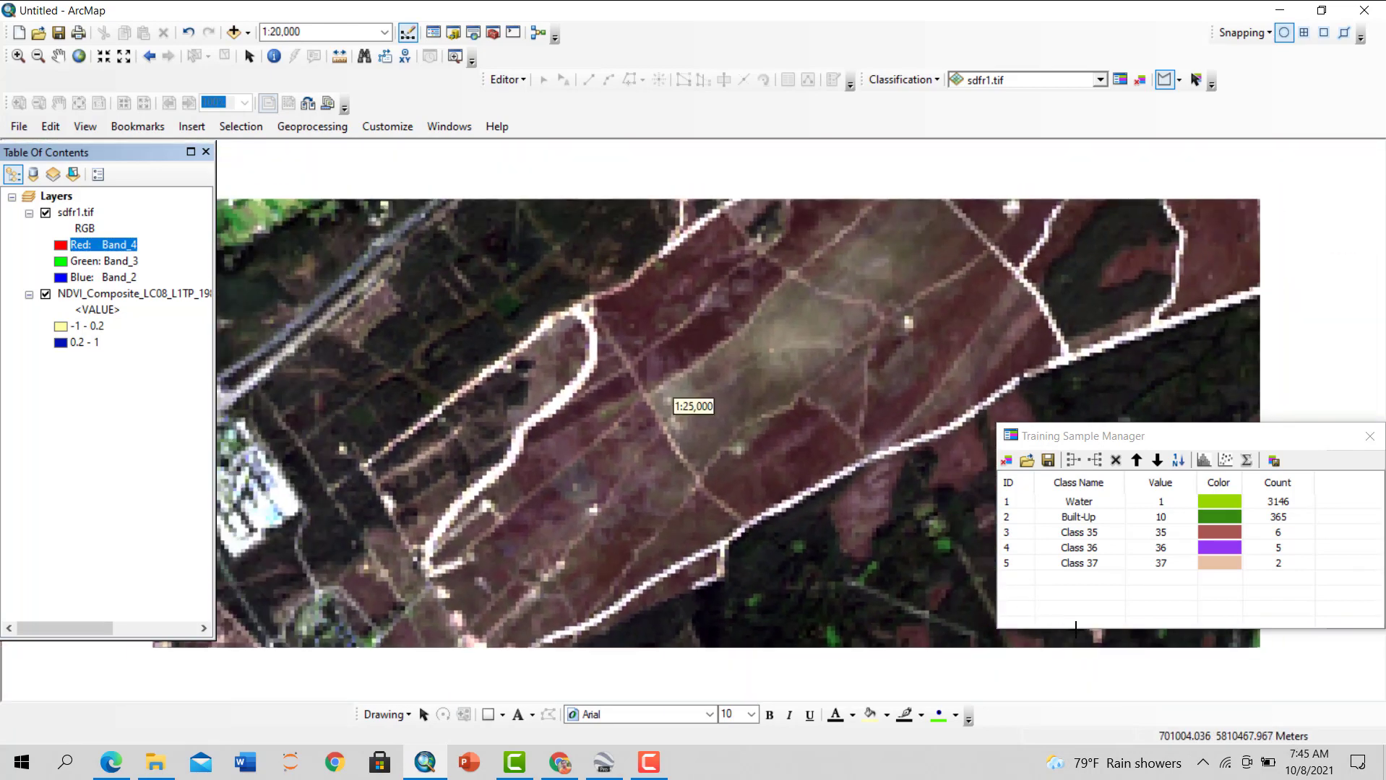
pyautogui.click(1008, 534)
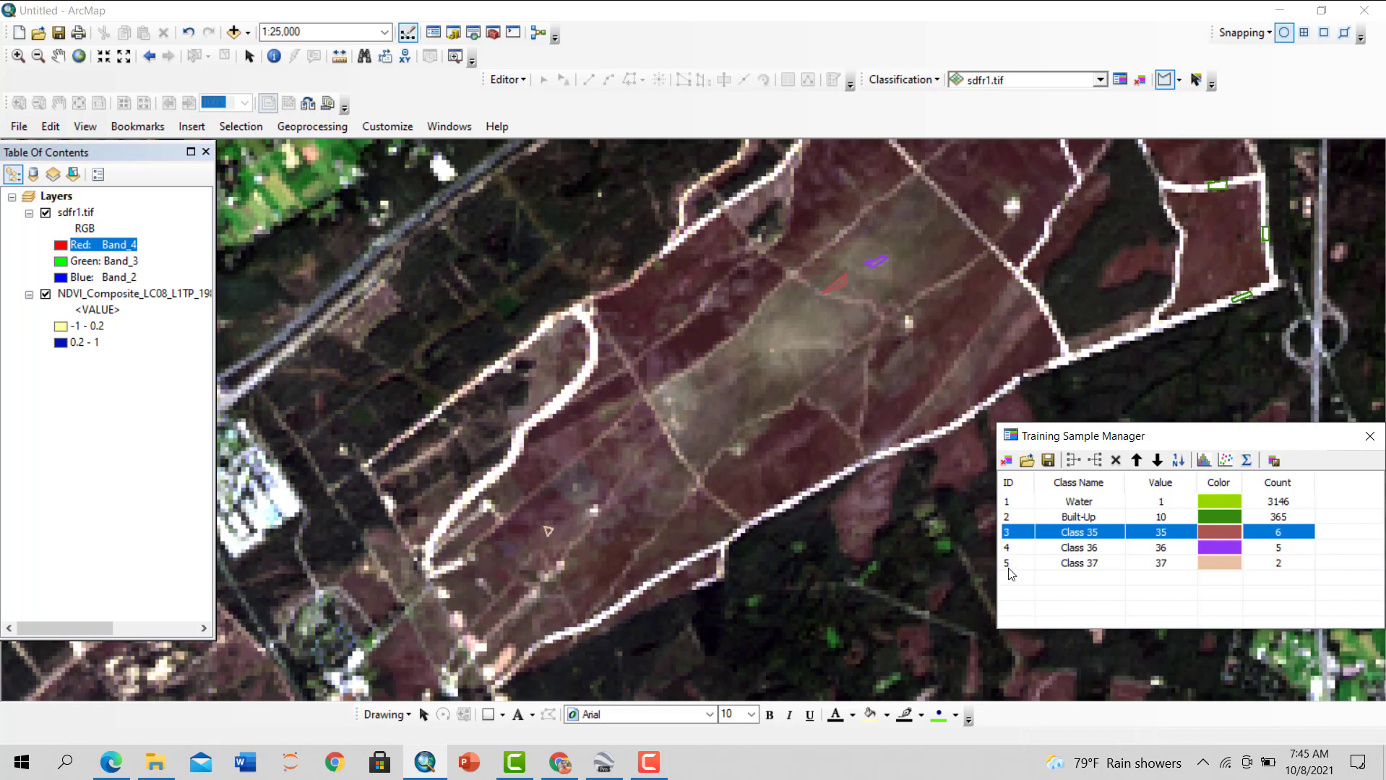
pyautogui.keyDown('shift'); pyautogui.click(1007, 564); pyautogui.keyUp('shift')
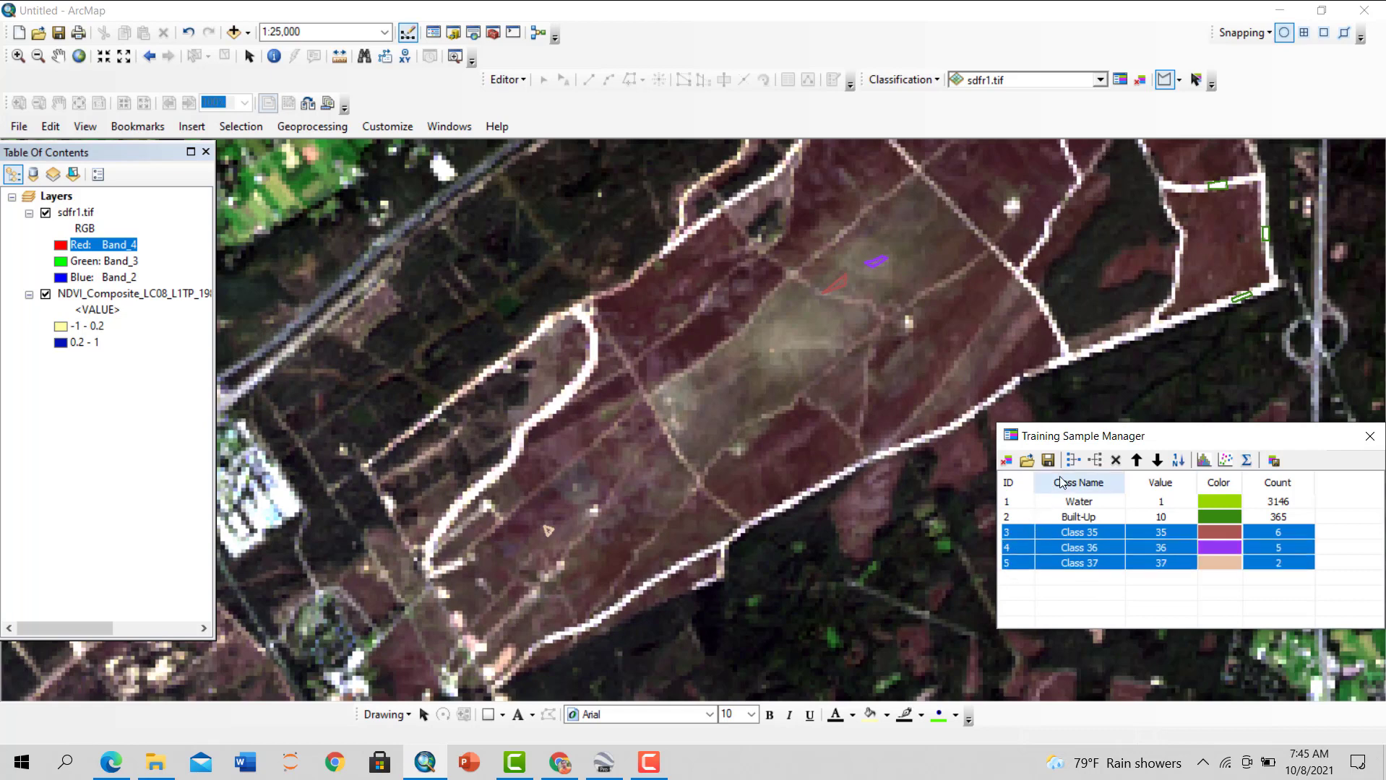
pyautogui.click(1073, 460)
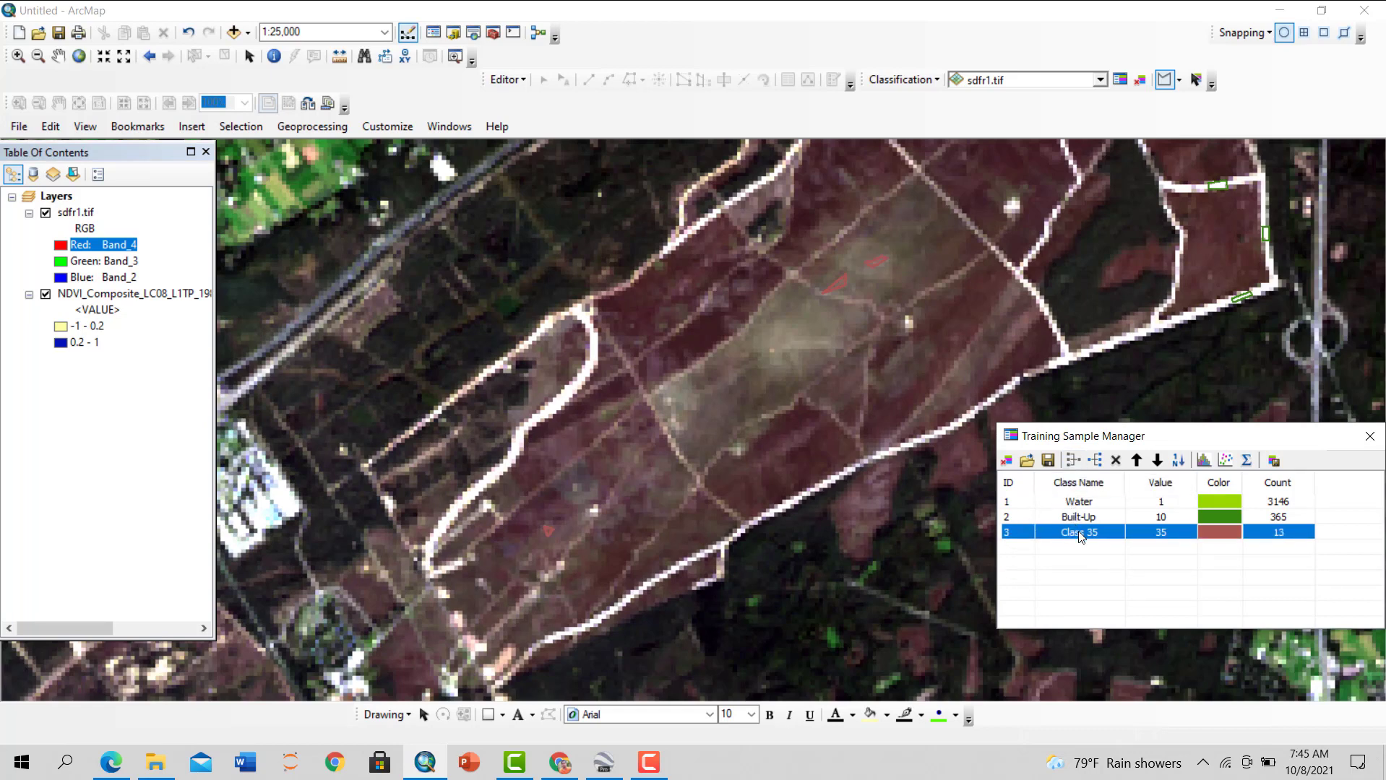
pyautogui.doubleClick(1081, 535)
pyautogui.write('Bare')
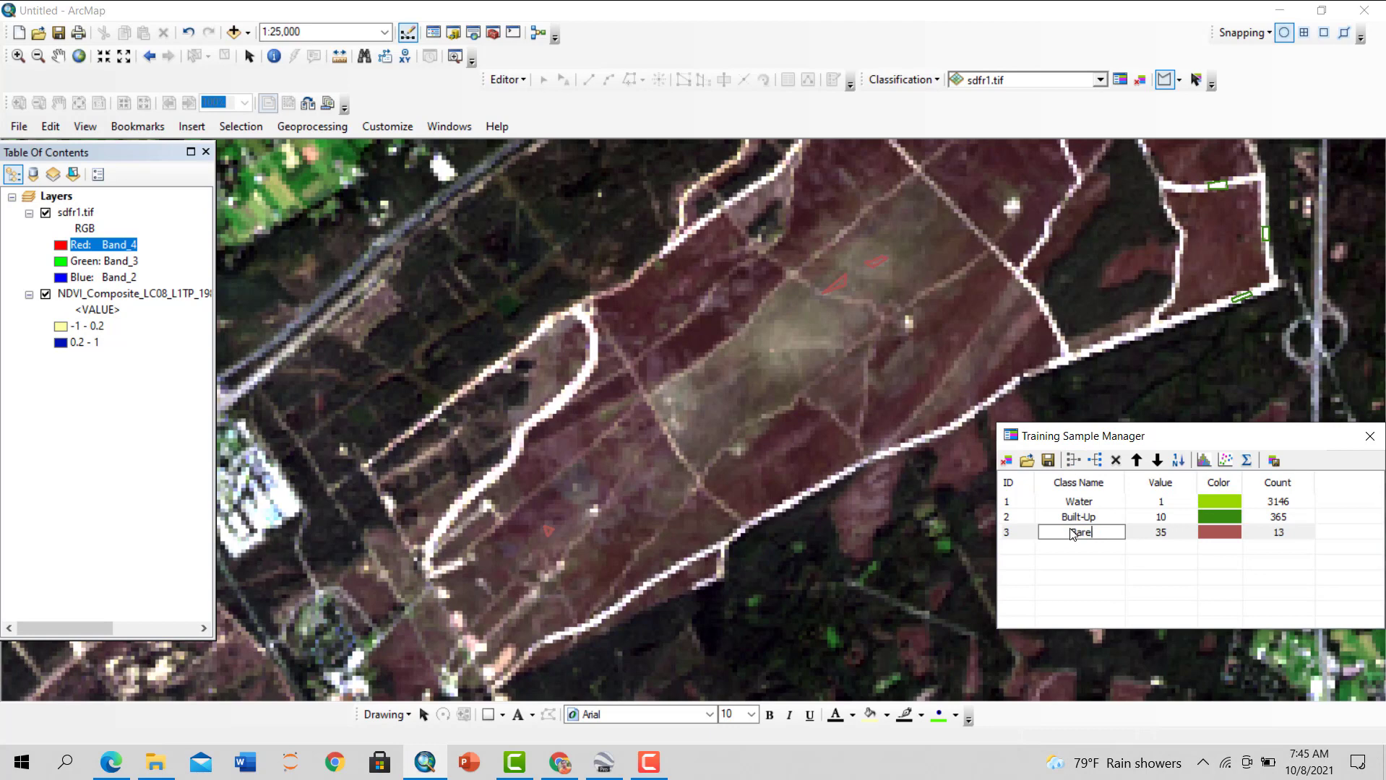
pyautogui.press('Return')
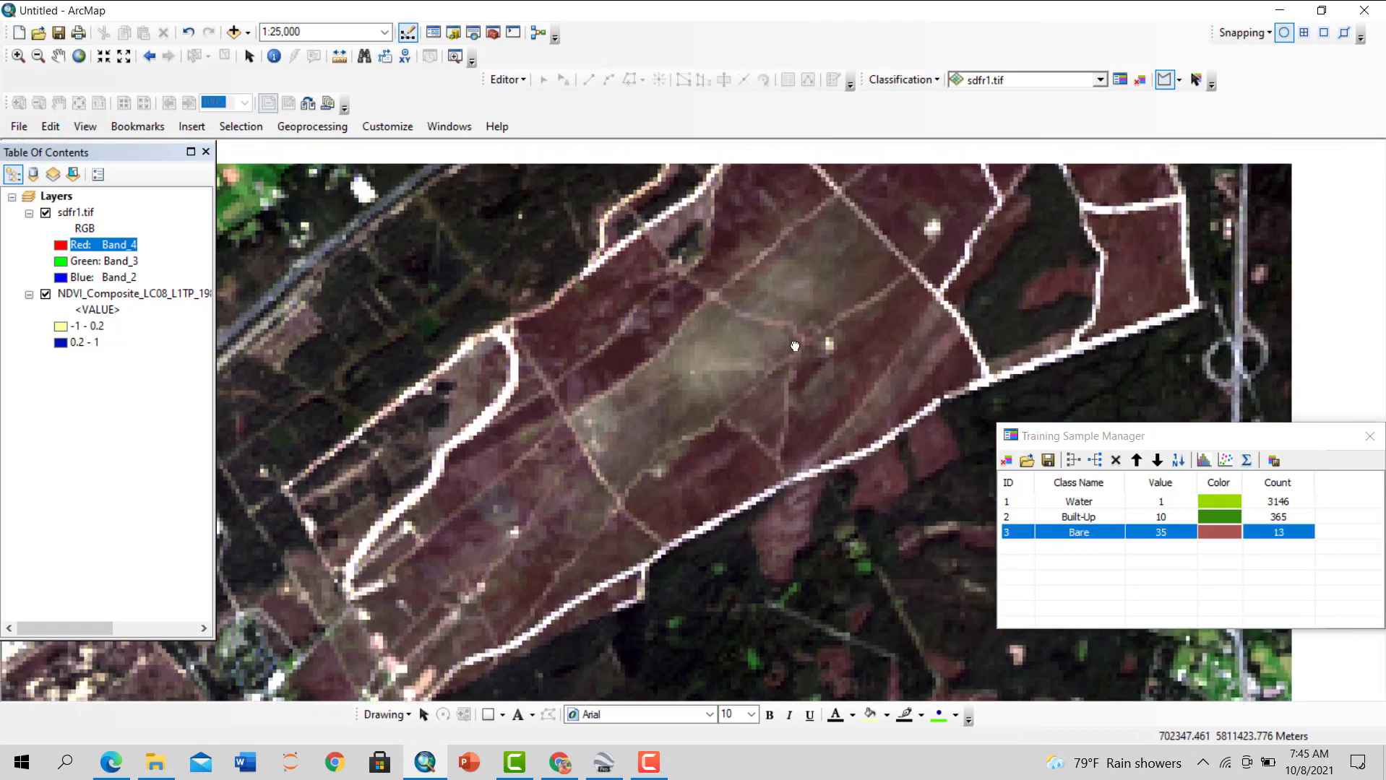
# Set the sdfr1.tif band combination to Band_7 for red, Band_6 for green and Band_4 for blue
pyautogui.moveTo(1203, 252); pyautogui.dragTo(956, 323)
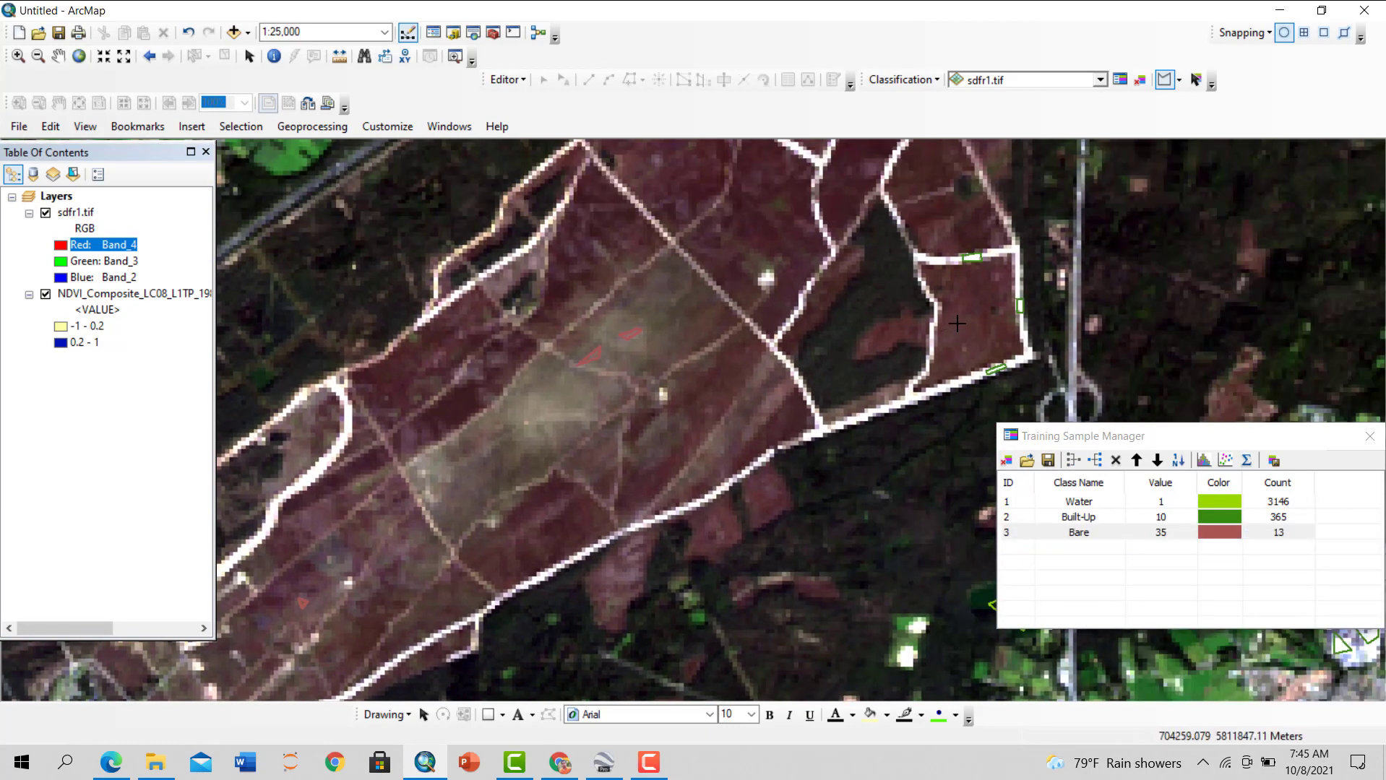
pyautogui.click(79, 245)
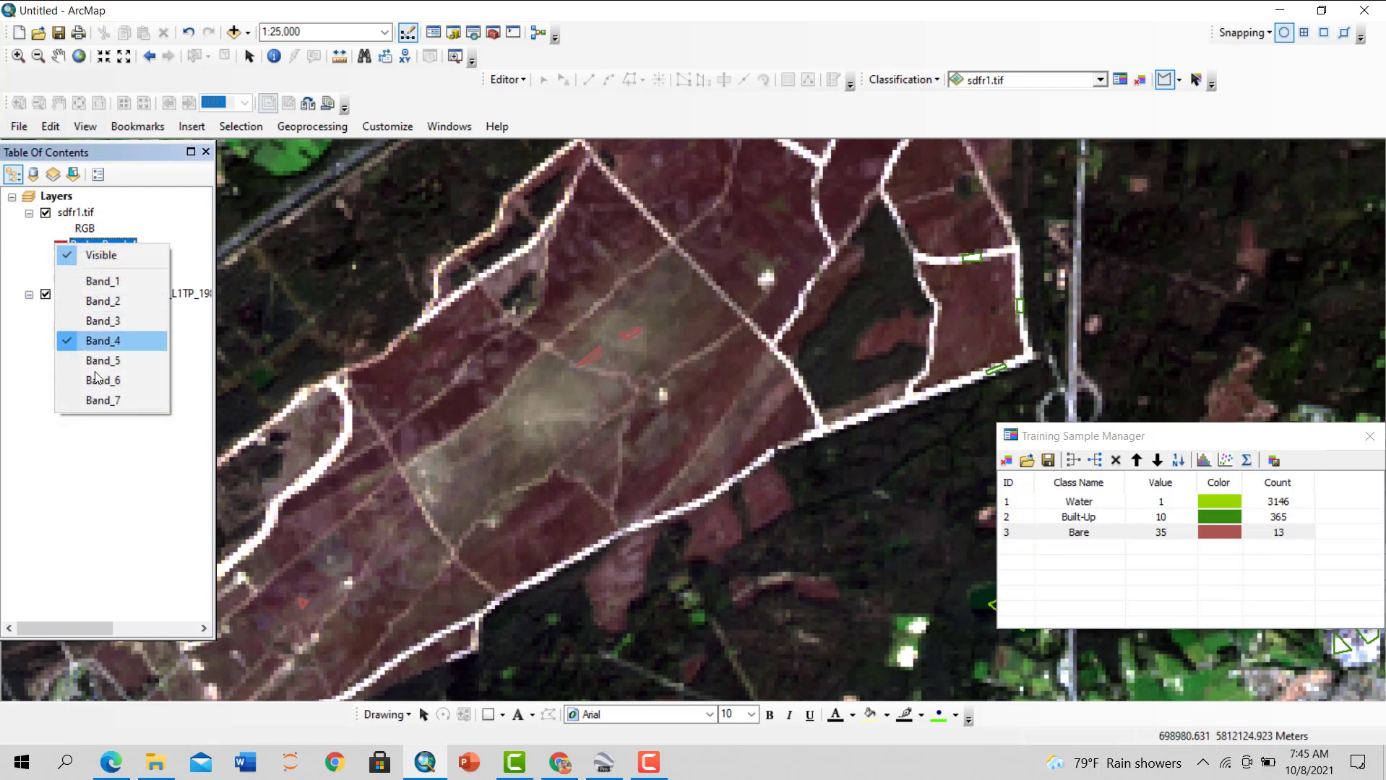
pyautogui.click(106, 396)
pyautogui.click(64, 262)
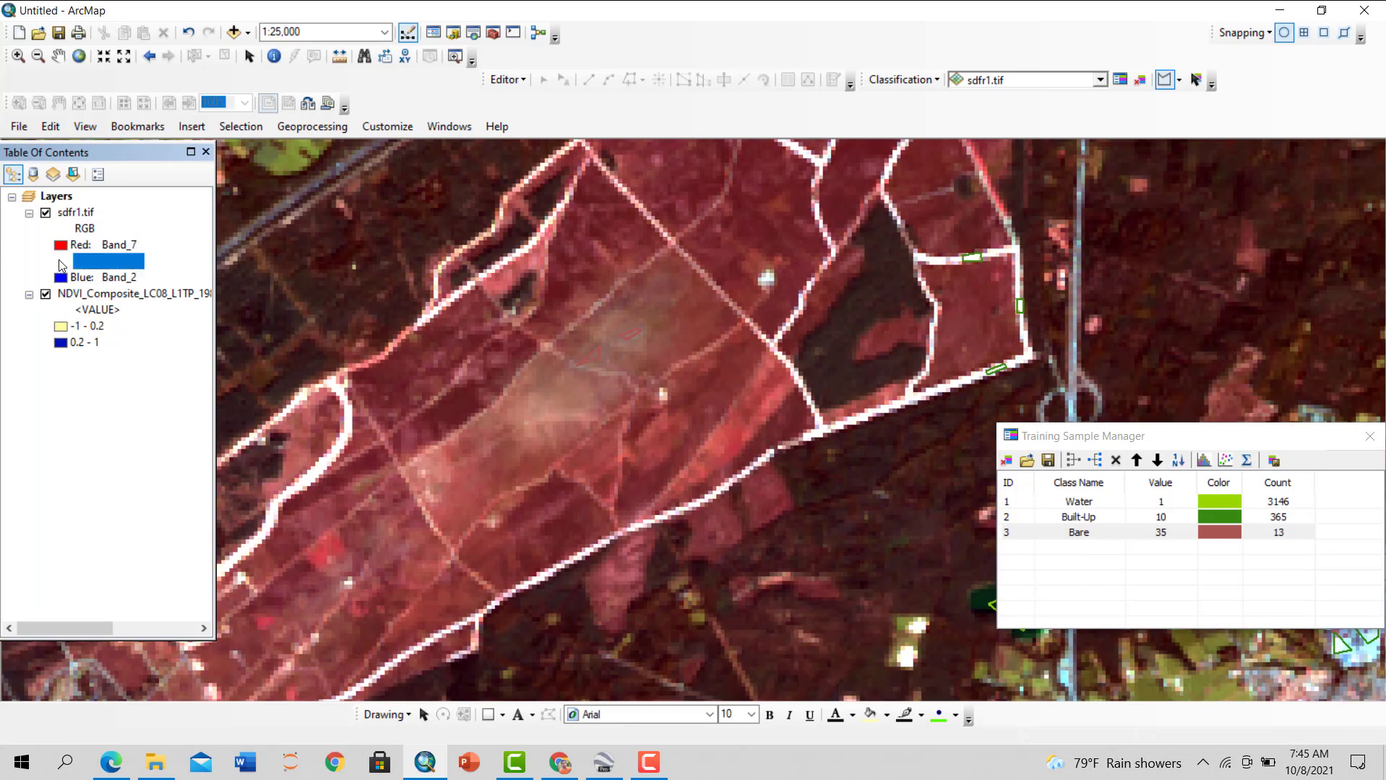
pyautogui.click(80, 261)
pyautogui.click(101, 376)
pyautogui.click(67, 279)
pyautogui.click(85, 277)
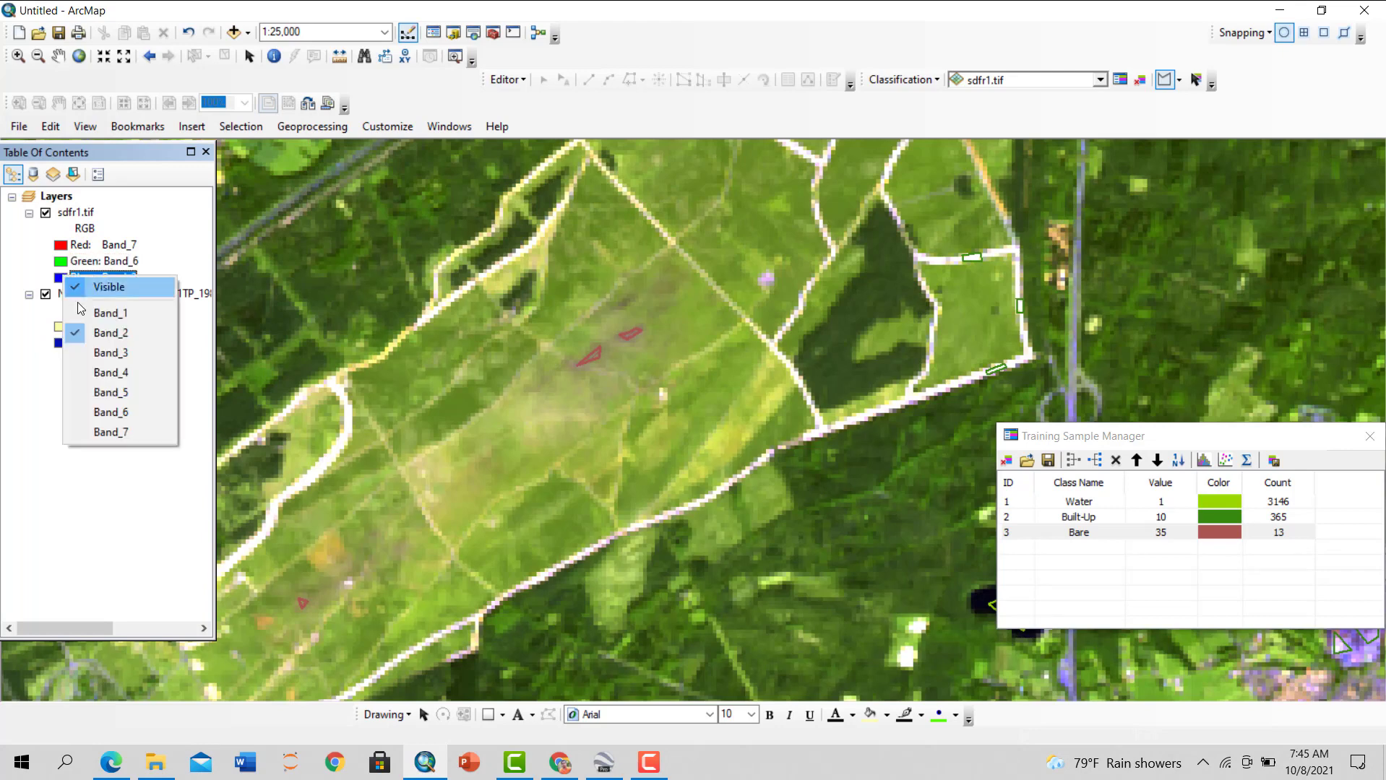
pyautogui.click(123, 376)
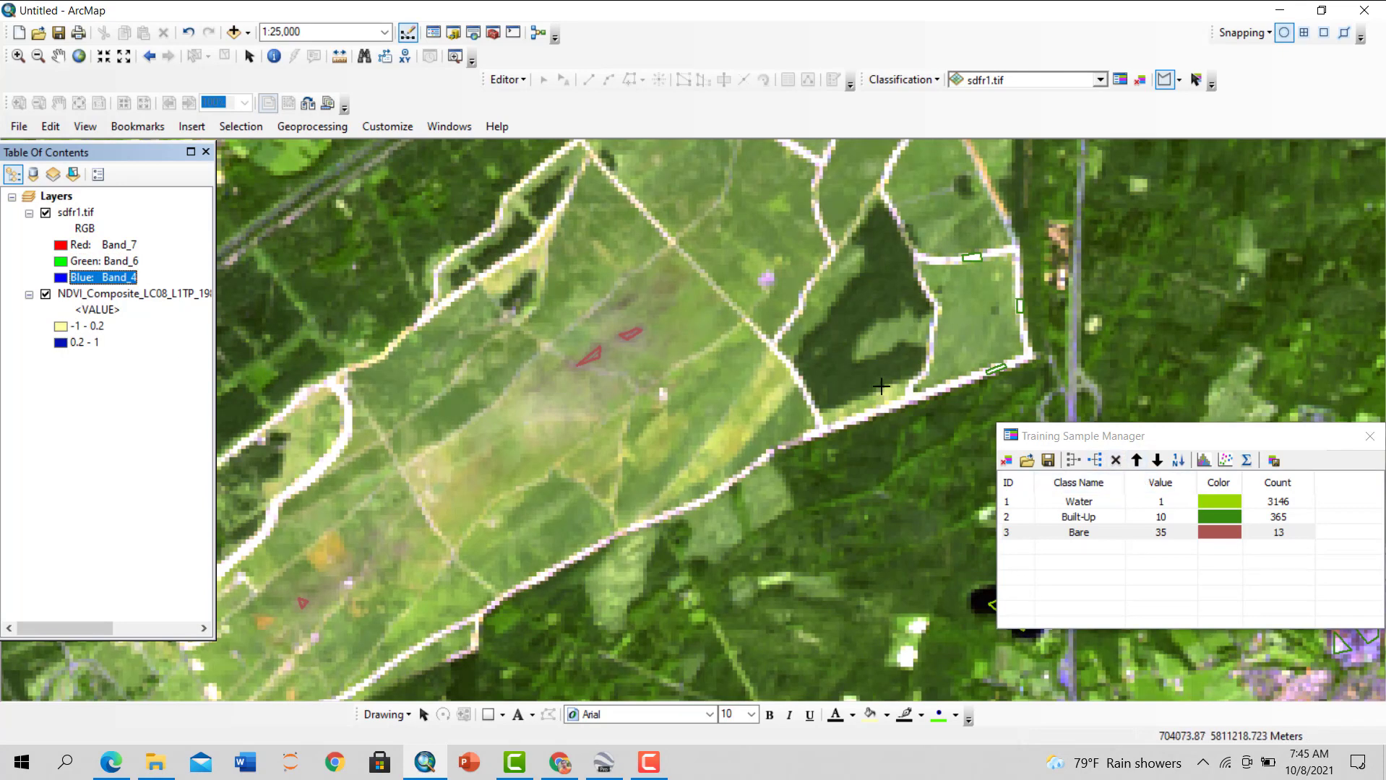
# Digitize triangular training samples in the green field enclosed by white roads at the area's eastern end and just east of the two central Bare samples
pyautogui.moveTo(951, 347); pyautogui.dragTo(914, 486)
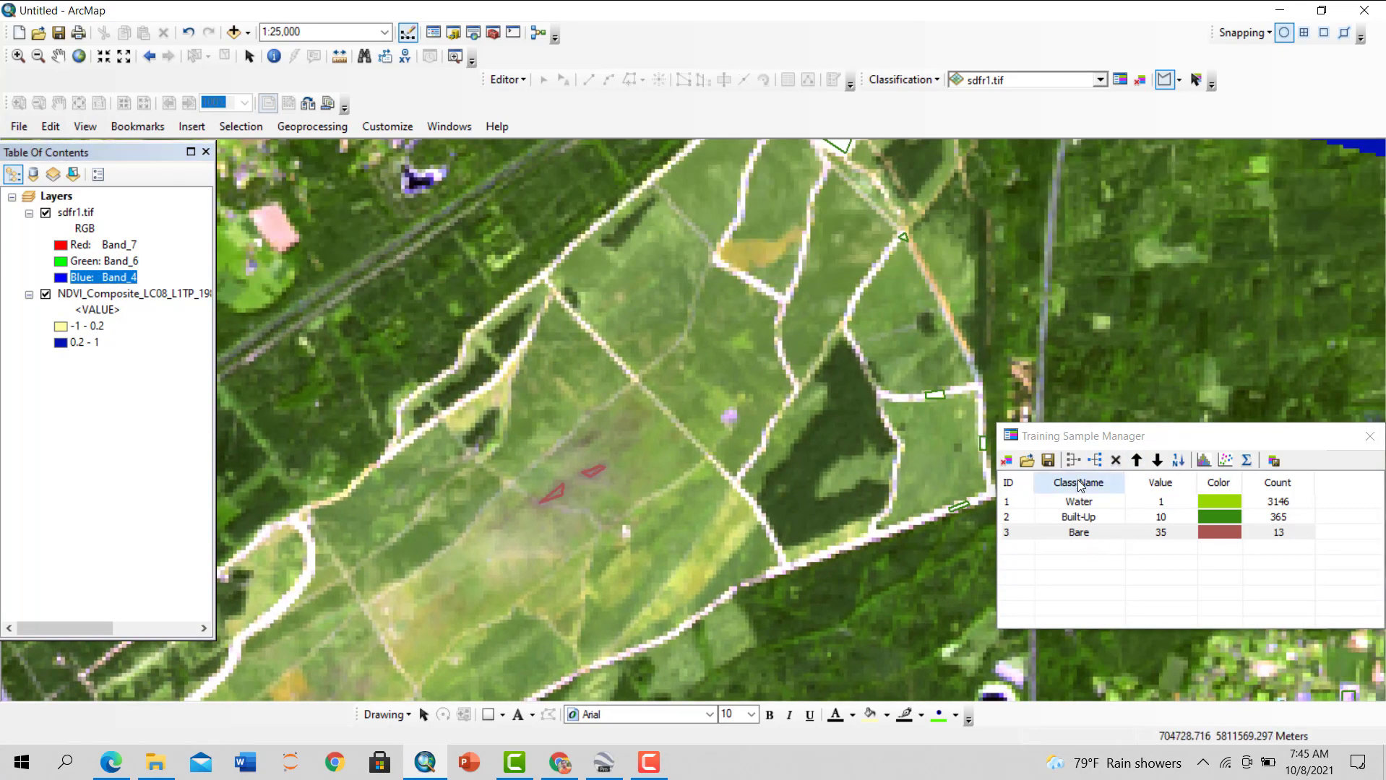
pyautogui.click(1164, 82)
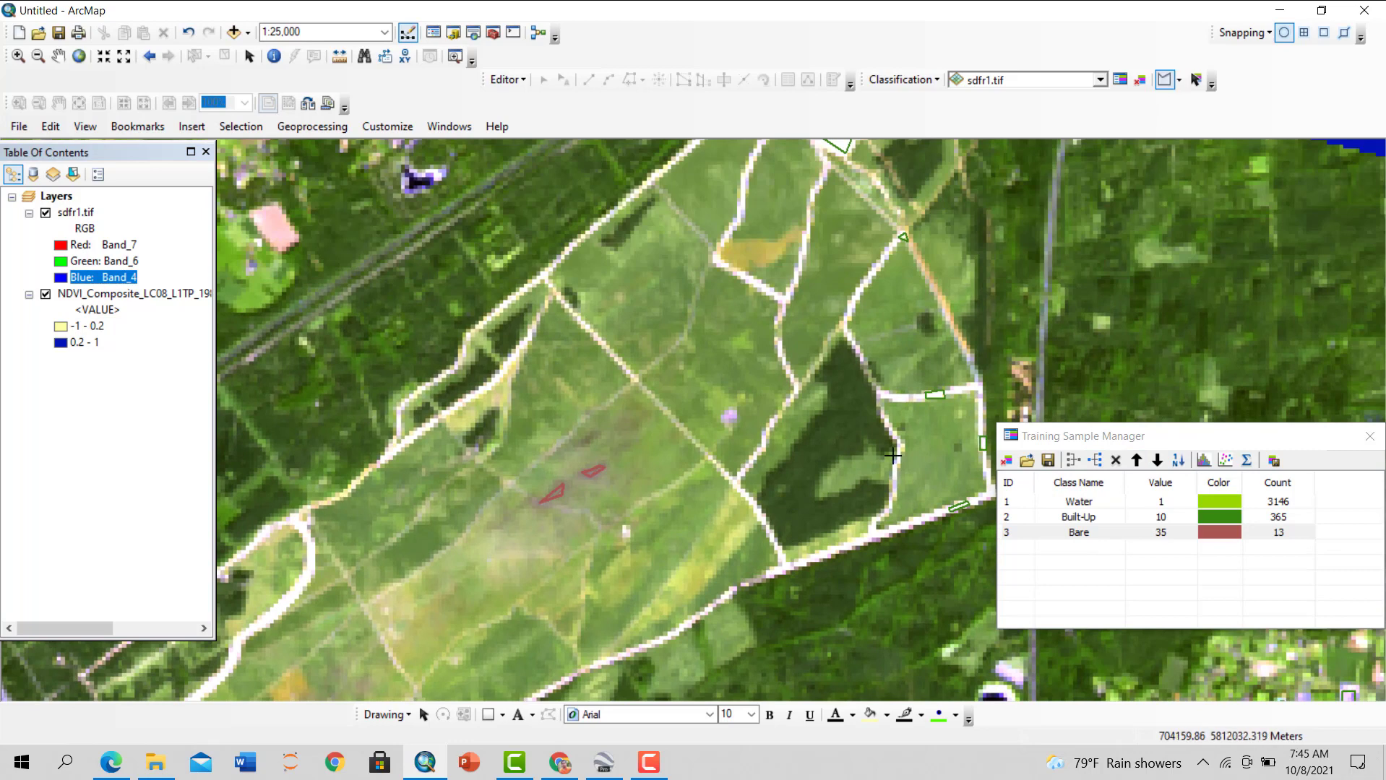
pyautogui.scroll(1, 686, 405)
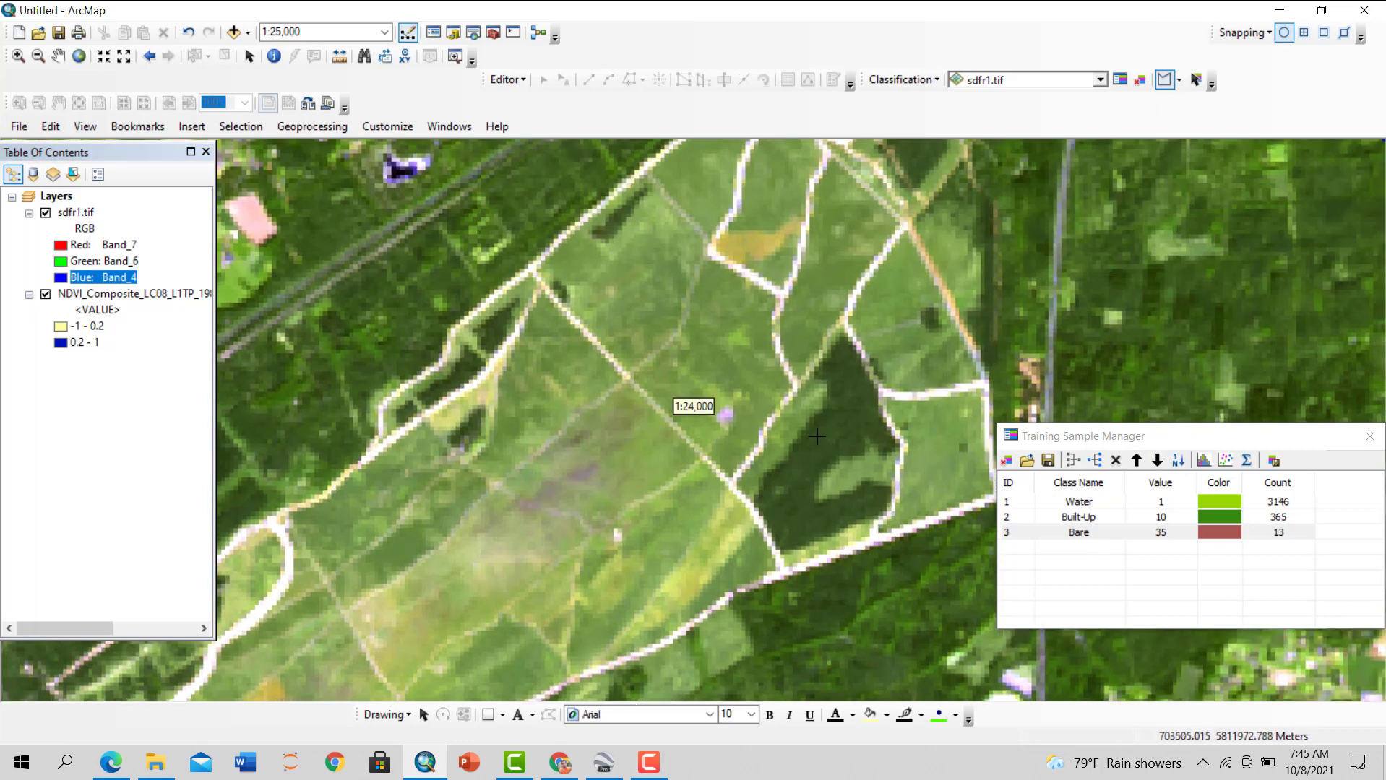
pyautogui.scroll(1, 896, 459)
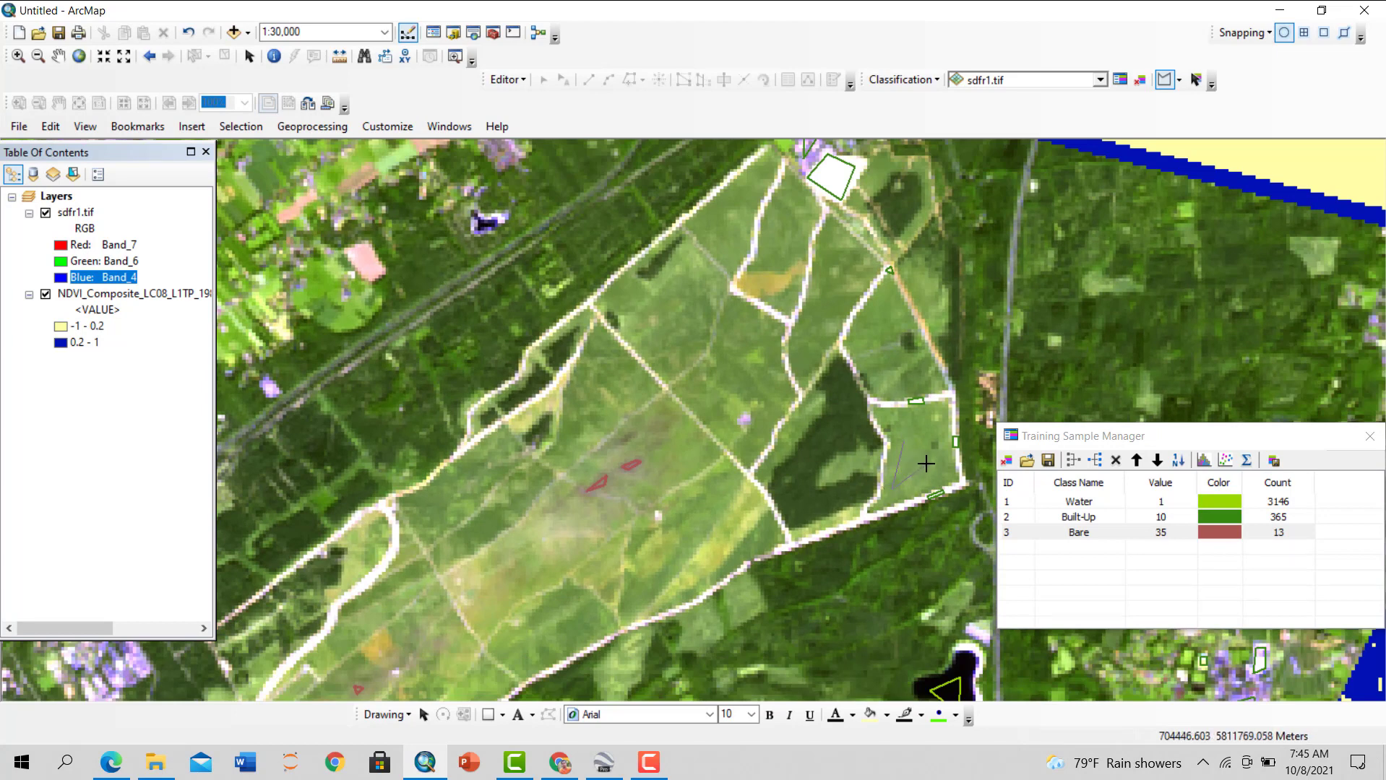
pyautogui.doubleClick(926, 464)
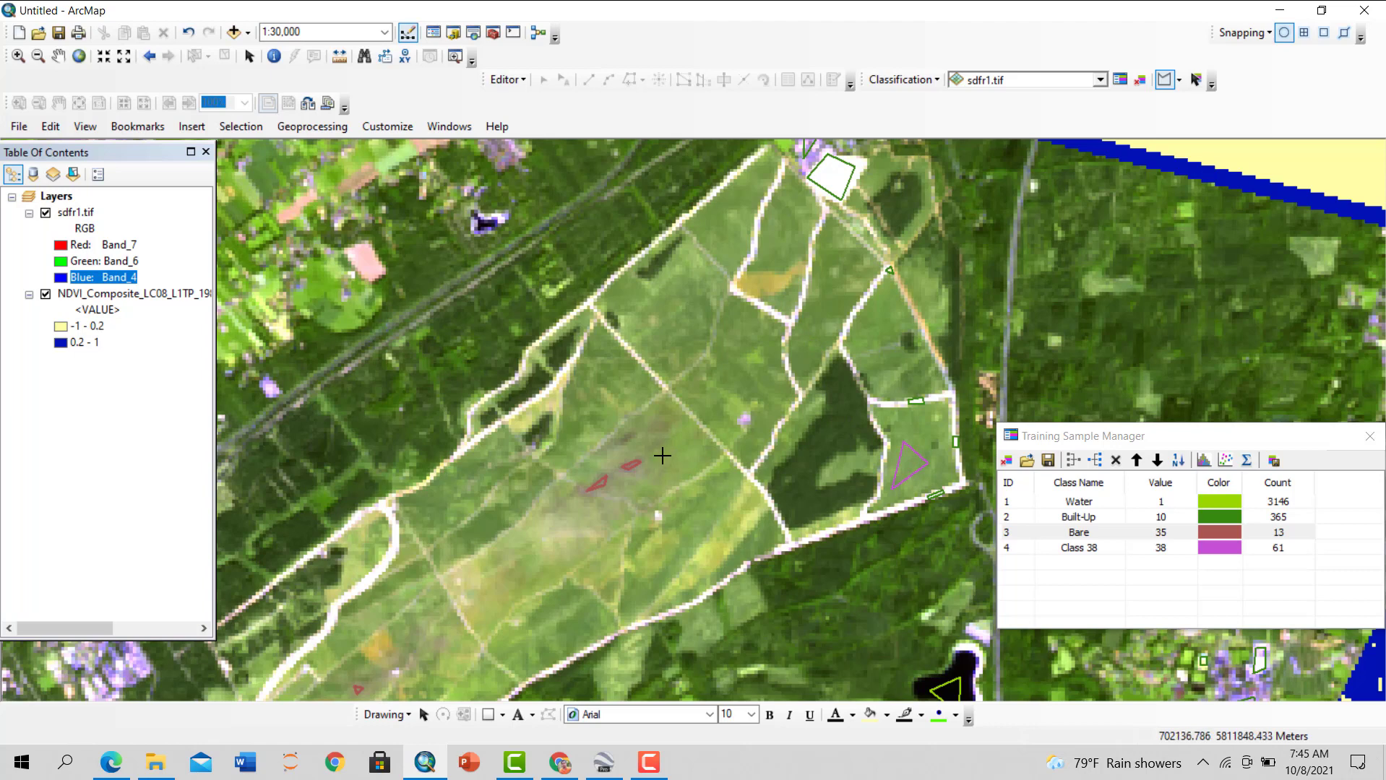
pyautogui.doubleClick(690, 463)
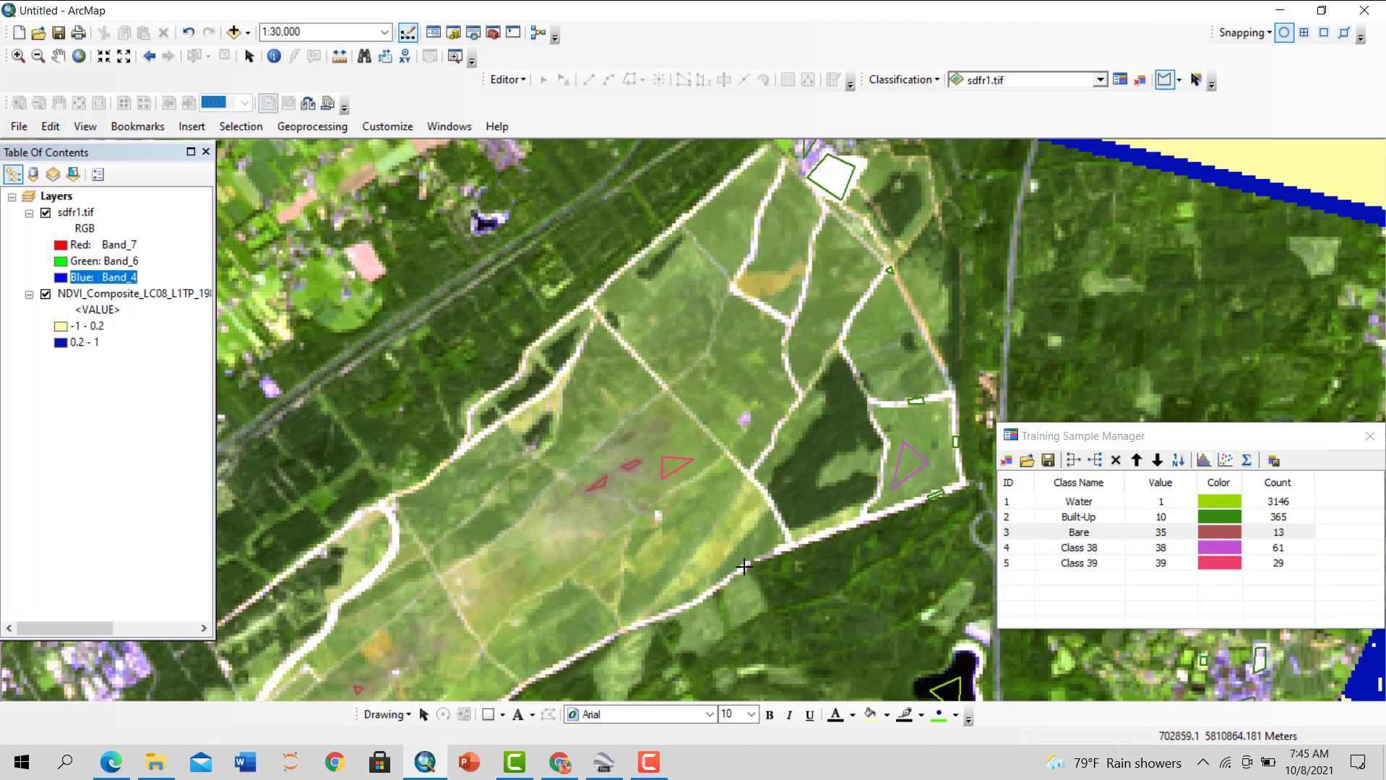
# Digitize a triangular training sample on the yellowish-green strip just north of the southern white road
pyautogui.scroll(-1, 778, 461)
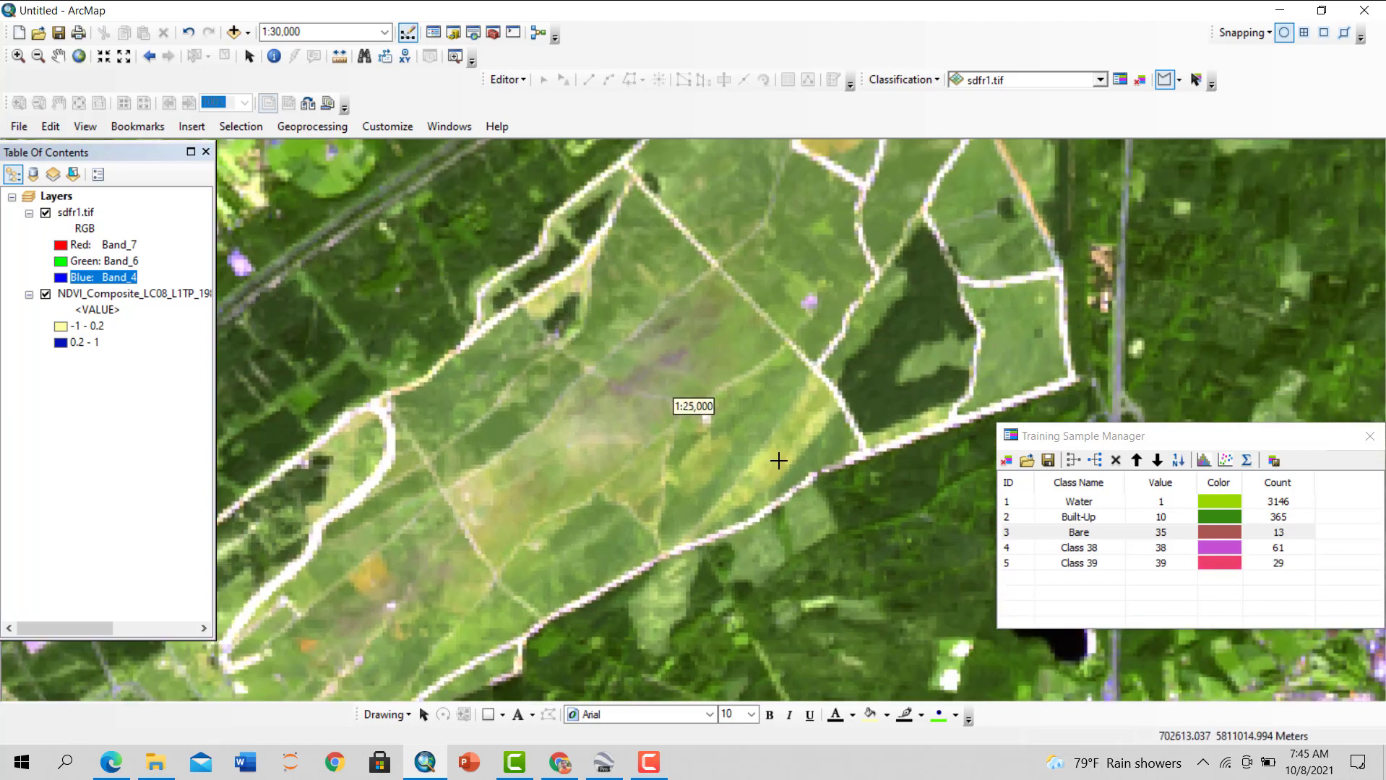
pyautogui.scroll(-2, 779, 462)
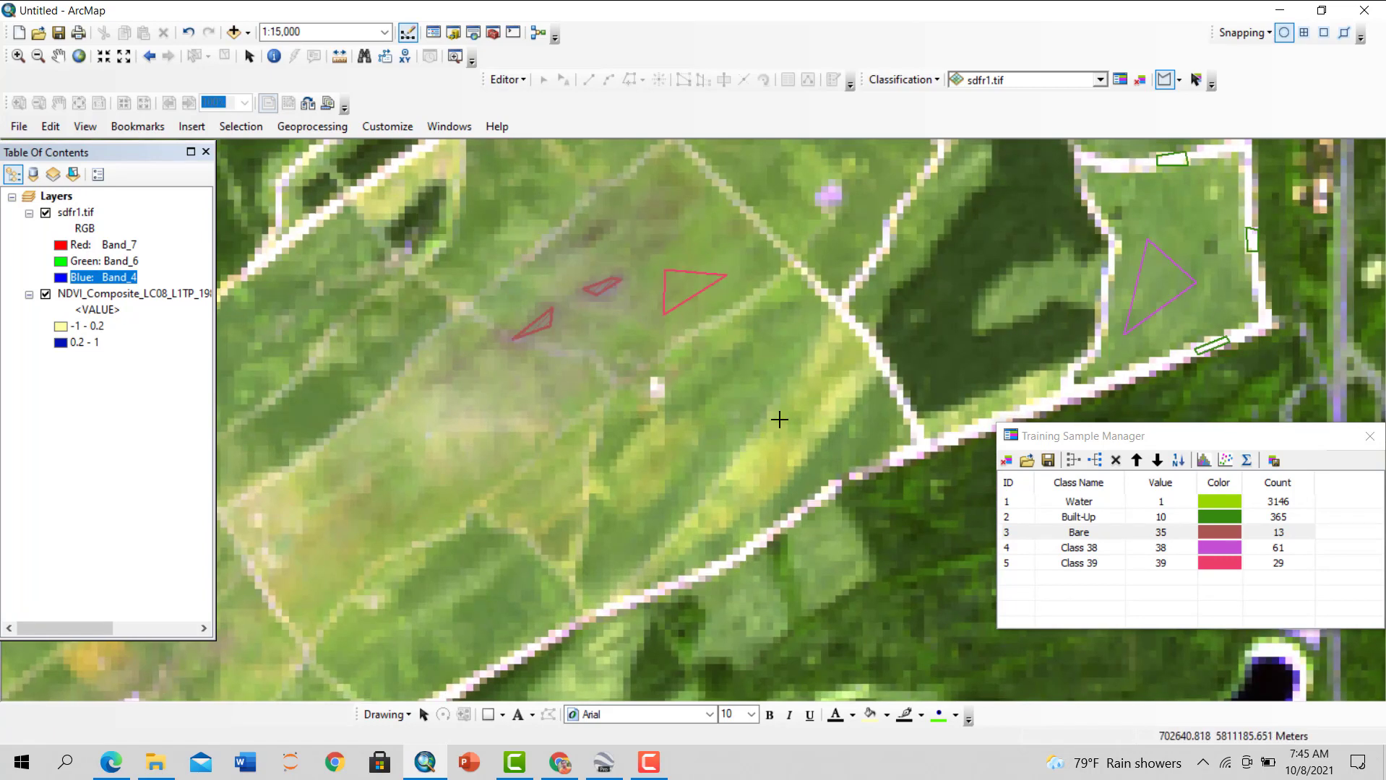
pyautogui.click(793, 404)
pyautogui.click(745, 475)
pyautogui.doubleClick(779, 473)
# Digitize a small triangular training sample in the light-green patch just south of the white boundary road
pyautogui.scroll(2, 646, 468)
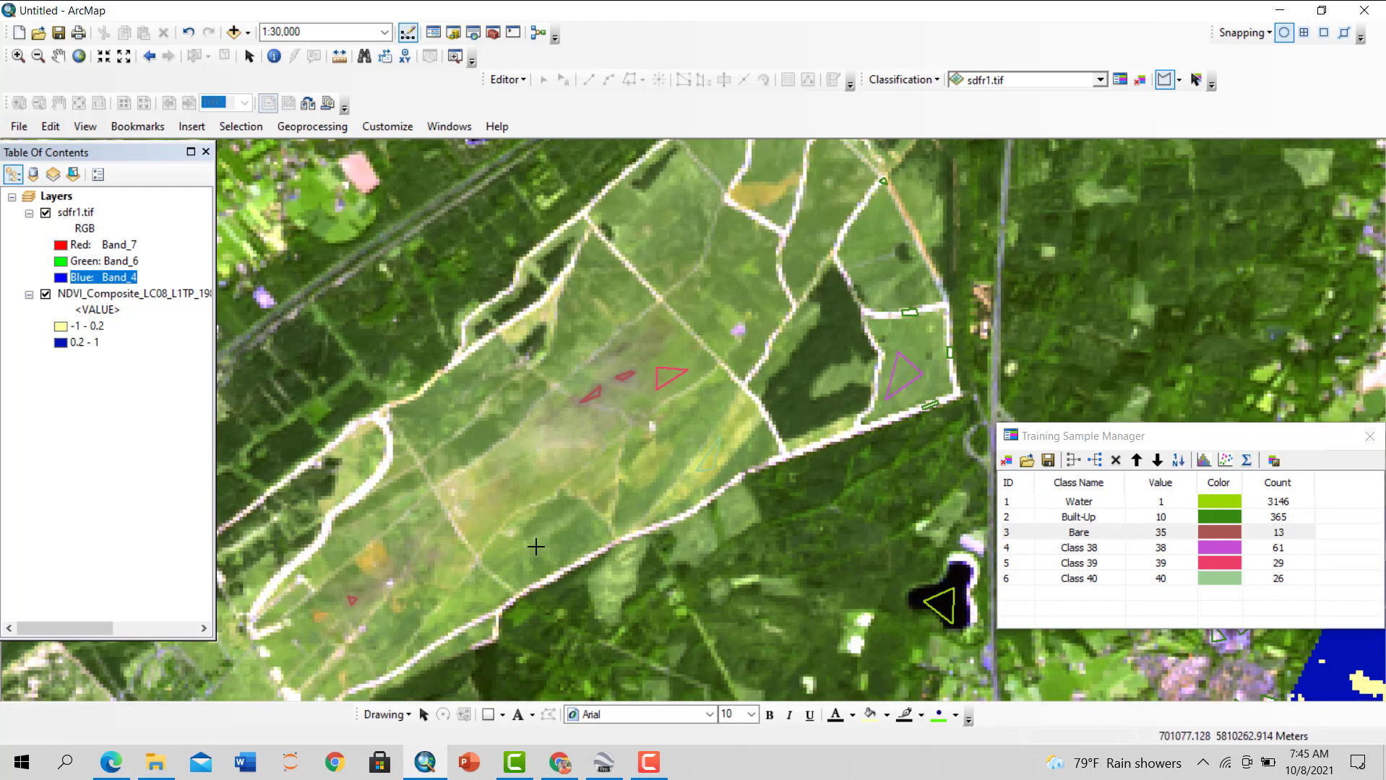
pyautogui.moveTo(536, 547); pyautogui.dragTo(730, 402)
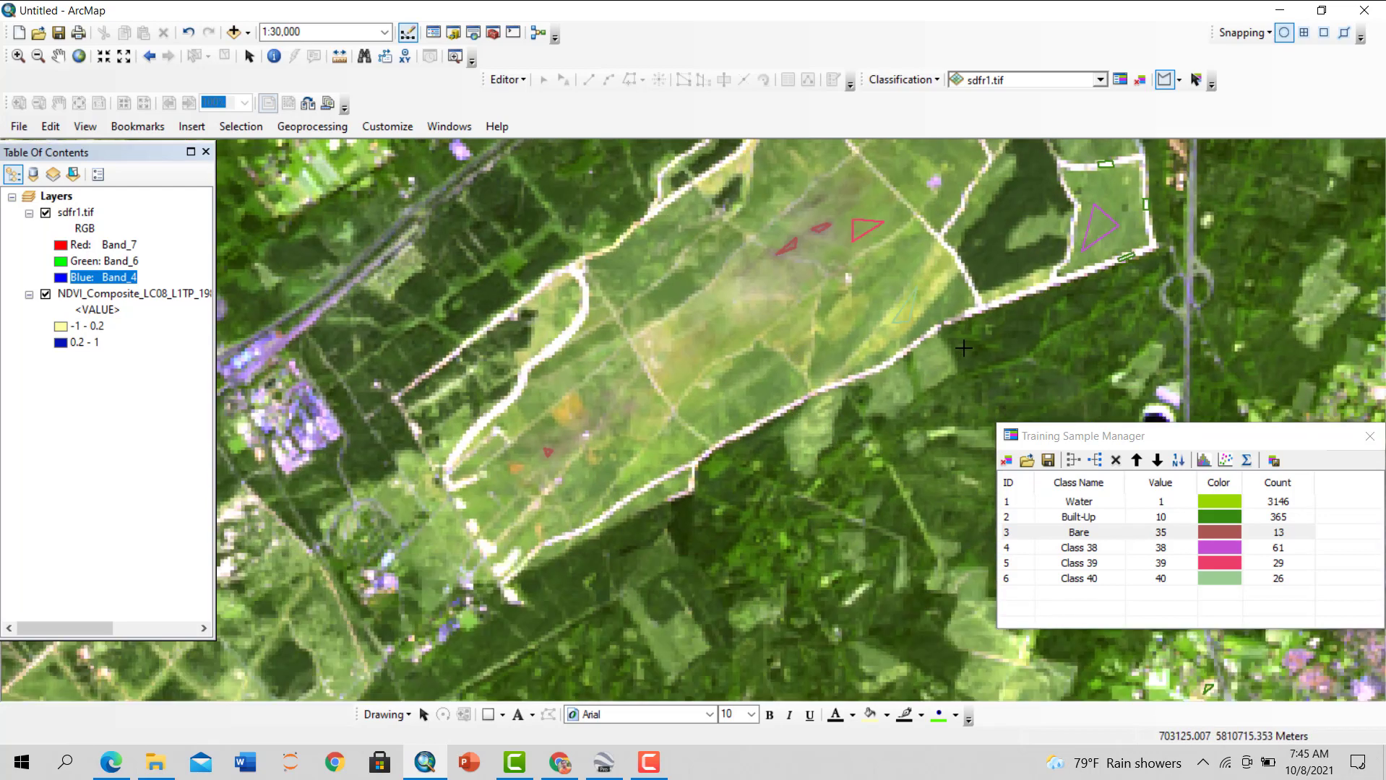
pyautogui.scroll(-3, 963, 349)
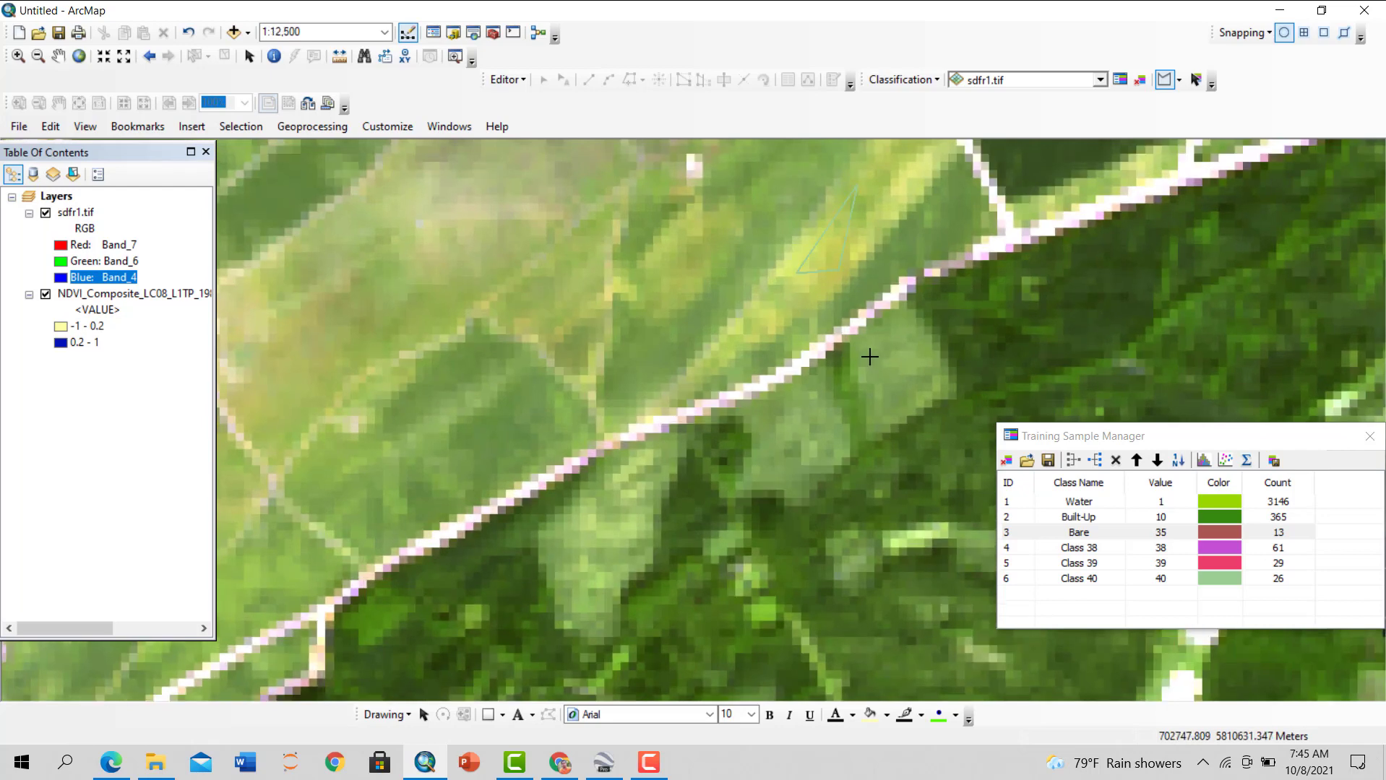
pyautogui.click(899, 400)
pyautogui.doubleClick(914, 352)
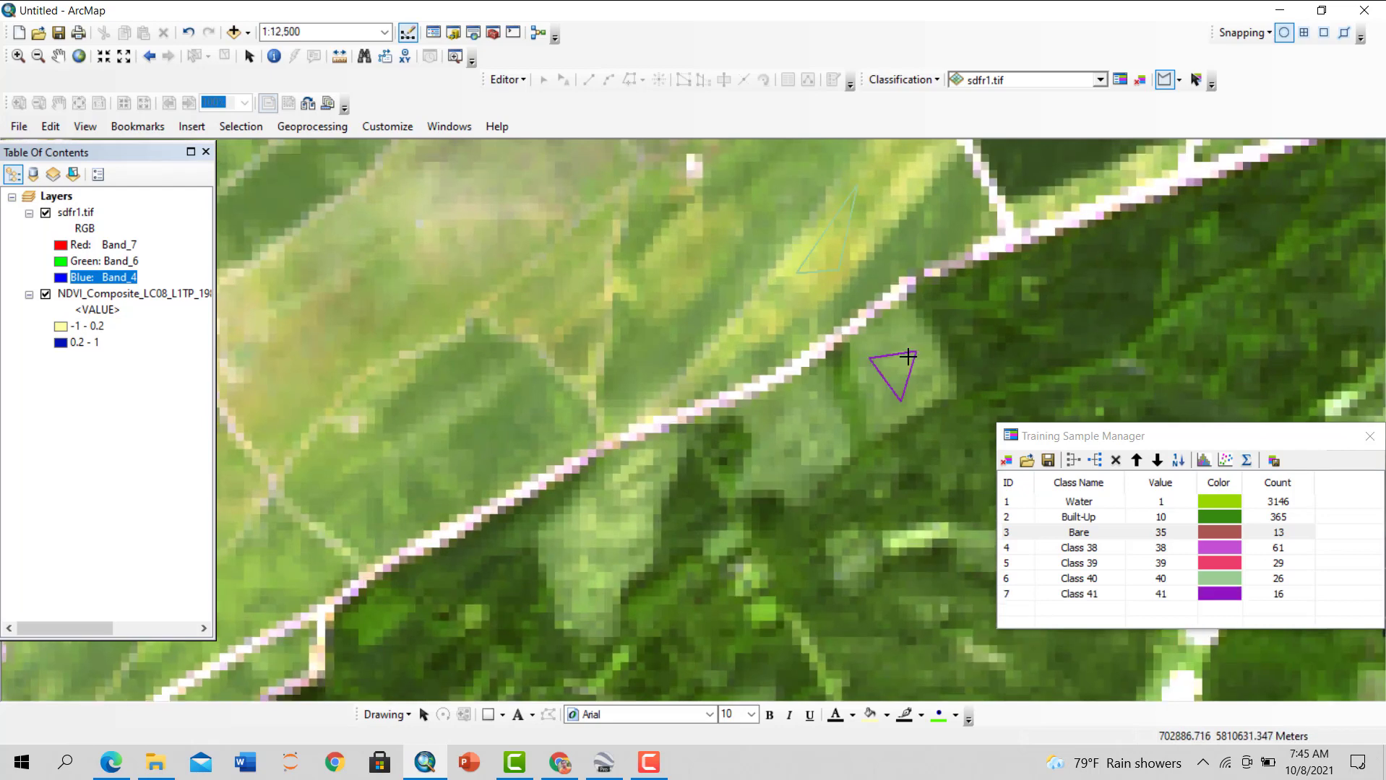
# Switch to Google Earth Pro and examine the ground cover in the sampled road-bounded area between Nunspeet and Wezep, including the adjoining woodland
pyautogui.click(602, 766)
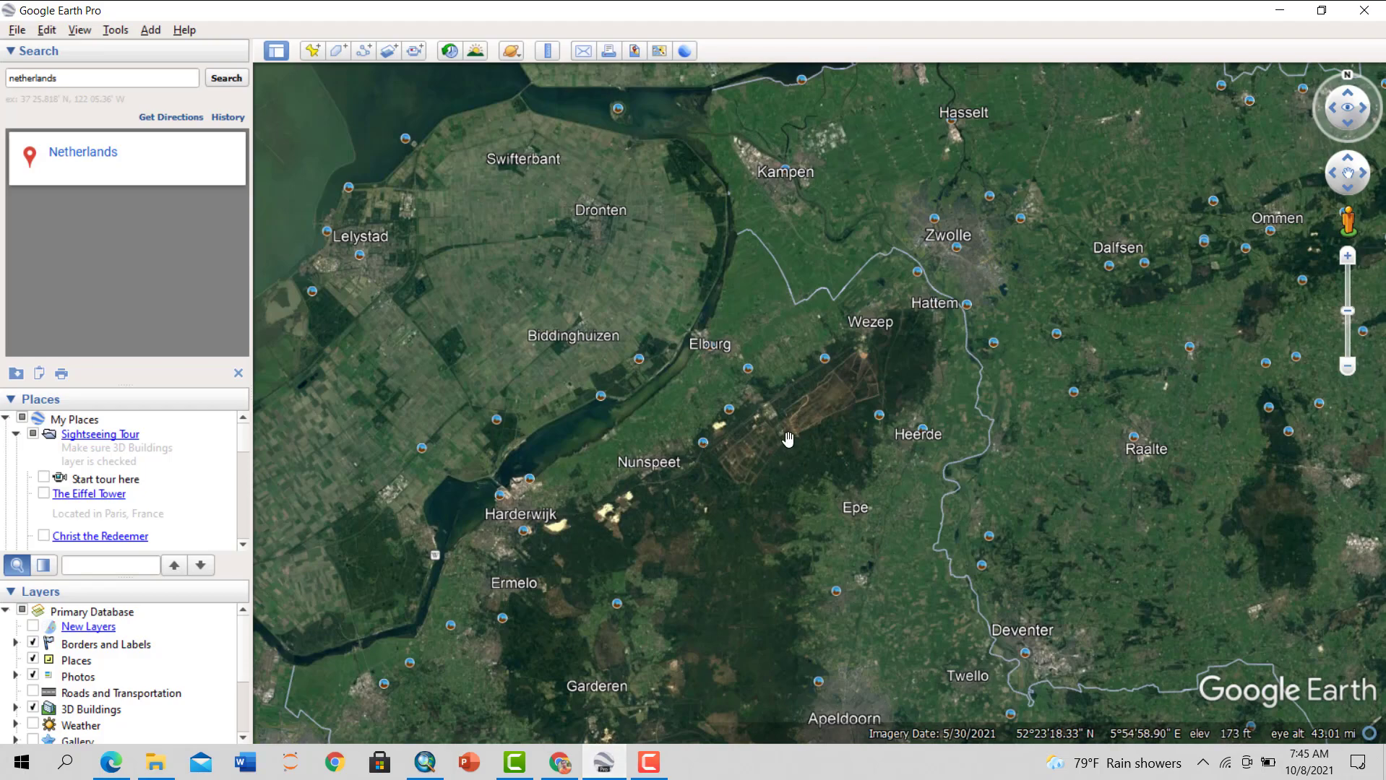
pyautogui.scroll(5, 838, 401)
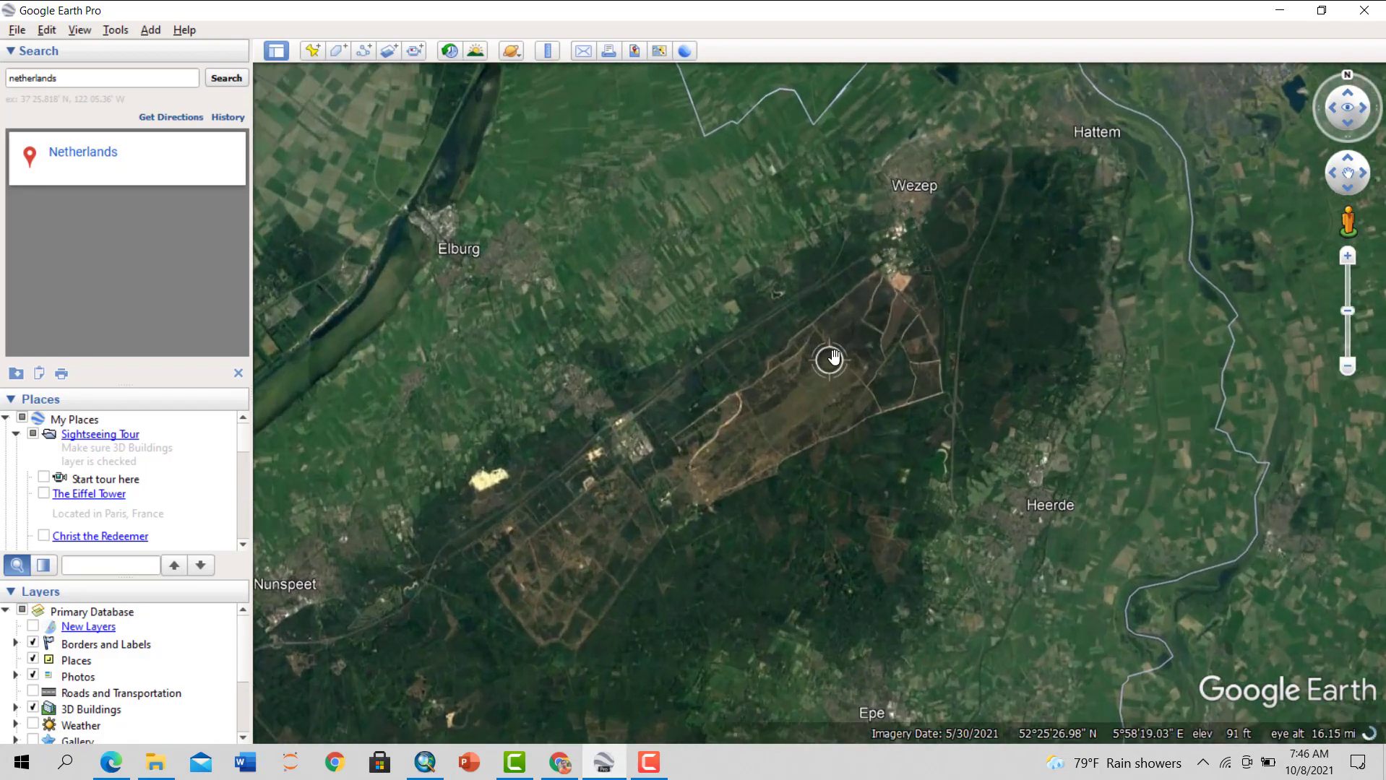
pyautogui.scroll(5, 885, 311)
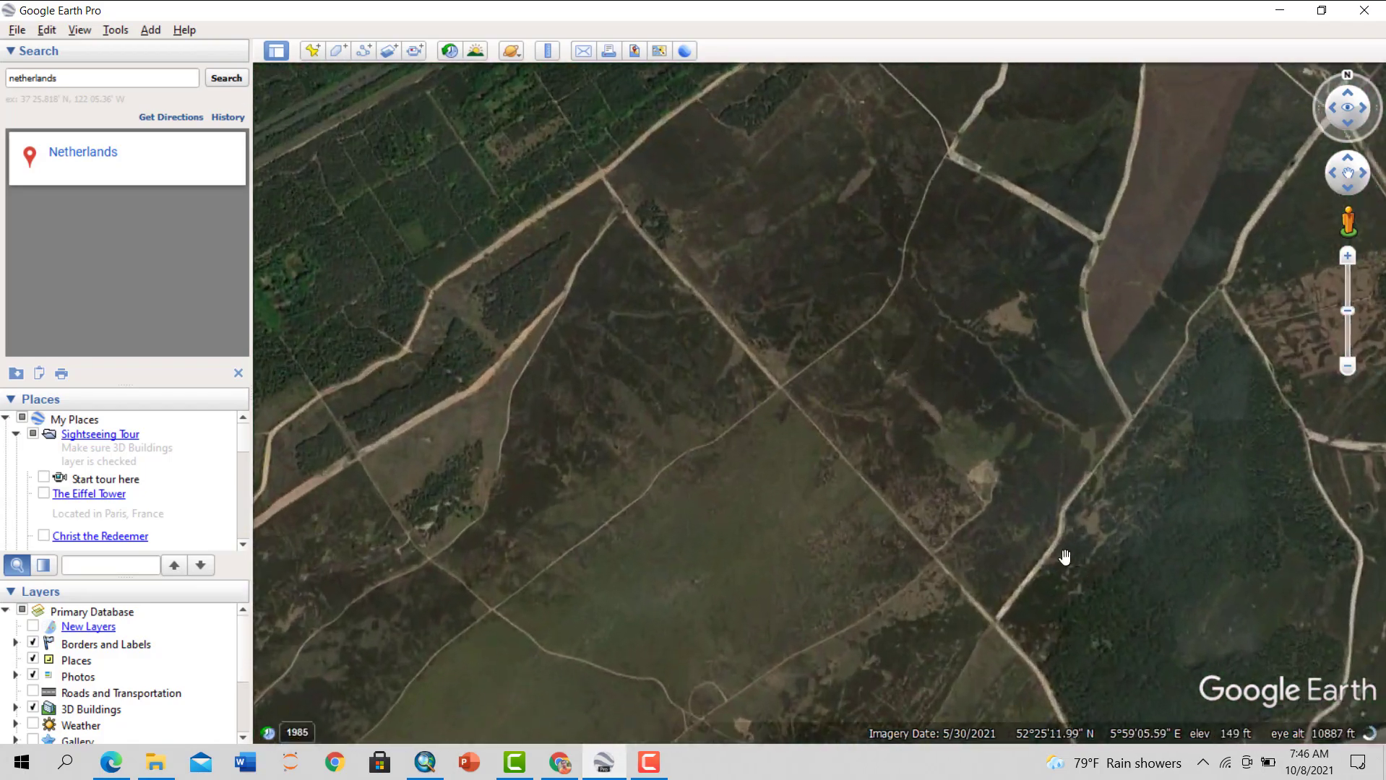
pyautogui.moveTo(841, 560); pyautogui.dragTo(811, 553)
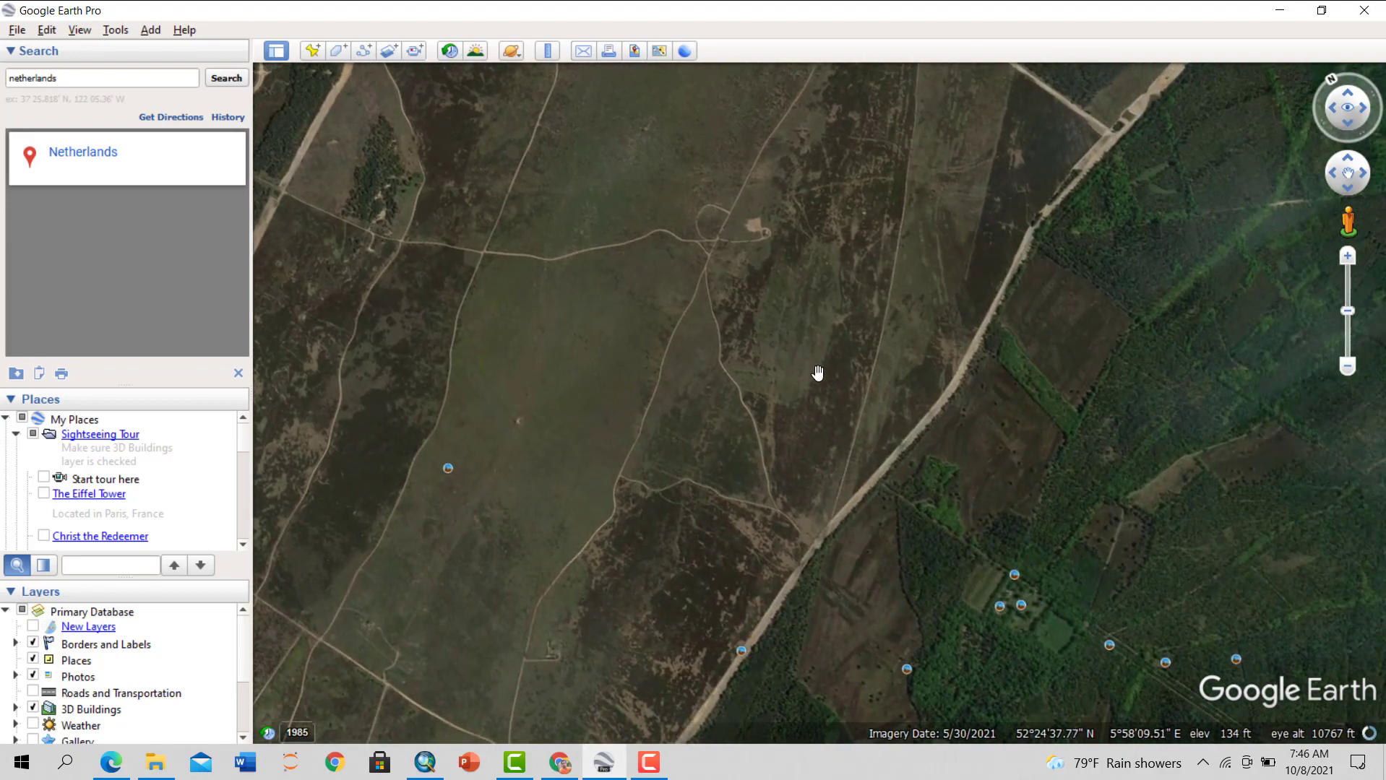
pyautogui.moveTo(816, 331); pyautogui.dragTo(804, 455)
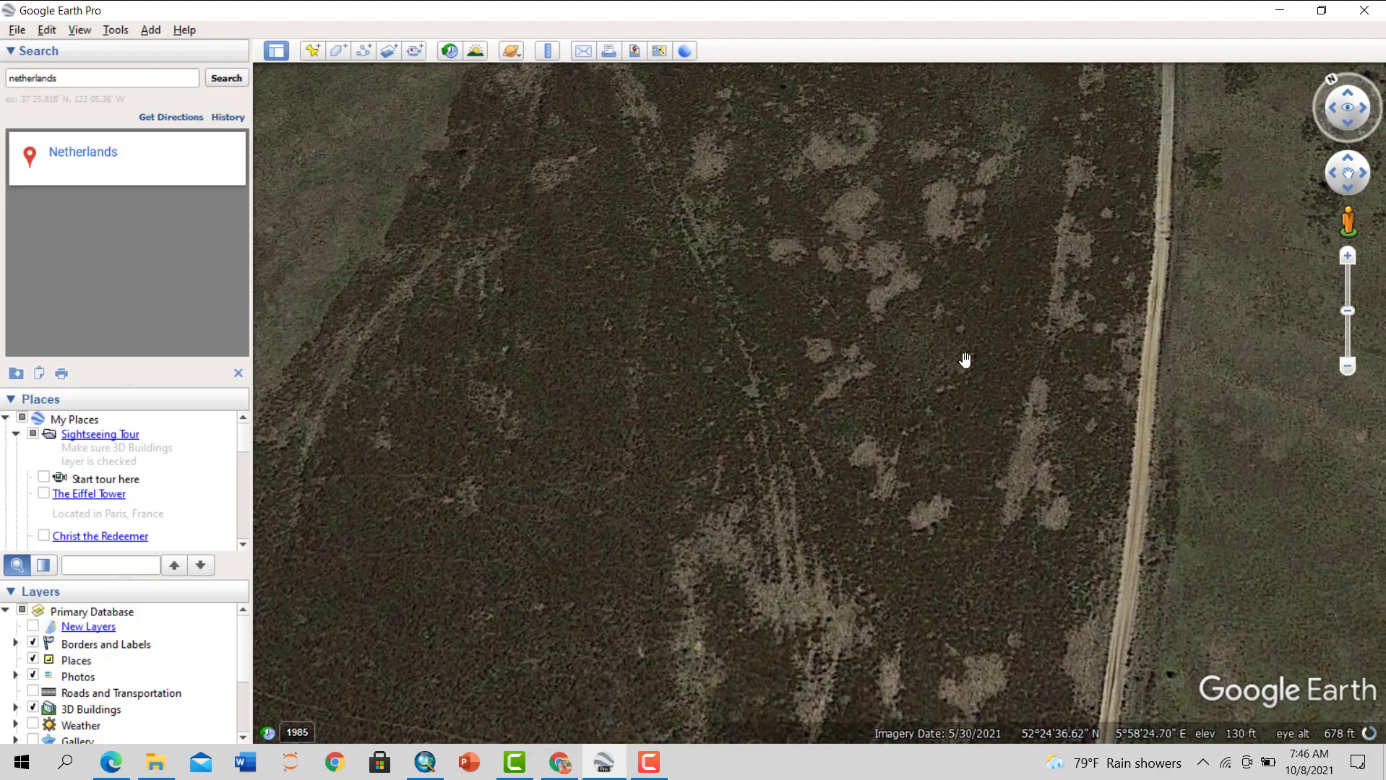
pyautogui.scroll(-5, 977, 499)
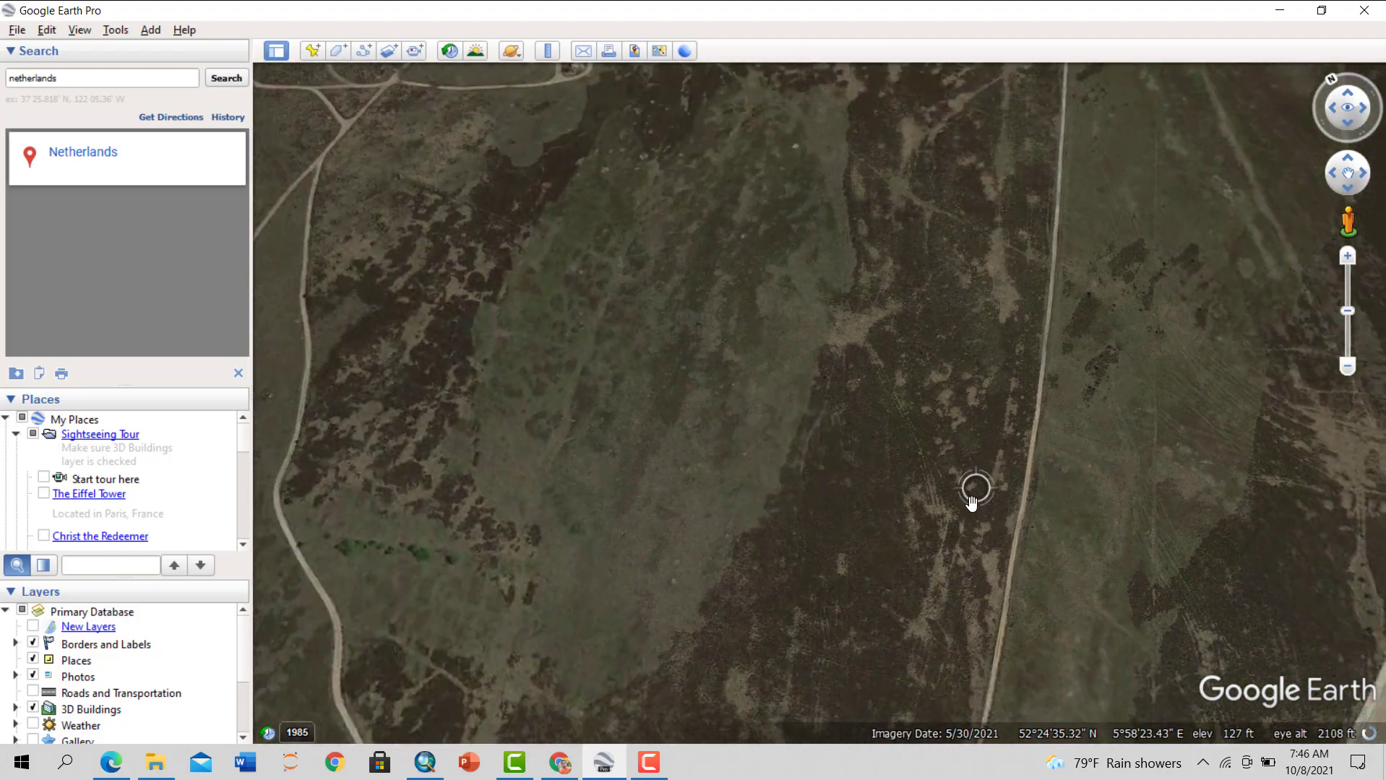
pyautogui.scroll(-3, 936, 530)
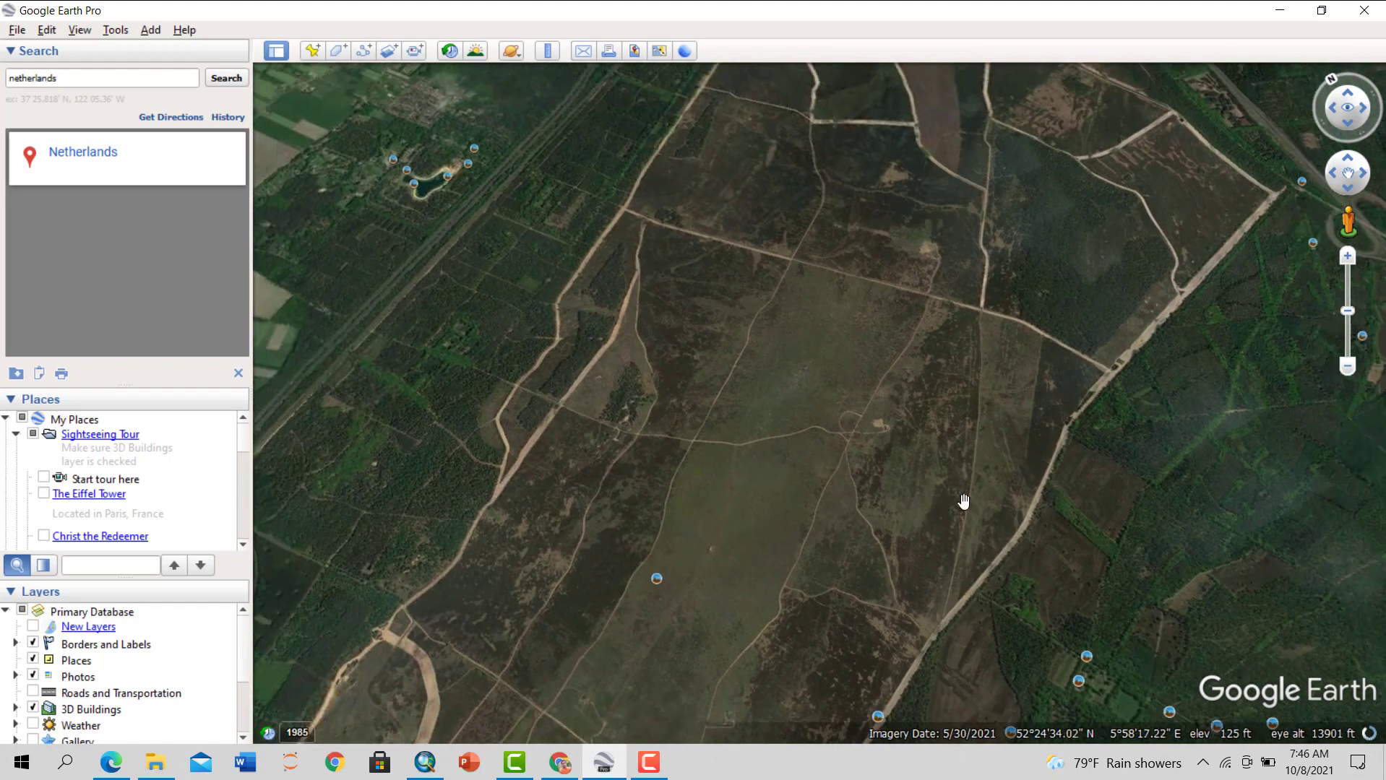
pyautogui.scroll(5, 1066, 600)
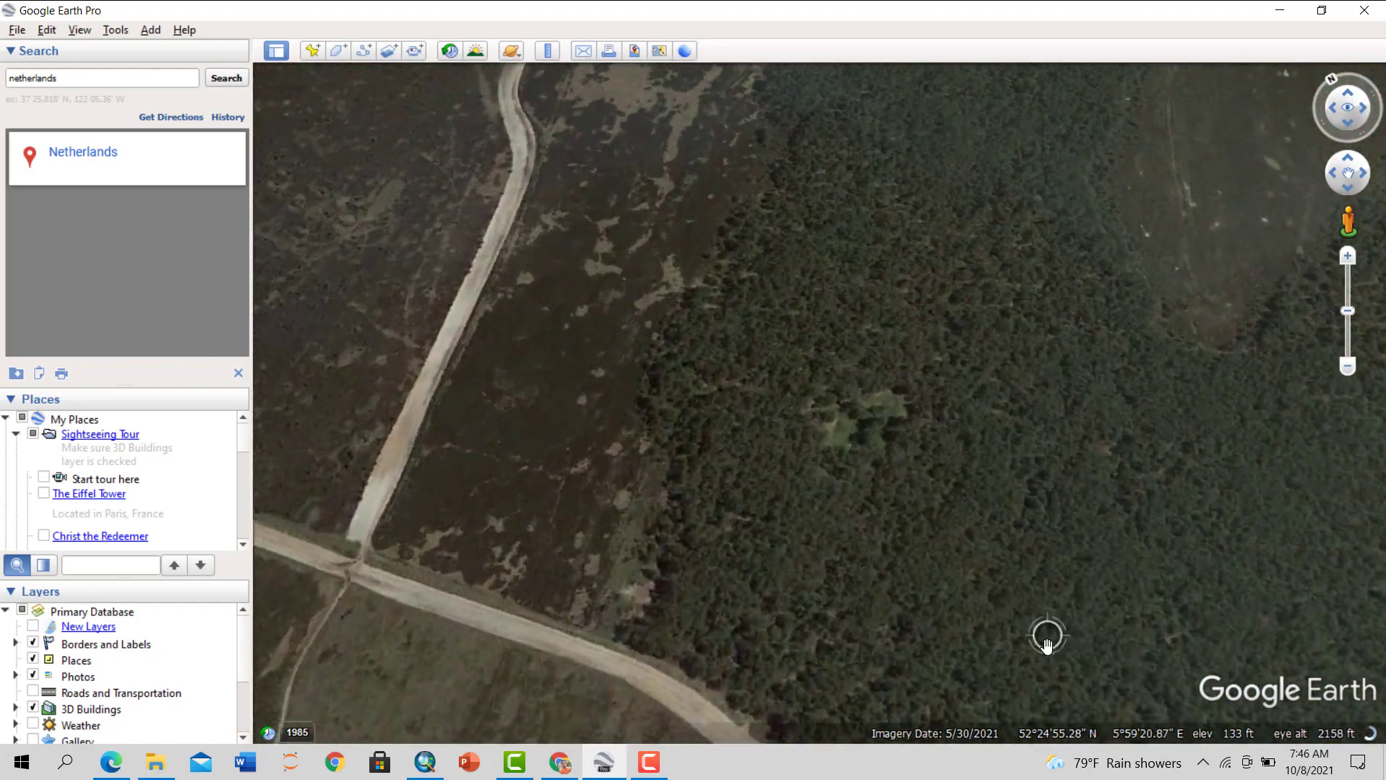
pyautogui.scroll(-1, 1046, 639)
pyautogui.scroll(-3, 1027, 659)
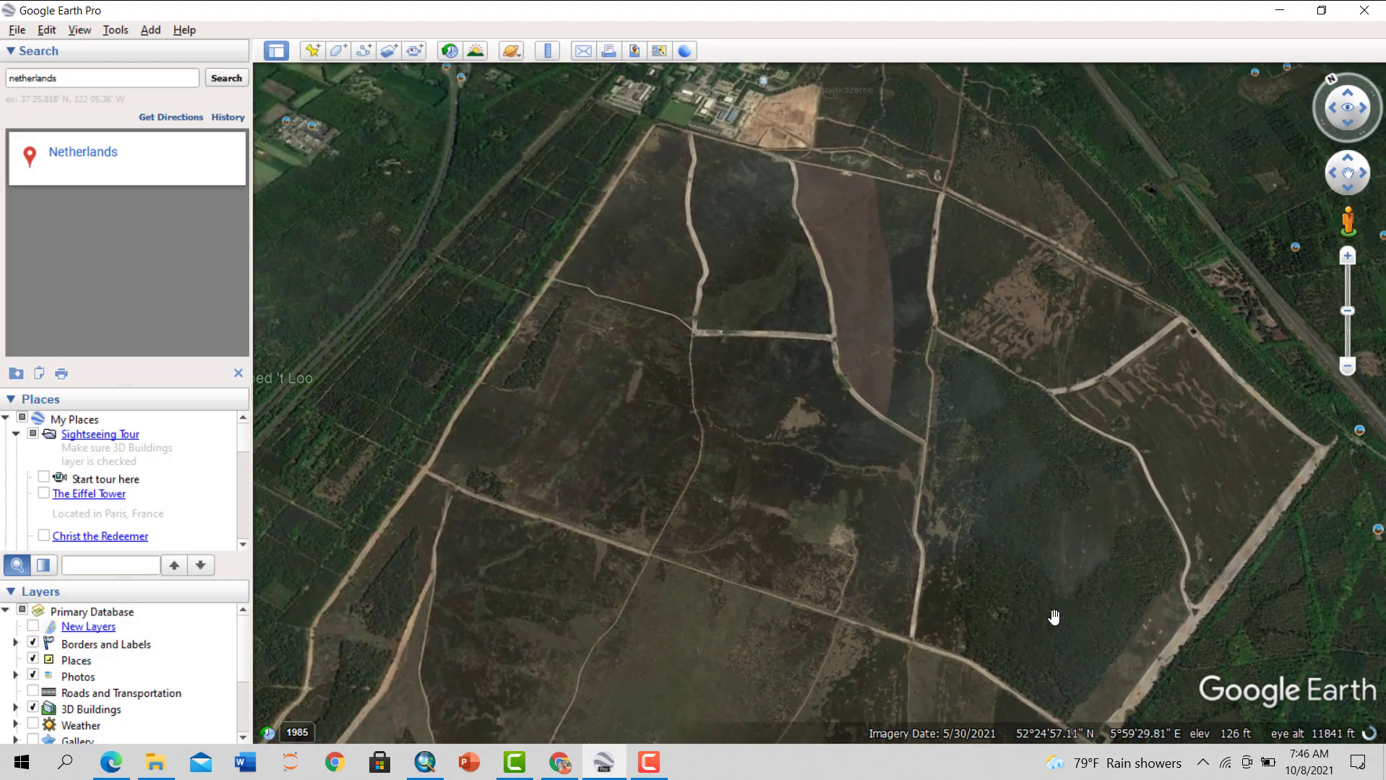
# Examine the wooded strip and surroundings between Landal Landgoed 't Loo and the road-bounded heath in the satellite imagery
pyautogui.moveTo(700, 469); pyautogui.dragTo(879, 511)
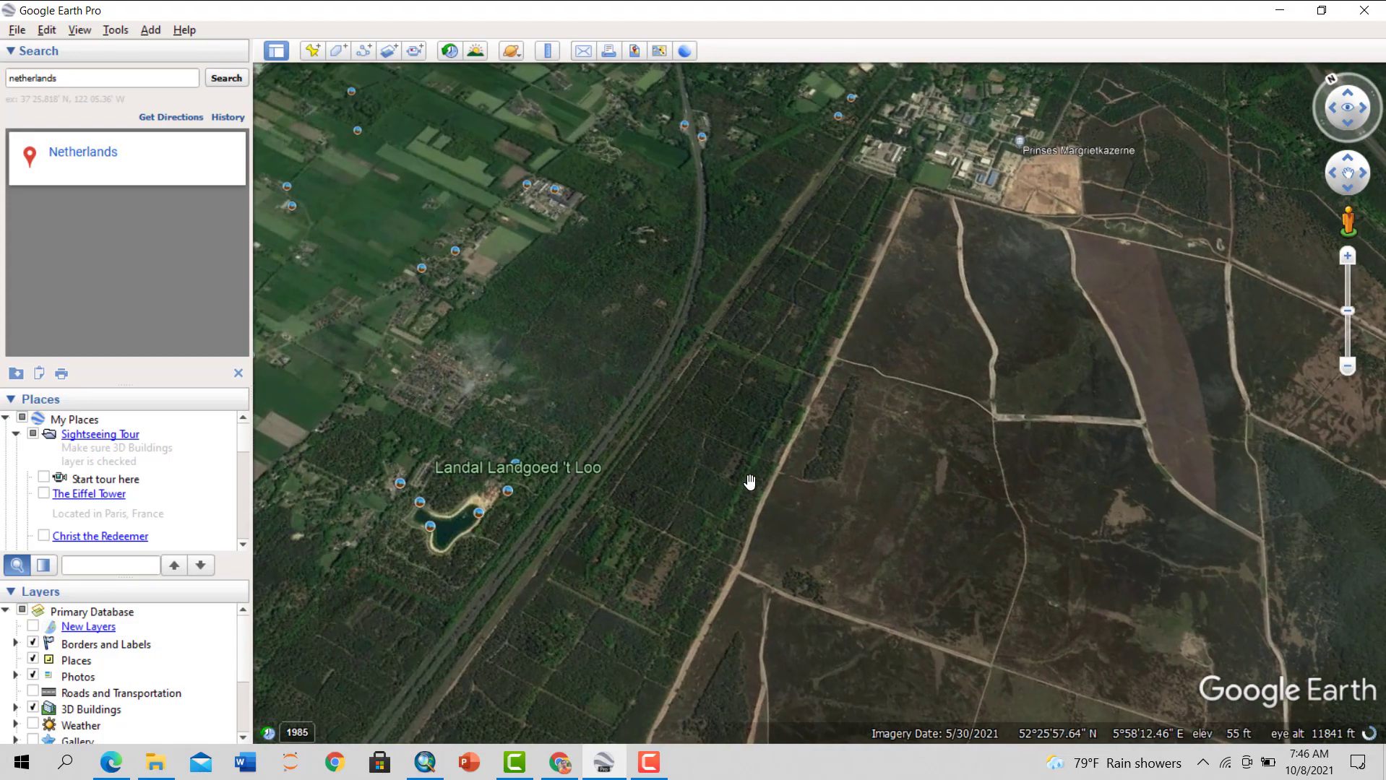
pyautogui.scroll(2, 724, 480)
pyautogui.scroll(-3, 742, 477)
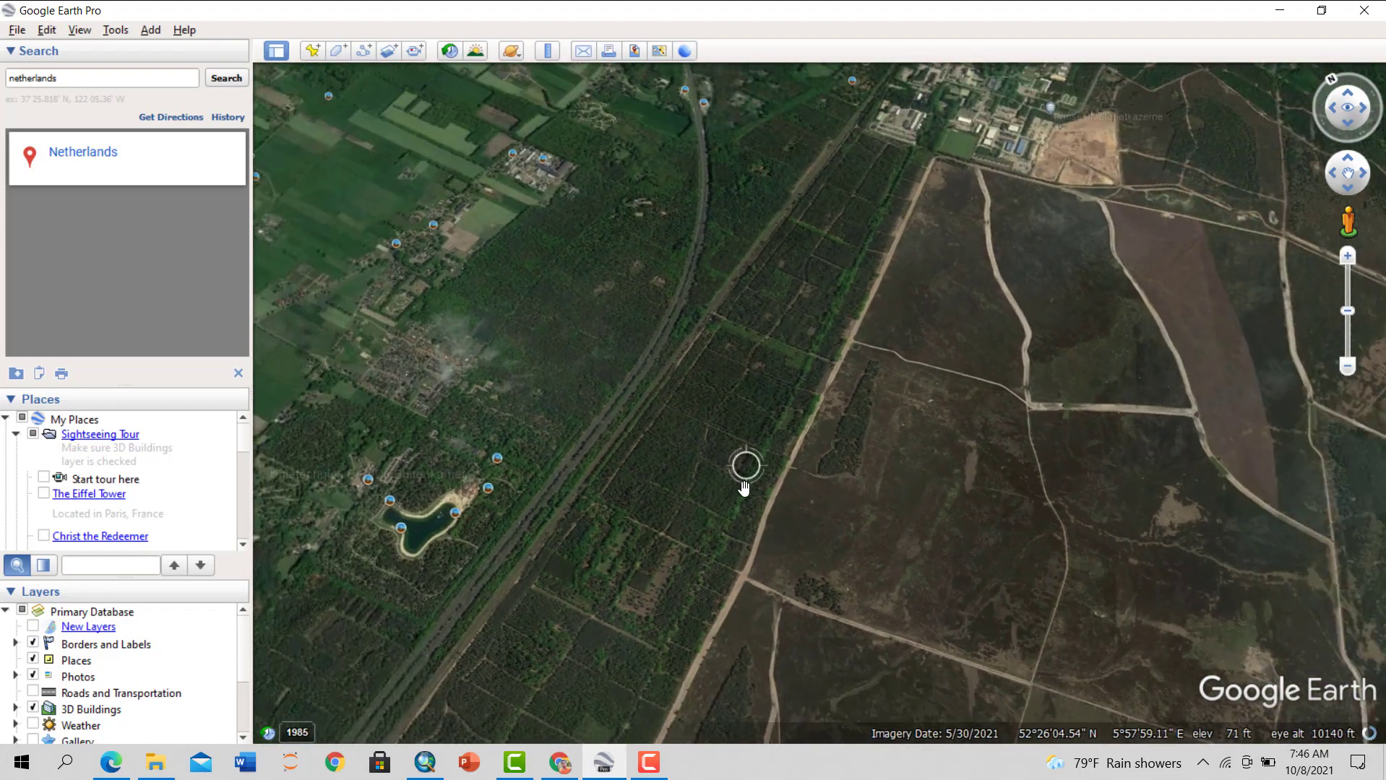
# Switch back to ArcMap and digitize a triangular training sample in the elongated light-green patch south of the white boundary road
pyautogui.click(425, 763)
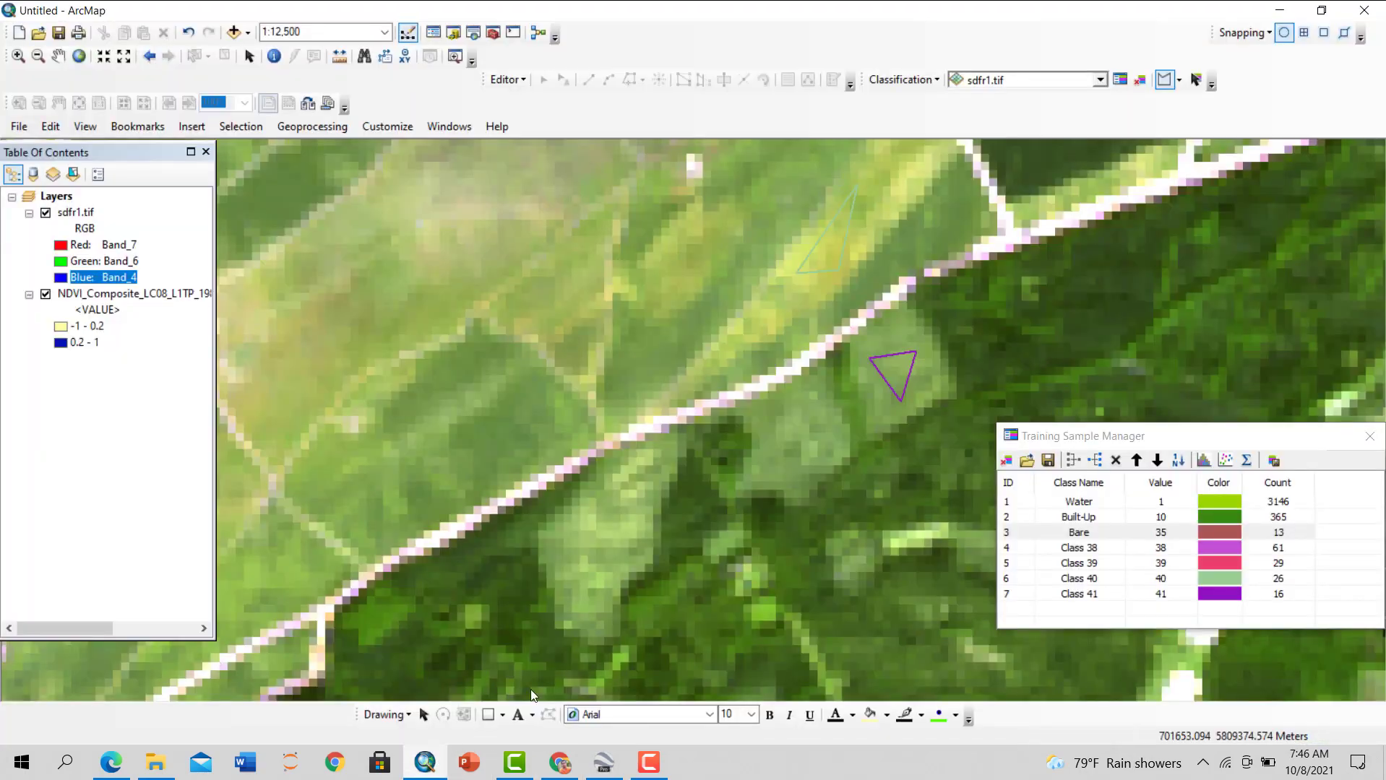
pyautogui.scroll(-2, 730, 593)
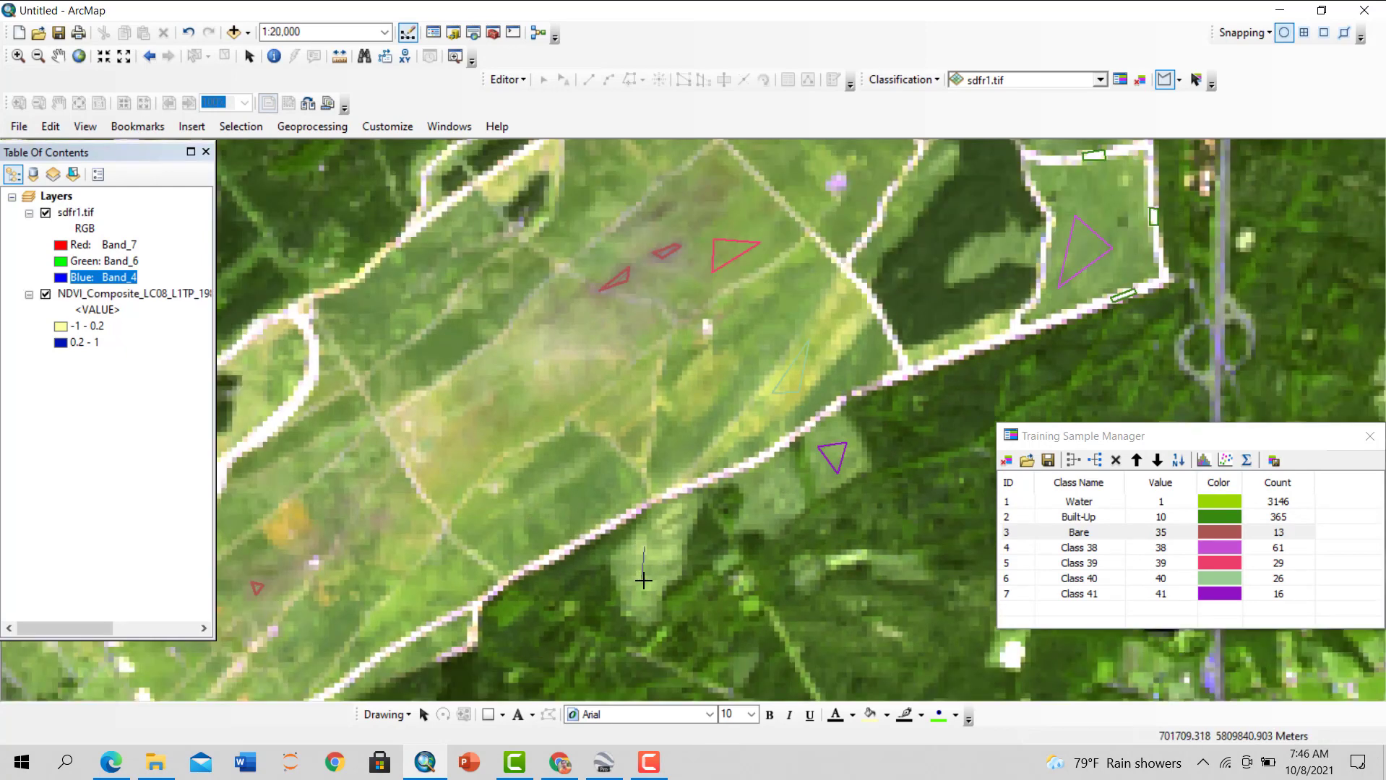
pyautogui.click(644, 580)
pyautogui.doubleClick(671, 547)
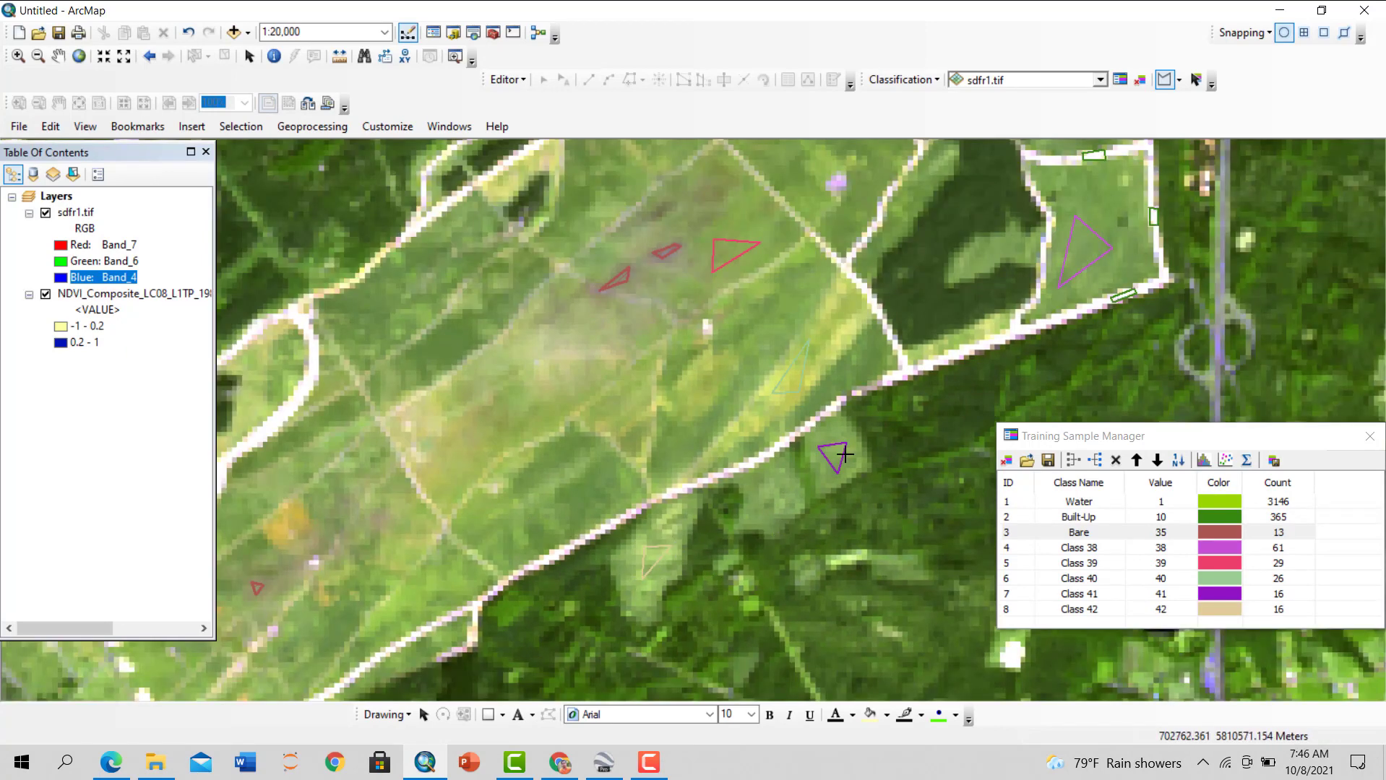
# Digitize two small triangular training samples in the road-gridded green area southwest of the large road-bounded field
pyautogui.scroll(-2, 758, 454)
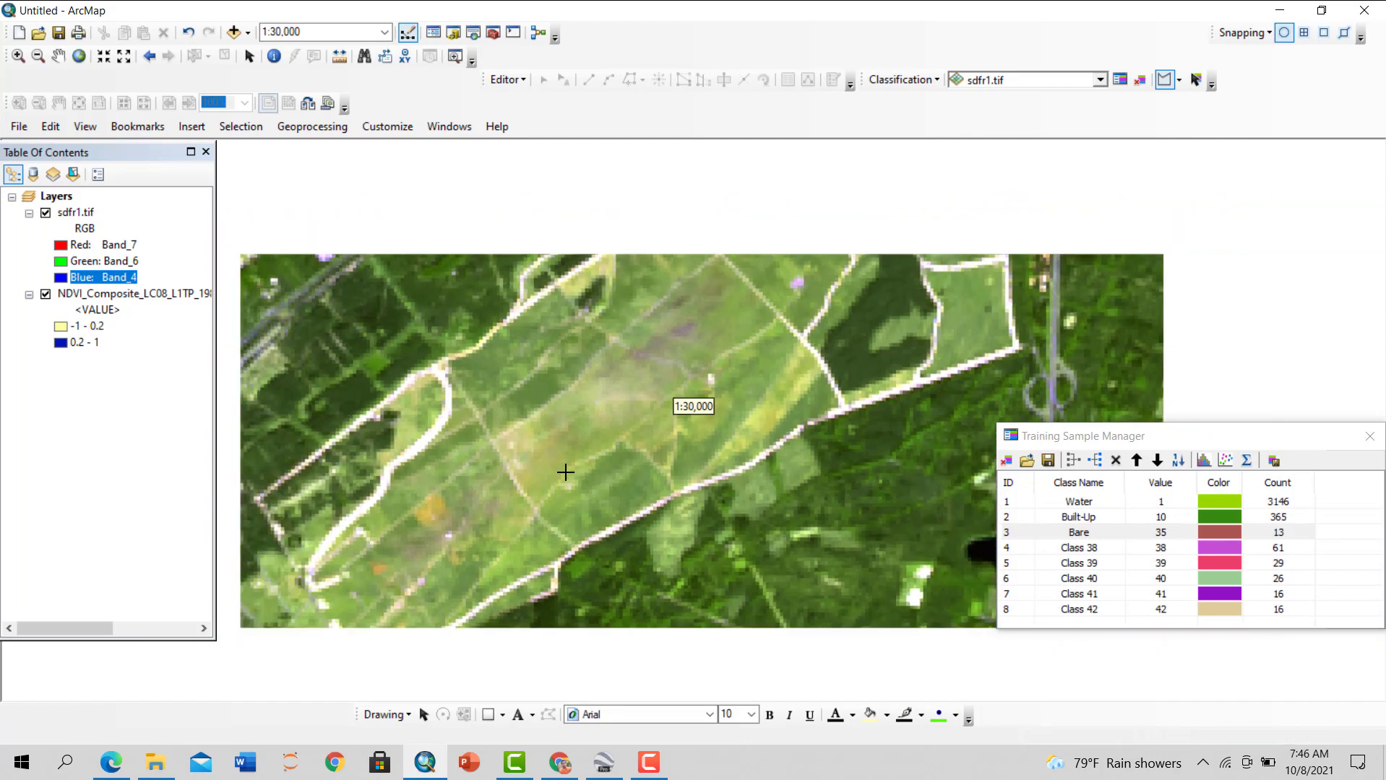
pyautogui.press('Left')
pyautogui.press('Down')
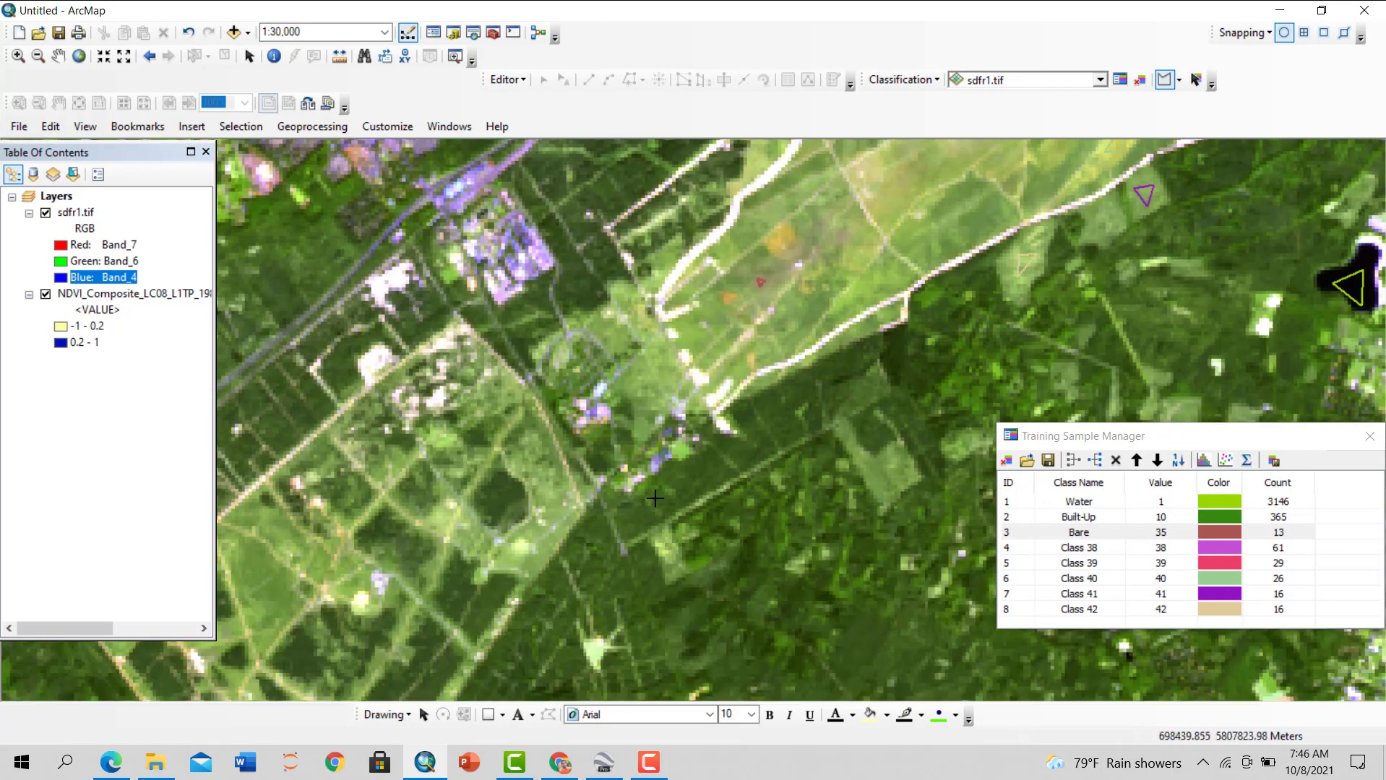
pyautogui.scroll(1, 576, 572)
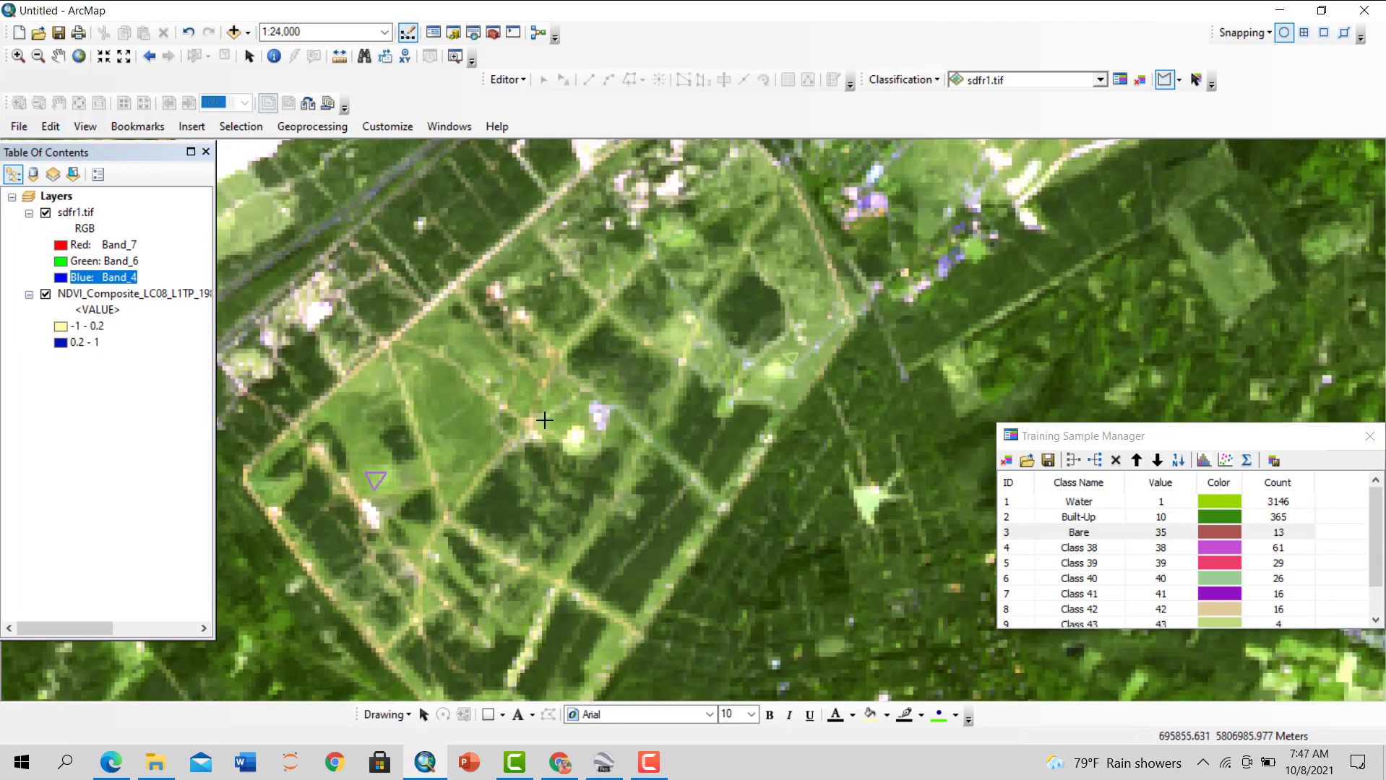
pyautogui.scroll(-3, 530, 457)
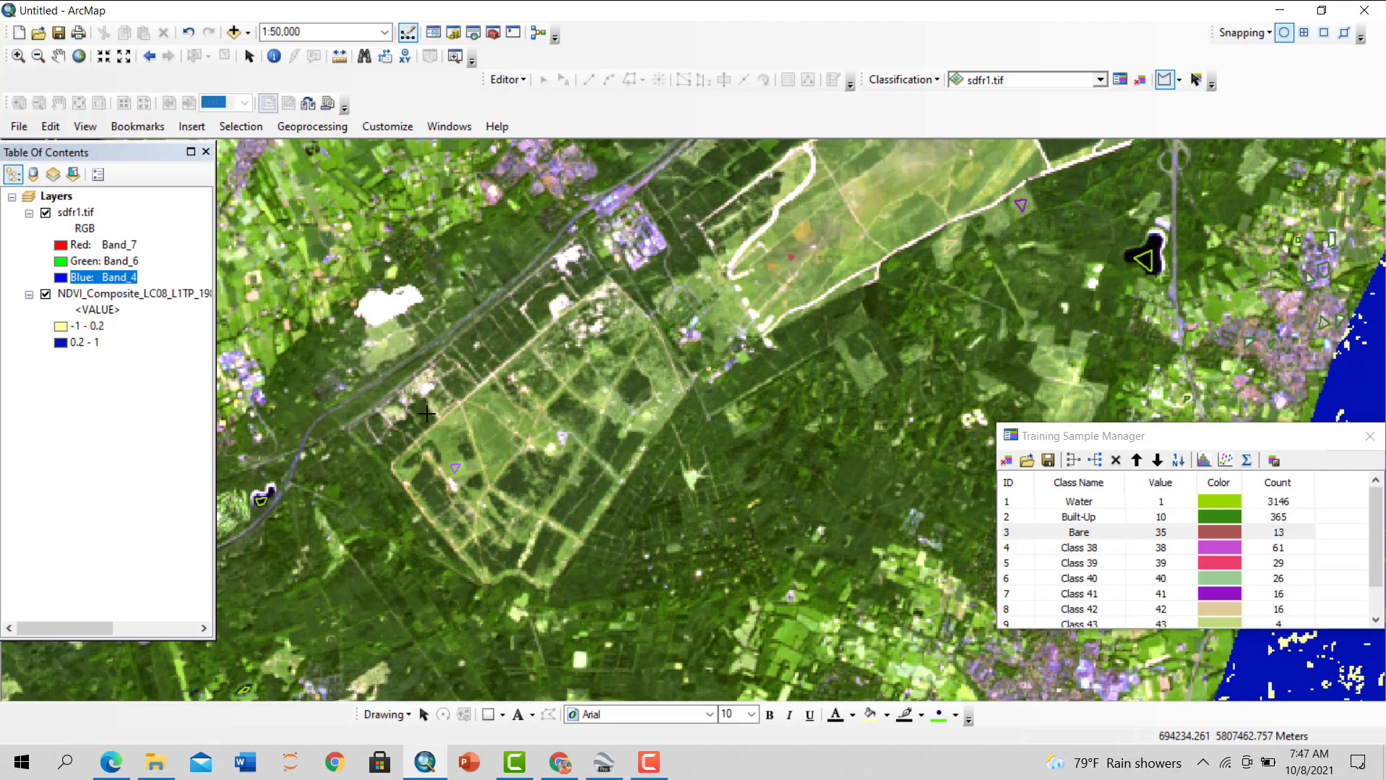
pyautogui.scroll(-2, 673, 390)
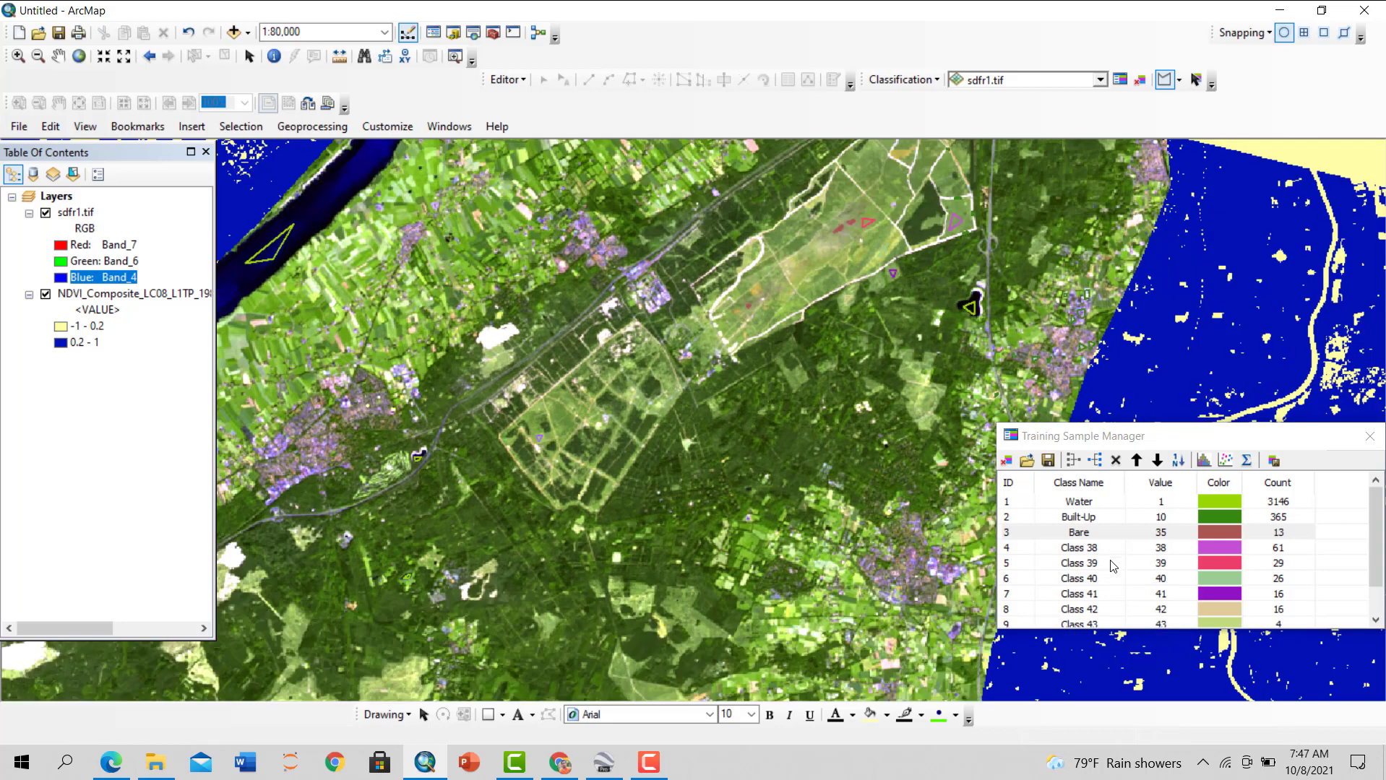
# Merge the training samples Class 38 through Class 44 into a single class
pyautogui.click(1111, 560)
pyautogui.click(1018, 518)
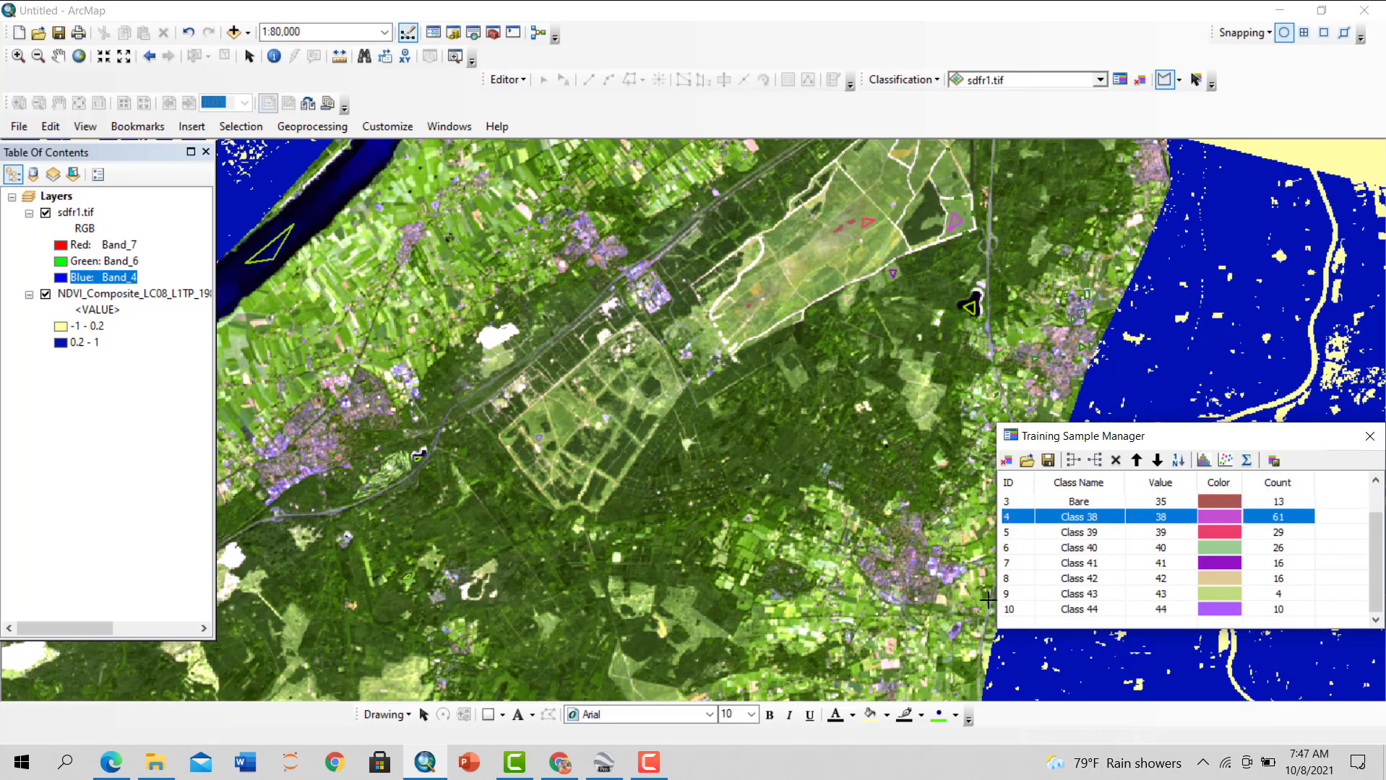
pyautogui.keyDown('shift'); pyautogui.click(1010, 612); pyautogui.keyUp('shift')
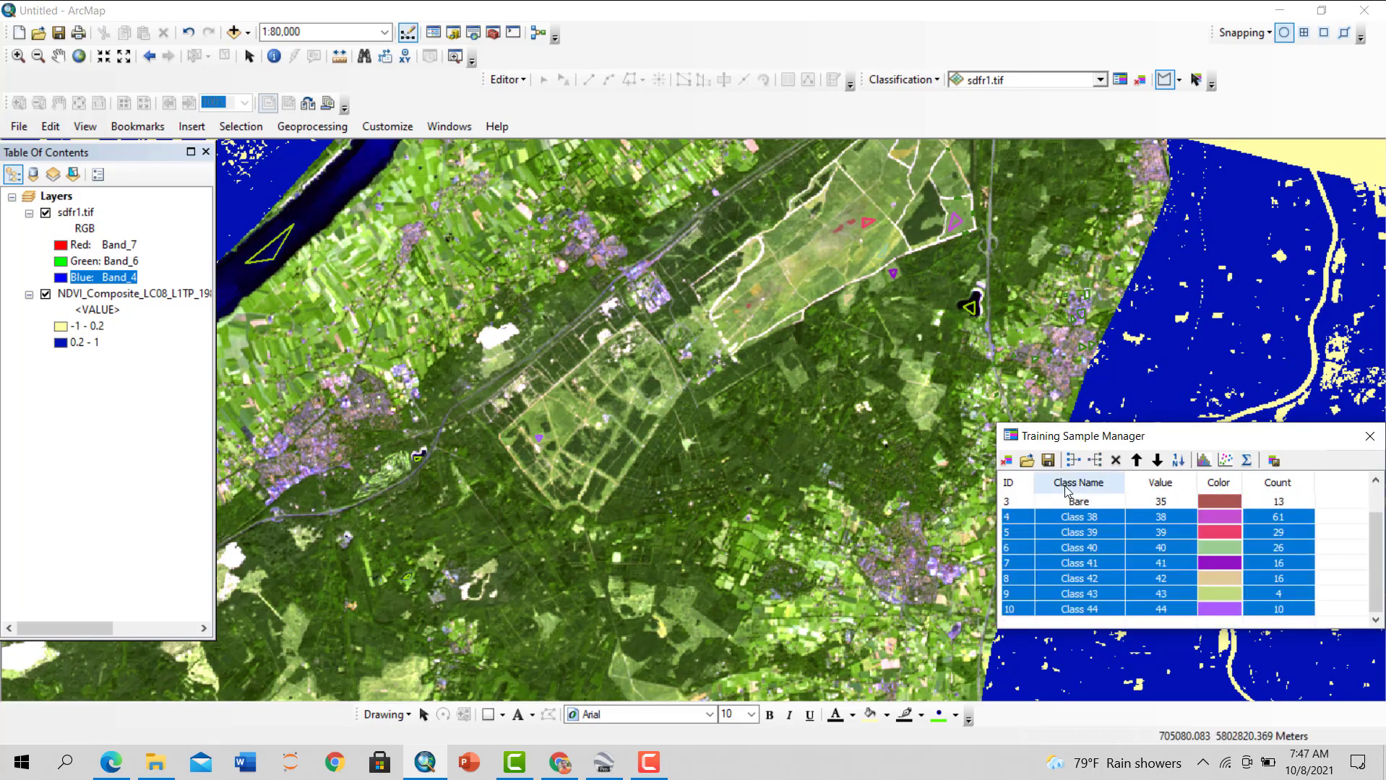
pyautogui.click(1074, 460)
# Rename the merged Class 38 as Grass_land
pyautogui.doubleClick(1079, 548)
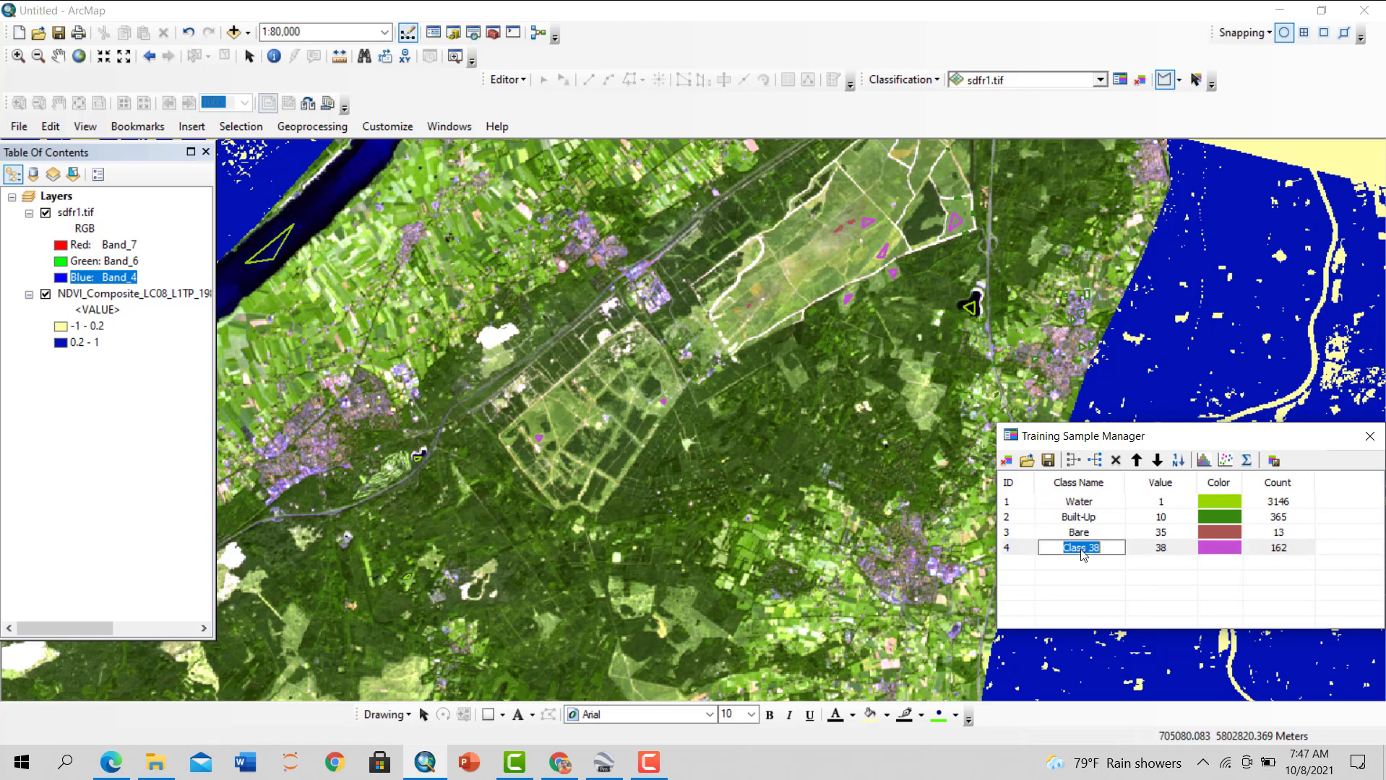
pyautogui.write('C')
pyautogui.press('Return')
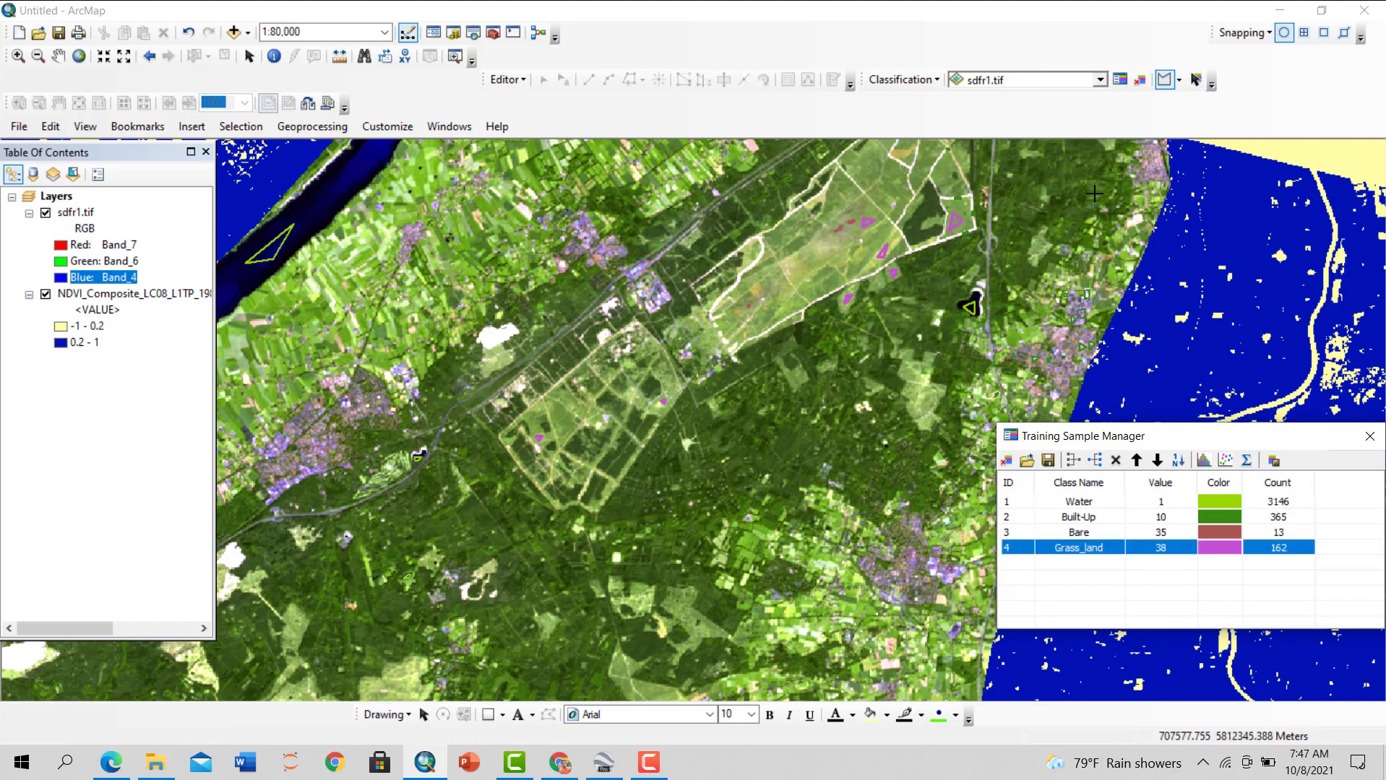
# Digitize a triangular training sample in the uniform dark-green forest south of the road-bounded area
pyautogui.scroll(5, 856, 457)
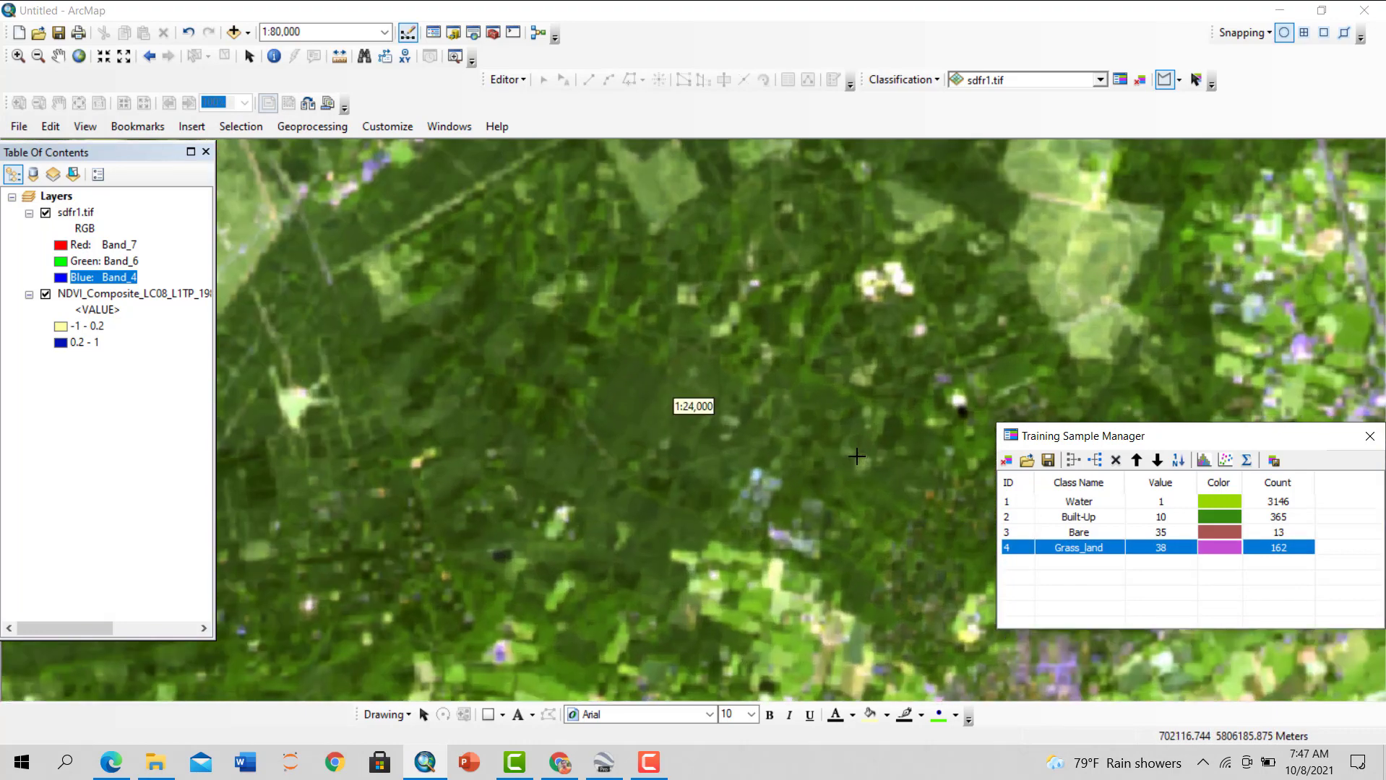
pyautogui.click(629, 380)
pyautogui.click(621, 437)
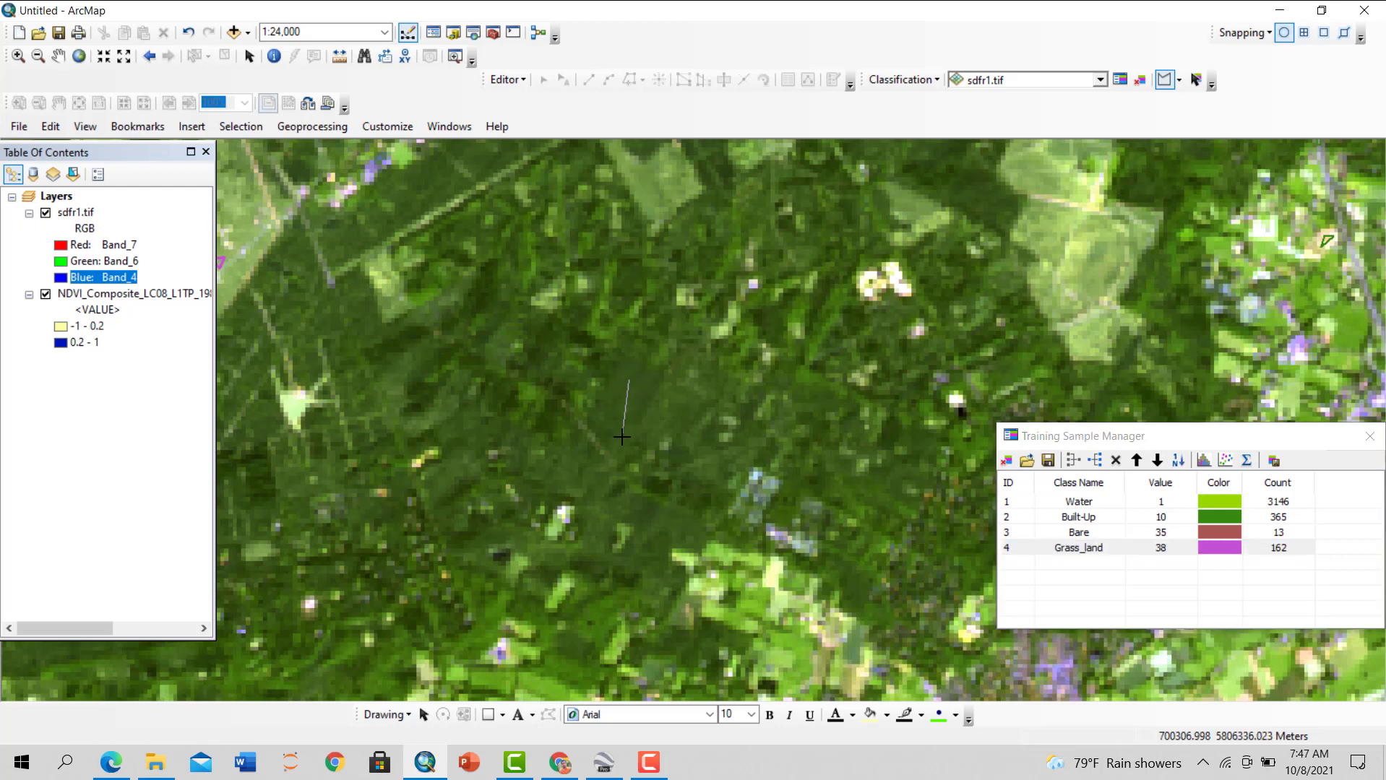
pyautogui.doubleClick(667, 390)
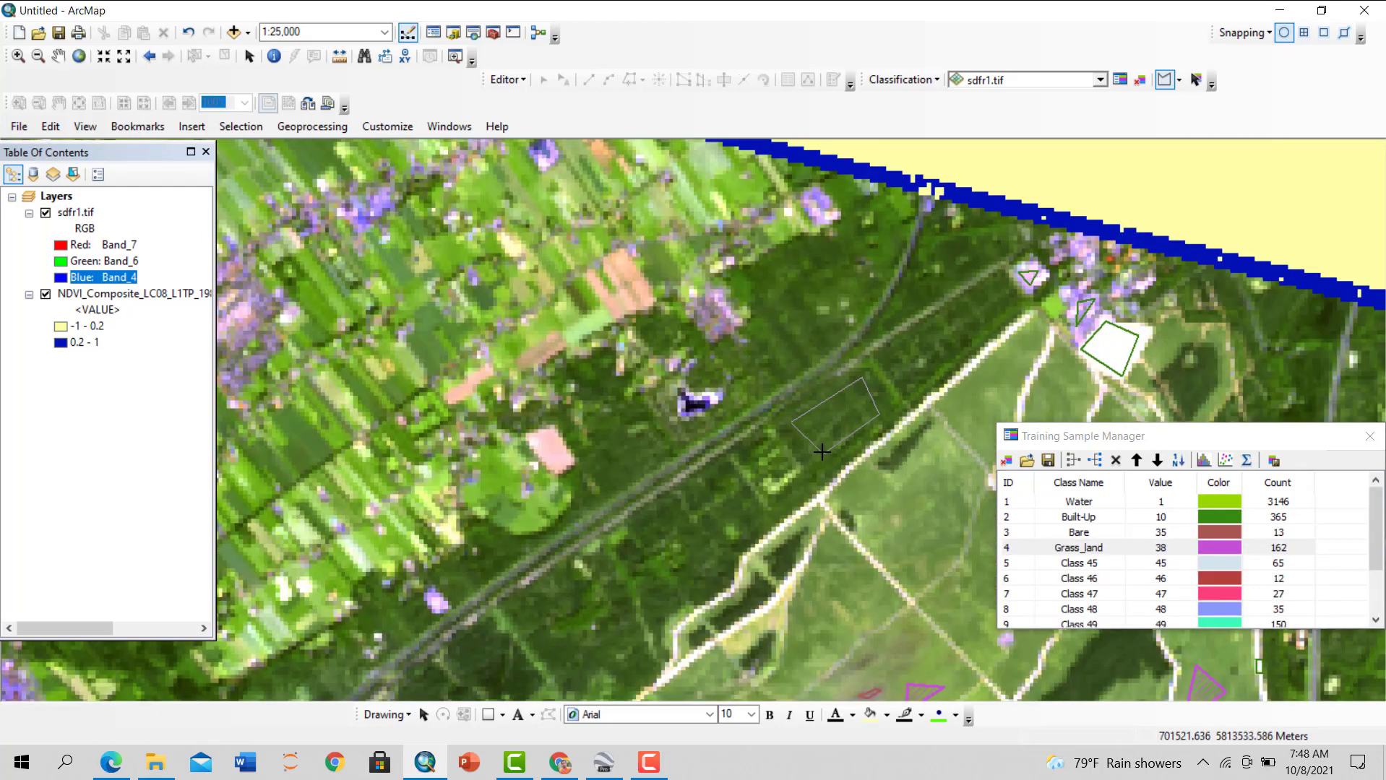
# Digitize one quadrilateral and two triangular training samples in the dark-green woodland along the grey corridor northwest of the road-bounded area
pyautogui.doubleClick(557, 598)
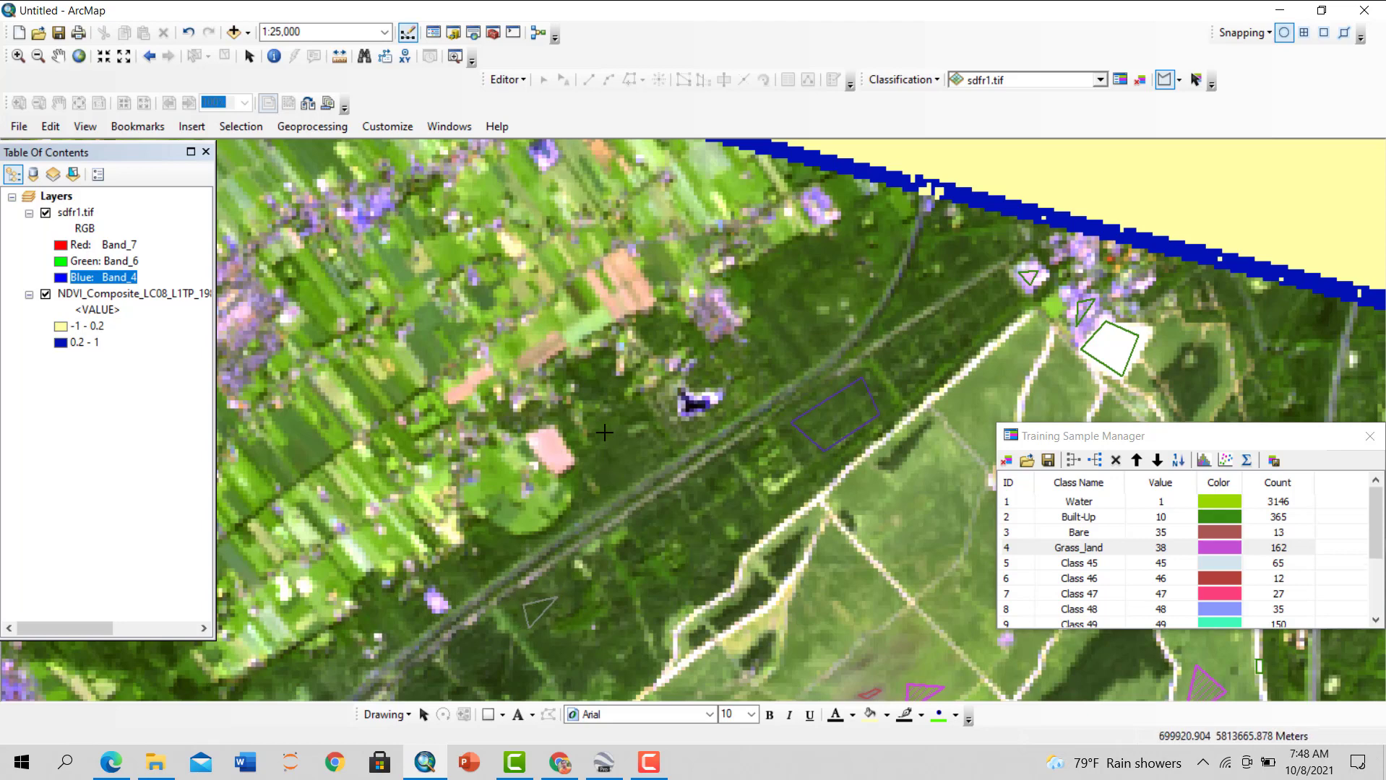
pyautogui.click(609, 481)
pyautogui.scroll(2, 524, 424)
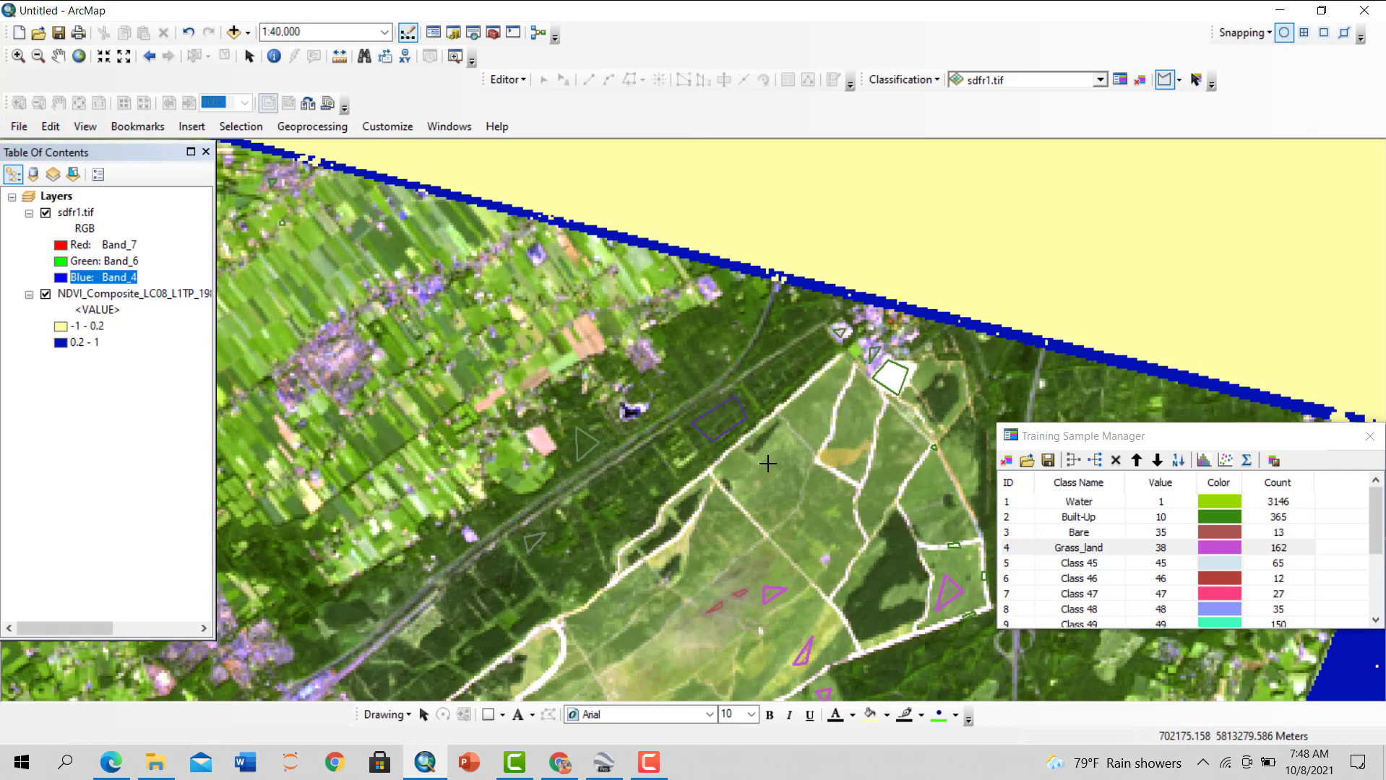
# Digitize four small training samples in the green fields between the white roads in the northern part of the road-bounded area
pyautogui.scroll(-2, 796, 496)
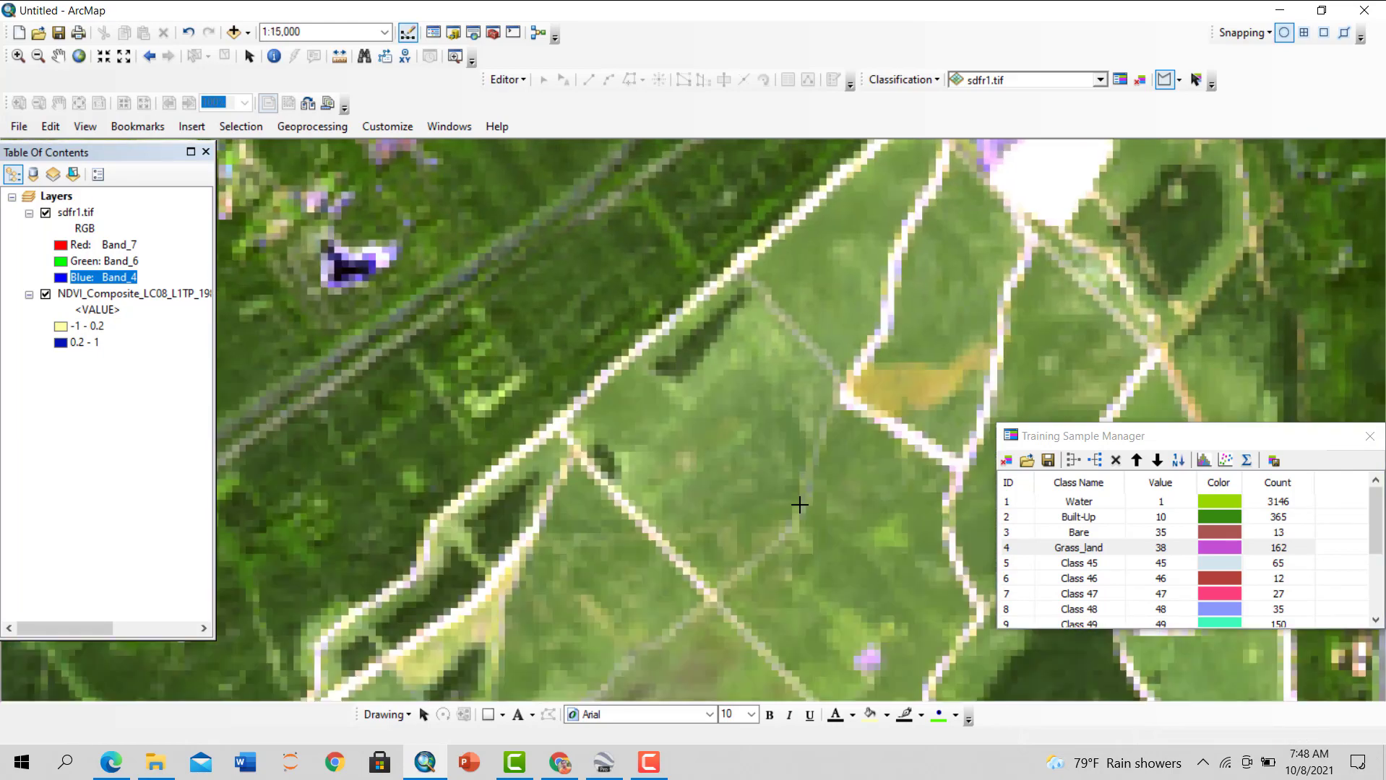
pyautogui.scroll(1, 660, 480)
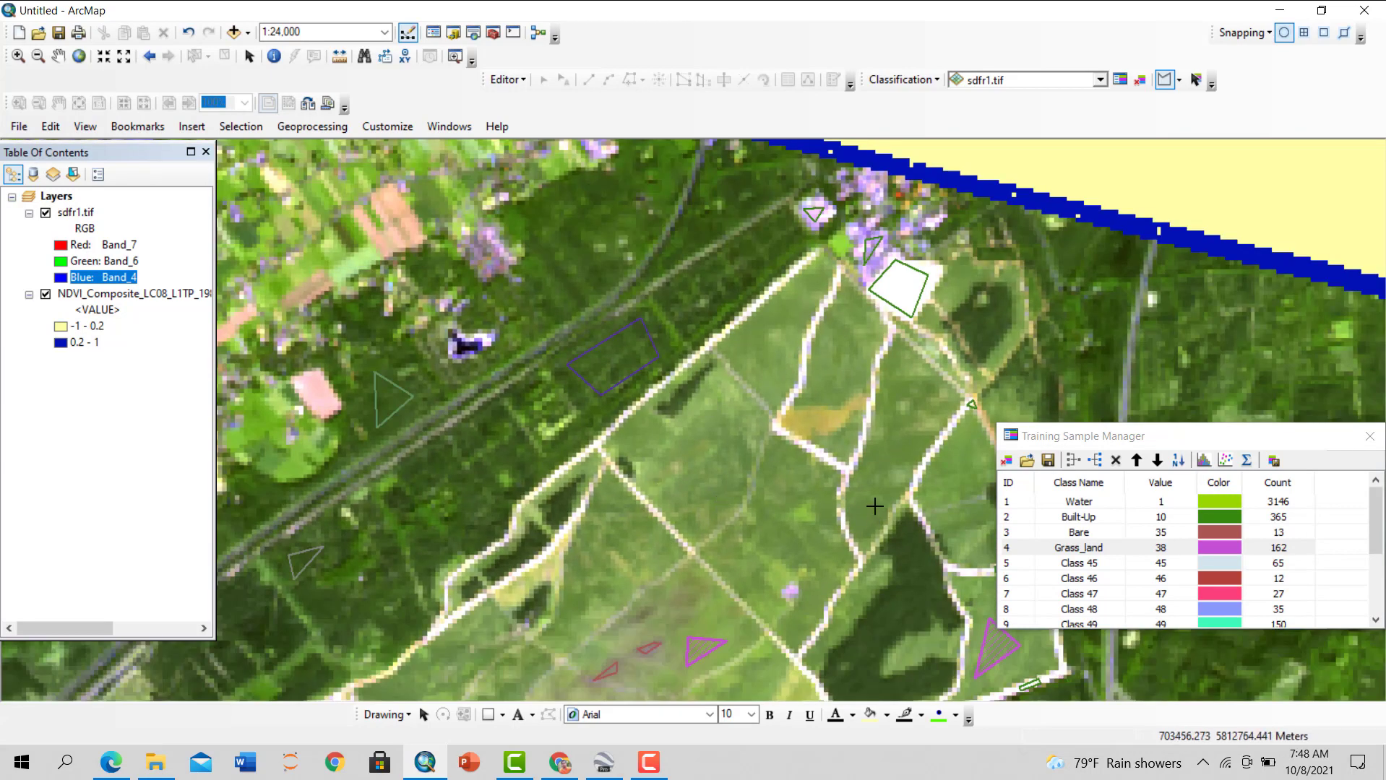
pyautogui.scroll(-3, 875, 503)
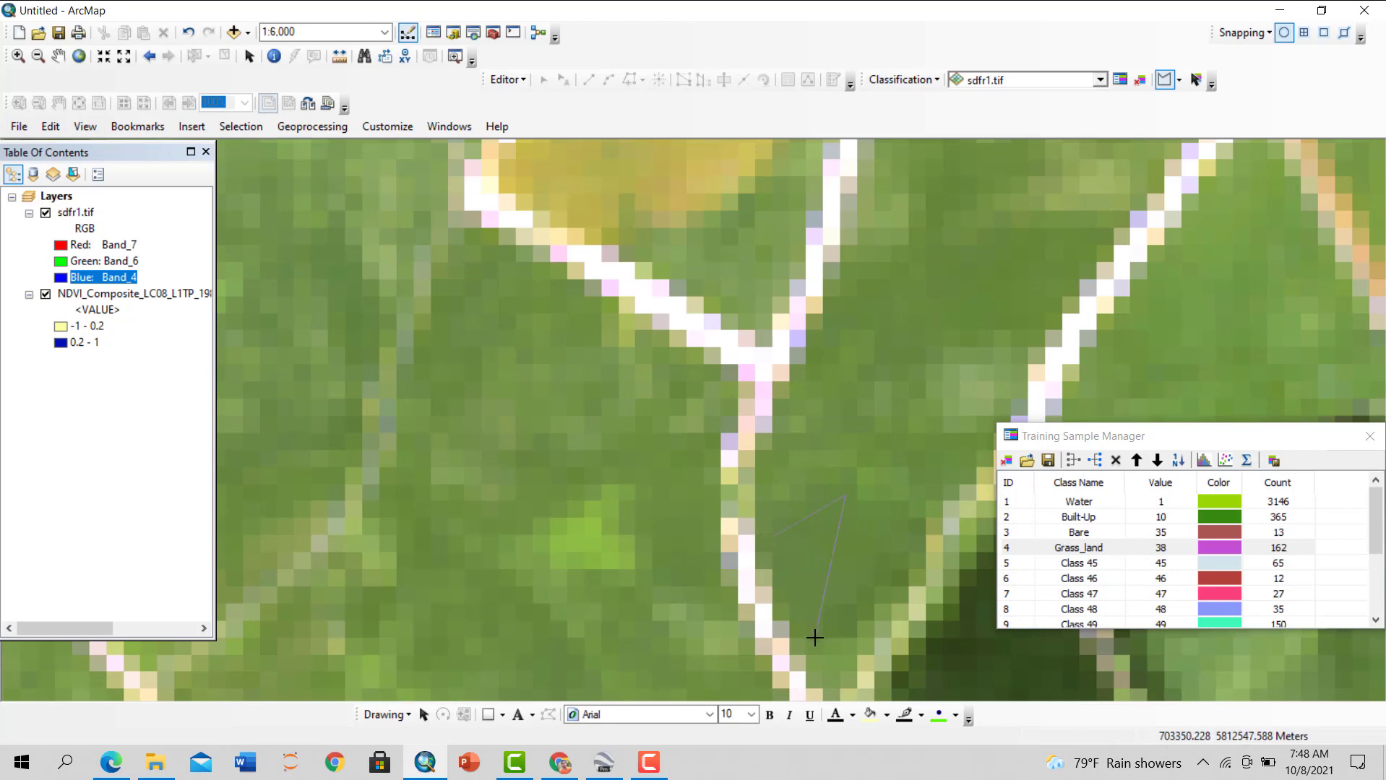
pyautogui.scroll(4, 687, 331)
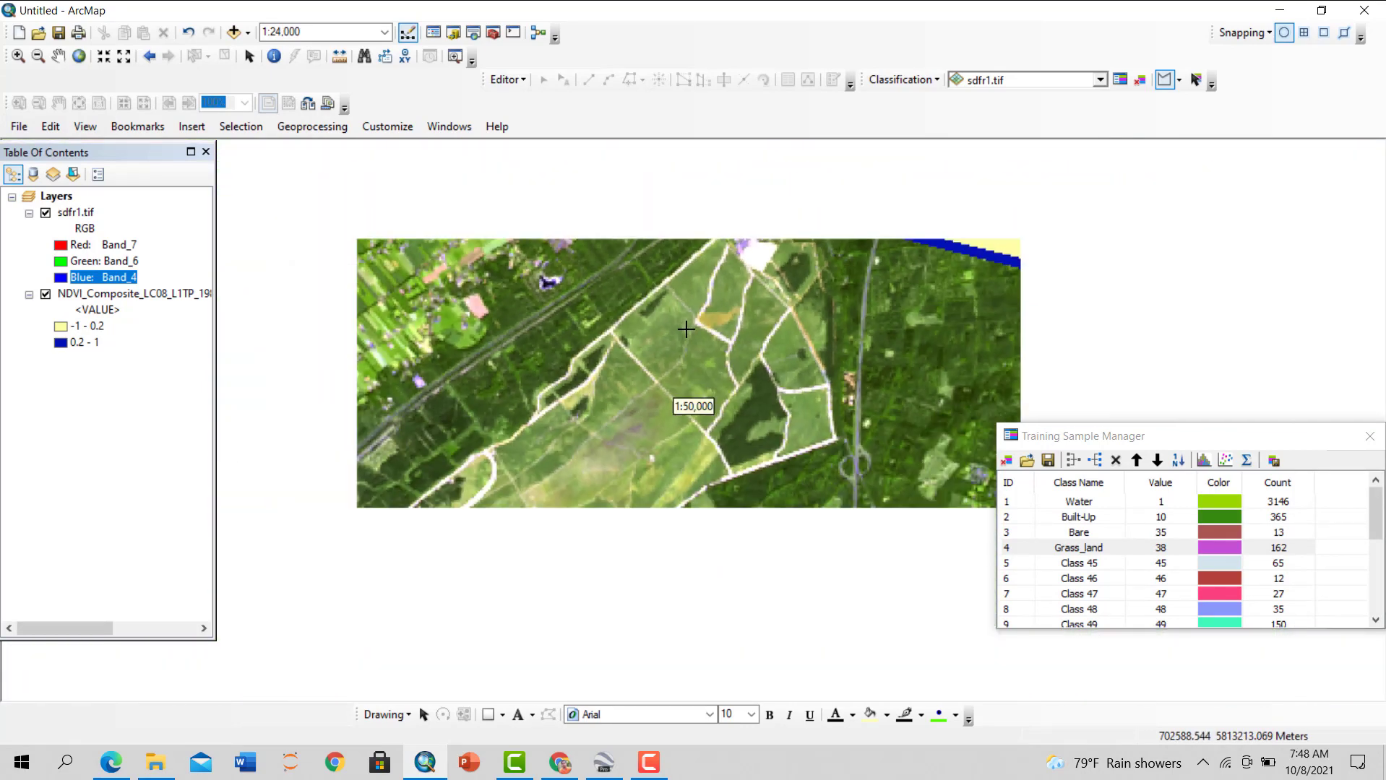
pyautogui.scroll(1, 686, 330)
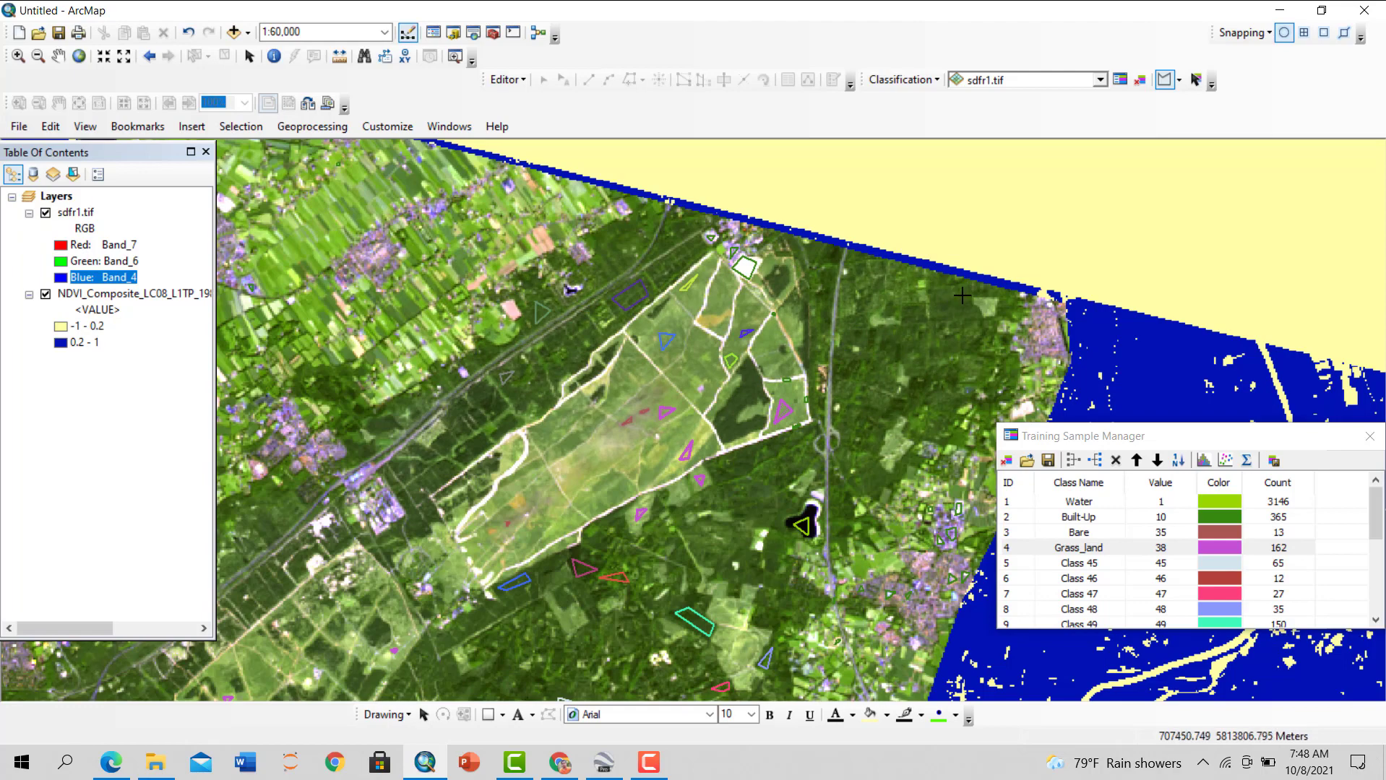
# Digitize a triangular training sample in the dark-green forest to the east, just south of the image's northern edge
pyautogui.click(943, 294)
pyautogui.click(947, 323)
pyautogui.doubleClick(963, 310)
pyautogui.scroll(1, 744, 390)
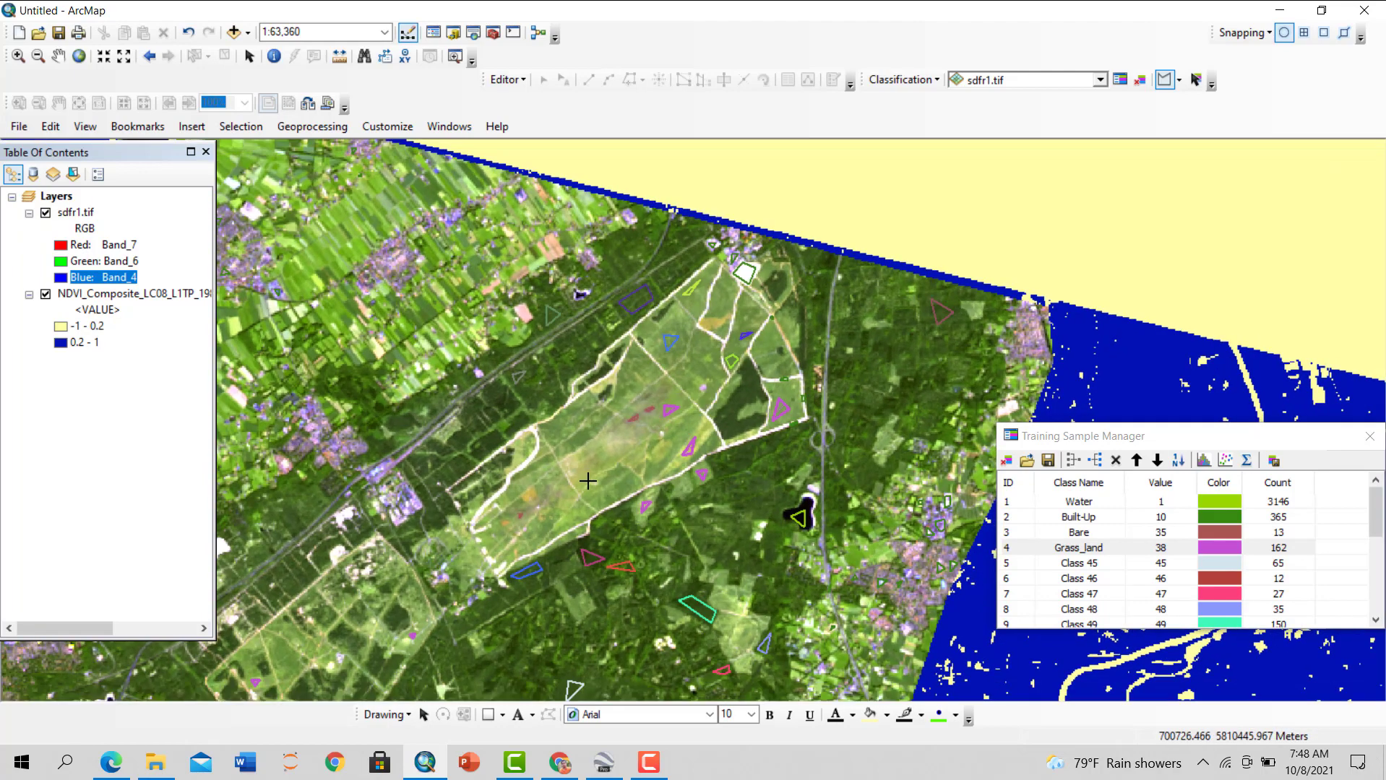
# Merge the training samples Class 45 through Class 60 into a single class
pyautogui.moveTo(629, 574); pyautogui.dragTo(723, 499)
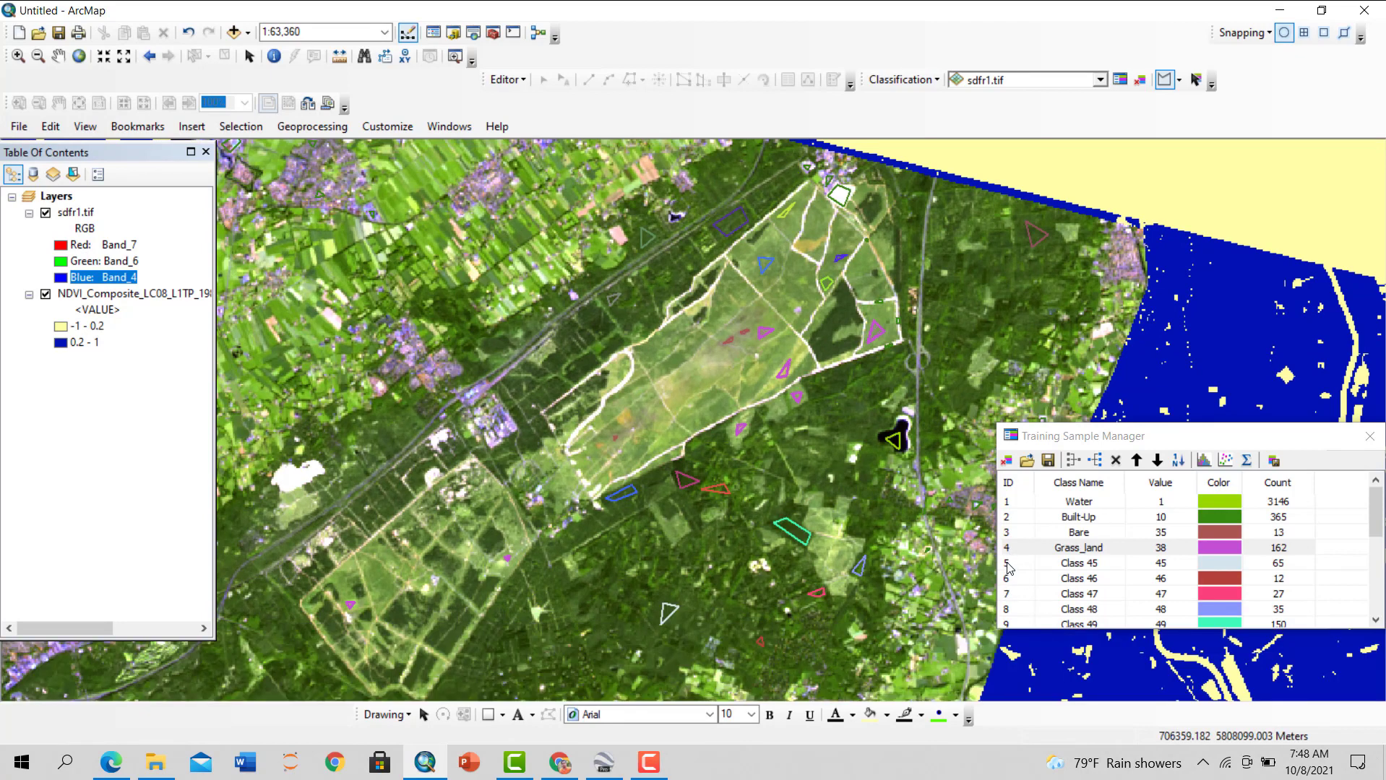
pyautogui.scroll(-4, 1010, 567)
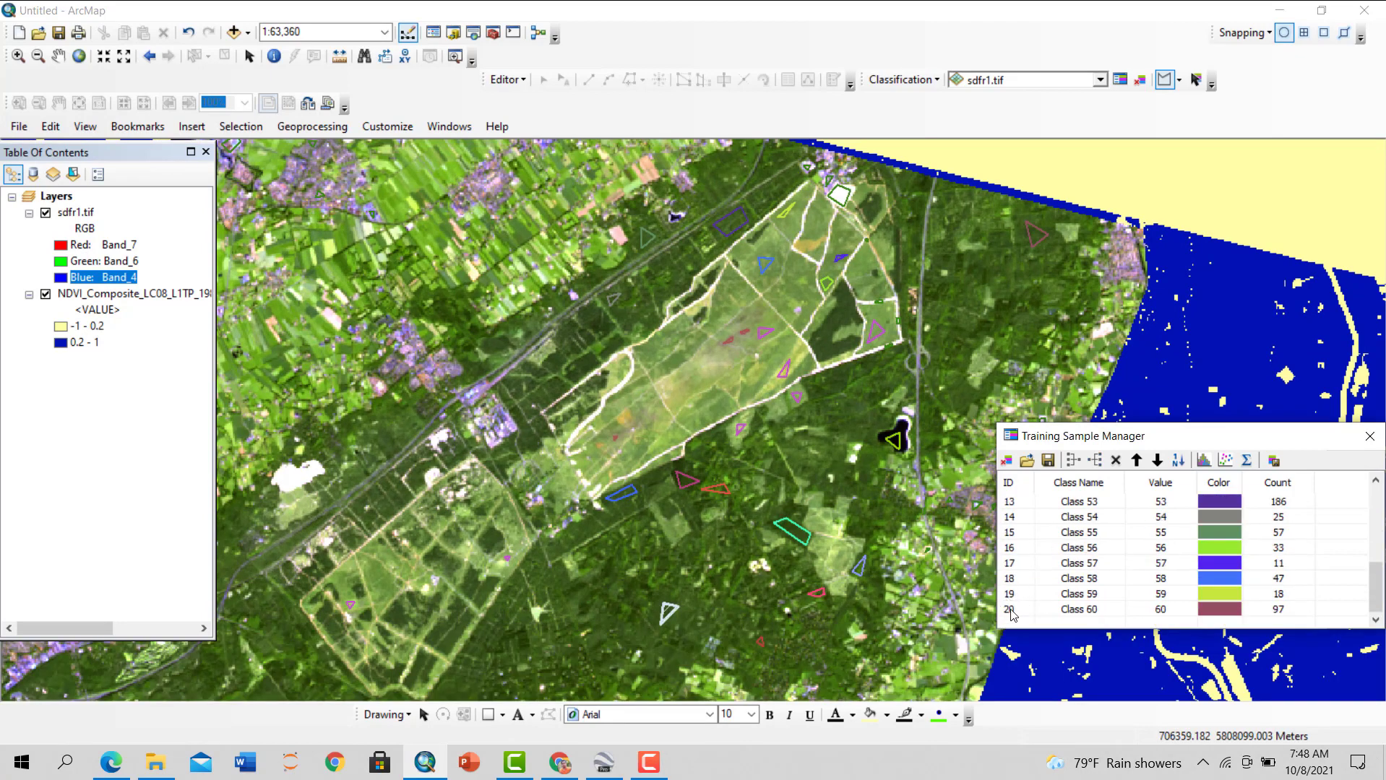
pyautogui.click(1010, 611)
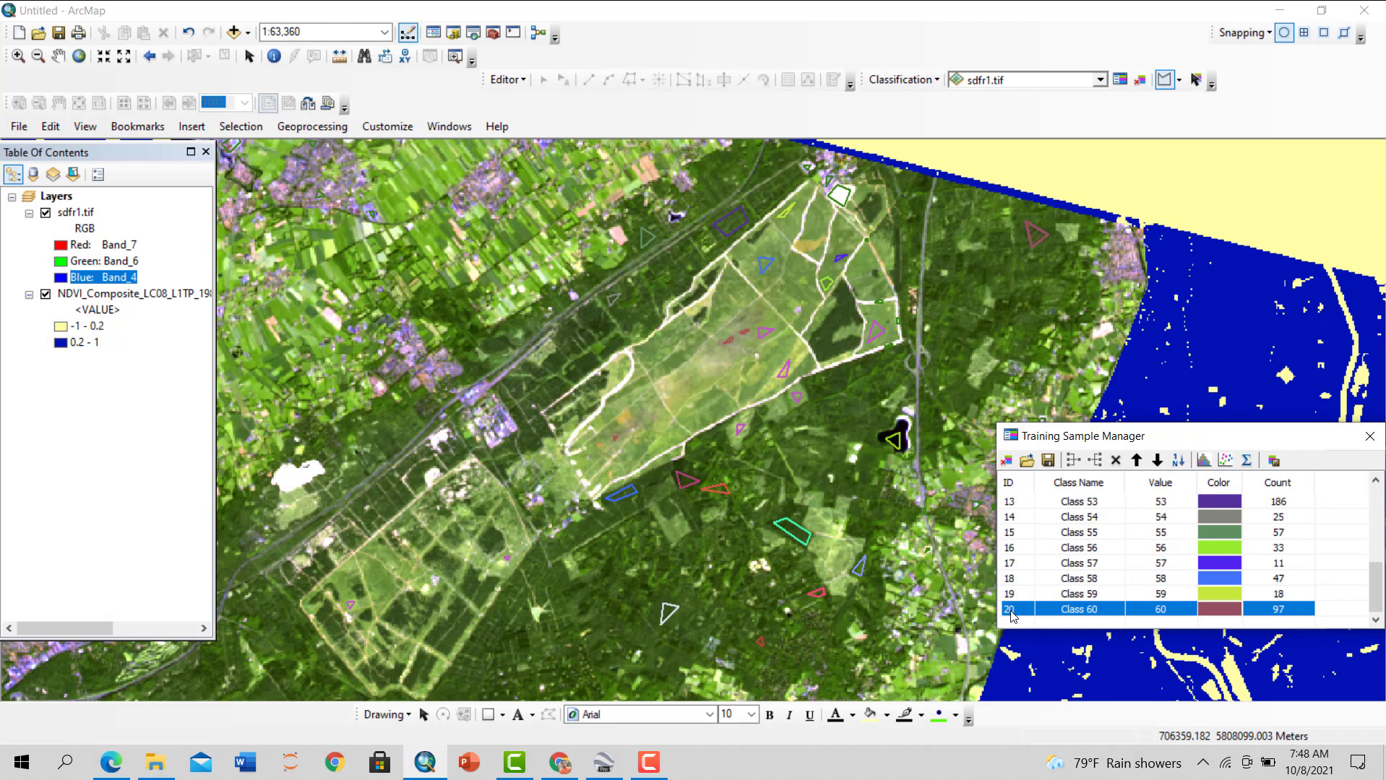
pyautogui.keyDown('shift'); pyautogui.click(1011, 502); pyautogui.keyUp('shift')
pyautogui.click(1073, 461)
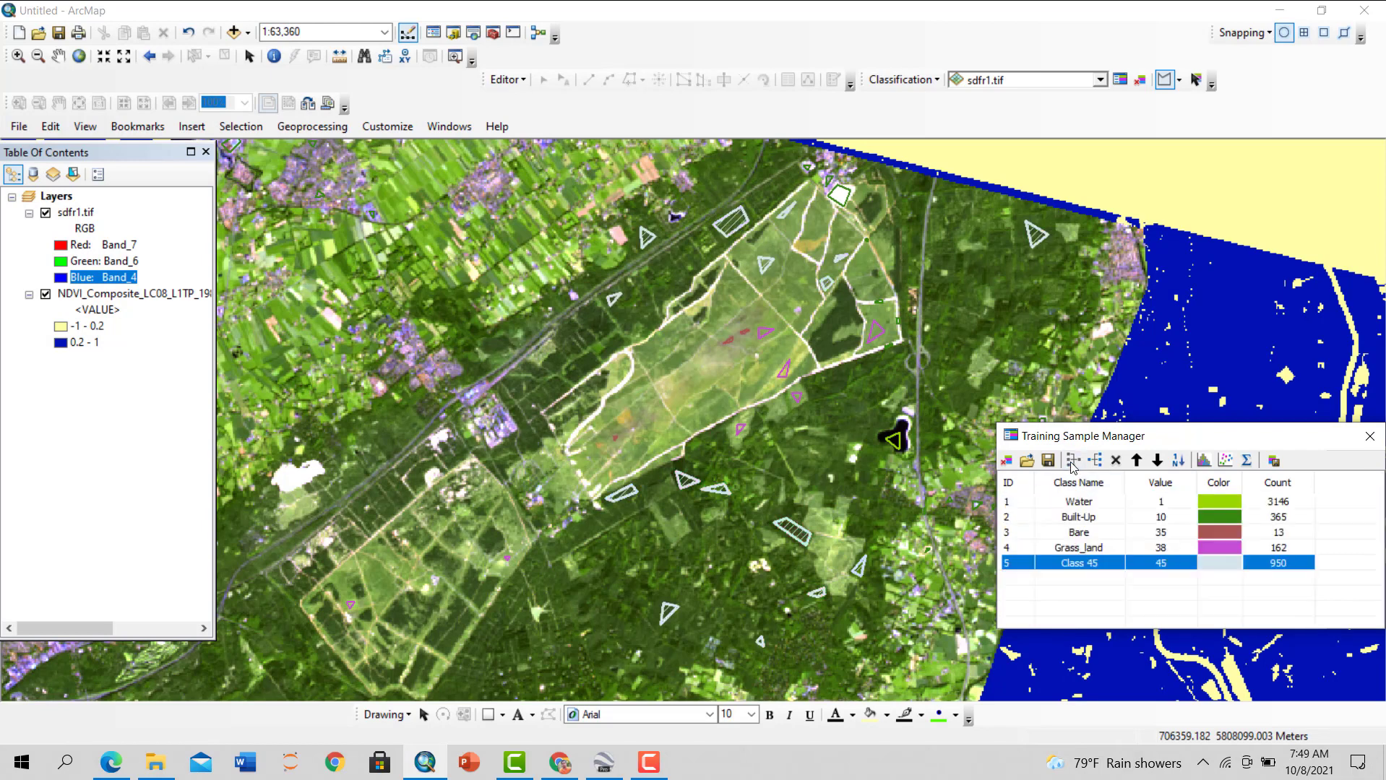
# Rename the merged Class 45 as Woodland
pyautogui.click(1079, 563)
pyautogui.write('N')
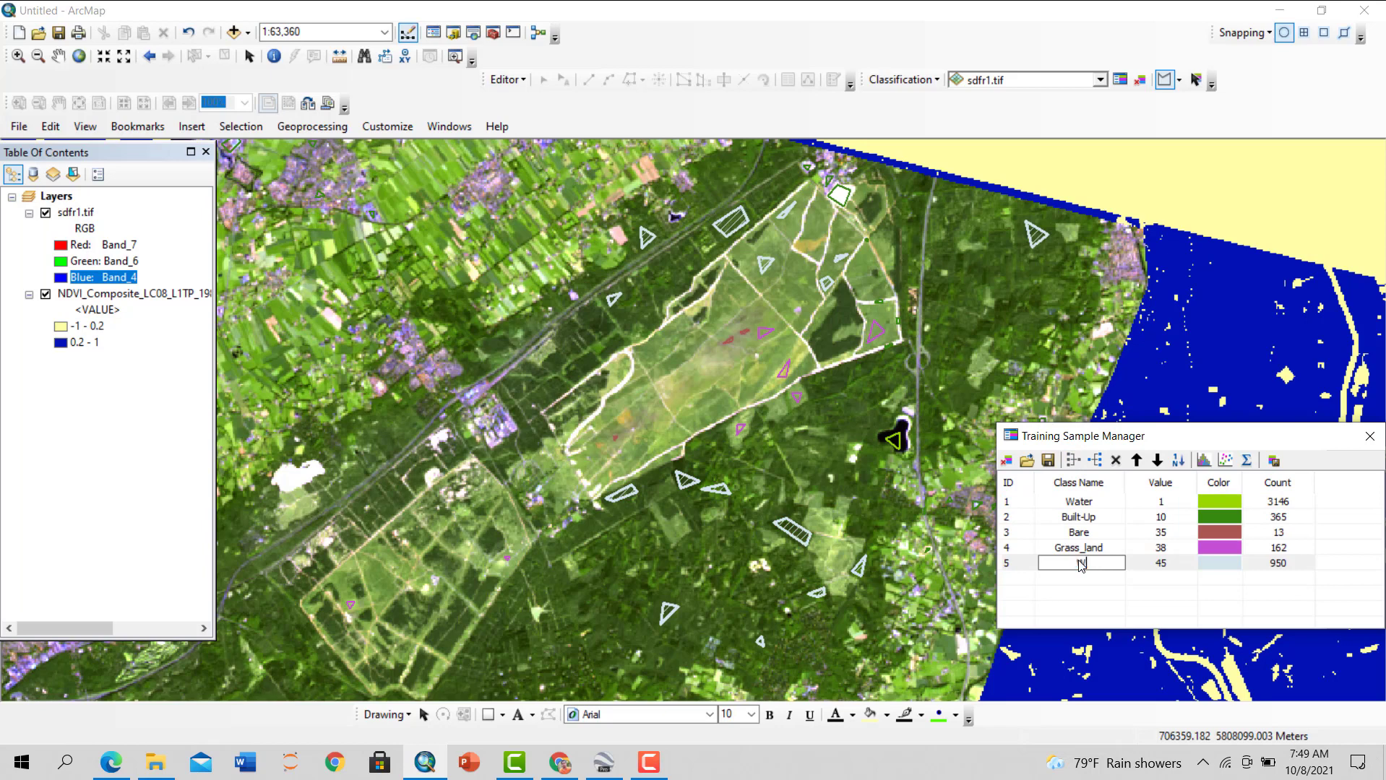
pyautogui.write('oodland')
pyautogui.press('Return')
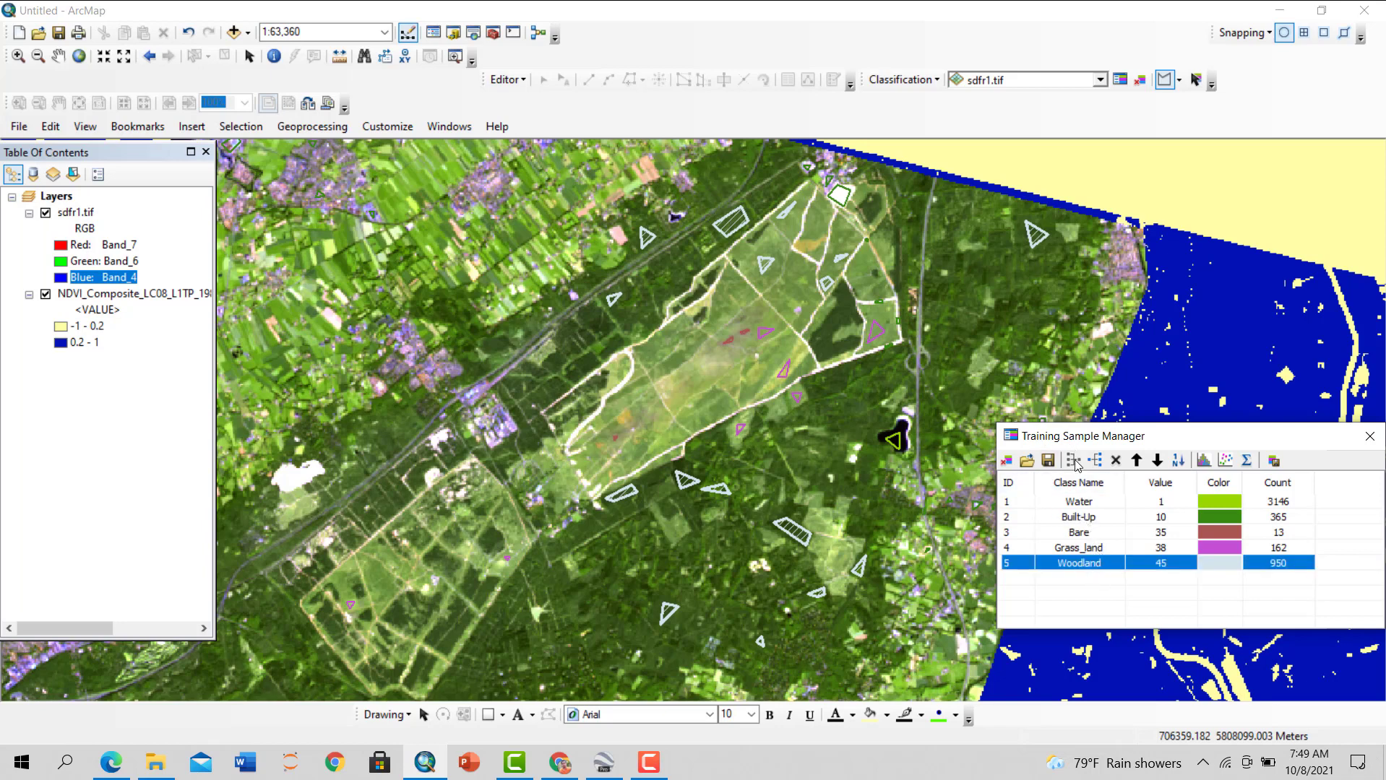
pyautogui.click(1074, 587)
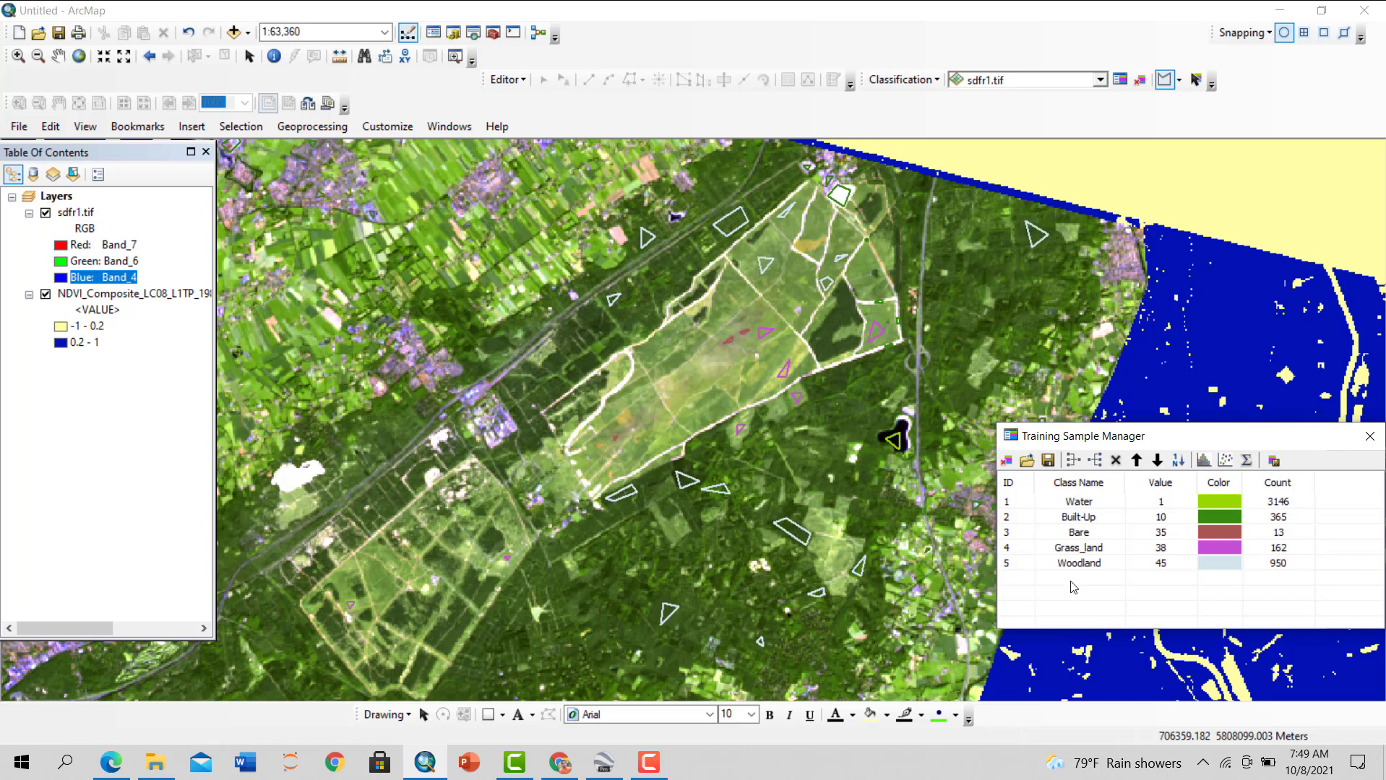
# Digitize small polygon training samples in the farmland between the river and the forest, south of the image's northern edge
pyautogui.click(1171, 81)
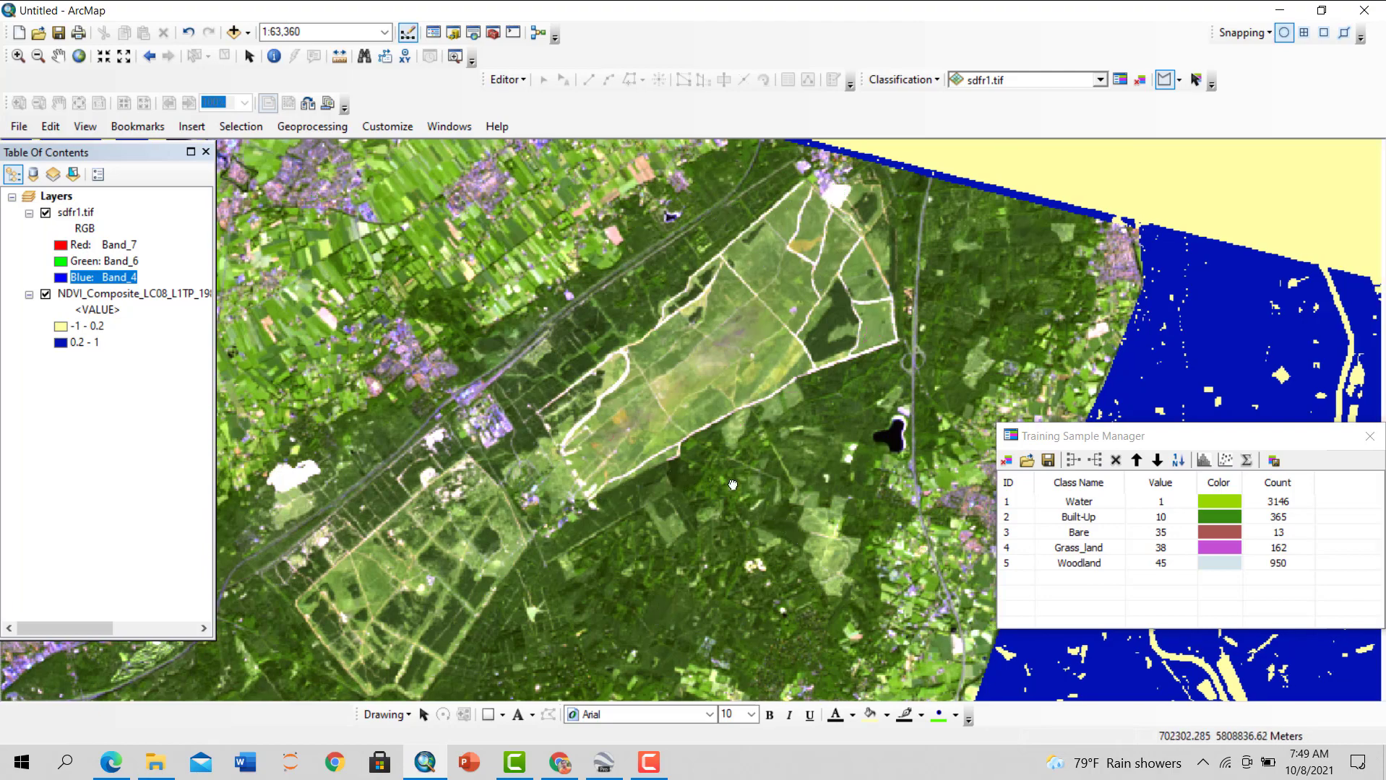
pyautogui.scroll(-2, 782, 410)
pyautogui.scroll(-3, 782, 410)
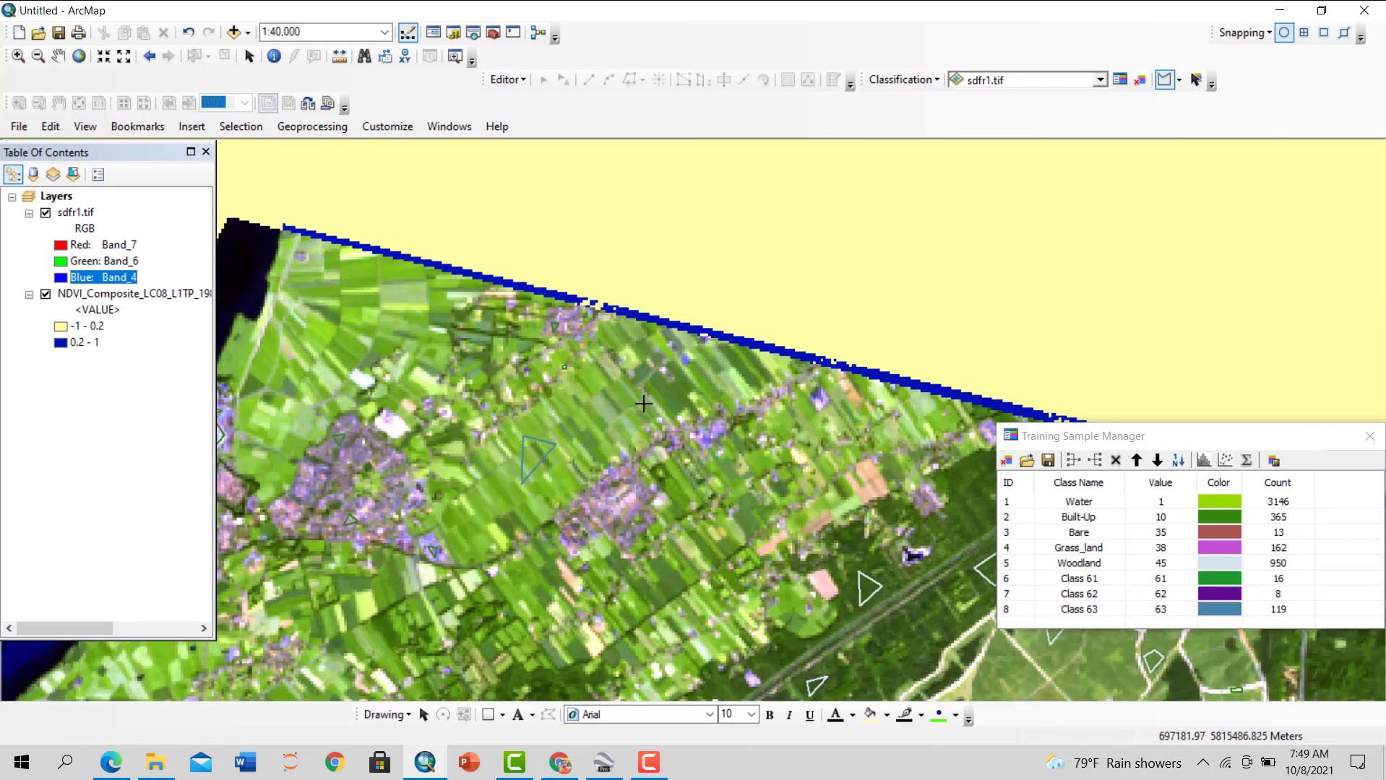
pyautogui.doubleClick(680, 406)
pyautogui.click(485, 509)
pyautogui.click(508, 490)
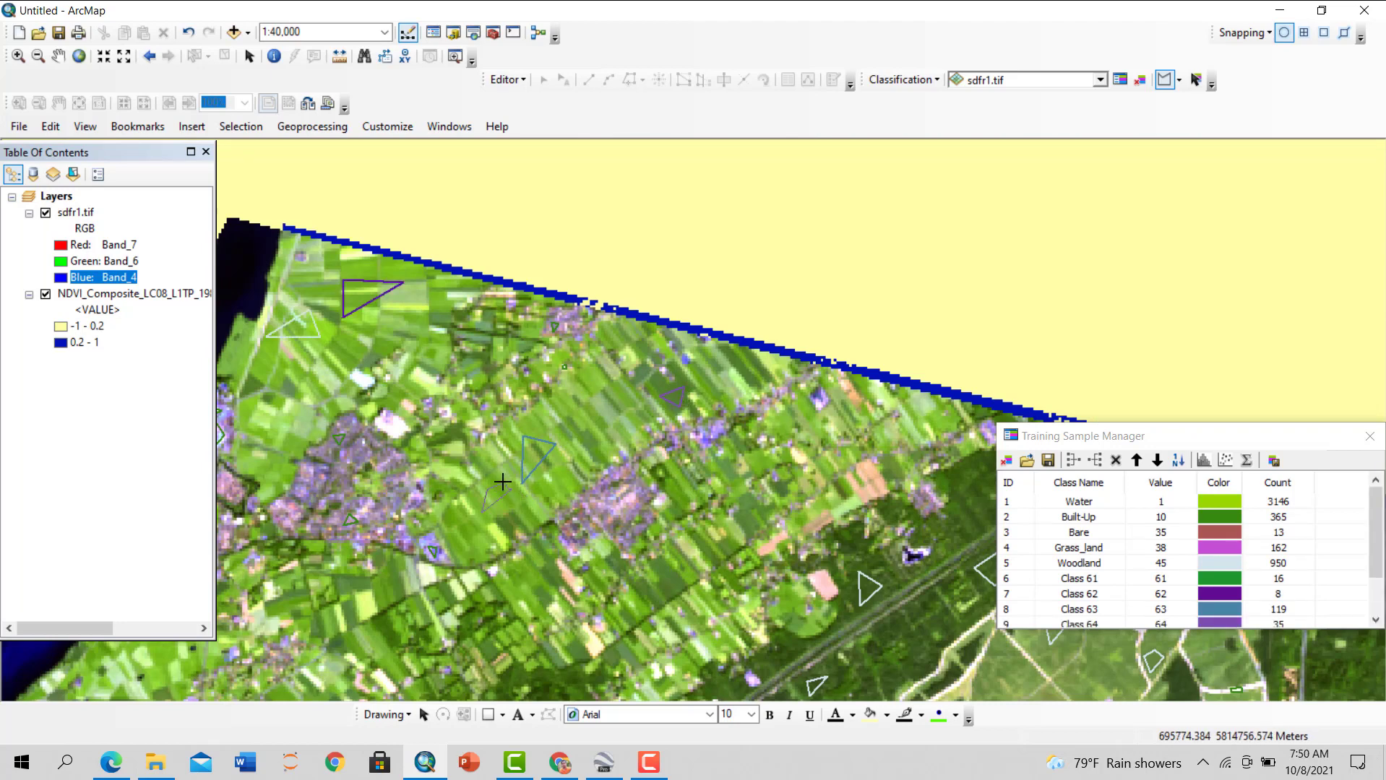
pyautogui.doubleClick(502, 482)
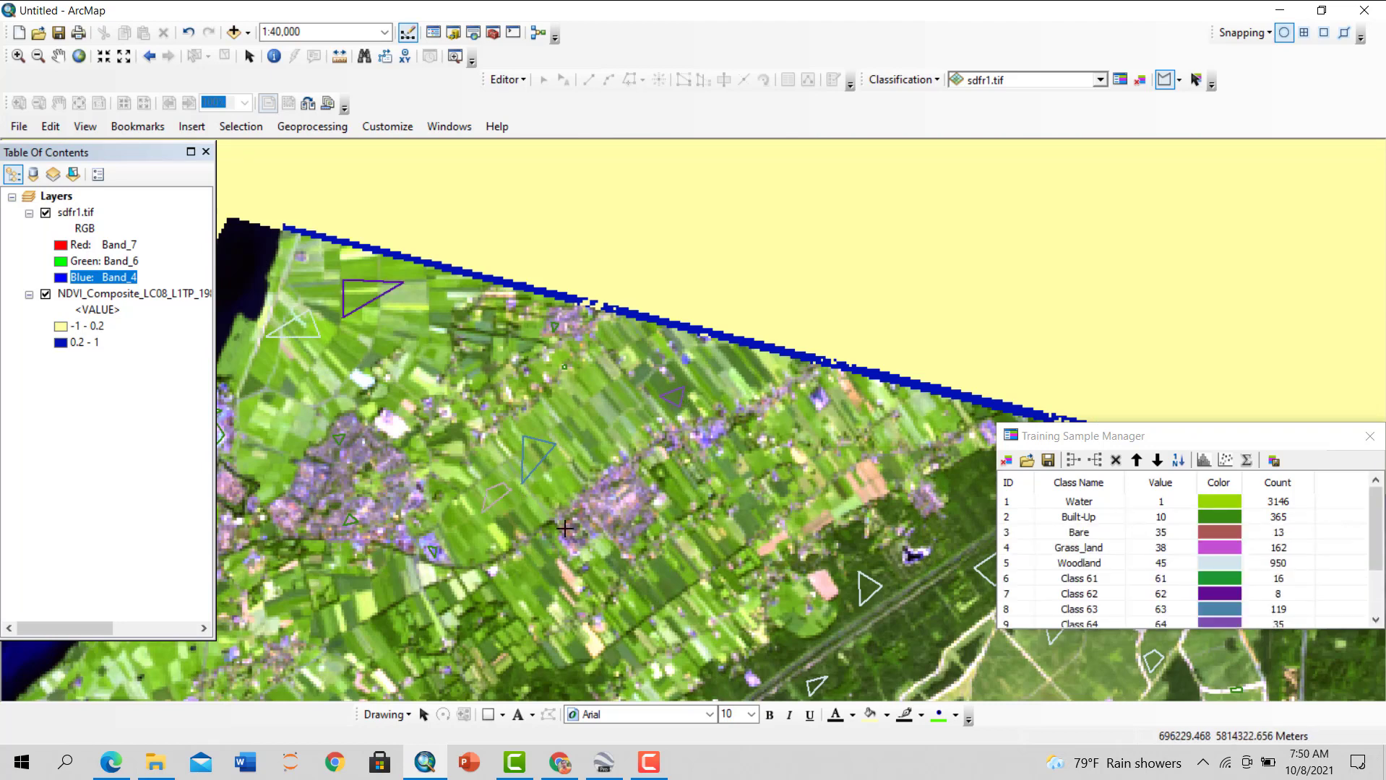
pyautogui.click(653, 597)
pyautogui.click(672, 594)
pyautogui.doubleClick(663, 576)
pyautogui.scroll(2, 759, 528)
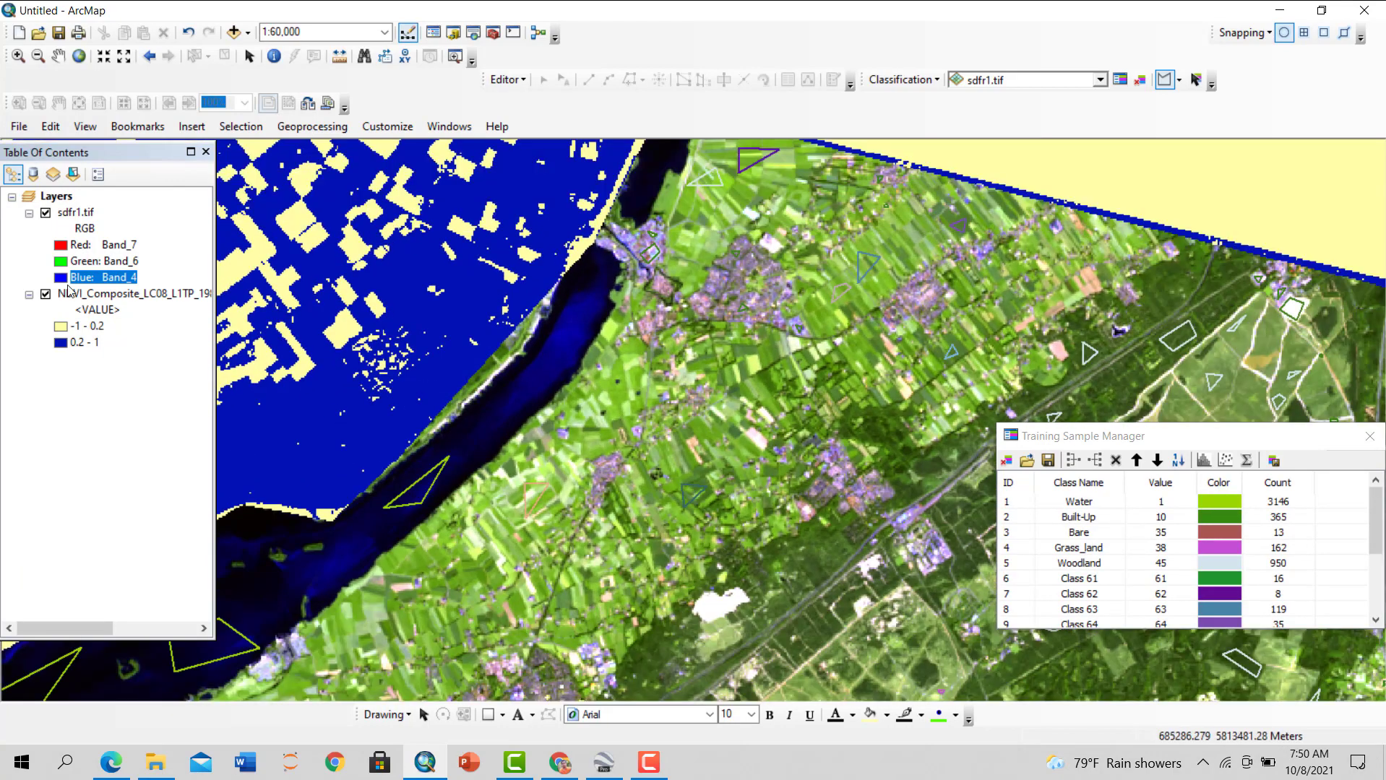
# Merge the farmland training samples from Class 61 onward into one class and rename it Cropland
pyautogui.click(45, 214)
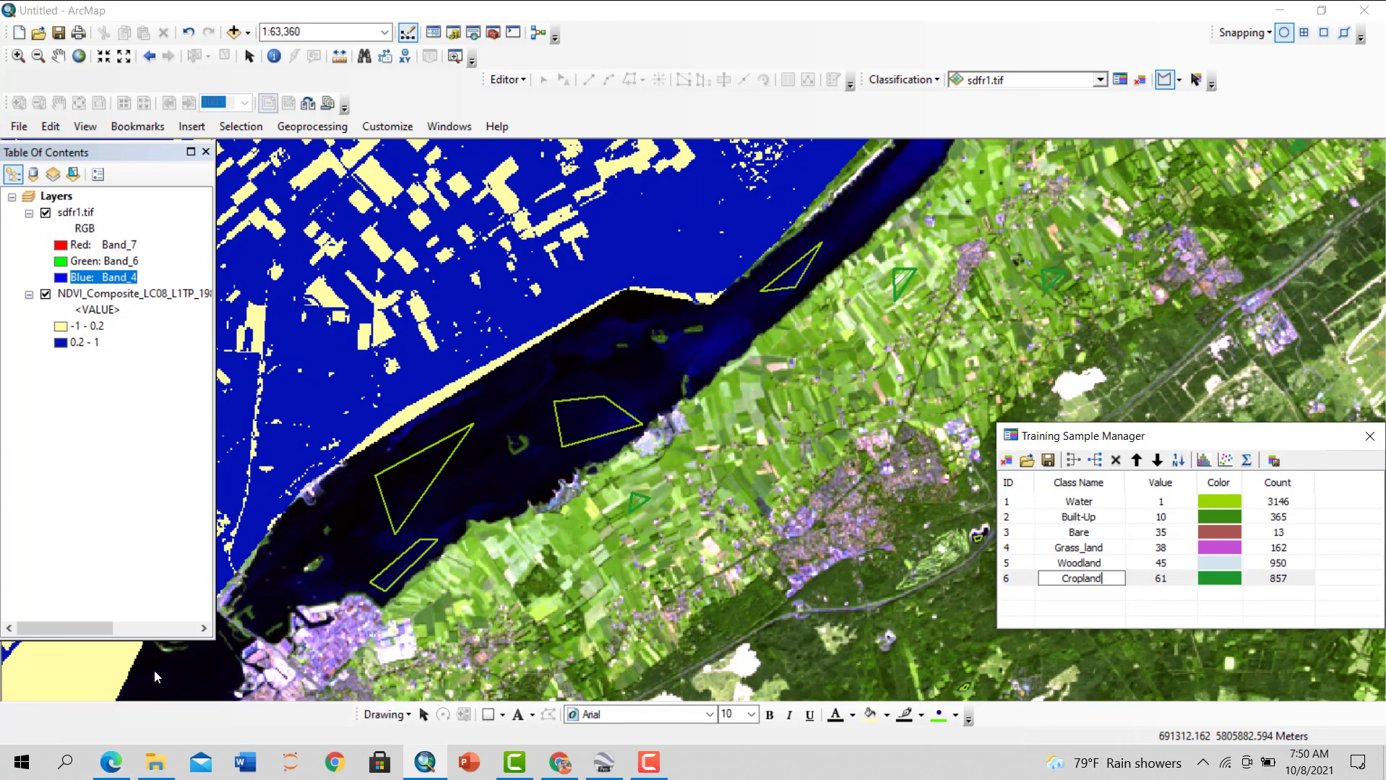
pyautogui.press('Return')
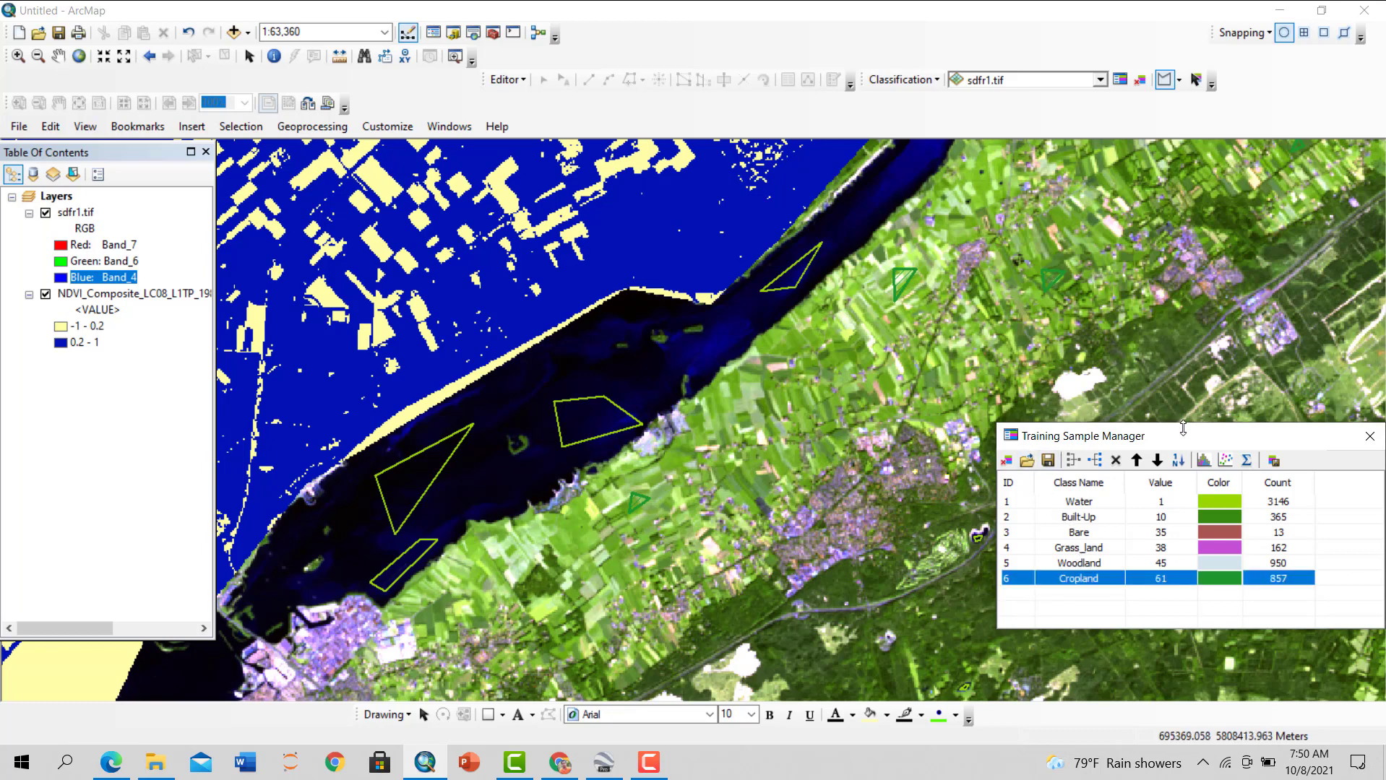
# Create a signature file named sig on the Desktop from the training samples
pyautogui.moveTo(1185, 438); pyautogui.dragTo(863, 209)
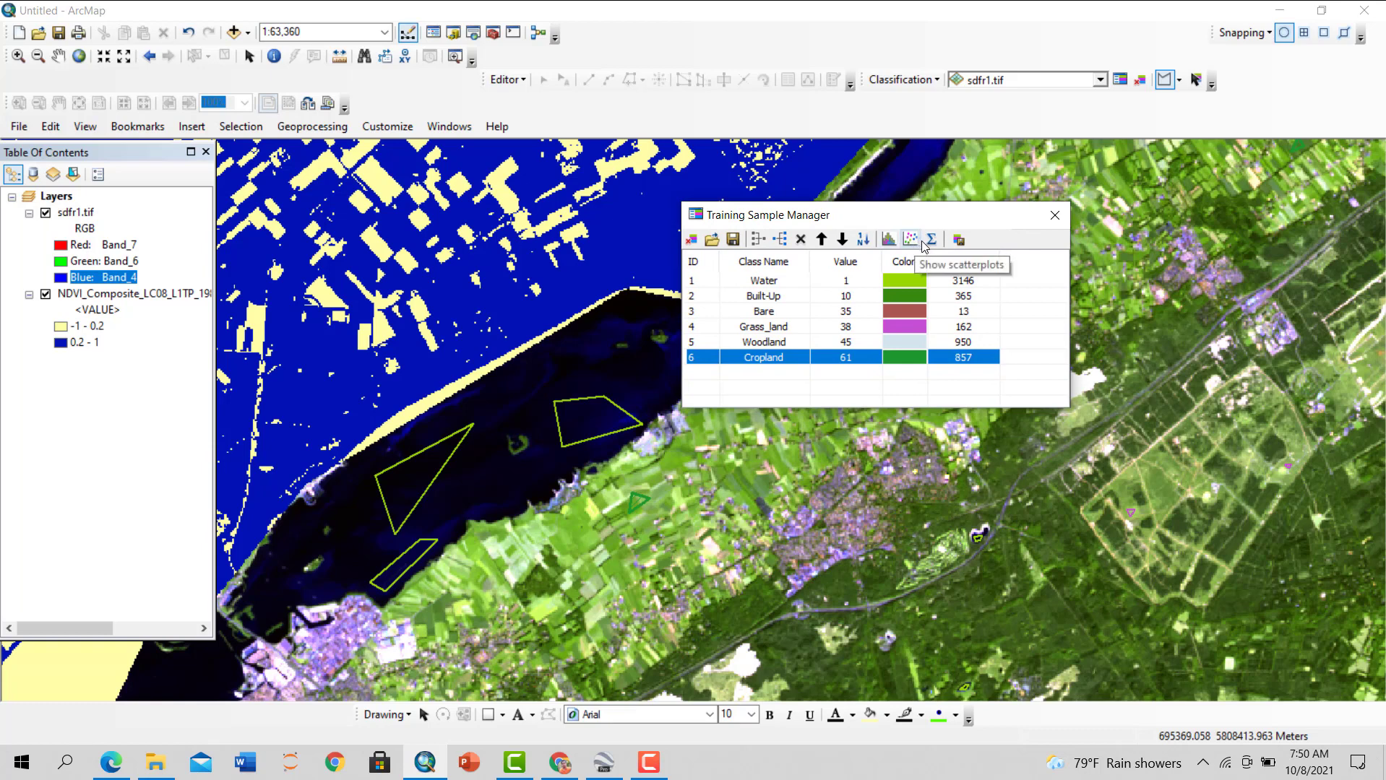
pyautogui.click(959, 240)
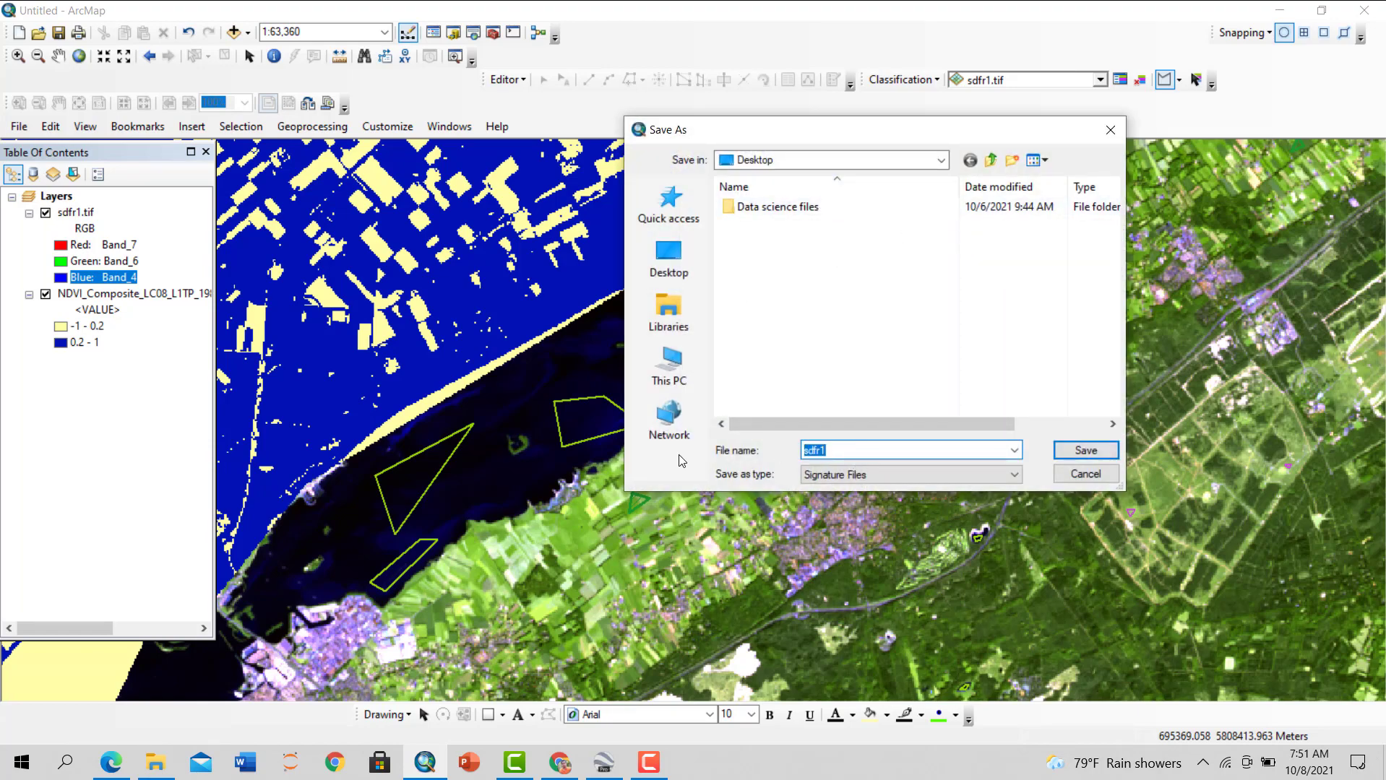
pyautogui.write('sig')
pyautogui.click(1084, 450)
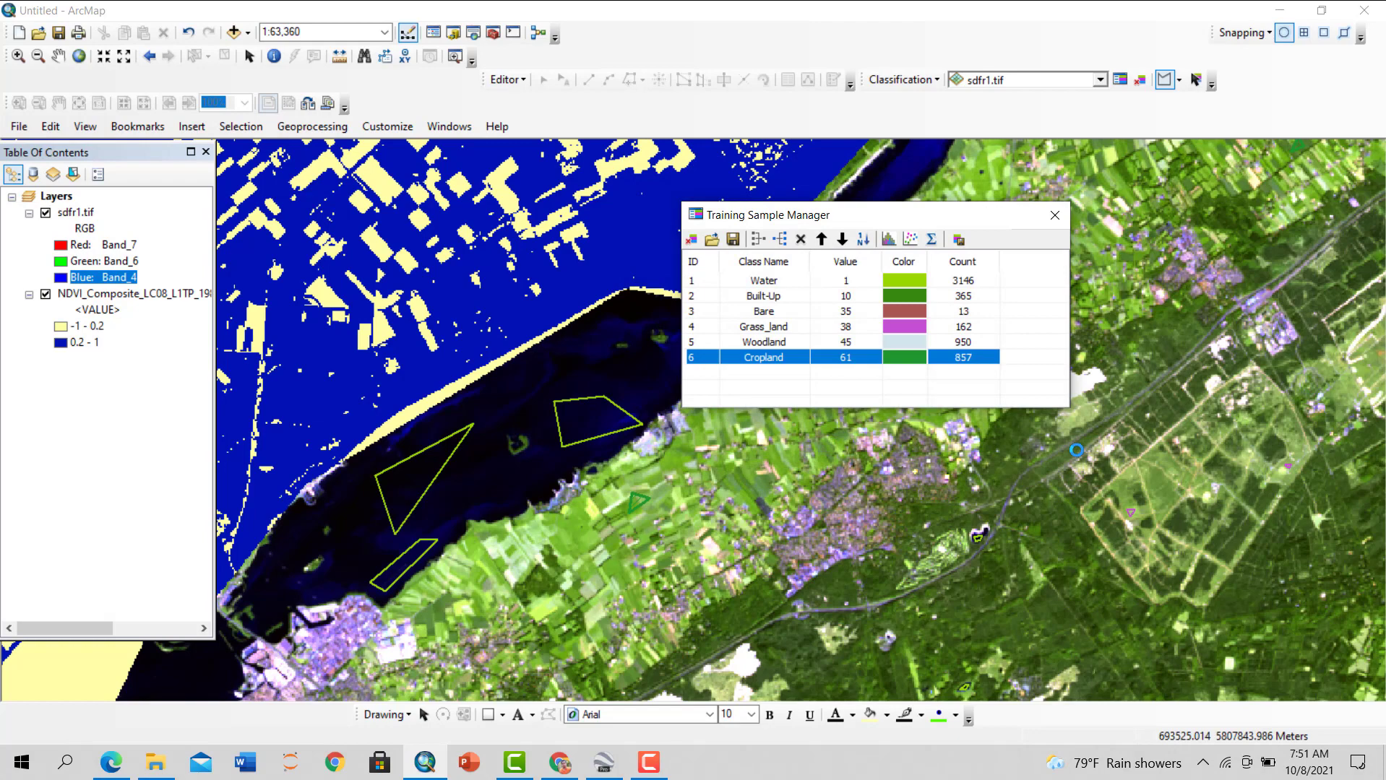
# Clear the Training Sample Manager from the map's centre and open Maximum Likelihood Classification for sdfr1.tif
pyautogui.moveTo(951, 217); pyautogui.dragTo(594, 518)
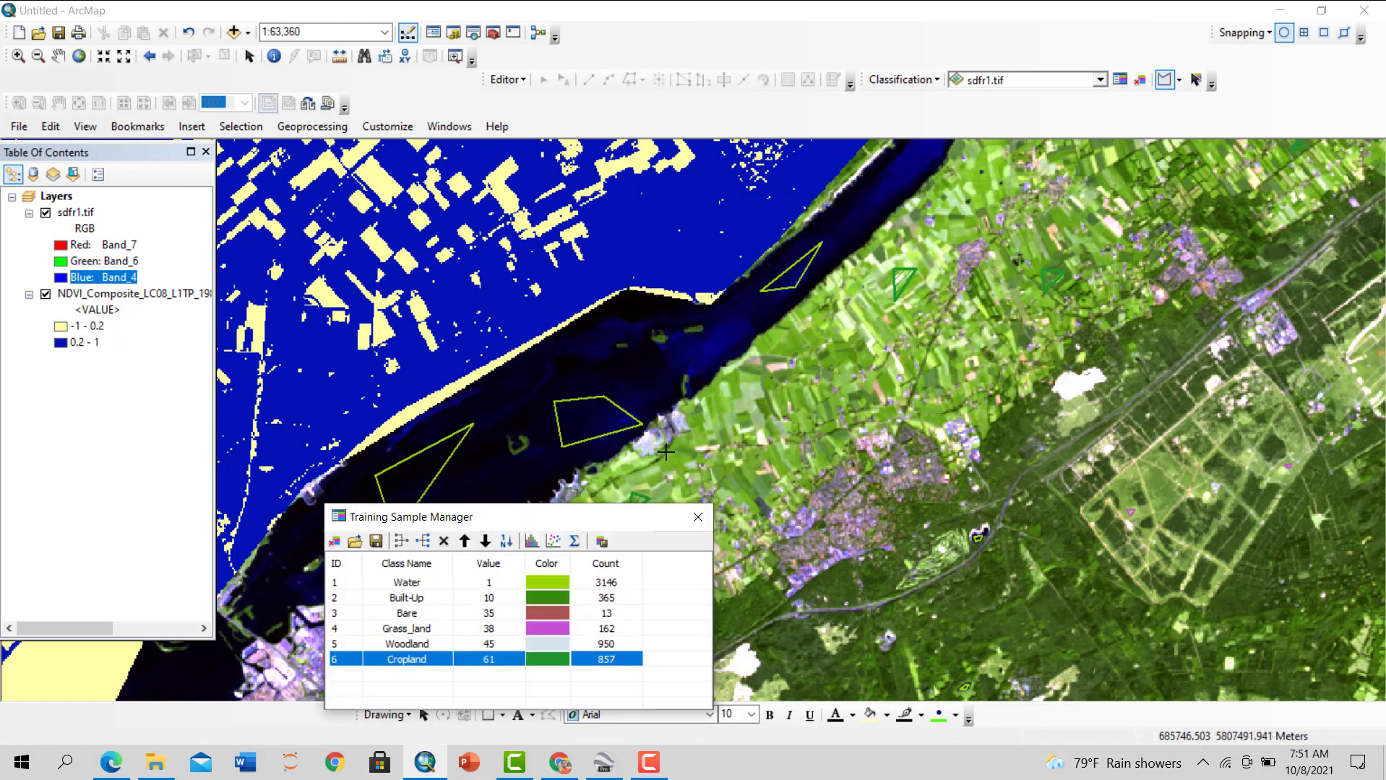
pyautogui.click(1102, 81)
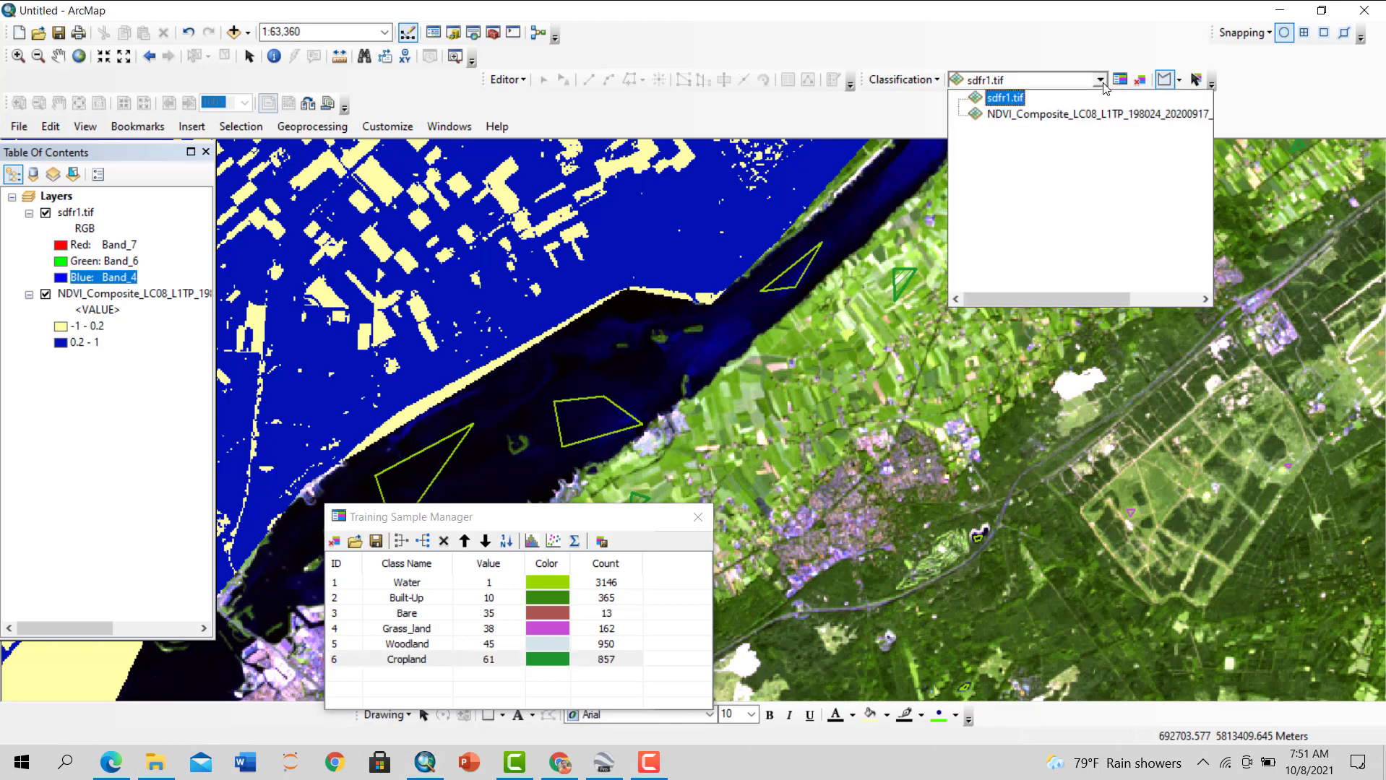
pyautogui.click(1099, 79)
pyautogui.click(903, 79)
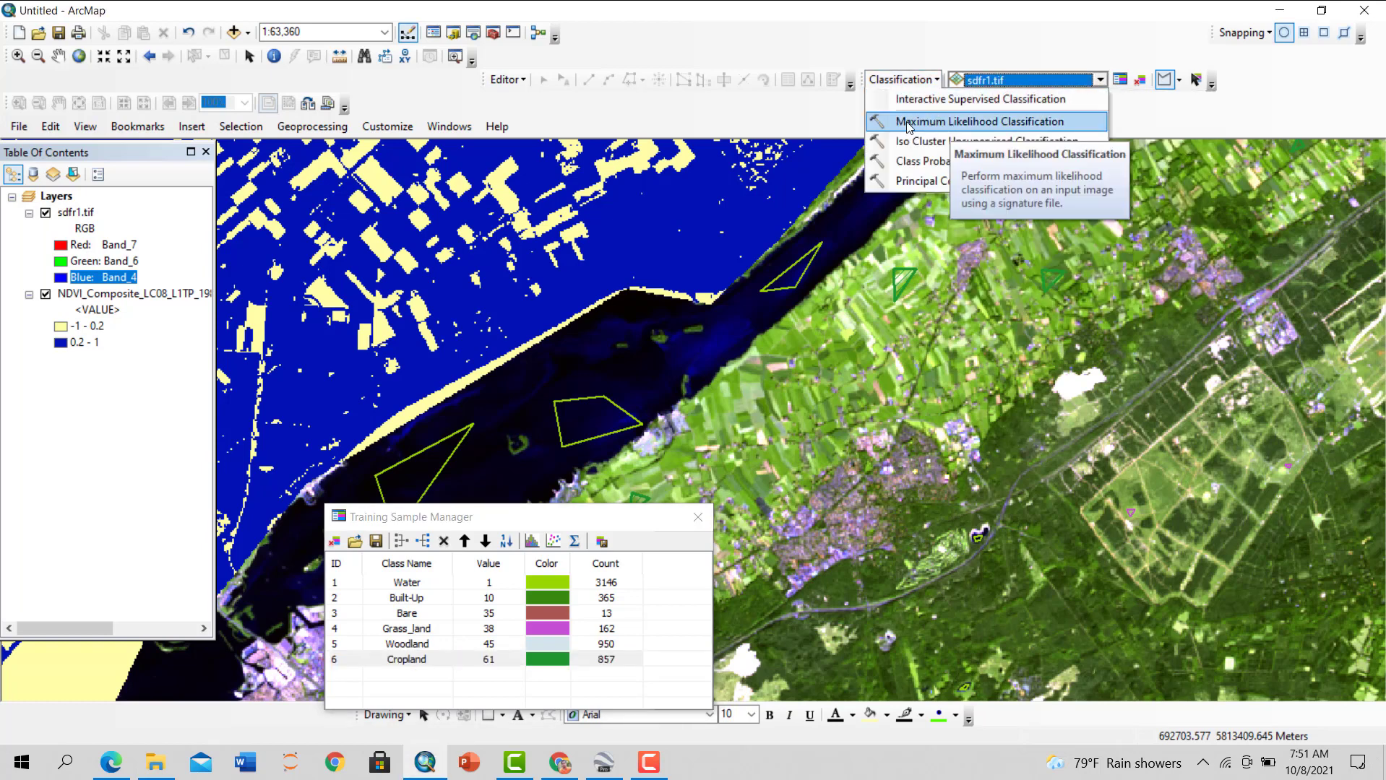
pyautogui.click(991, 127)
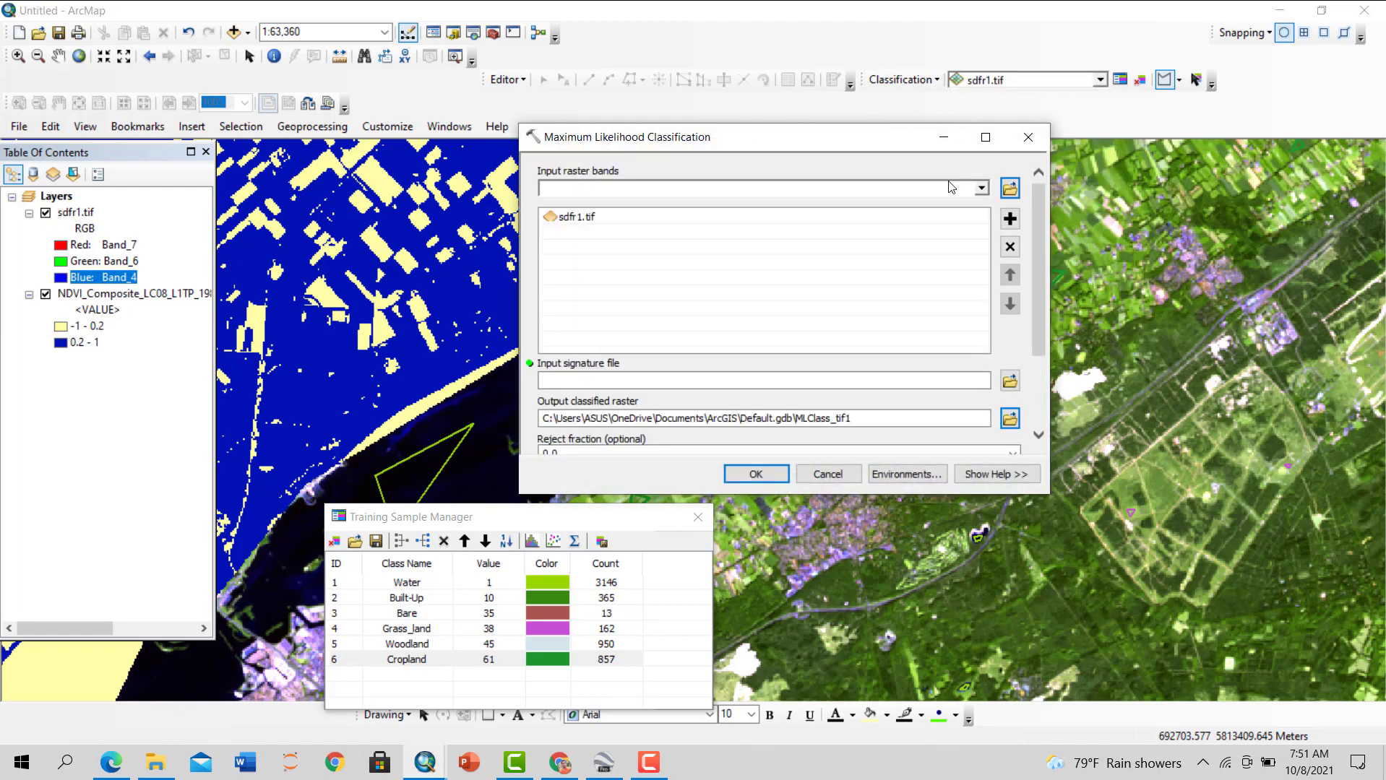
pyautogui.click(986, 190)
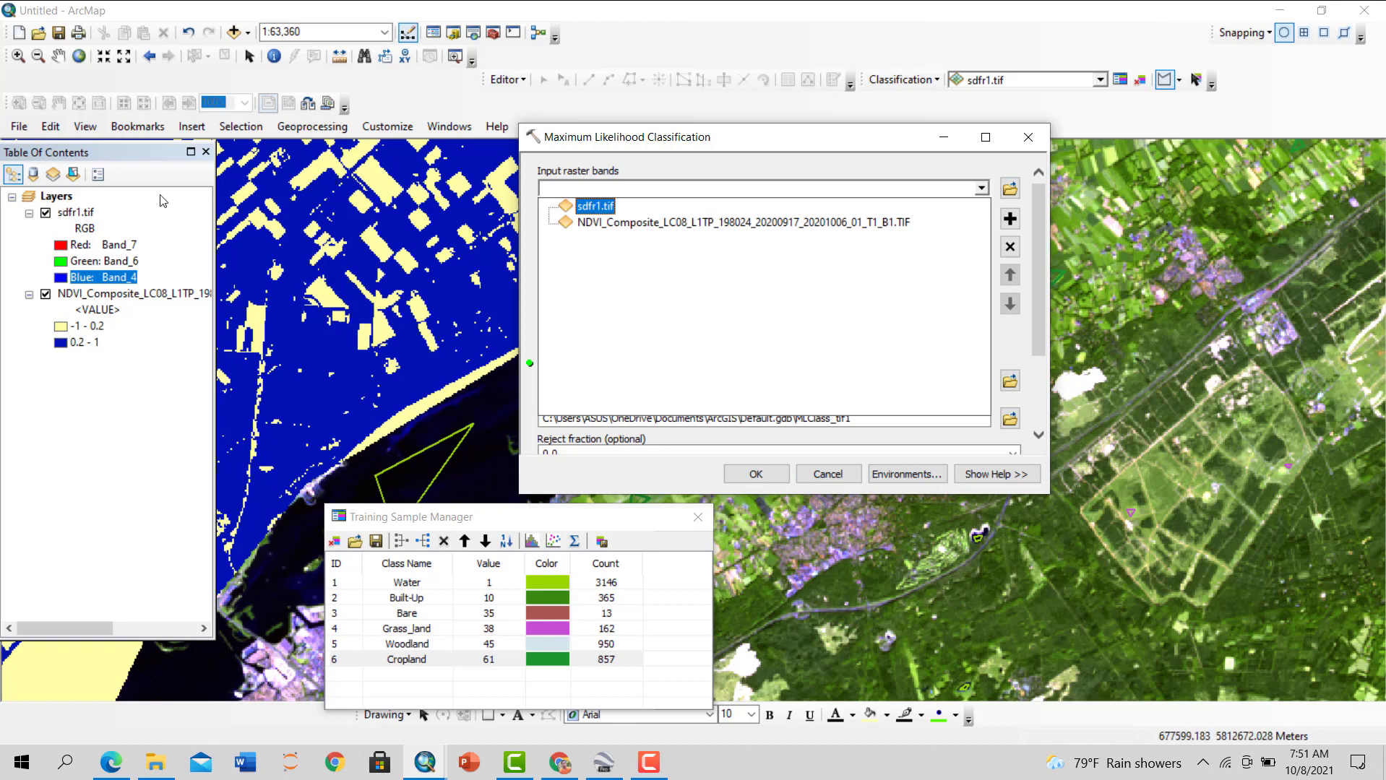
pyautogui.click(592, 208)
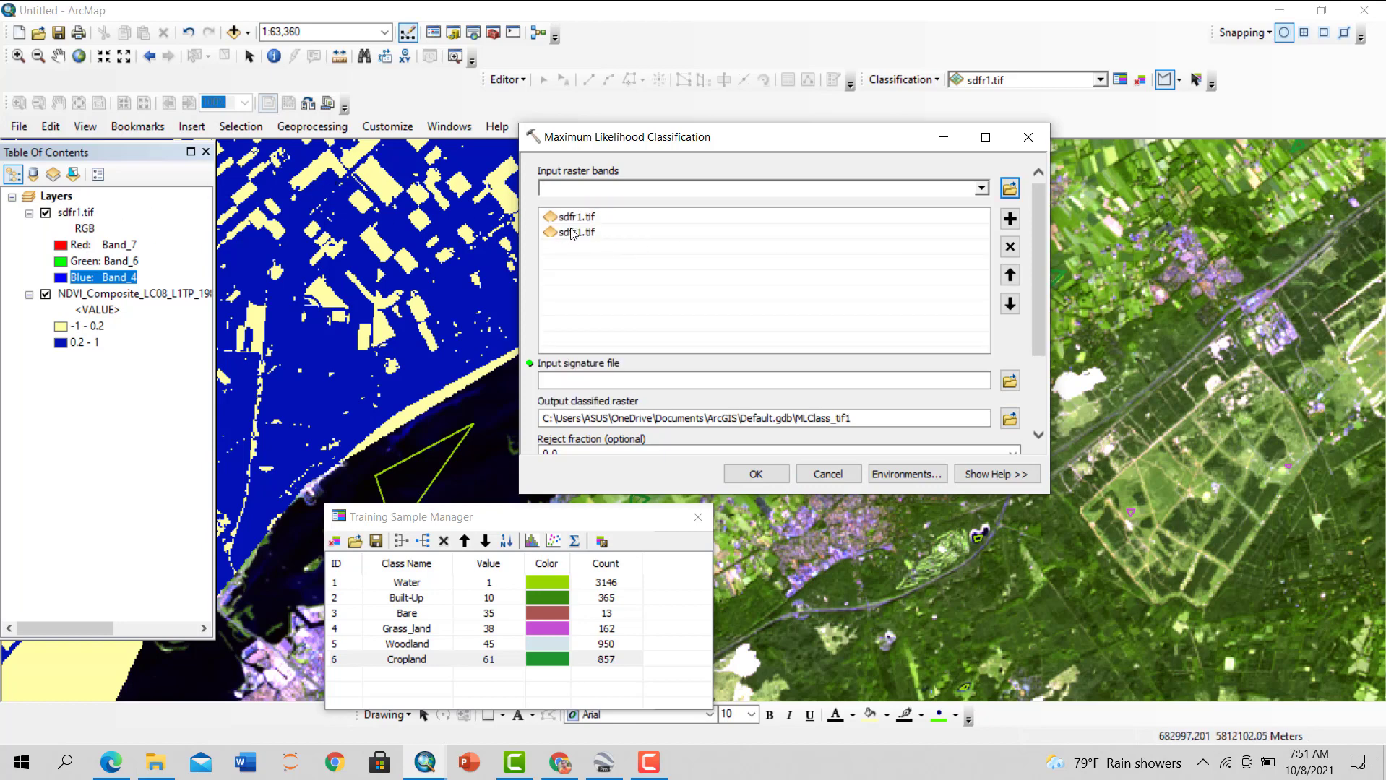
pyautogui.click(572, 233)
pyautogui.click(1010, 246)
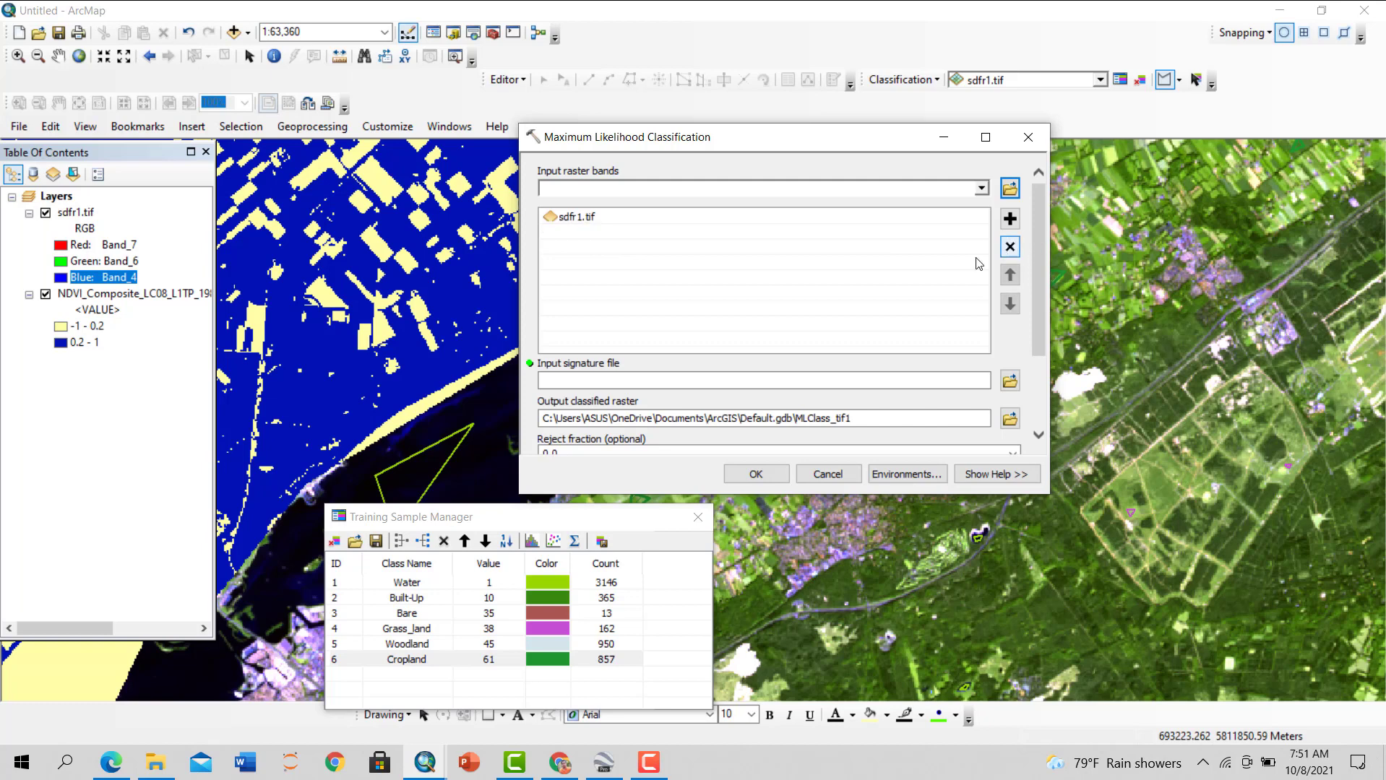
# Load sig.gsg from the Desktop as the input signature file, with a reject fraction of 0.025
pyautogui.click(1015, 384)
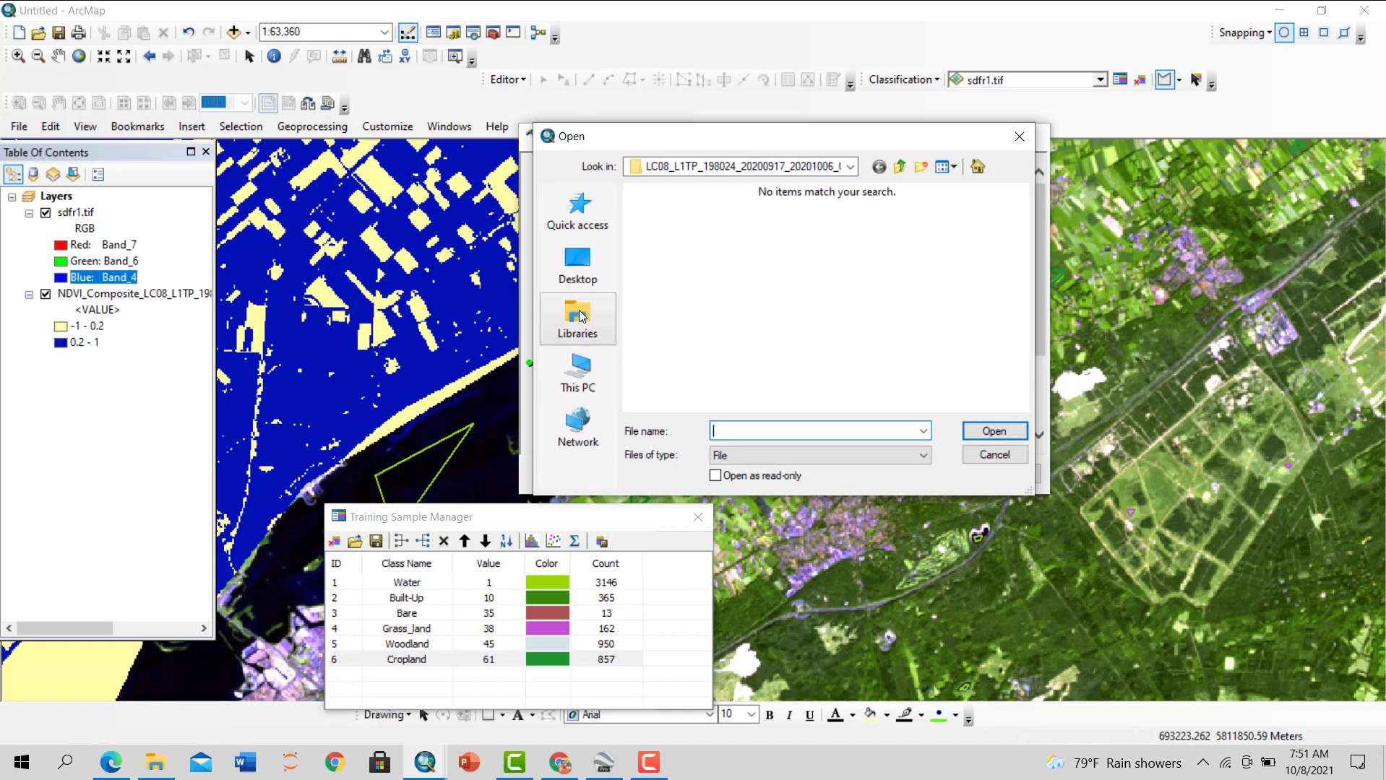
pyautogui.click(578, 261)
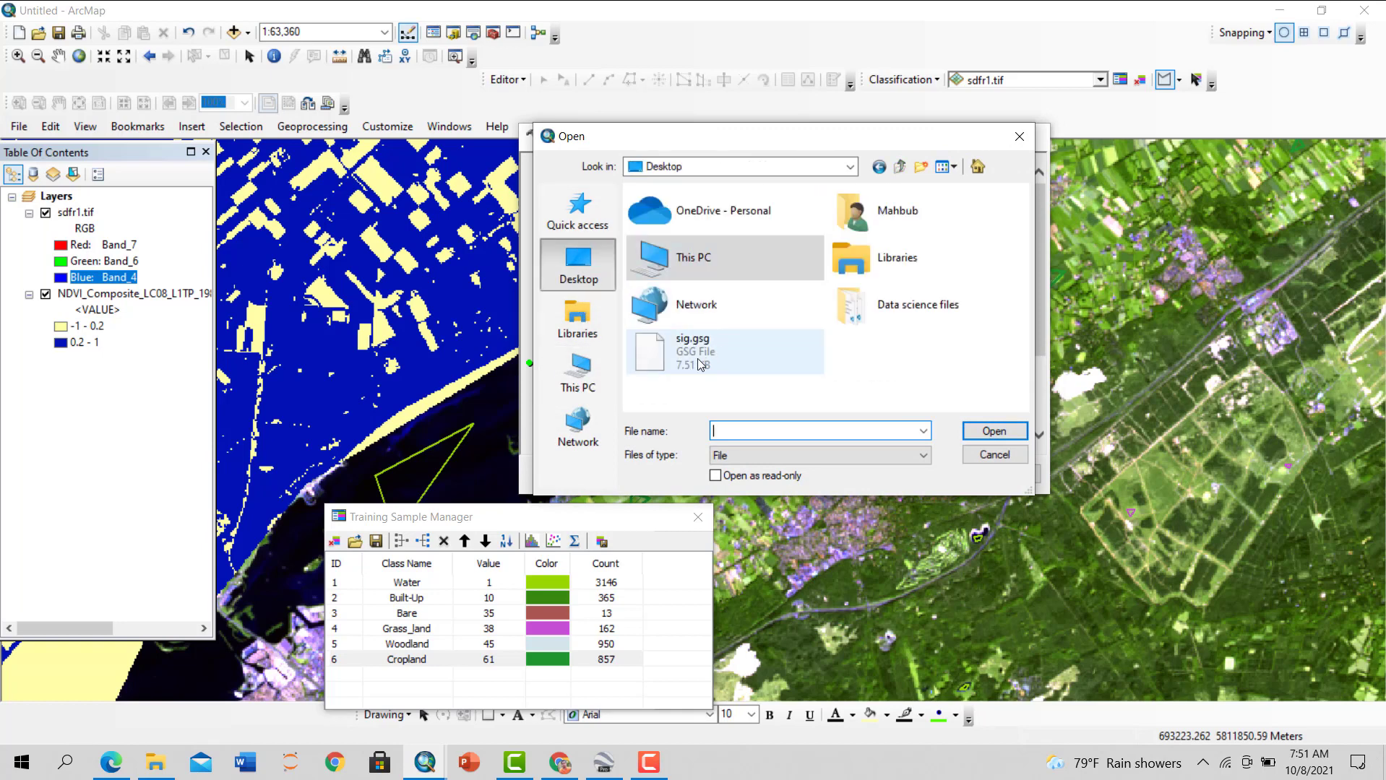
pyautogui.doubleClick(714, 363)
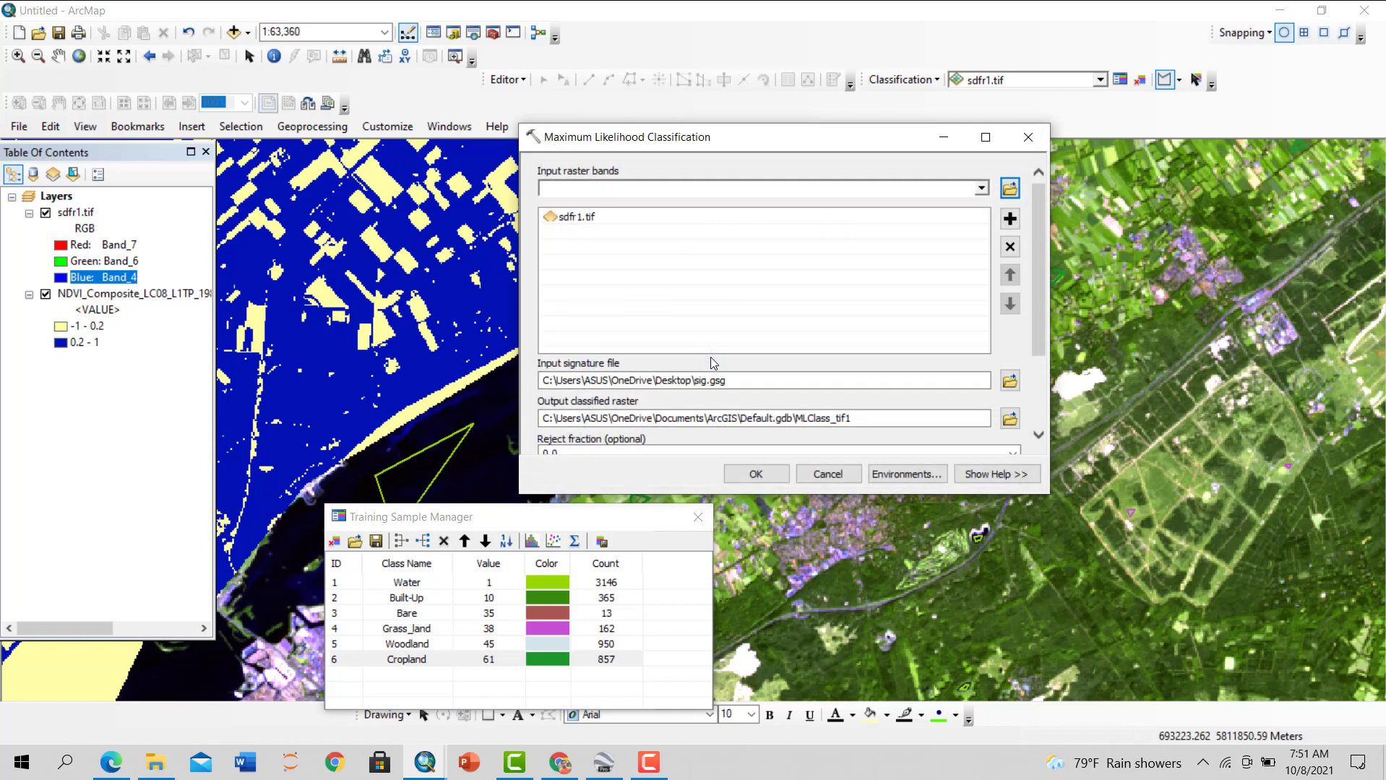
pyautogui.scroll(-3, 754, 390)
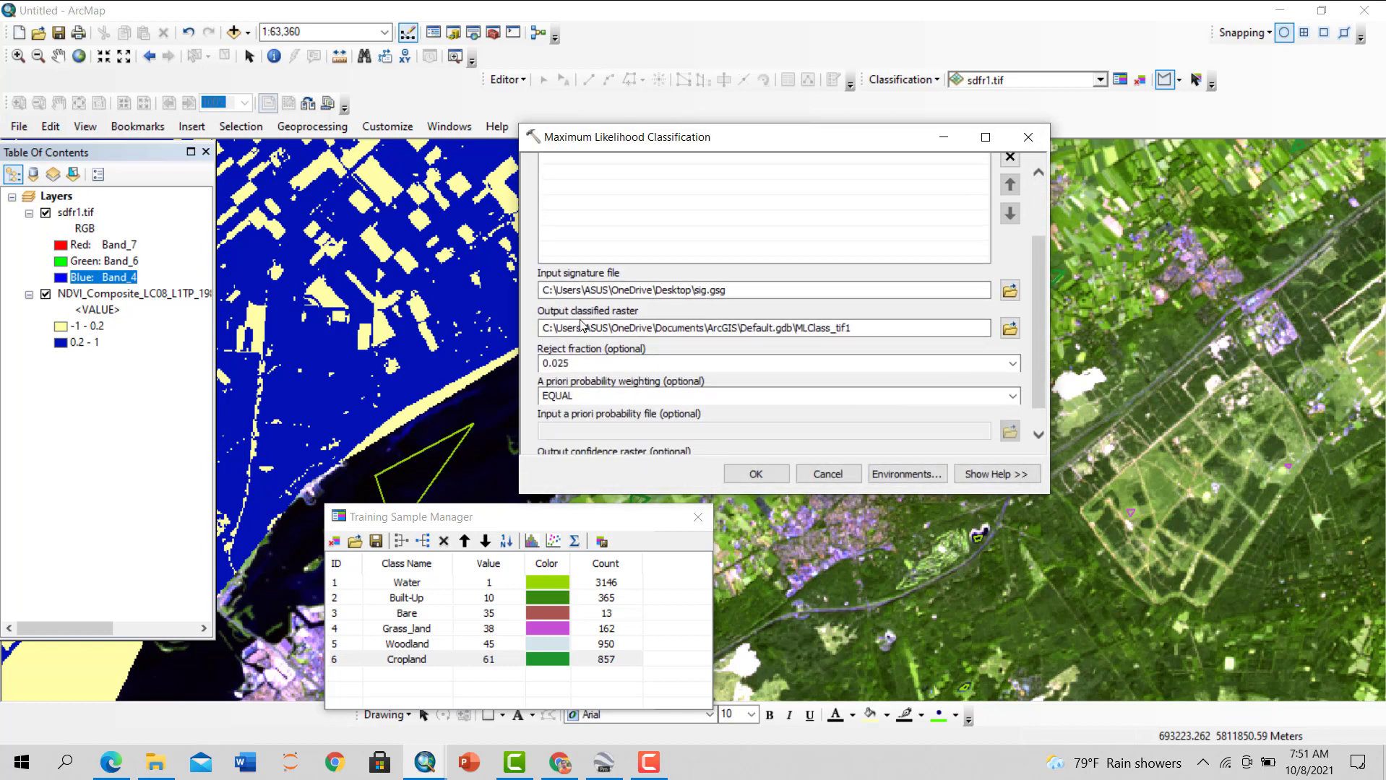
# Set the output classified raster to clss in the D:\GIS\shp folder and run the classification
pyautogui.click(1010, 329)
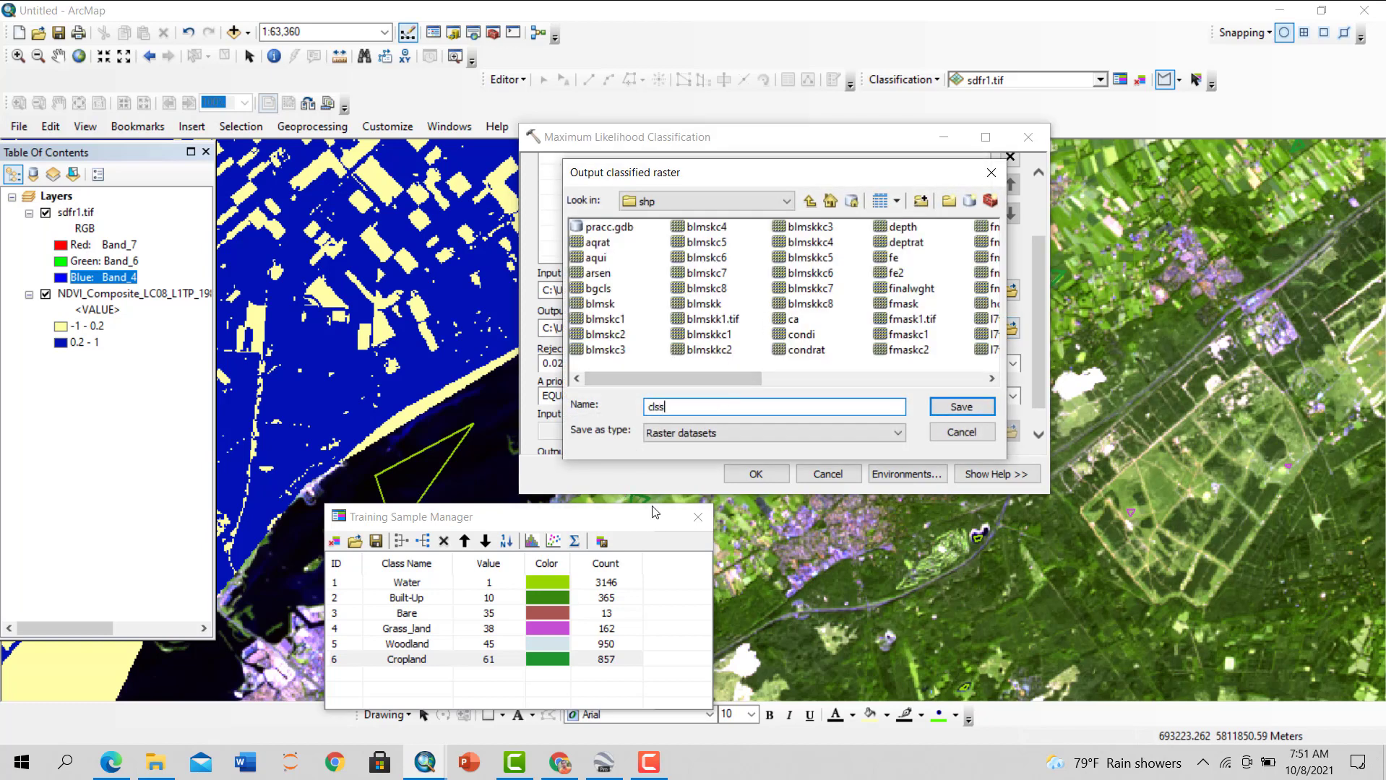
pyautogui.click(955, 407)
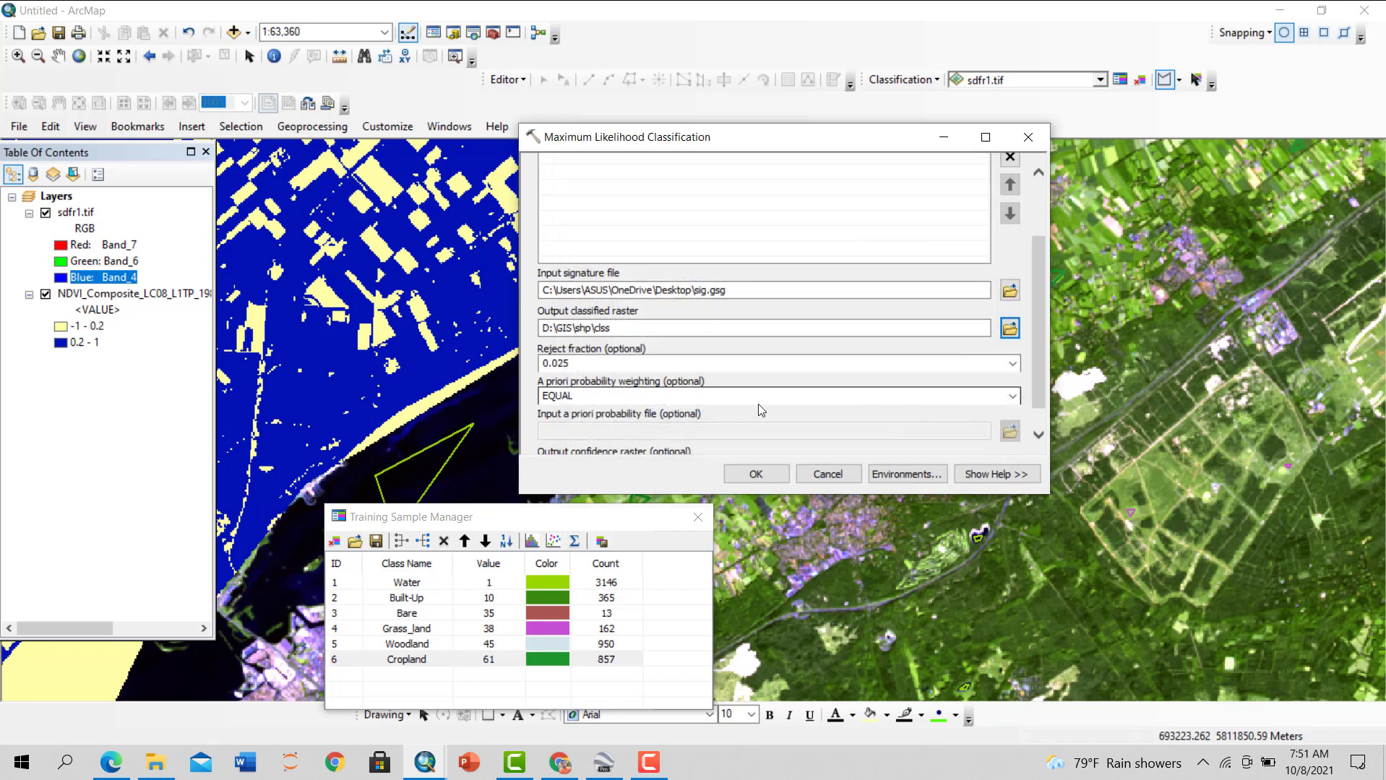
pyautogui.scroll(-1, 1038, 359)
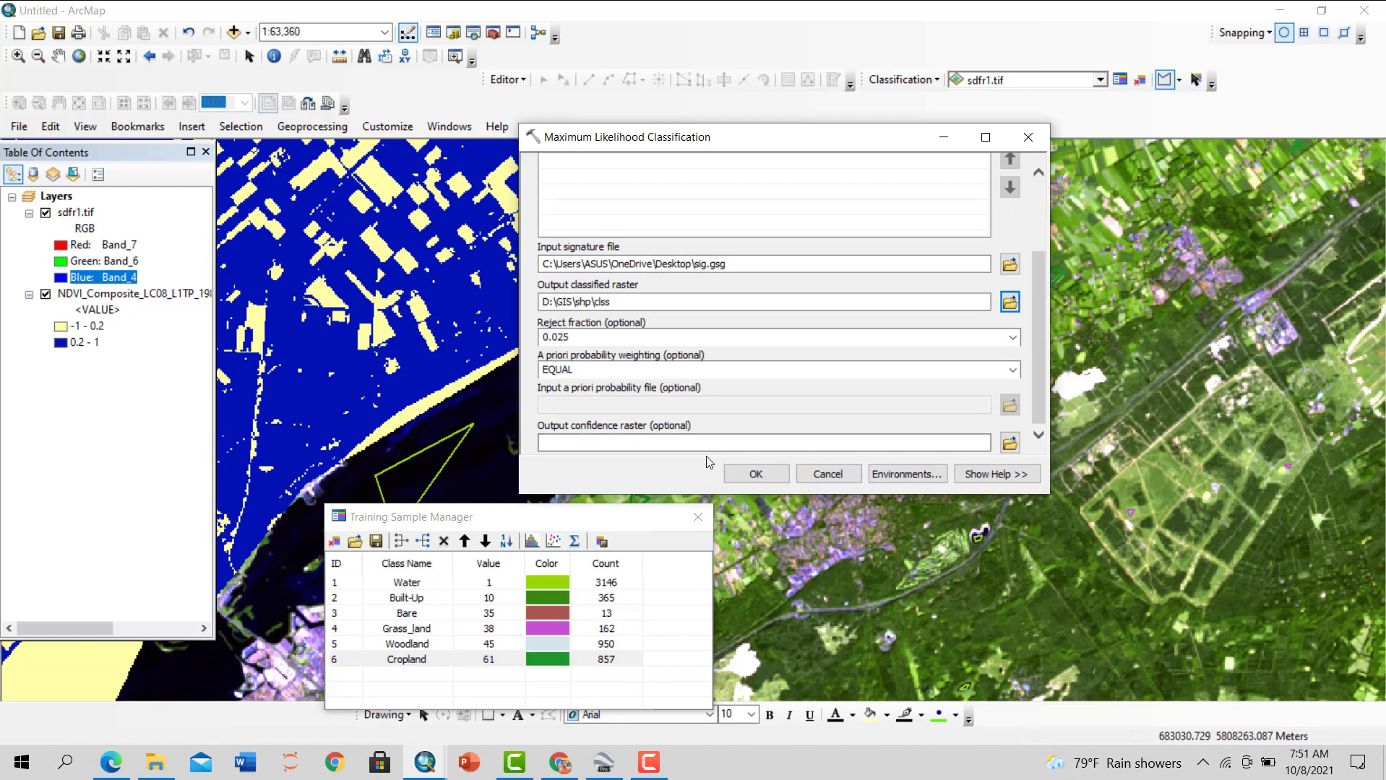
pyautogui.click(757, 475)
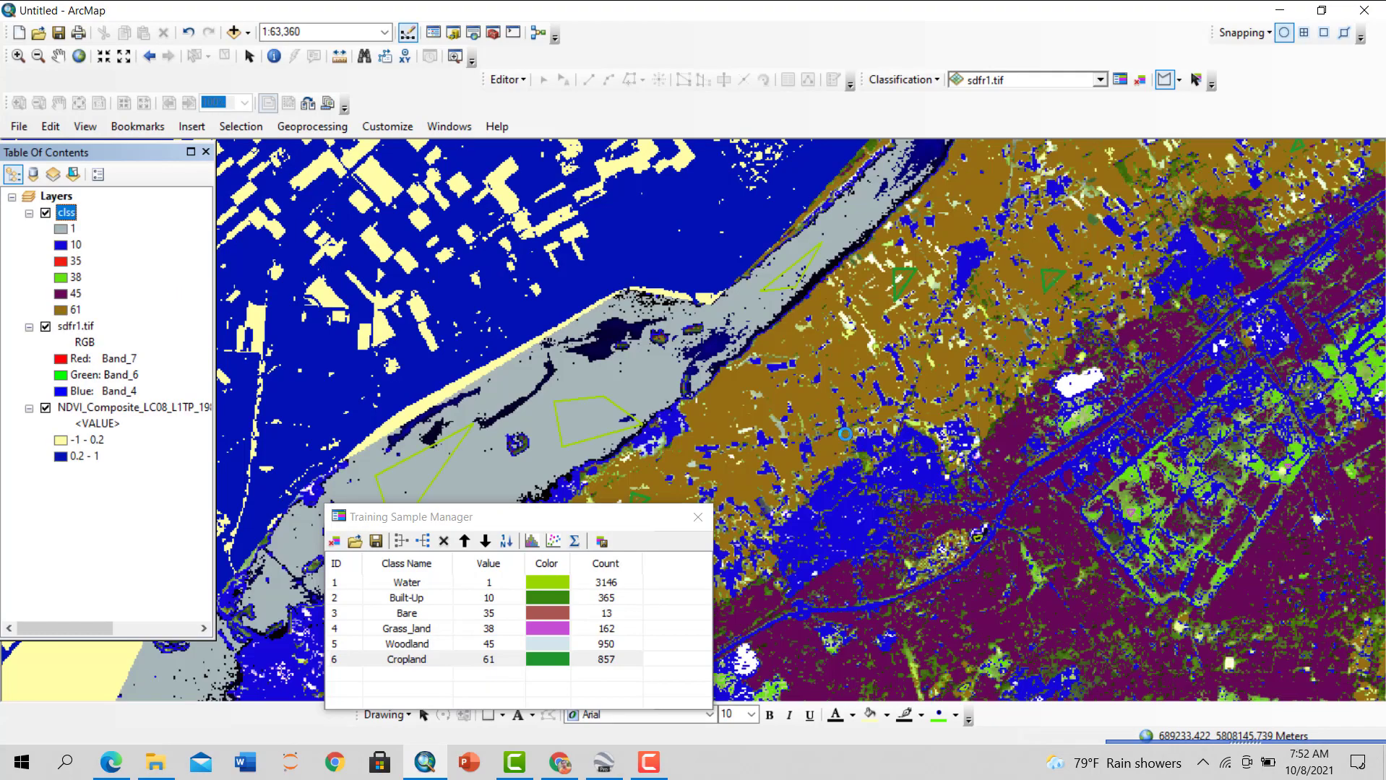
# Compare the clss raster with the sdfr1.tif imagery along the river and surrounding fields, toggling clss visibility to check the classes
pyautogui.scroll(2, 890, 355)
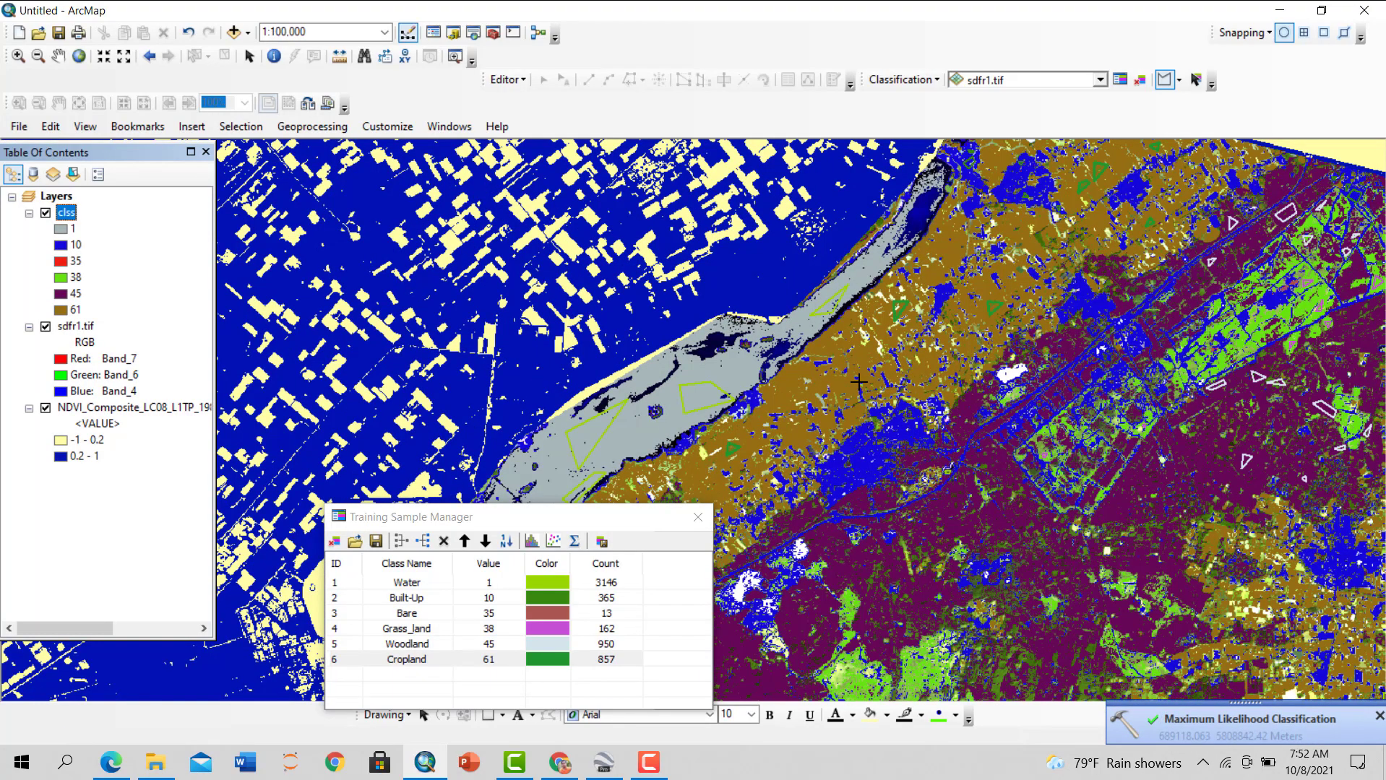
pyautogui.scroll(-2, 725, 390)
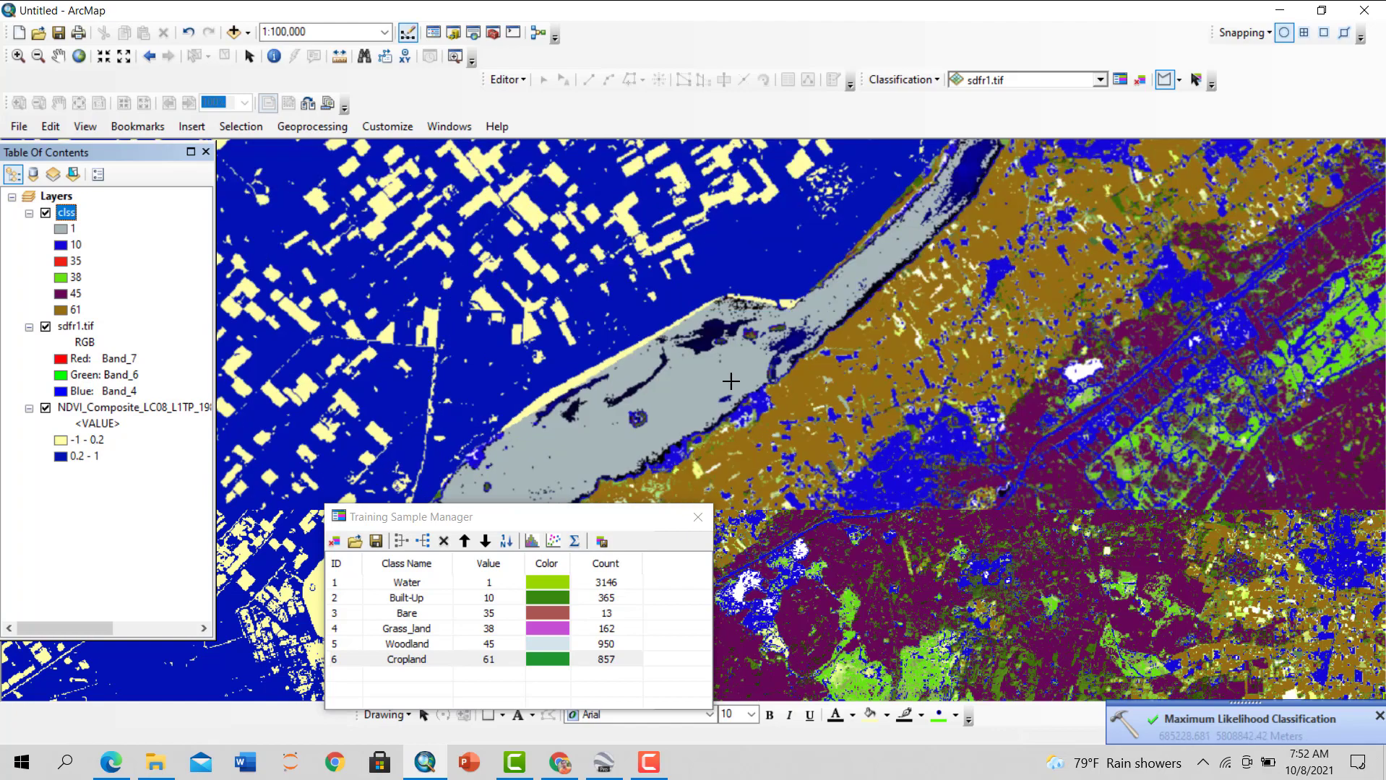
pyautogui.scroll(-3, 739, 372)
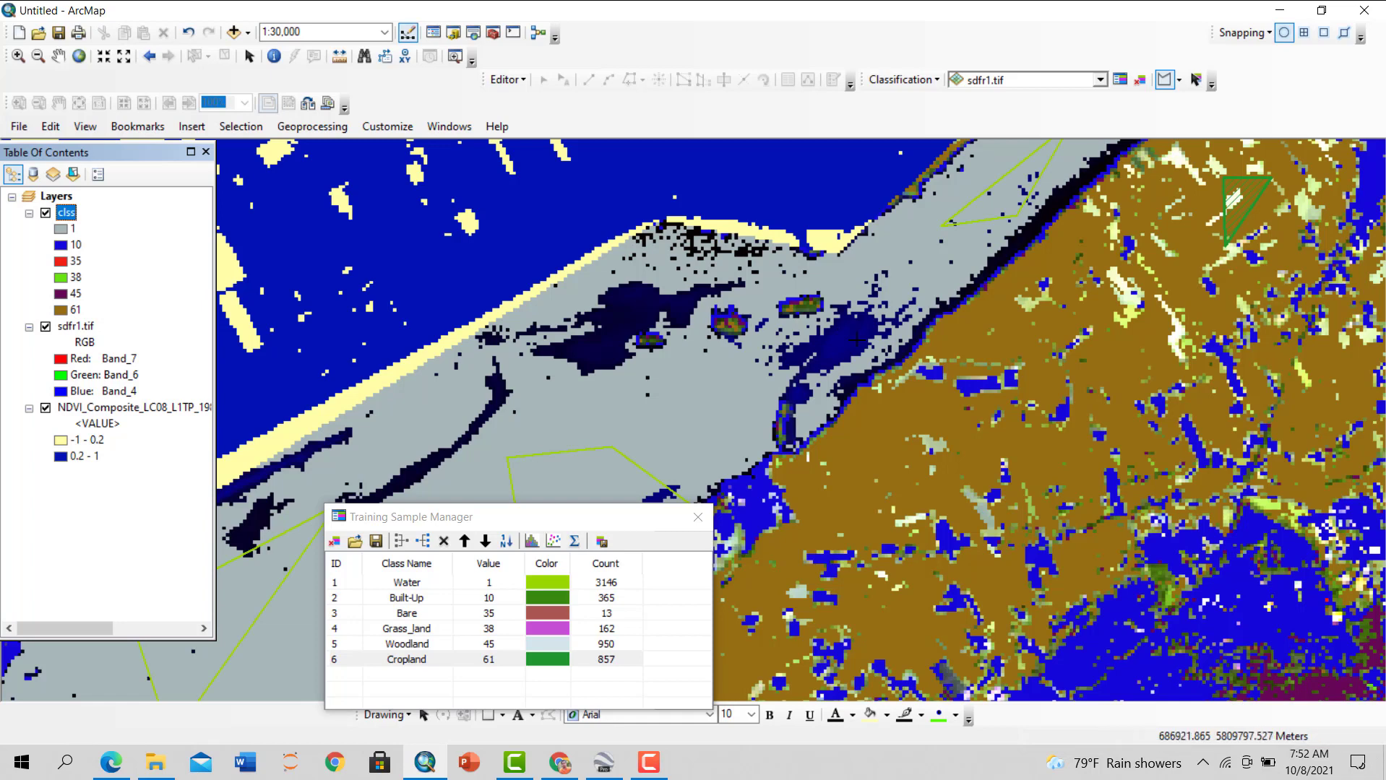
pyautogui.scroll(-1, 861, 338)
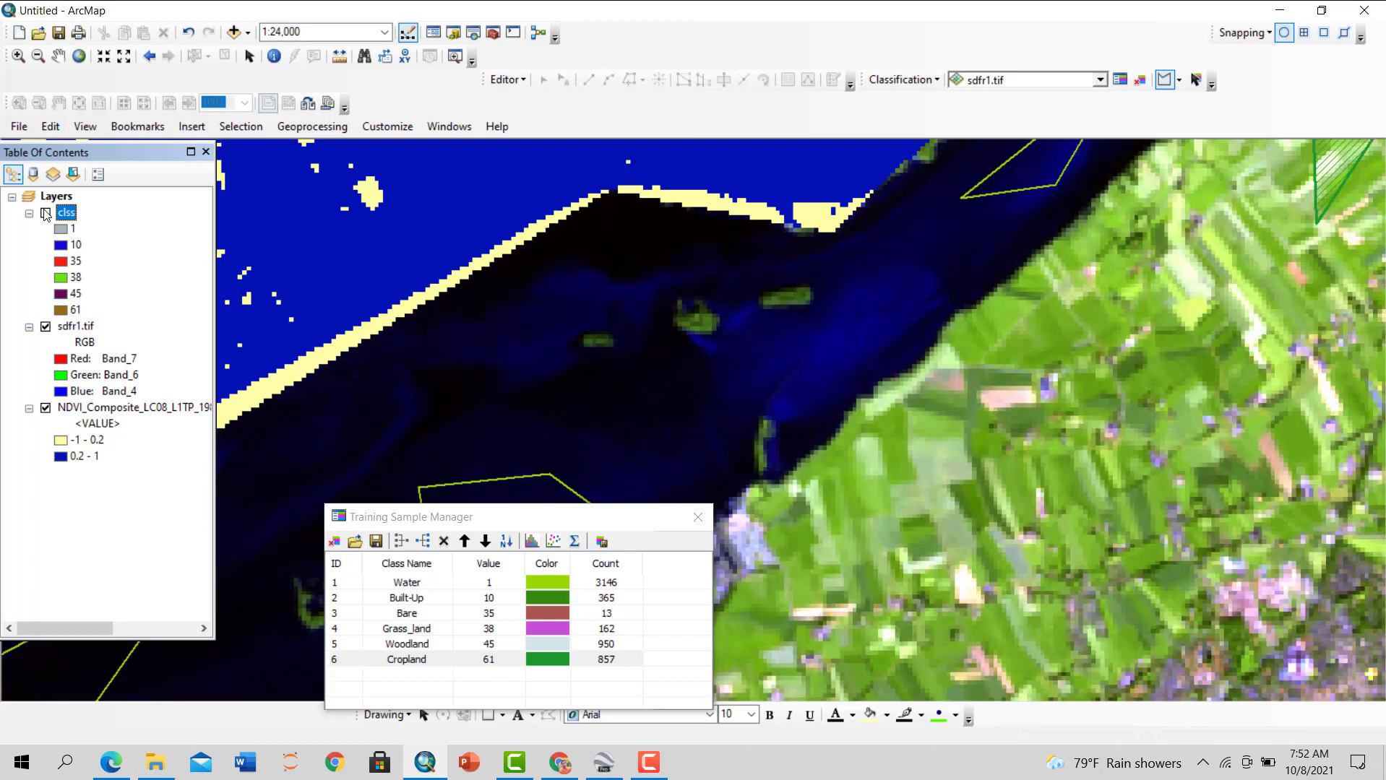
pyautogui.click(46, 214)
pyautogui.click(46, 213)
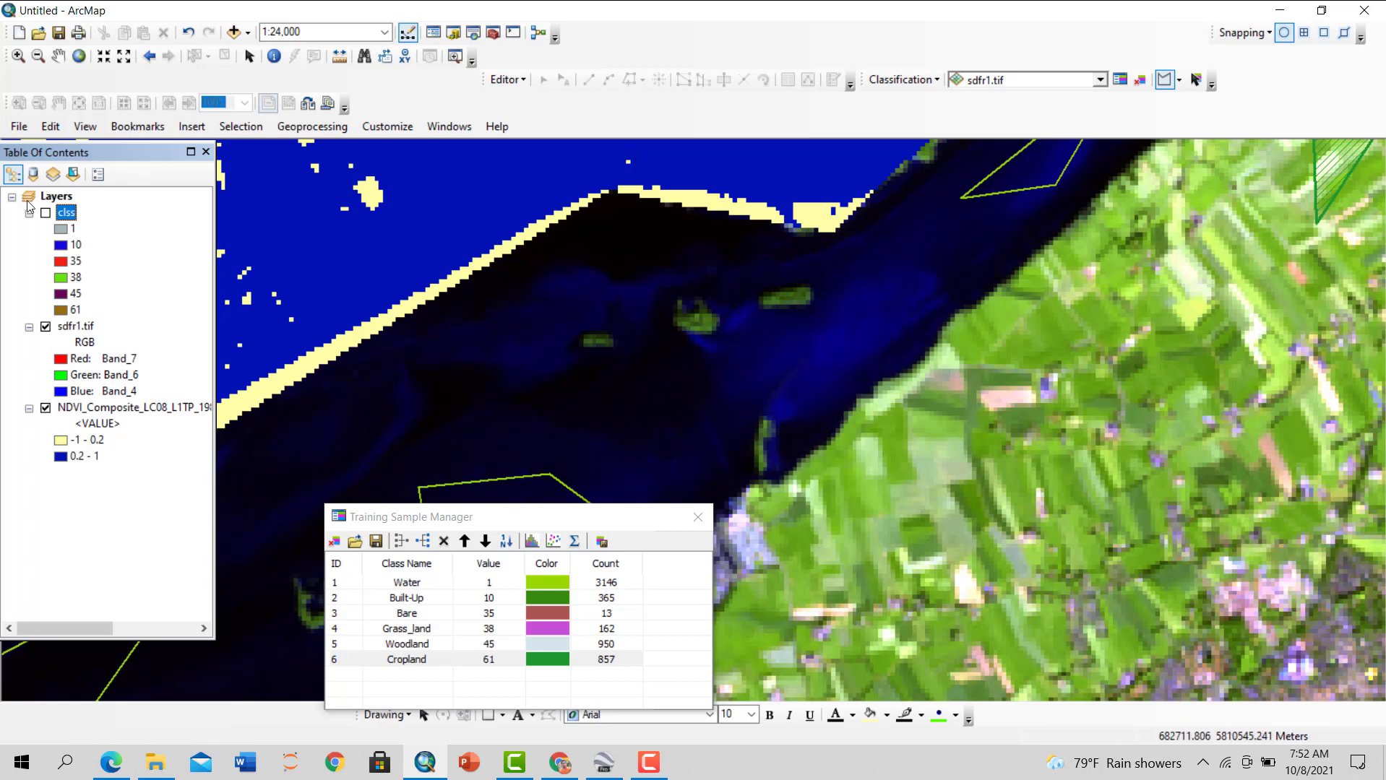
pyautogui.click(45, 214)
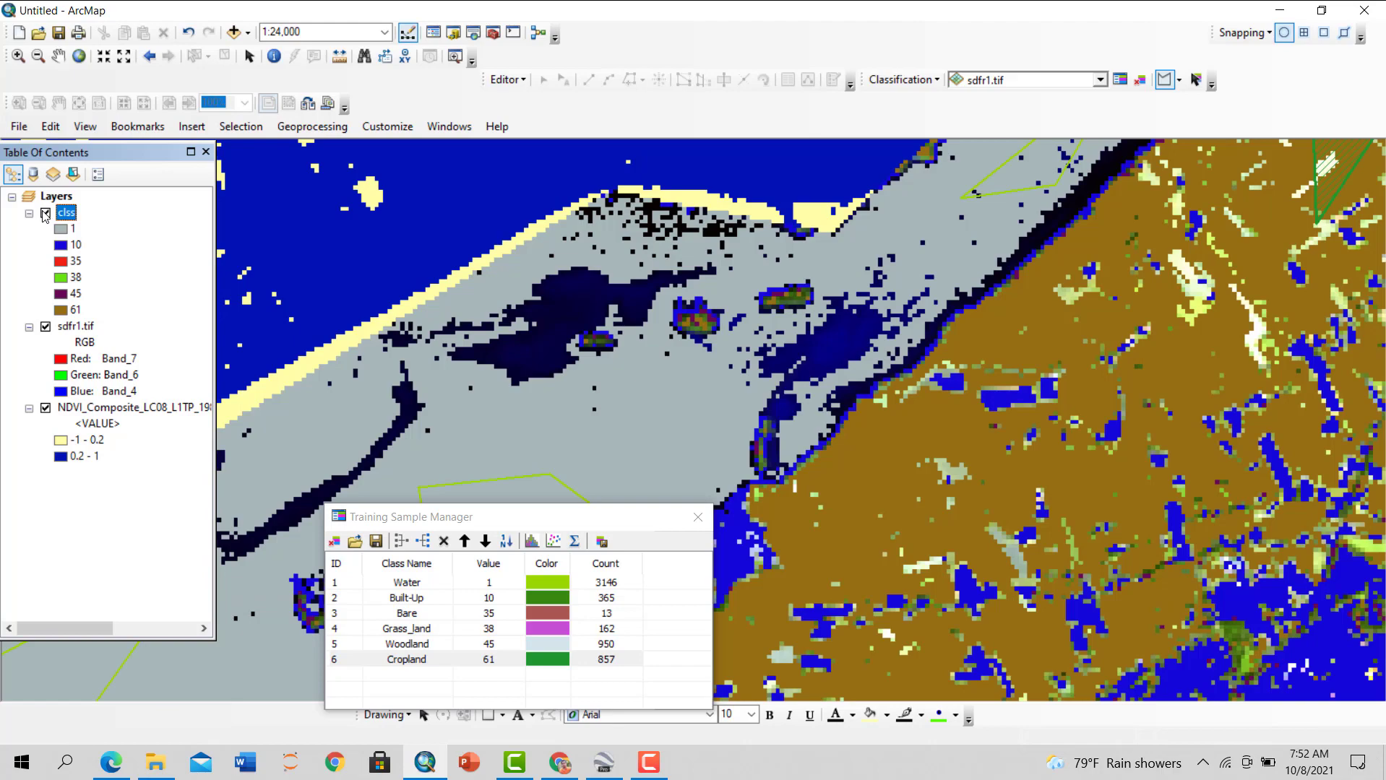
pyautogui.click(46, 214)
pyautogui.click(46, 214)
pyautogui.scroll(3, 756, 391)
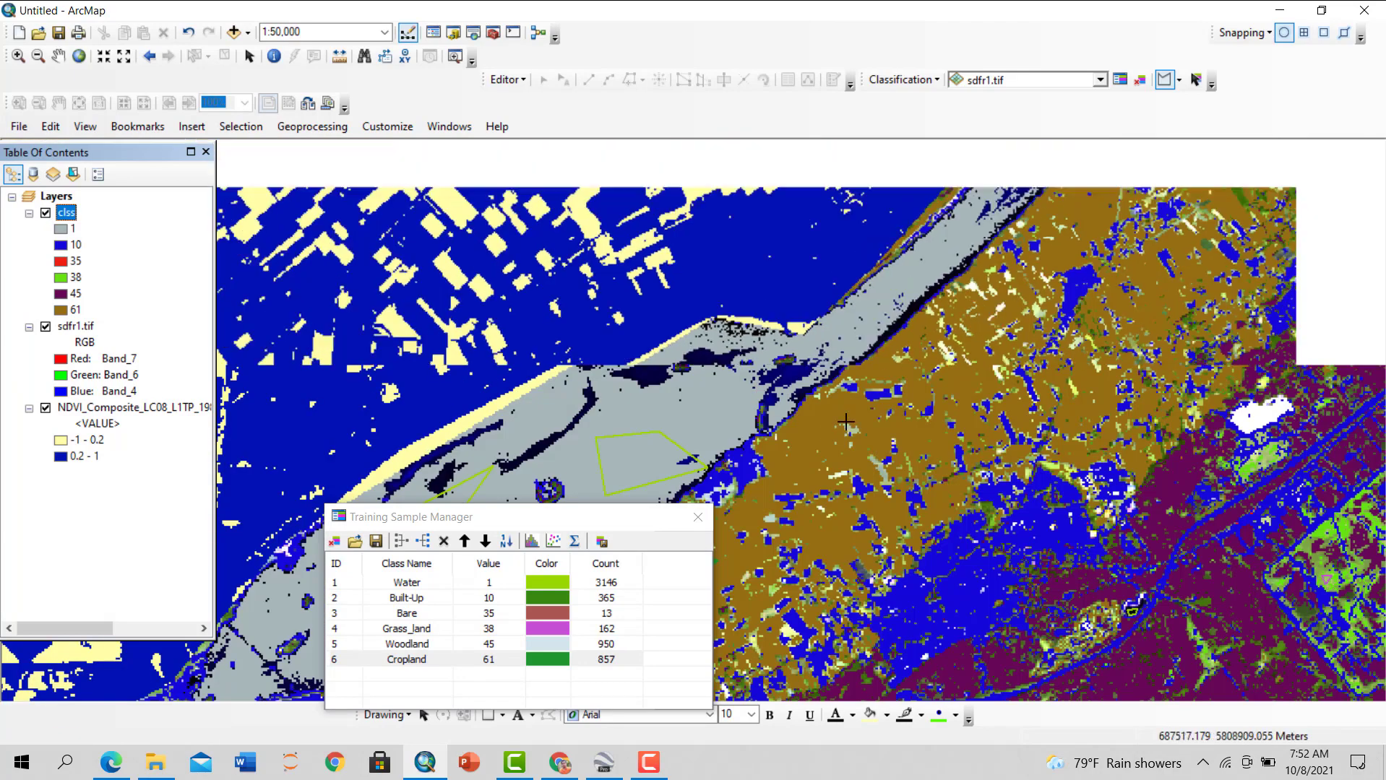
pyautogui.scroll(1, 795, 405)
pyautogui.scroll(1, 819, 414)
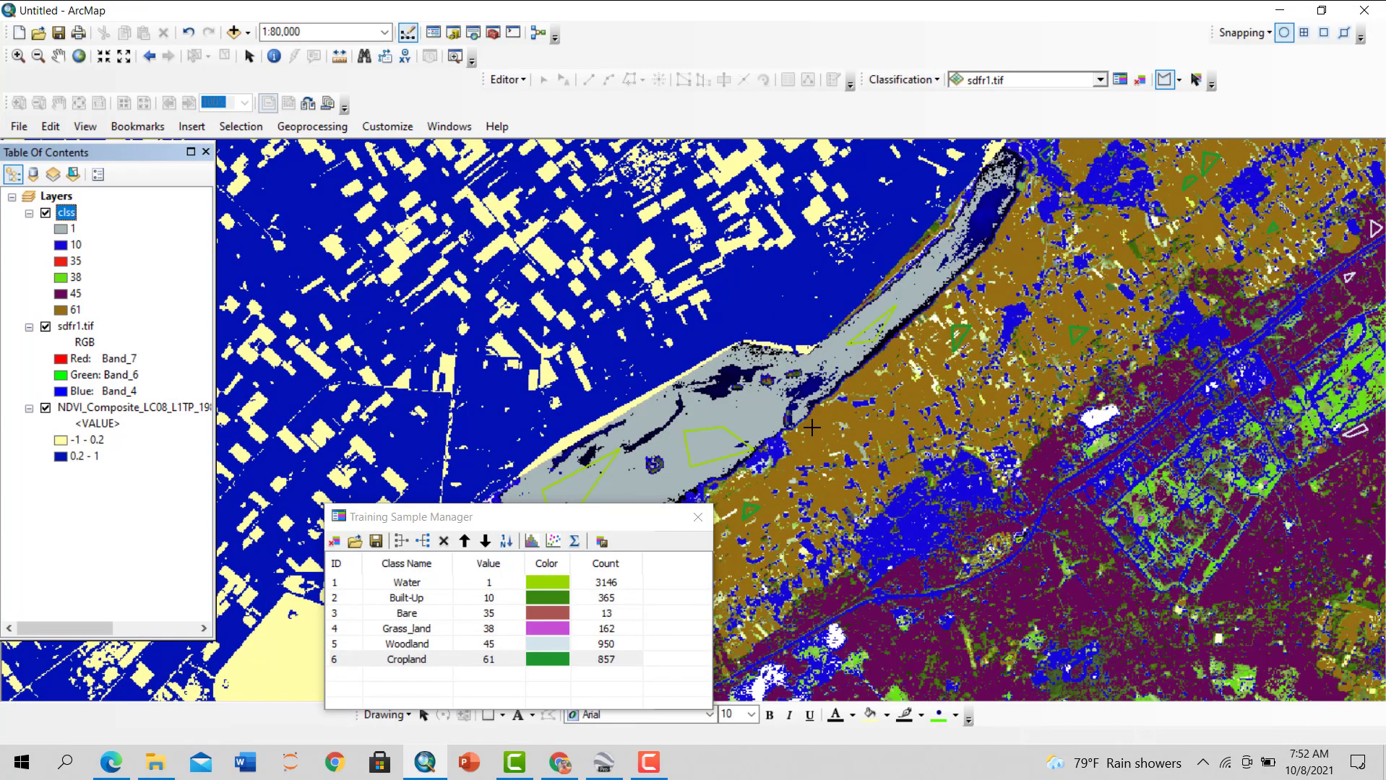
pyautogui.scroll(1, 867, 412)
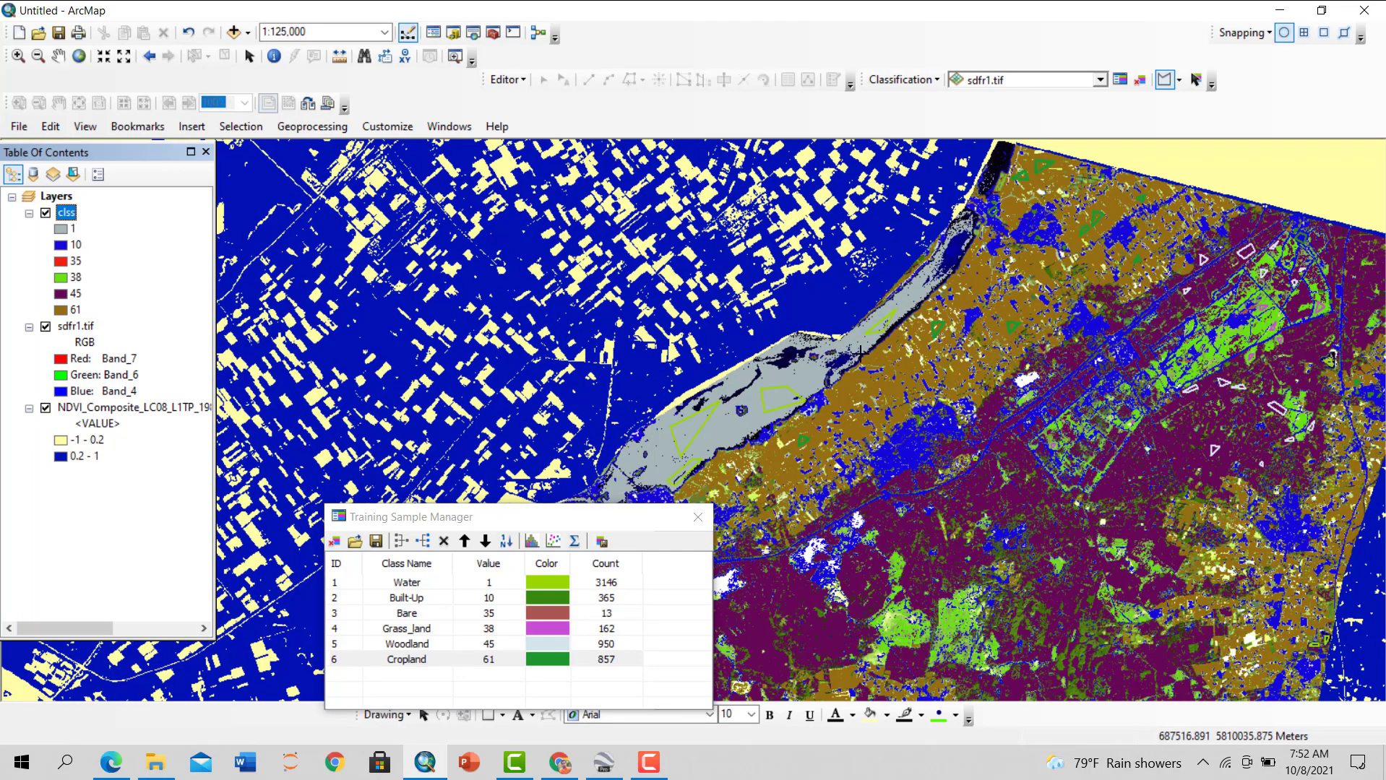
pyautogui.scroll(-2, 792, 386)
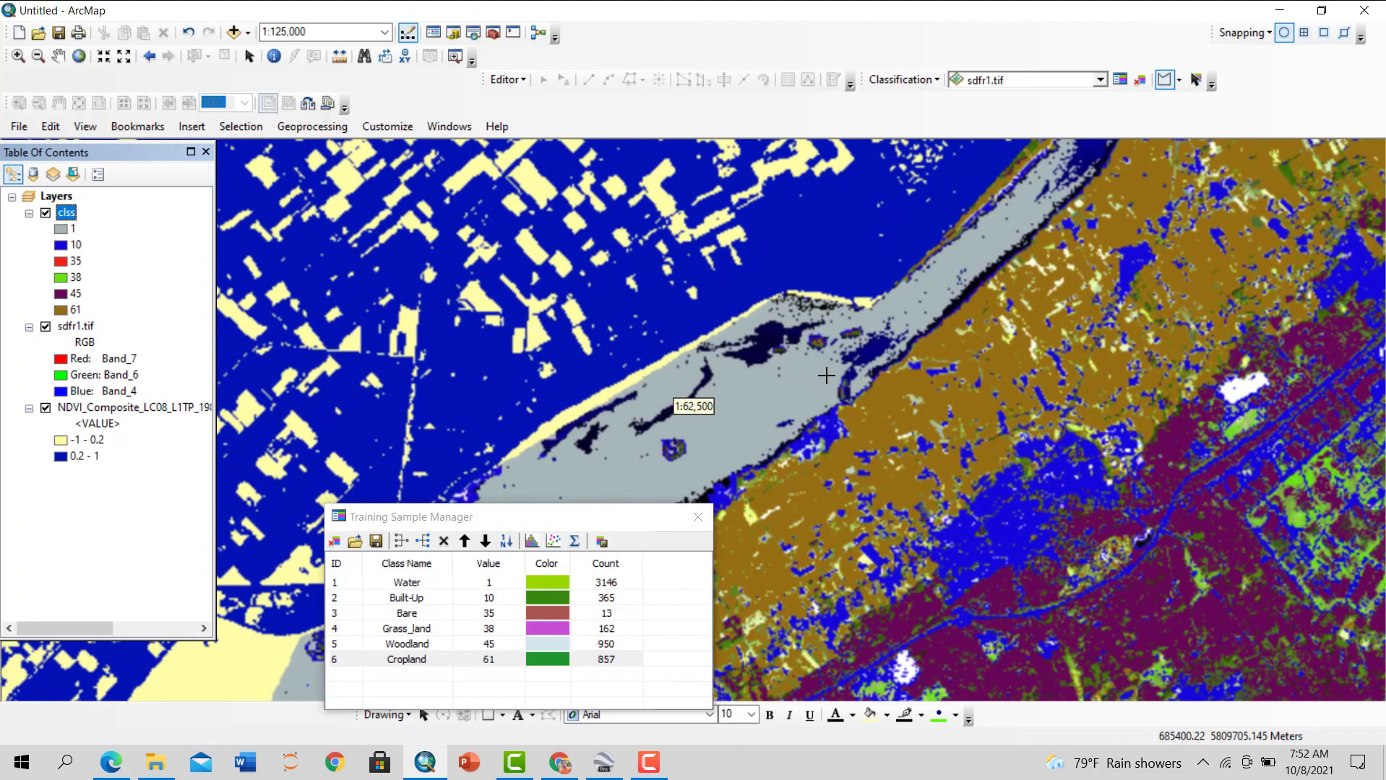
# Set the fill color of class 1 (Water) in the clss layer to bright blue
pyautogui.scroll(2, 941, 392)
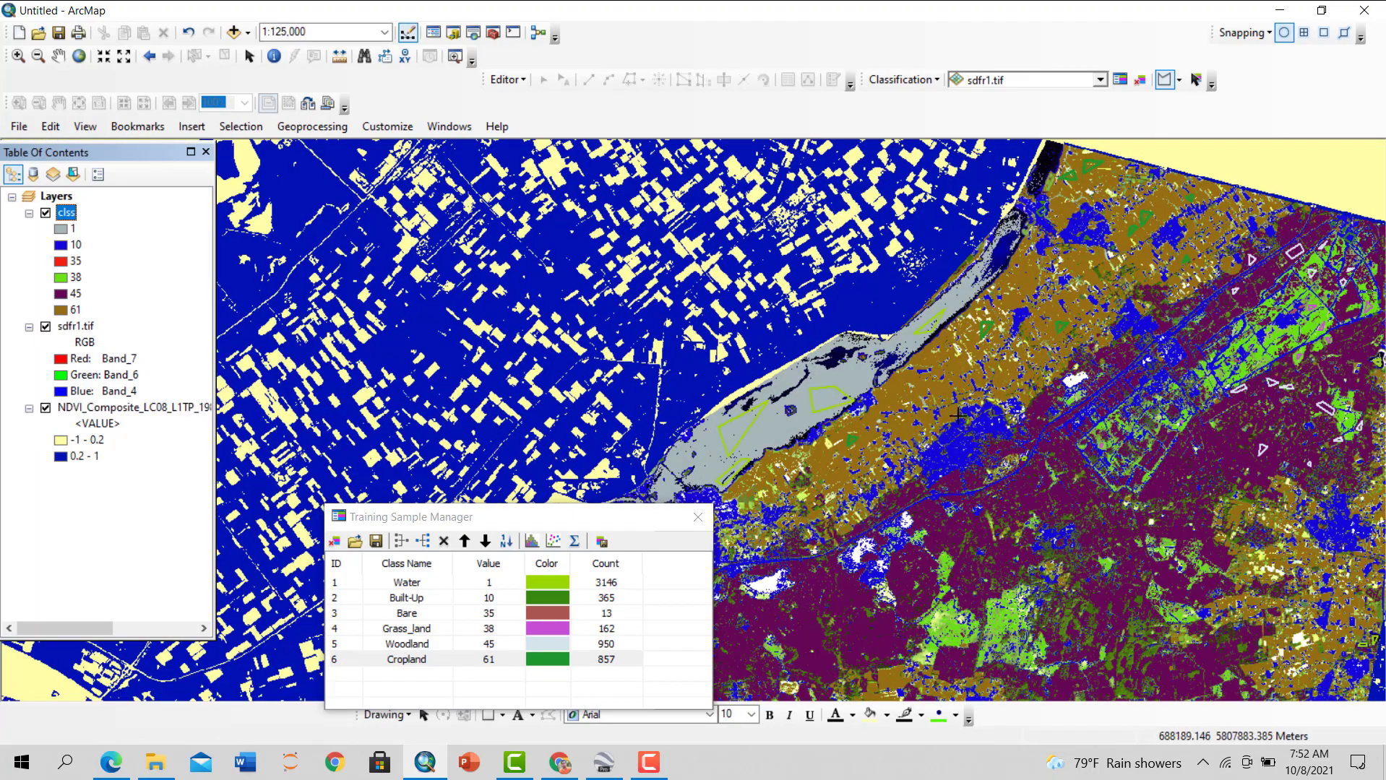
pyautogui.moveTo(957, 416); pyautogui.dragTo(748, 416)
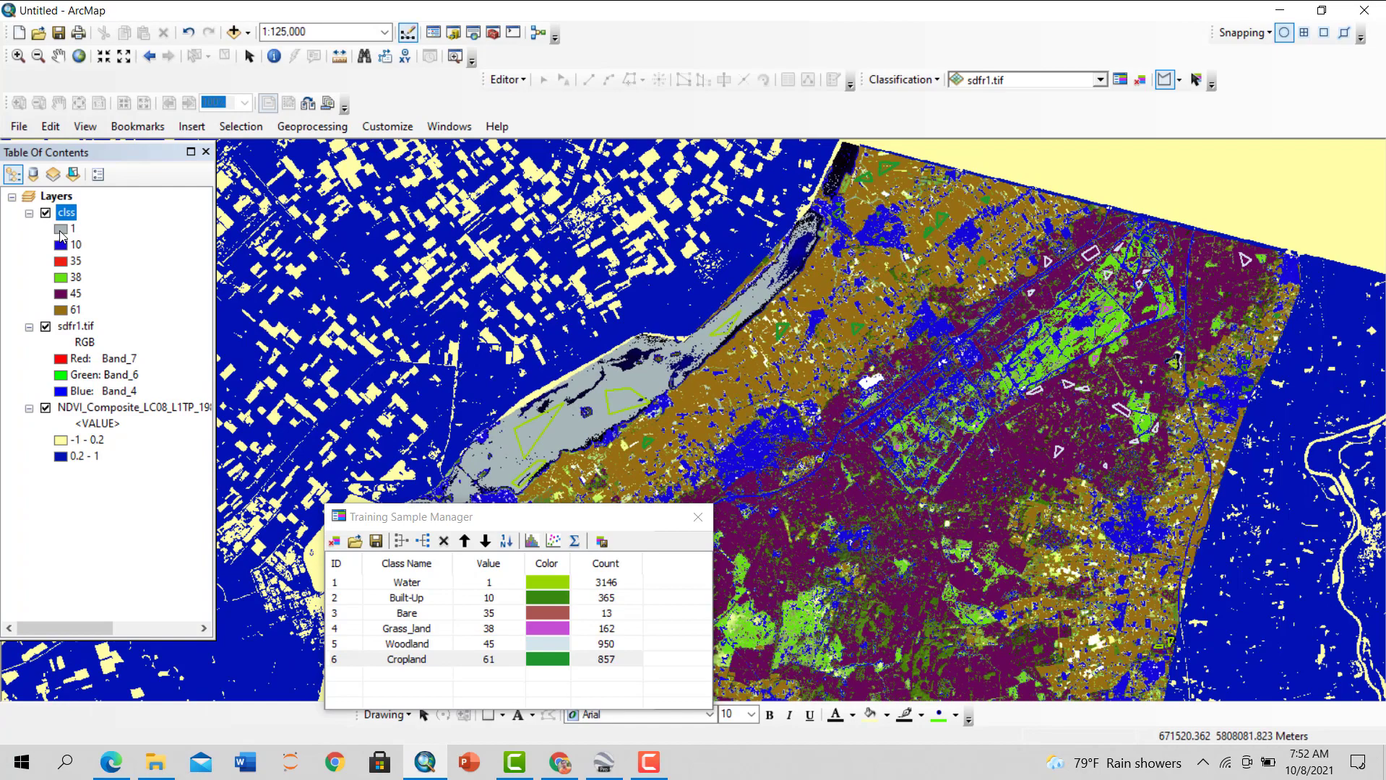
pyautogui.scroll(2, 602, 411)
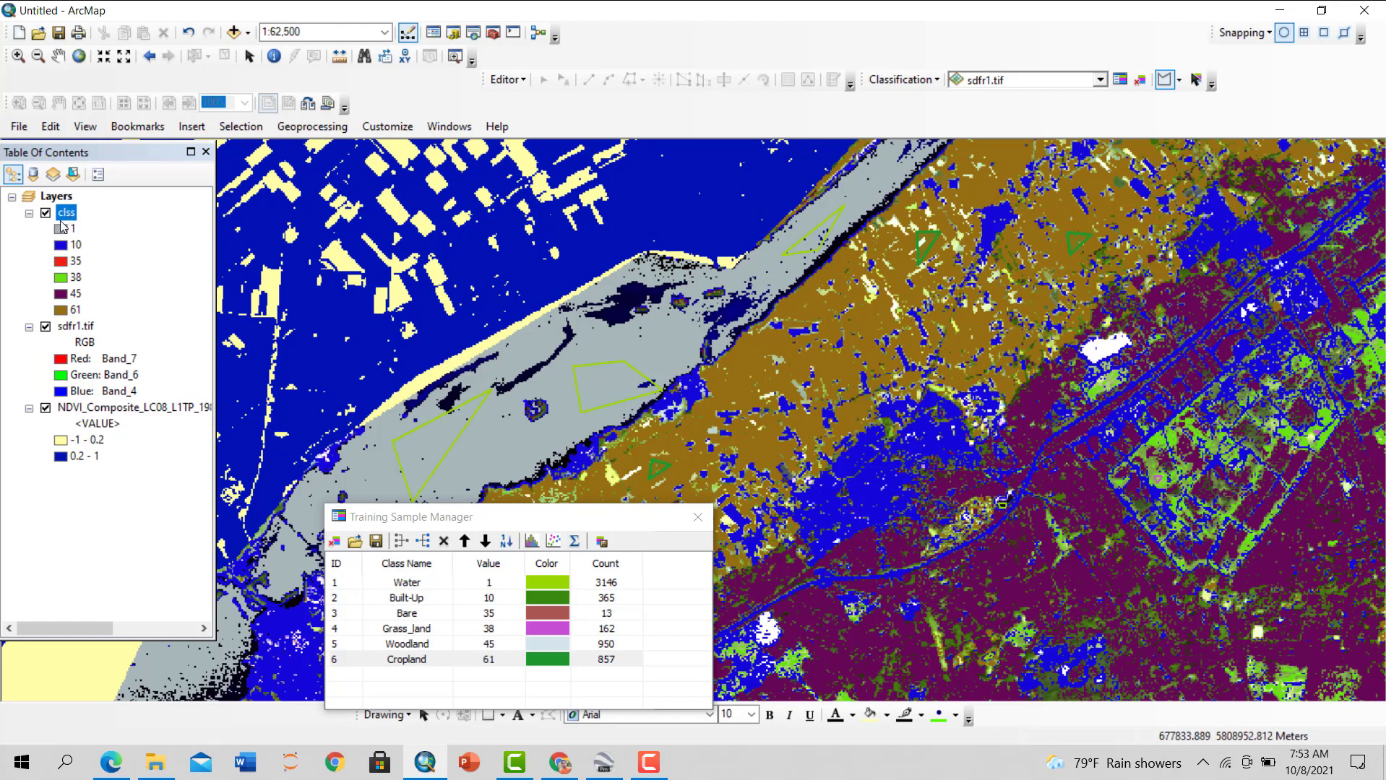
pyautogui.doubleClick(61, 228)
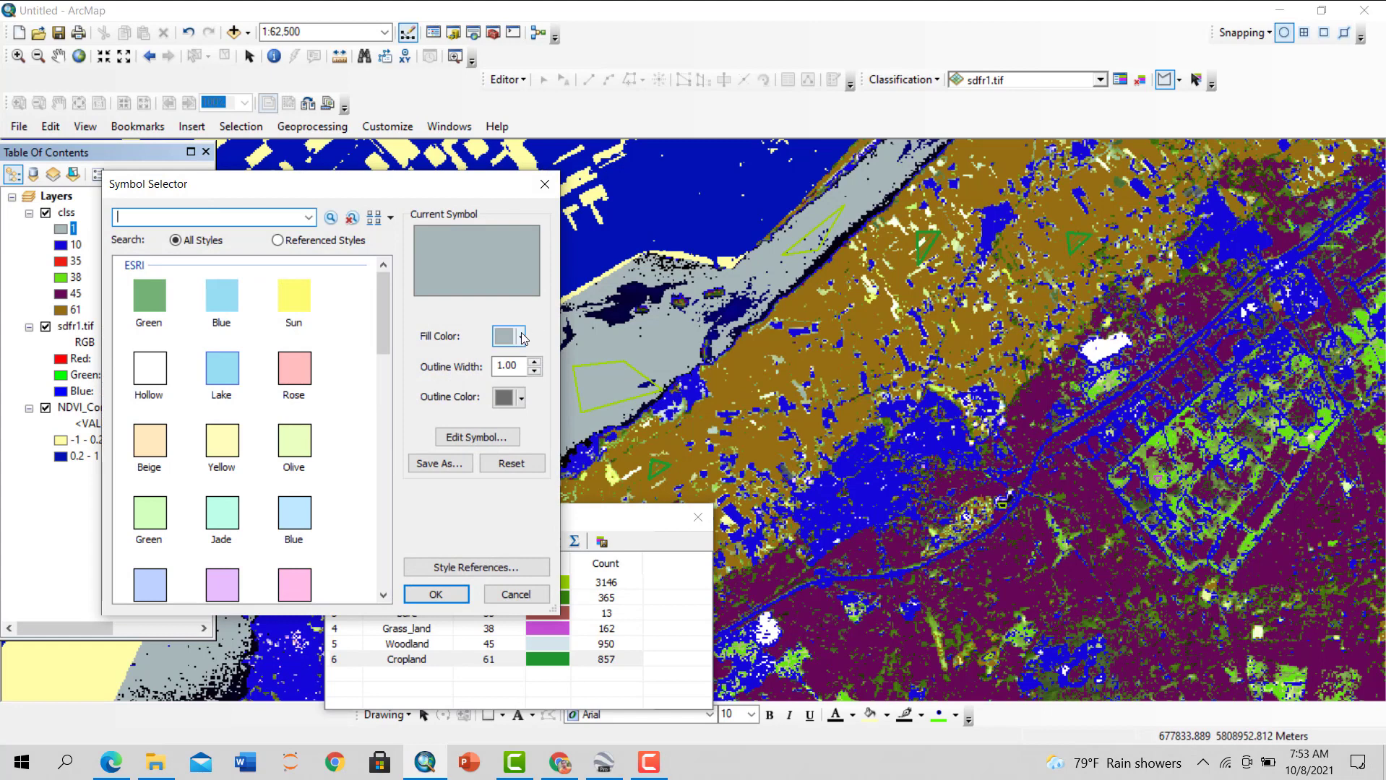
pyautogui.click(521, 337)
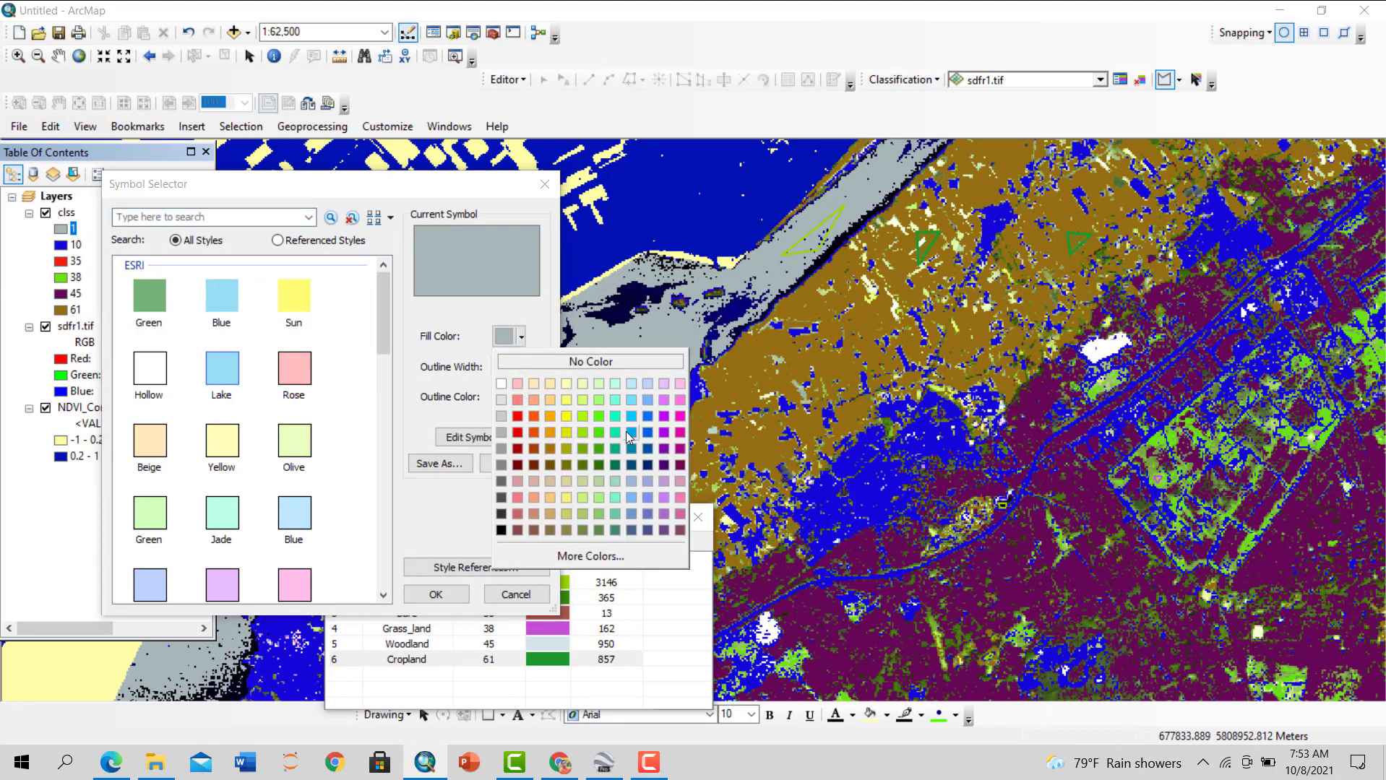
pyautogui.click(648, 433)
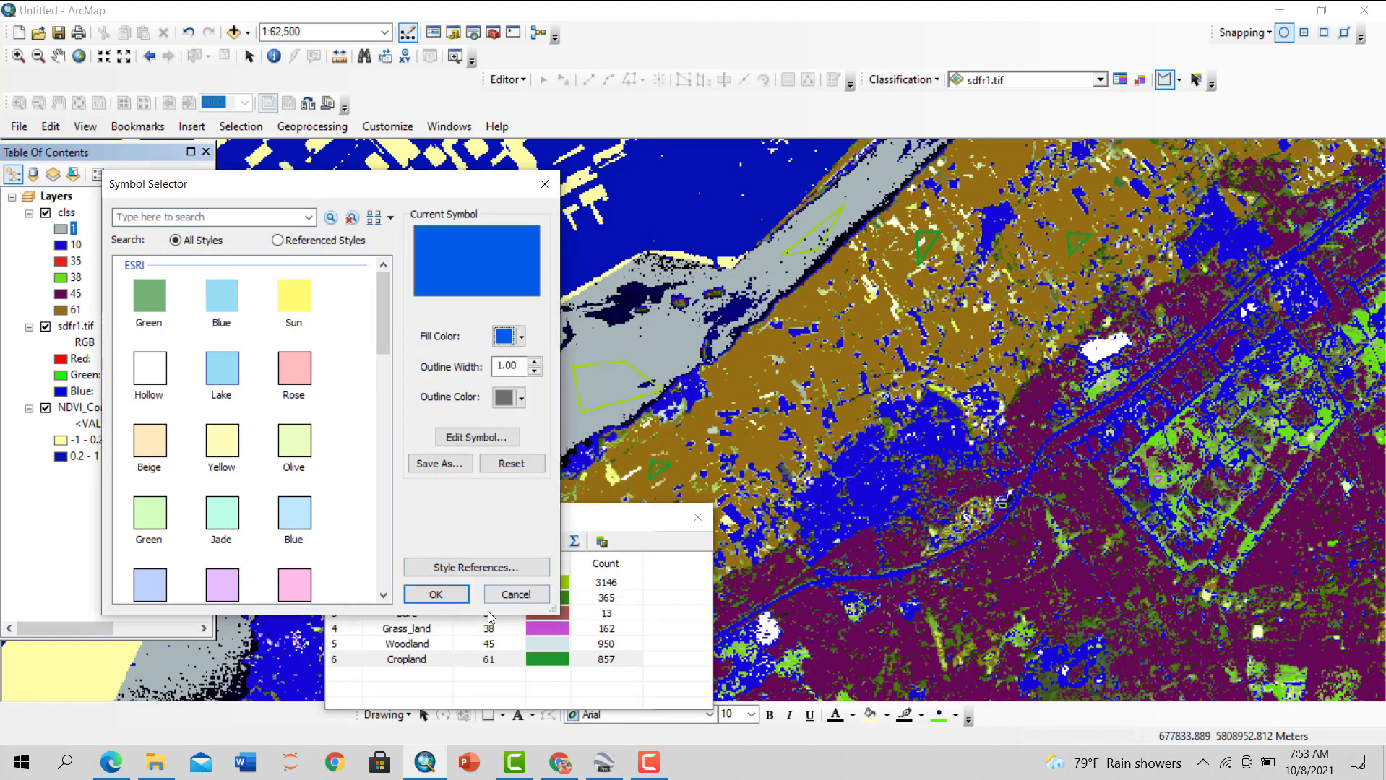
pyautogui.click(436, 594)
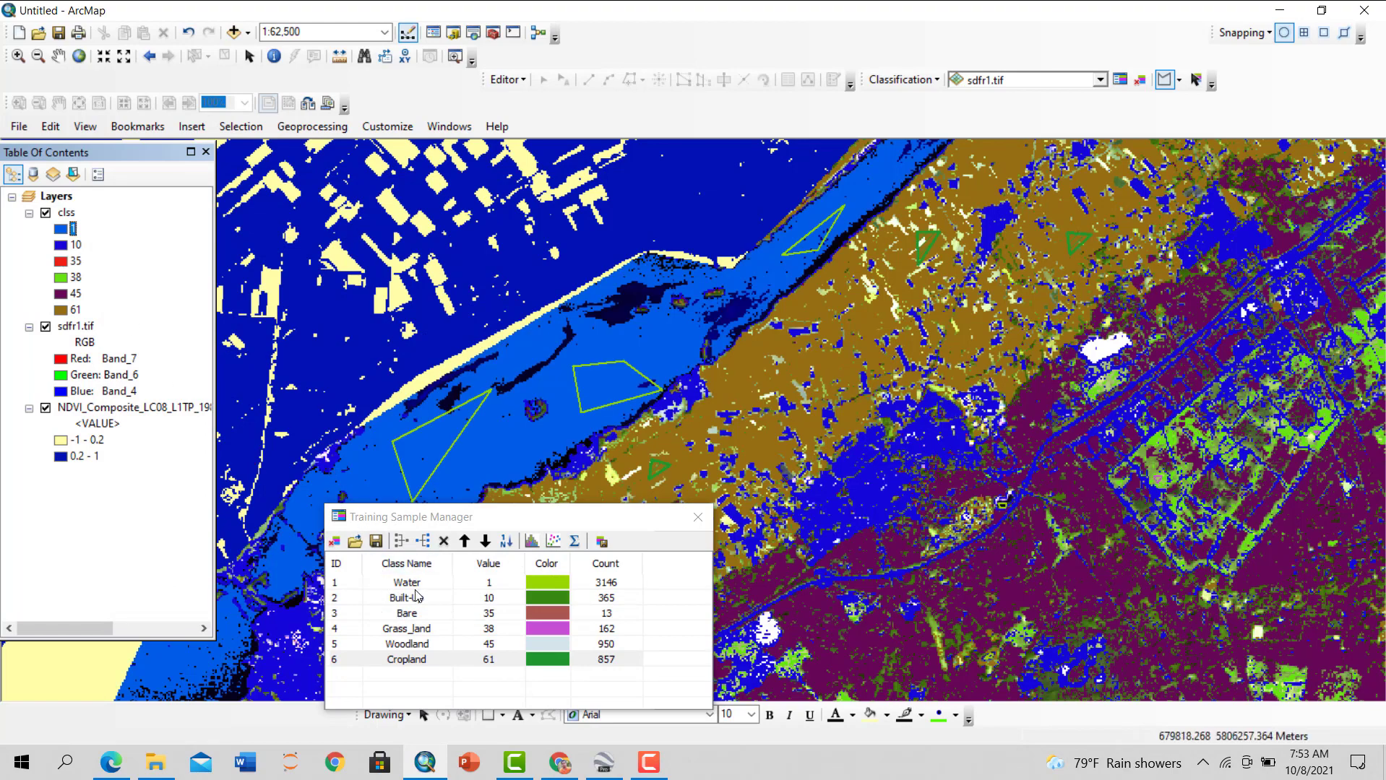
# Fill clss class 10 (Built-Up) with dark red and give class 35 (Bare) the yellow Sun symbol
pyautogui.doubleClick(61, 246)
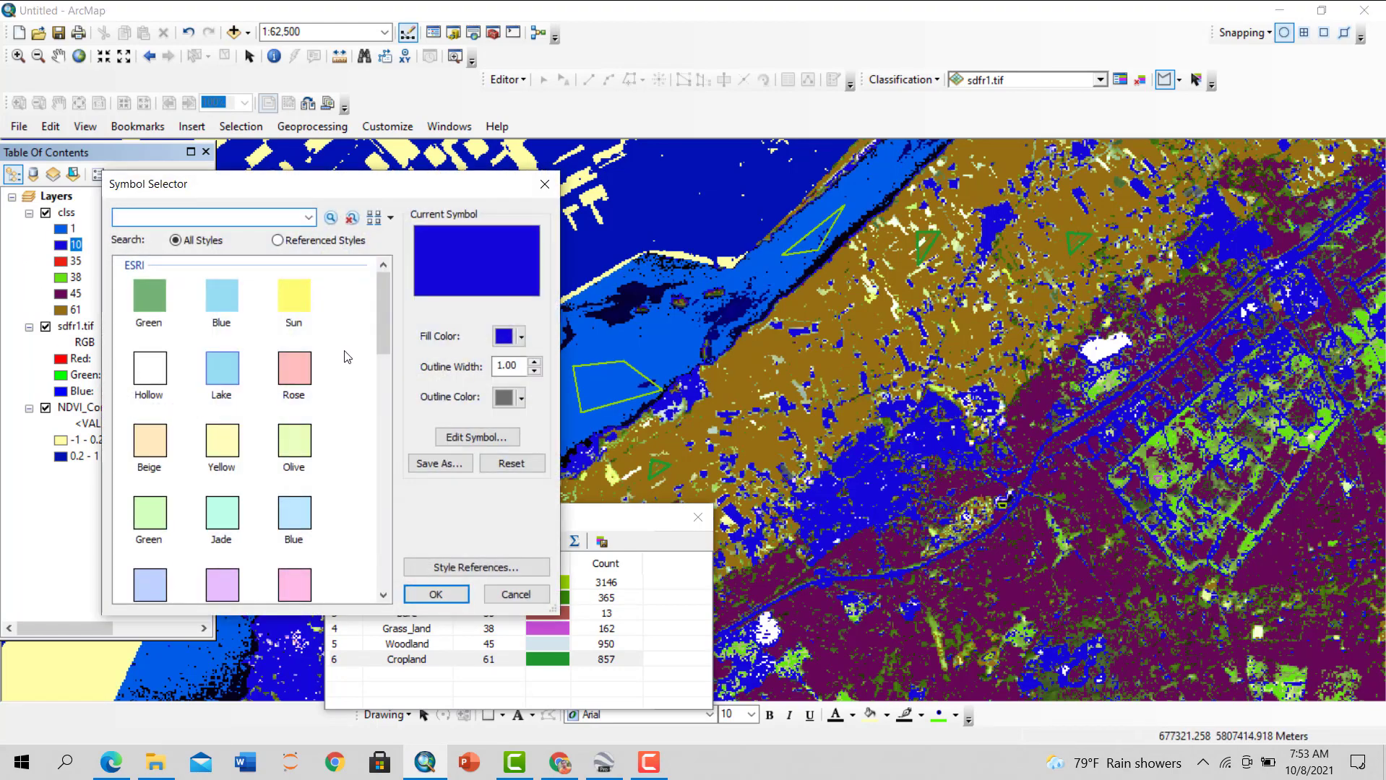
pyautogui.click(520, 337)
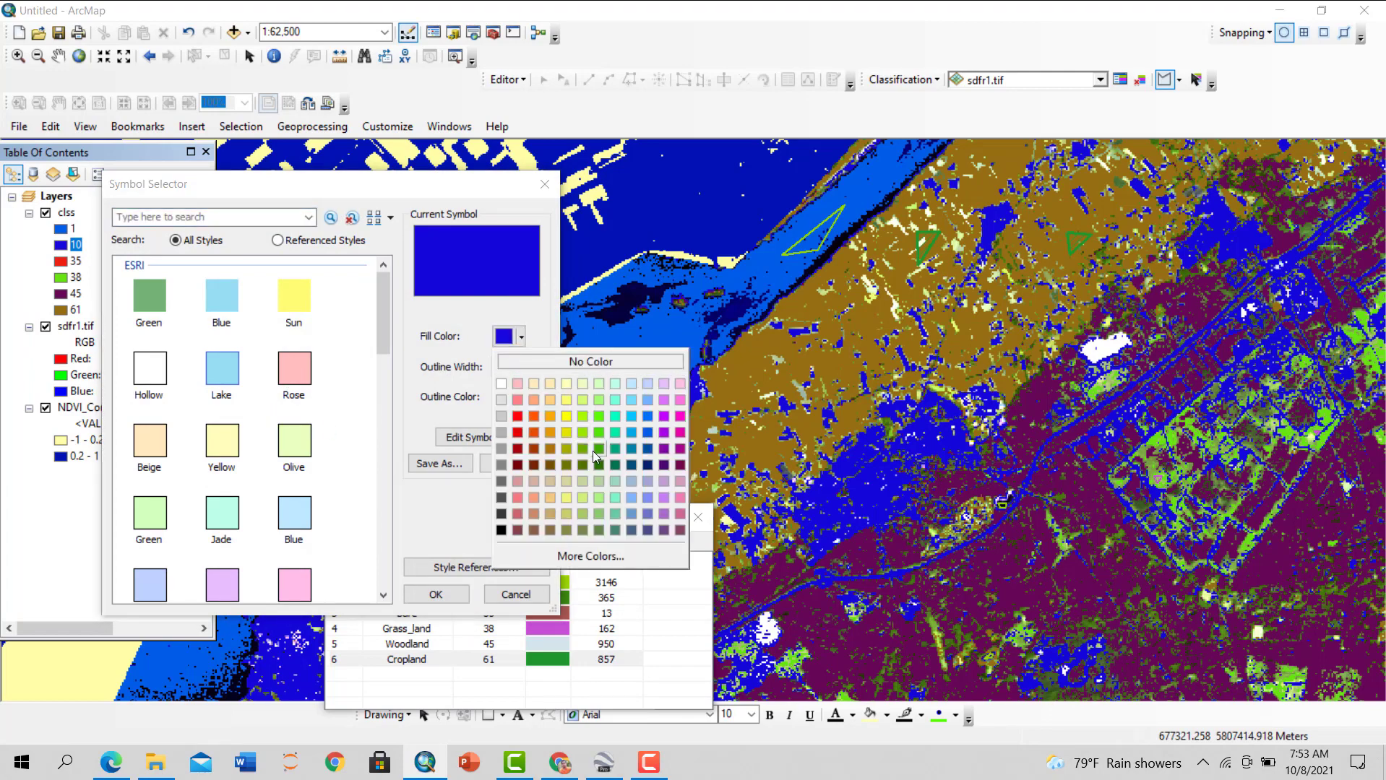
pyautogui.click(518, 464)
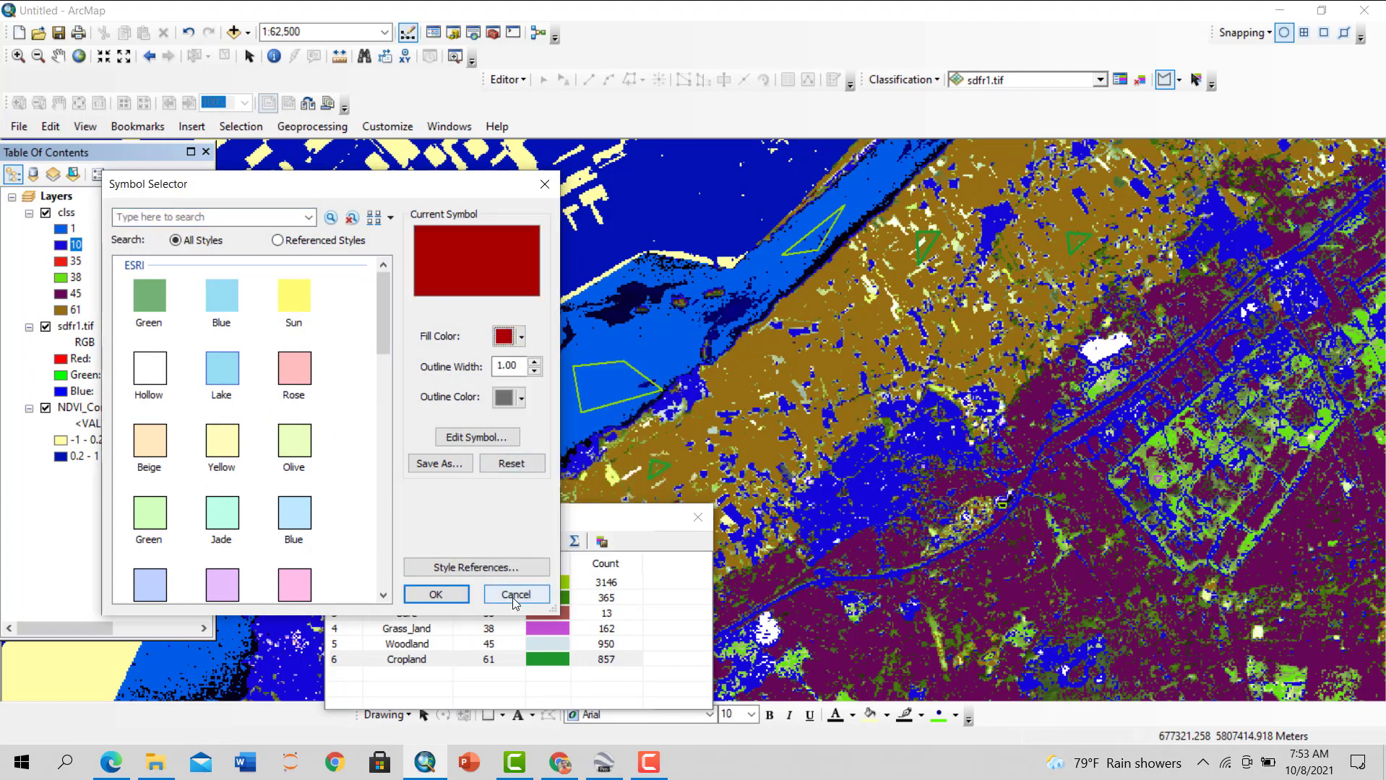
pyautogui.click(461, 594)
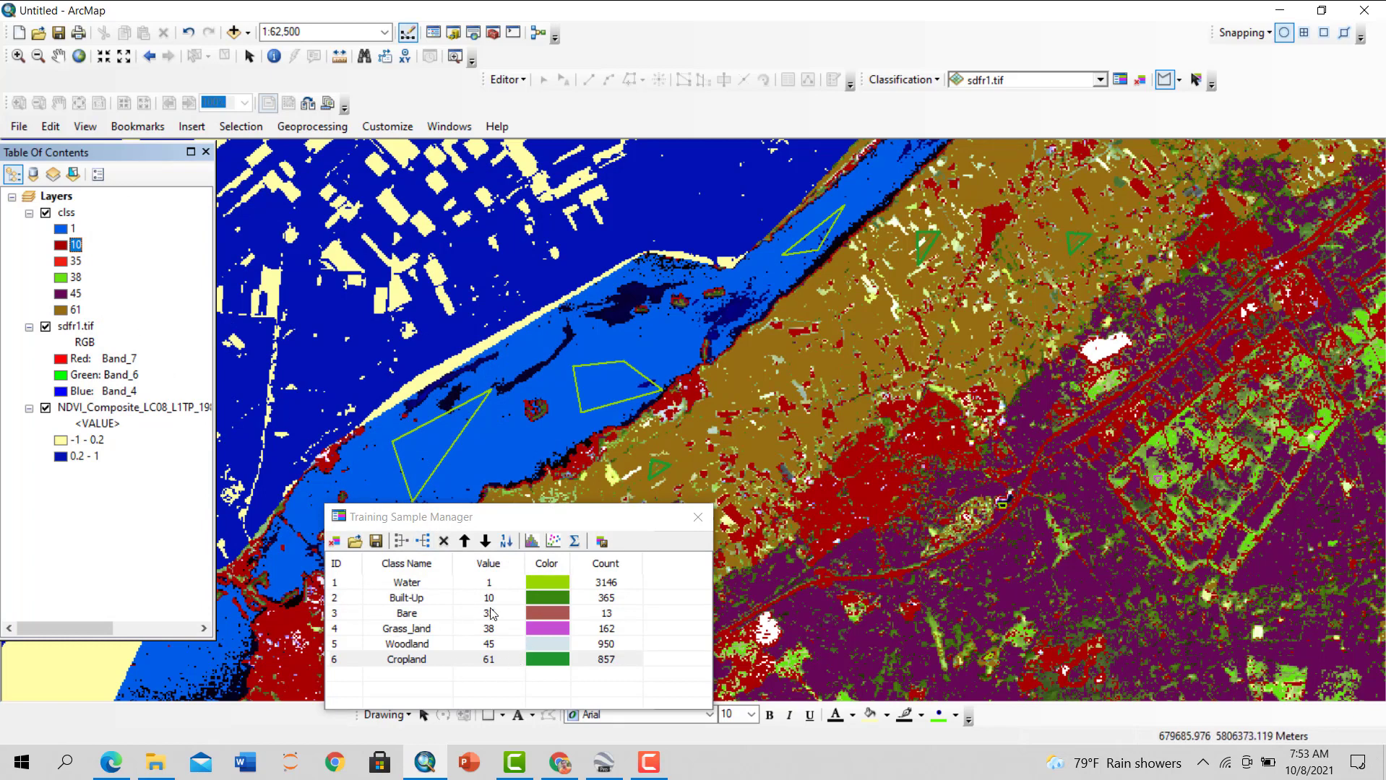
pyautogui.doubleClick(61, 261)
pyautogui.click(294, 315)
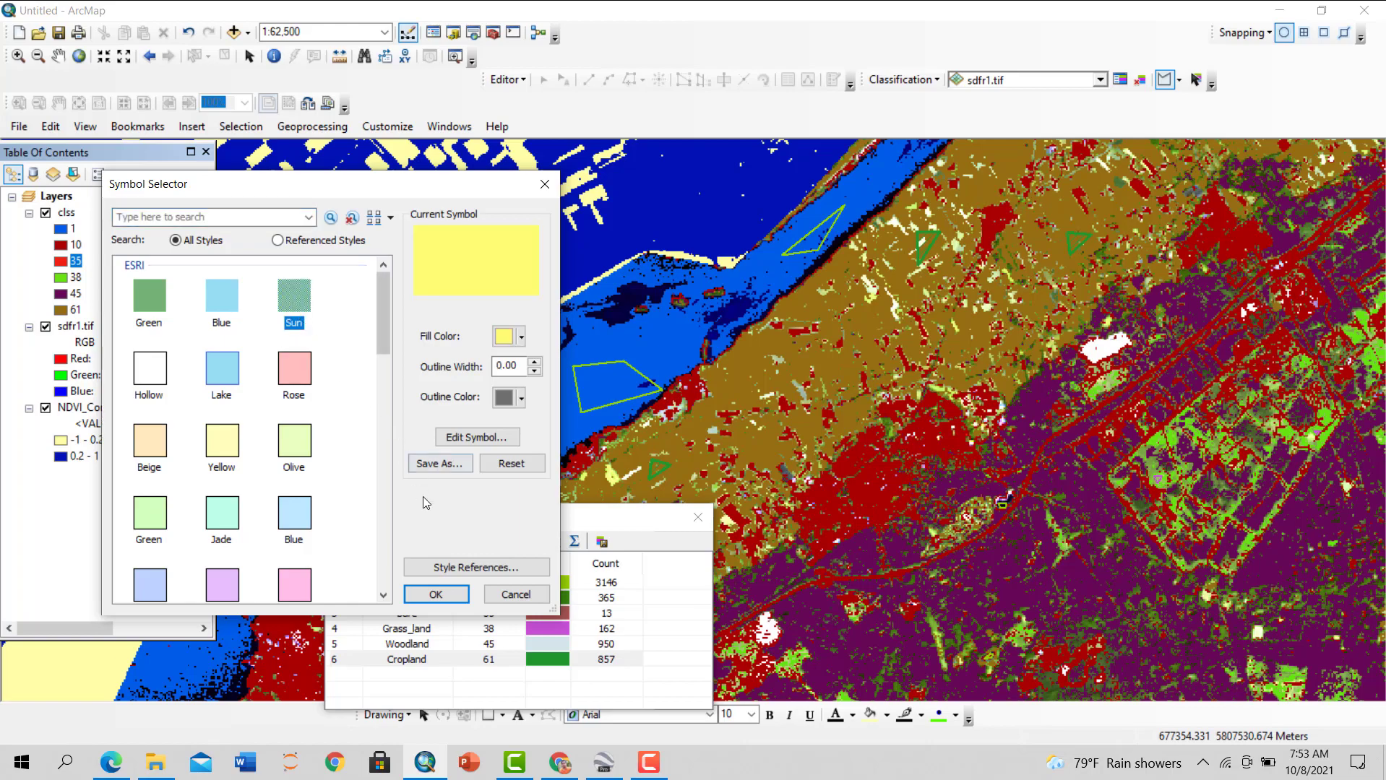
pyautogui.click(436, 594)
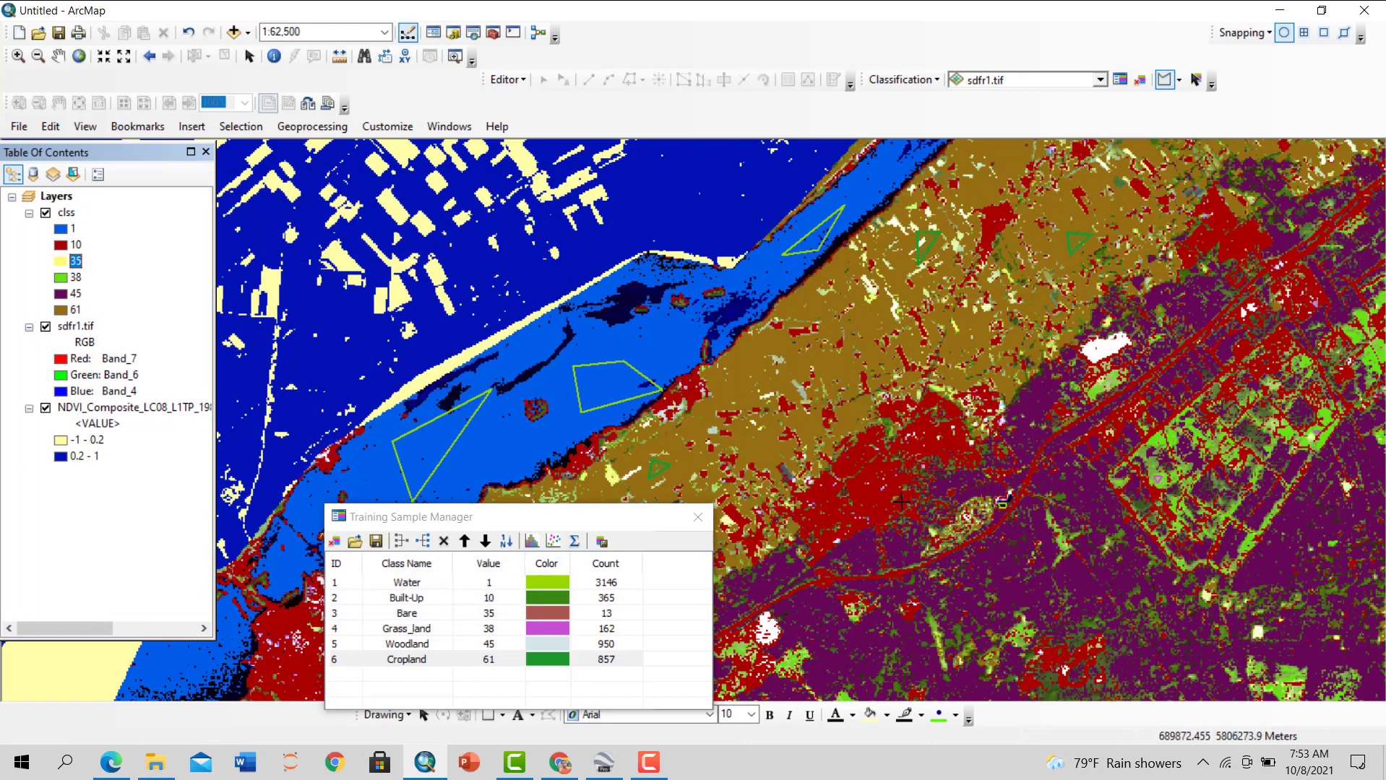
# Hide the NDVI composite layer so only clss and sdfr1.tif are displayed over the study area
pyautogui.press('Up')
pyautogui.press('Left')
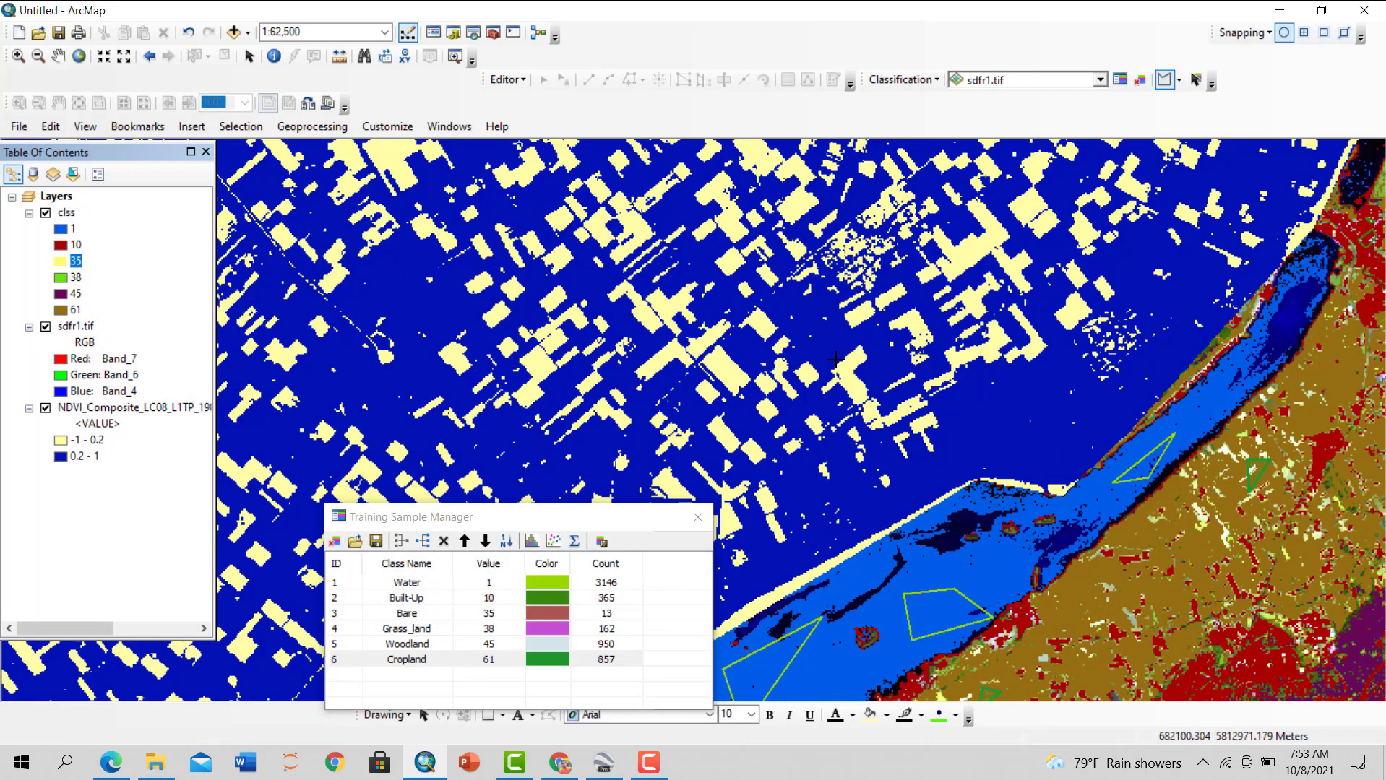
pyautogui.scroll(-1, 734, 353)
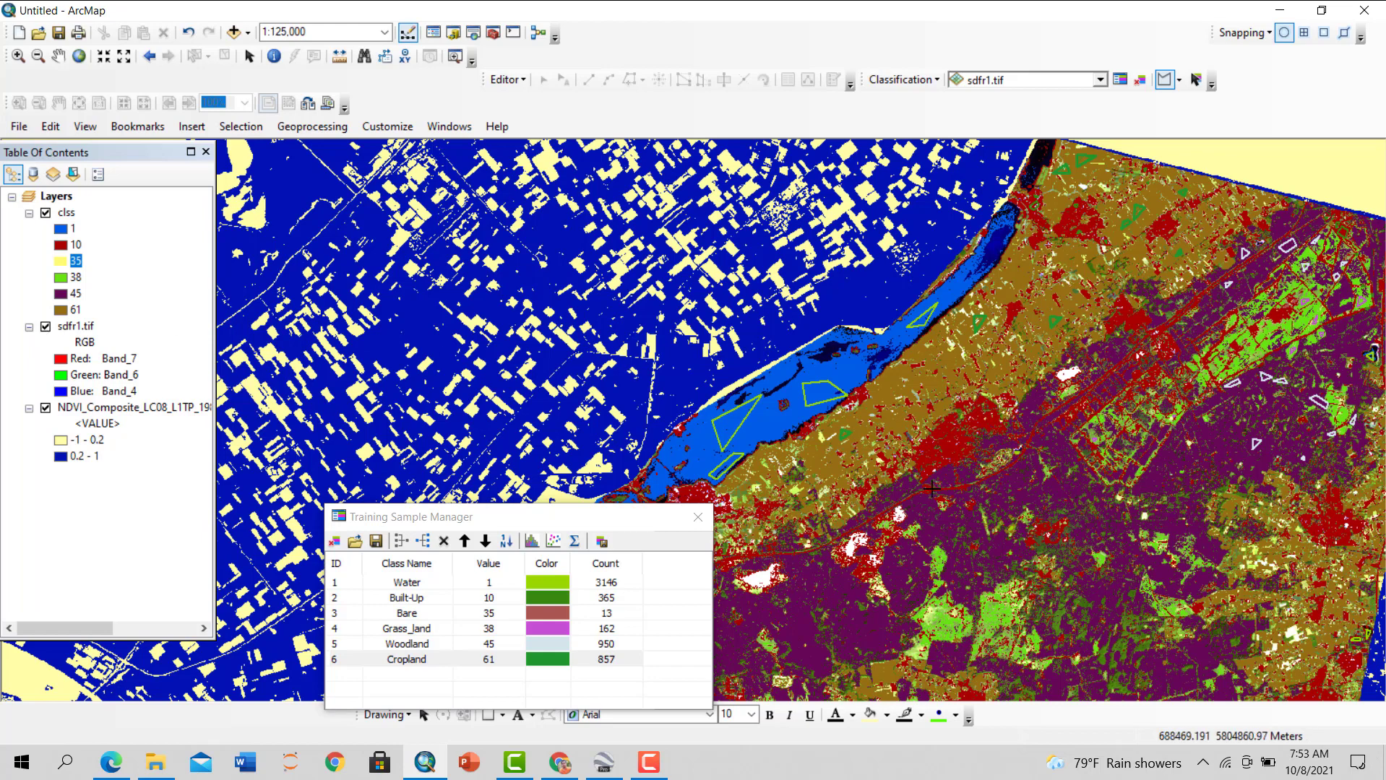
pyautogui.scroll(-1, 671, 401)
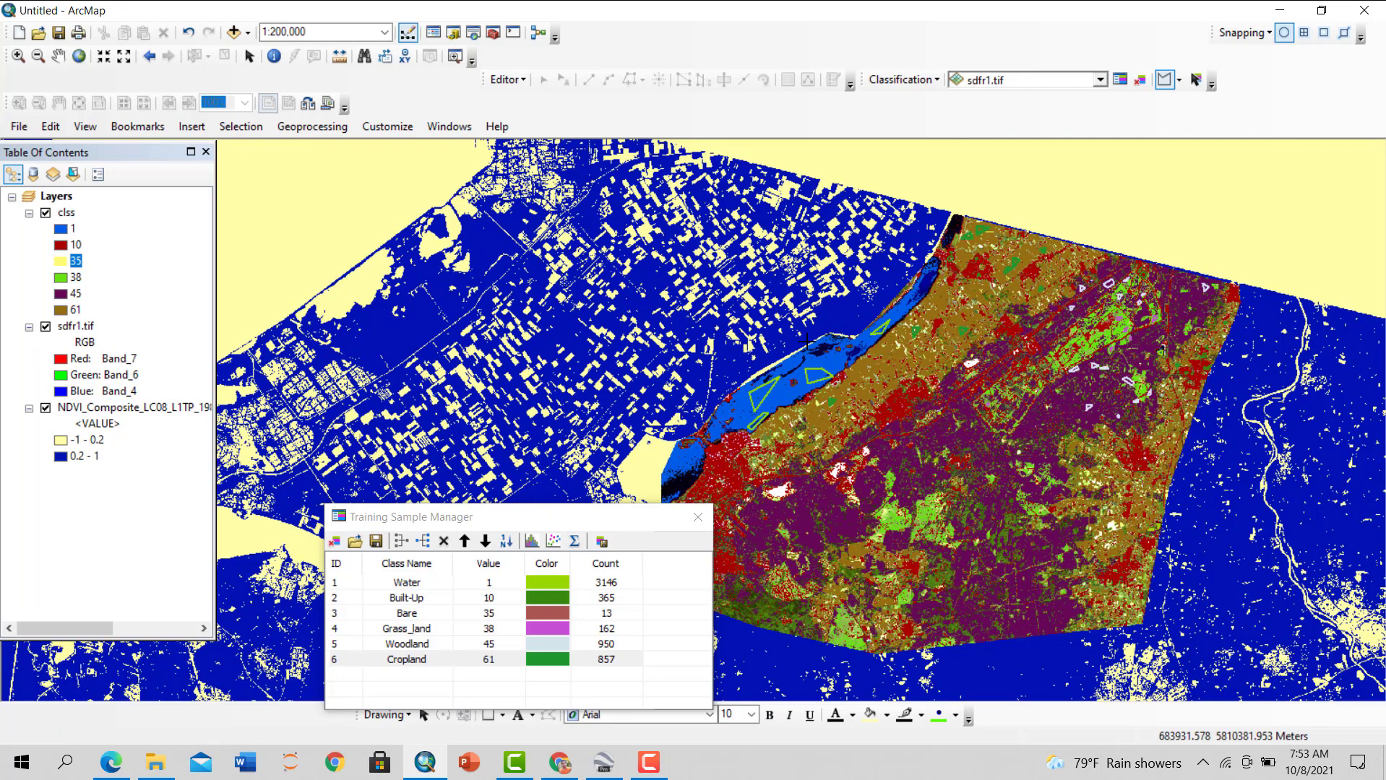
pyautogui.click(45, 408)
pyautogui.scroll(-2, 949, 471)
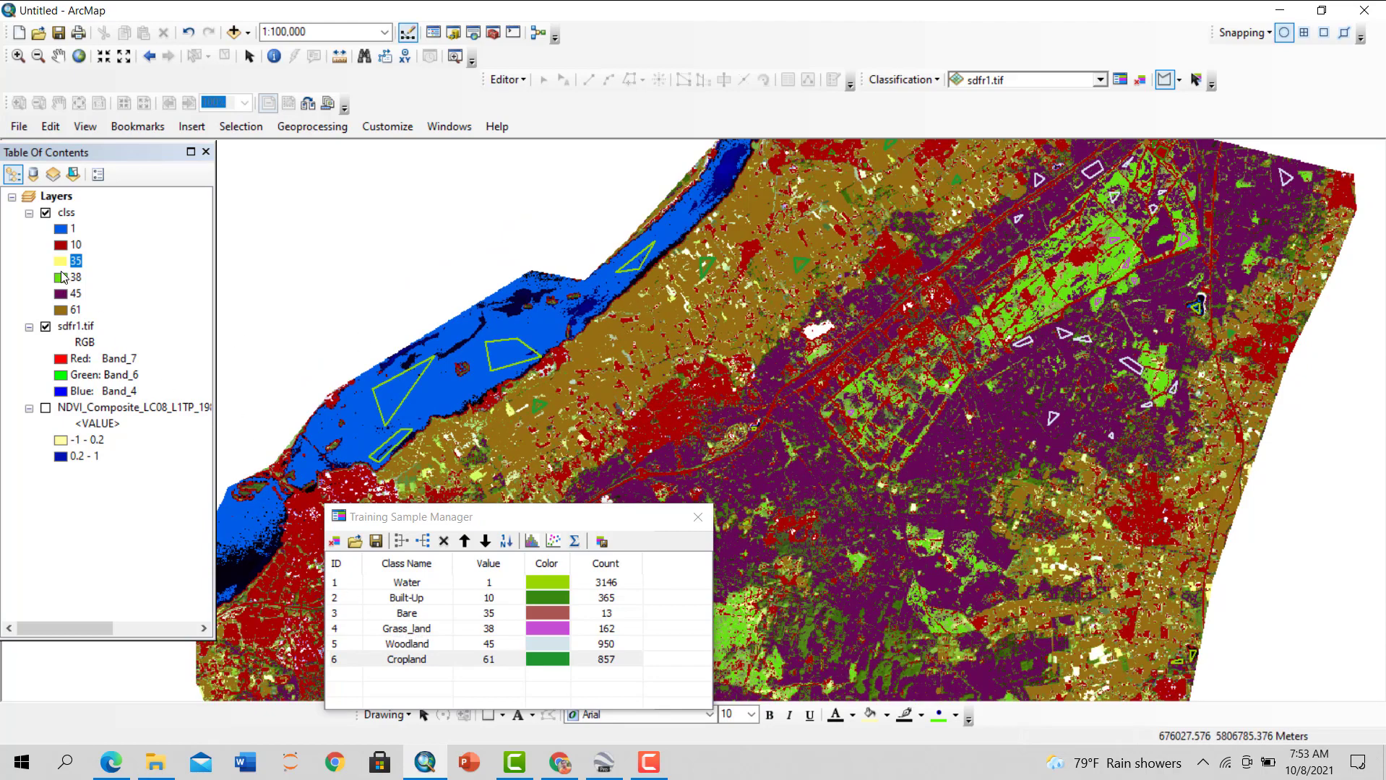
# Give clss class 38 (Grass_land) the Hollow symbol and fill class 45 (Woodland) with dark green
pyautogui.doubleClick(63, 277)
pyautogui.click(159, 379)
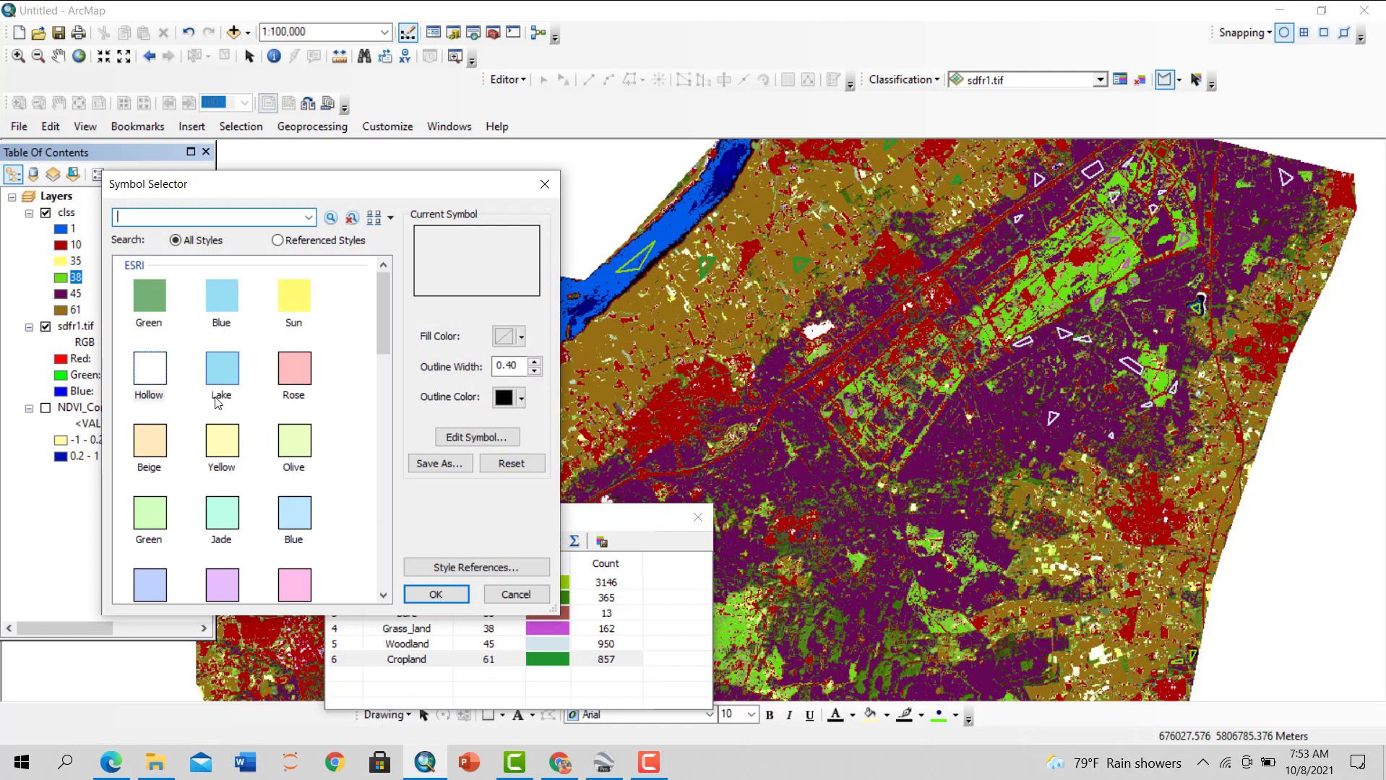
pyautogui.click(436, 594)
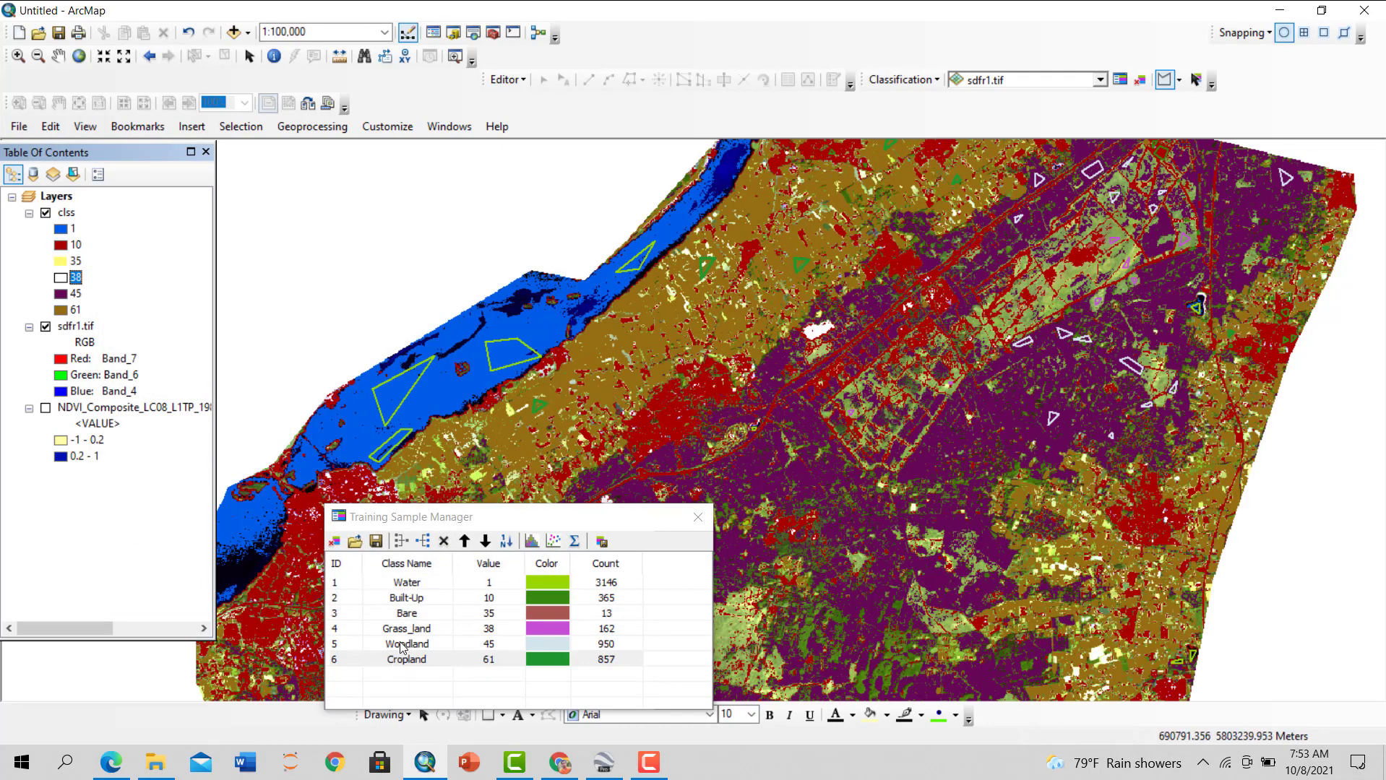
pyautogui.click(63, 294)
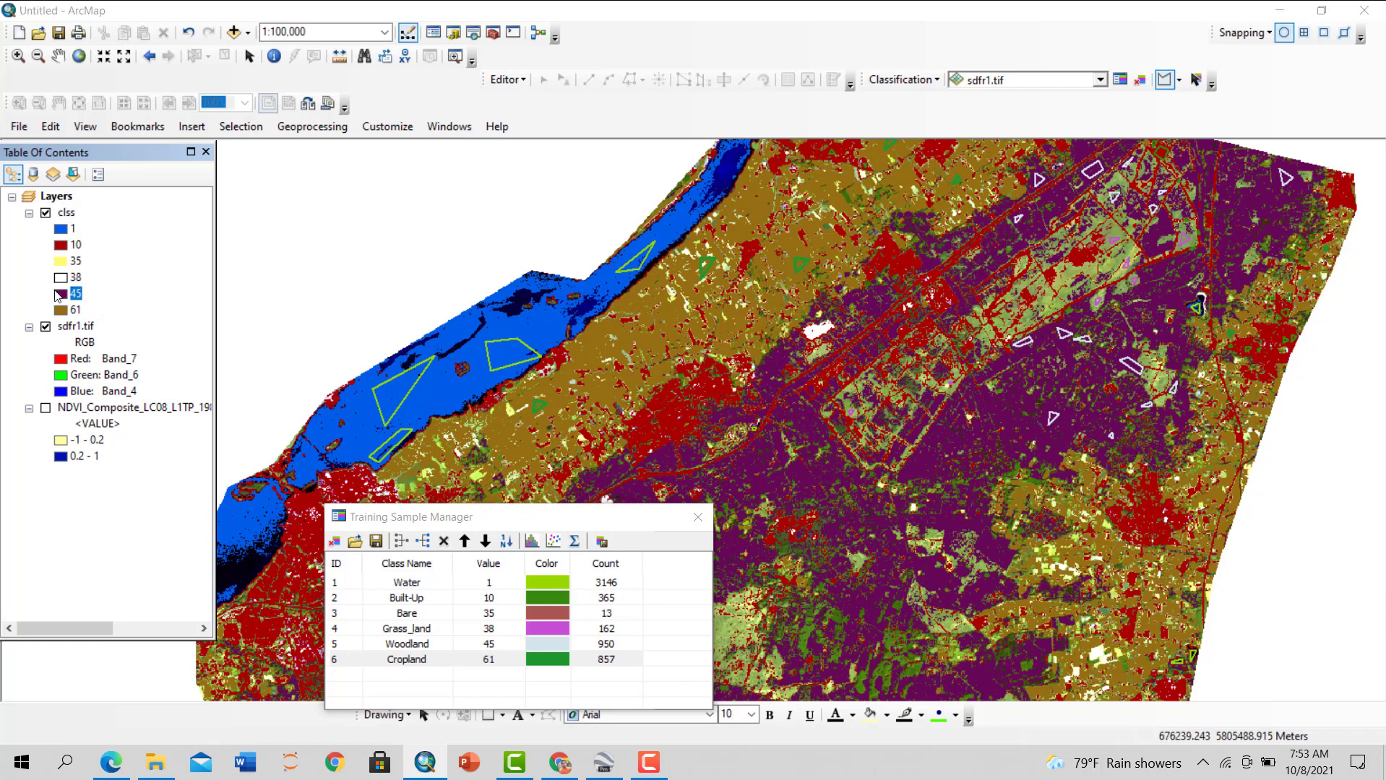
pyautogui.click(506, 336)
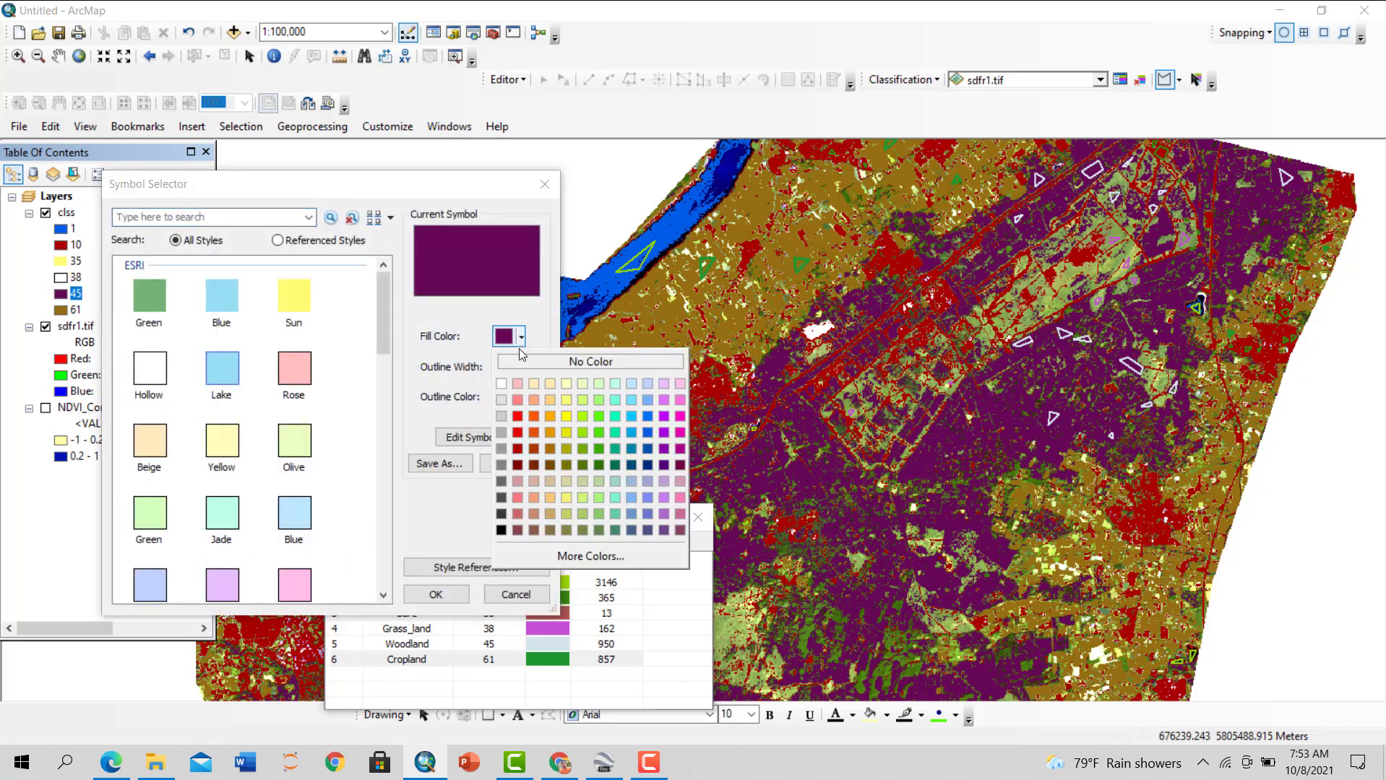
pyautogui.click(599, 464)
pyautogui.click(435, 595)
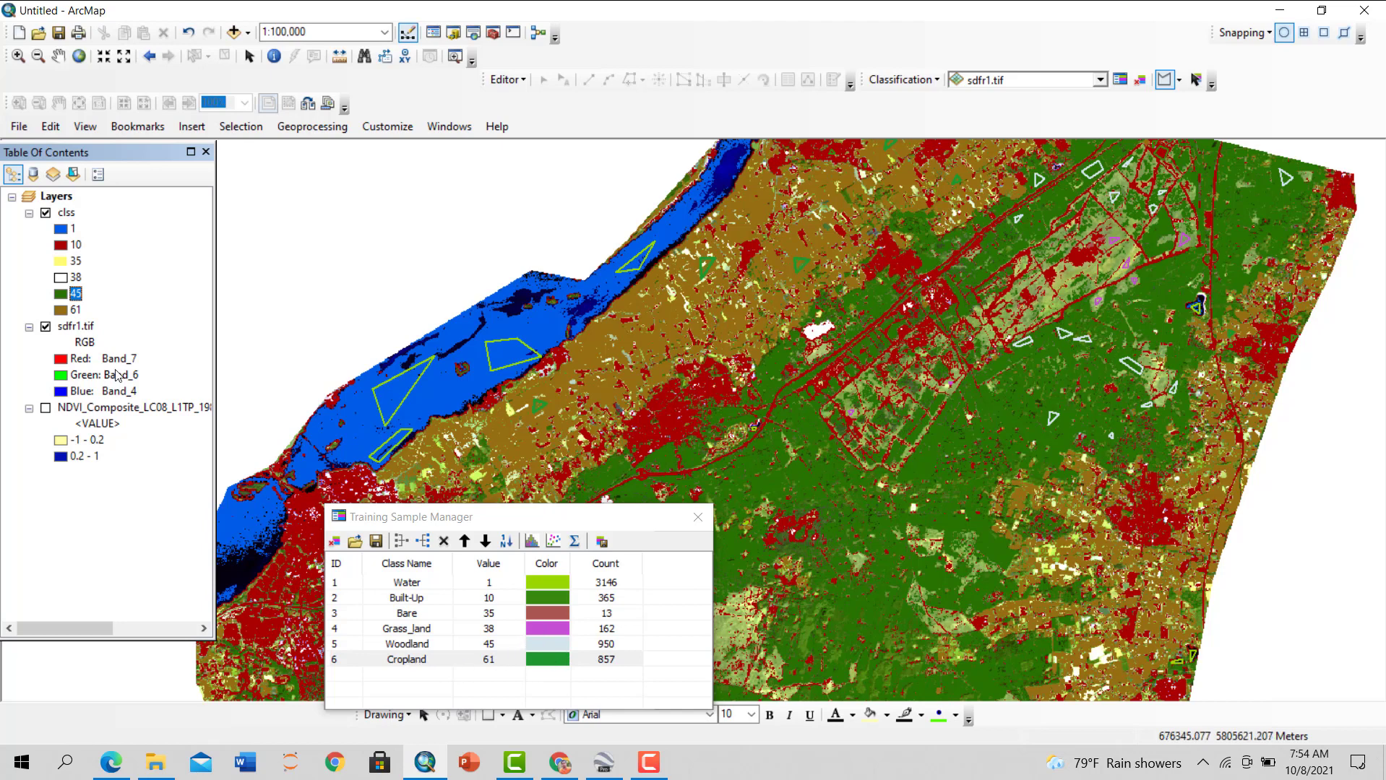
# Set the fill color of class 61 (Cropland) in the clss layer to bright yellow-green
pyautogui.doubleClick(61, 309)
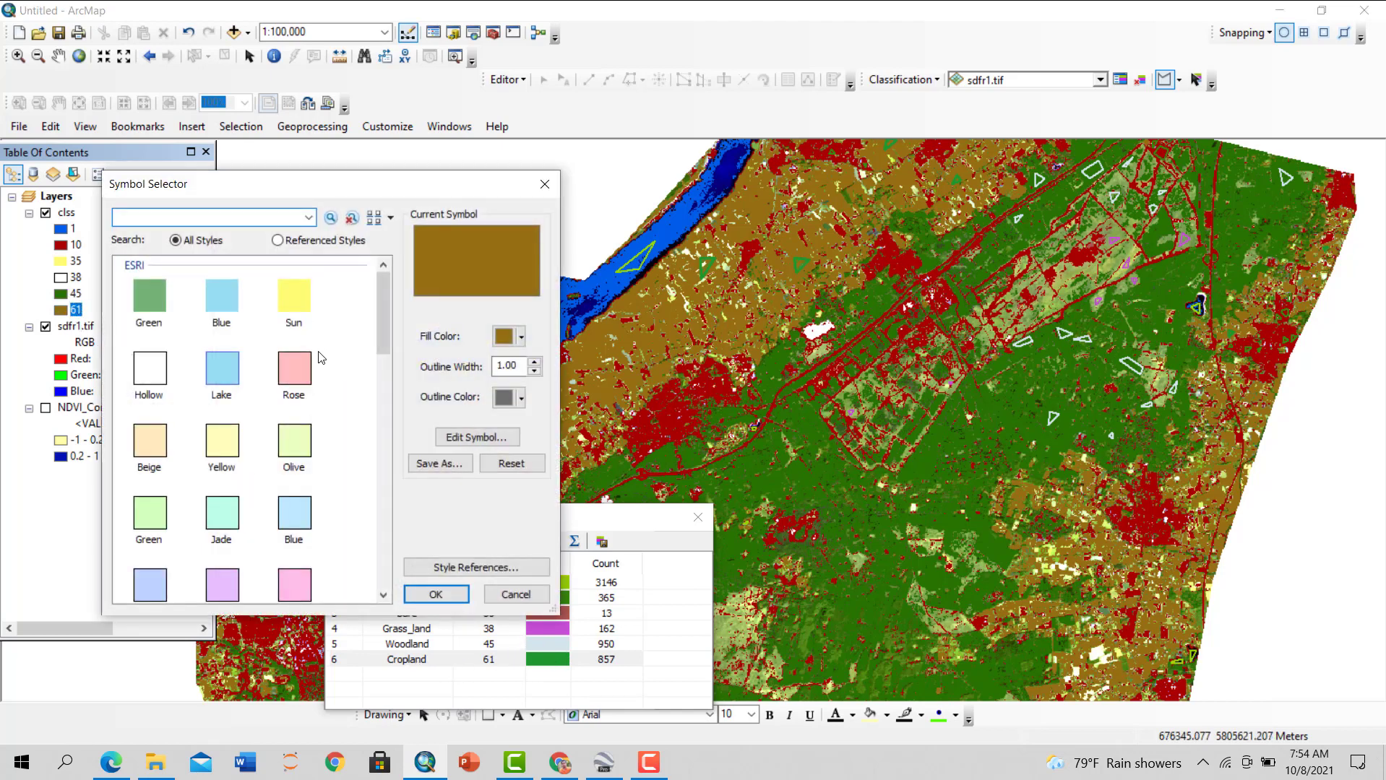
pyautogui.click(519, 337)
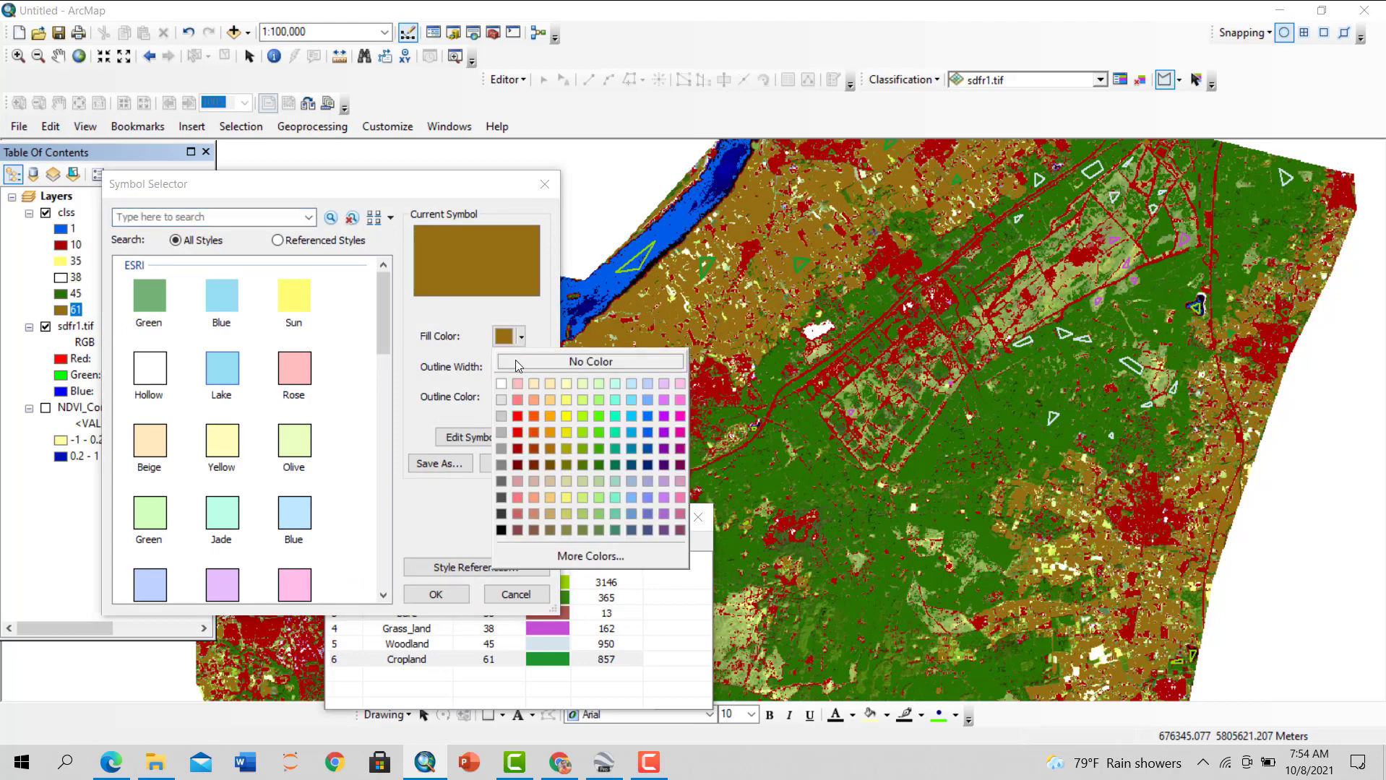
pyautogui.click(580, 416)
pyautogui.click(436, 594)
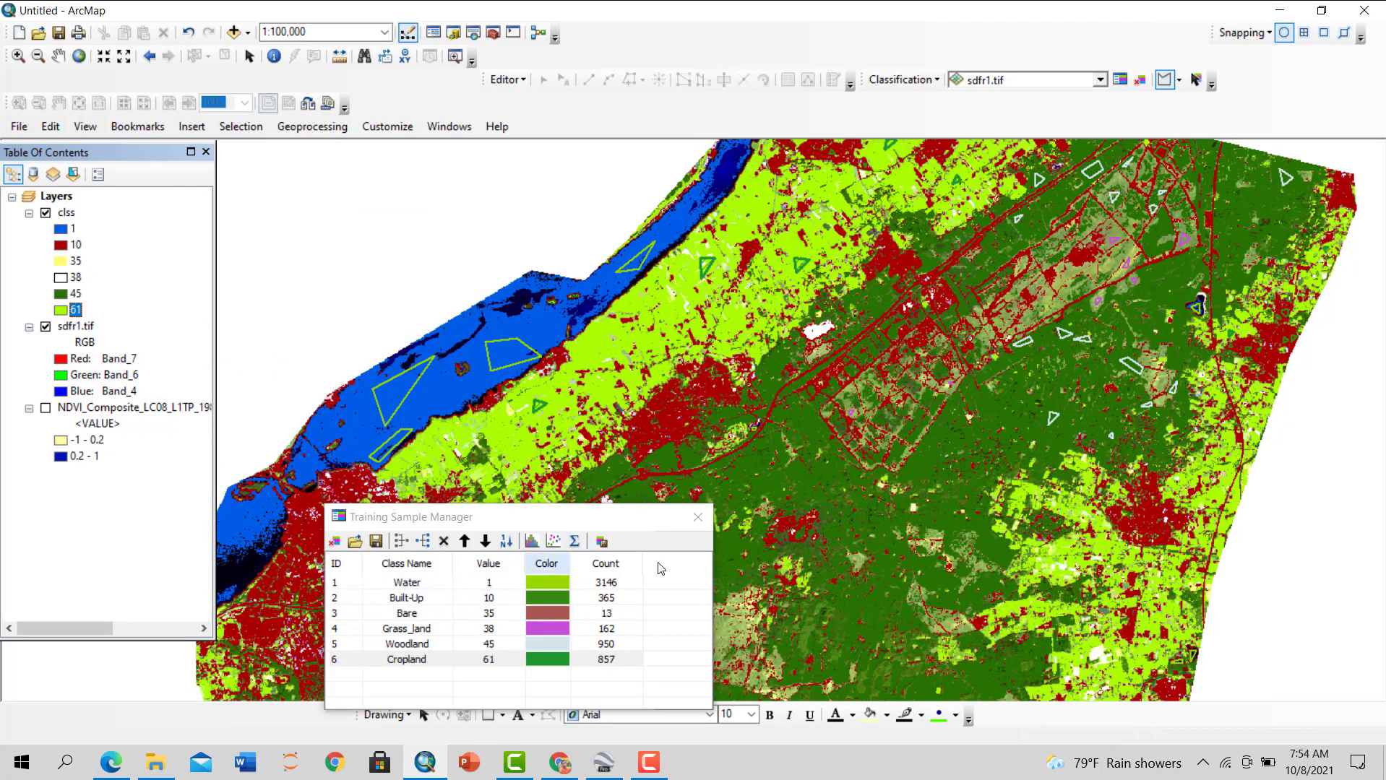
# Examine the recolored clss classes along the river, the cropland and built-up patches, and the grassland area with its training polygons
pyautogui.scroll(1, 905, 444)
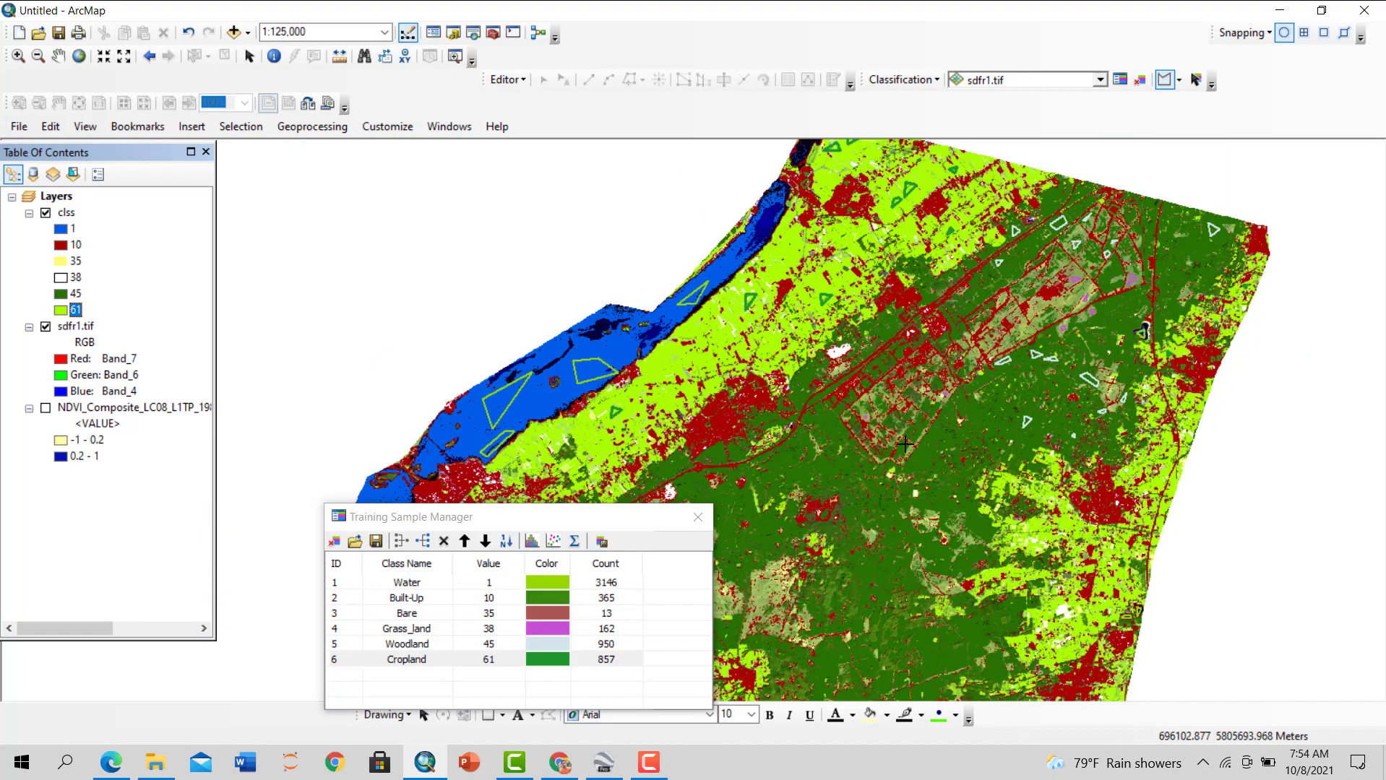
pyautogui.moveTo(905, 444); pyautogui.dragTo(1022, 434)
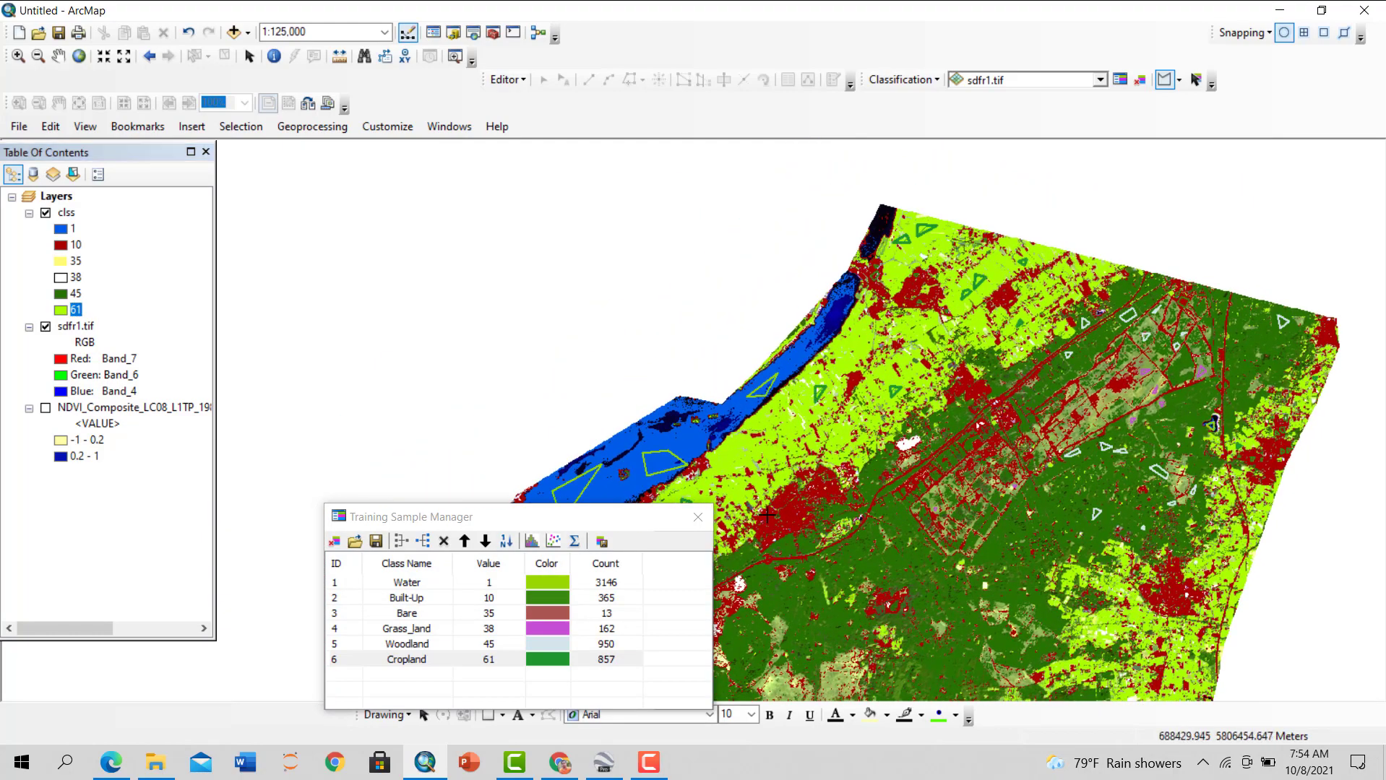
pyautogui.moveTo(835, 532); pyautogui.dragTo(998, 445)
pyautogui.scroll(1, 1091, 341)
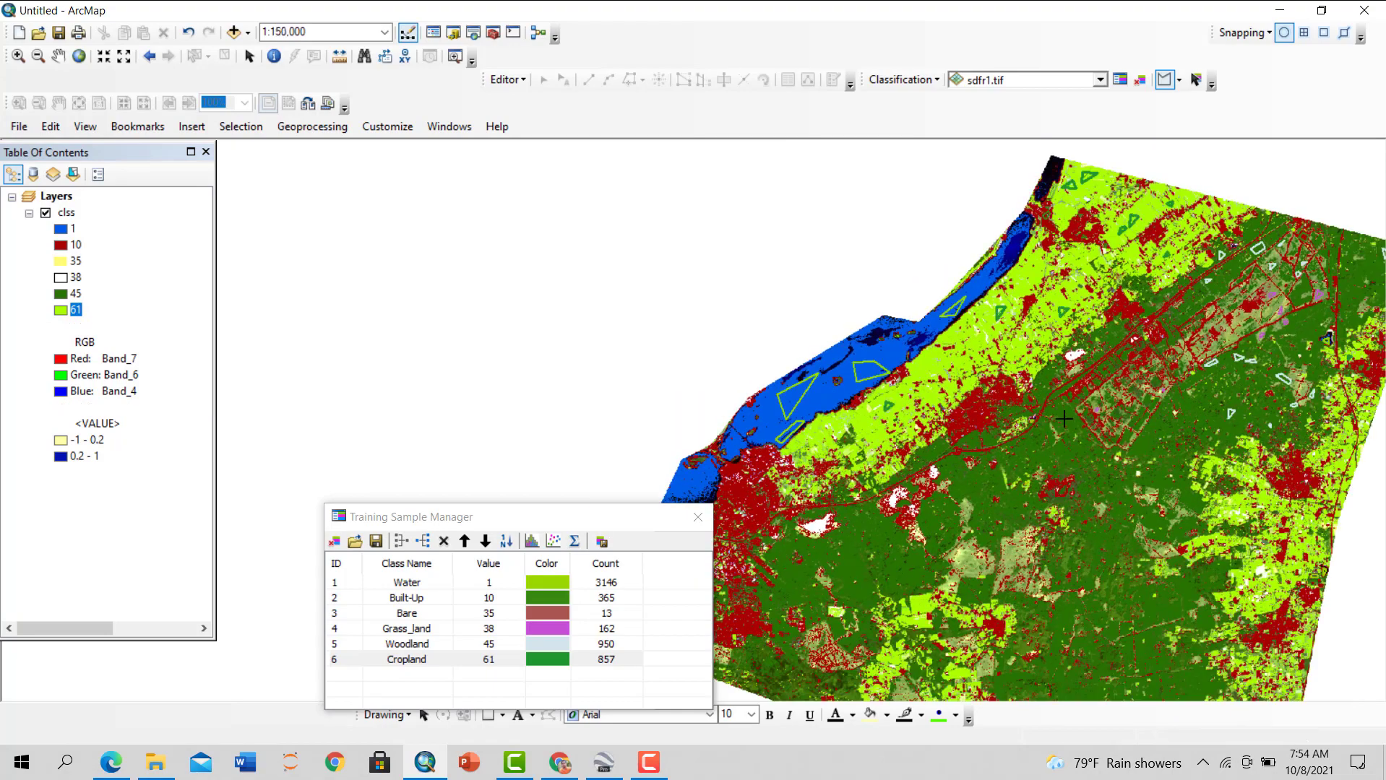
pyautogui.moveTo(1091, 341); pyautogui.dragTo(991, 432)
pyautogui.scroll(-4, 930, 429)
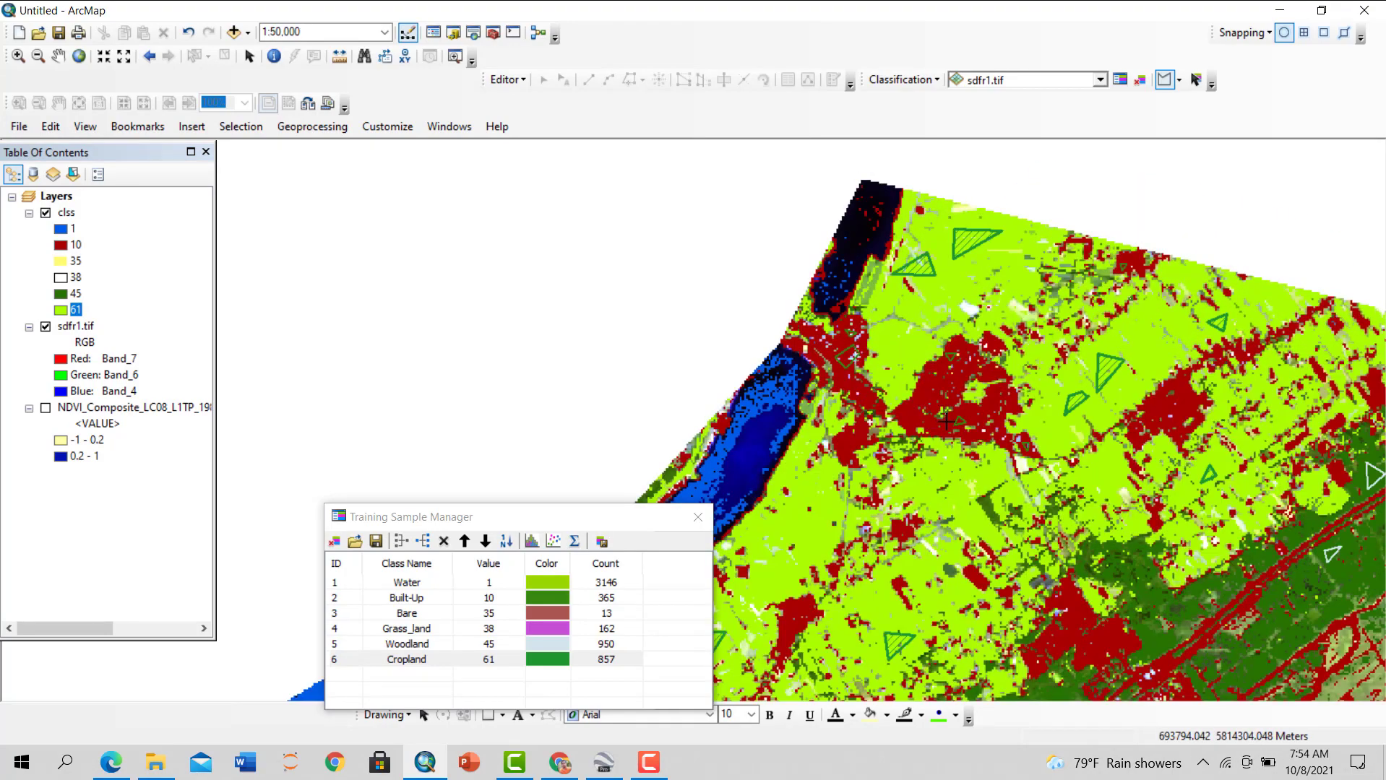
pyautogui.scroll(-2, 948, 409)
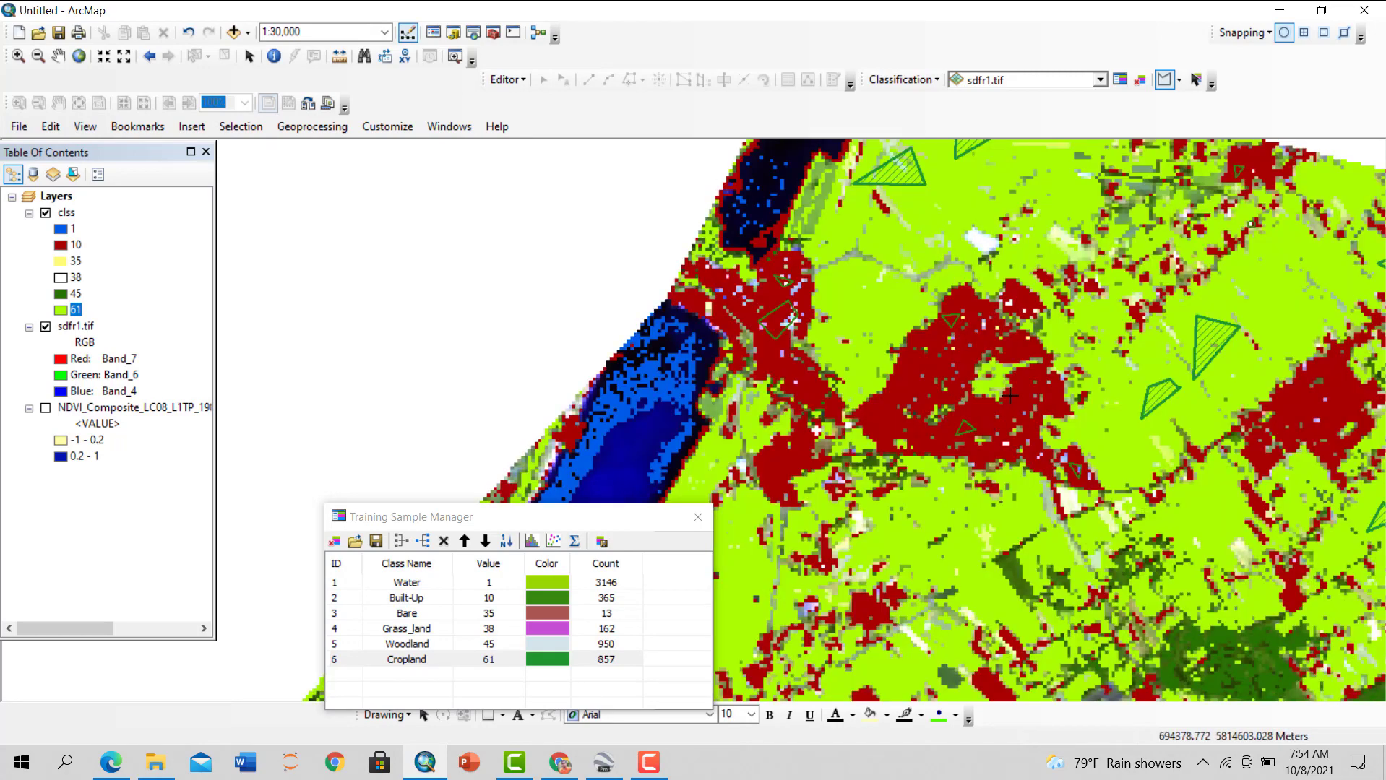
pyautogui.moveTo(866, 580); pyautogui.dragTo(813, 365)
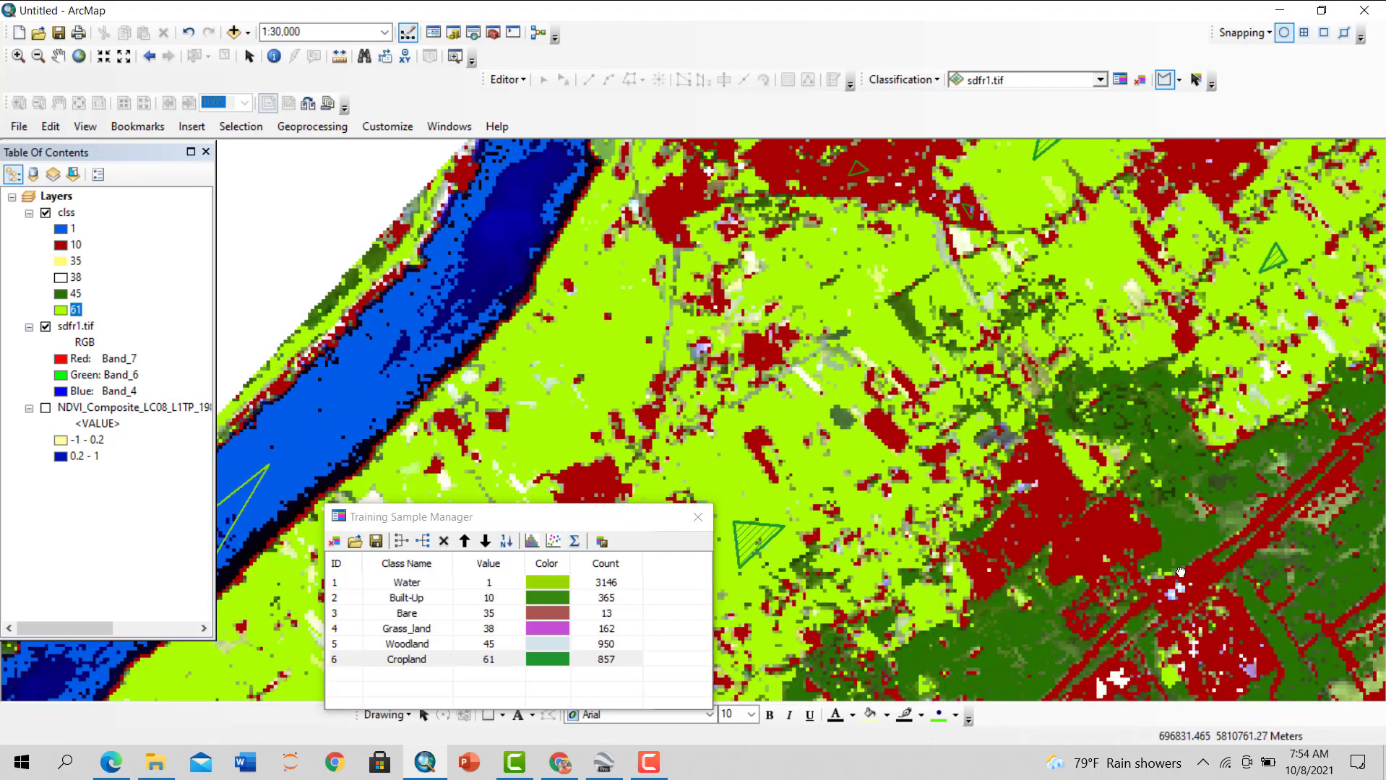
pyautogui.moveTo(1180, 572); pyautogui.dragTo(1084, 470)
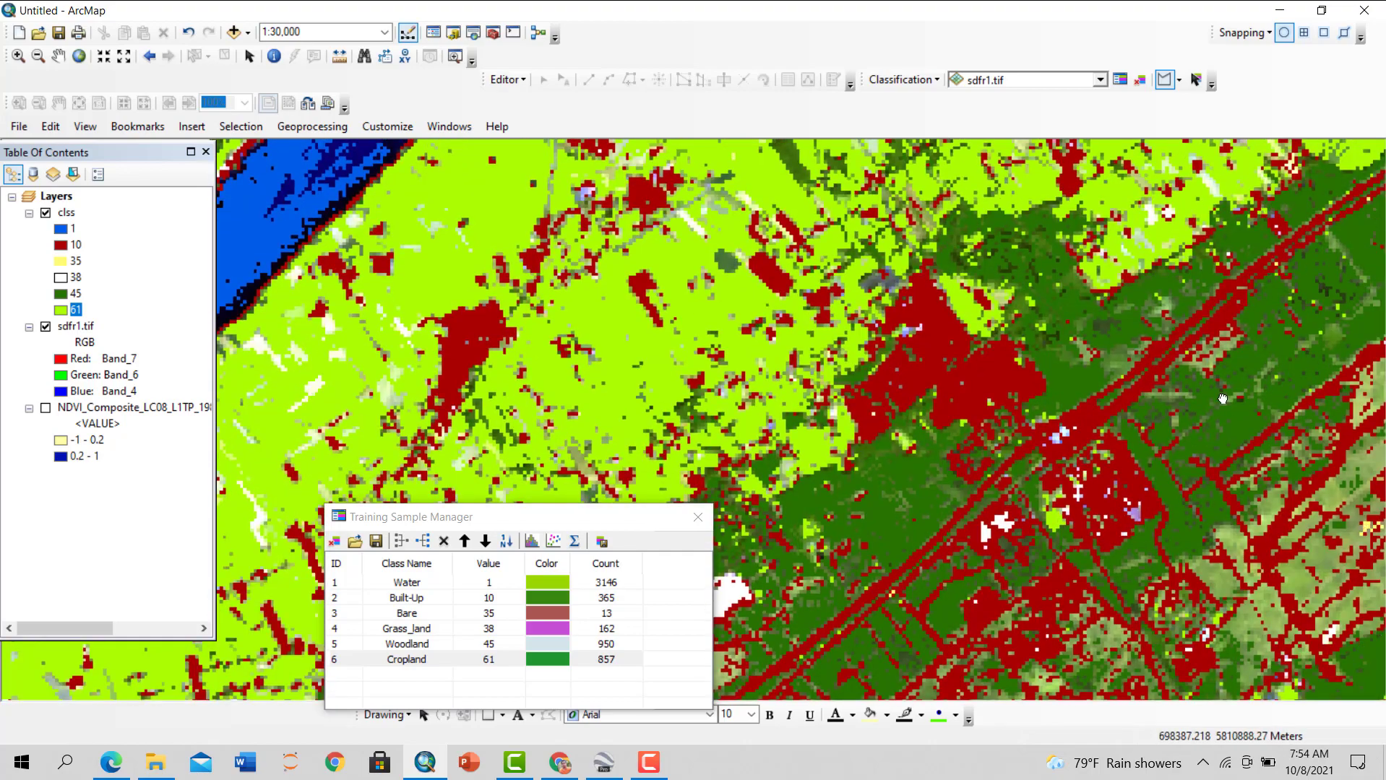
pyautogui.moveTo(1229, 549); pyautogui.dragTo(1120, 434)
pyautogui.moveTo(1294, 520); pyautogui.dragTo(957, 352)
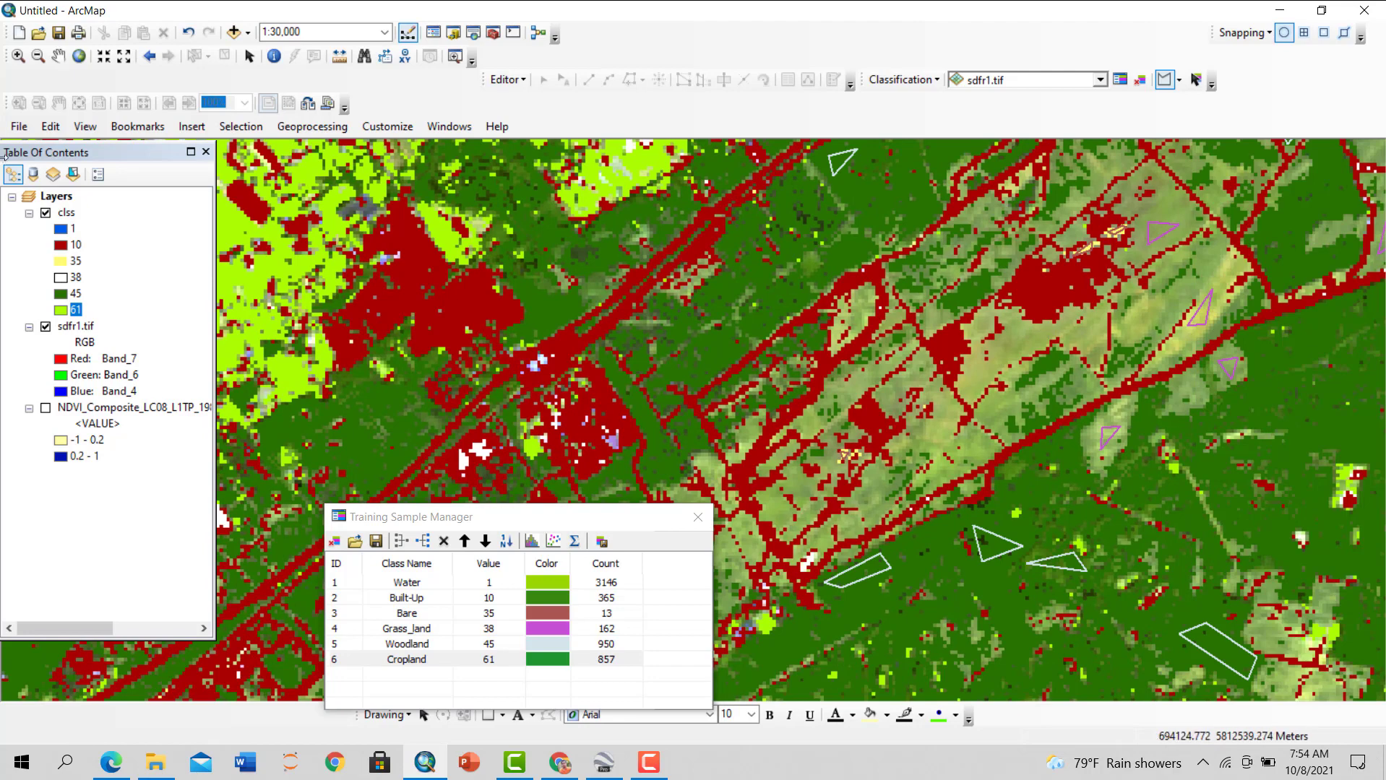
pyautogui.moveTo(1002, 384); pyautogui.dragTo(970, 430)
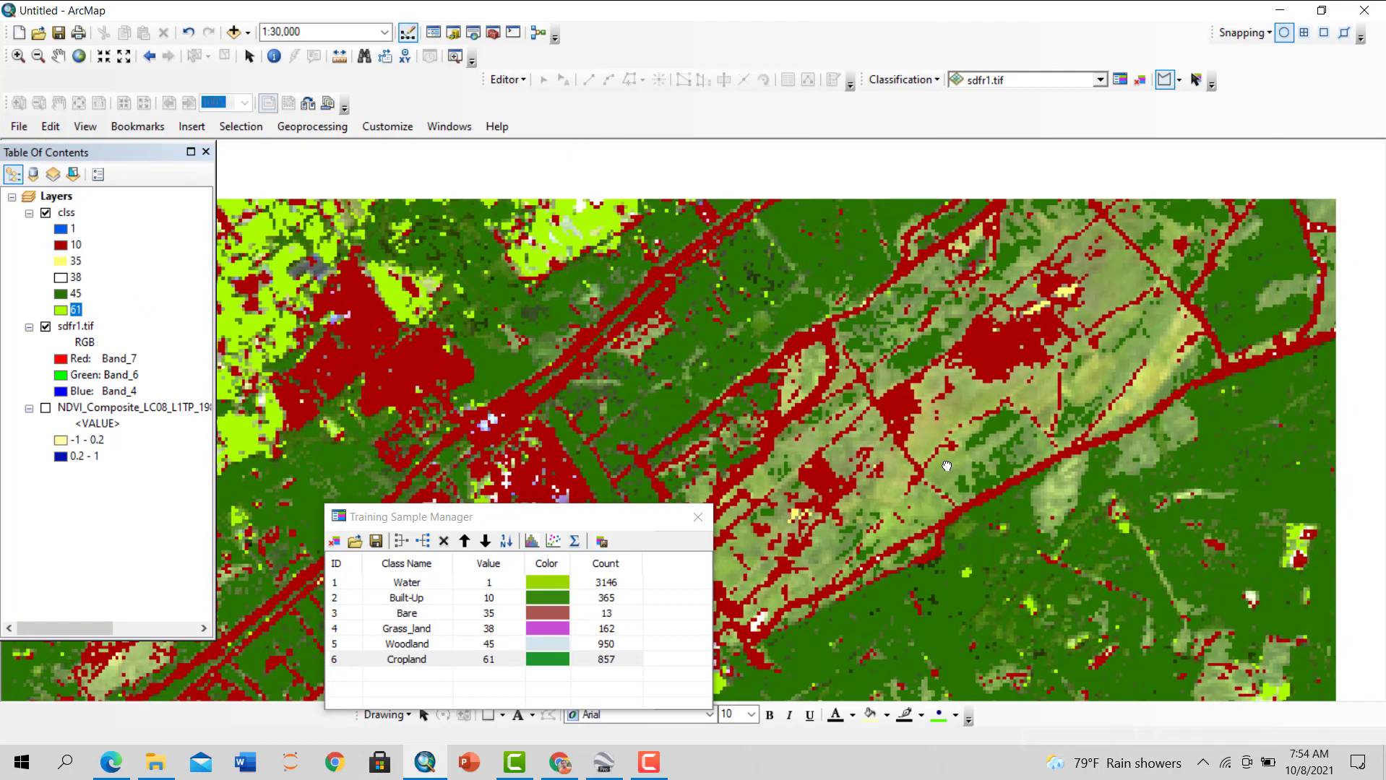
pyautogui.scroll(-1, 965, 384)
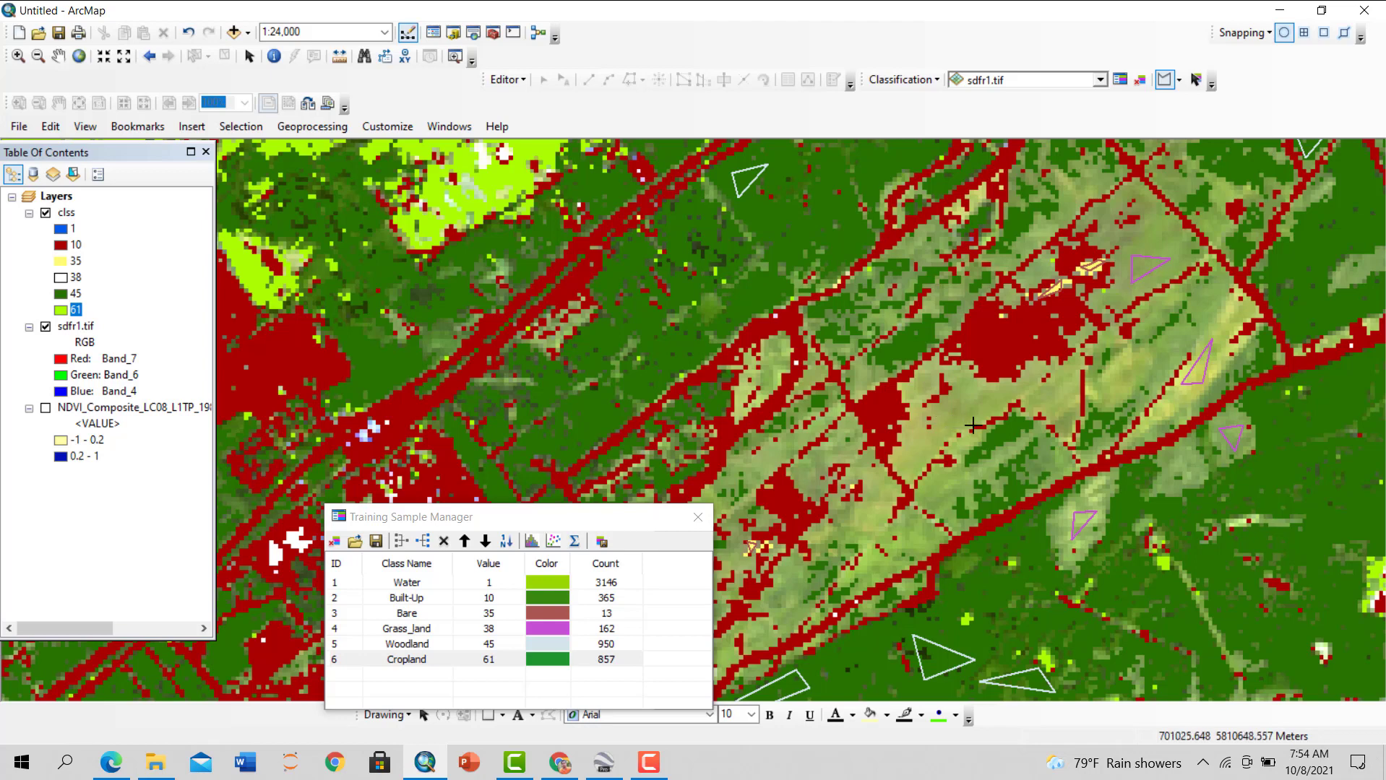
# Set the fill color of class 38 (Grass_land) in the clss layer to light aquamarine
pyautogui.scroll(1, 1012, 404)
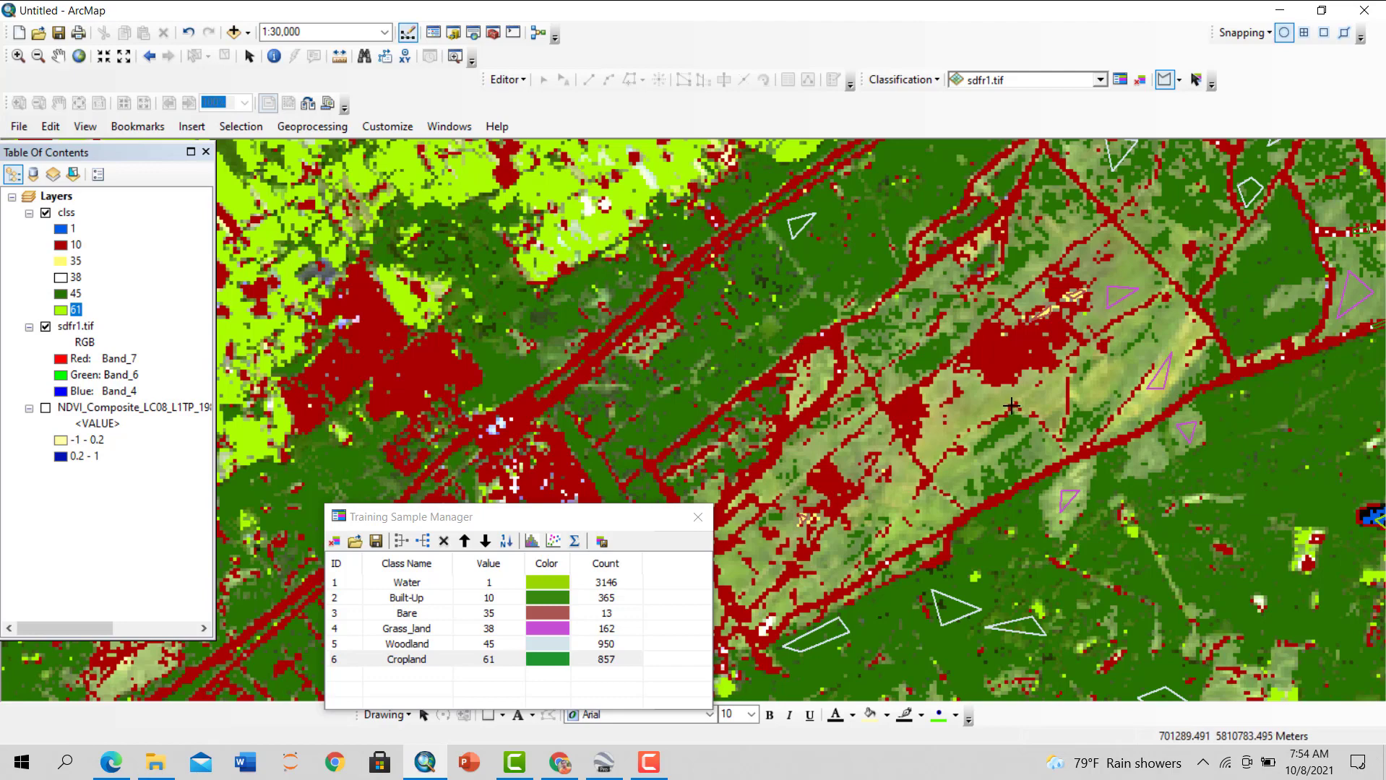
pyautogui.scroll(2, 1011, 406)
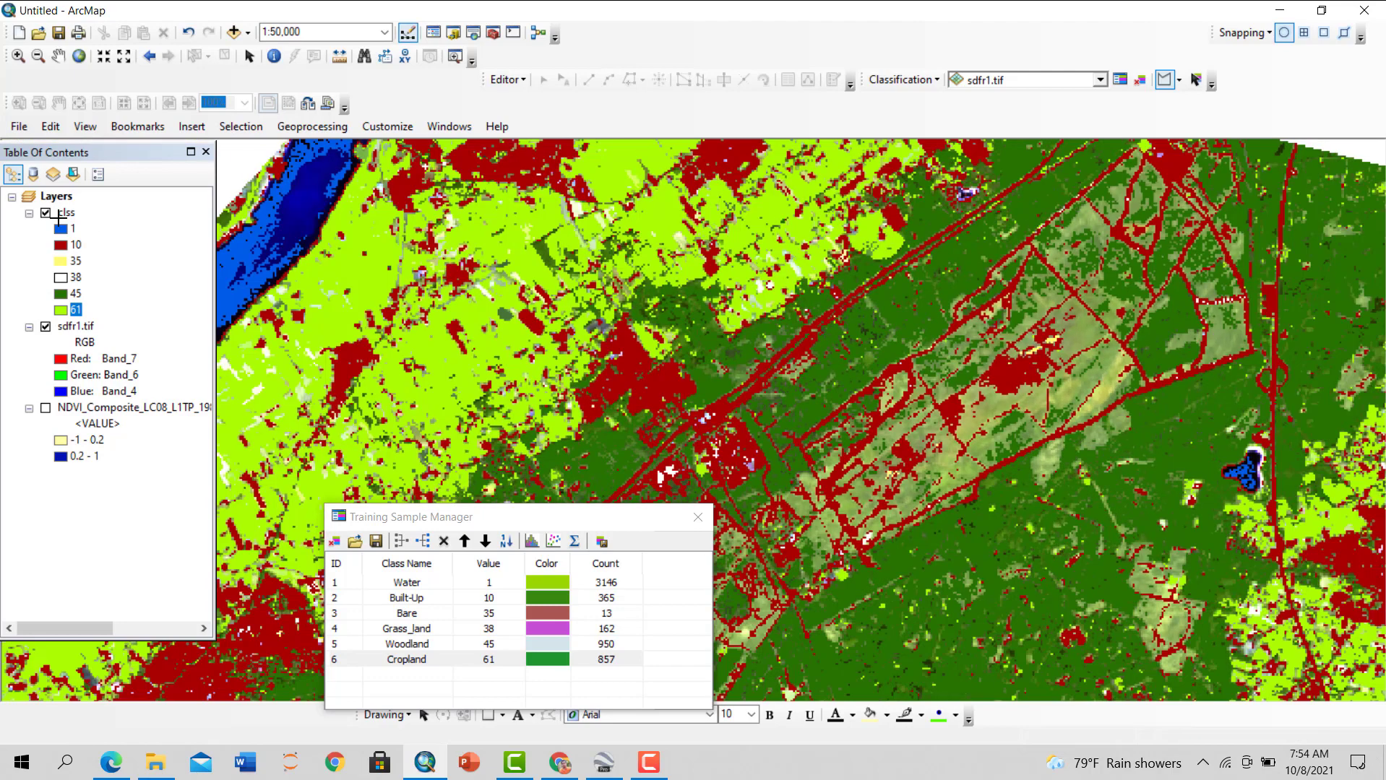
pyautogui.doubleClick(60, 281)
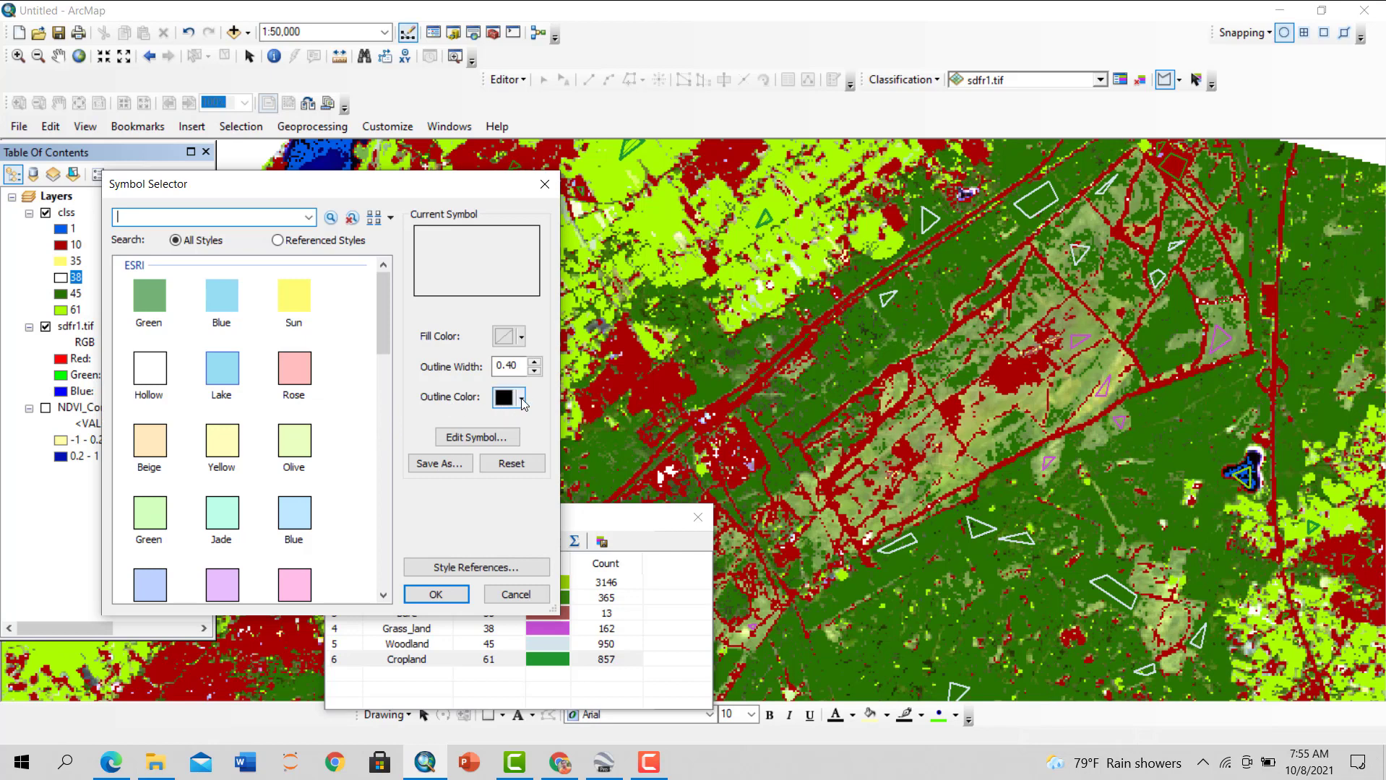
pyautogui.click(521, 337)
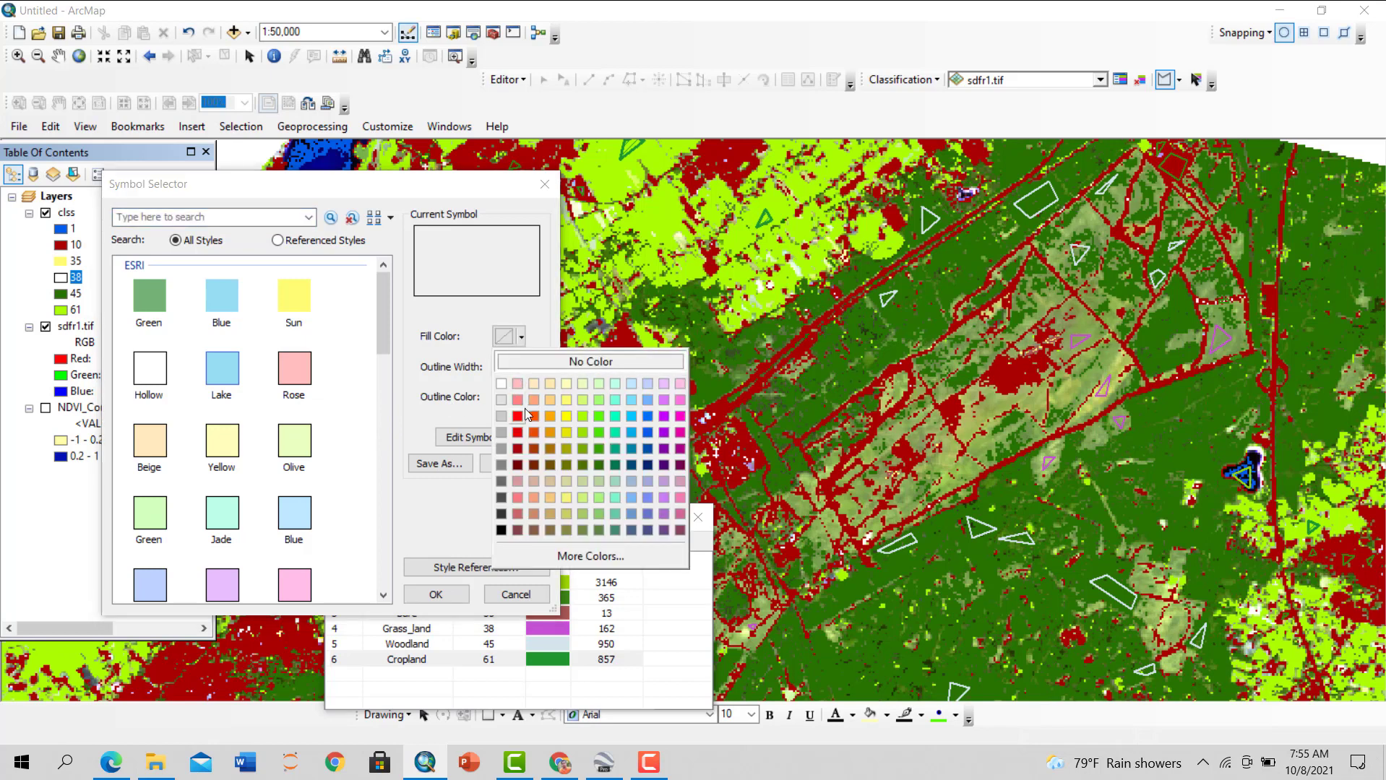
pyautogui.click(613, 399)
pyautogui.click(436, 594)
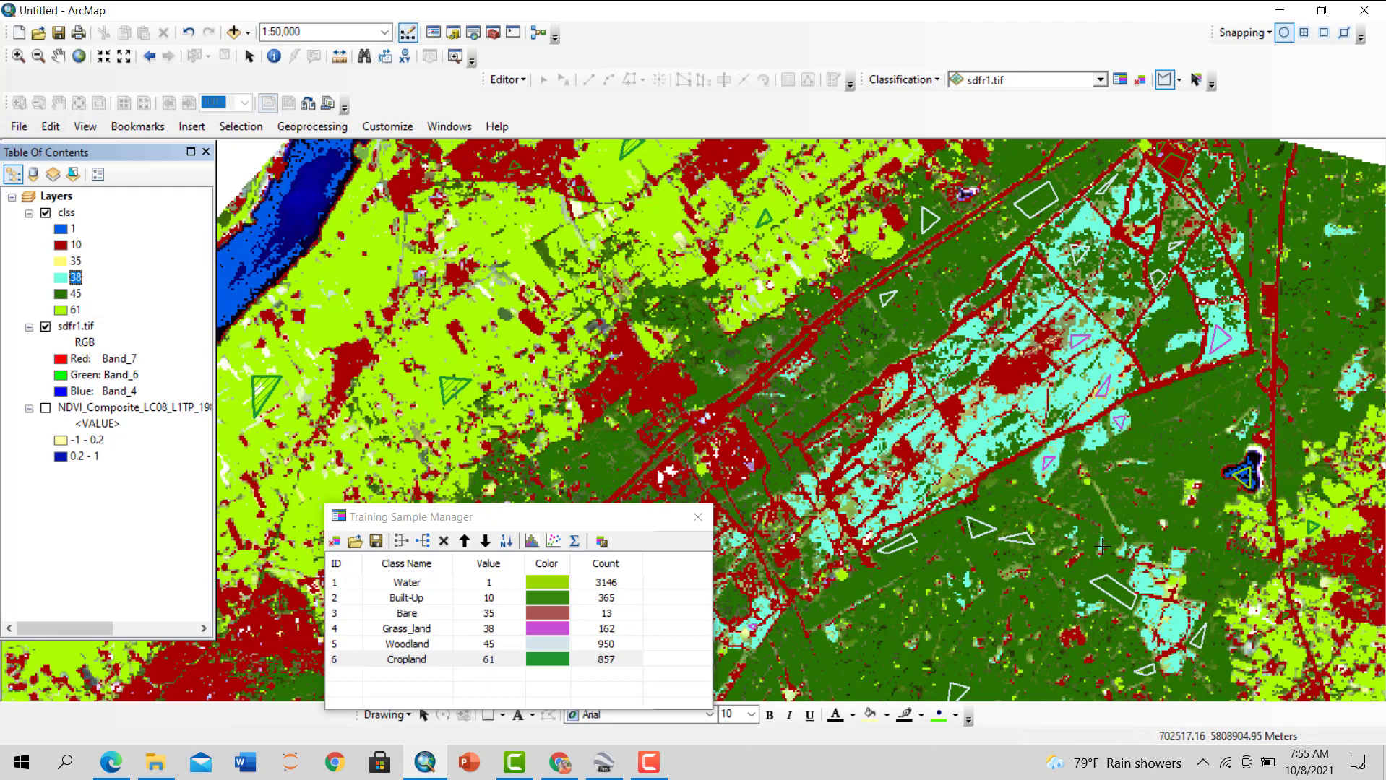
# Examine the recolored Grass_land areas against the surrounding classes and check the symbol of class 35 (Bare)
pyautogui.press('Left')
pyautogui.press('Down')
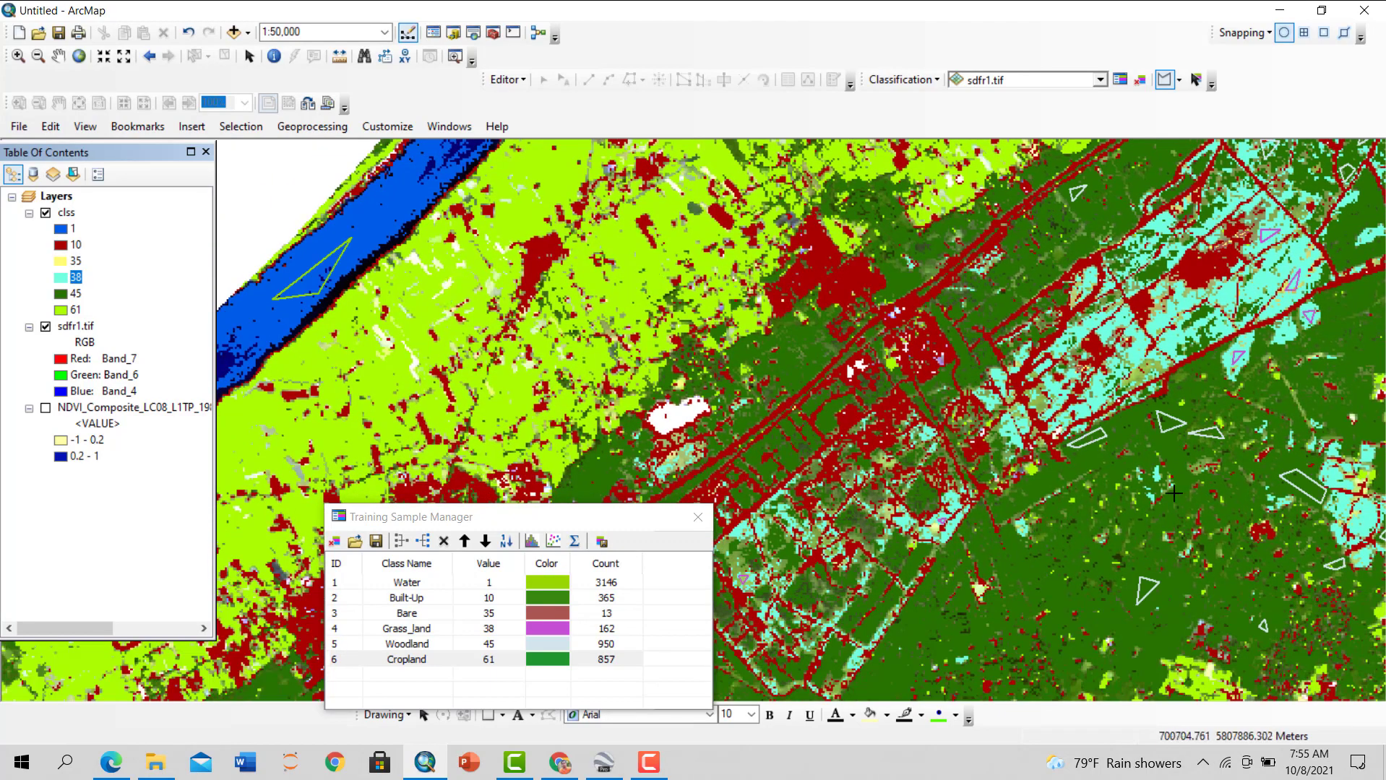
pyautogui.press('Right')
pyautogui.press('Up')
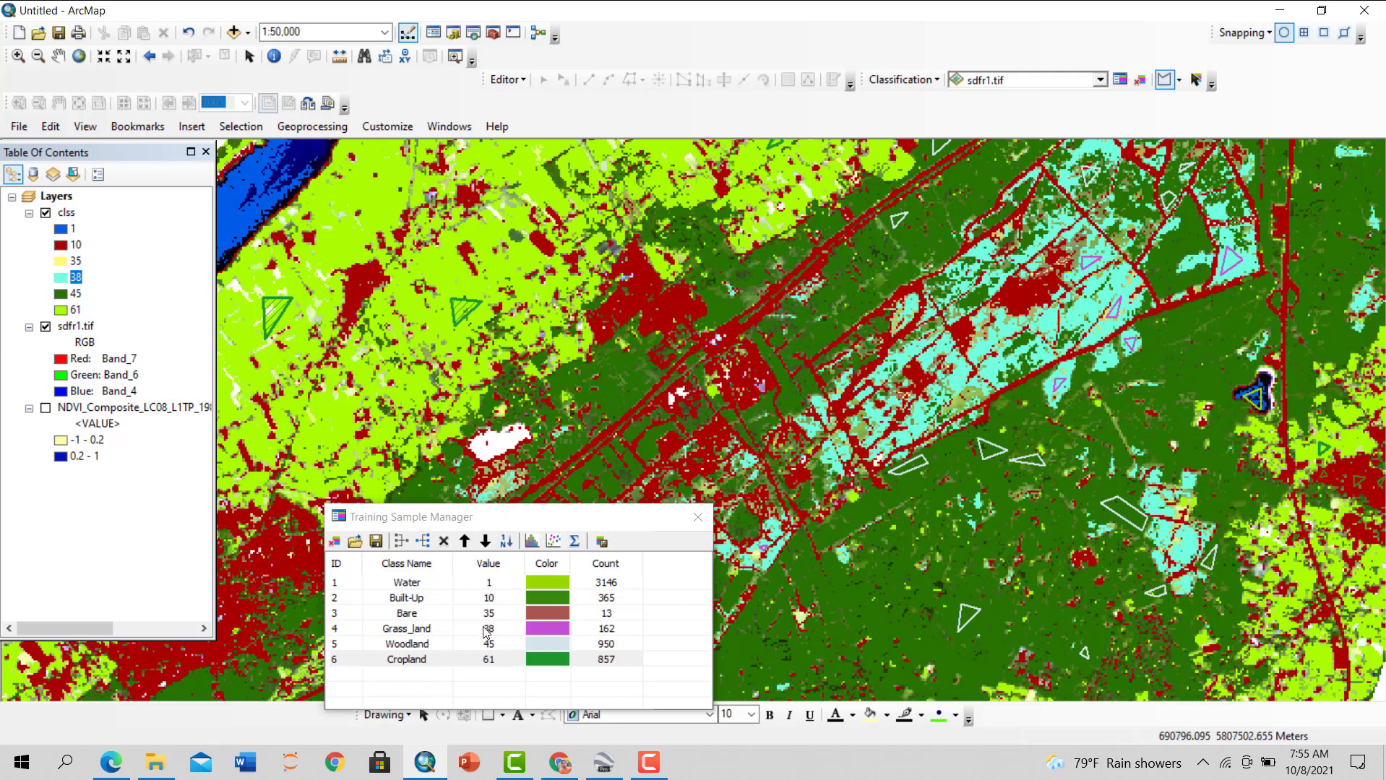
pyautogui.doubleClick(61, 262)
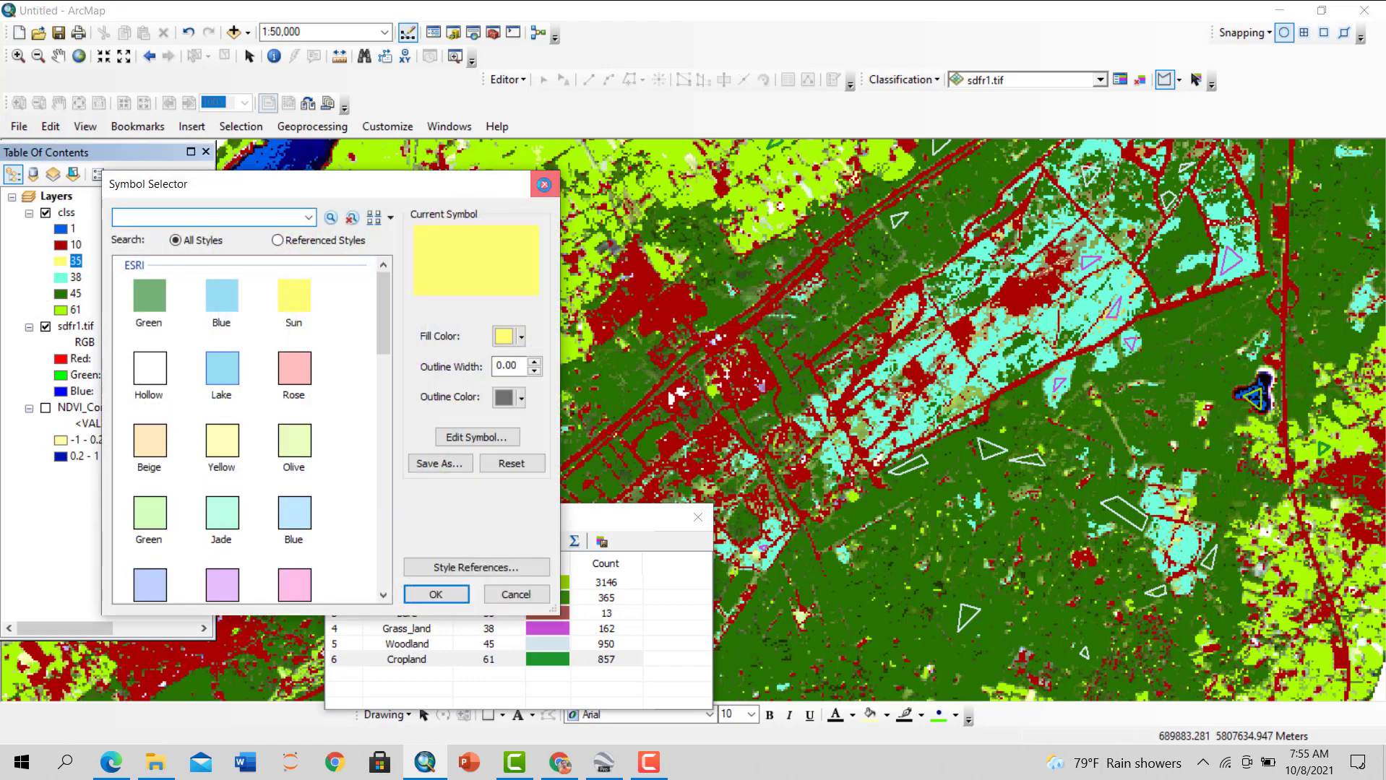
pyautogui.press('Escape')
# Inspect the Bare pixels among the grassland and built-up patches up close, and review the whole classified area from the river eastward
pyautogui.moveTo(968, 430); pyautogui.dragTo(871, 528)
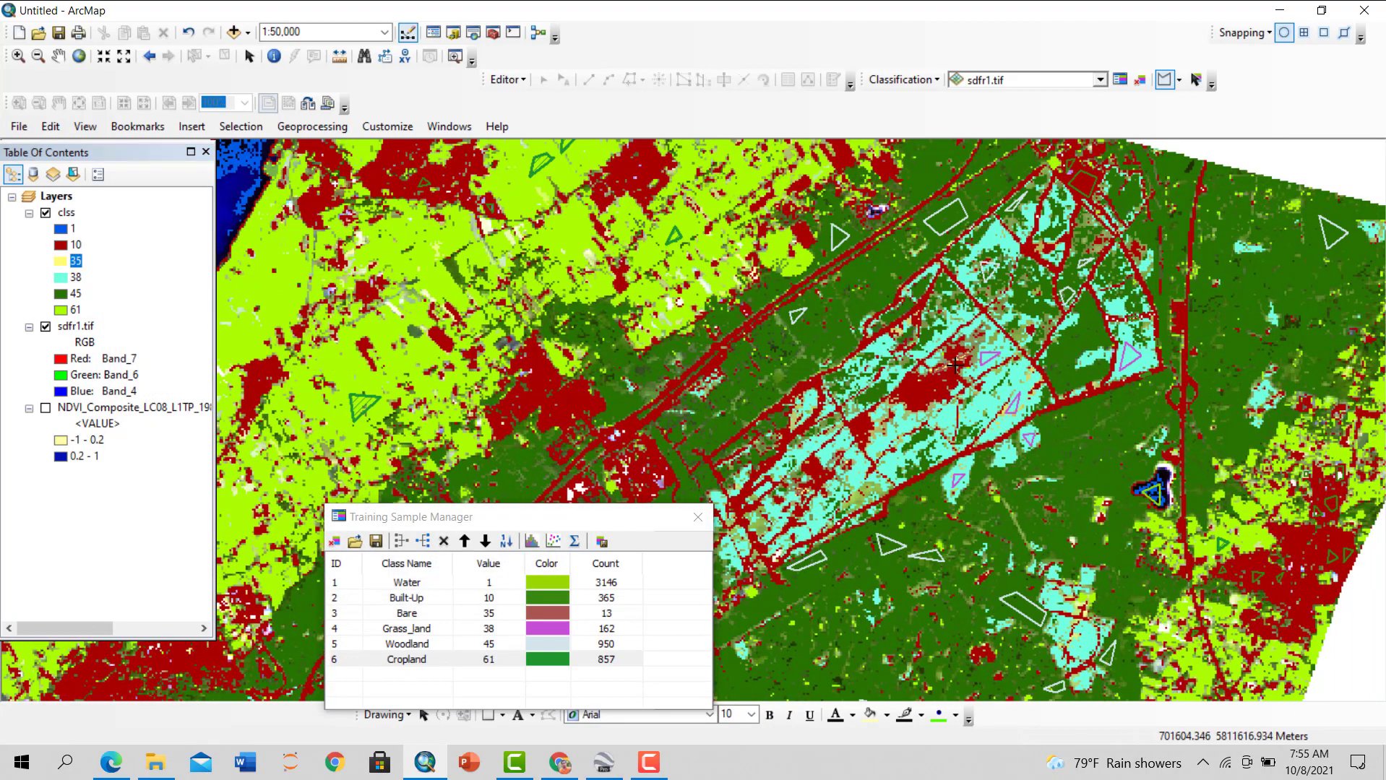
pyautogui.scroll(3, 954, 365)
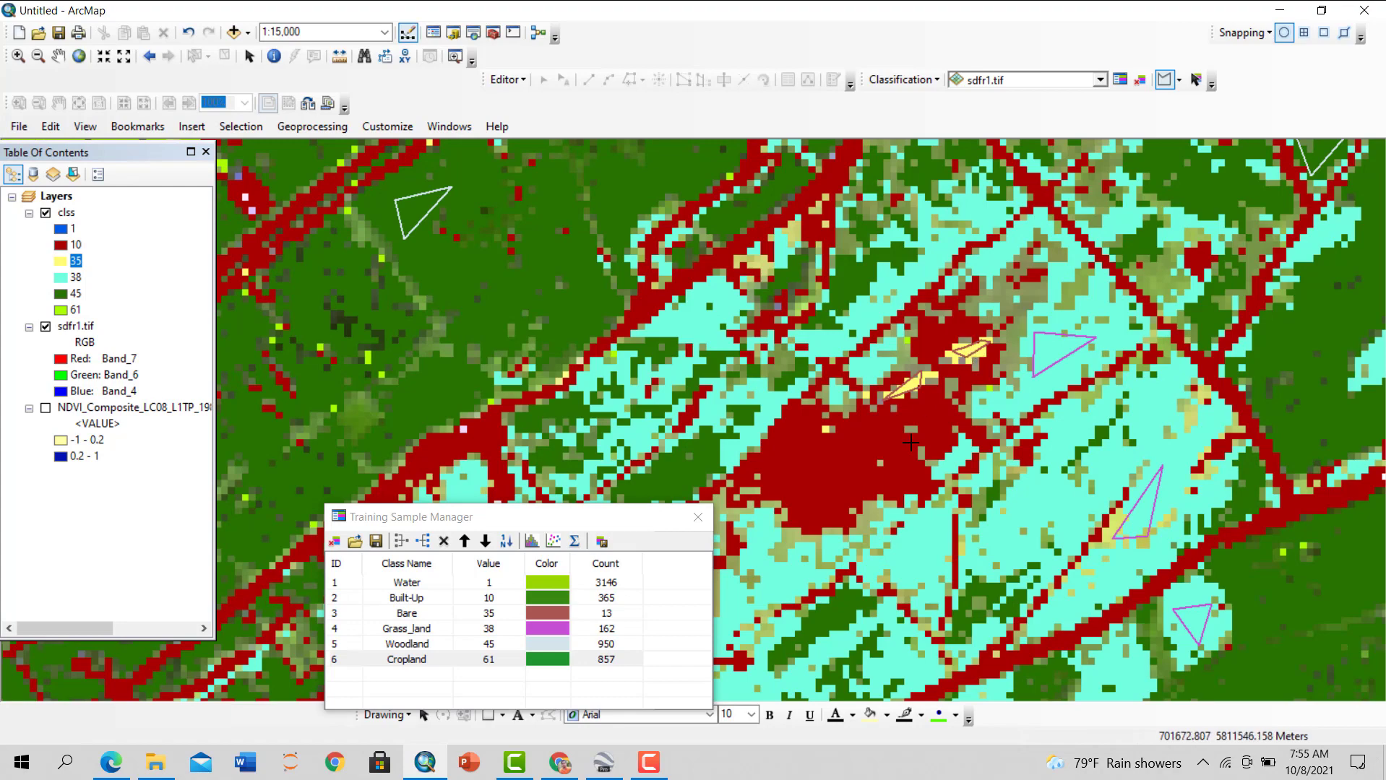
pyautogui.moveTo(903, 469); pyautogui.dragTo(1221, 416)
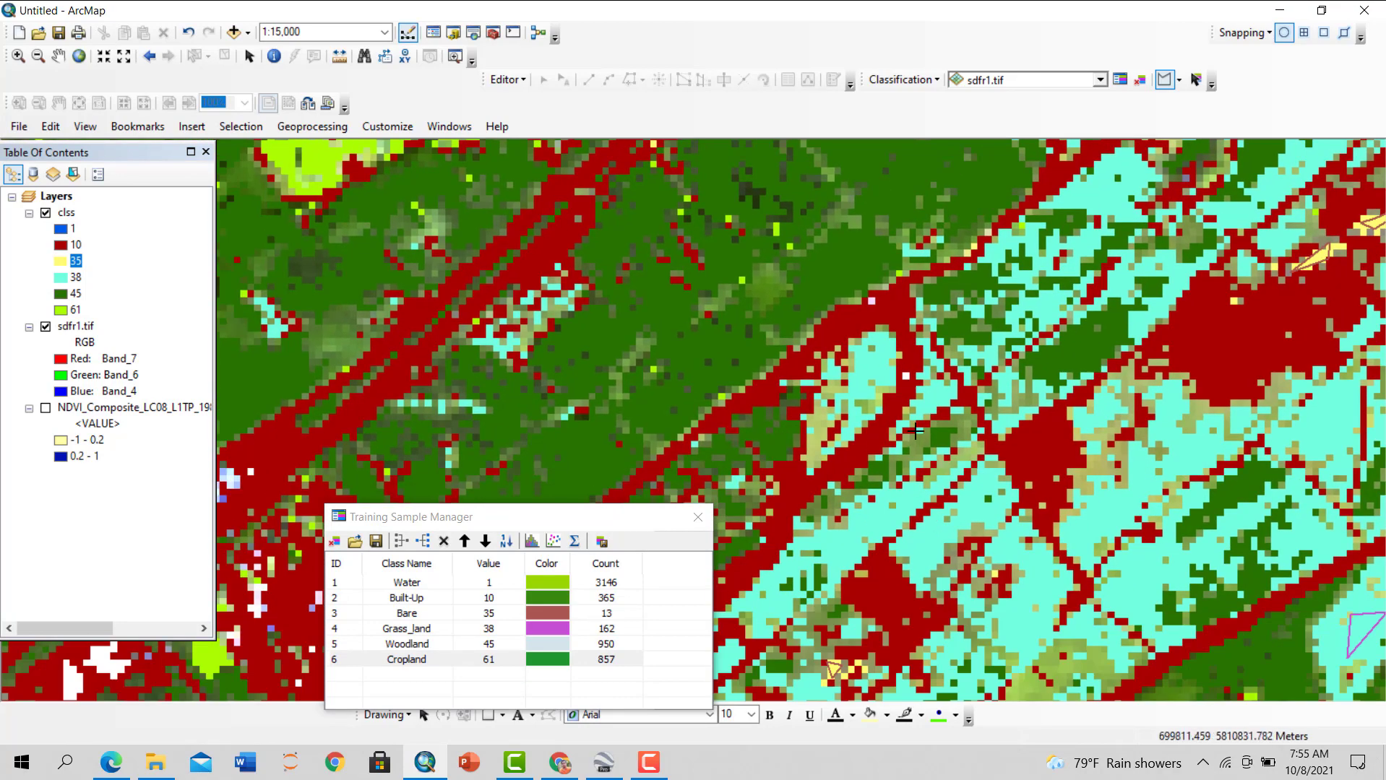
pyautogui.moveTo(977, 477); pyautogui.dragTo(1050, 272)
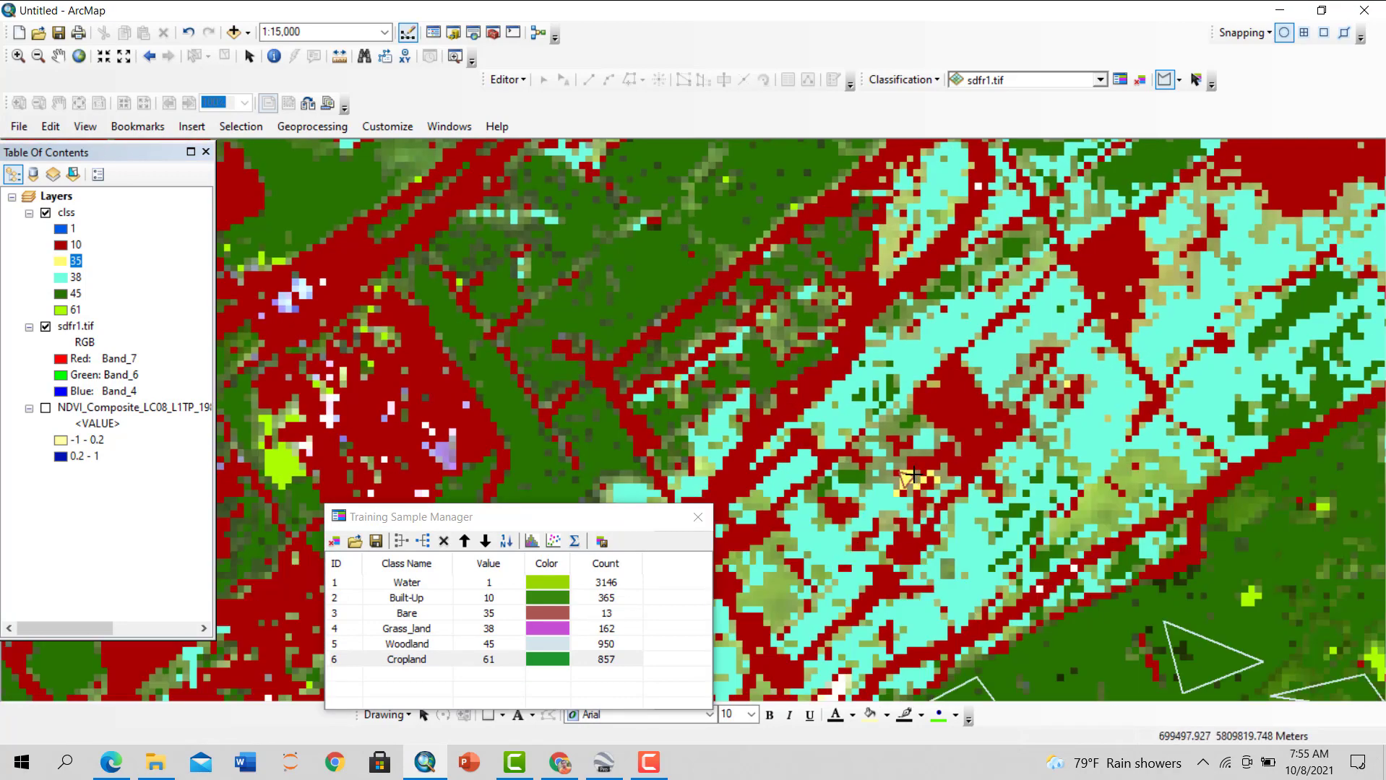
pyautogui.scroll(-2, 965, 479)
pyautogui.scroll(4, 941, 507)
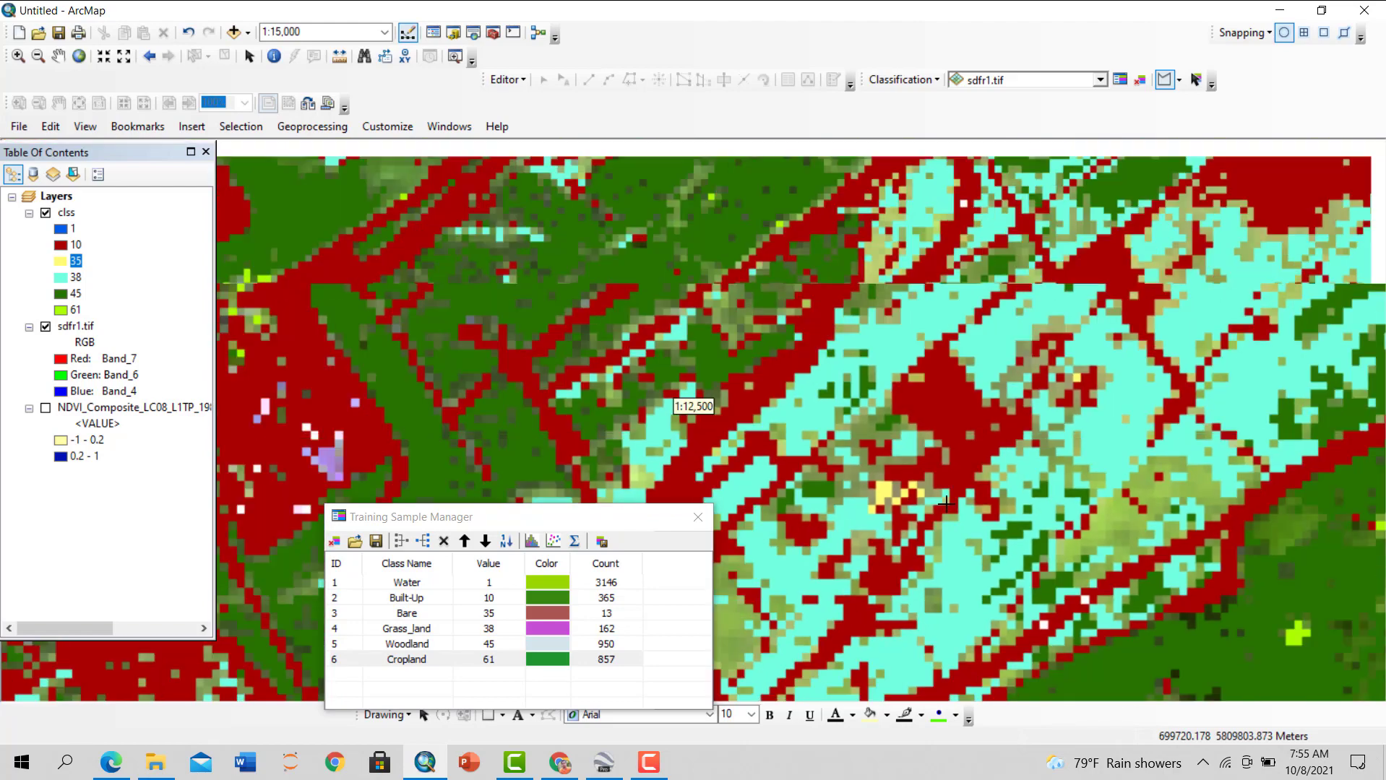
pyautogui.scroll(3, 941, 507)
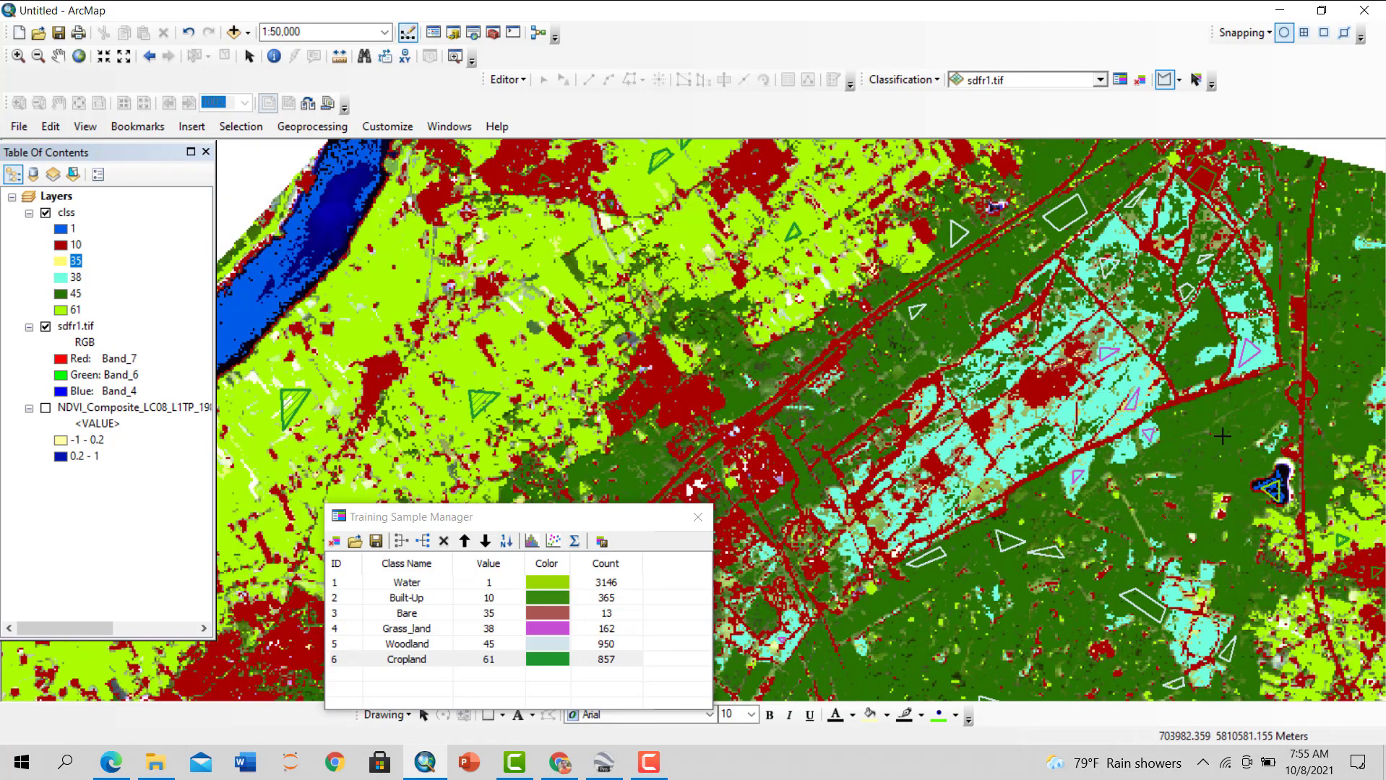
pyautogui.press('Right')
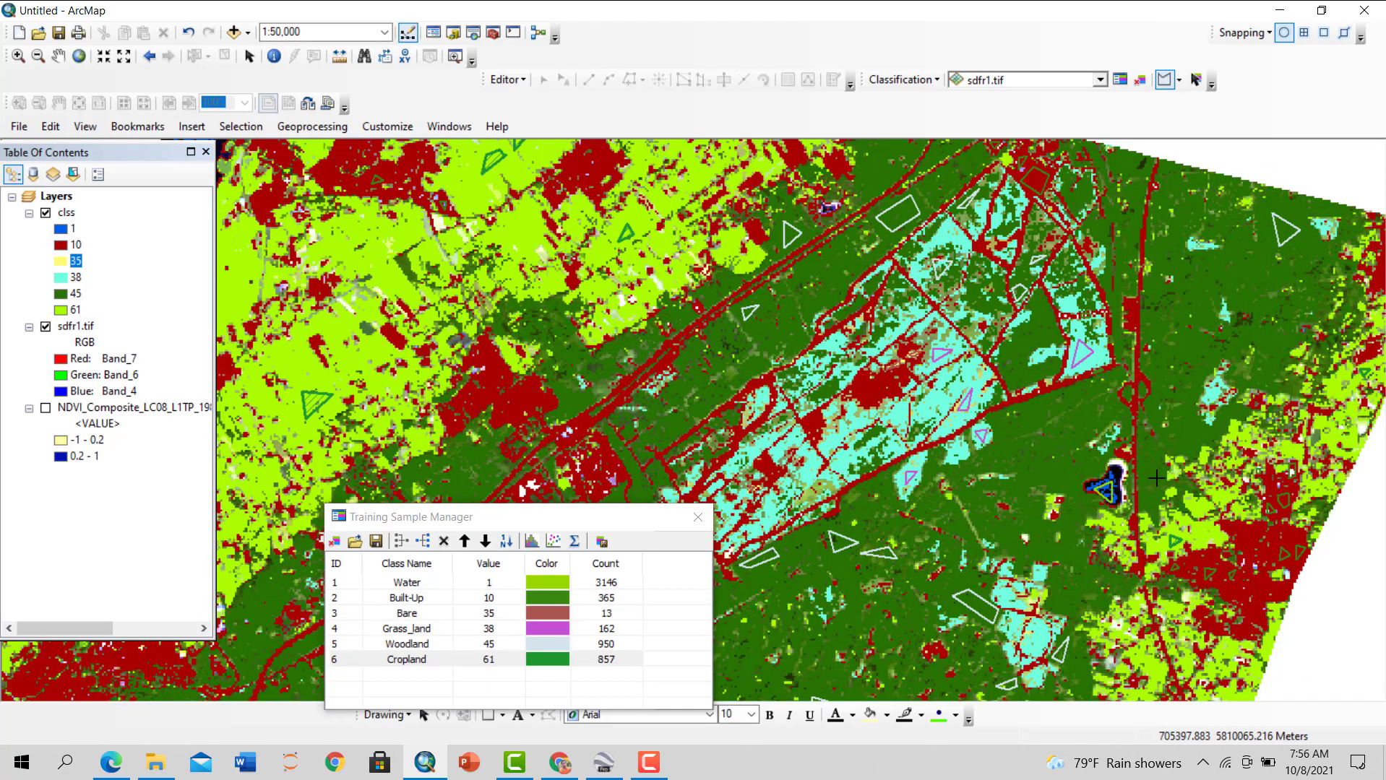
pyautogui.press('Left')
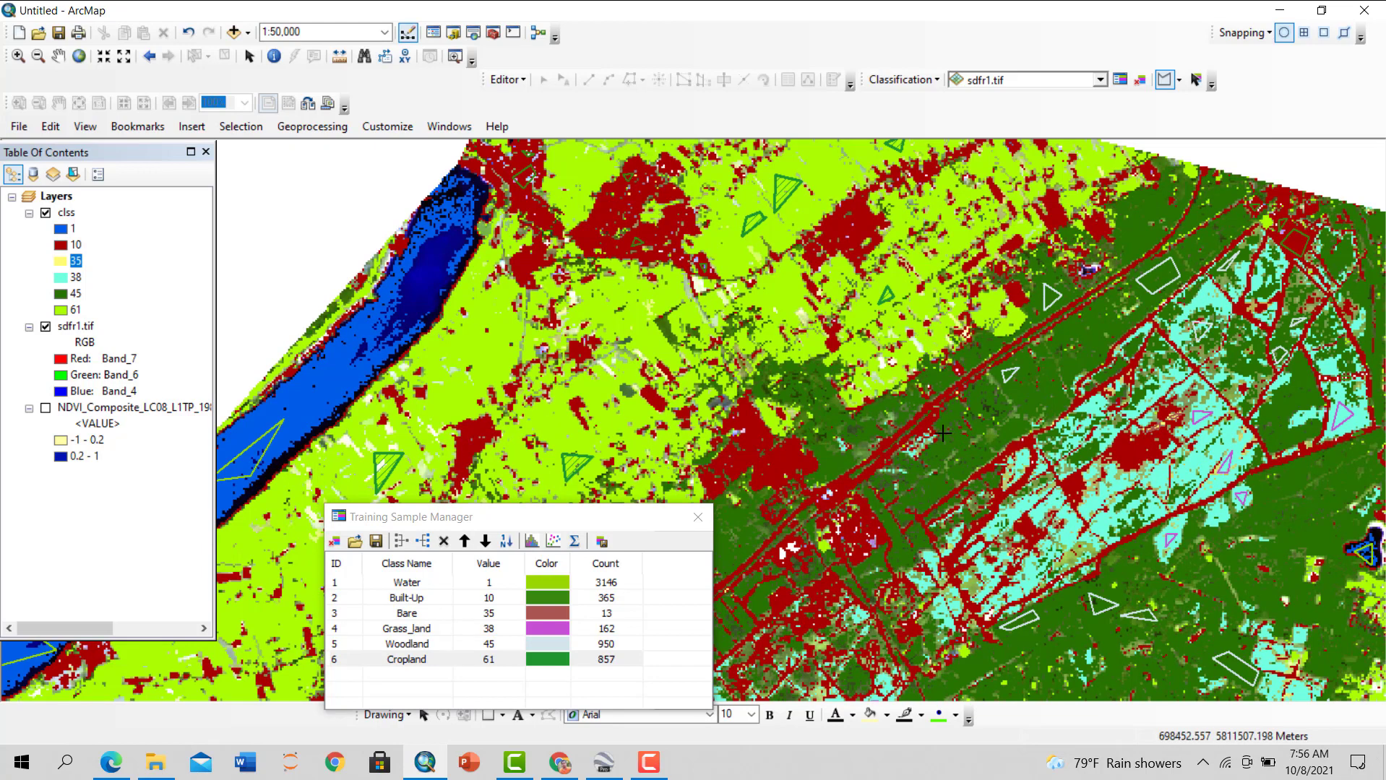
pyautogui.scroll(-1, 943, 434)
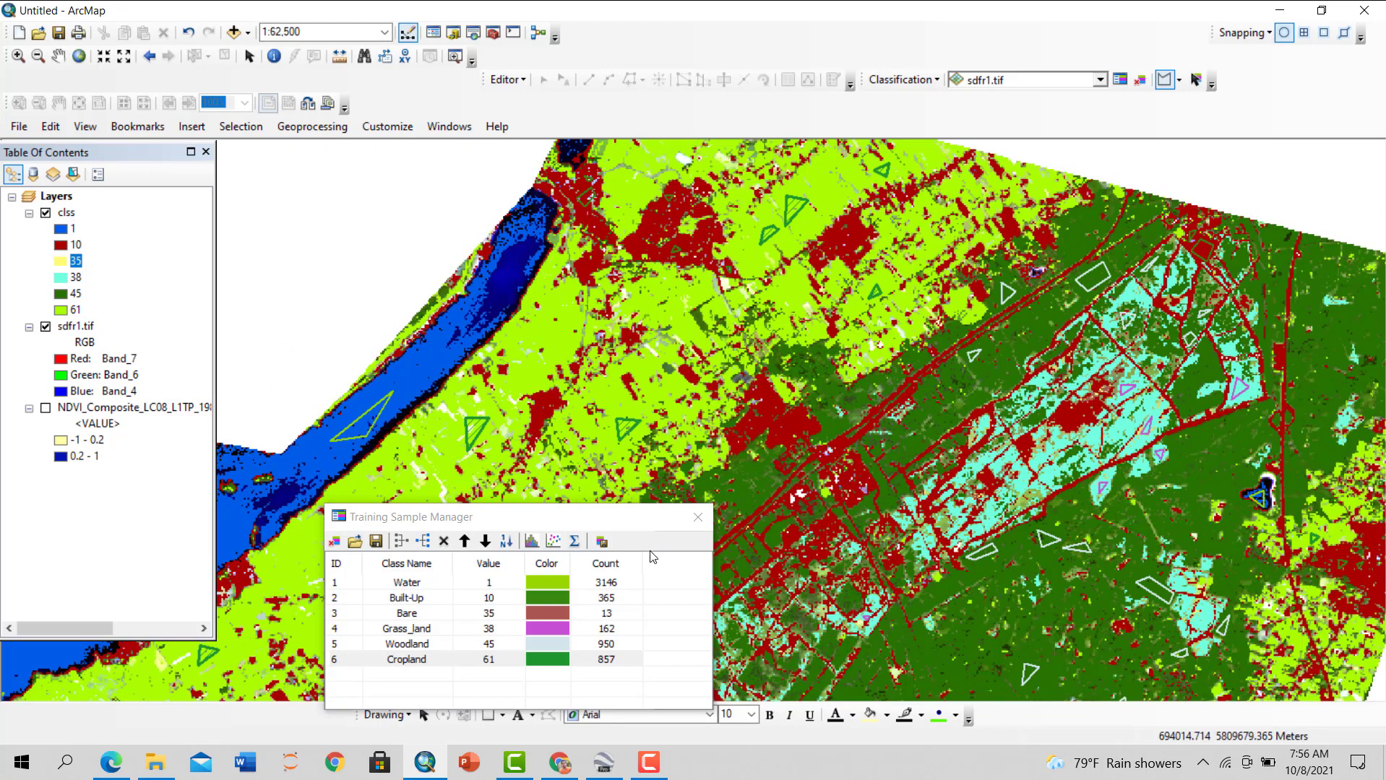
pyautogui.moveTo(657, 525); pyautogui.dragTo(673, 524)
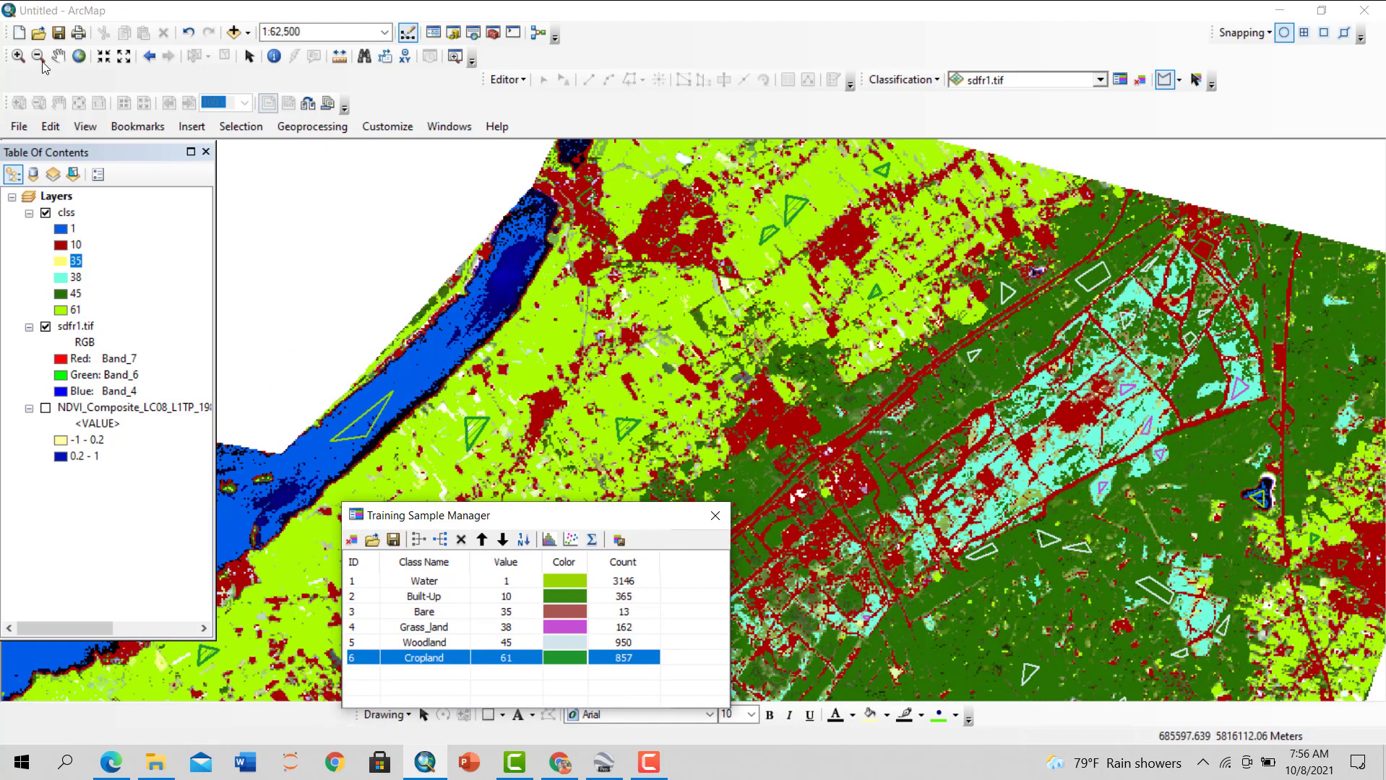
# Check the cell size of the clss raster in its source properties
pyautogui.rightClick(65, 212)
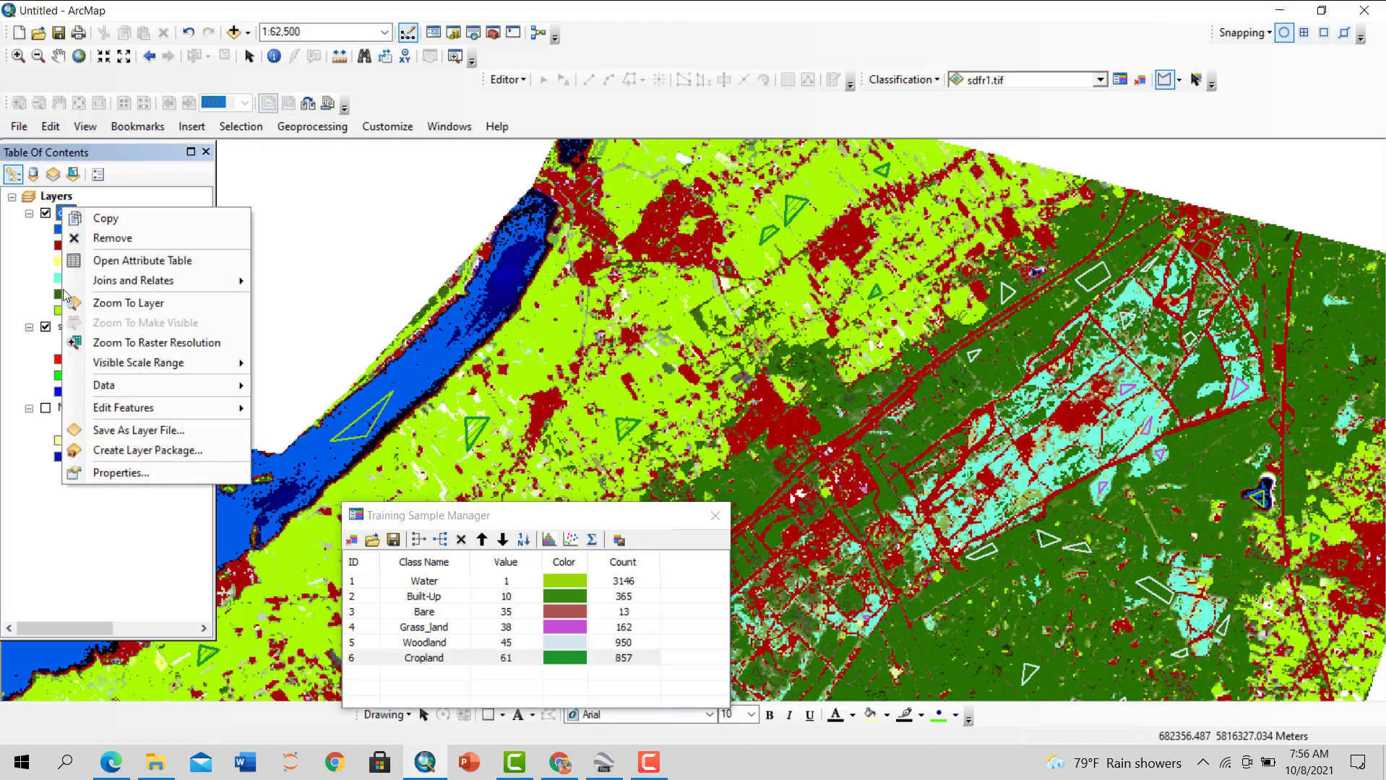
pyautogui.click(96, 472)
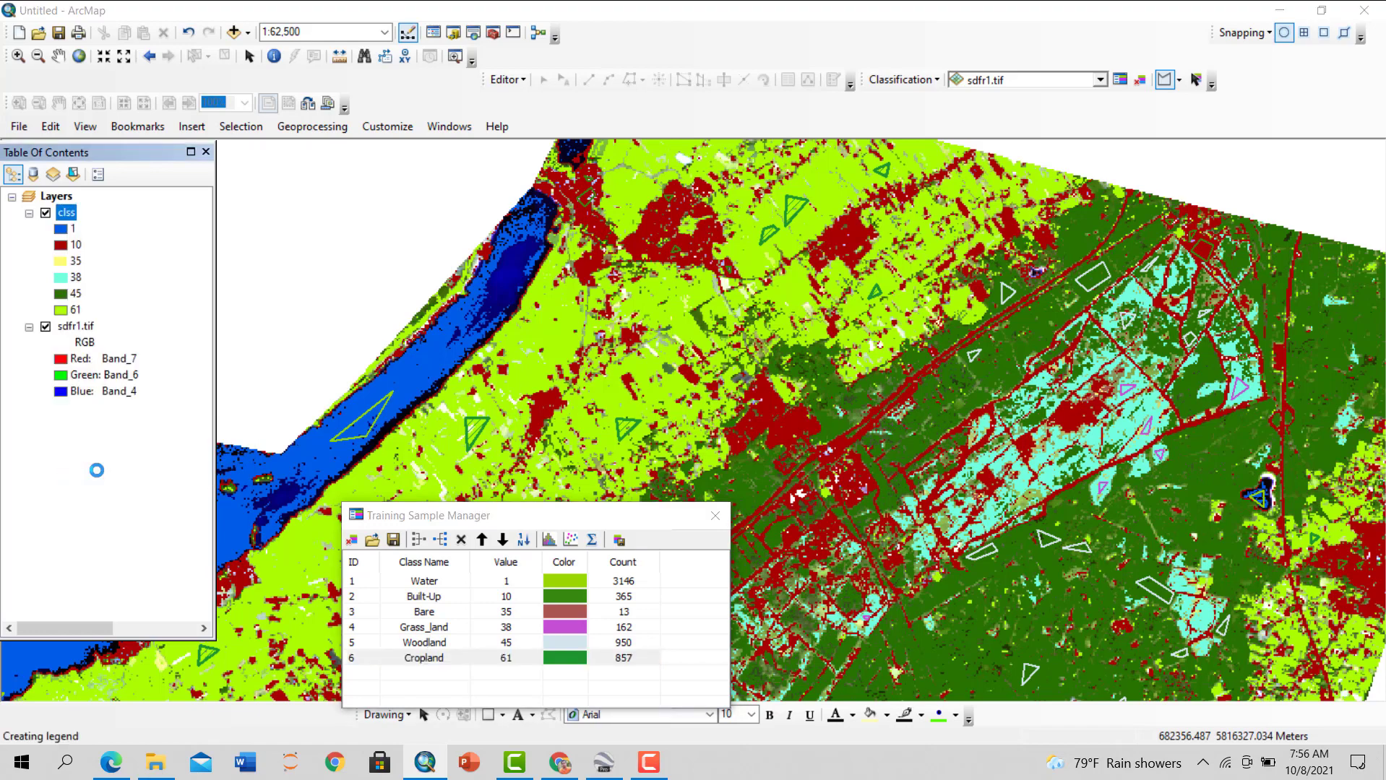
pyautogui.click(464, 174)
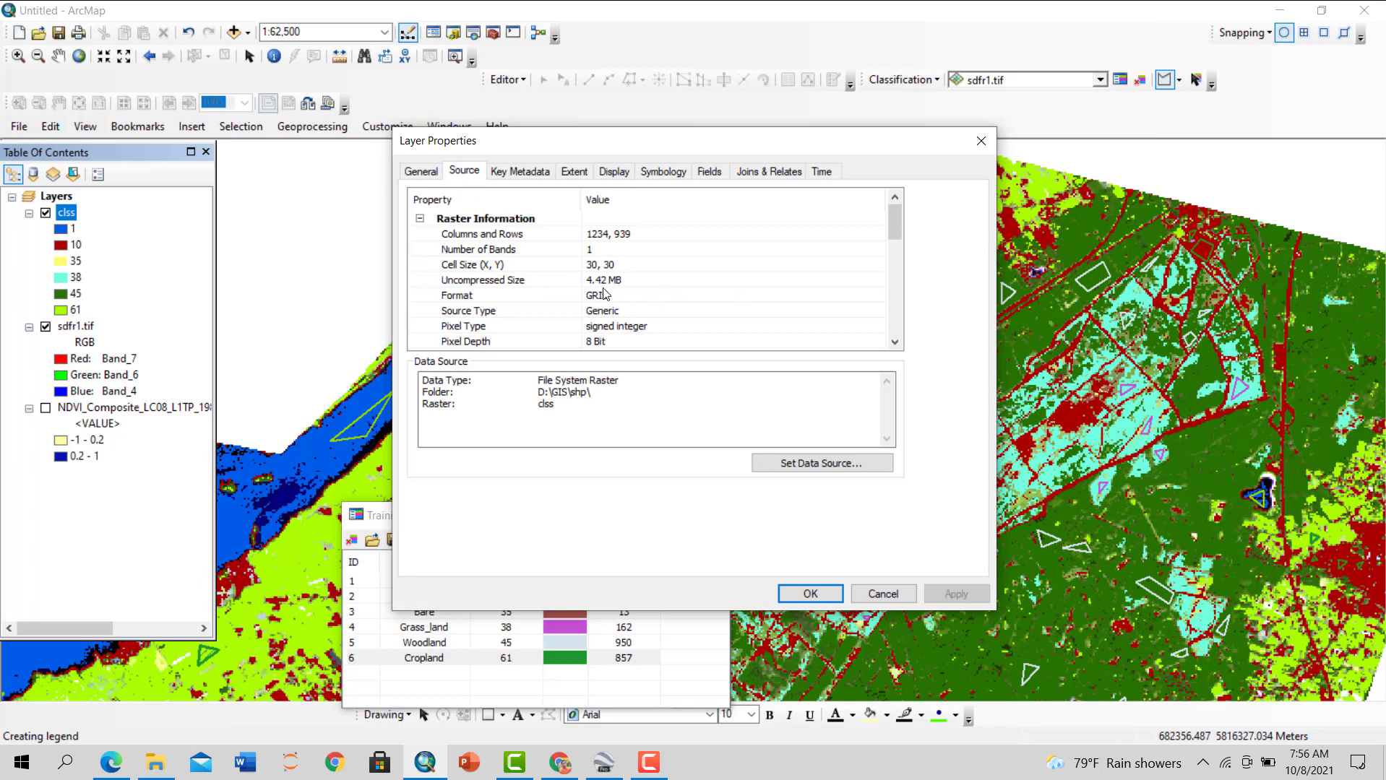
pyautogui.click(627, 266)
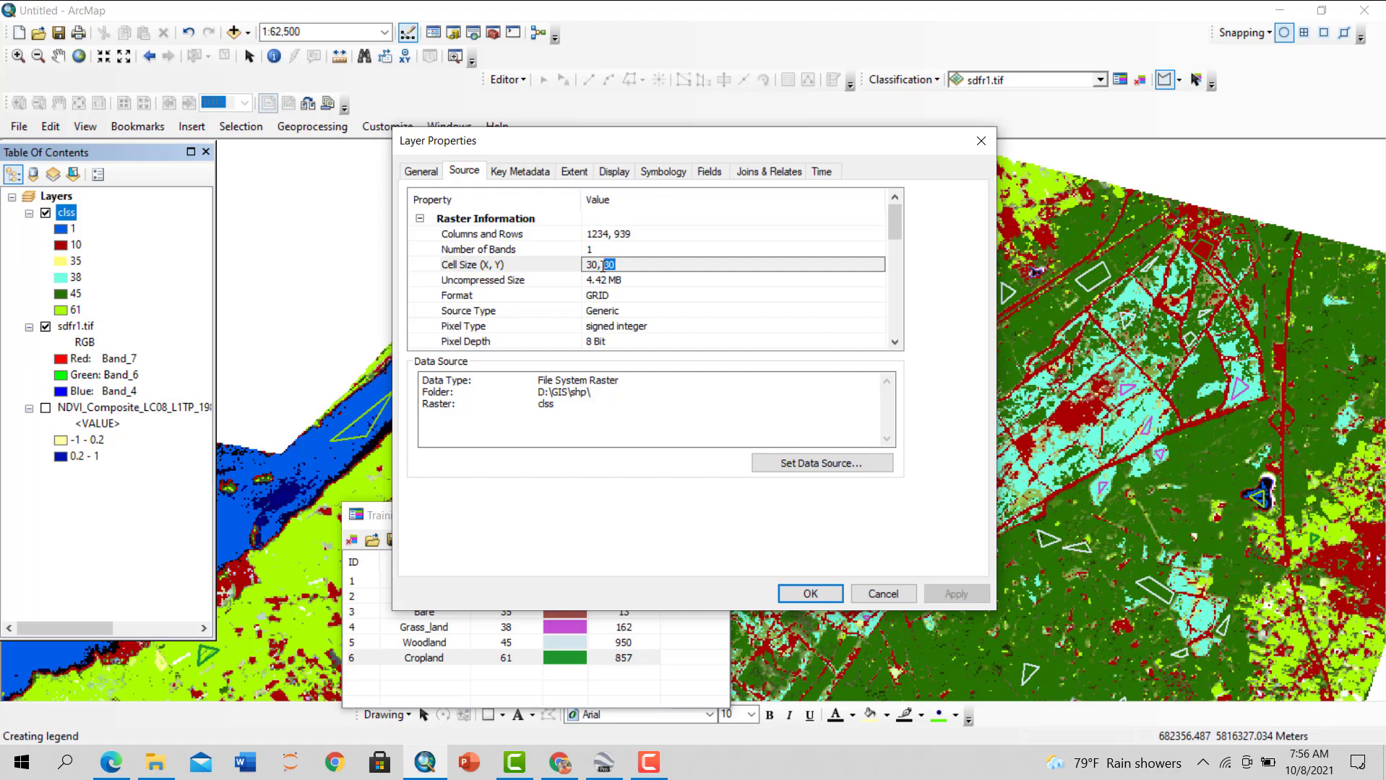
pyautogui.click(981, 140)
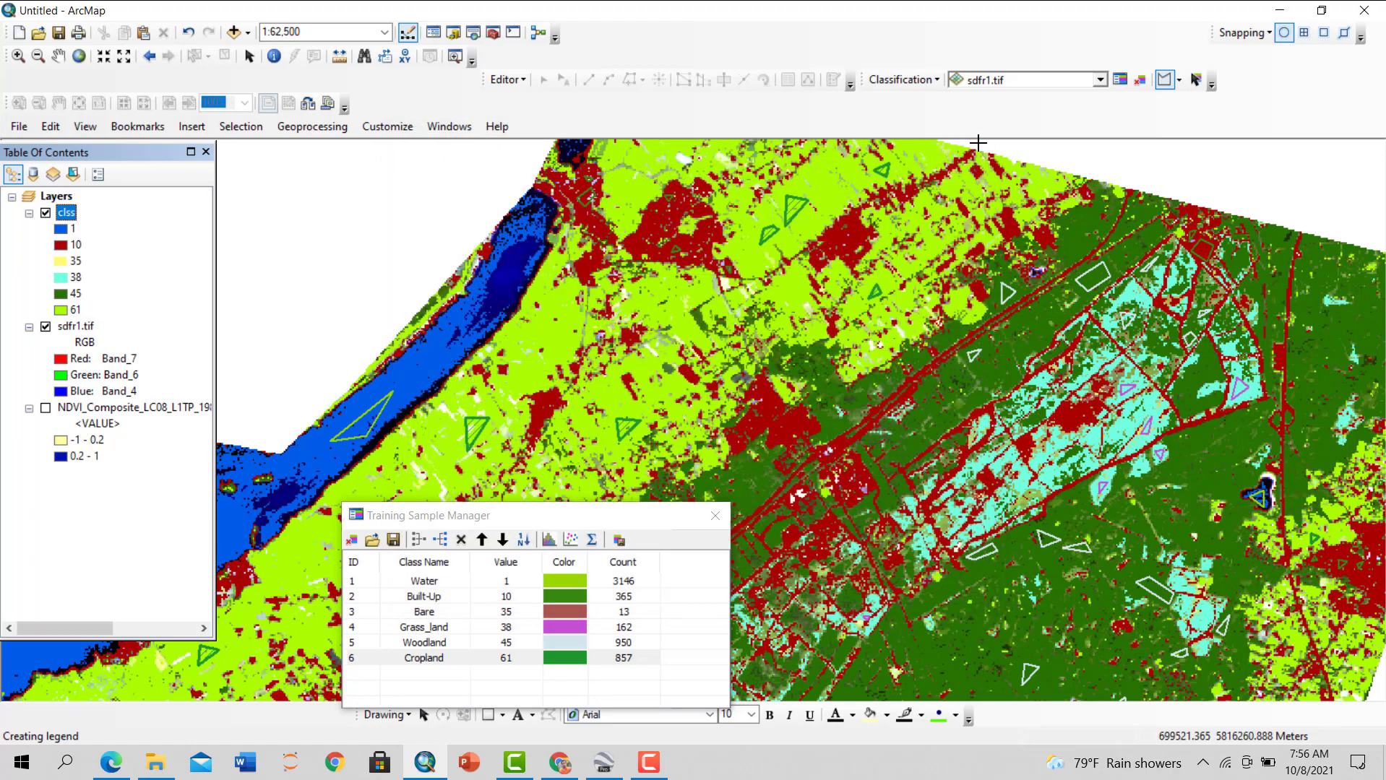
pyautogui.rightClick(66, 212)
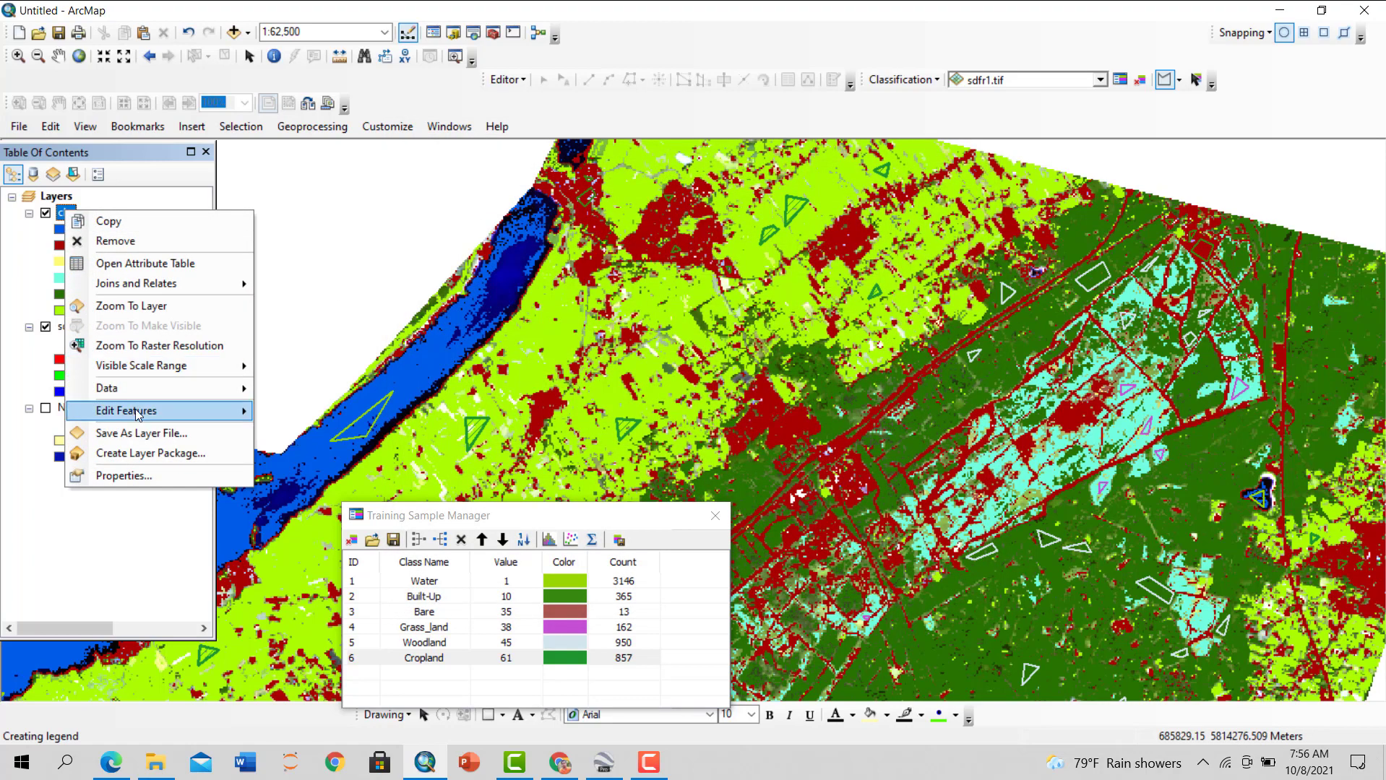
pyautogui.click(150, 474)
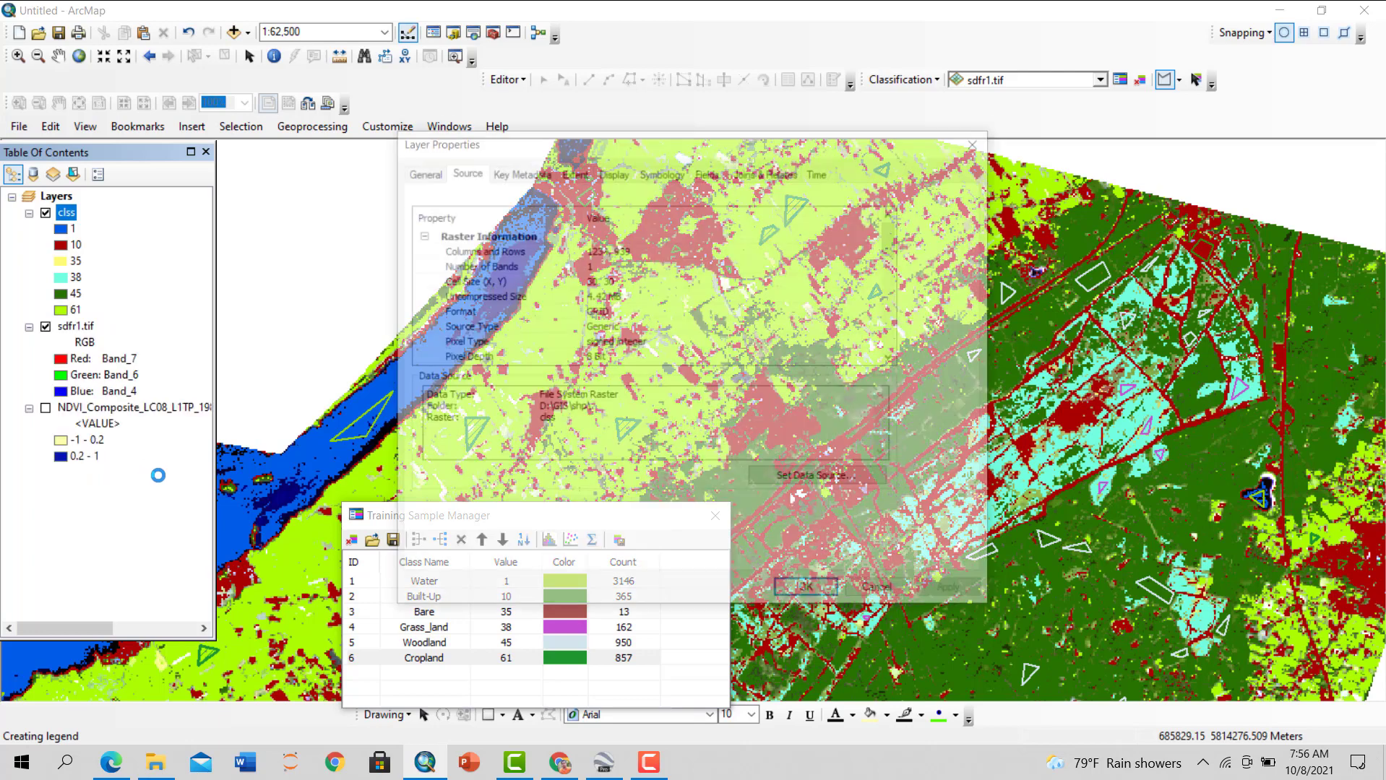
pyautogui.click(981, 140)
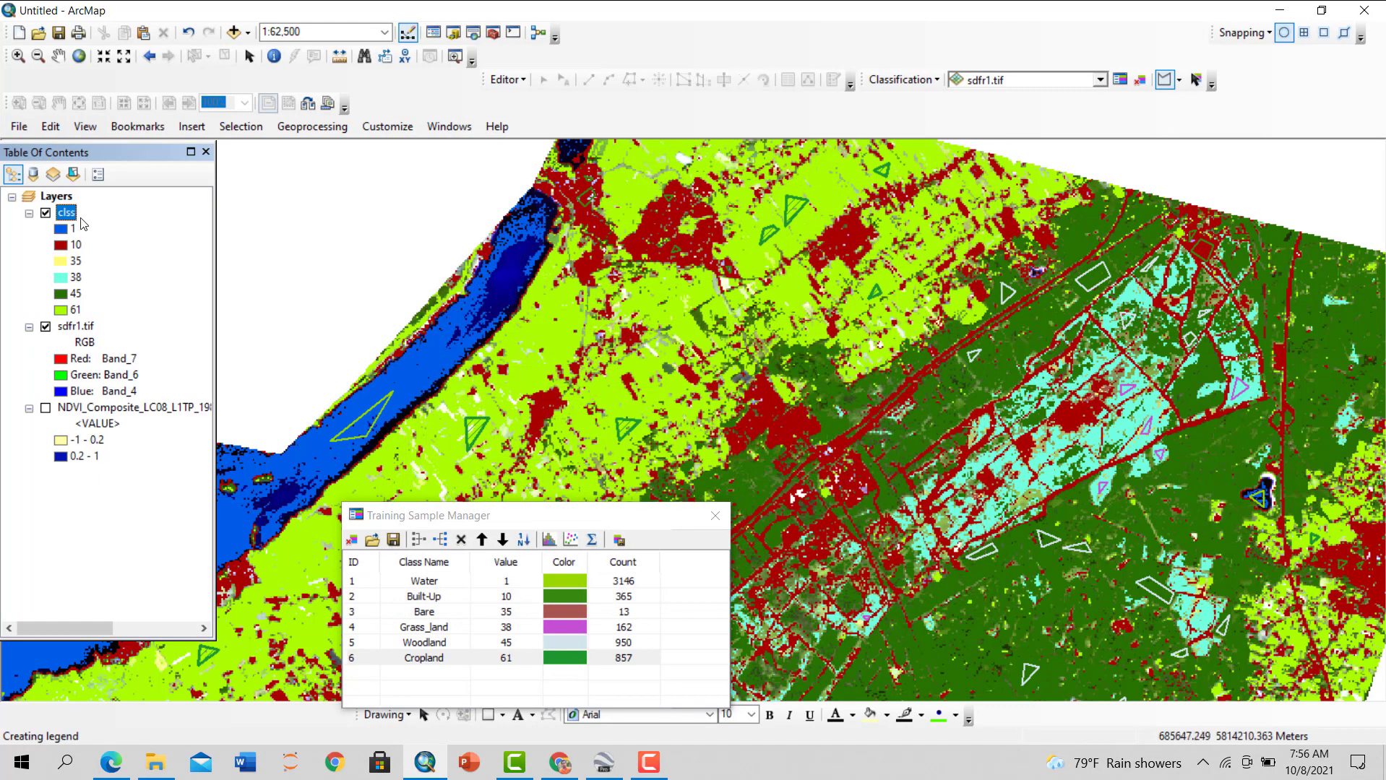
# Add a field named area with type Double to the clss attribute table
pyautogui.rightClick(66, 214)
pyautogui.click(145, 267)
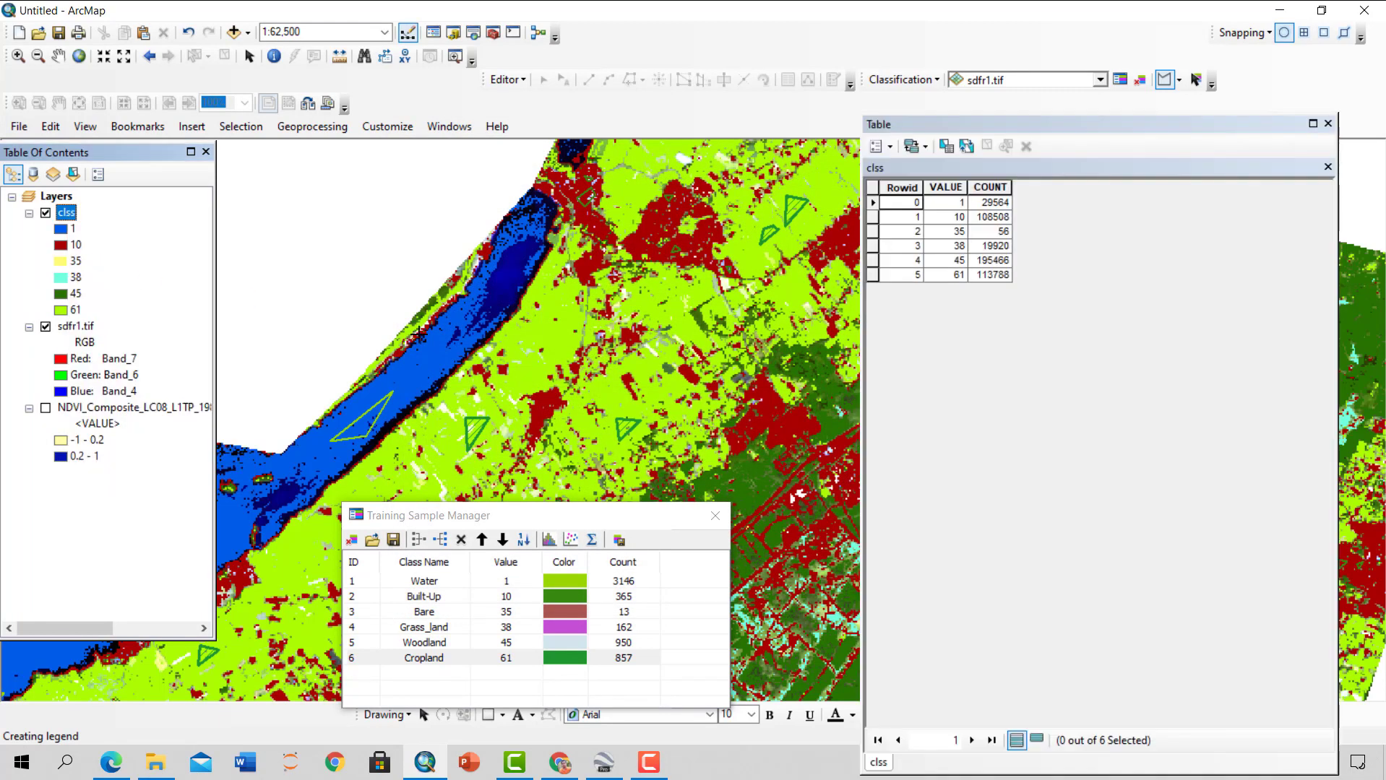
pyautogui.click(890, 149)
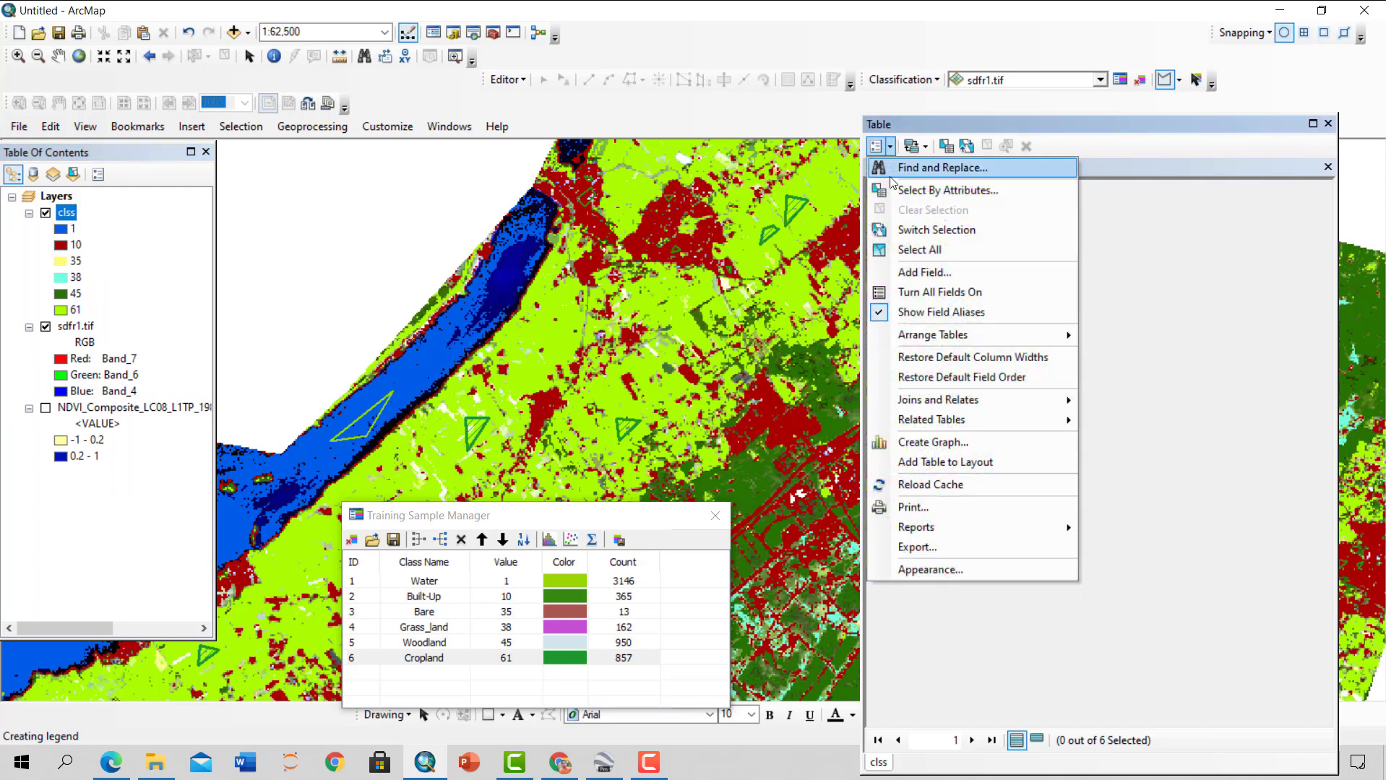
pyautogui.click(924, 272)
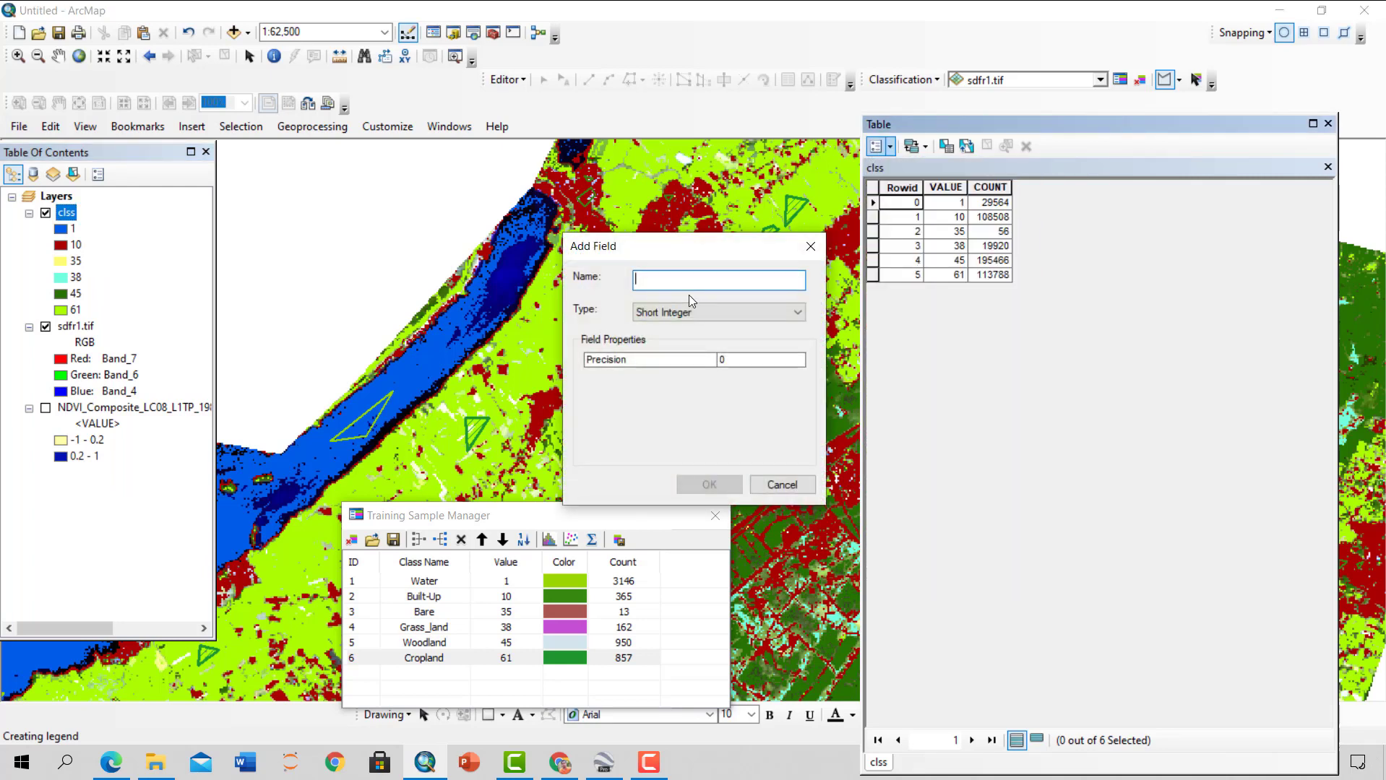
pyautogui.write('area')
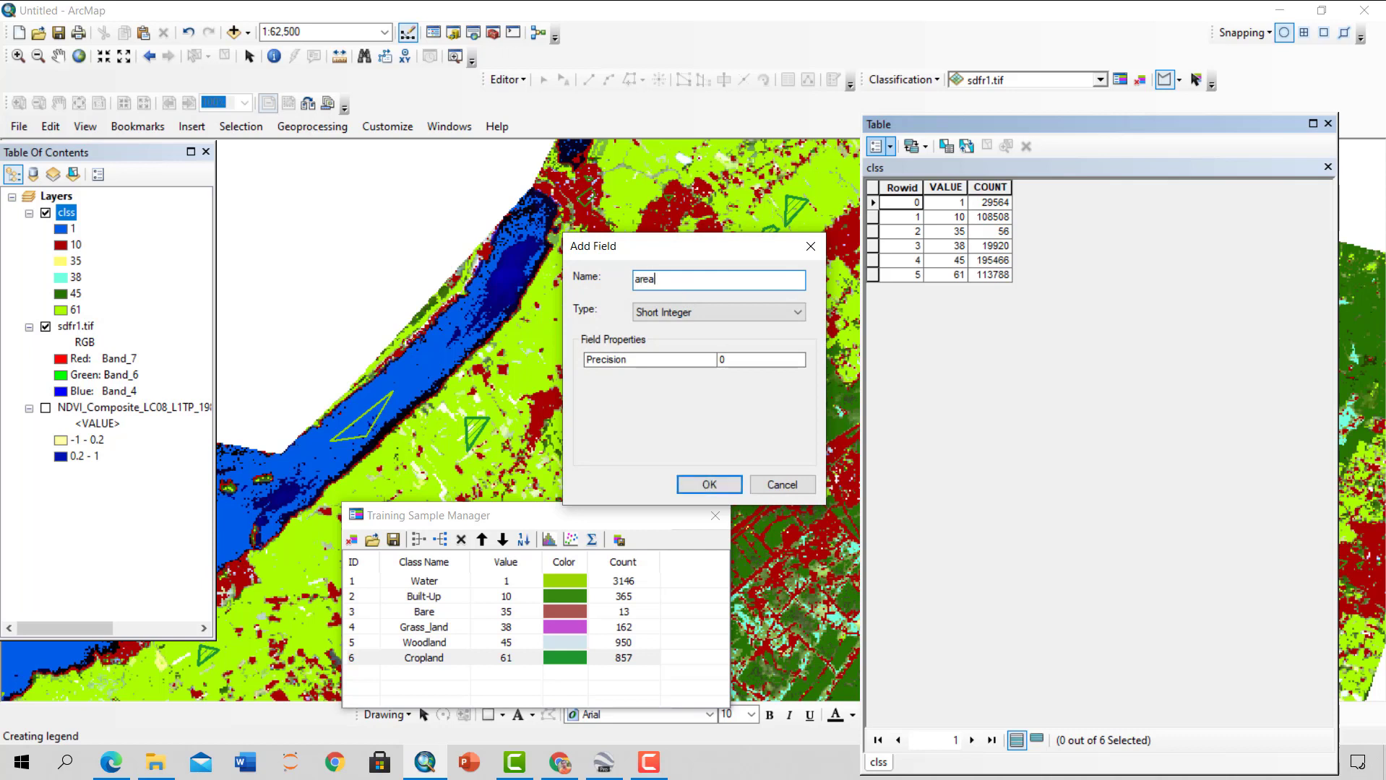
pyautogui.click(669, 312)
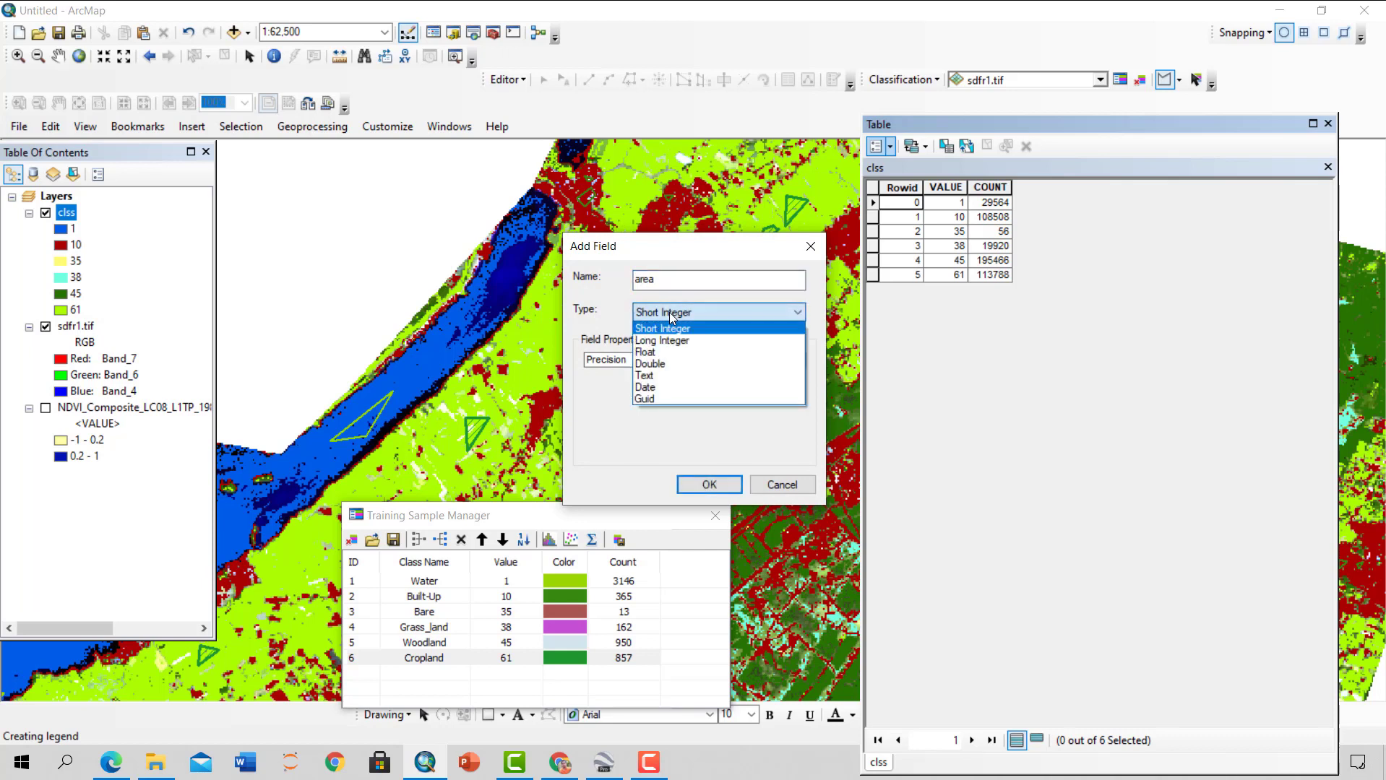
pyautogui.click(683, 365)
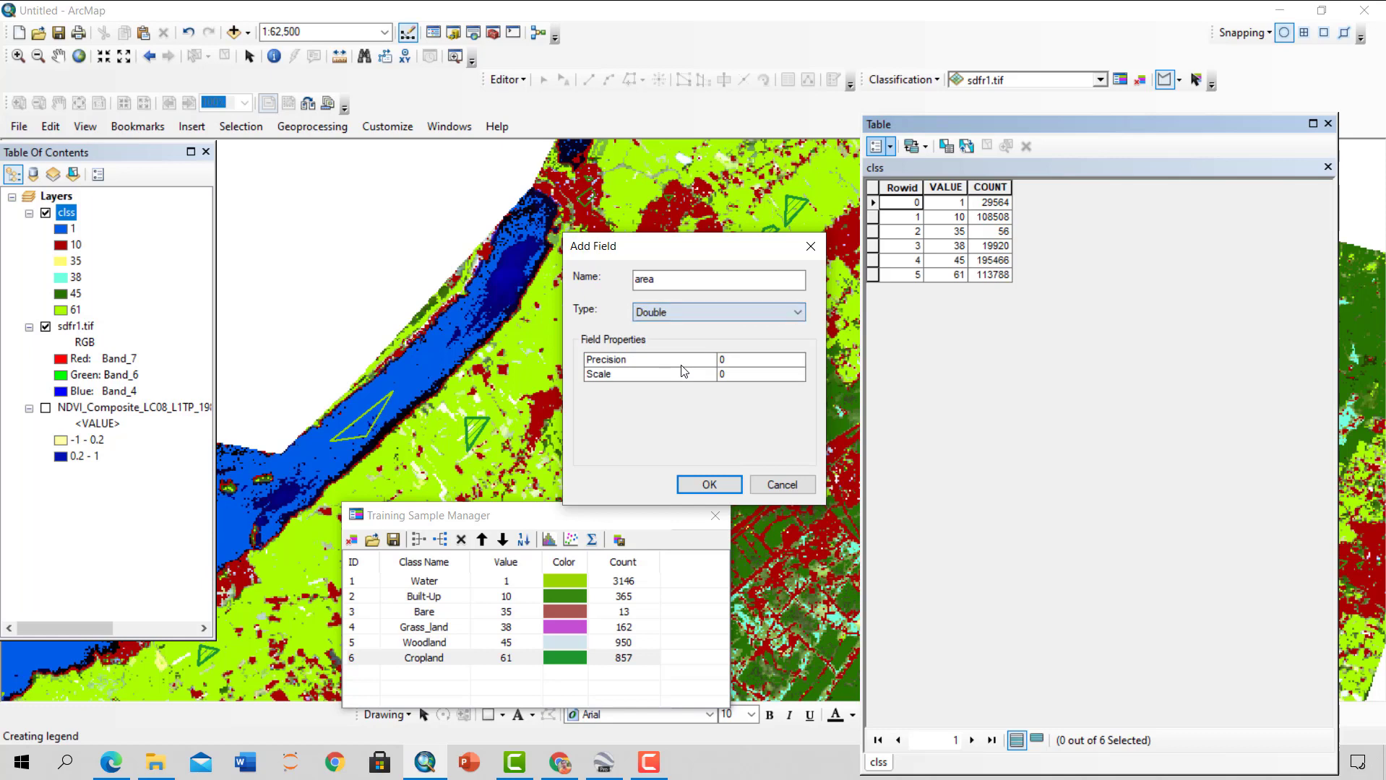
pyautogui.click(701, 484)
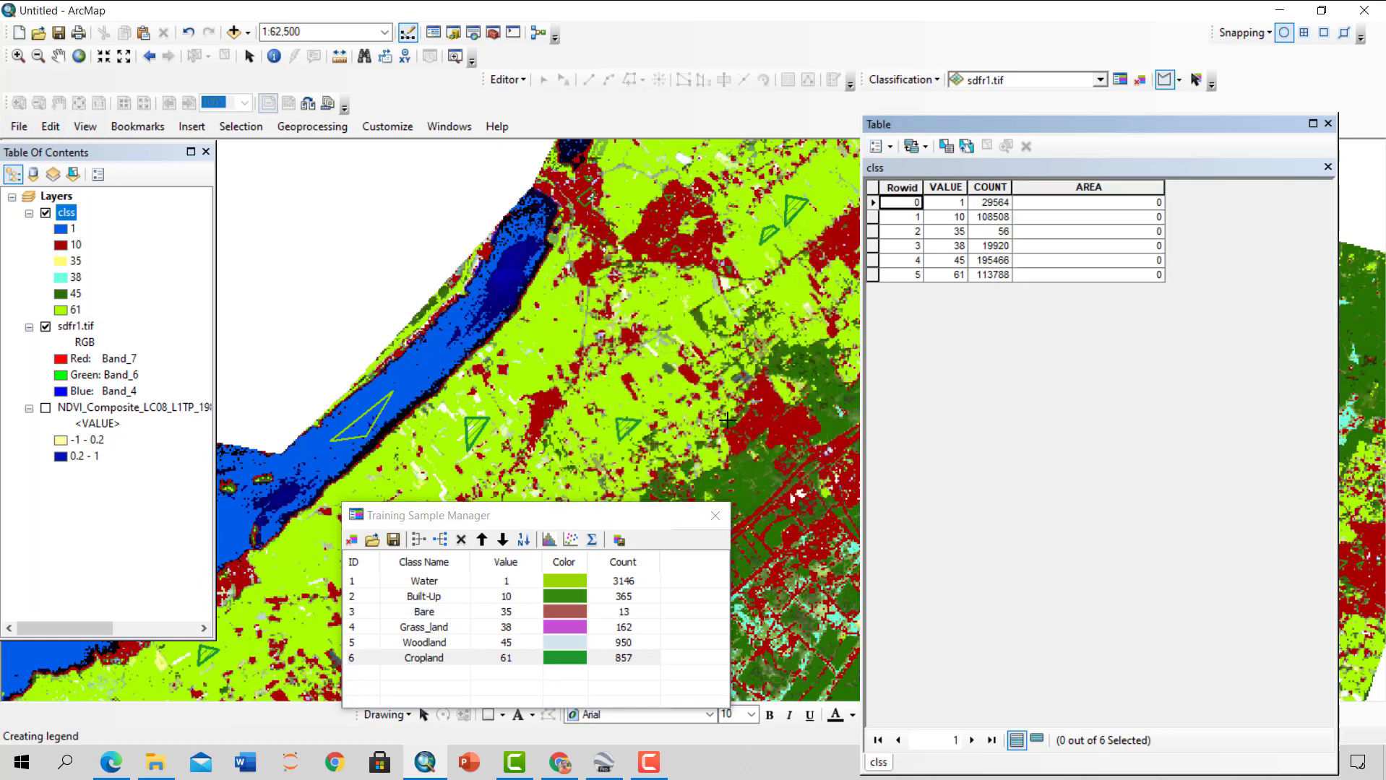
# Open the Field Calculator for the AREA field of the clss attribute table
pyautogui.click(1100, 186)
pyautogui.rightClick(1101, 187)
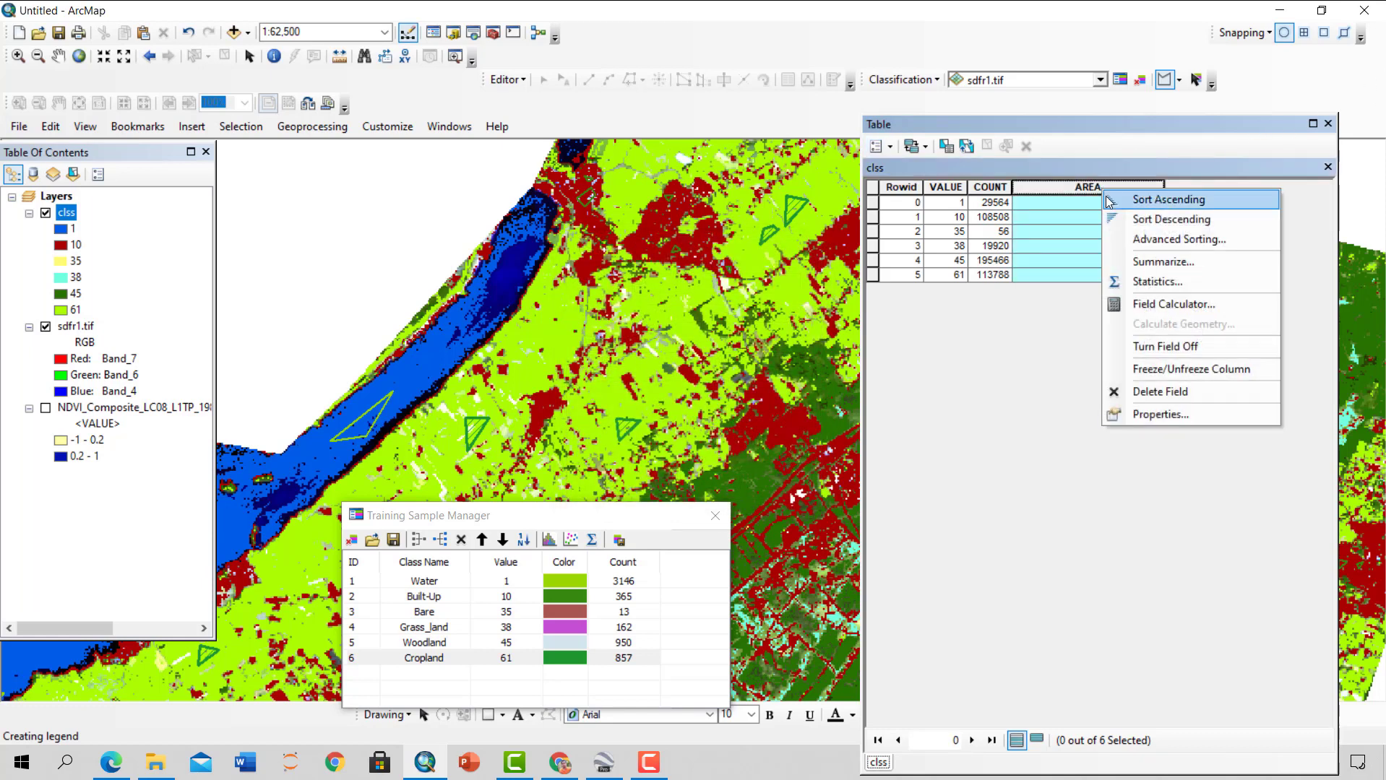
pyautogui.click(1150, 308)
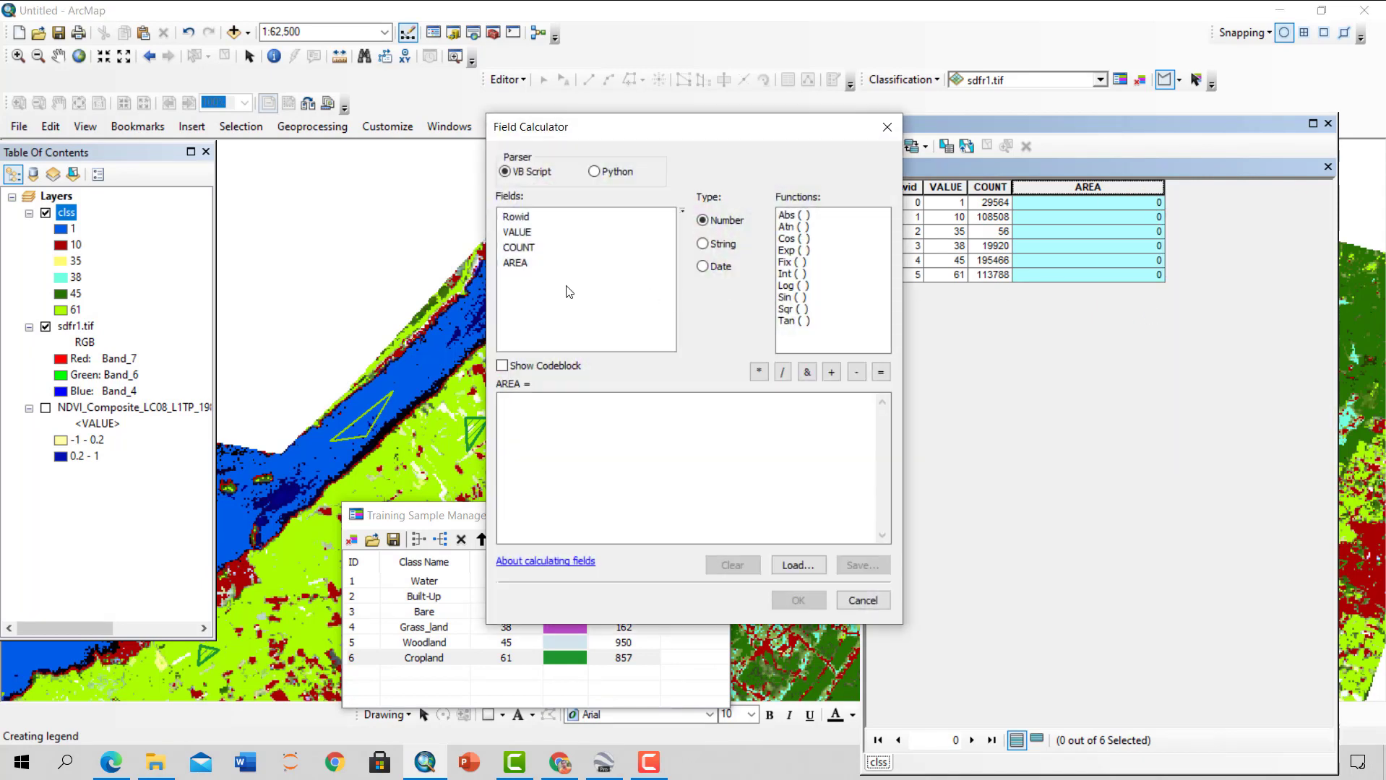
pyautogui.doubleClick(518, 248)
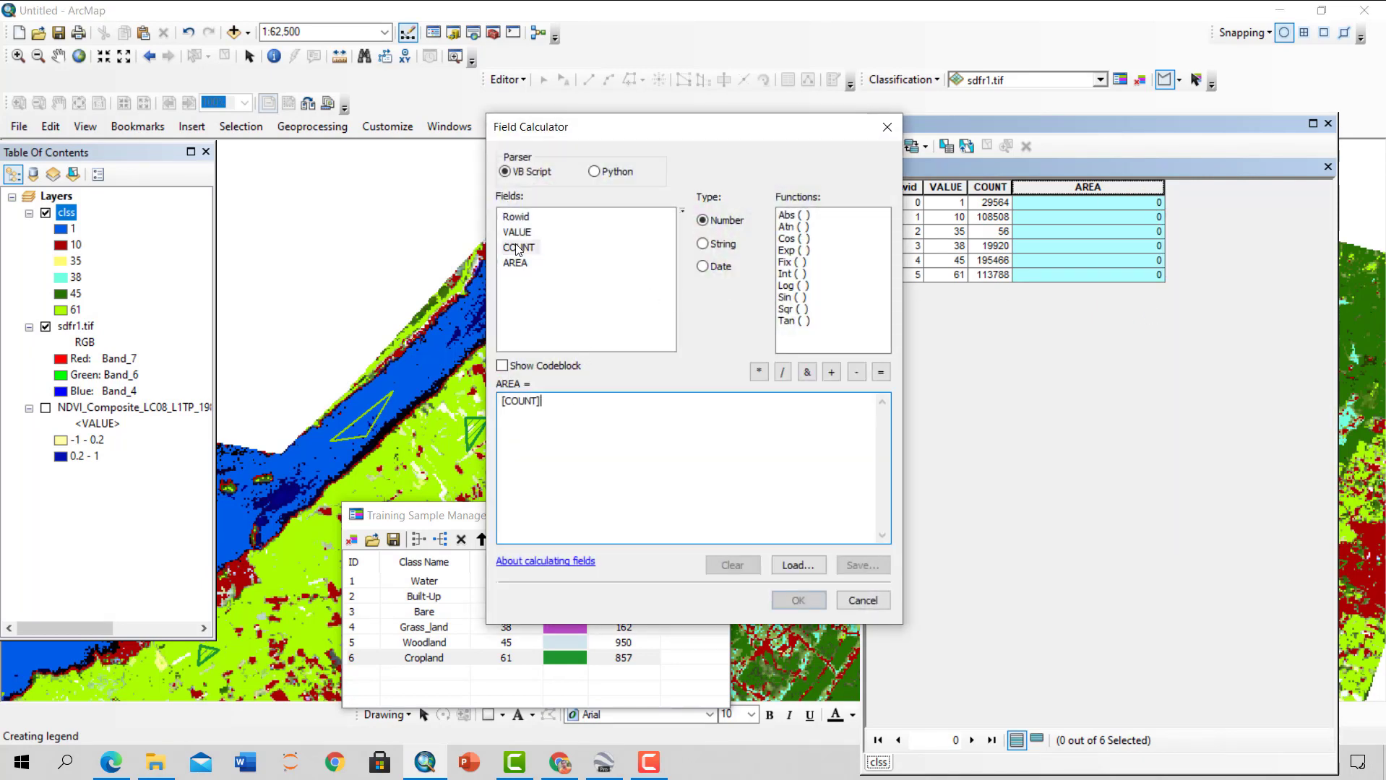
pyautogui.press('BackSpace')
pyautogui.press('BackSpace')
pyautogui.press('BackSpace')
pyautogui.press('BackSpace')
pyautogui.press('BackSpace')
pyautogui.press('BackSpace')
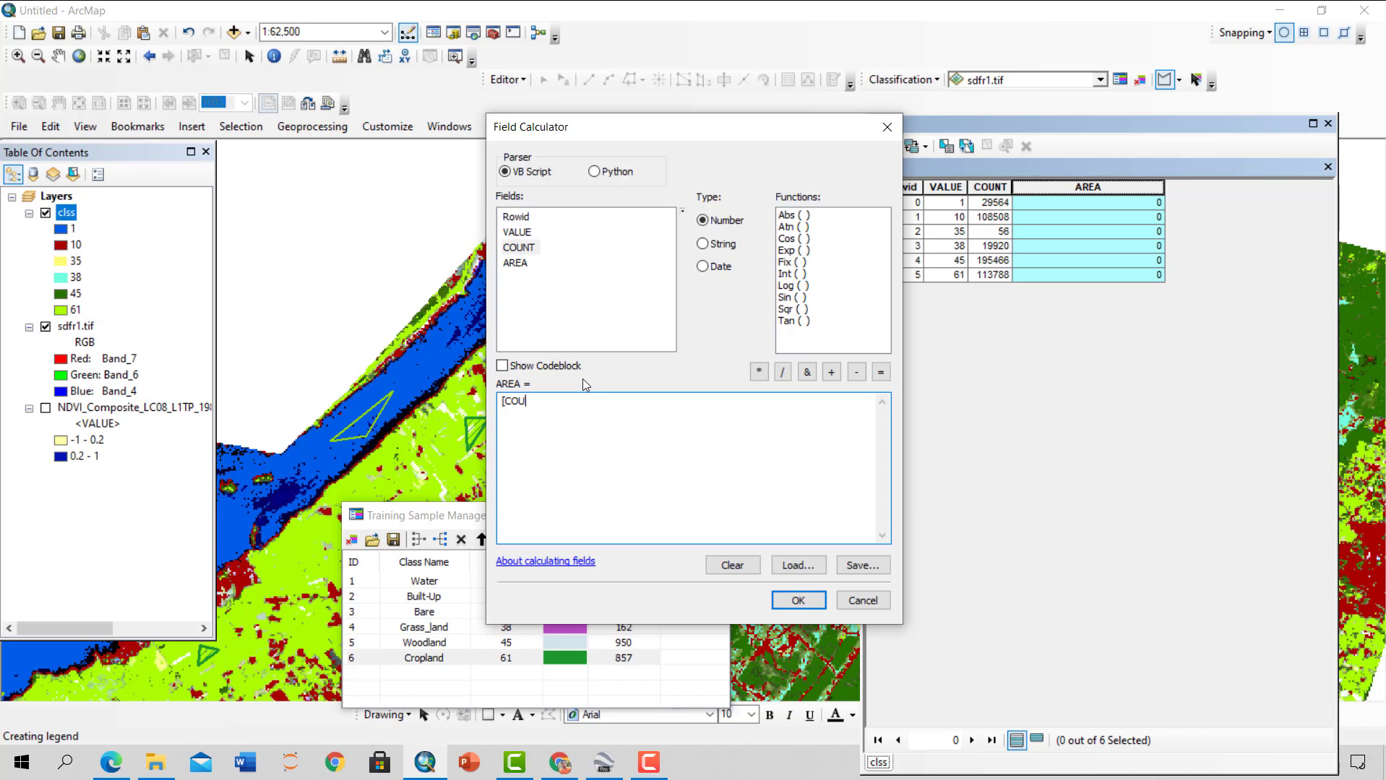
pyautogui.write('(')
pyautogui.press('BackSpace')
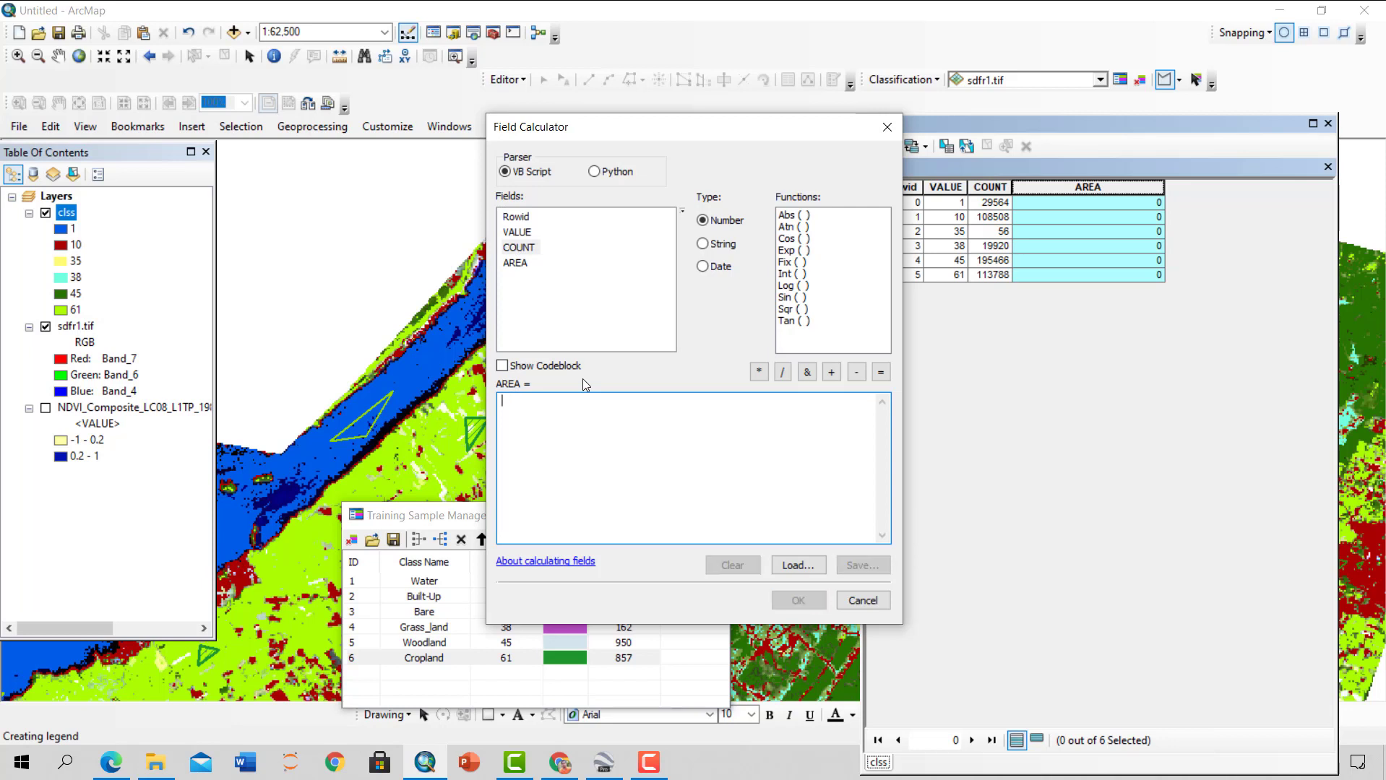
# Calculate the AREA field with the expression ([COUNT]*30*30)/1e6
pyautogui.write('(')
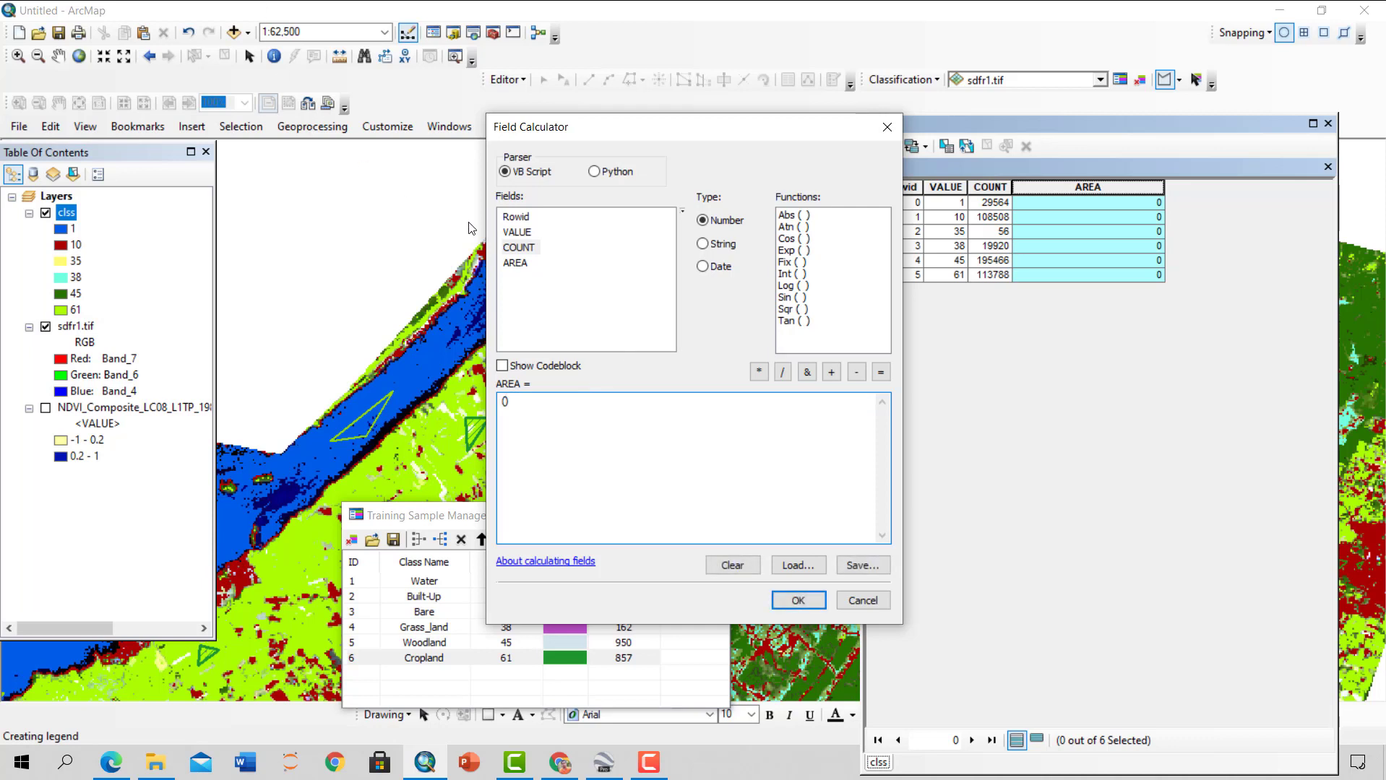
pyautogui.click(510, 249)
pyautogui.doubleClick(509, 248)
pyautogui.write('*30*30')
pyautogui.click(610, 402)
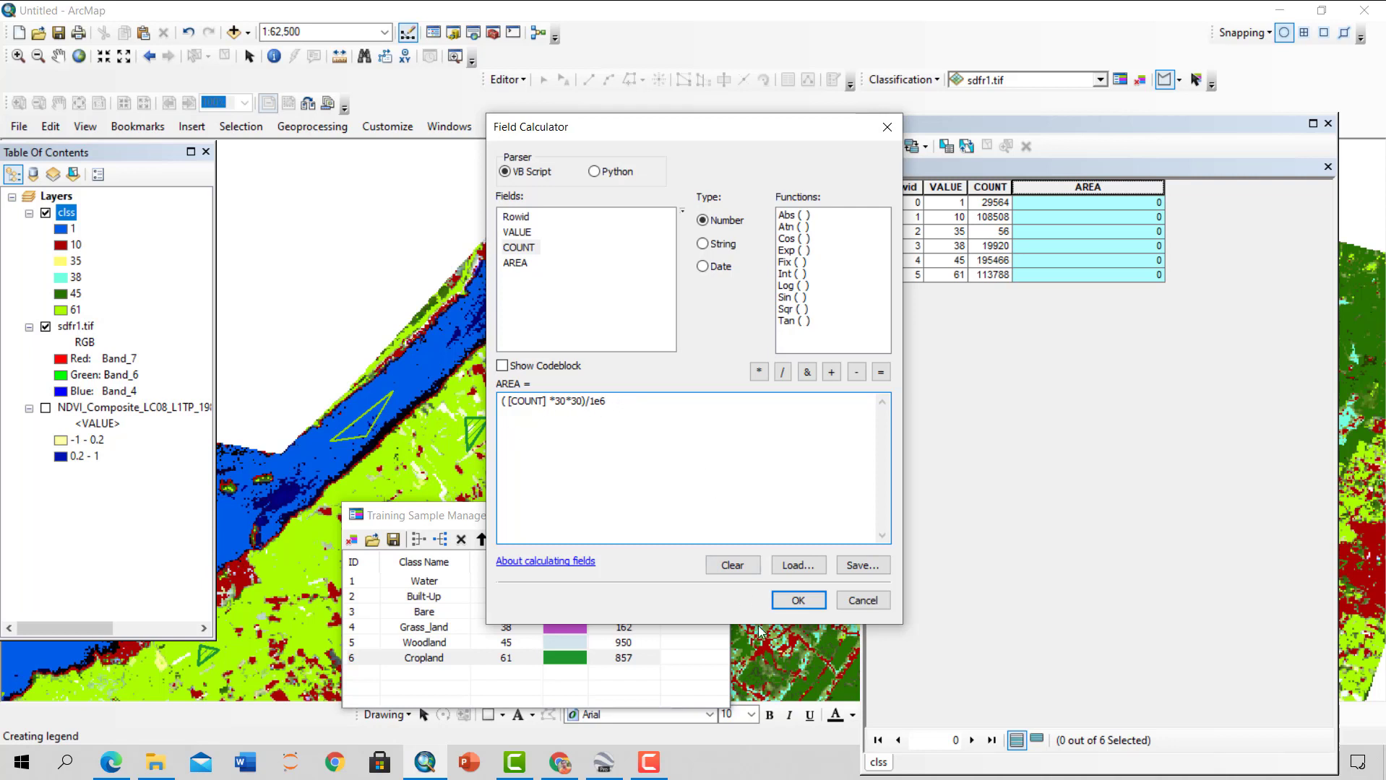
pyautogui.click(799, 601)
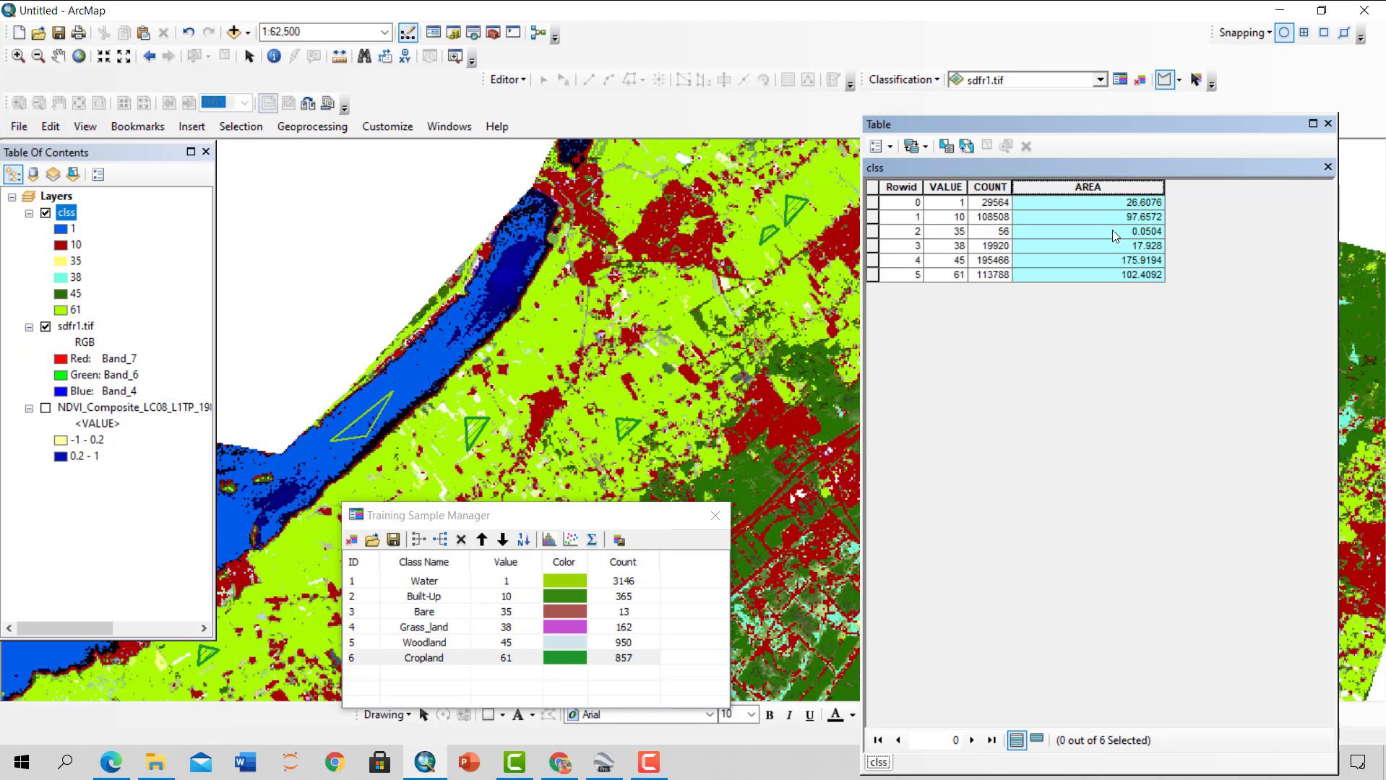
# Add a field named classes with type Text to the clss attribute table
pyautogui.click(890, 148)
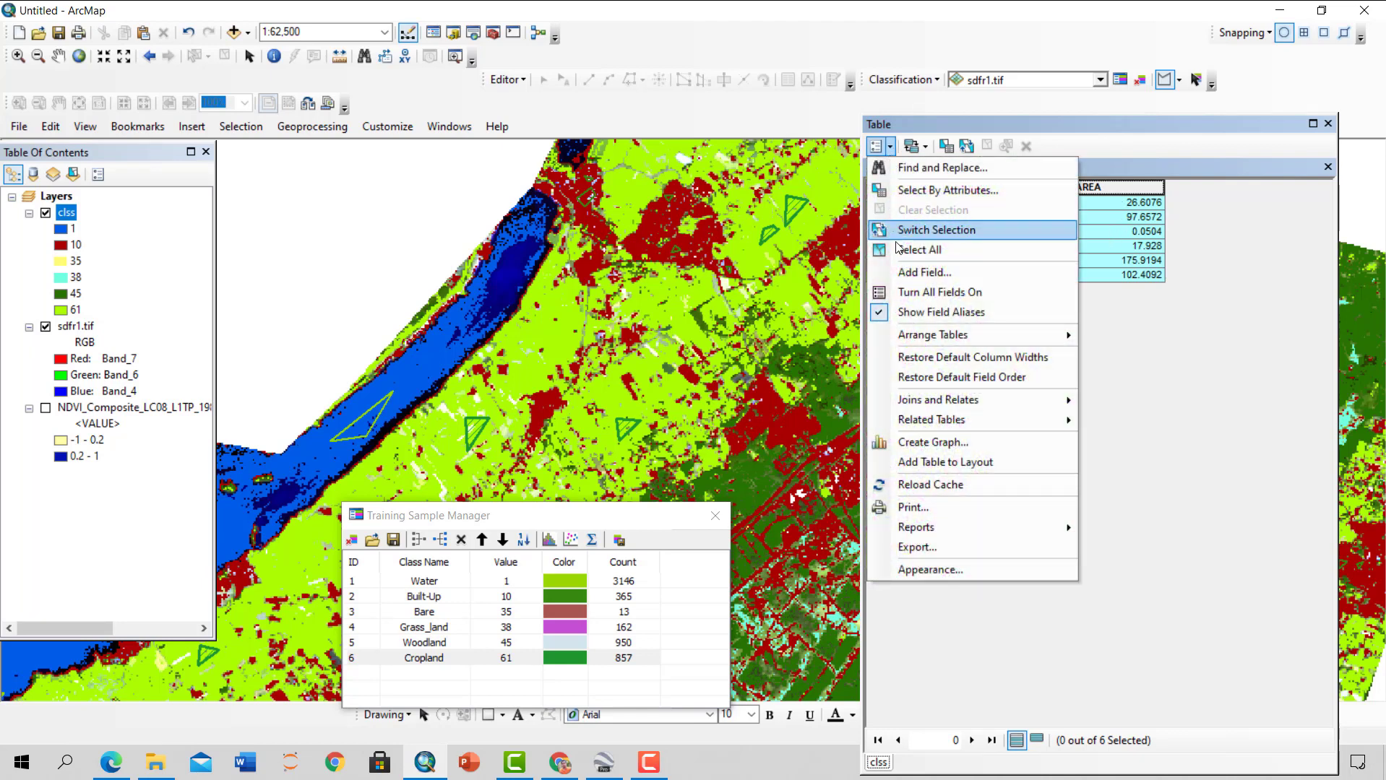
pyautogui.click(925, 272)
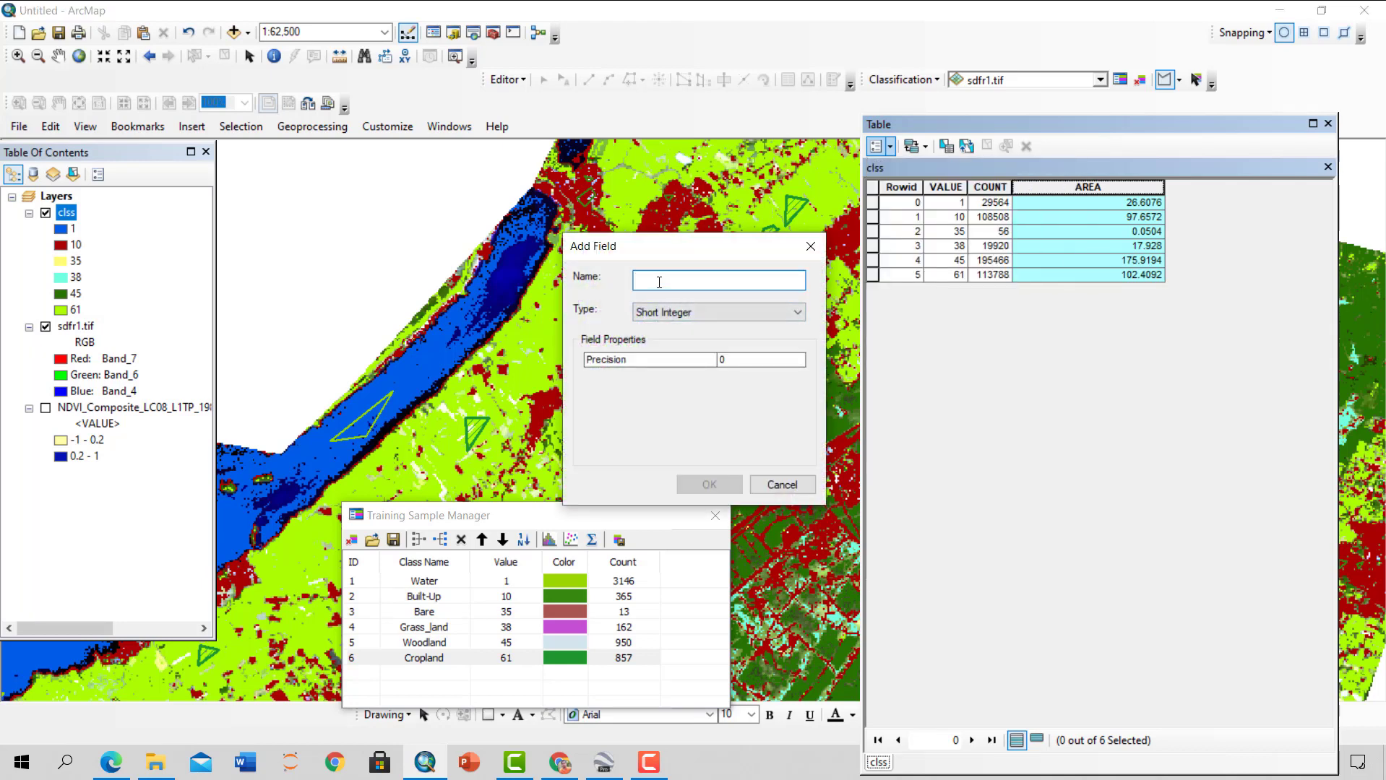
pyautogui.write('classes')
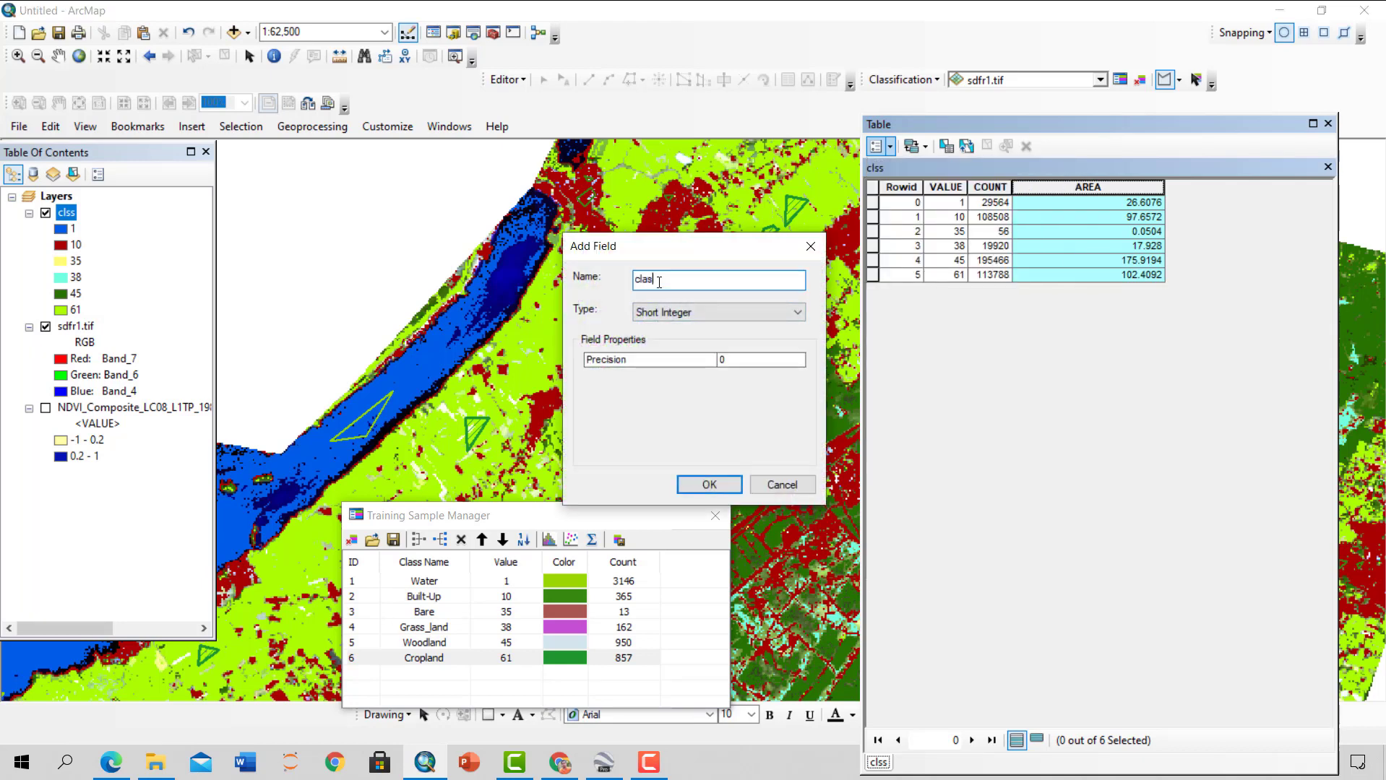
pyautogui.click(692, 315)
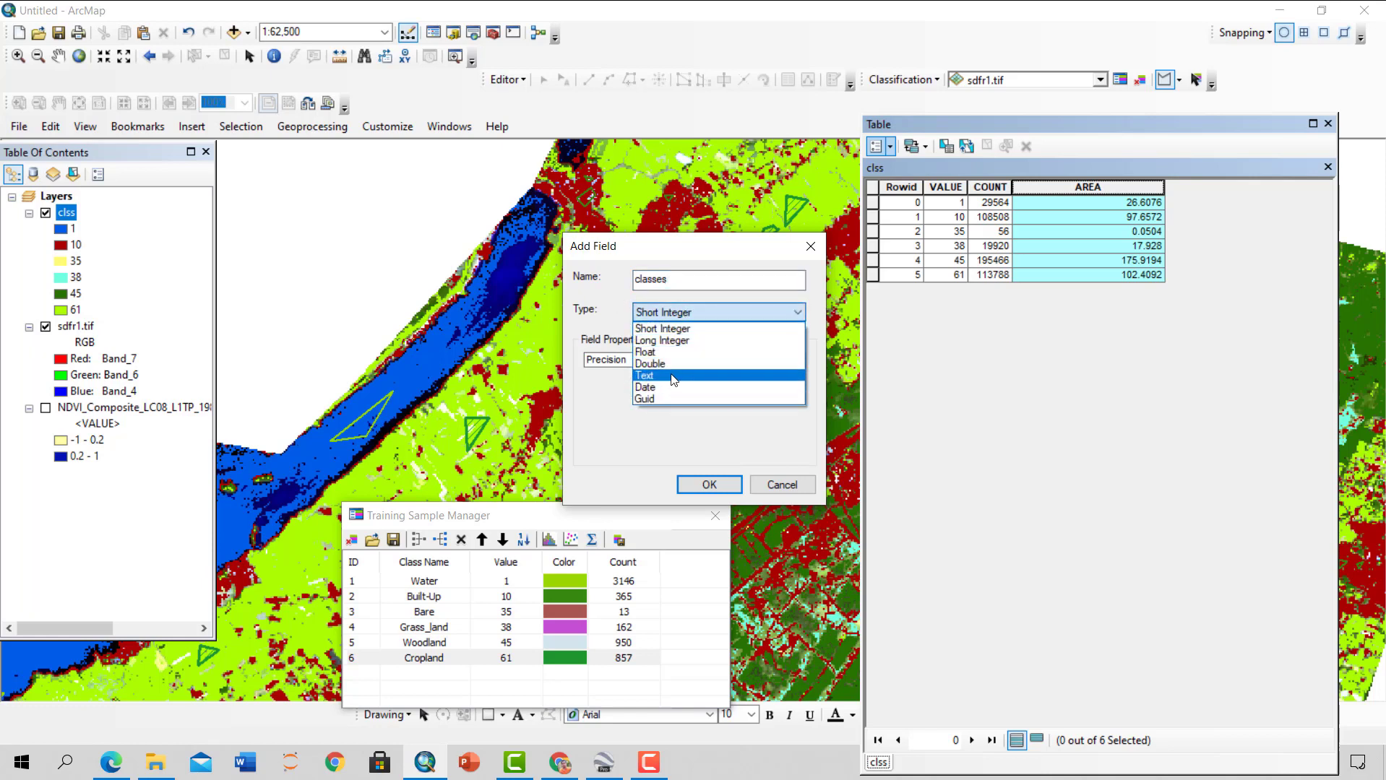
pyautogui.click(651, 376)
pyautogui.click(704, 485)
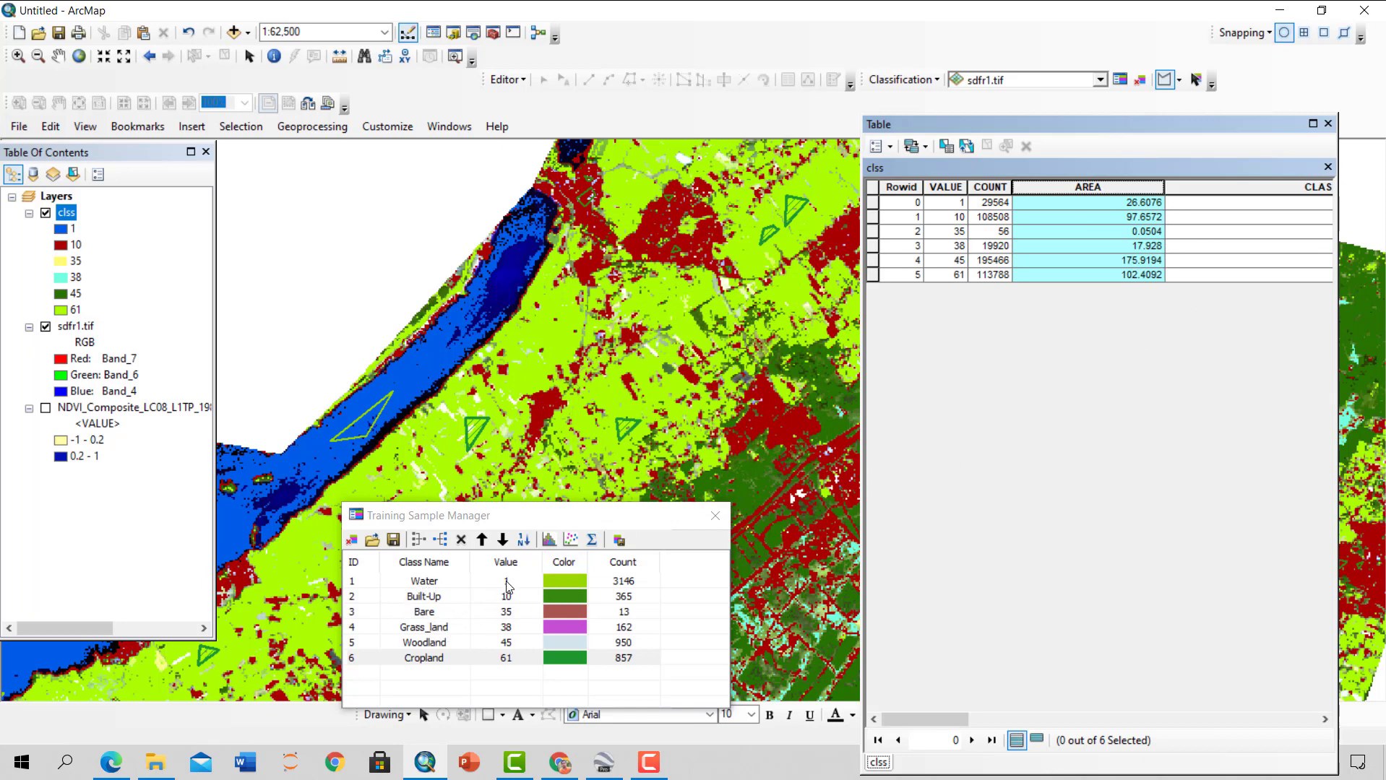
# Start editing and fill the CLASSES field row by row with water, builtup, bare, grass, woodland and cropland
pyautogui.click(1207, 203)
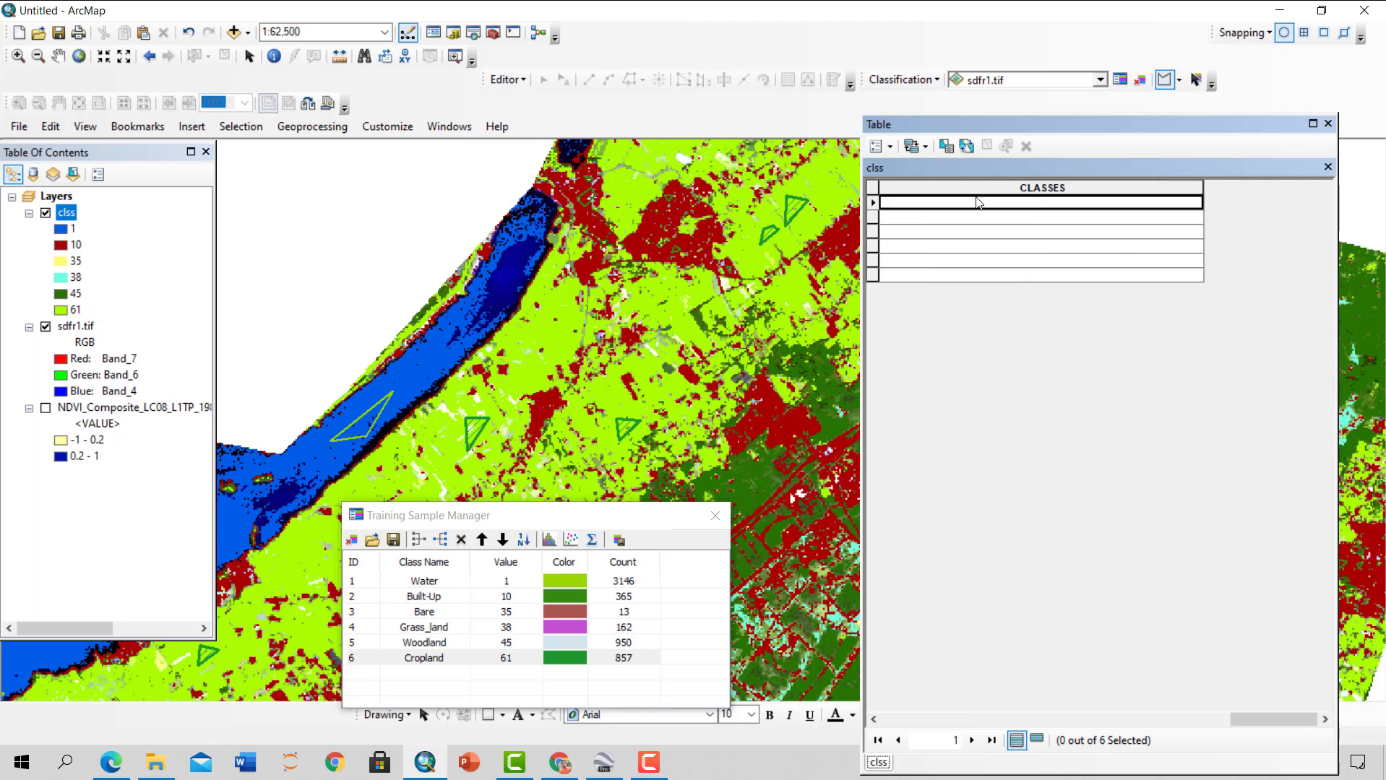
pyautogui.click(504, 81)
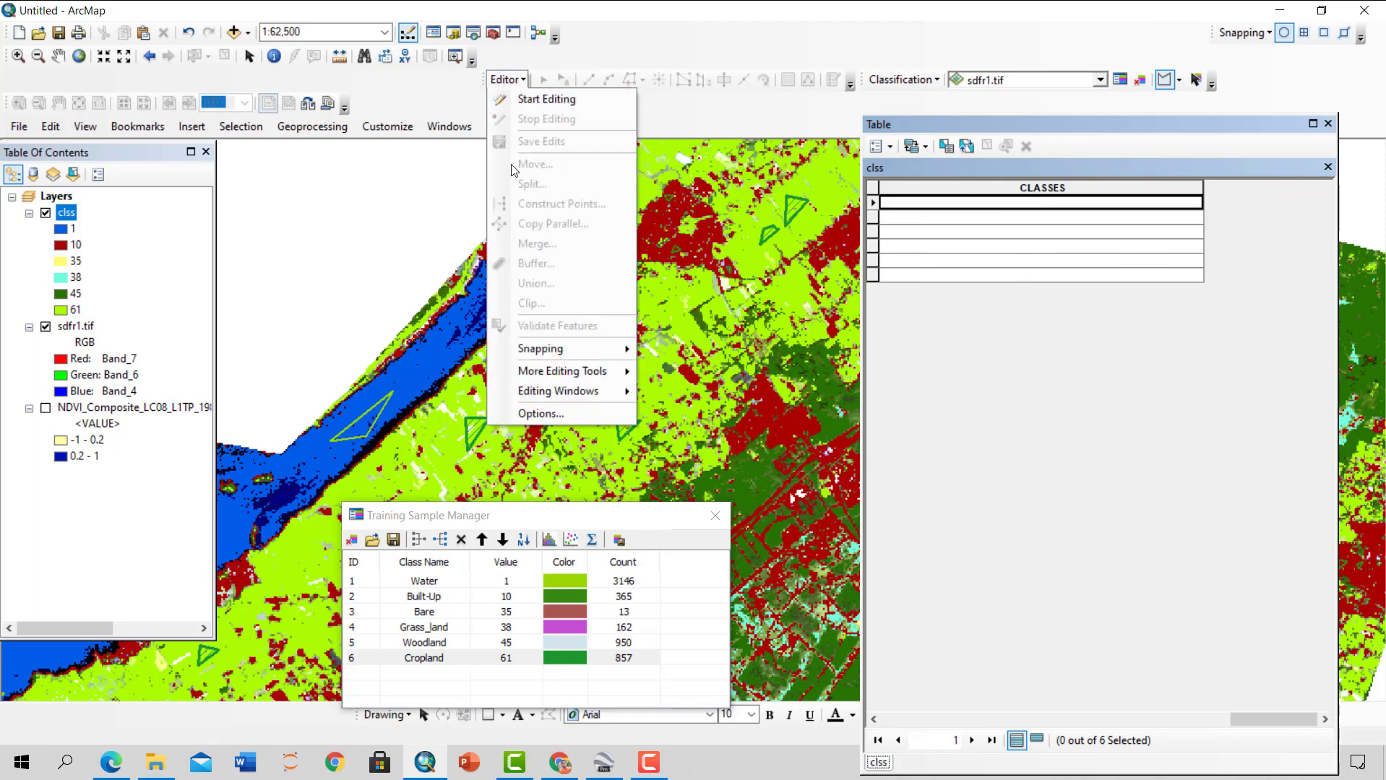
pyautogui.click(538, 96)
pyautogui.click(965, 203)
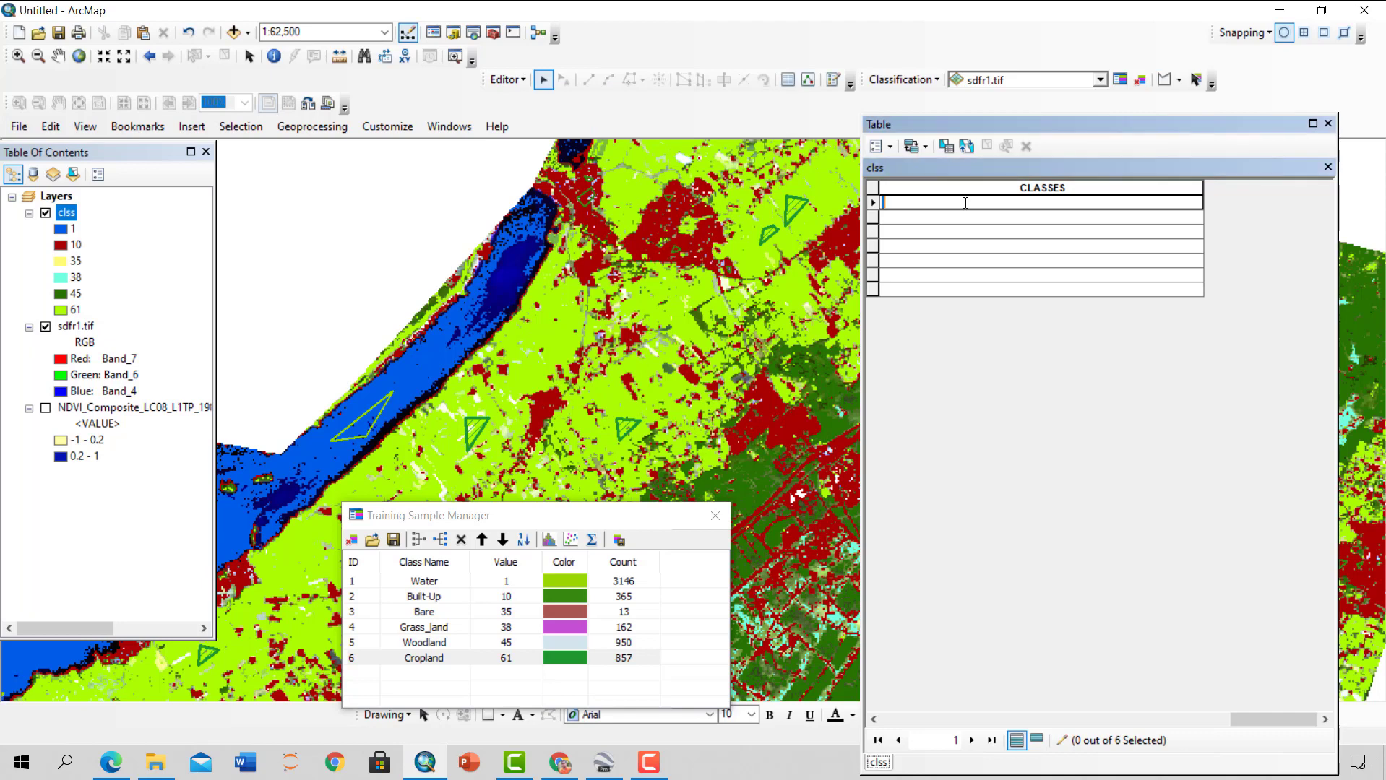
pyautogui.write('water')
pyautogui.click(936, 222)
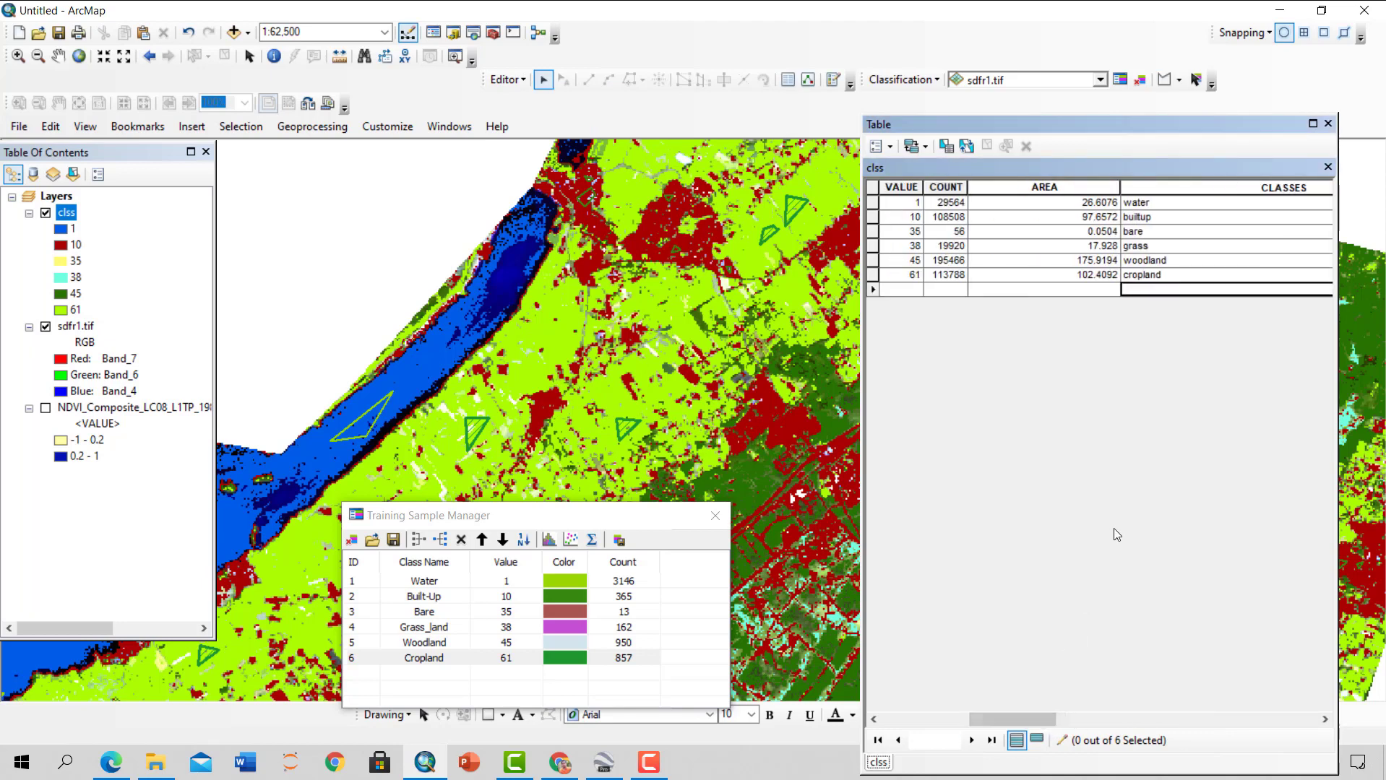
# Stop the editing session on the clss table and save the edits
pyautogui.click(504, 80)
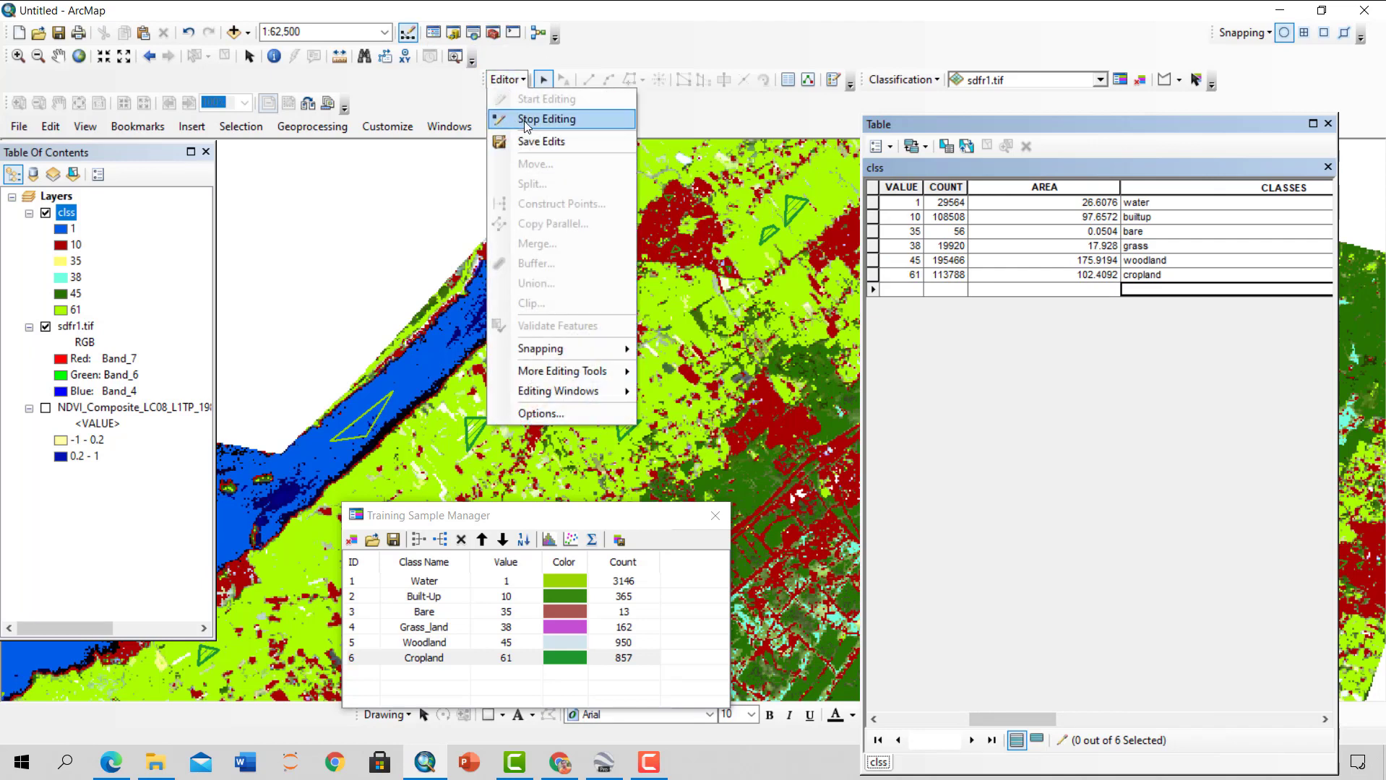
pyautogui.click(524, 120)
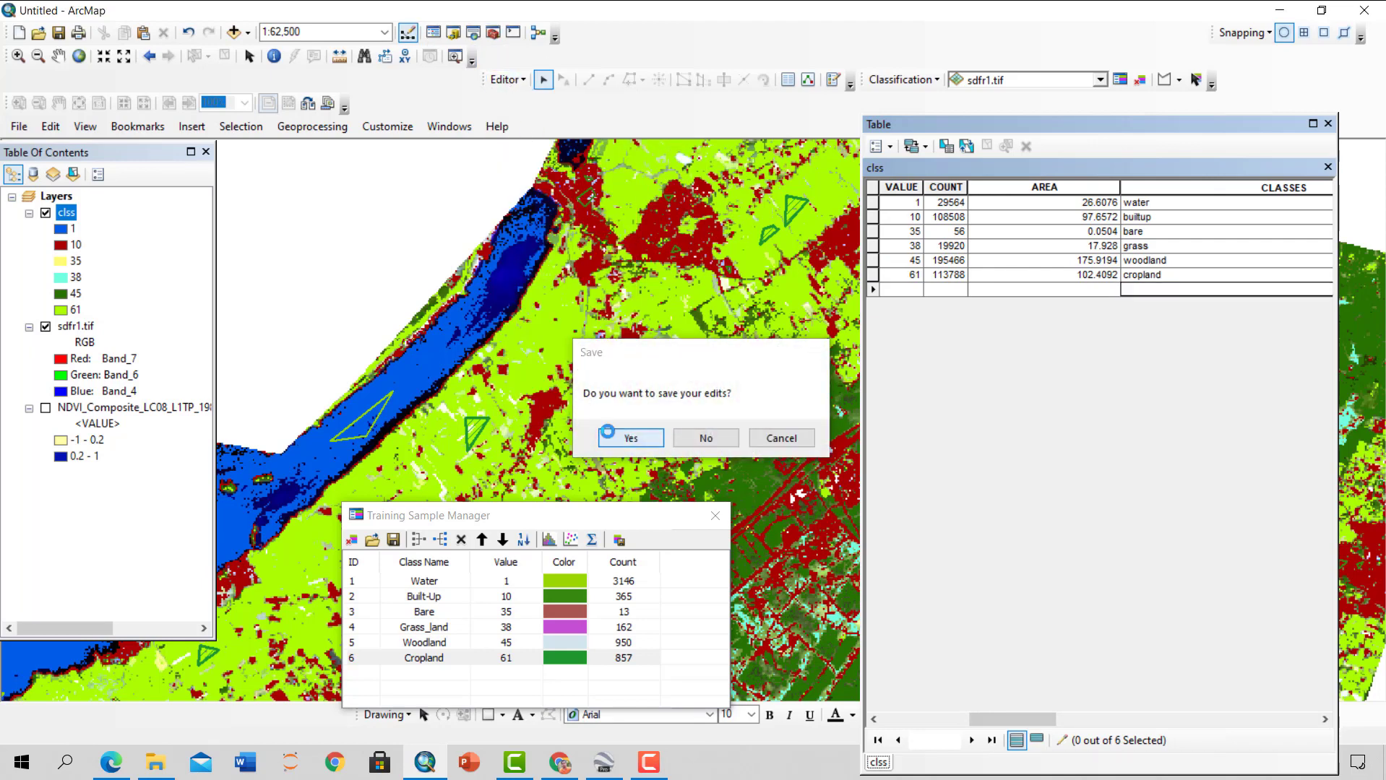
pyautogui.click(631, 437)
pyautogui.click(511, 81)
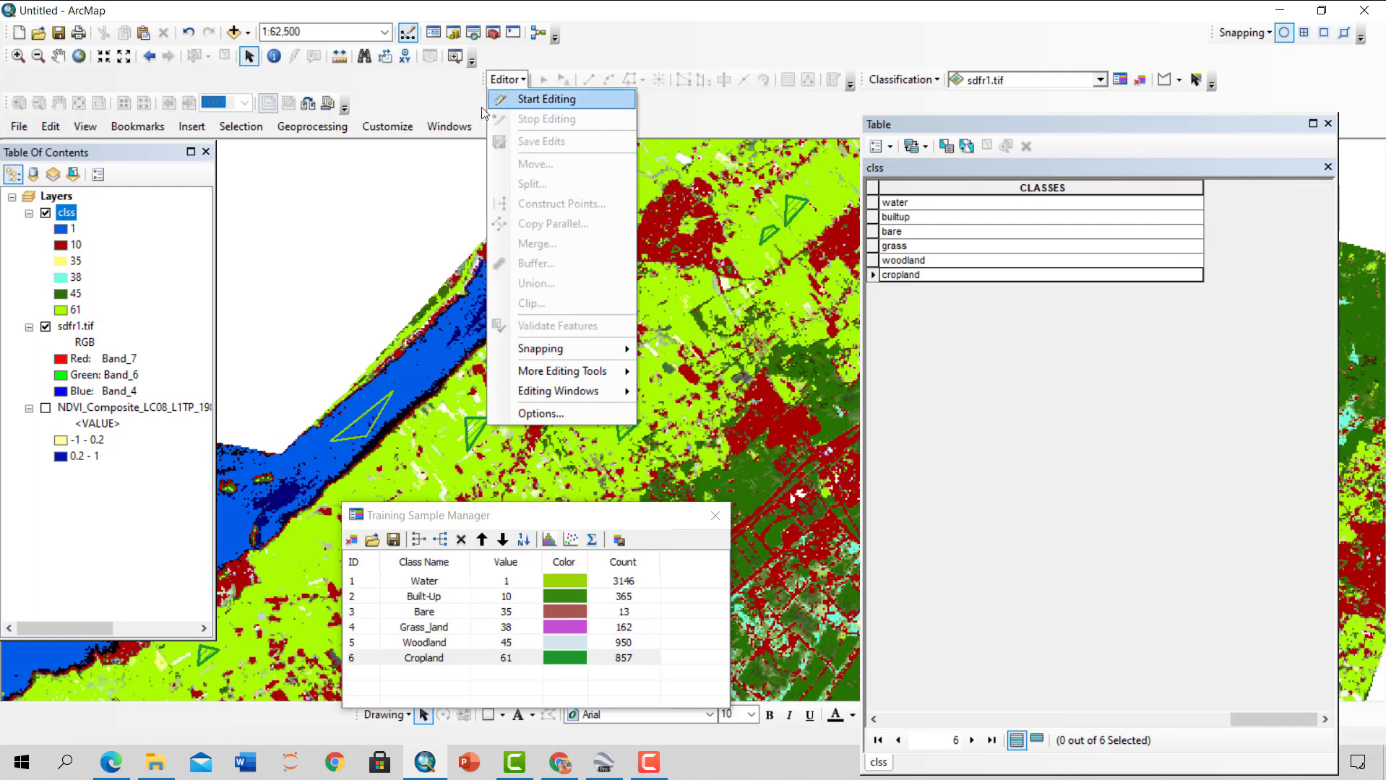
pyautogui.click(446, 98)
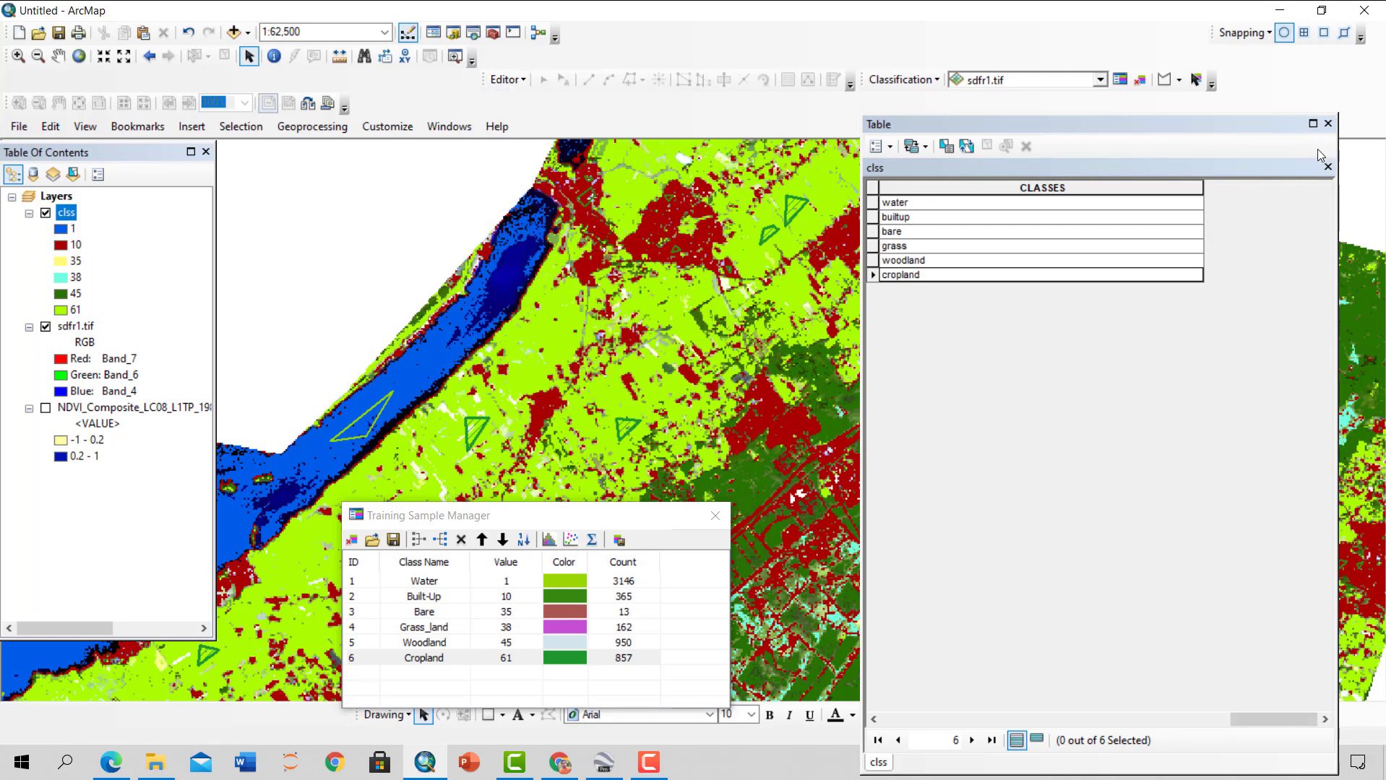
# Close the clss attribute table and the Training Sample Manager
pyautogui.click(1327, 124)
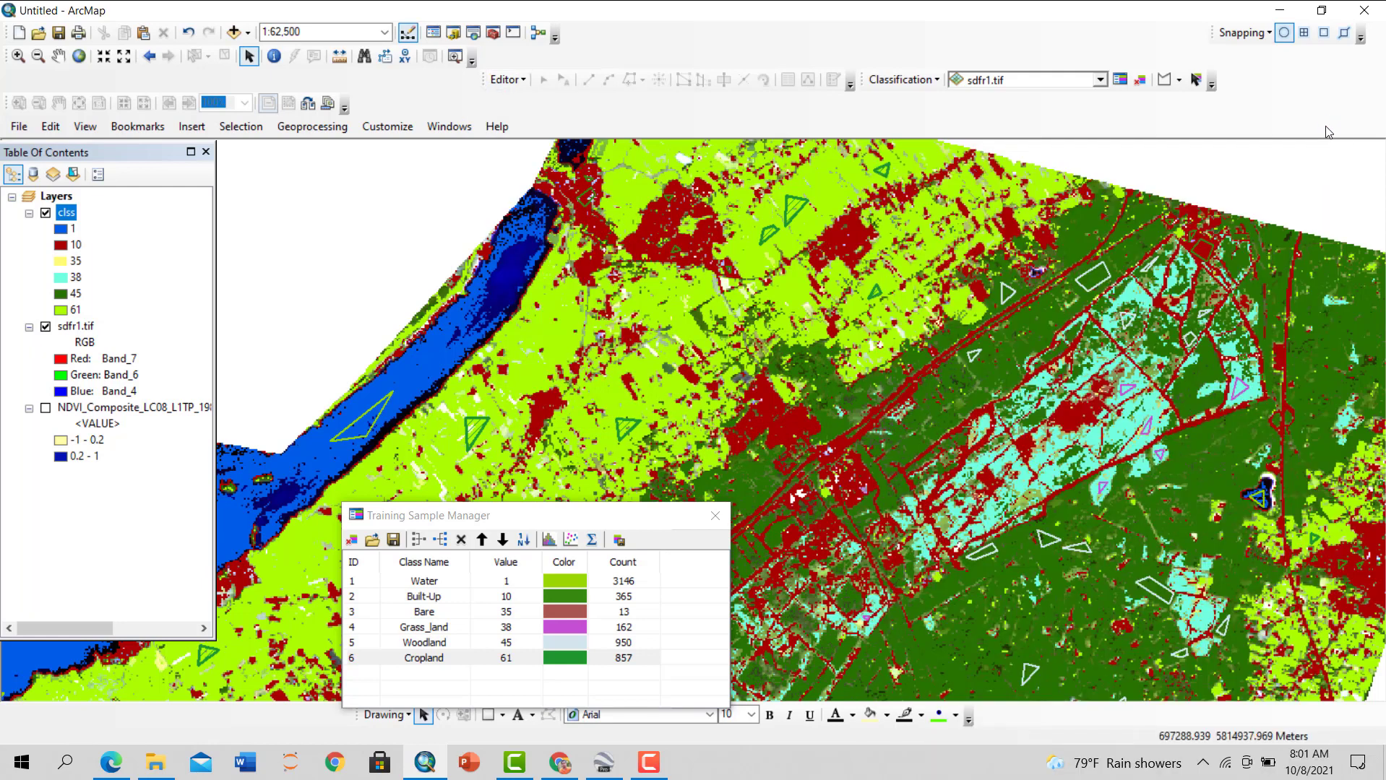
pyautogui.rightClick(67, 214)
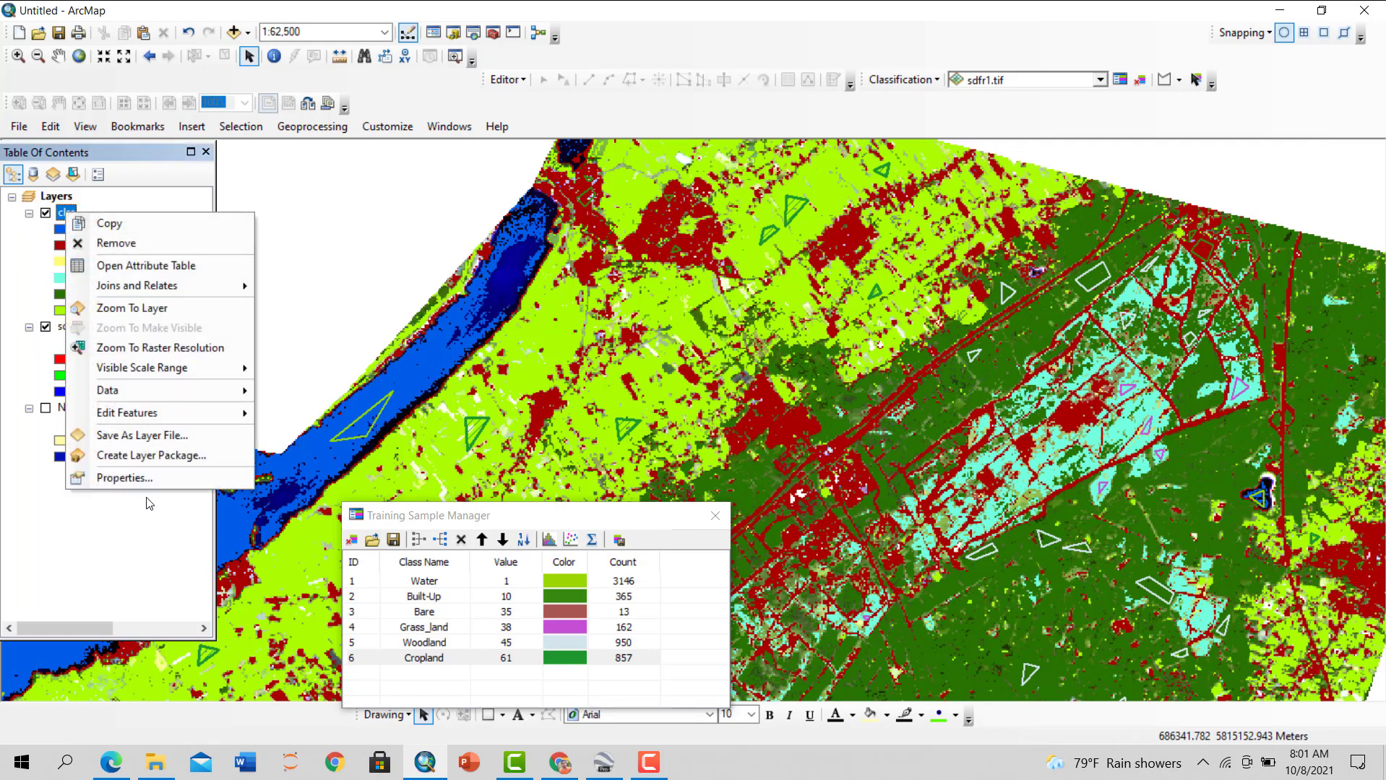
pyautogui.click(705, 515)
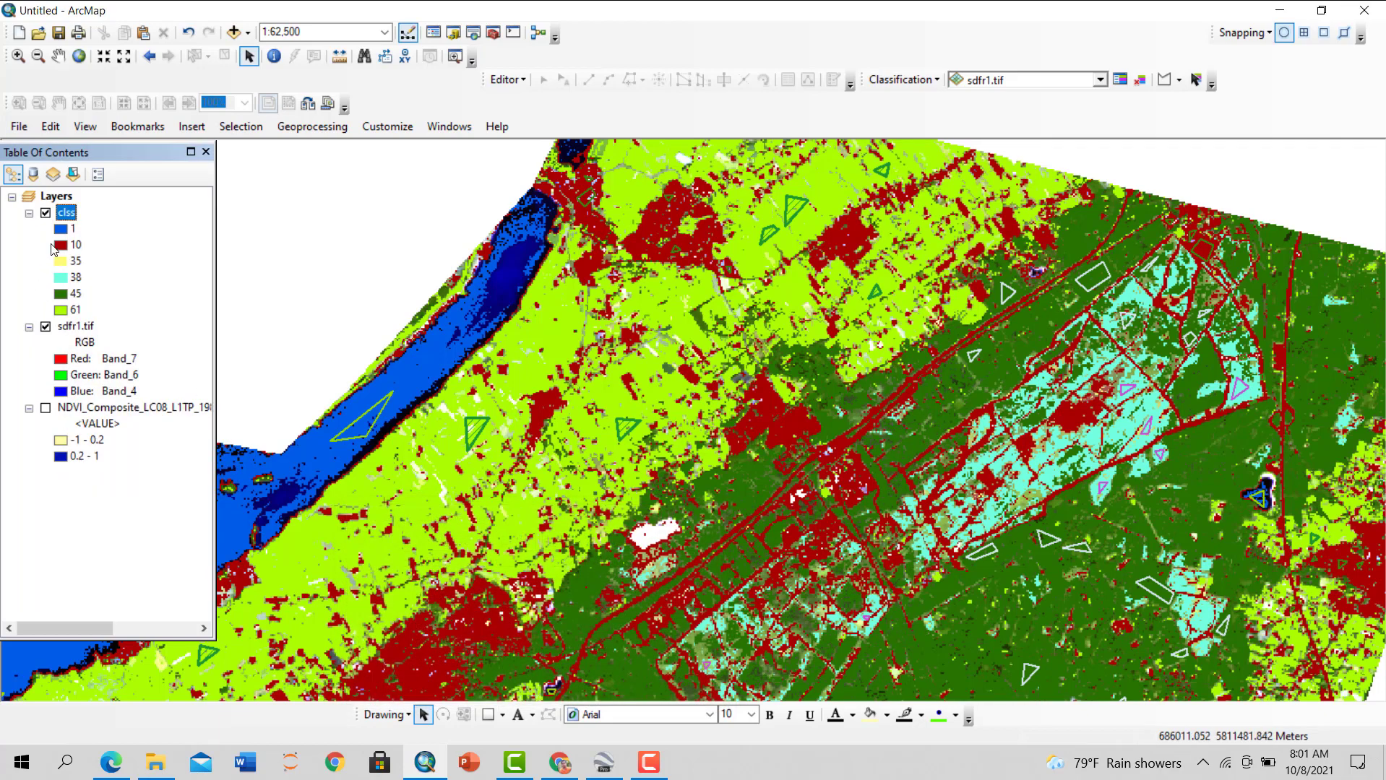
# Symbolize the clss layer by unique values of the CLASSES field, add all values and apply the symbology
pyautogui.rightClick(66, 214)
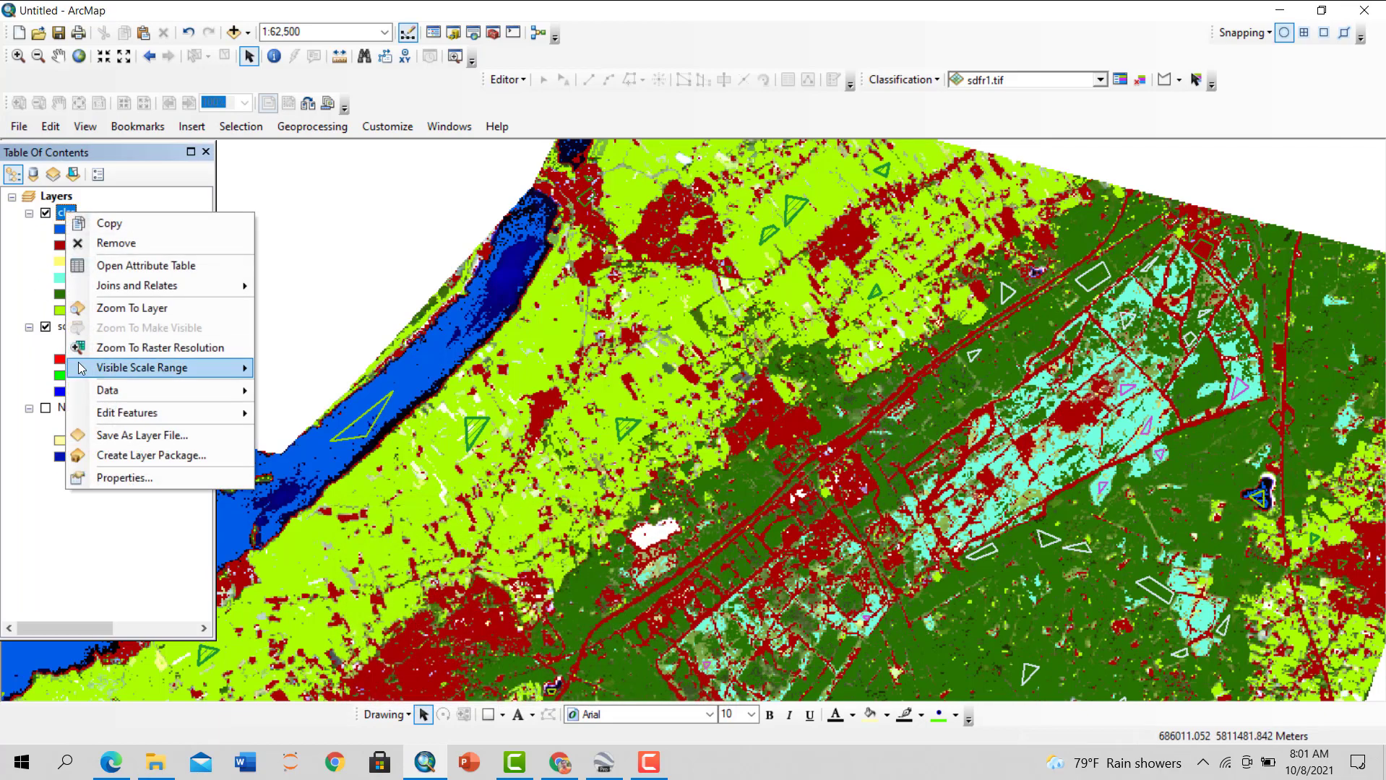
pyautogui.click(115, 475)
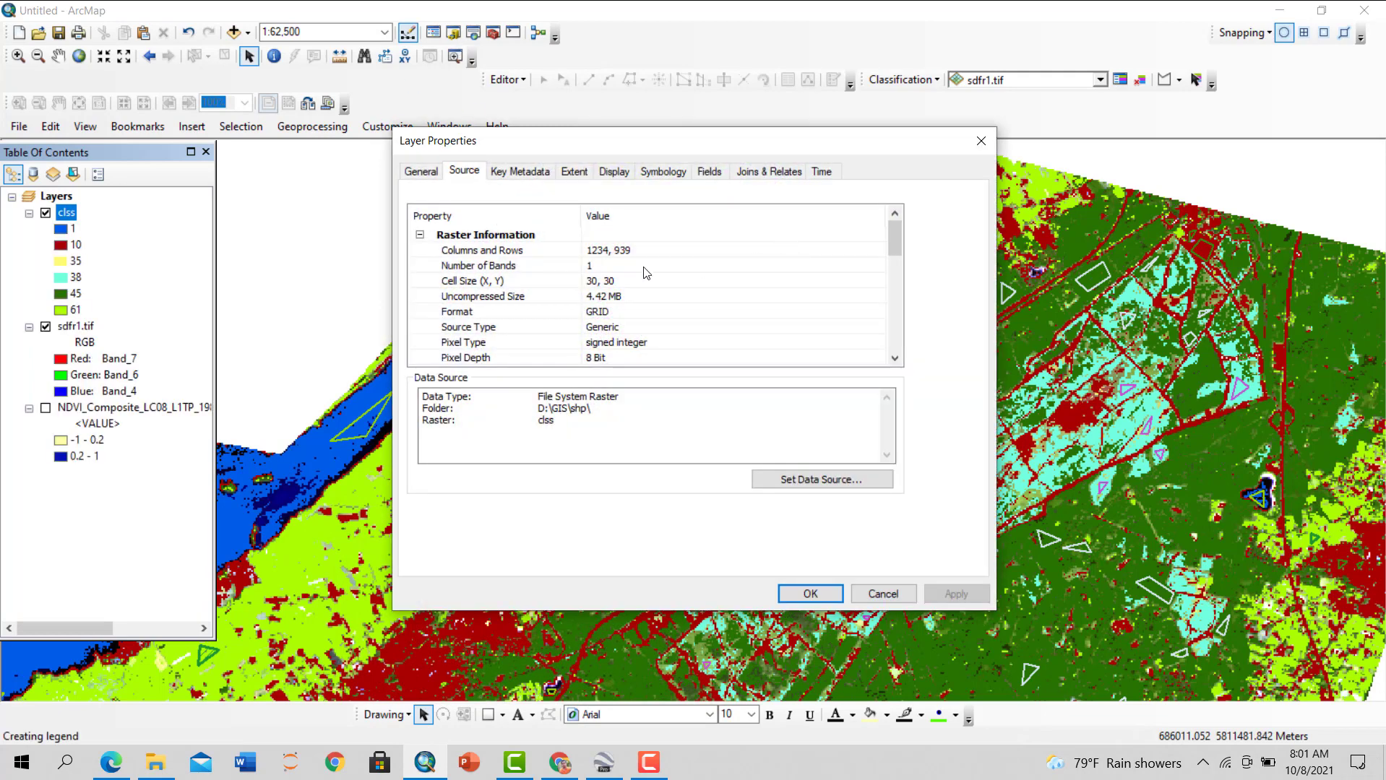
pyautogui.click(654, 171)
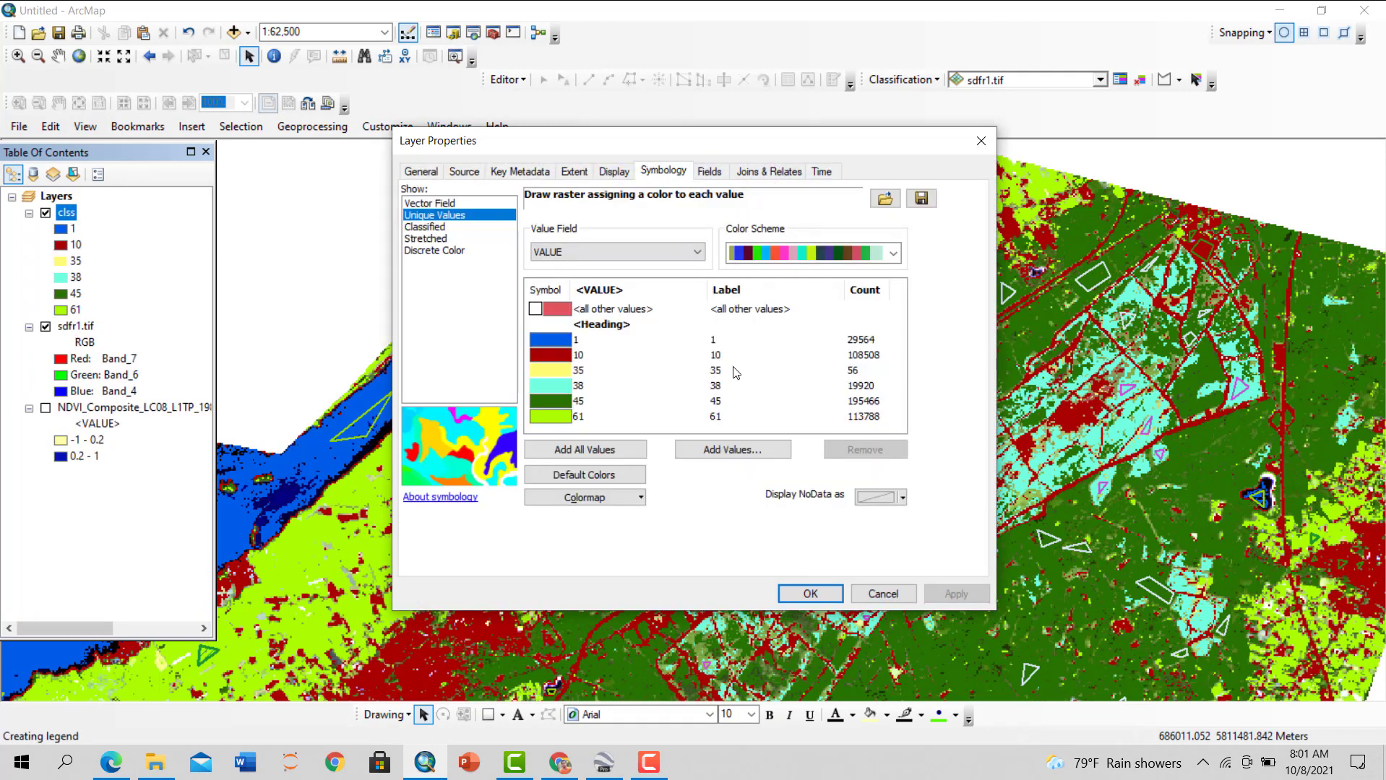
pyautogui.scroll(-2, 809, 253)
pyautogui.click(639, 252)
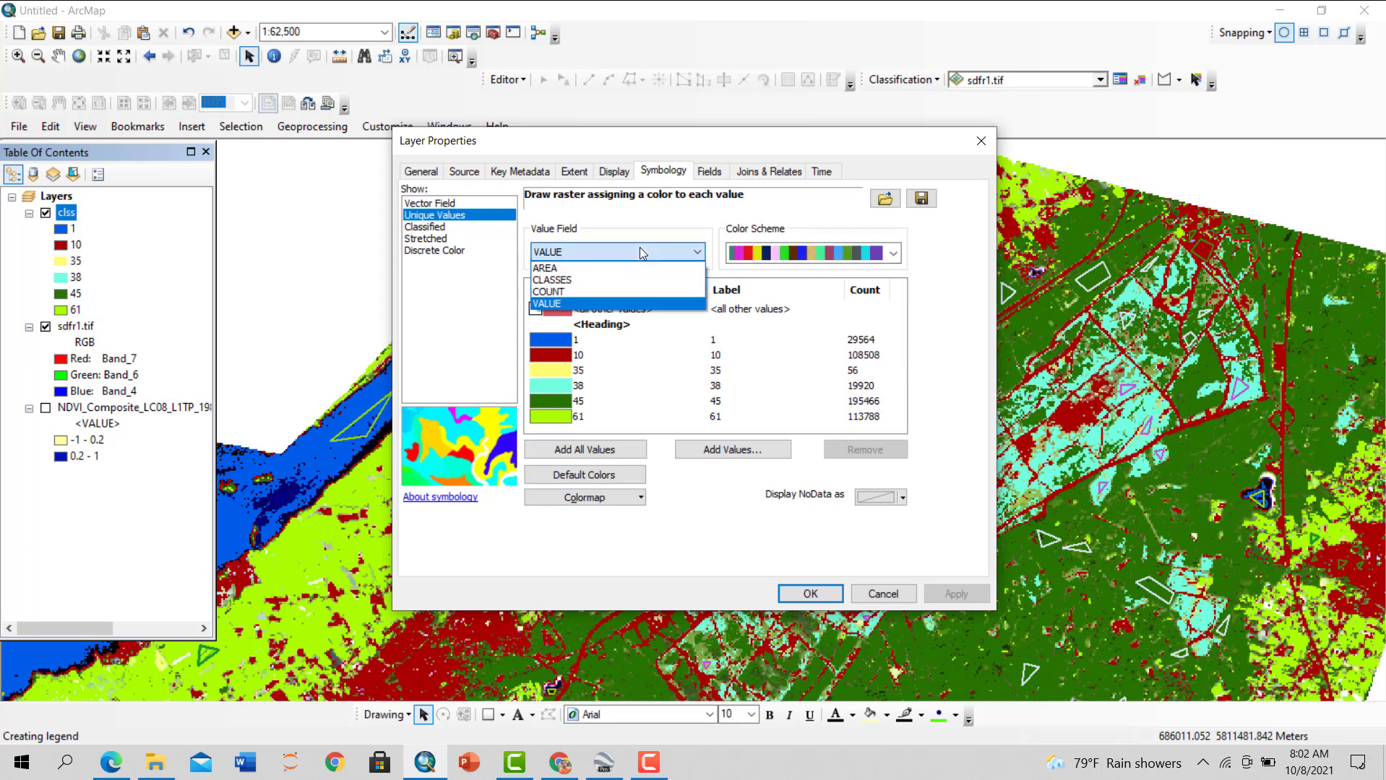
pyautogui.click(571, 280)
pyautogui.scroll(-3, 810, 253)
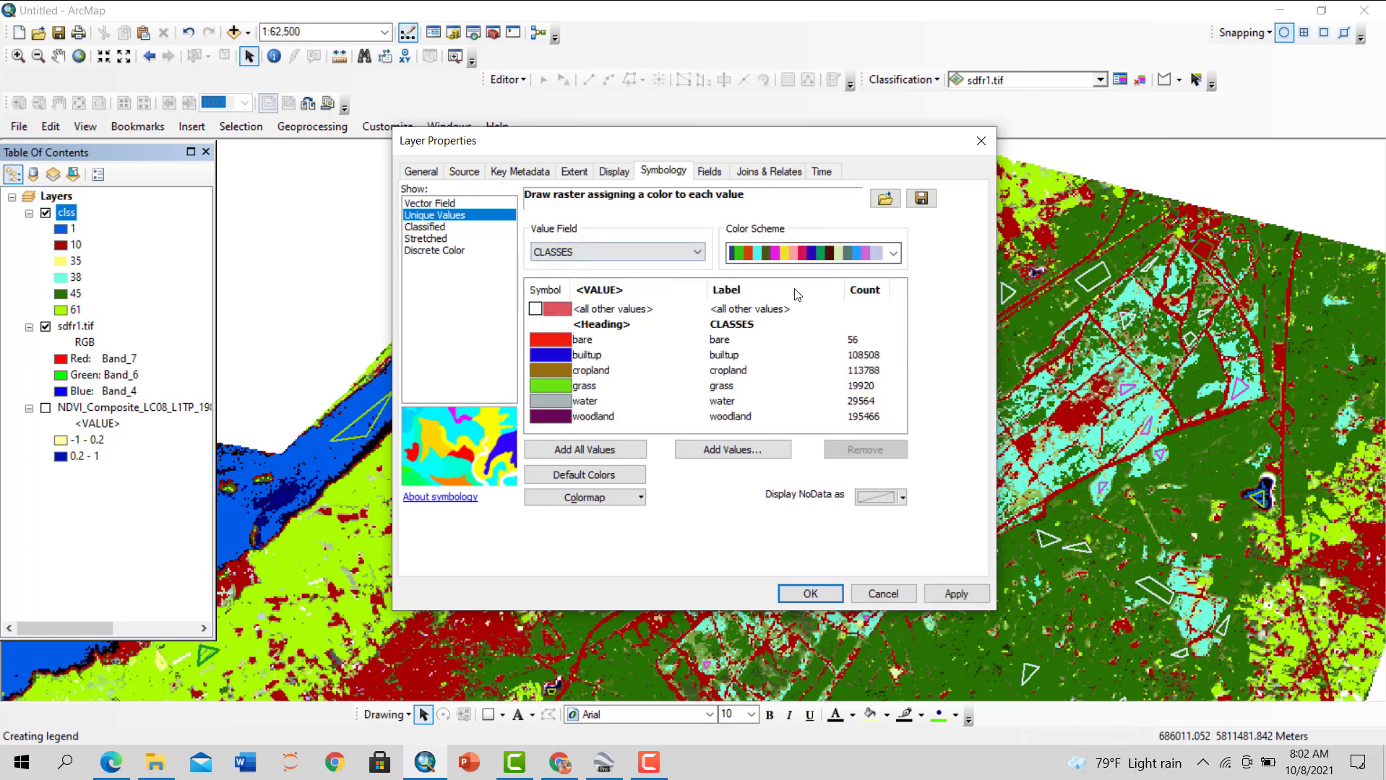
pyautogui.click(585, 450)
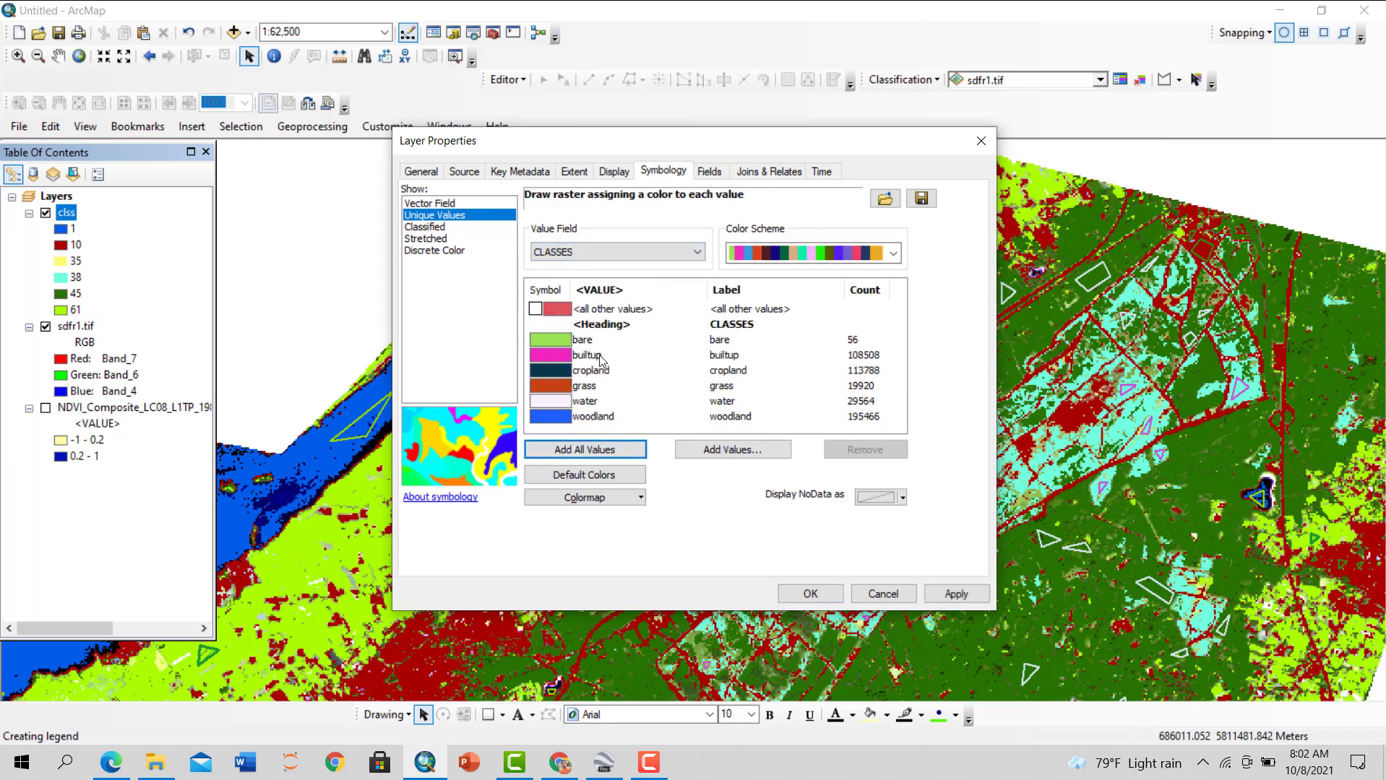
pyautogui.click(957, 594)
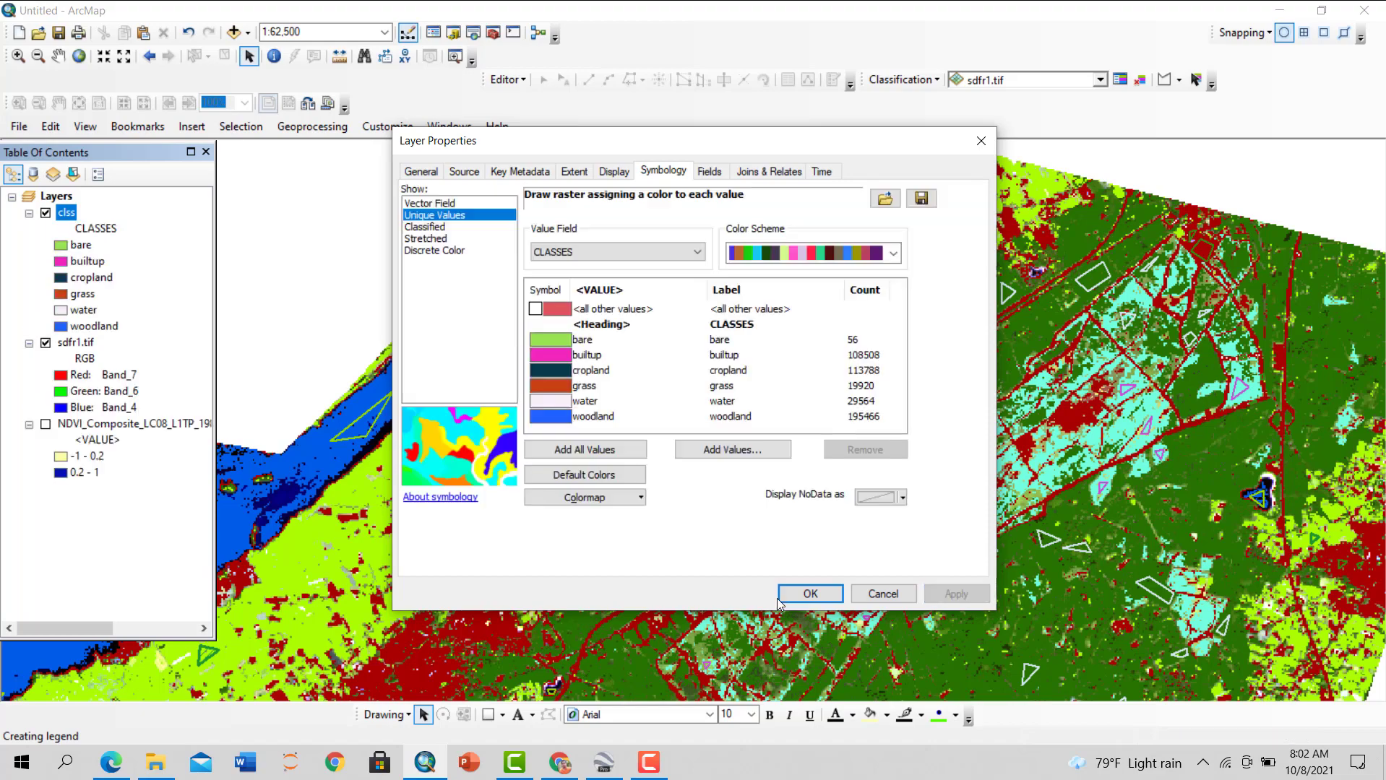
pyautogui.click(815, 595)
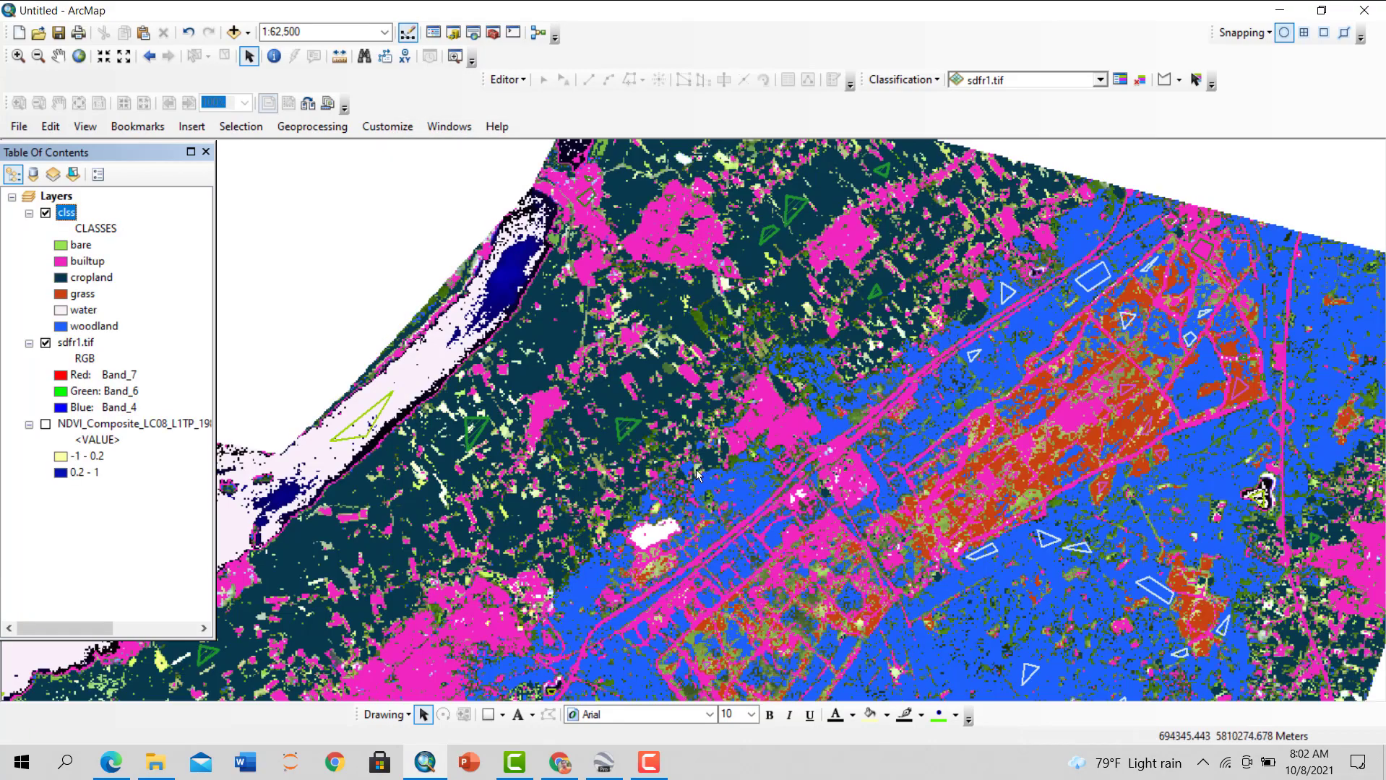
pyautogui.scroll(1, 698, 420)
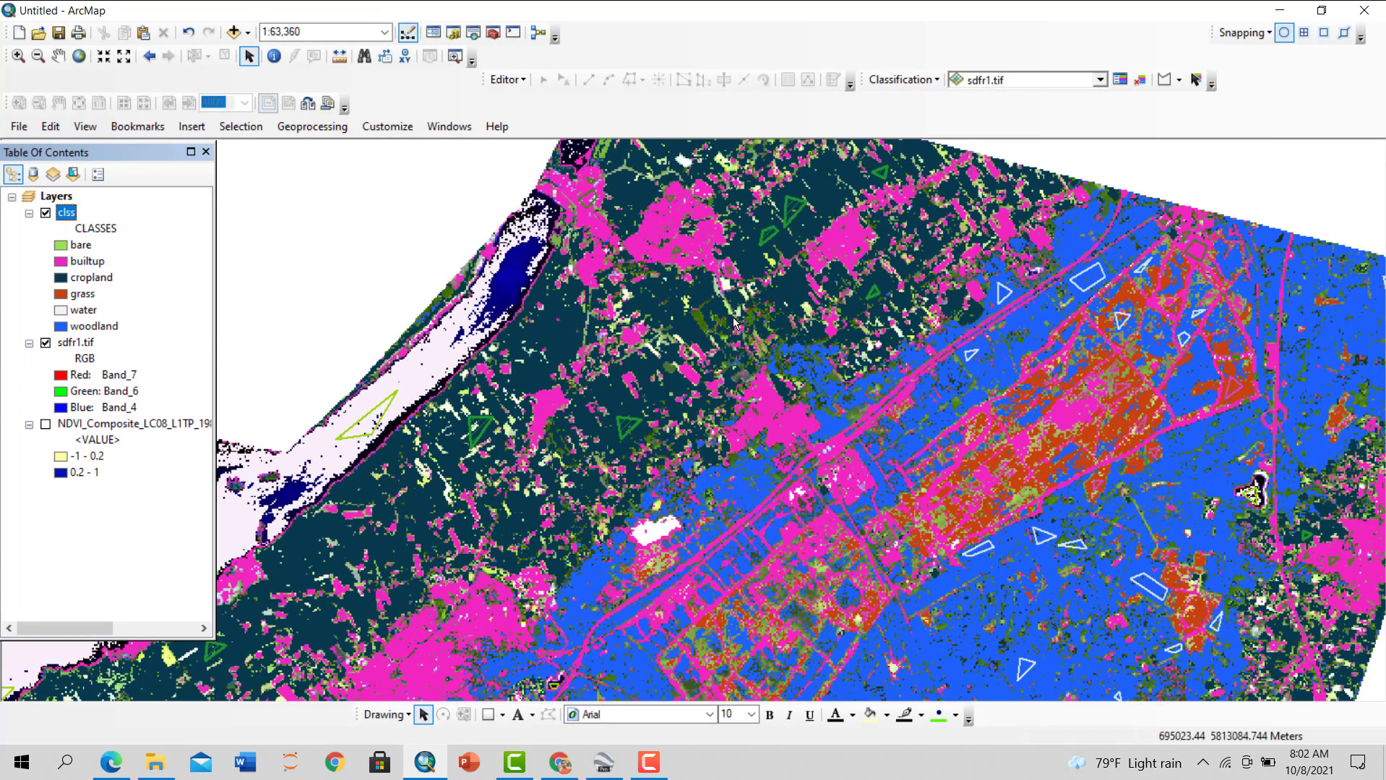
pyautogui.moveTo(742, 334); pyautogui.dragTo(688, 193)
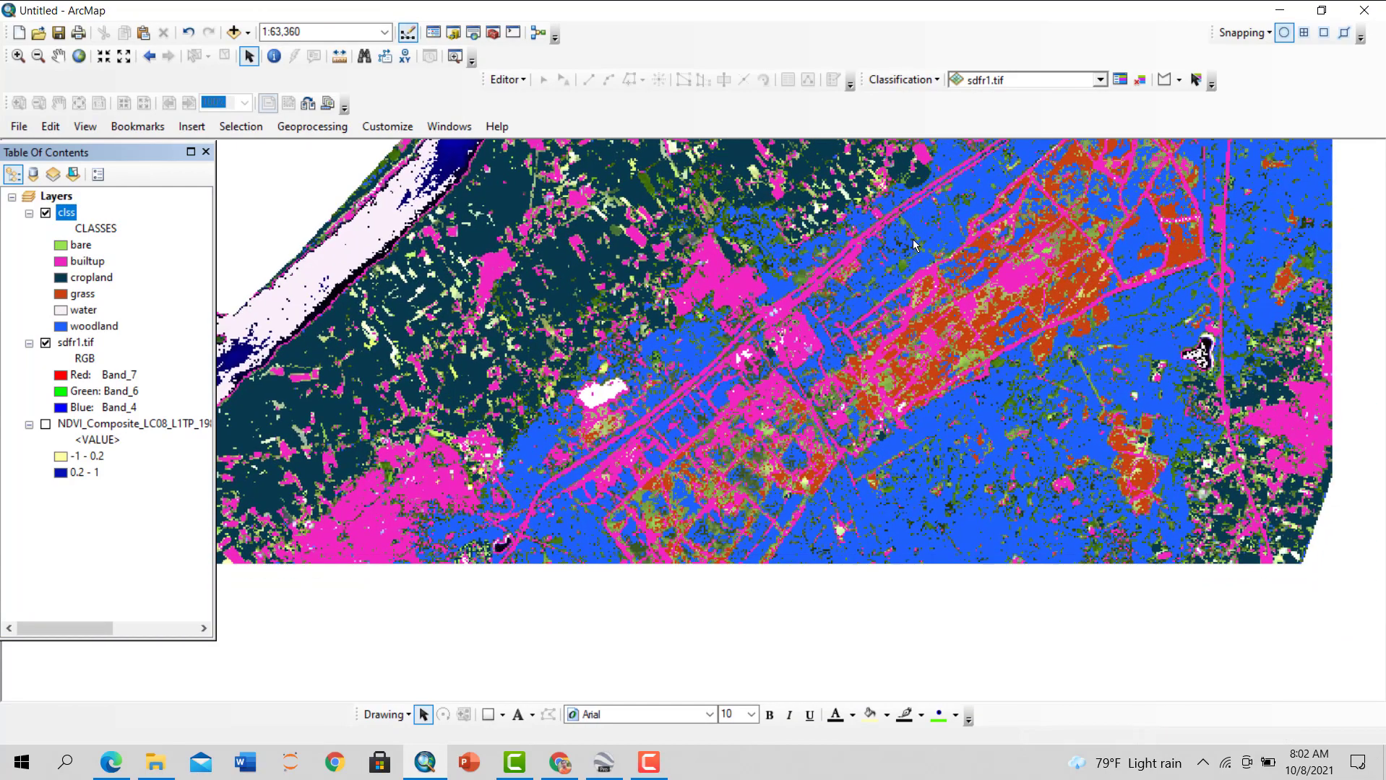